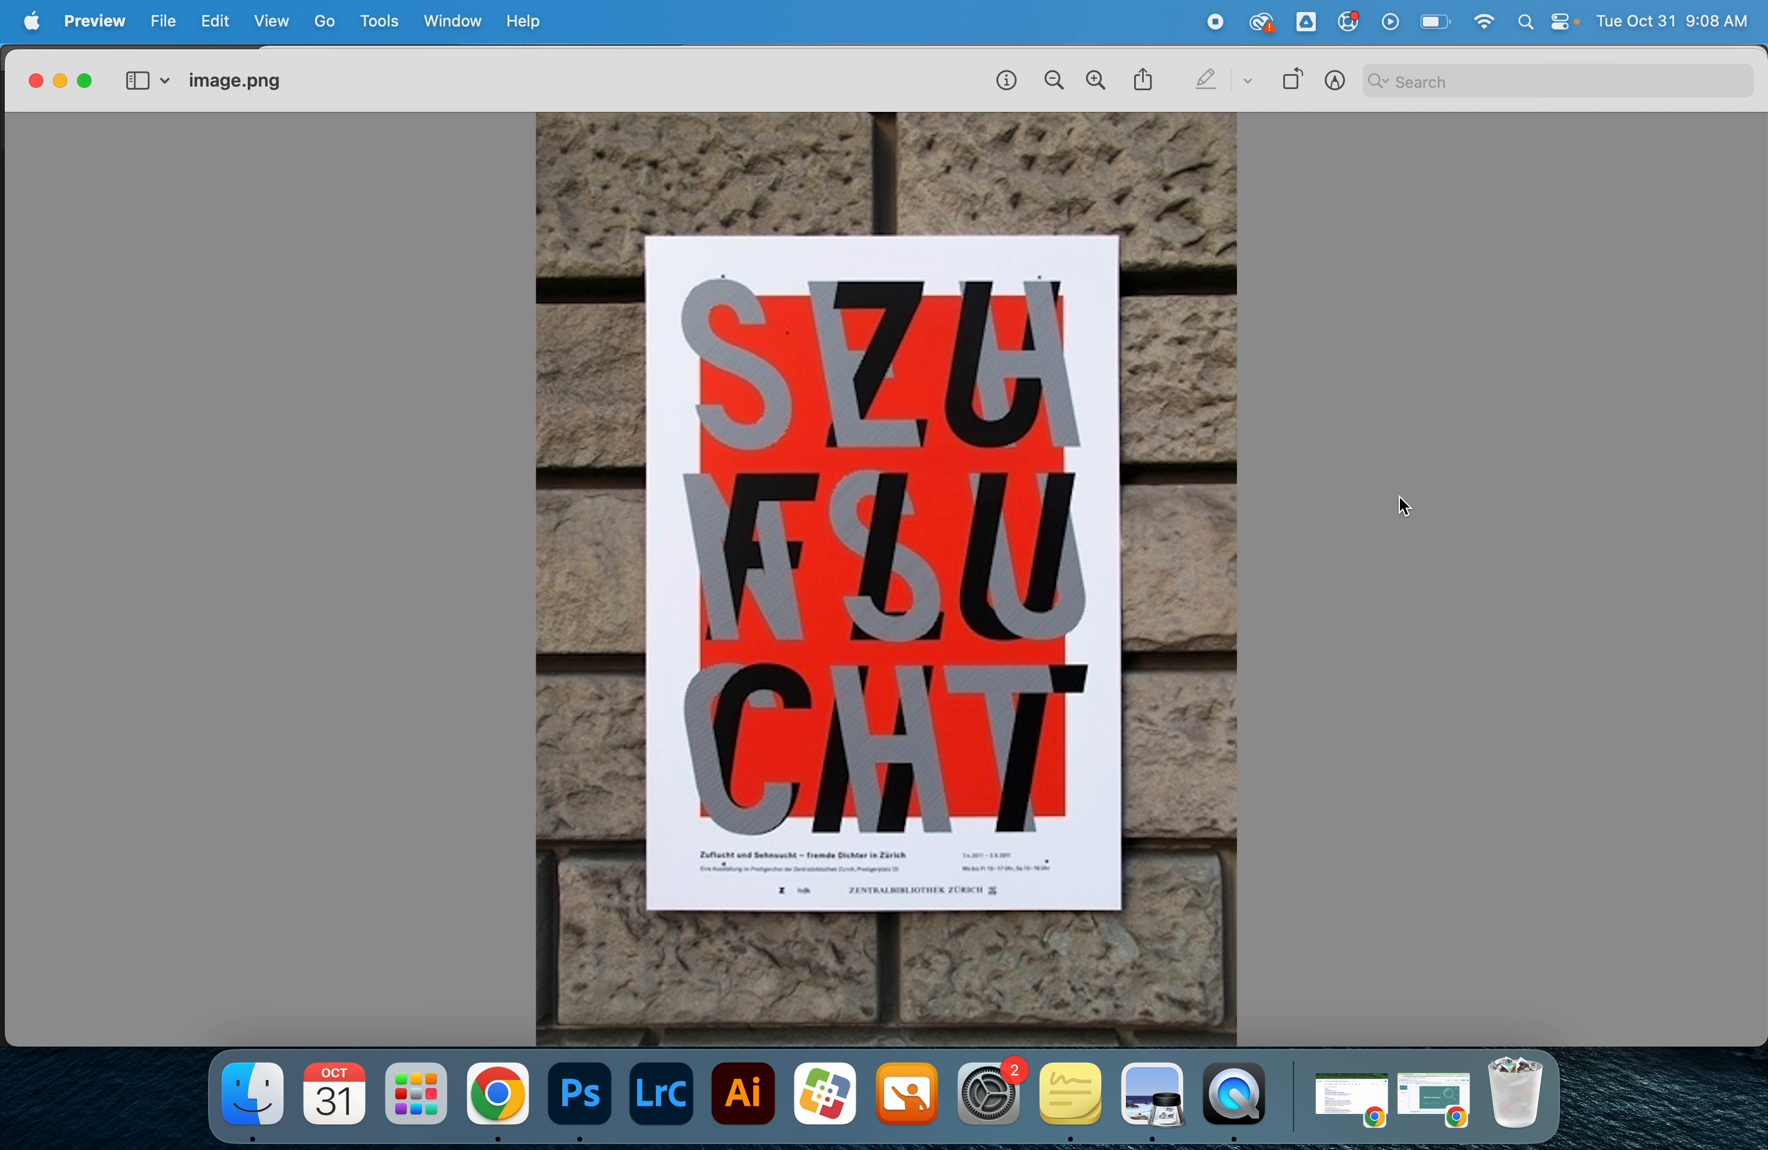
Switch to Photoshop and create a new Letter print document, 8.5 x 11 in at 300 ppi
left_click(606, 1119)
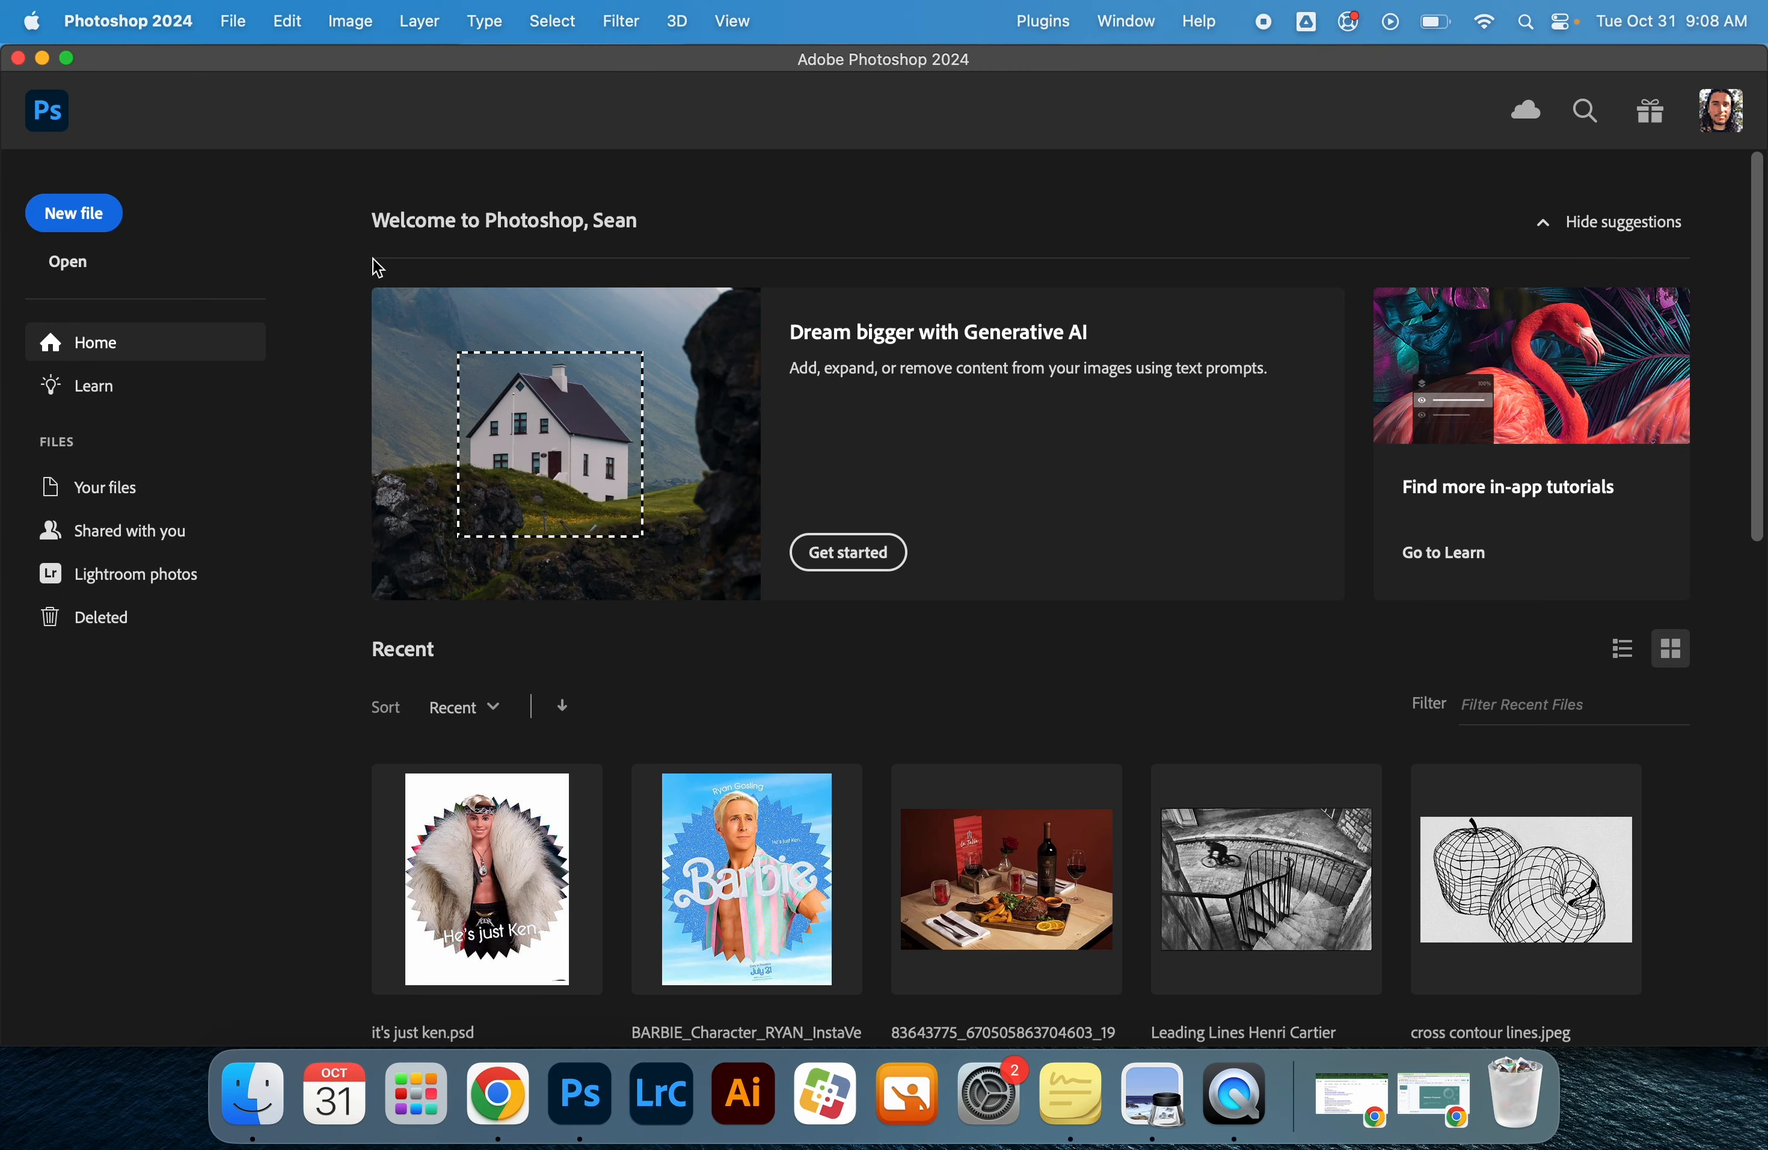
left_click(94, 225)
left_click(526, 161)
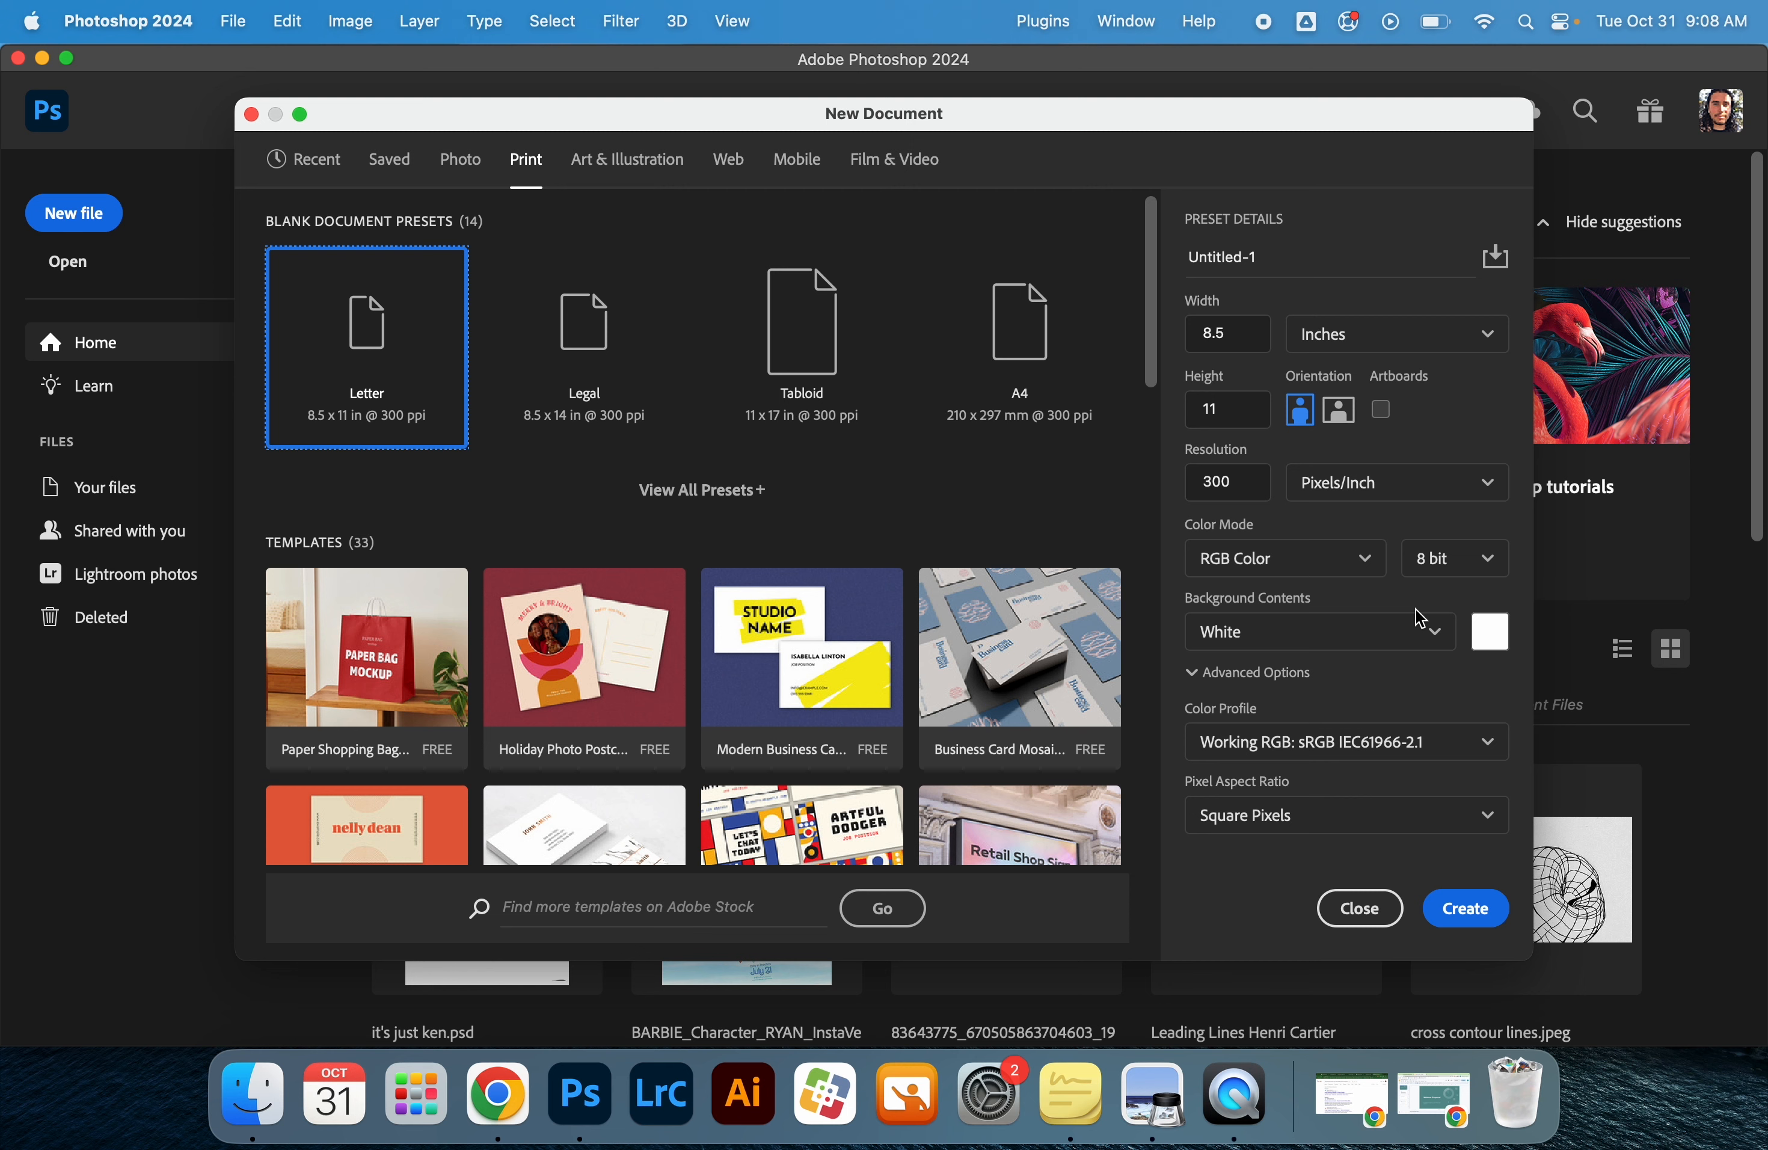
left_click(1480, 926)
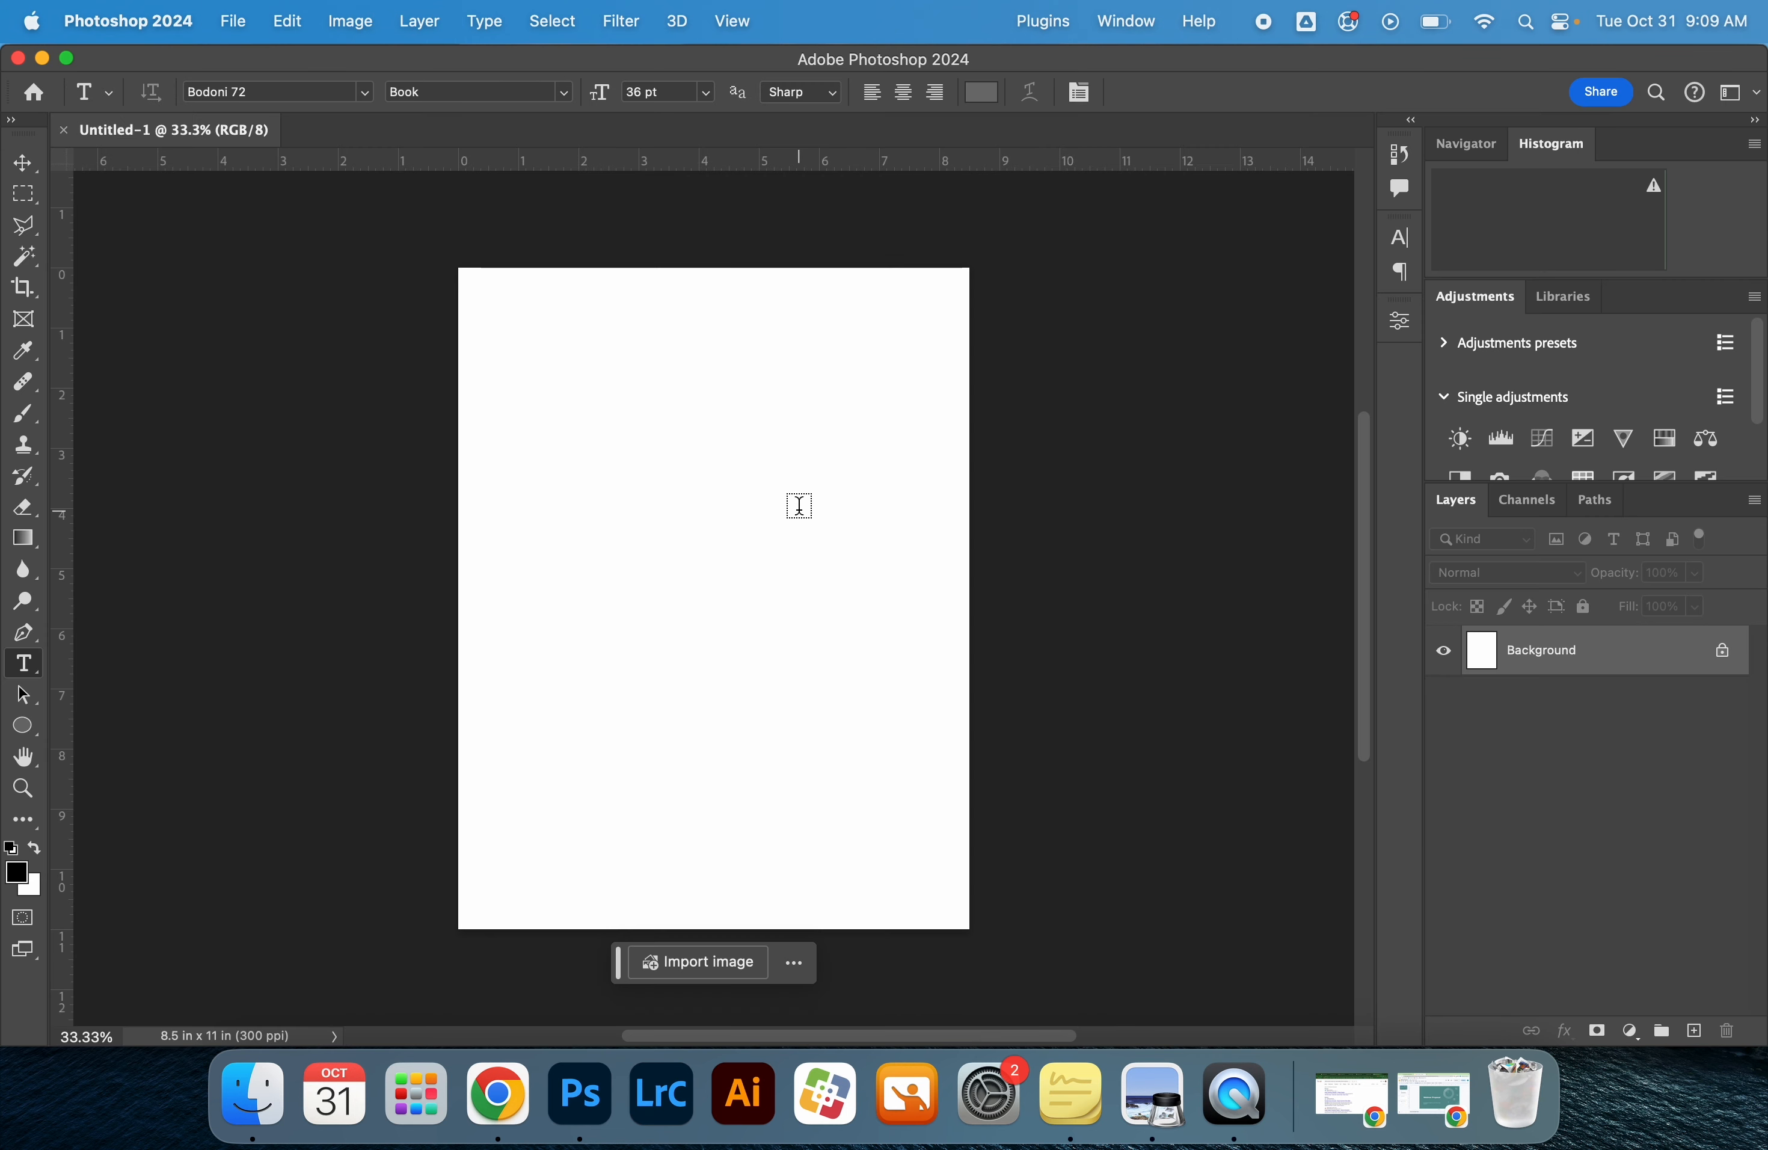
Show the rulers and place a vertical guide 1 inch in from the page's left edge
key("super+r")
key("super+r")
key("super+r")
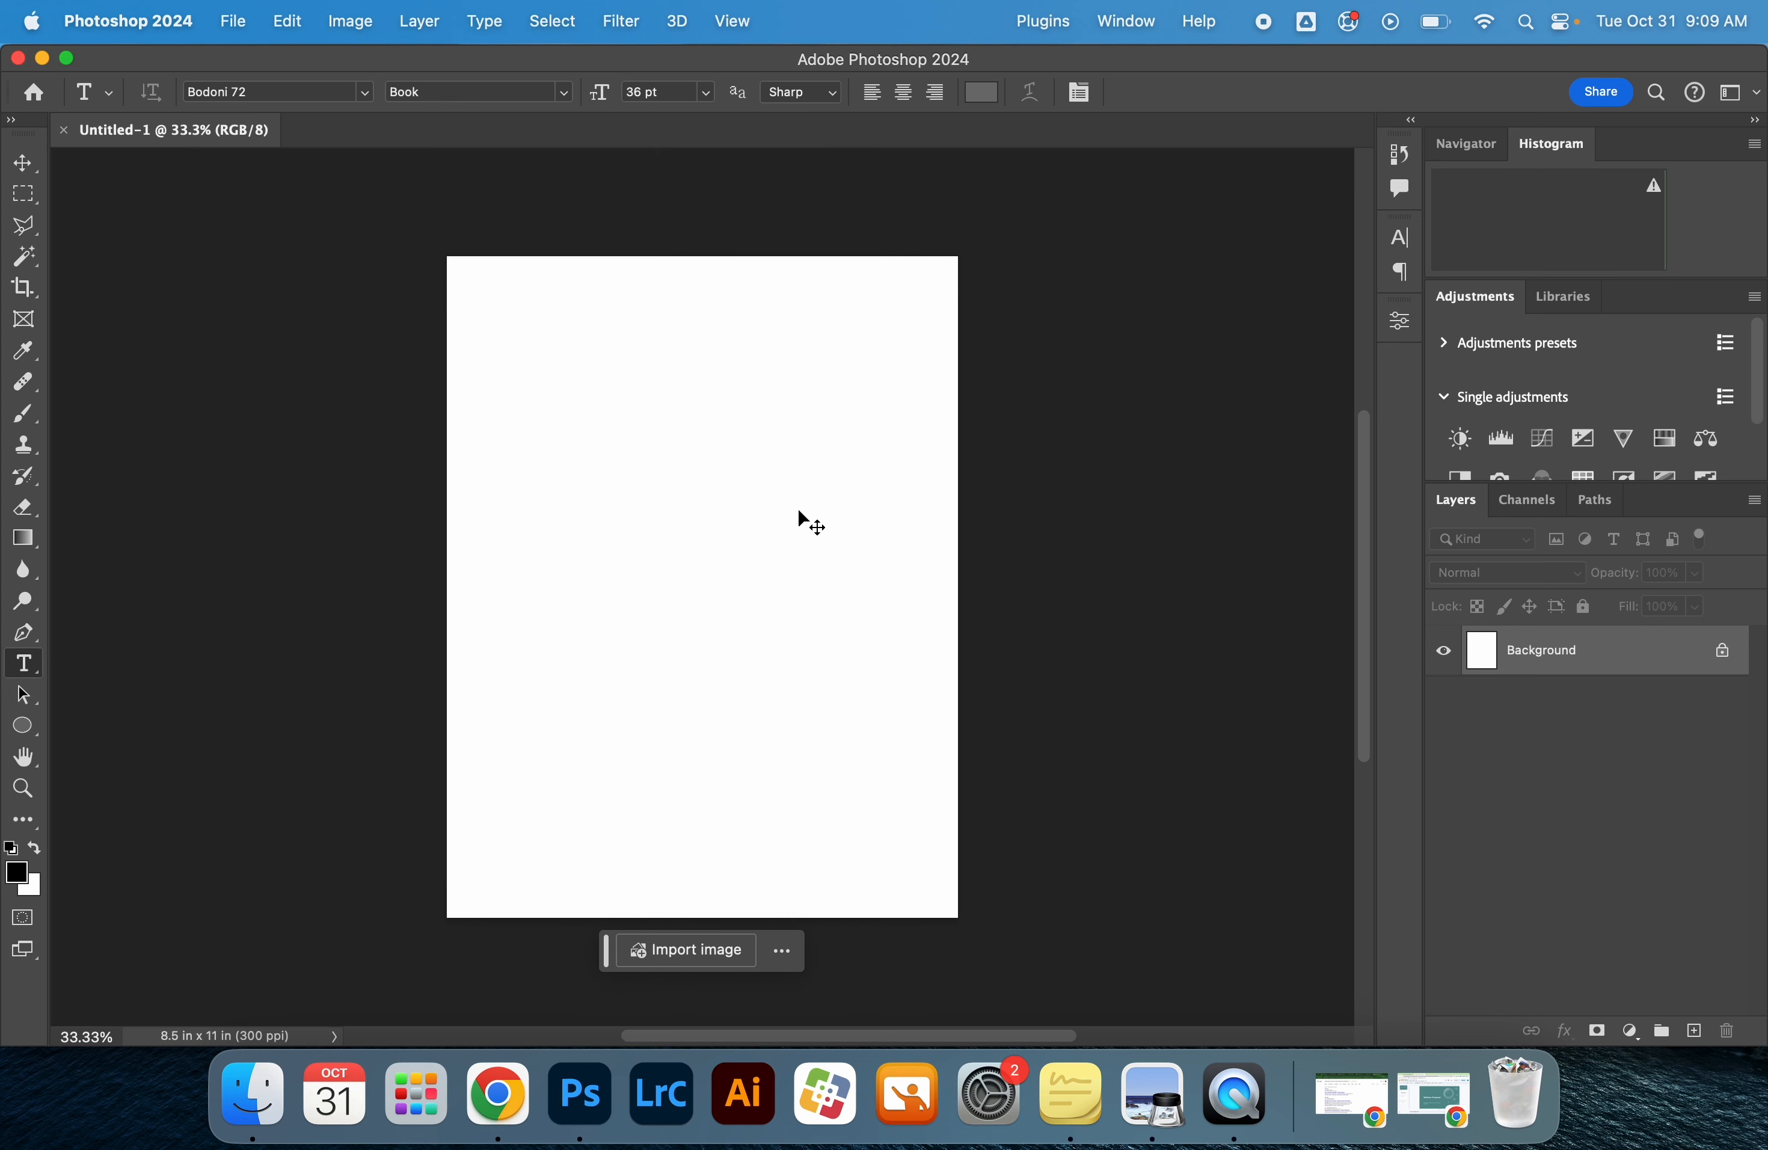
key("super+r")
key("z")
left_click(476, 267)
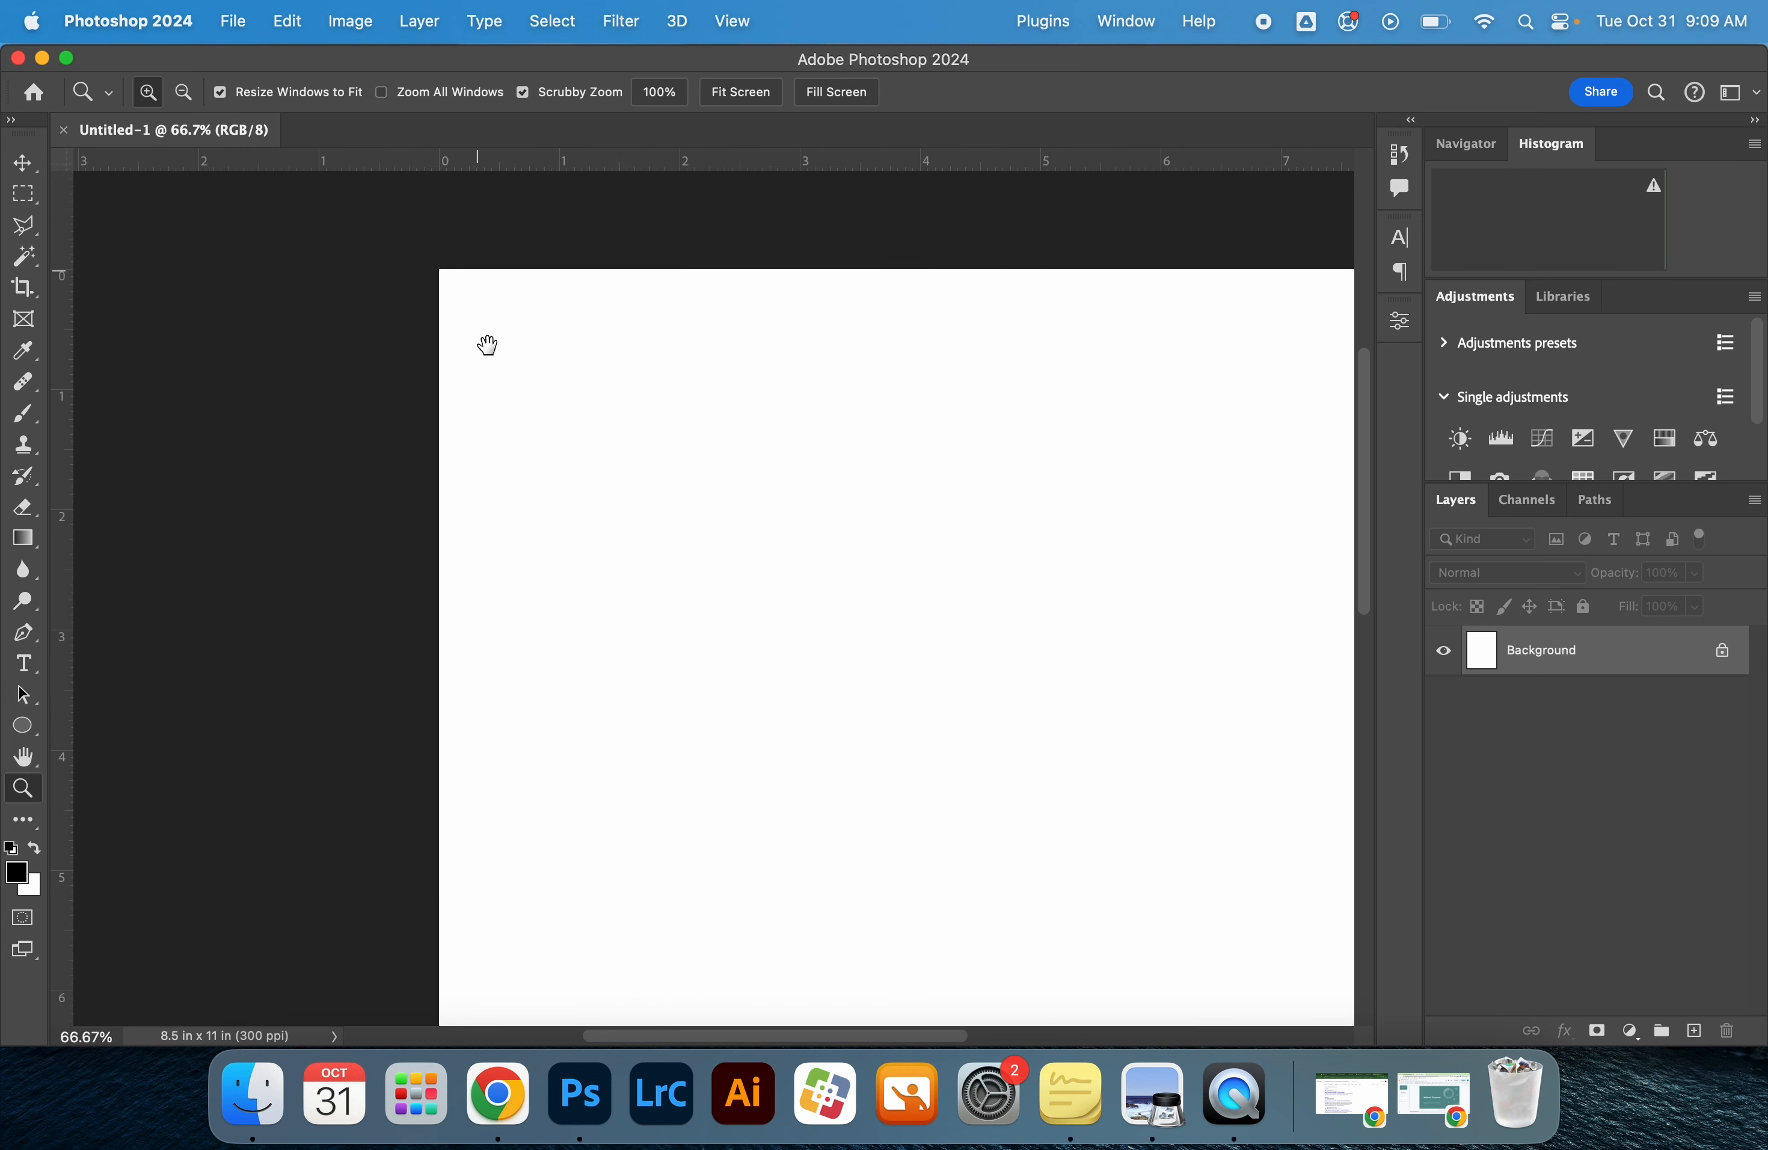
left_click_drag(487, 345, 496, 405)
key("v")
left_click_drag(63, 277, 581, 330)
Place a vertical guide at 7.5 inches, 1 inch in from the page's right edge
scroll(671, 356, "right", 15)
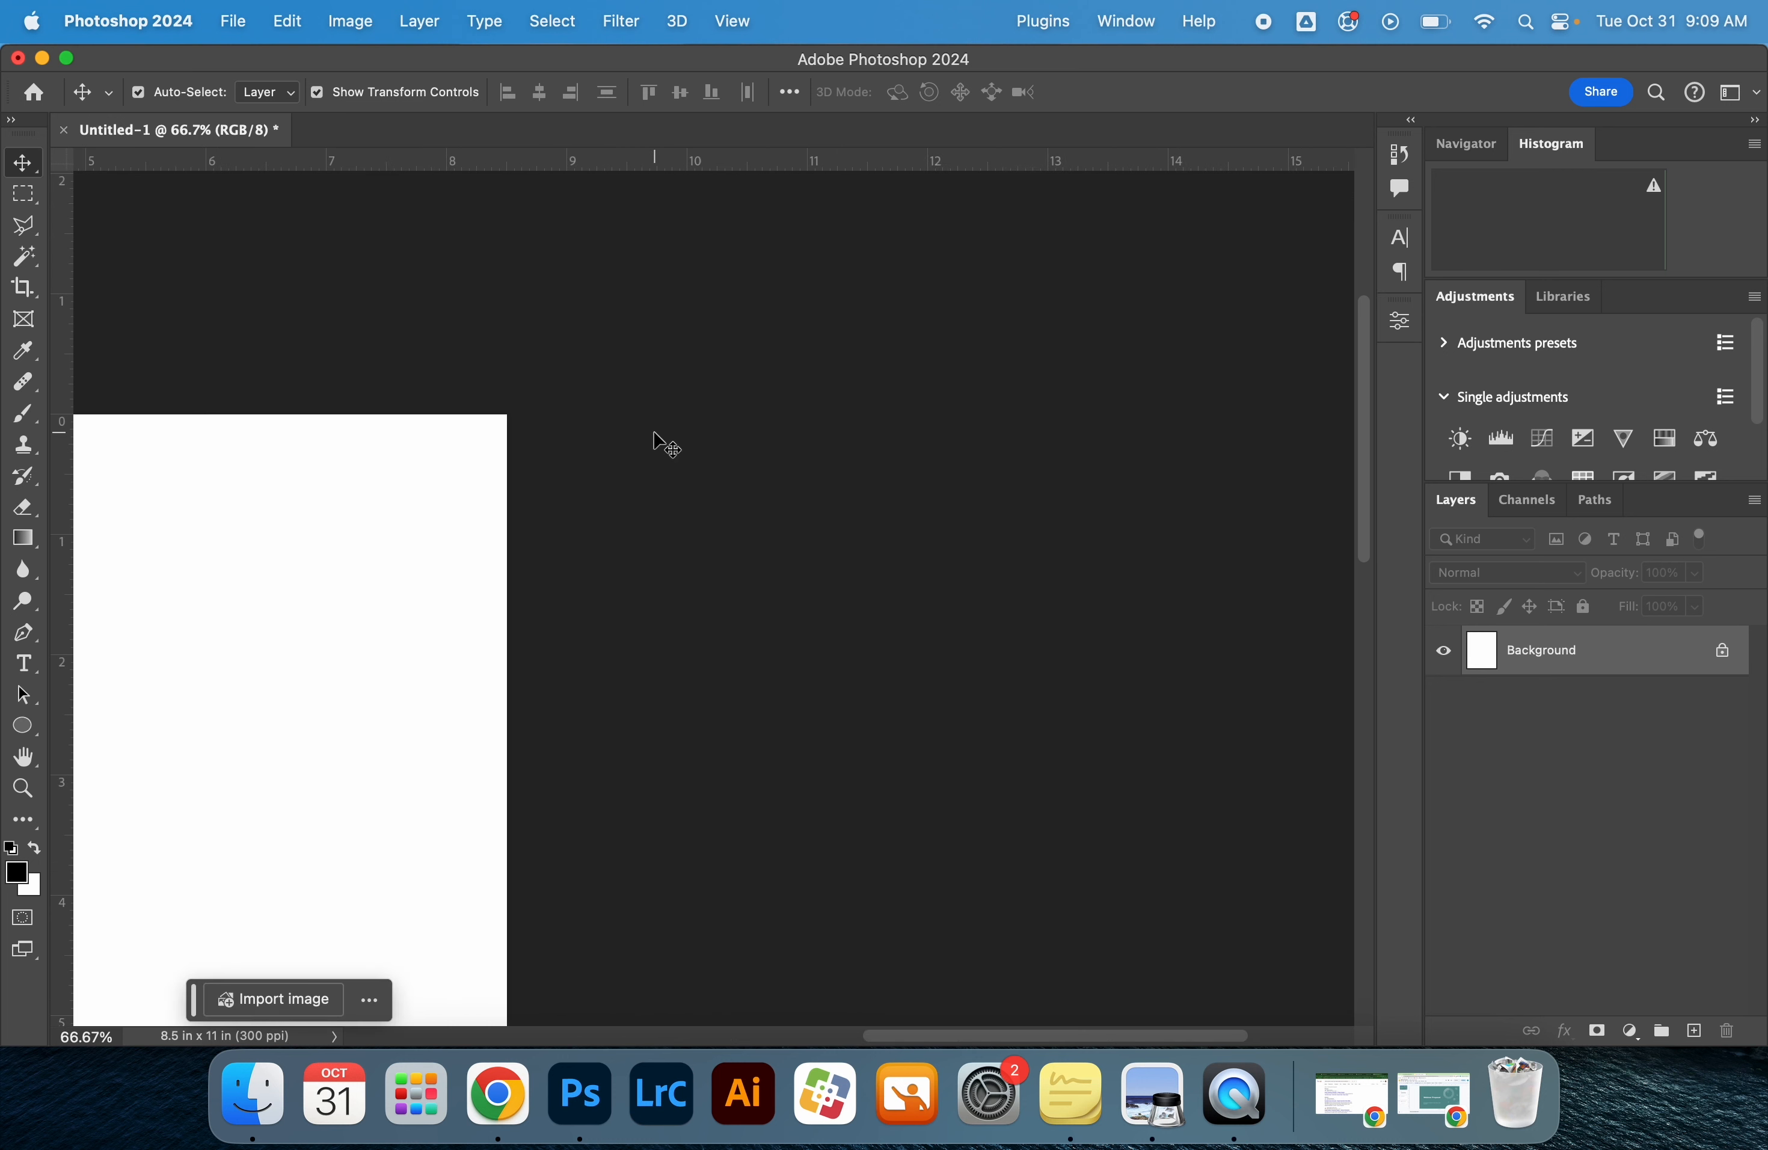
scroll(493, 391, "left", 10)
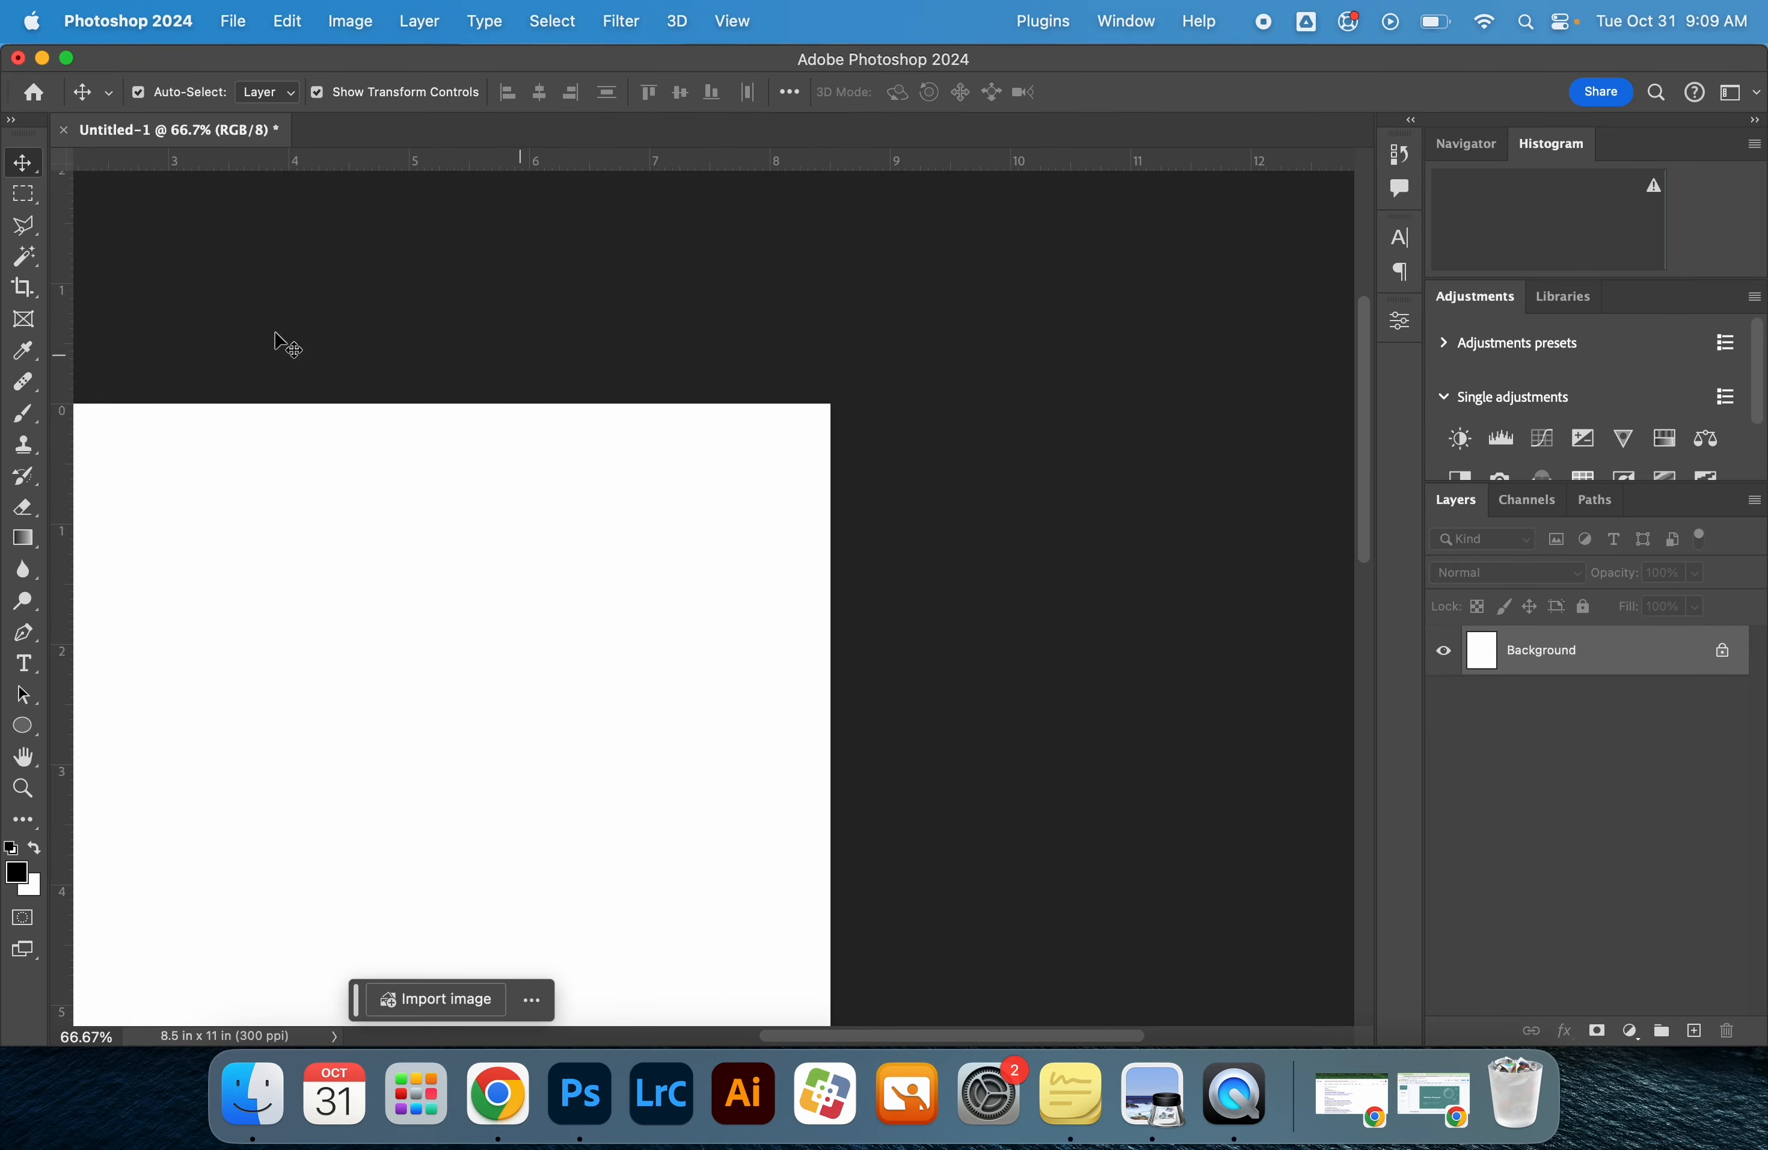
left_click_drag(69, 291, 710, 266)
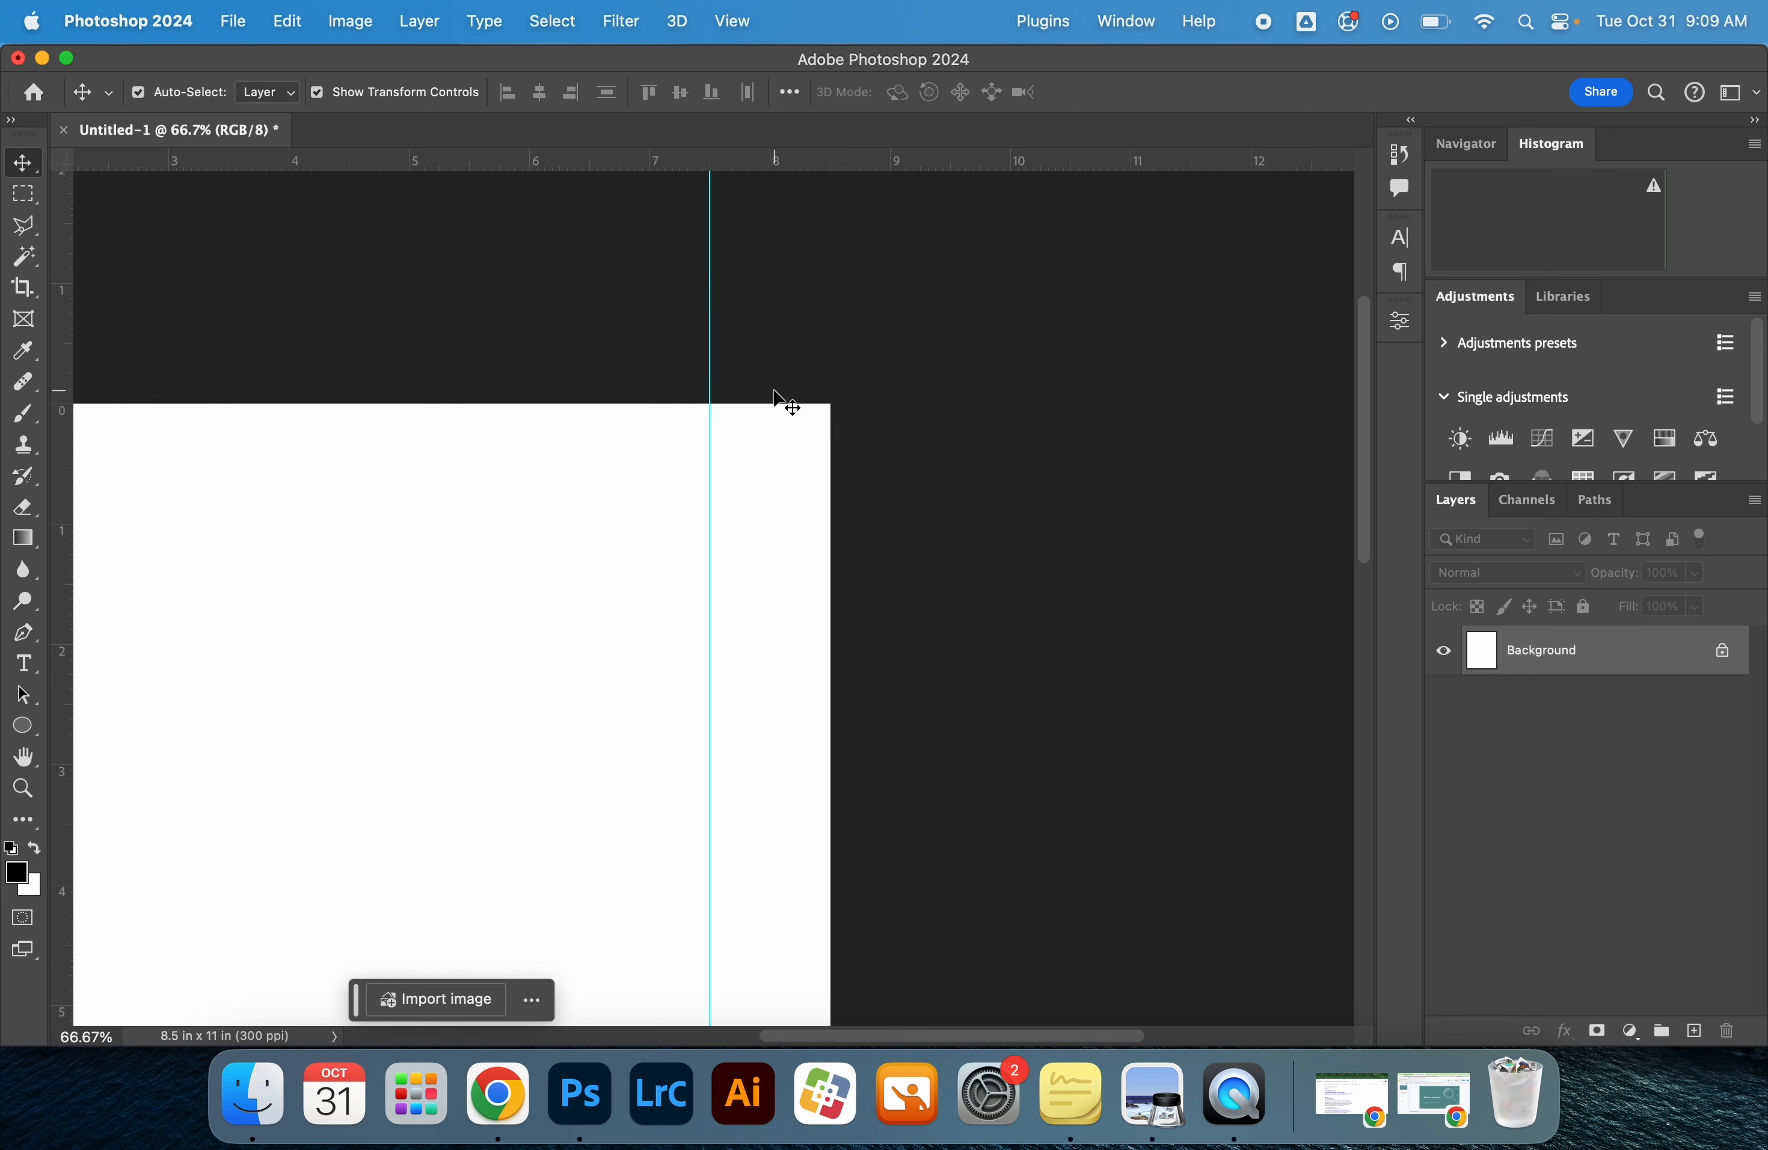
Place horizontal guides at 1 inch and 10 inches, marking the page's top and bottom margins
scroll(643, 364, "left", 10)
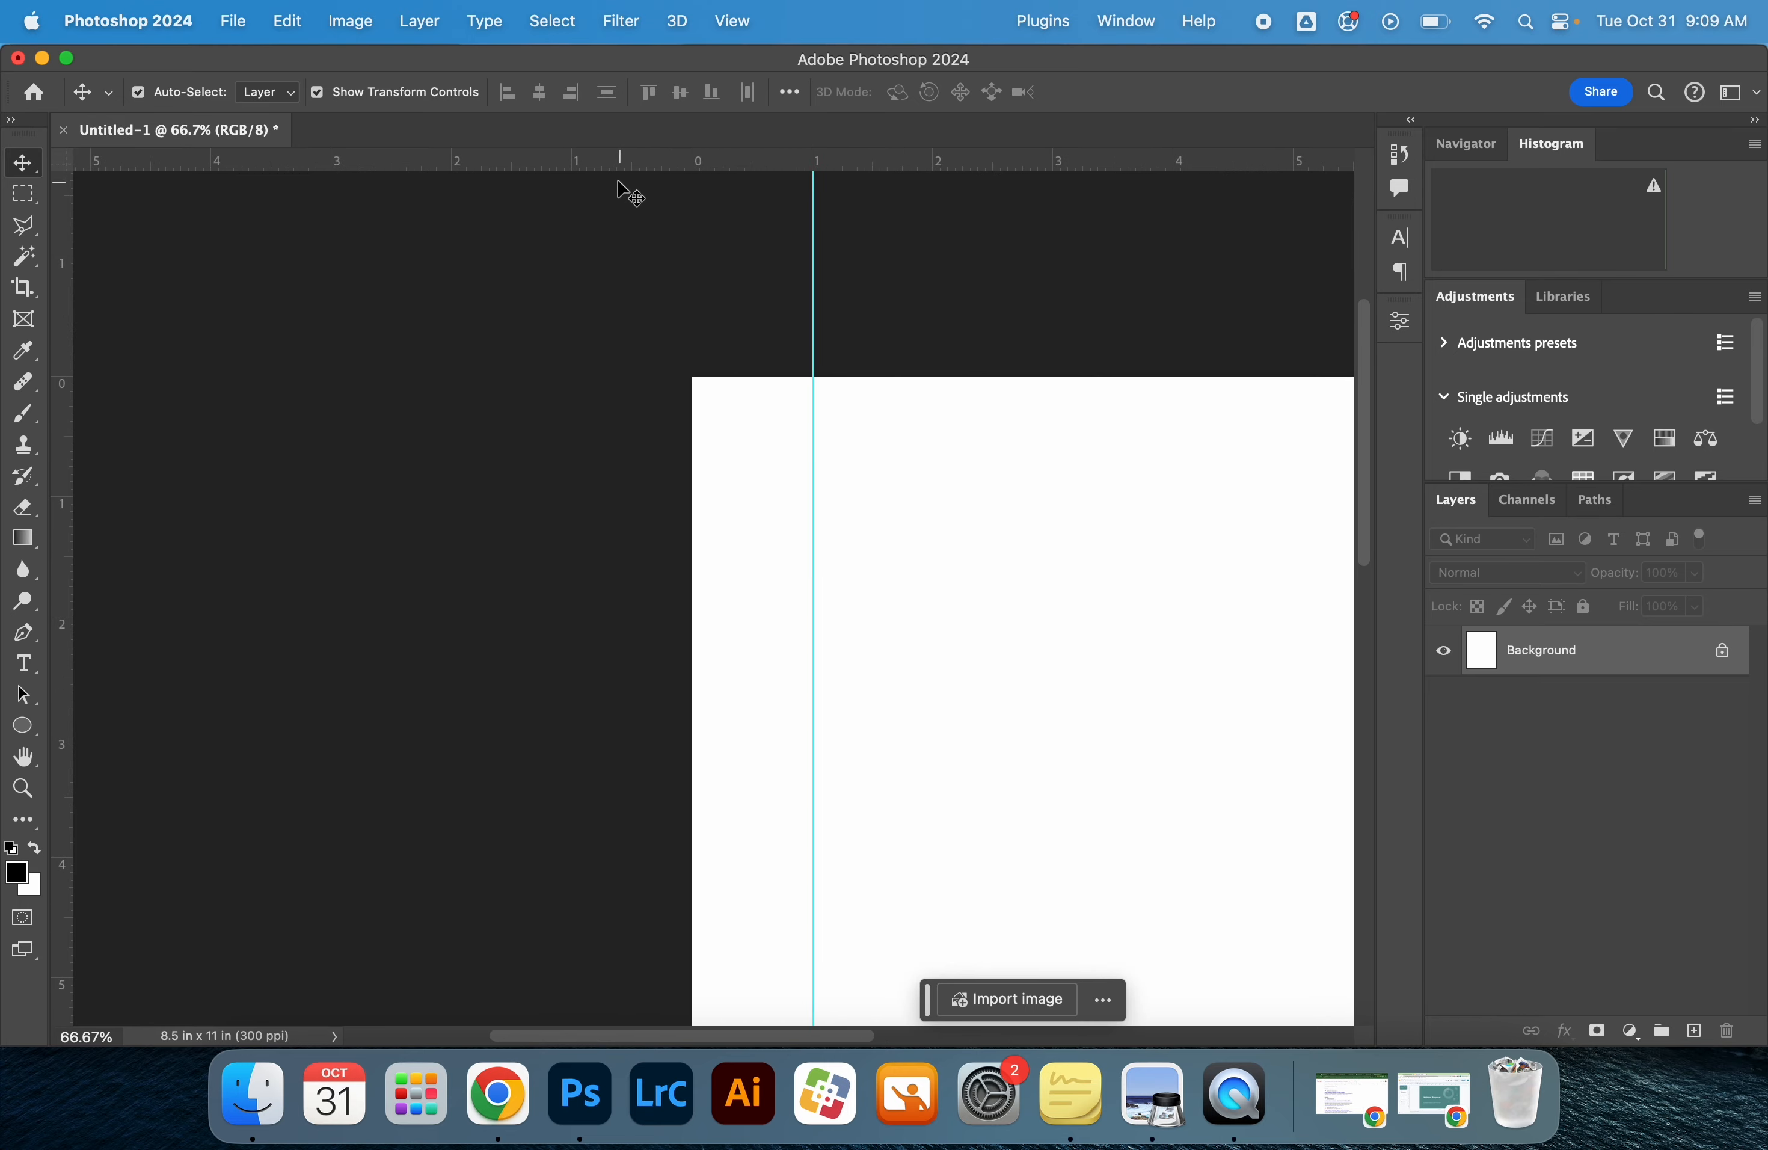
left_click_drag(603, 176, 634, 497)
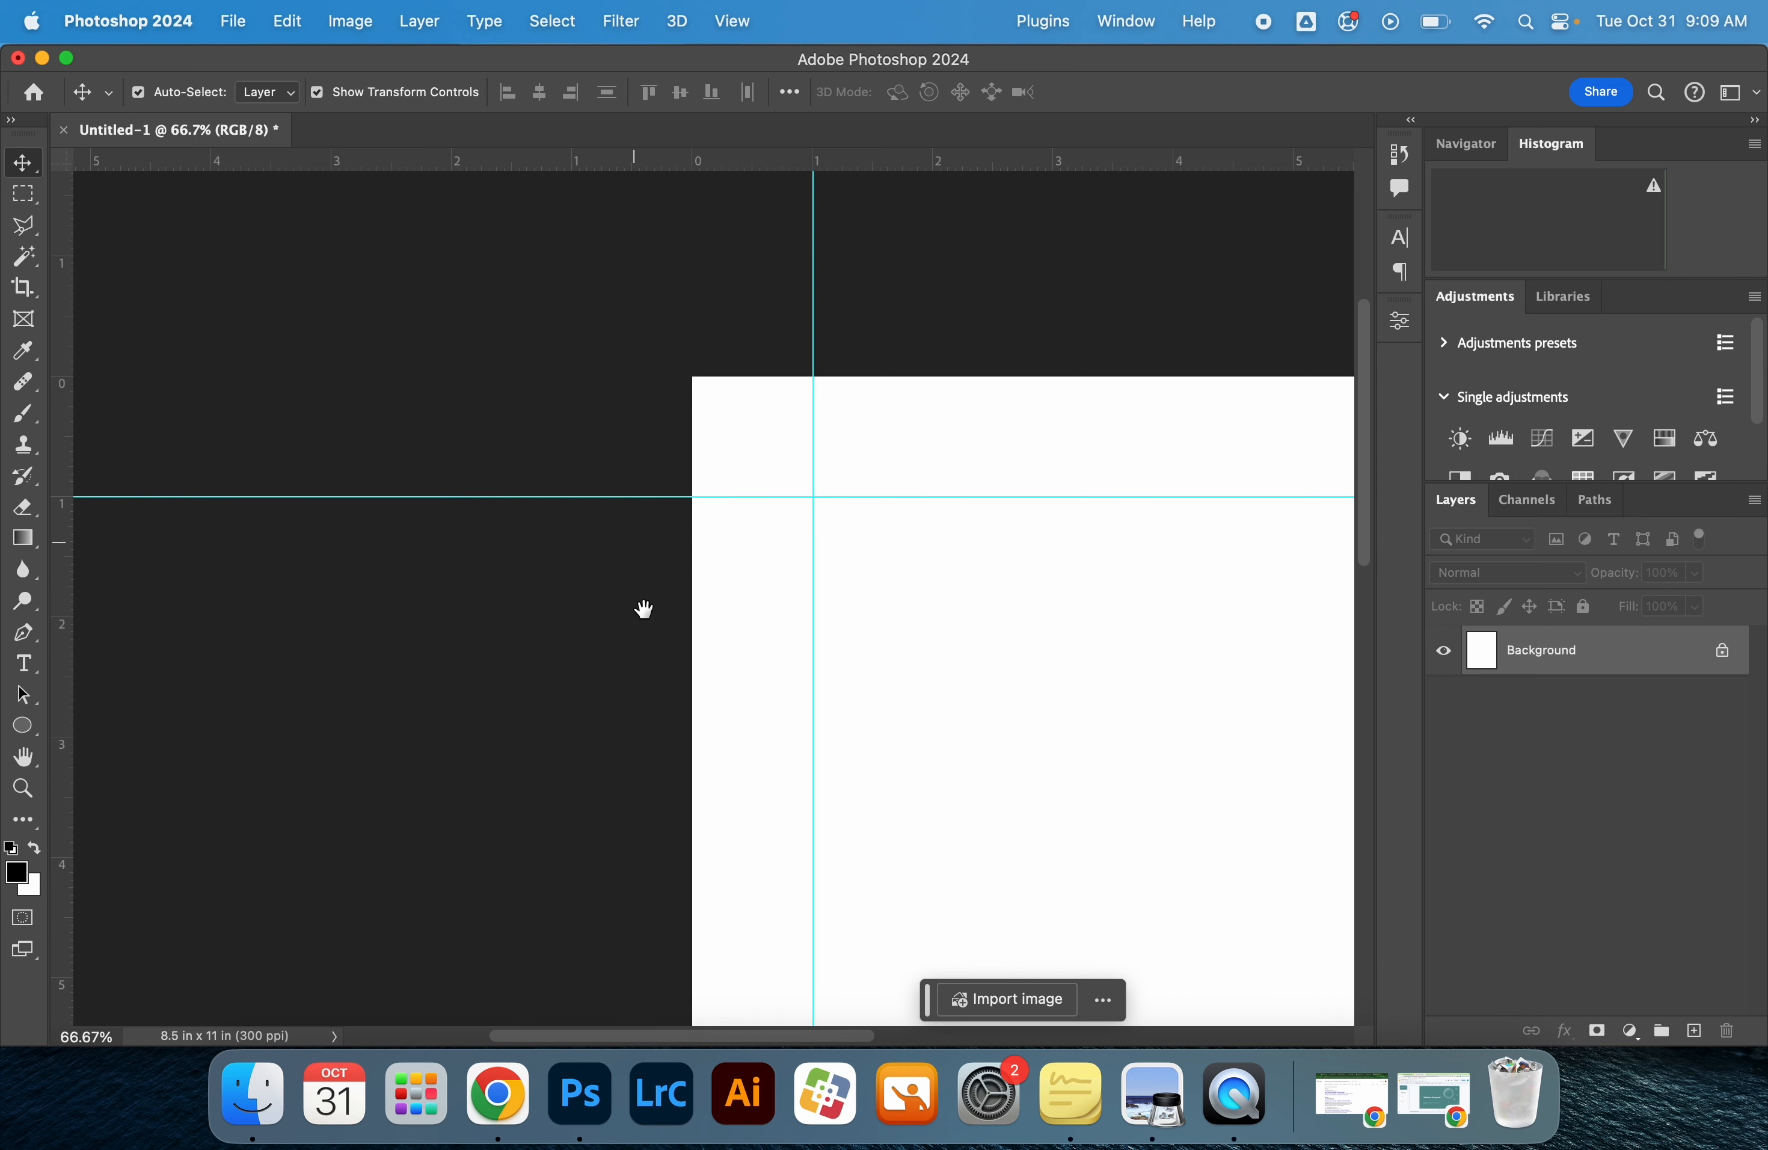
scroll(643, 608, "down", 4)
scroll(679, 648, "down", 10)
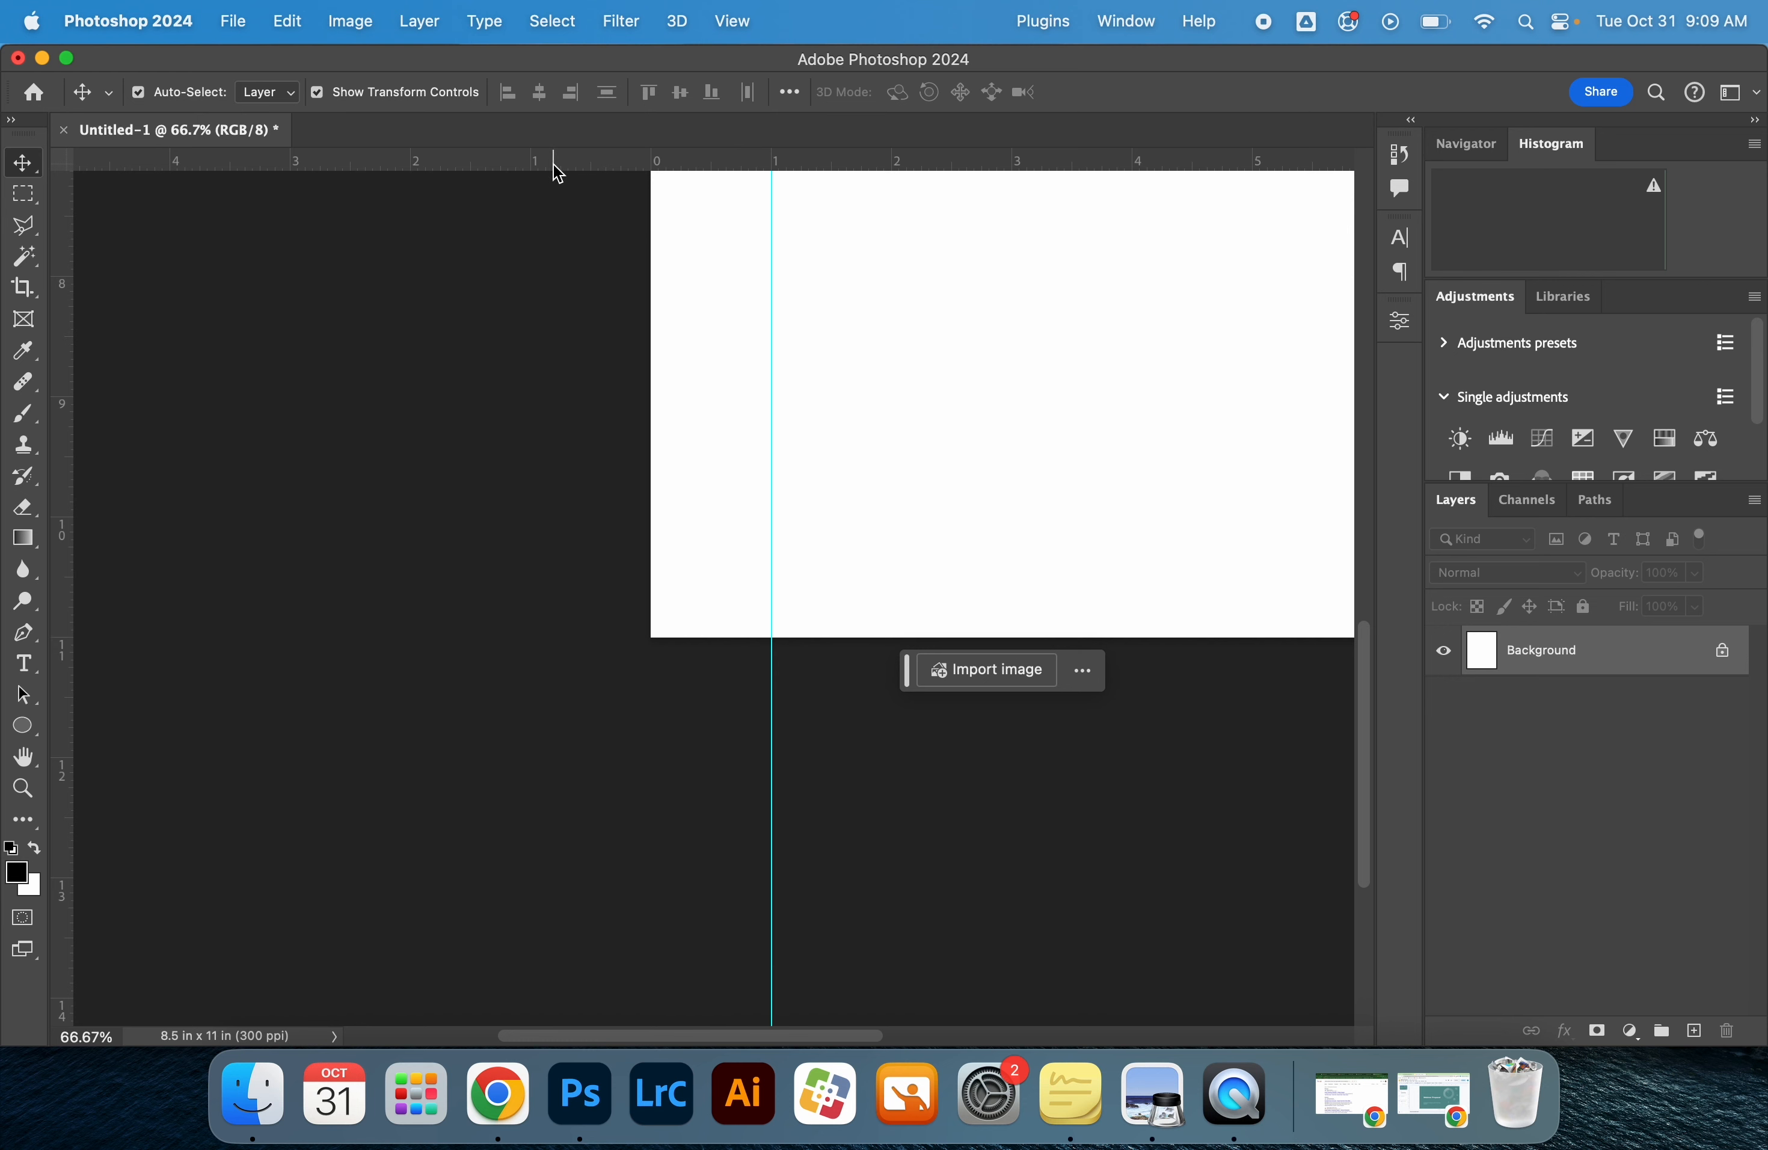
left_click_drag(556, 165, 601, 517)
Select the area enclosed by the four margin guides with the Rectangular Marquee tool
key("z")
left_click(703, 481, "alt")
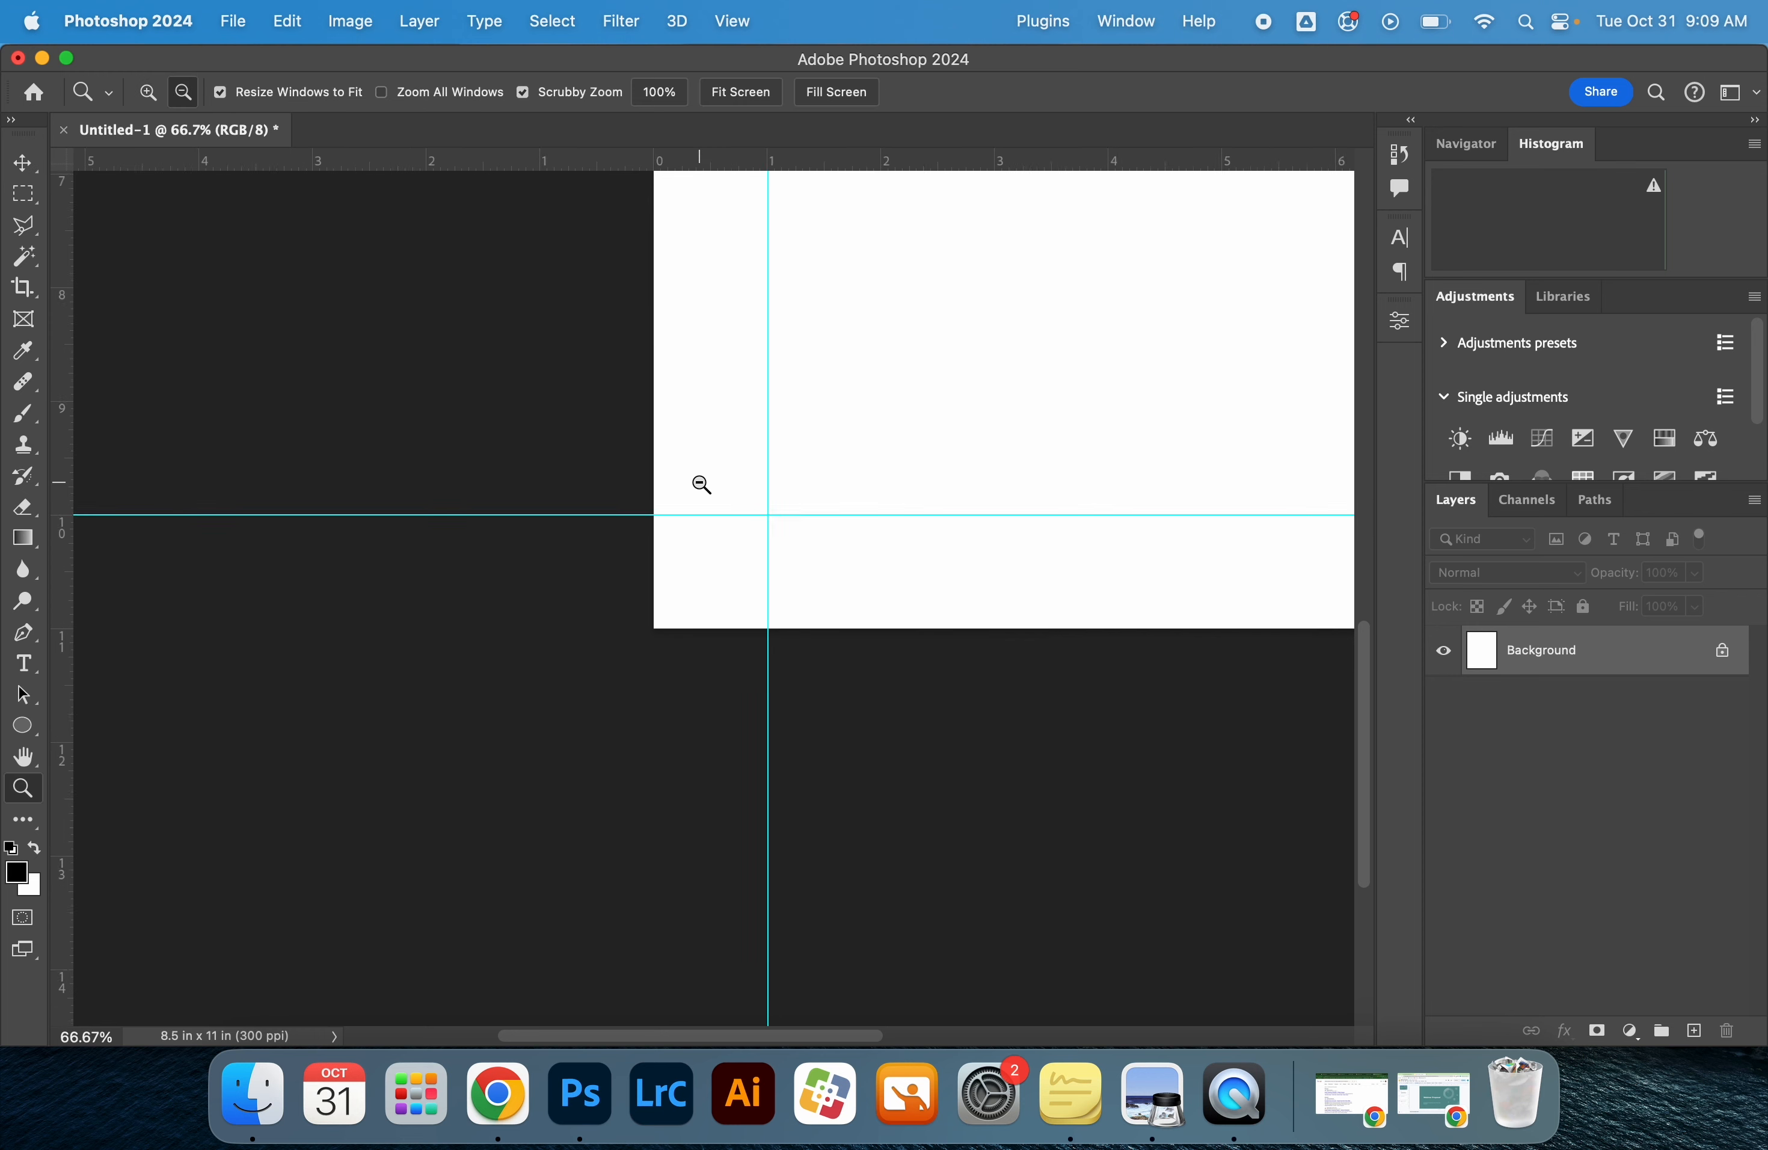
left_click(702, 482, "alt")
left_click(702, 481, "alt")
key("space")
left_click_drag(844, 419, 781, 662)
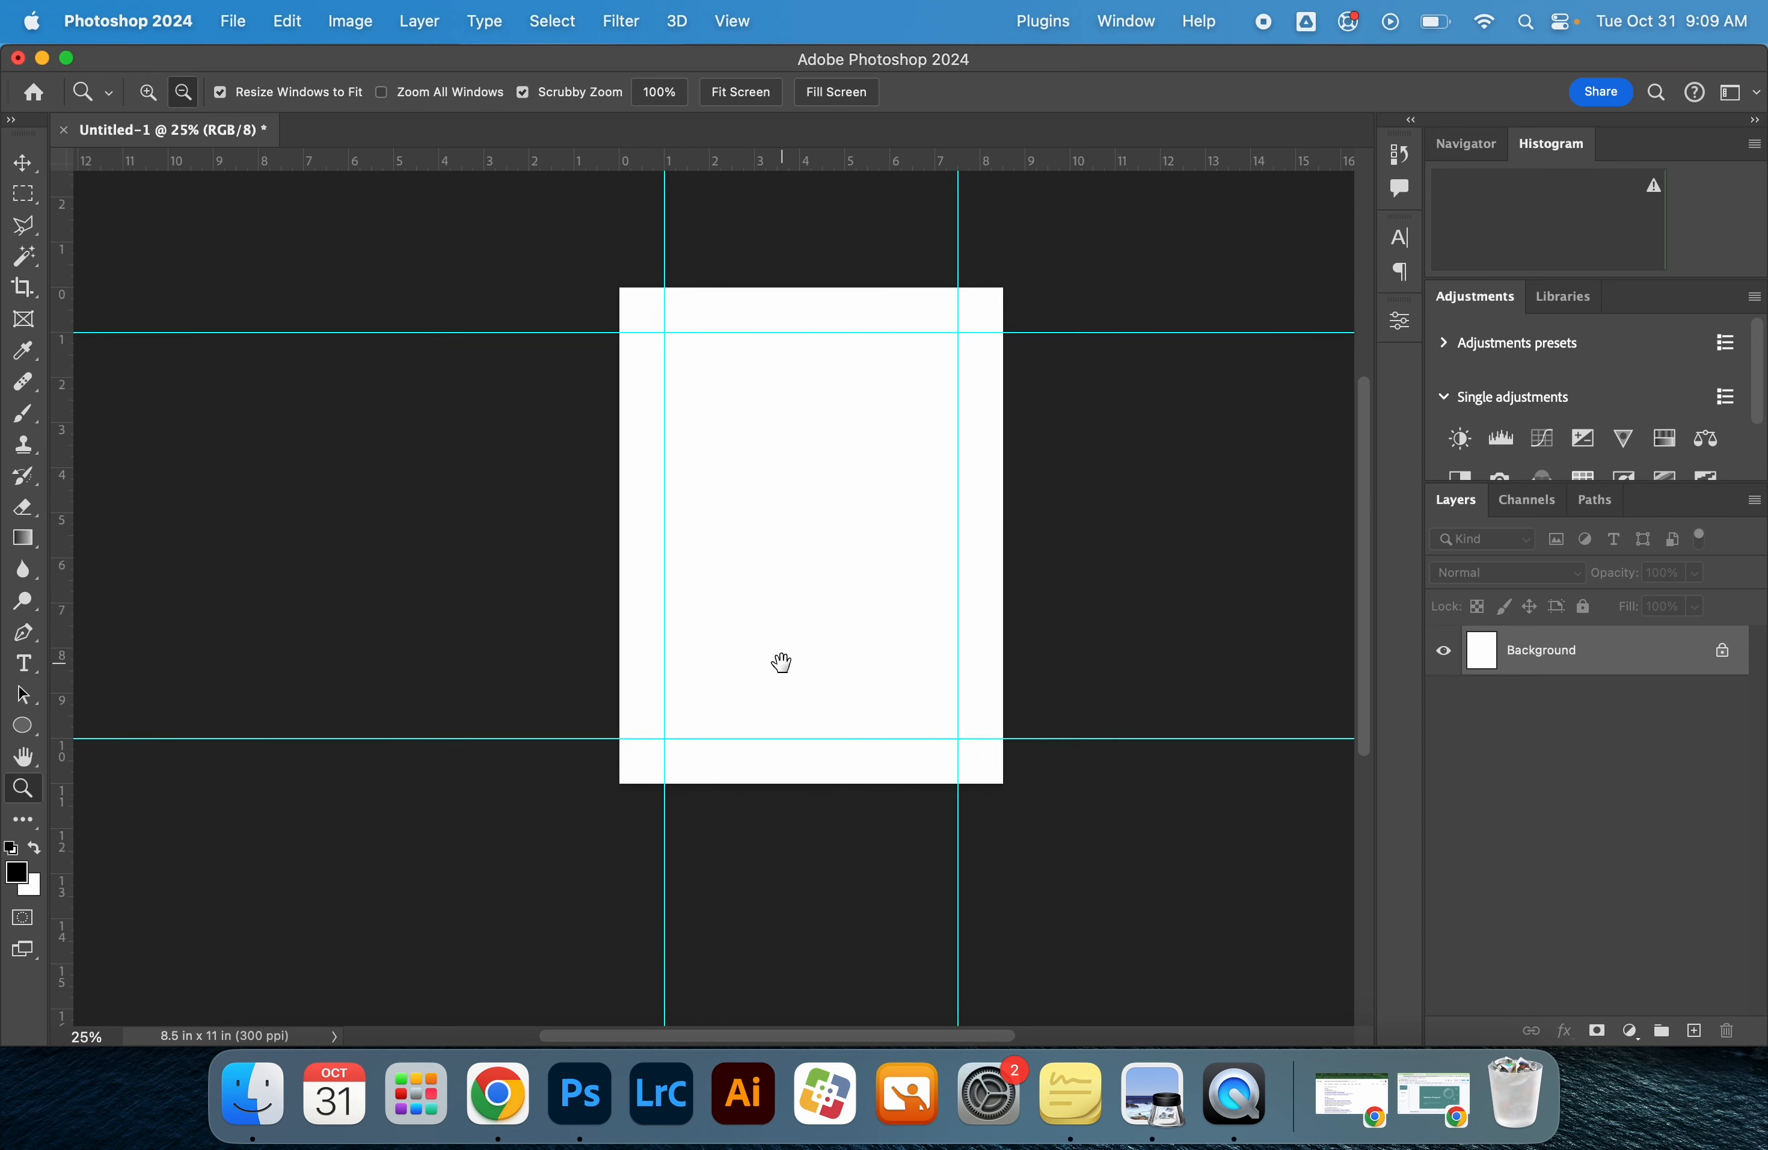
left_click(927, 465)
key("v")
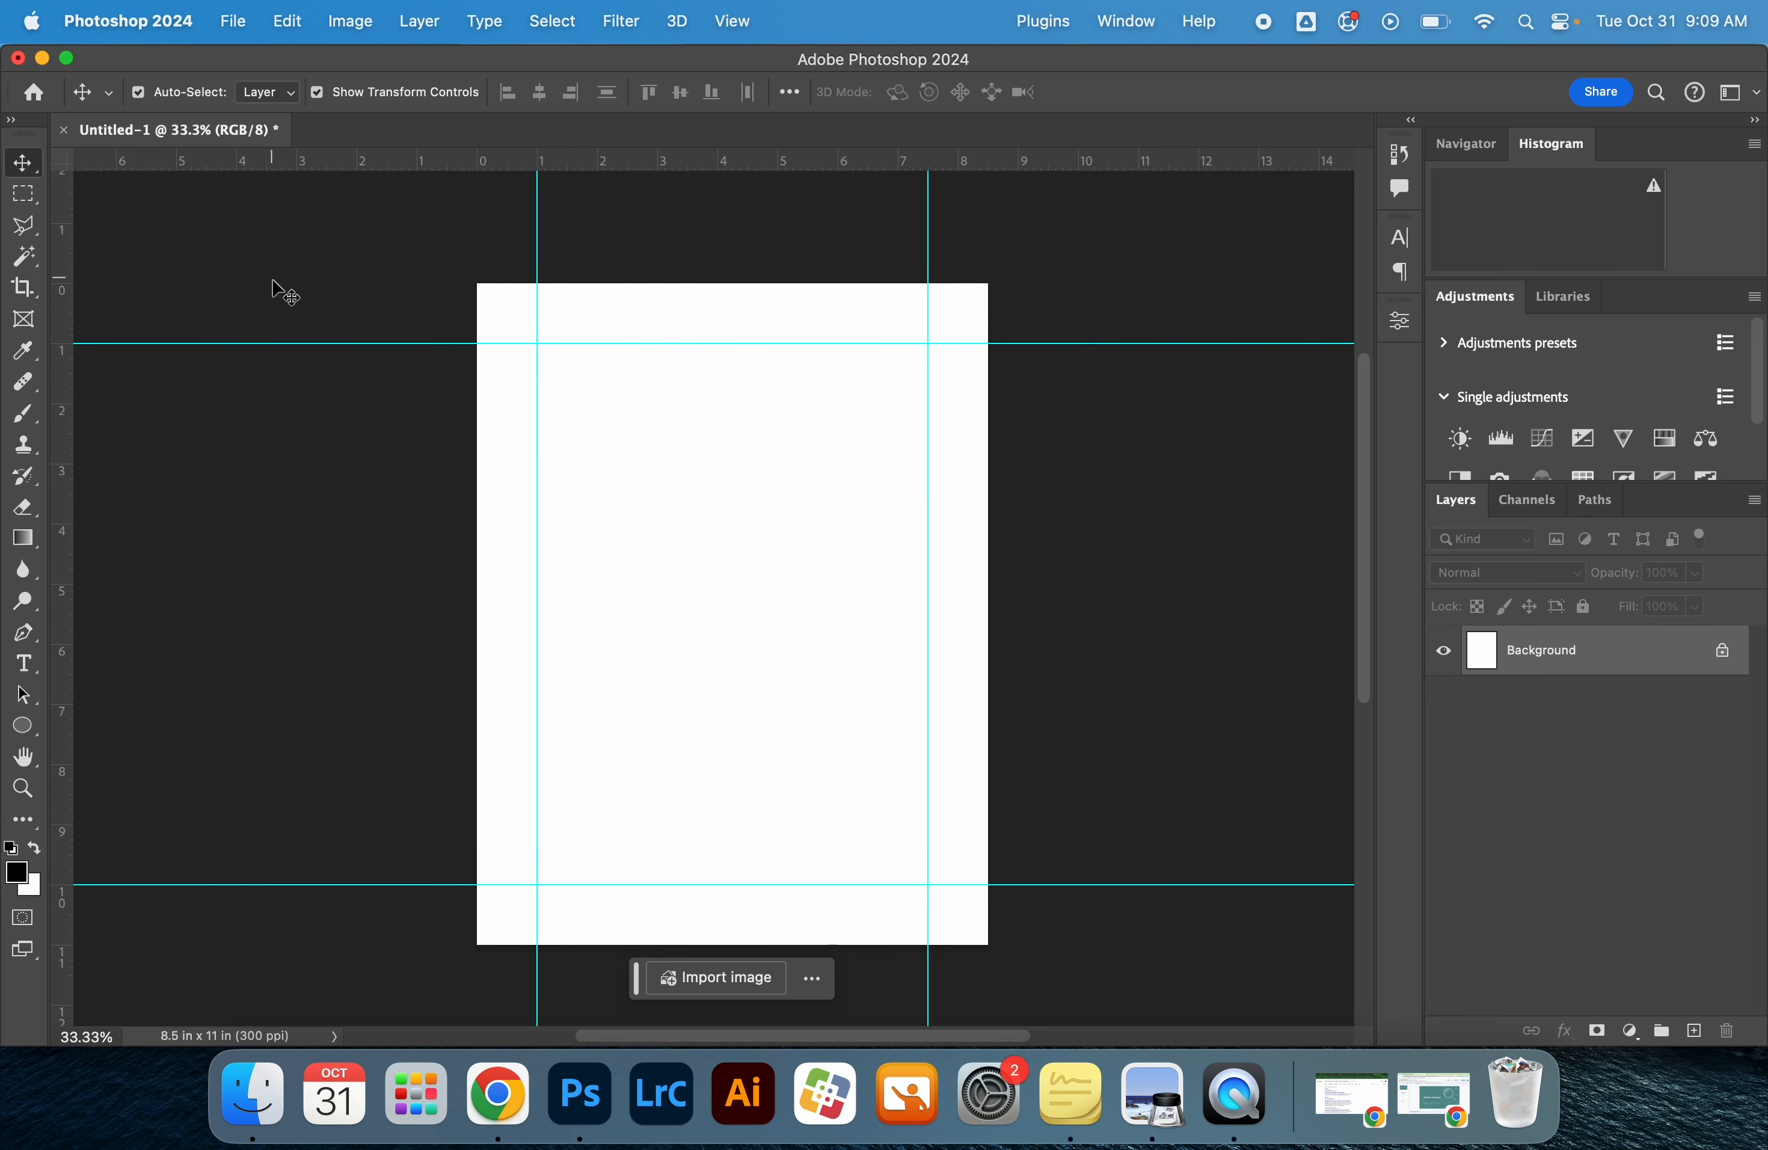
key("m")
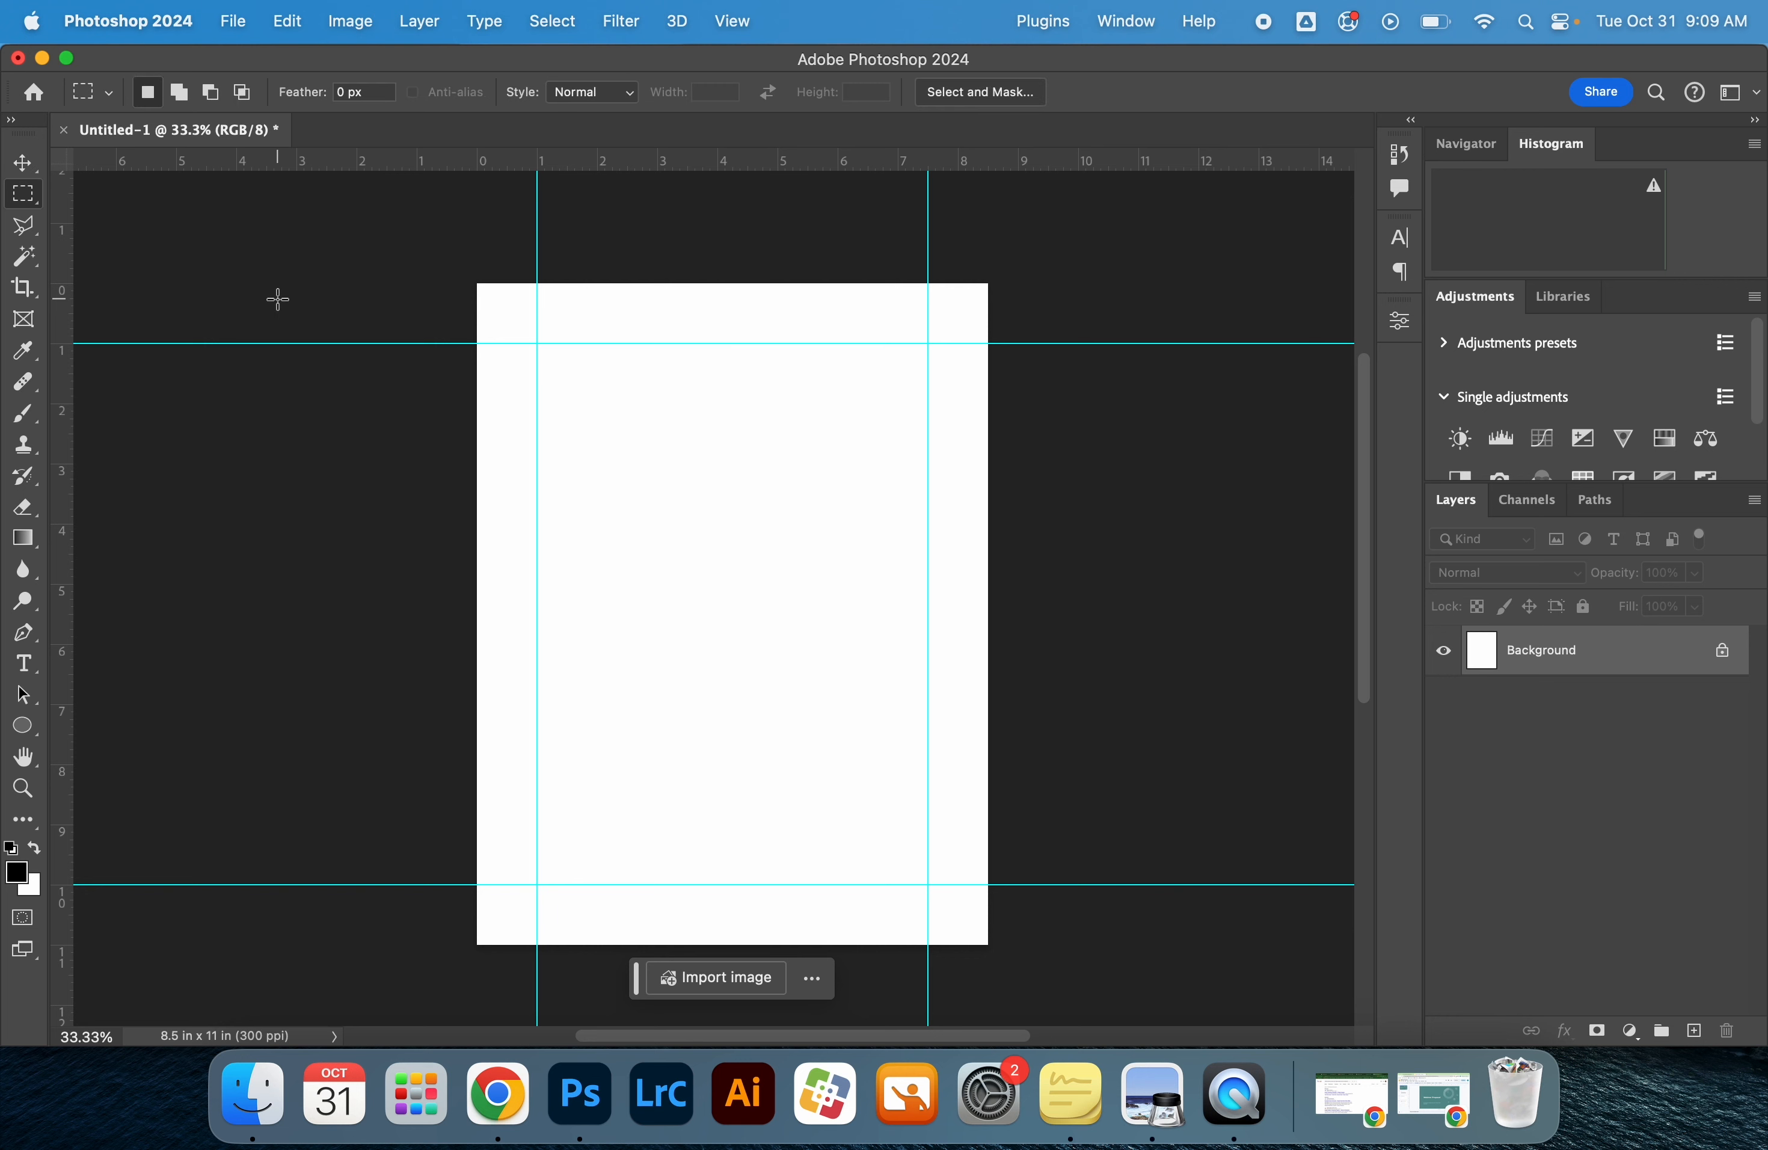
right_click(34, 203)
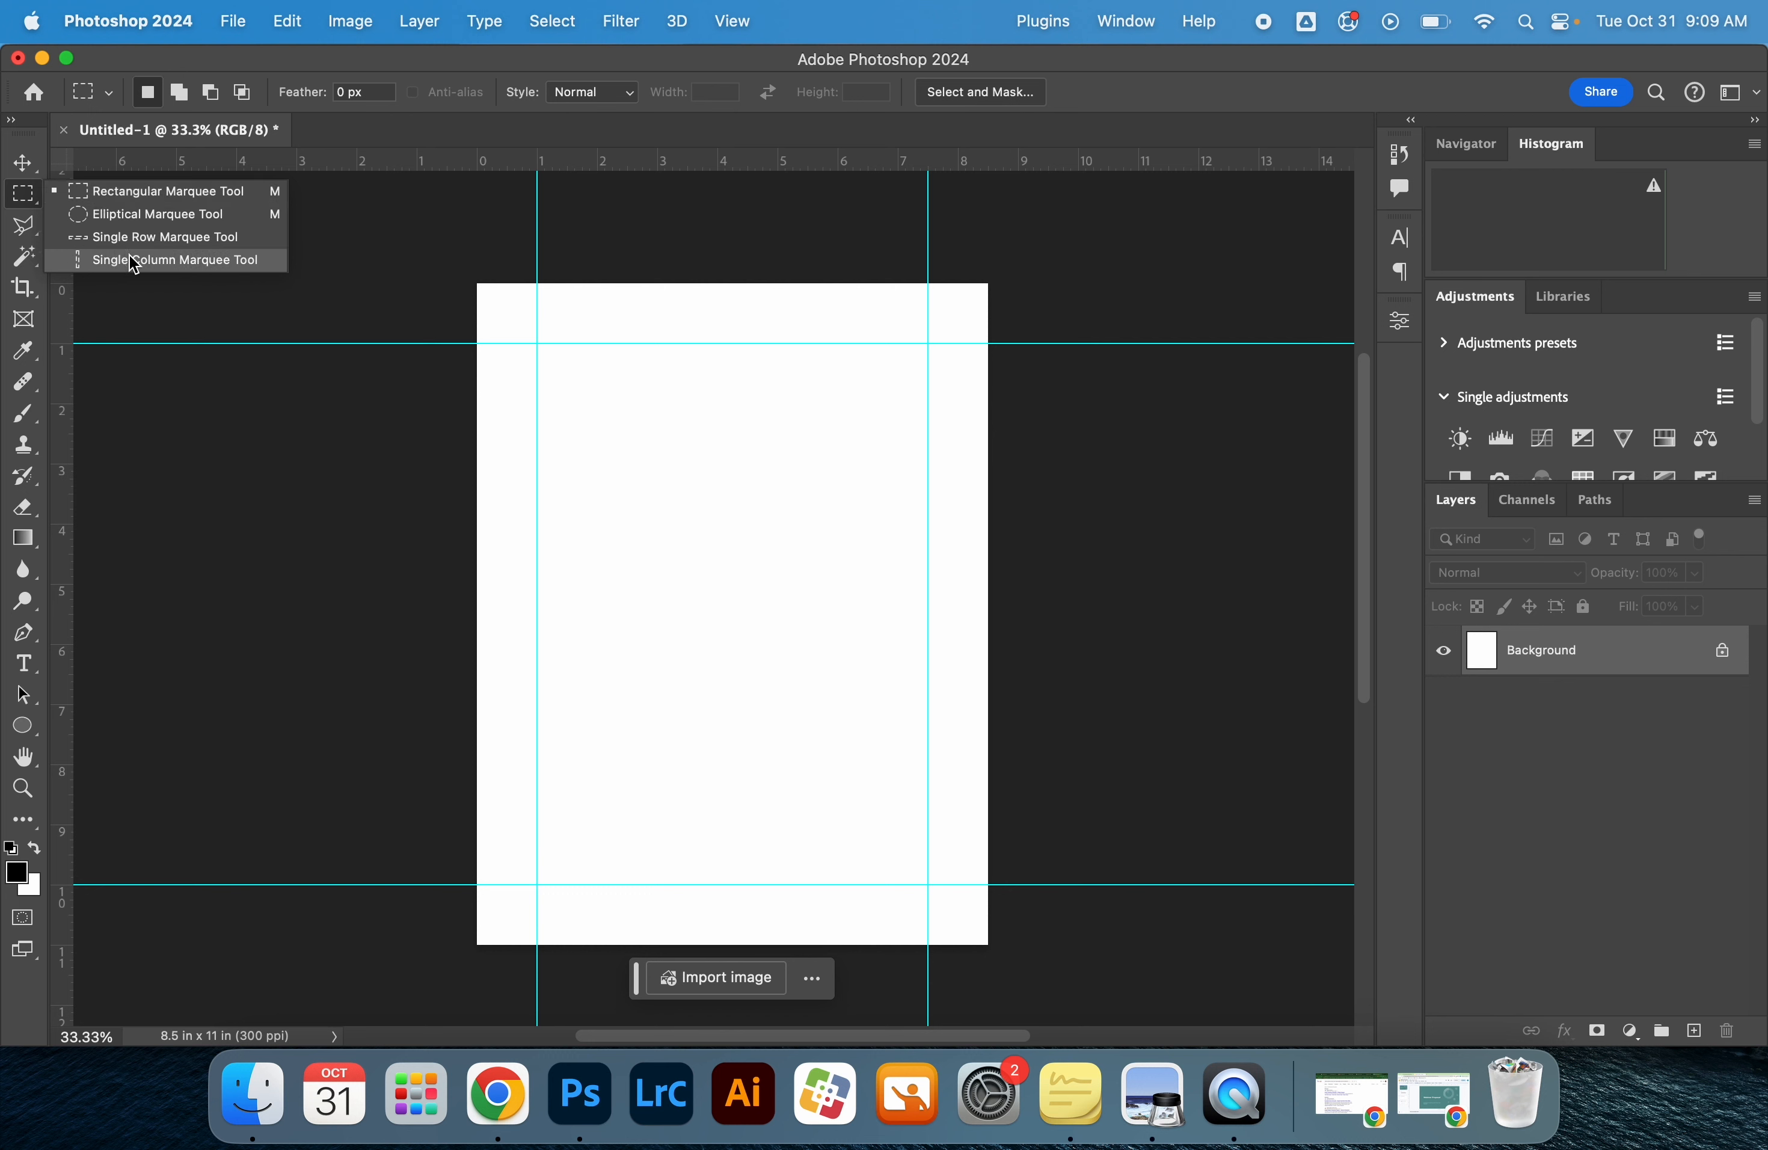
left_click(108, 195)
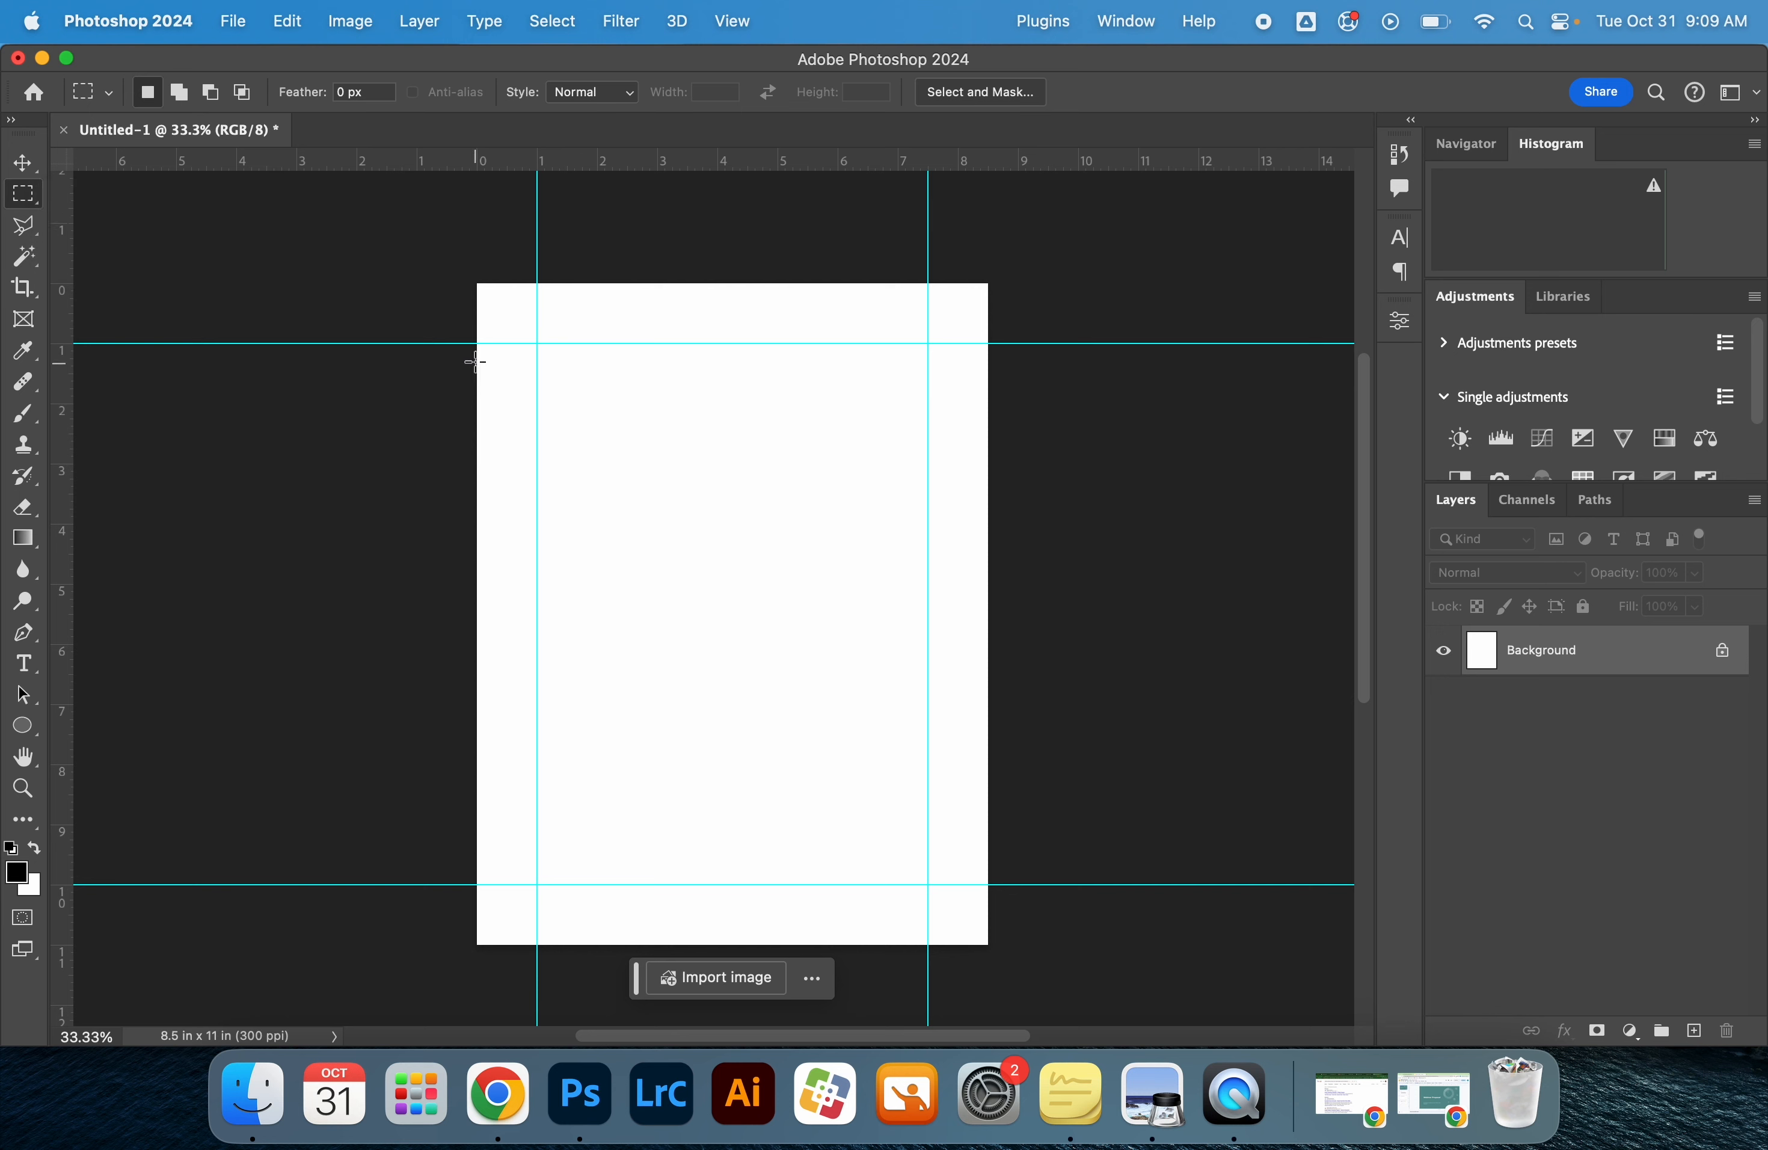
left_click_drag(537, 343, 927, 883)
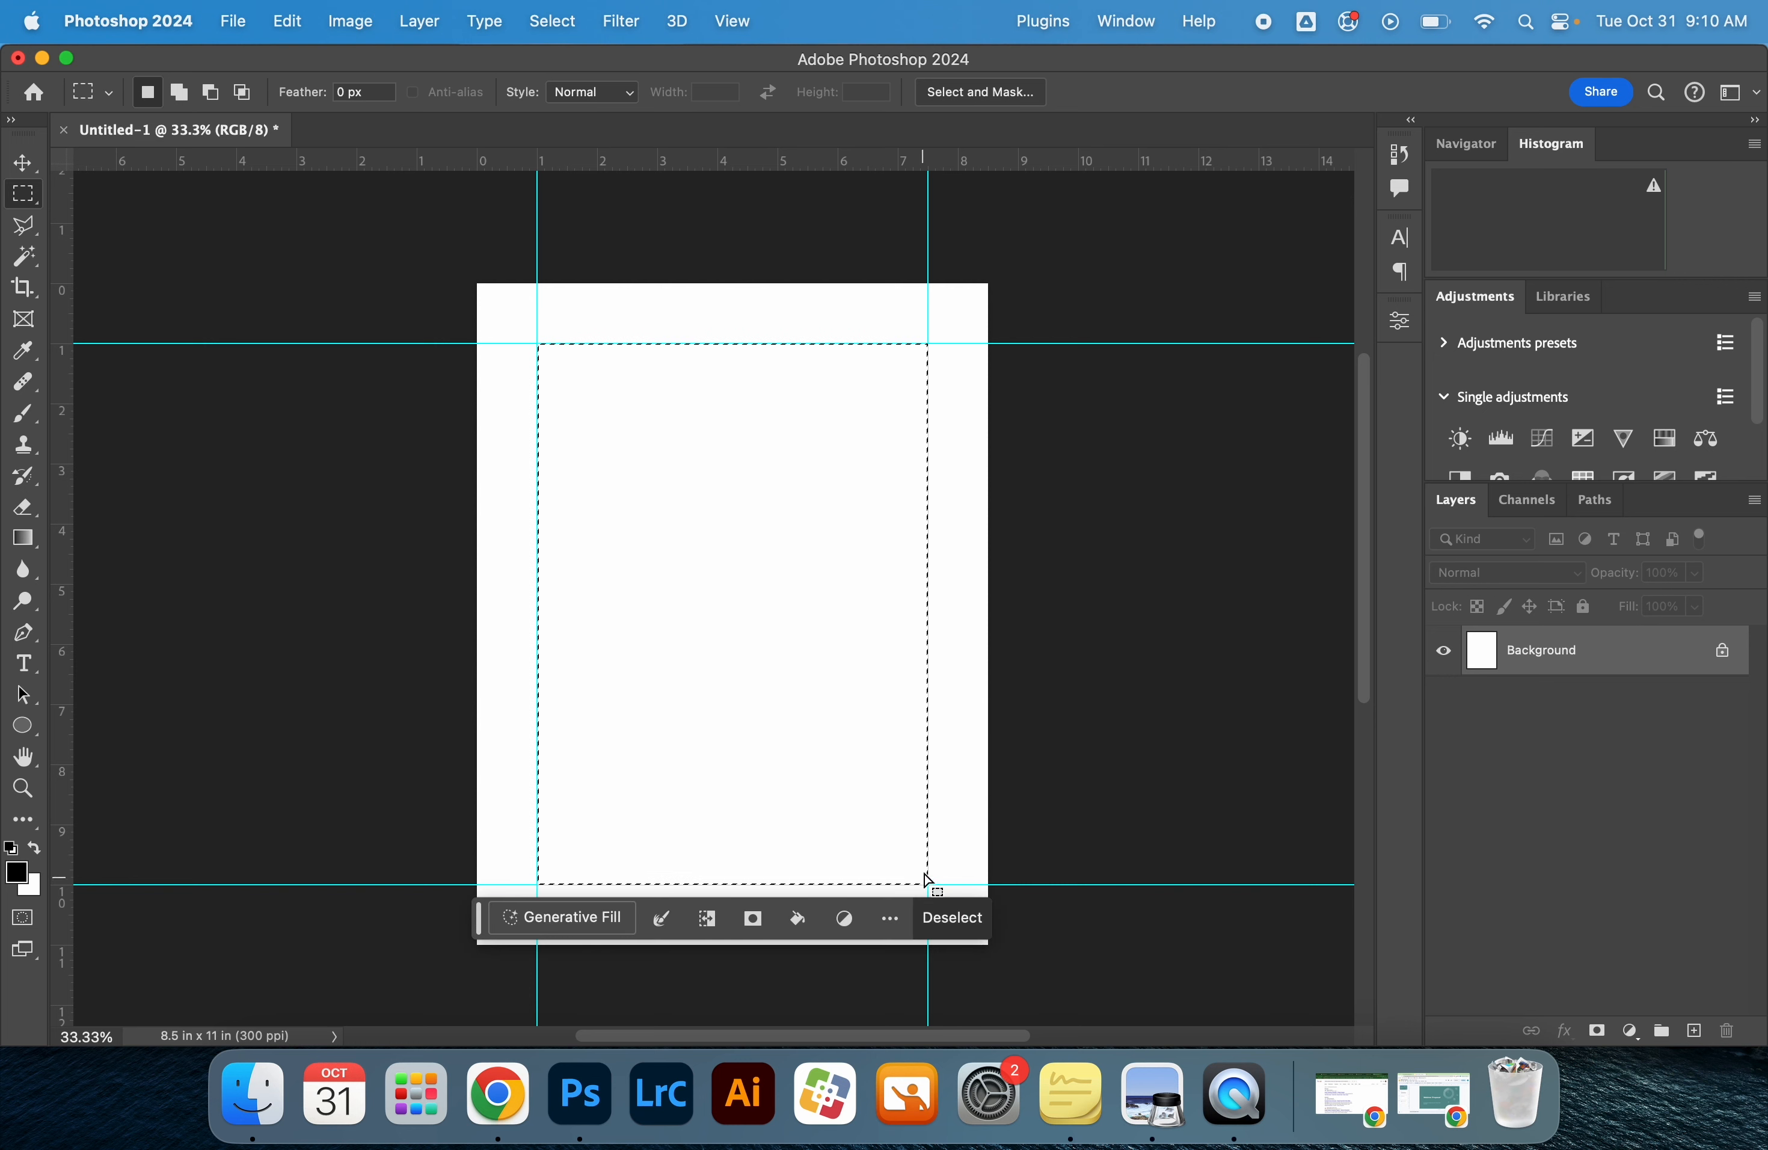
Add a new layer and fill the selected area on it with red (ff0000) at 100% opacity
left_click(1696, 1034)
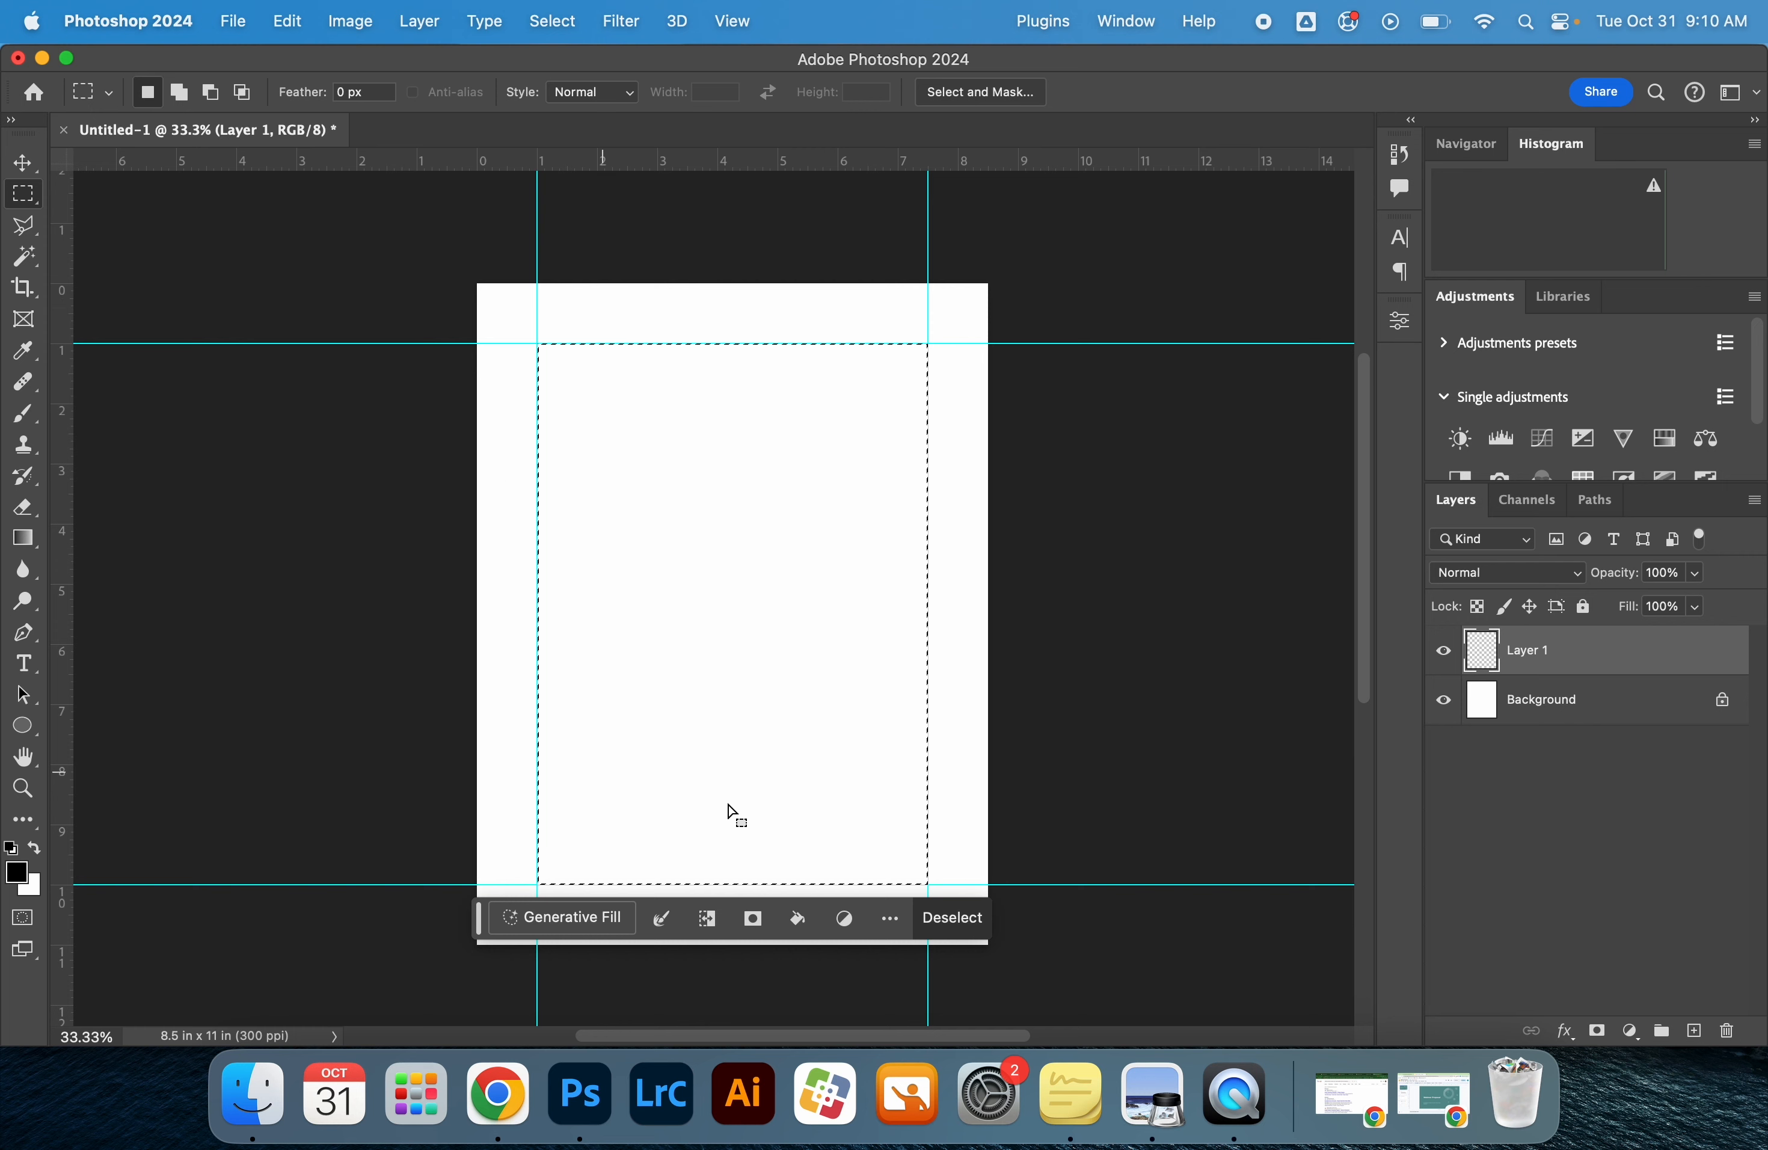
left_click(282, 11)
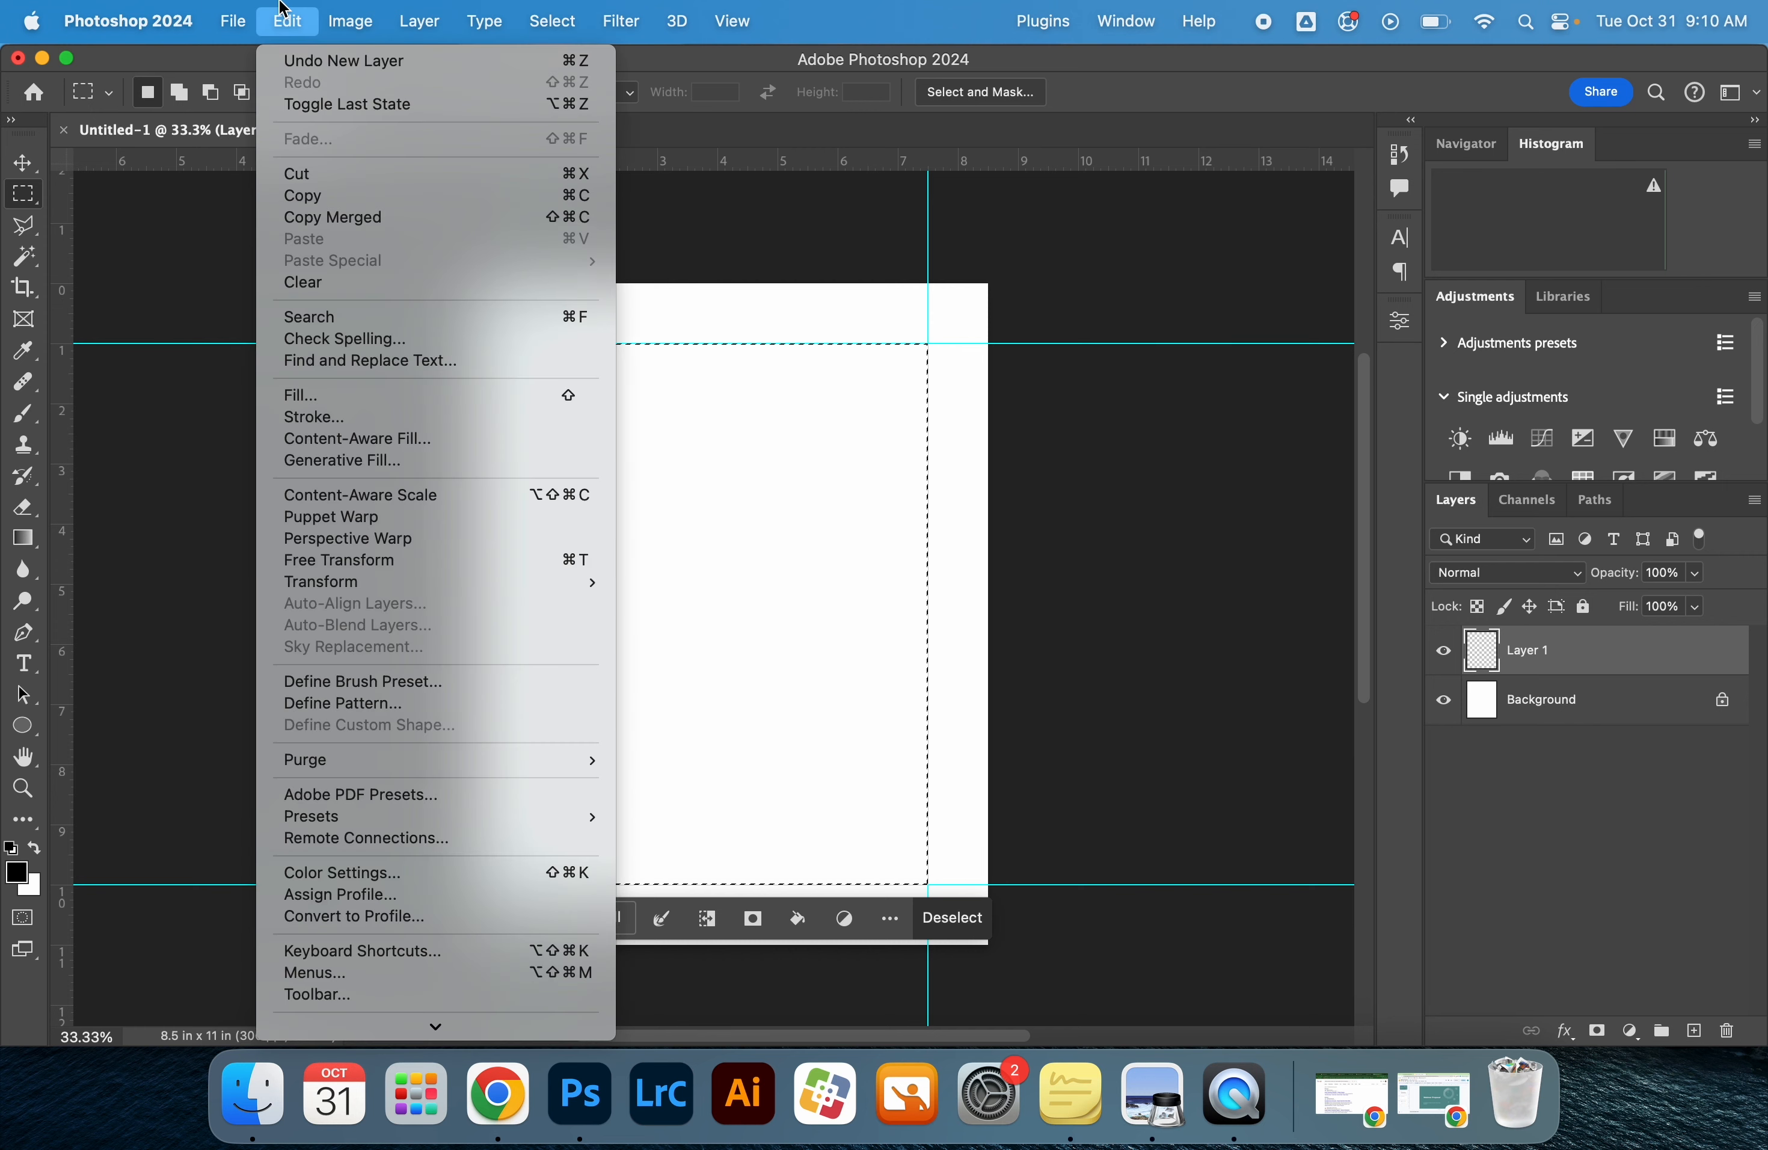
left_click(389, 396)
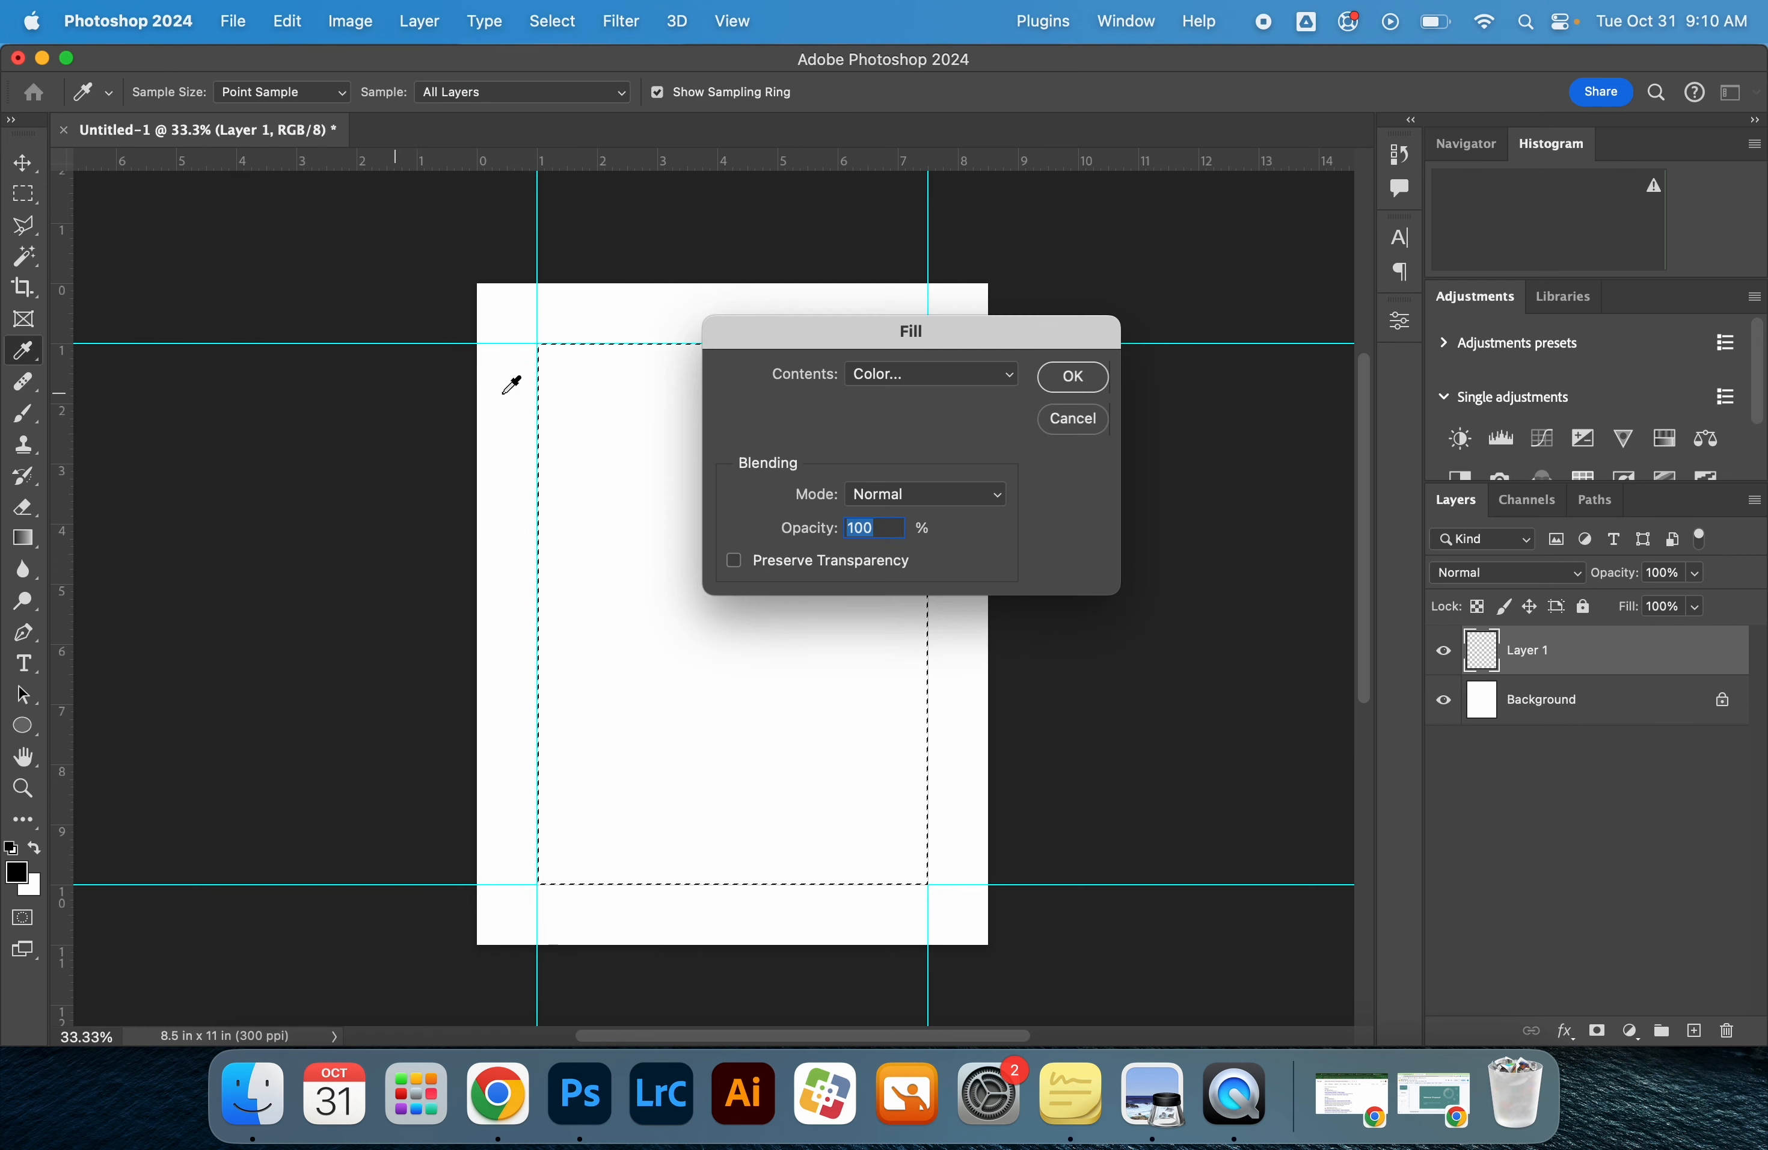
left_click(964, 385)
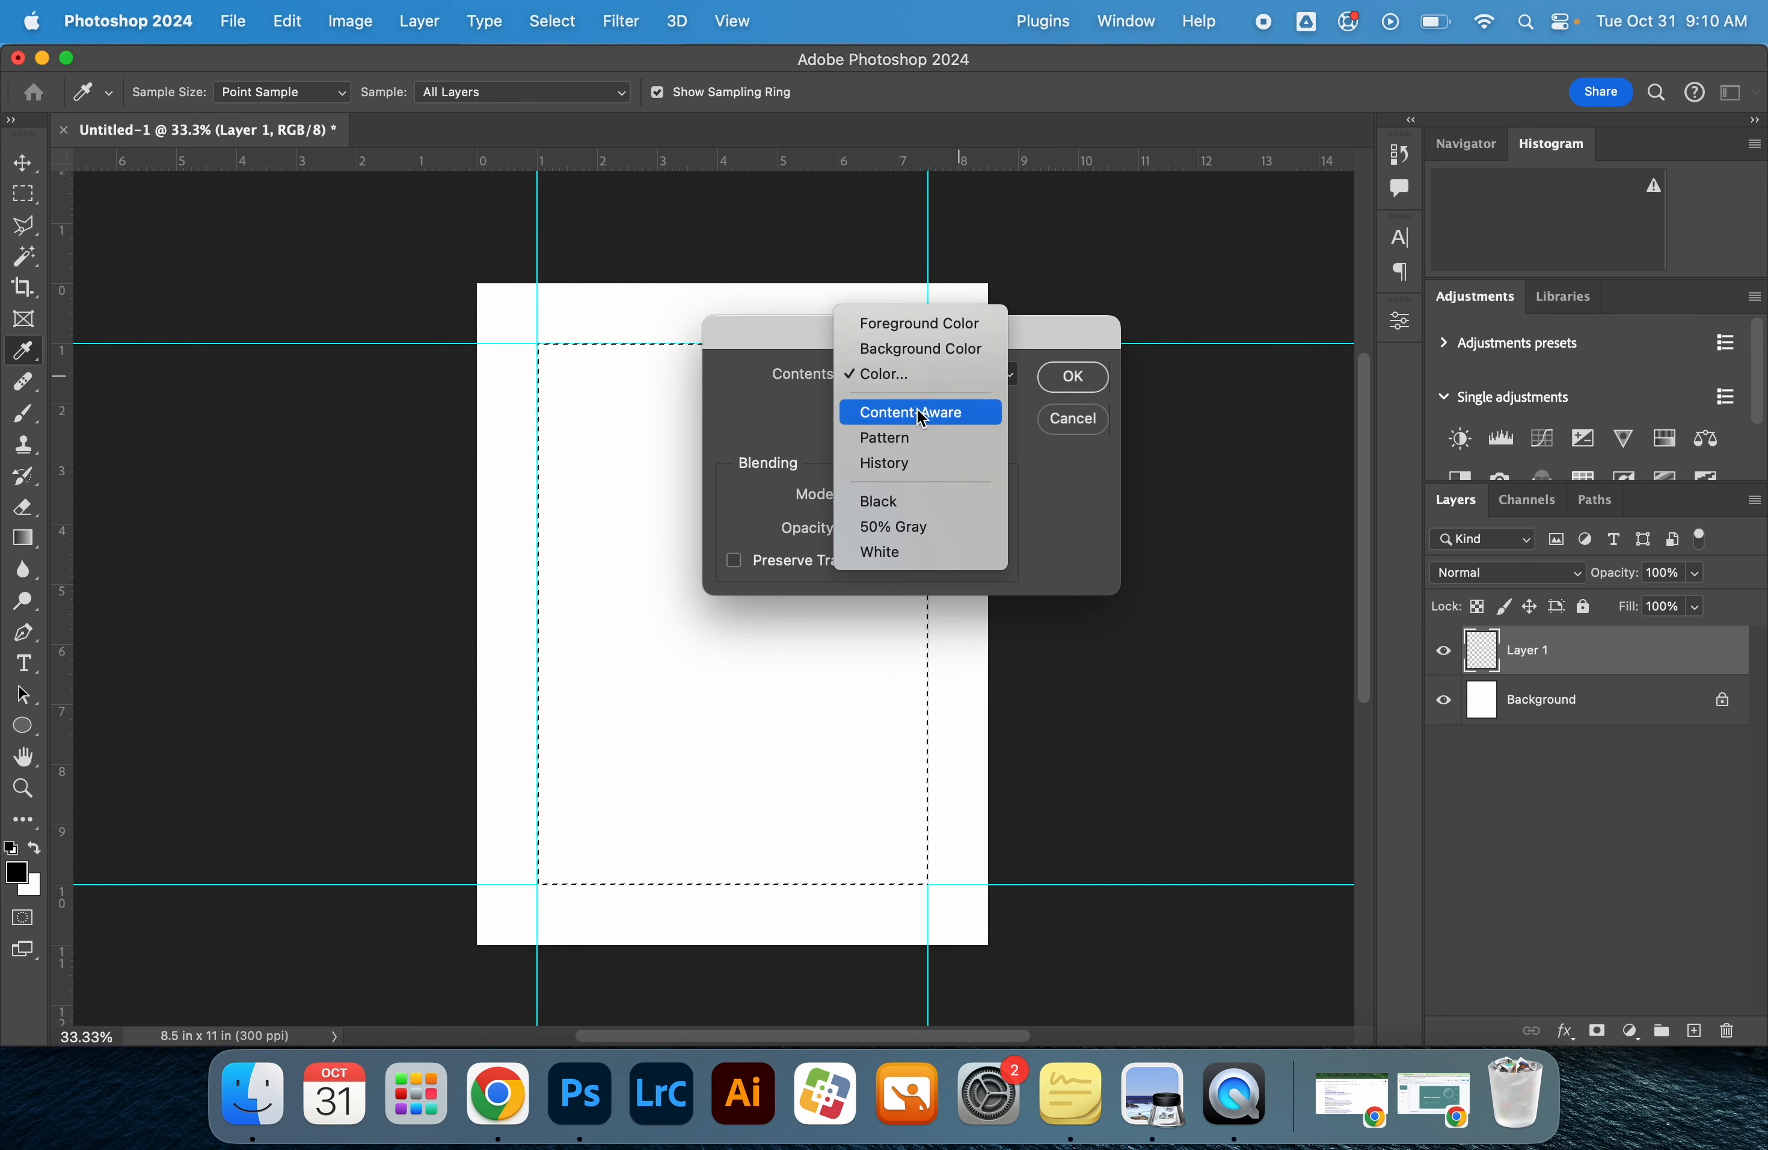
left_click(939, 390)
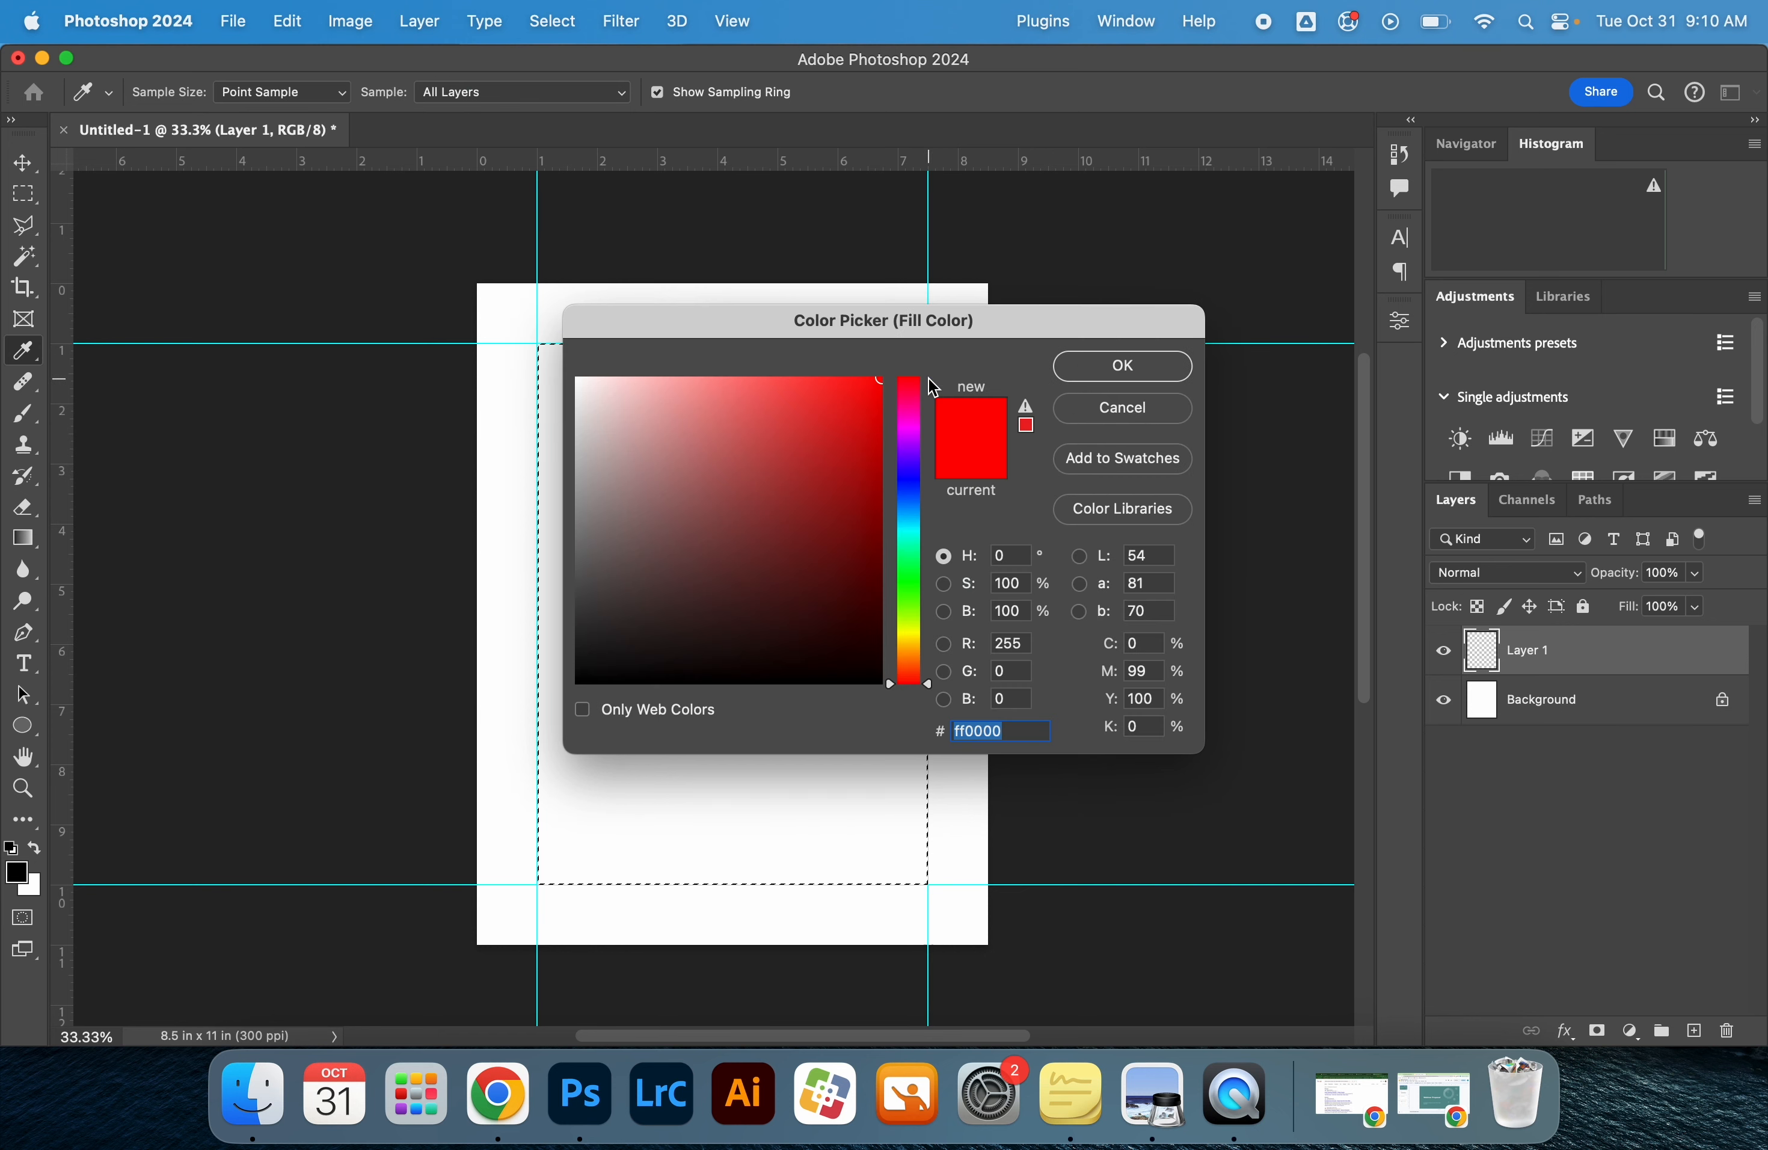
left_click(763, 529)
type("ff0000")
left_click(1157, 380)
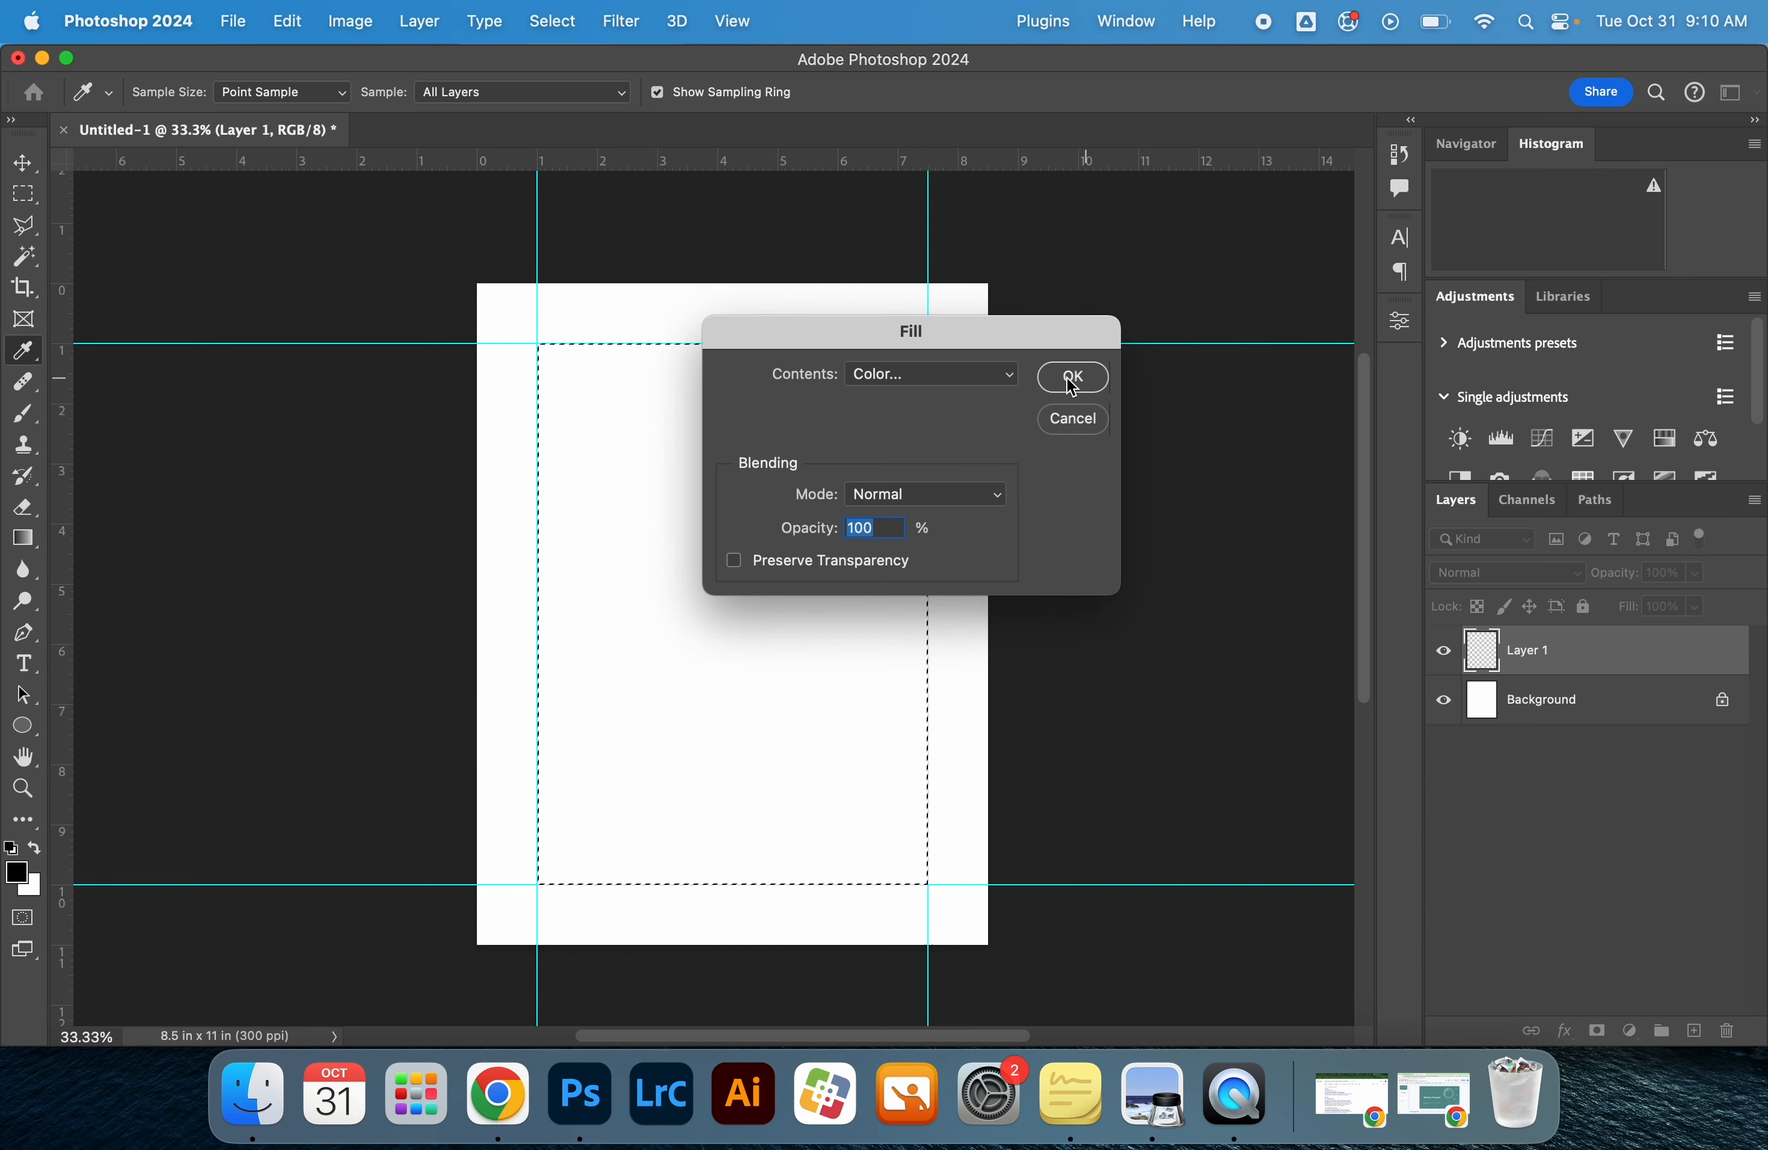
left_click(1072, 381)
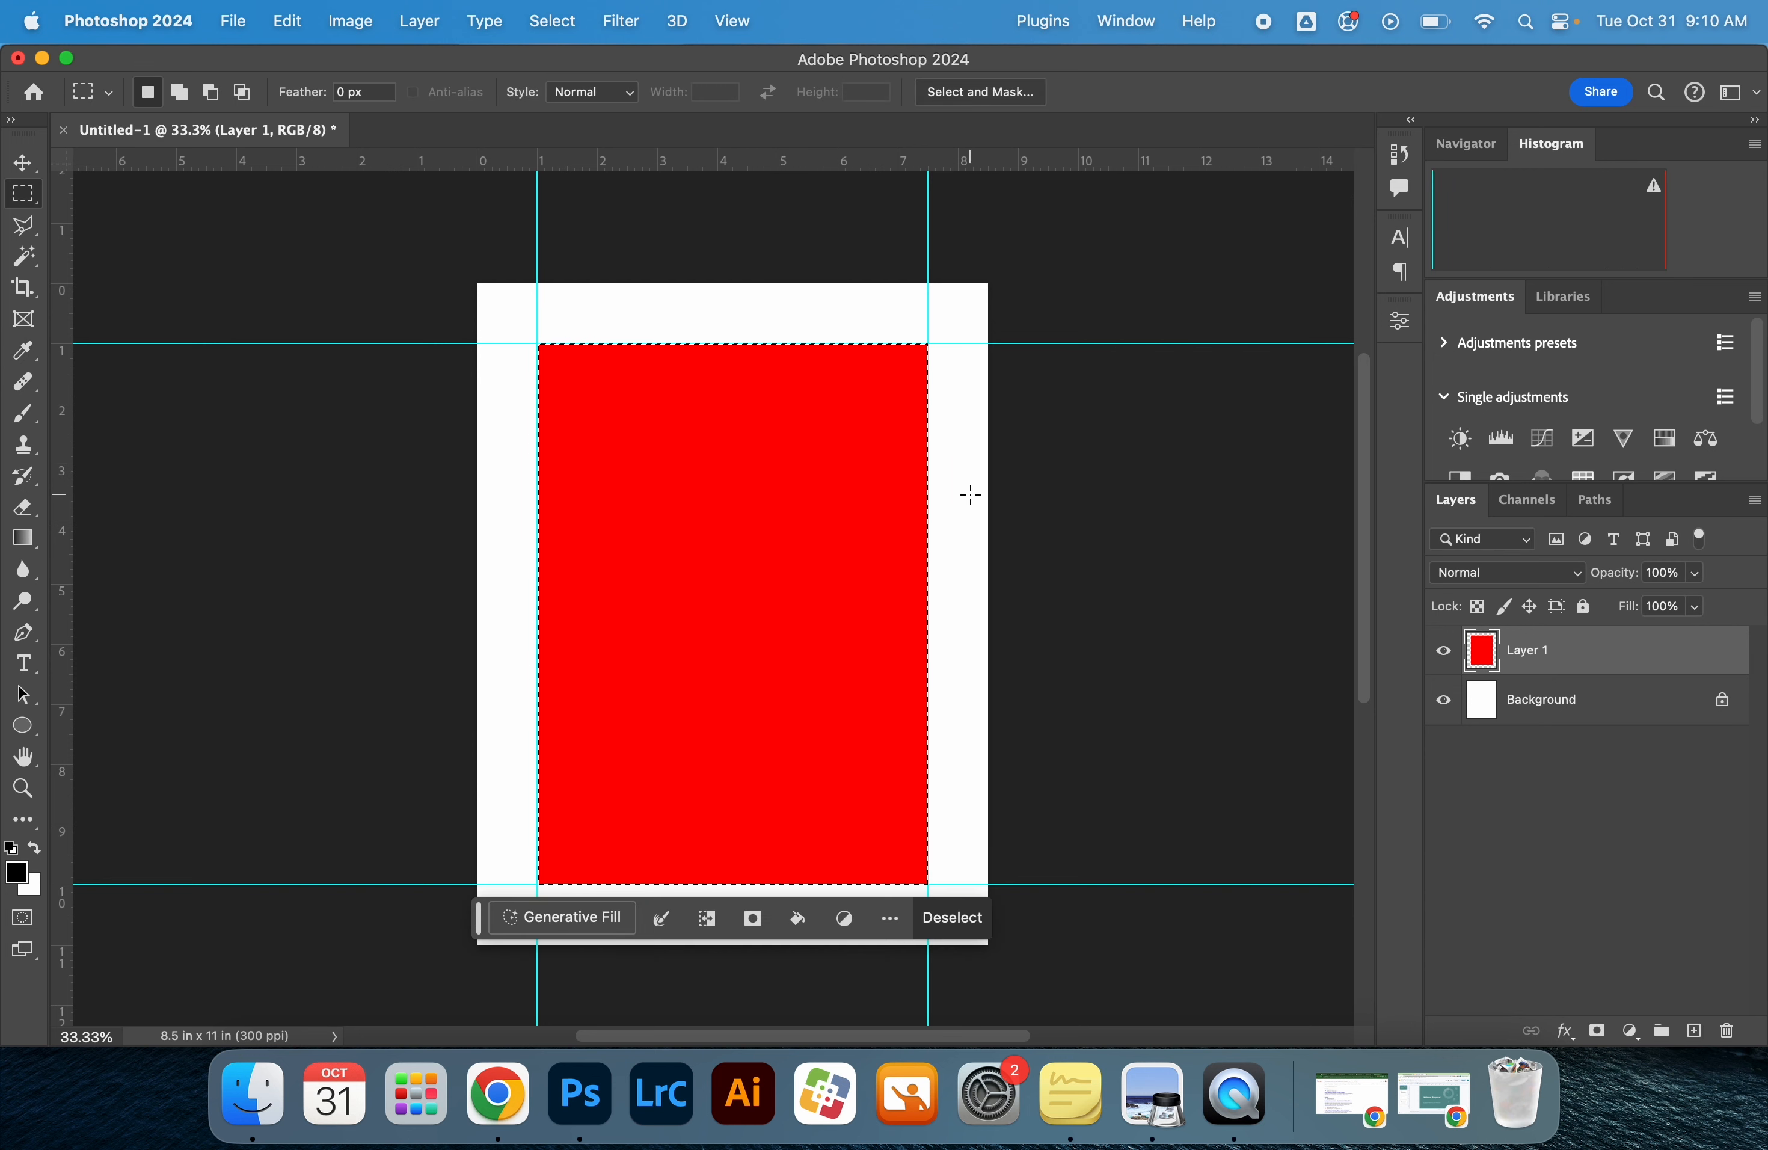
Deselect the marquee around the red rectangle and leave no layer selected
key("super+plus")
key("super+plus")
key("super+plus")
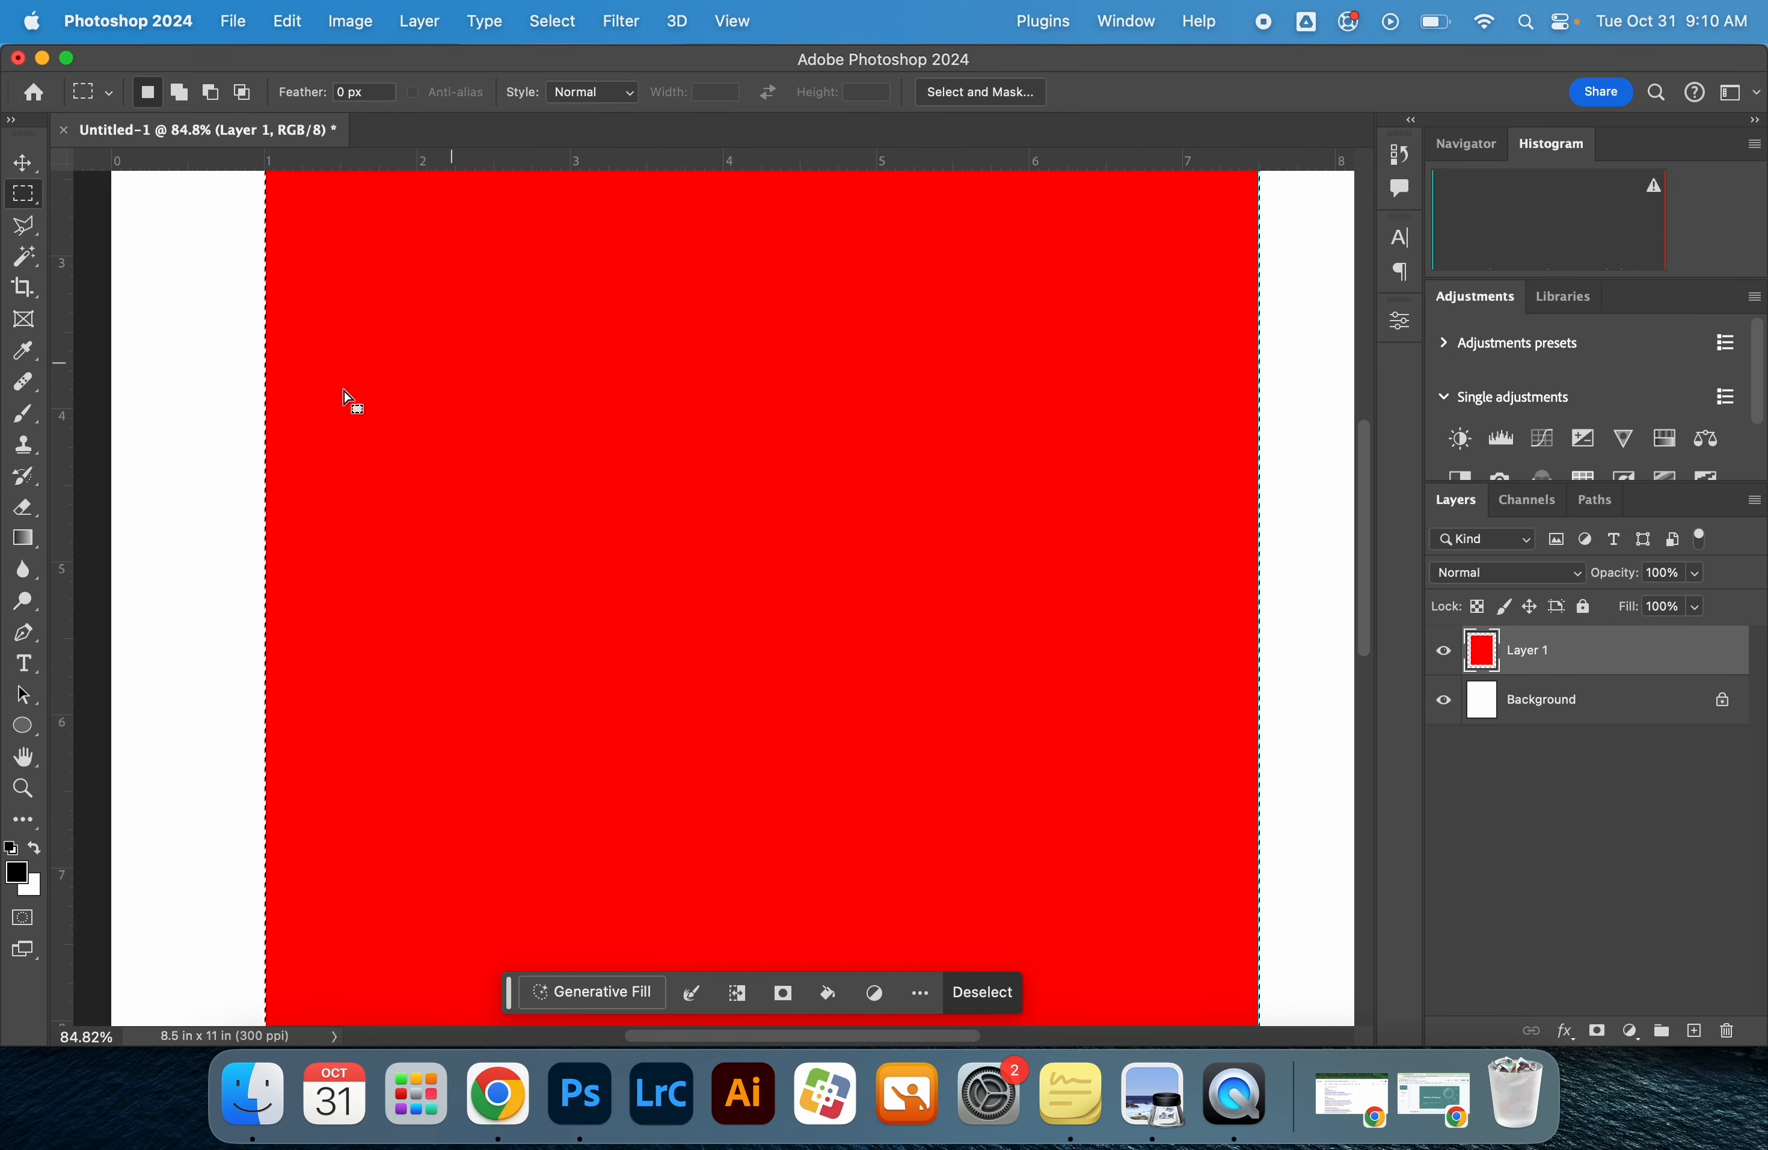
scroll(275, 454, "up", 5)
scroll(228, 500, "left", 8)
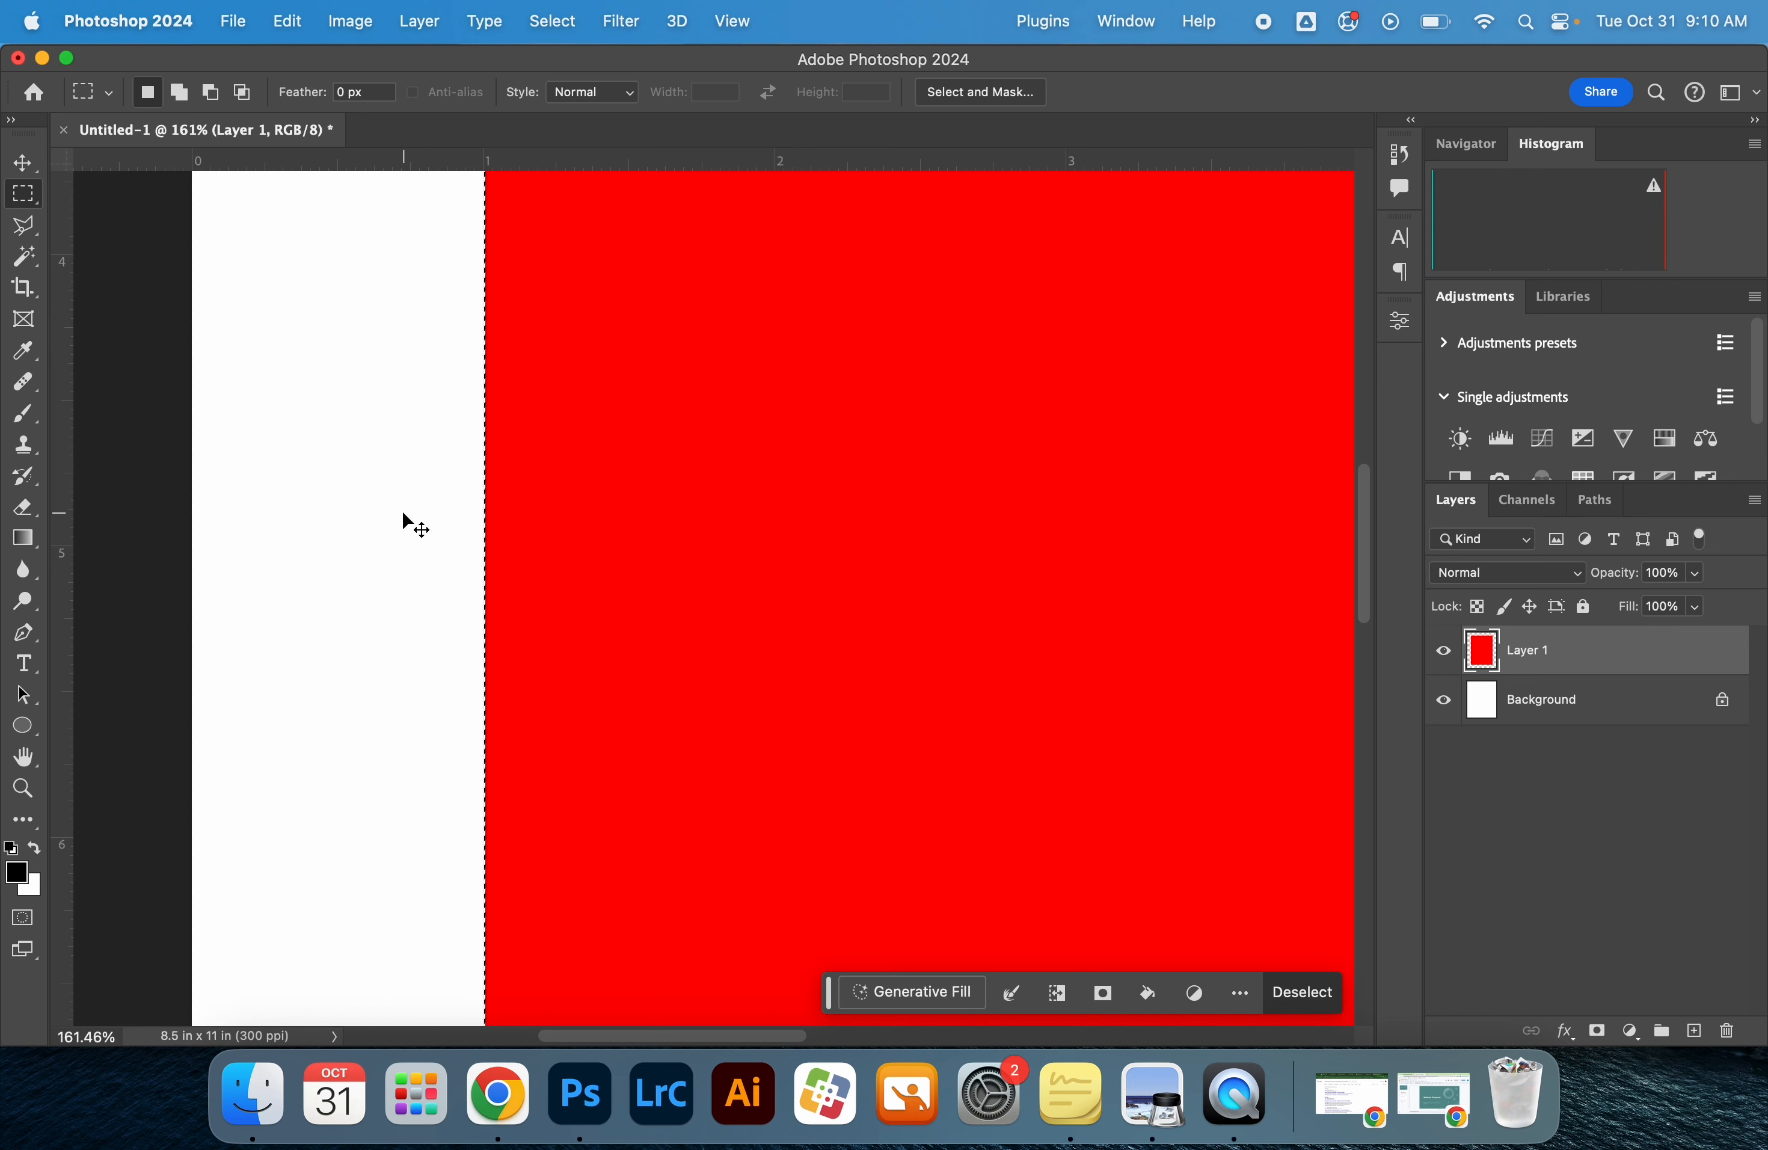
key("super+d")
key("z")
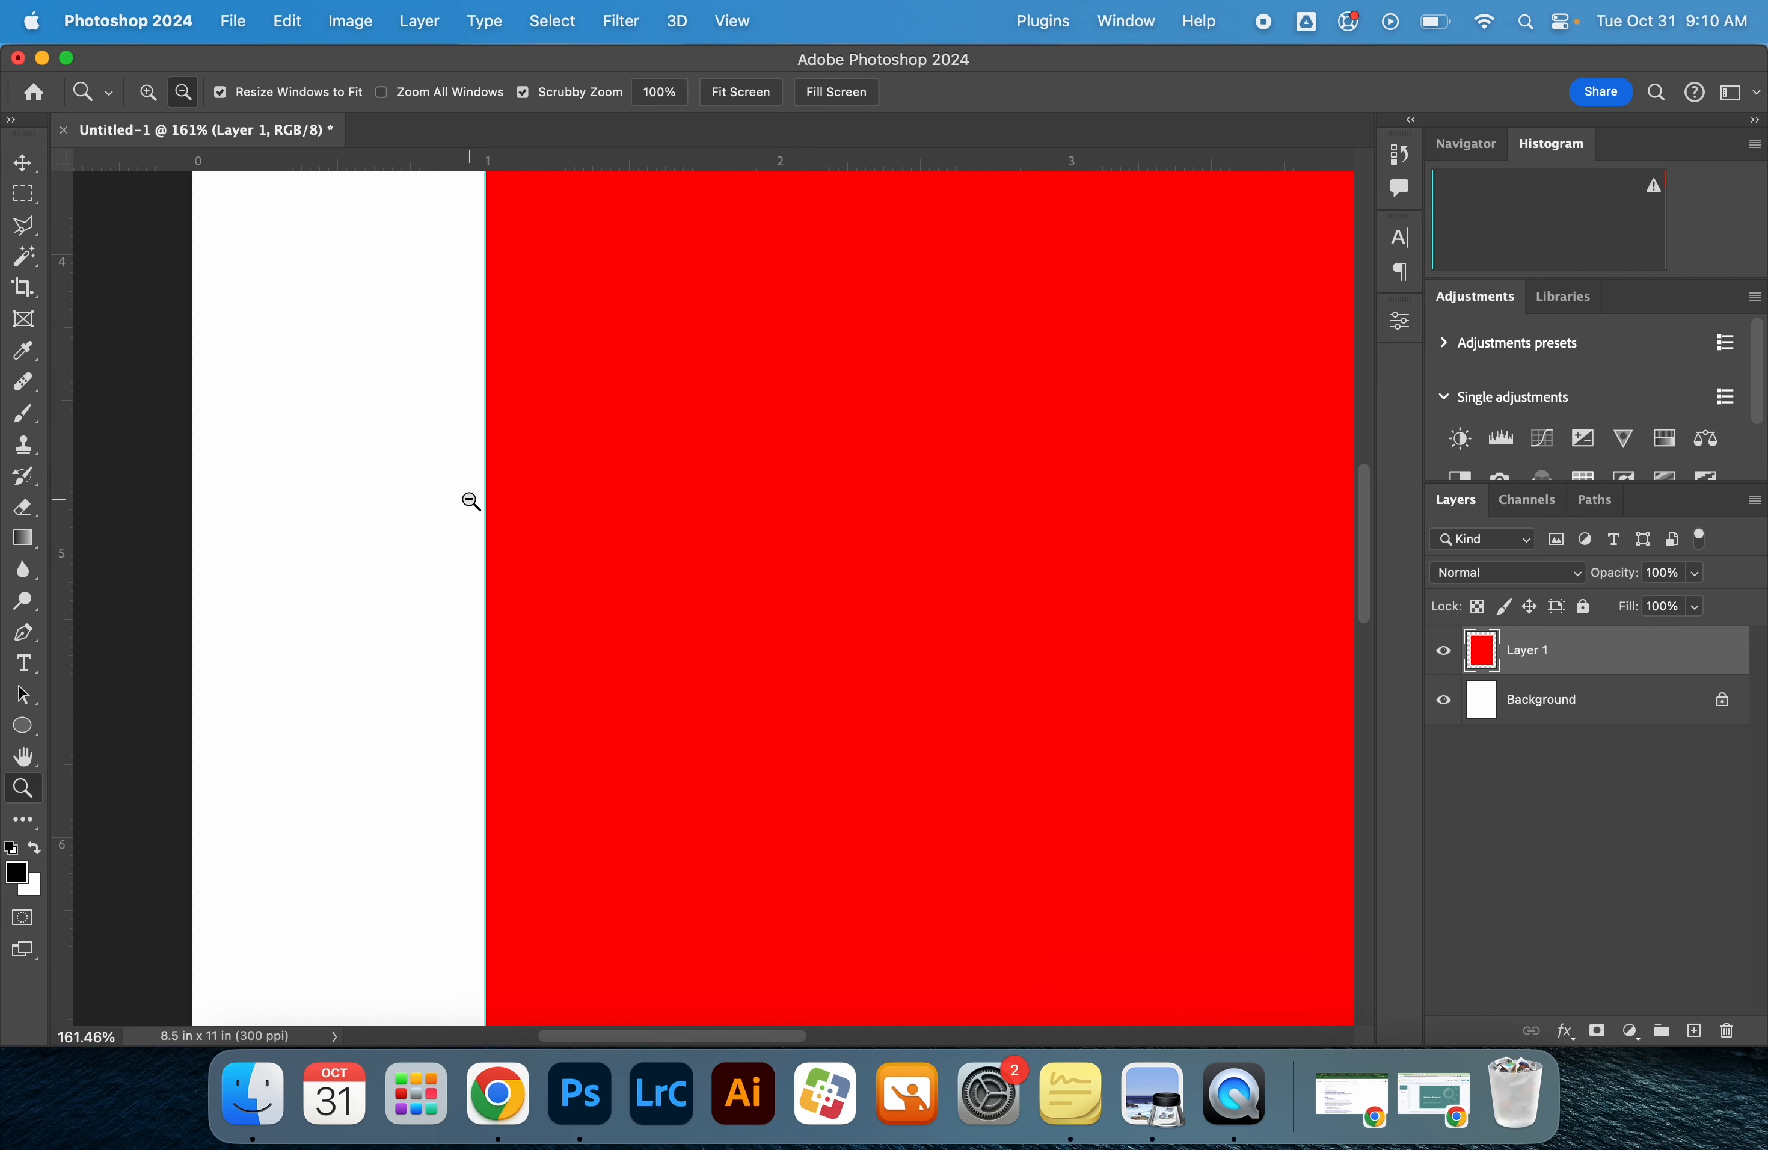
left_click(469, 500, "alt")
key("super+0")
key("v")
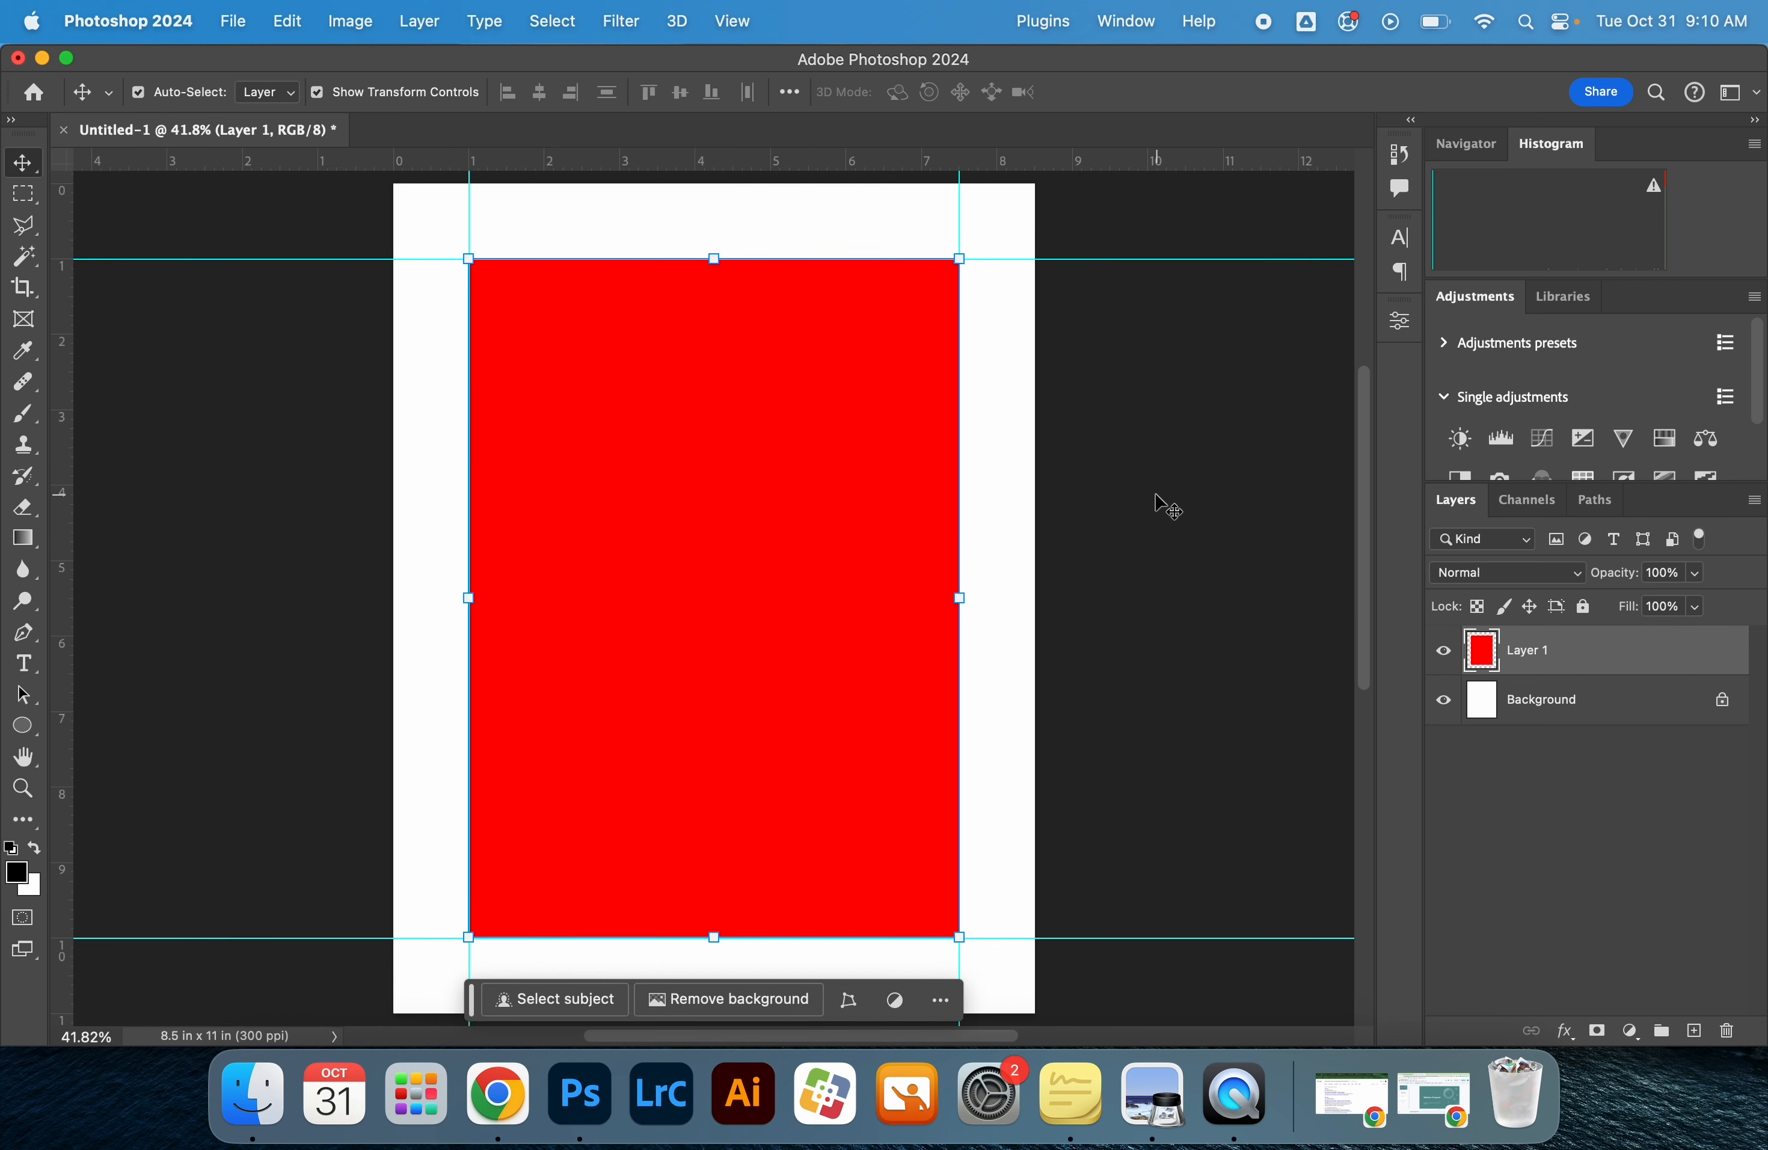
left_click(1224, 714)
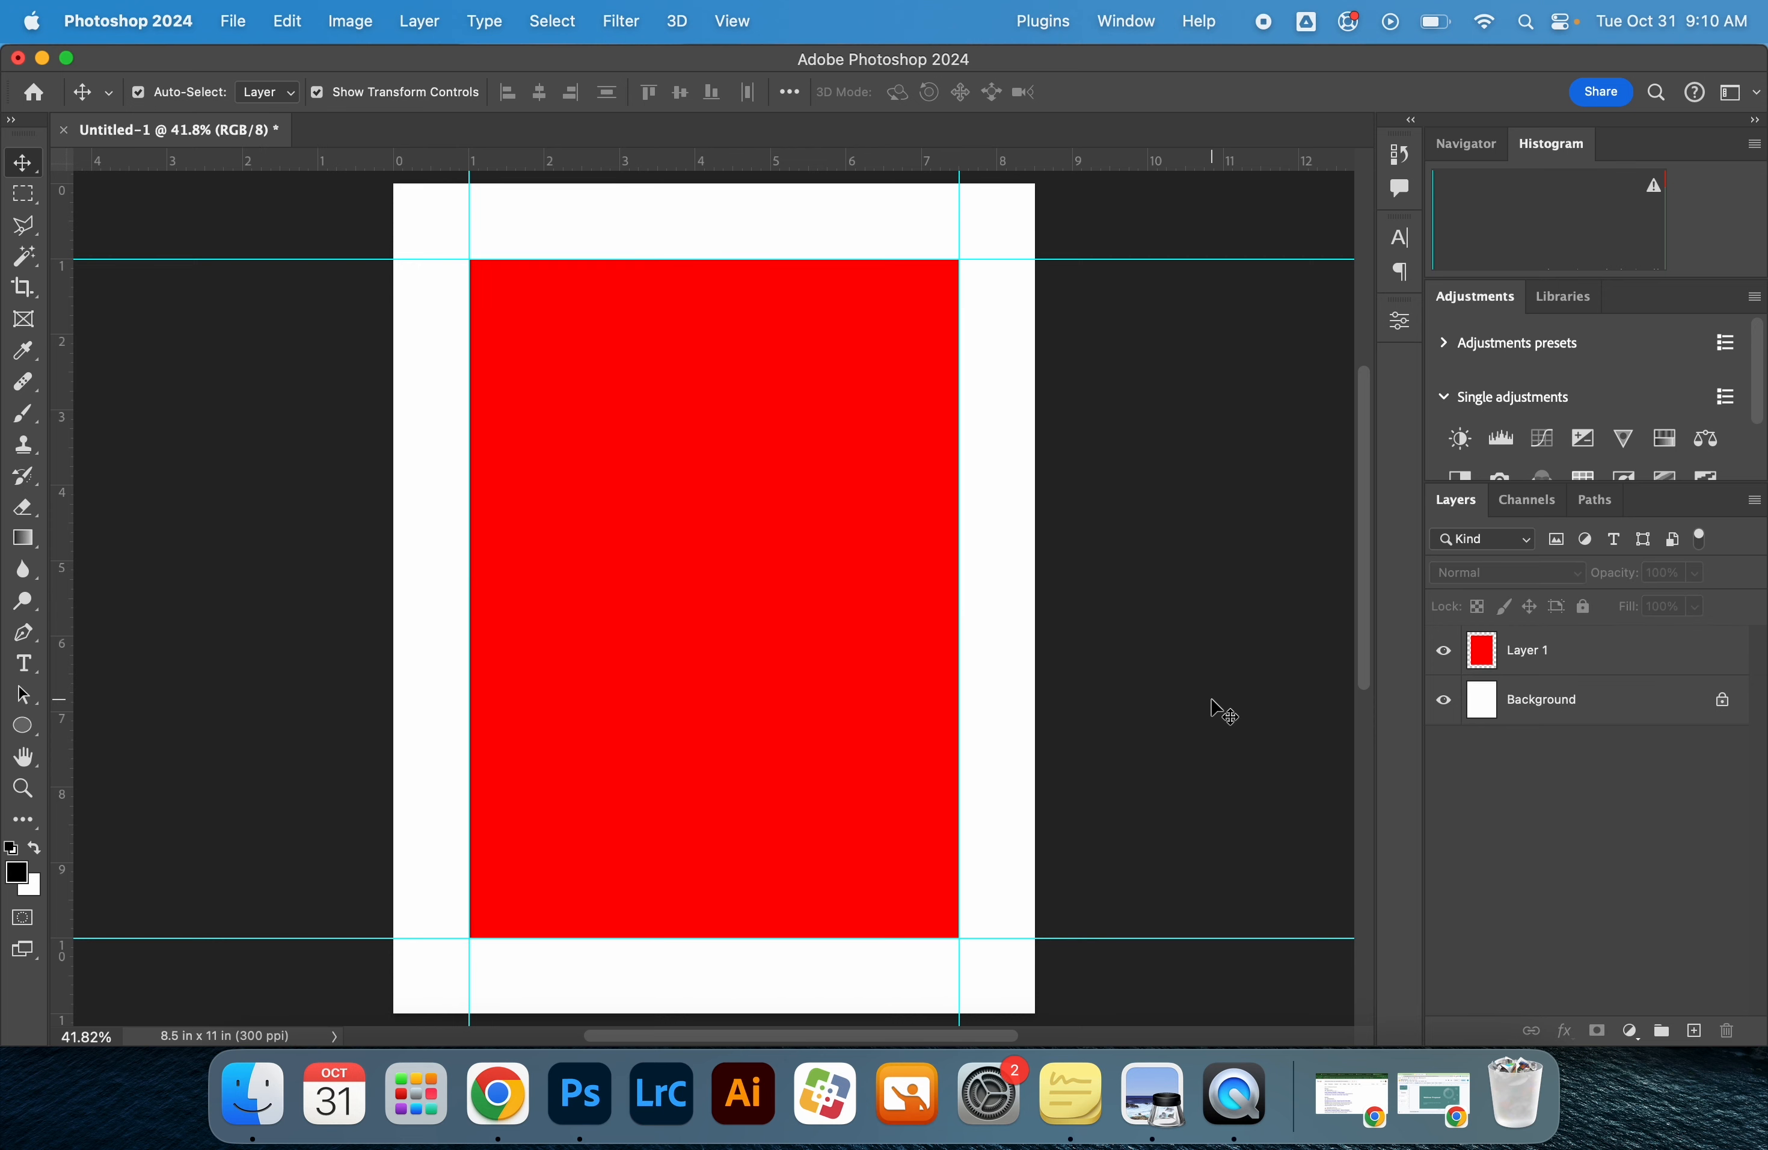
Check the reference poster in Preview, return to Photoshop, and bring up the character settings for the Type tool
key("super+Tab")
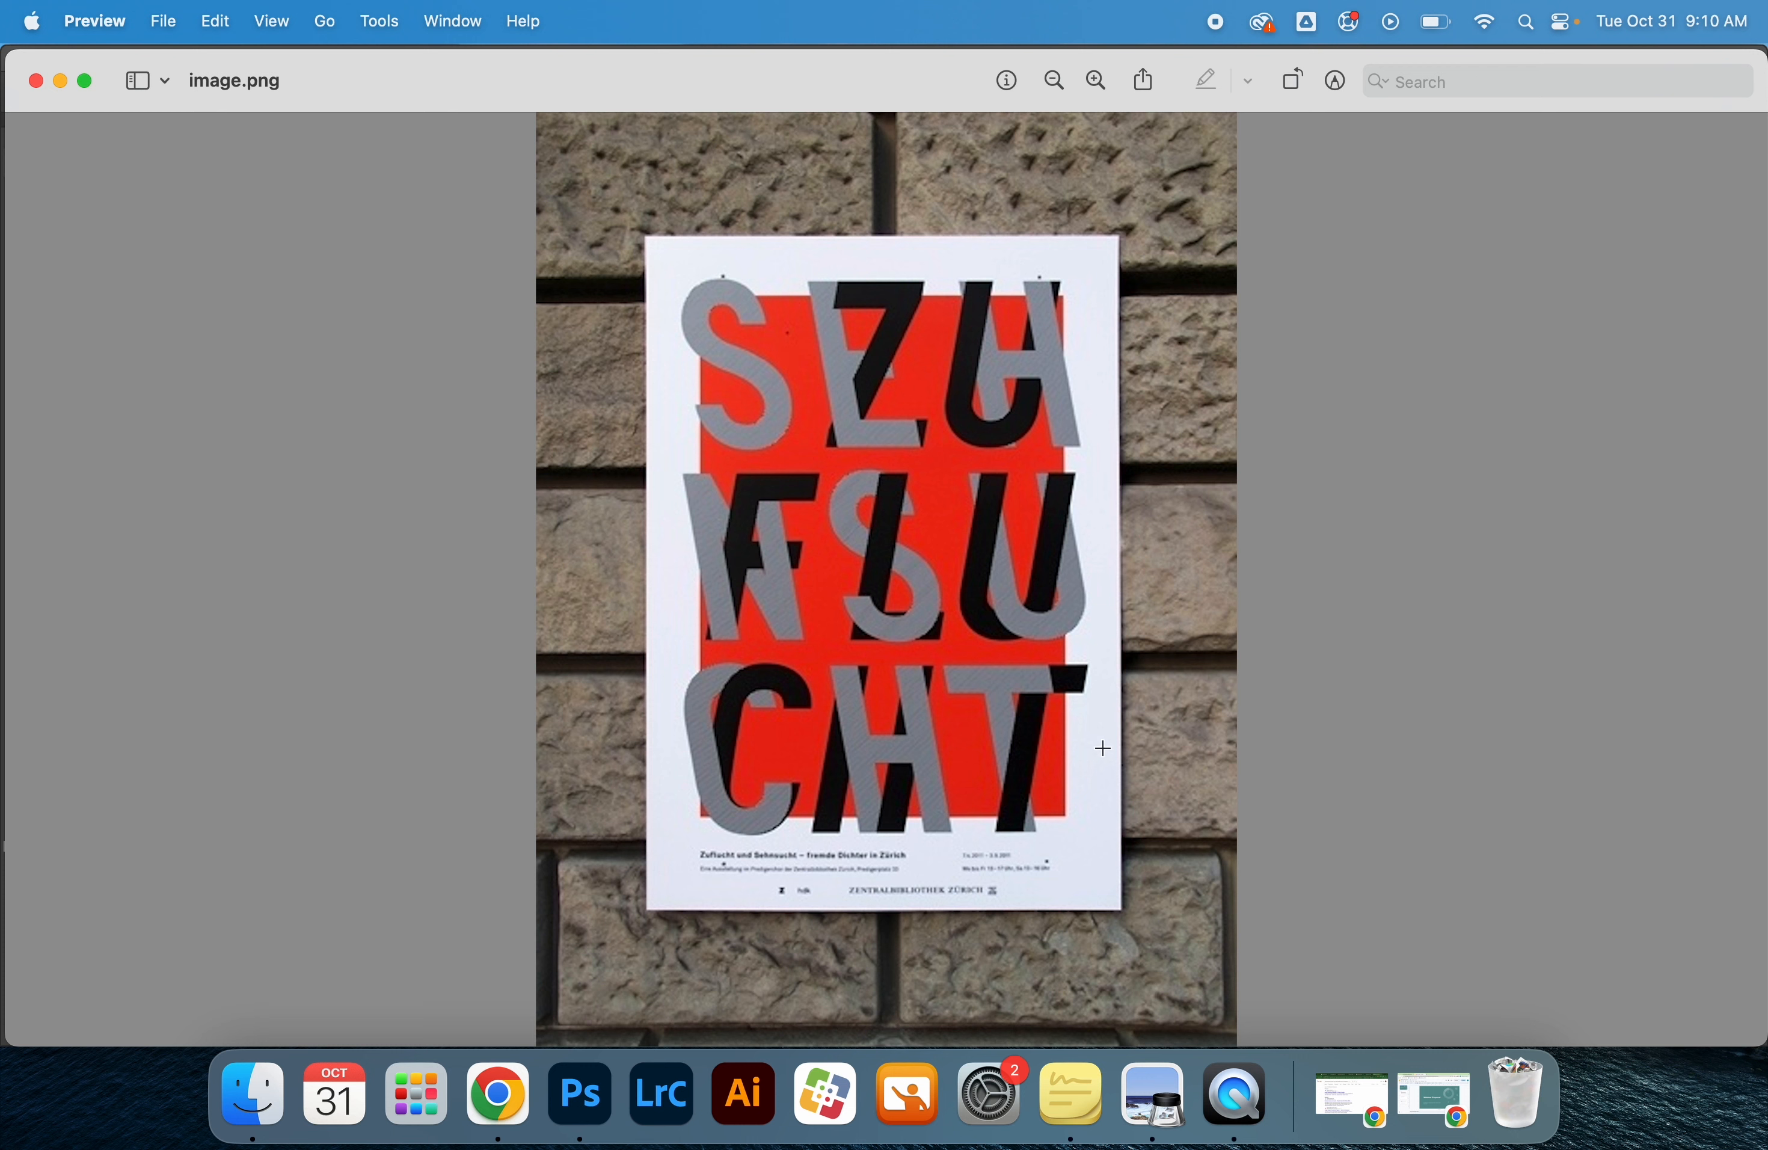
key("super+Tab")
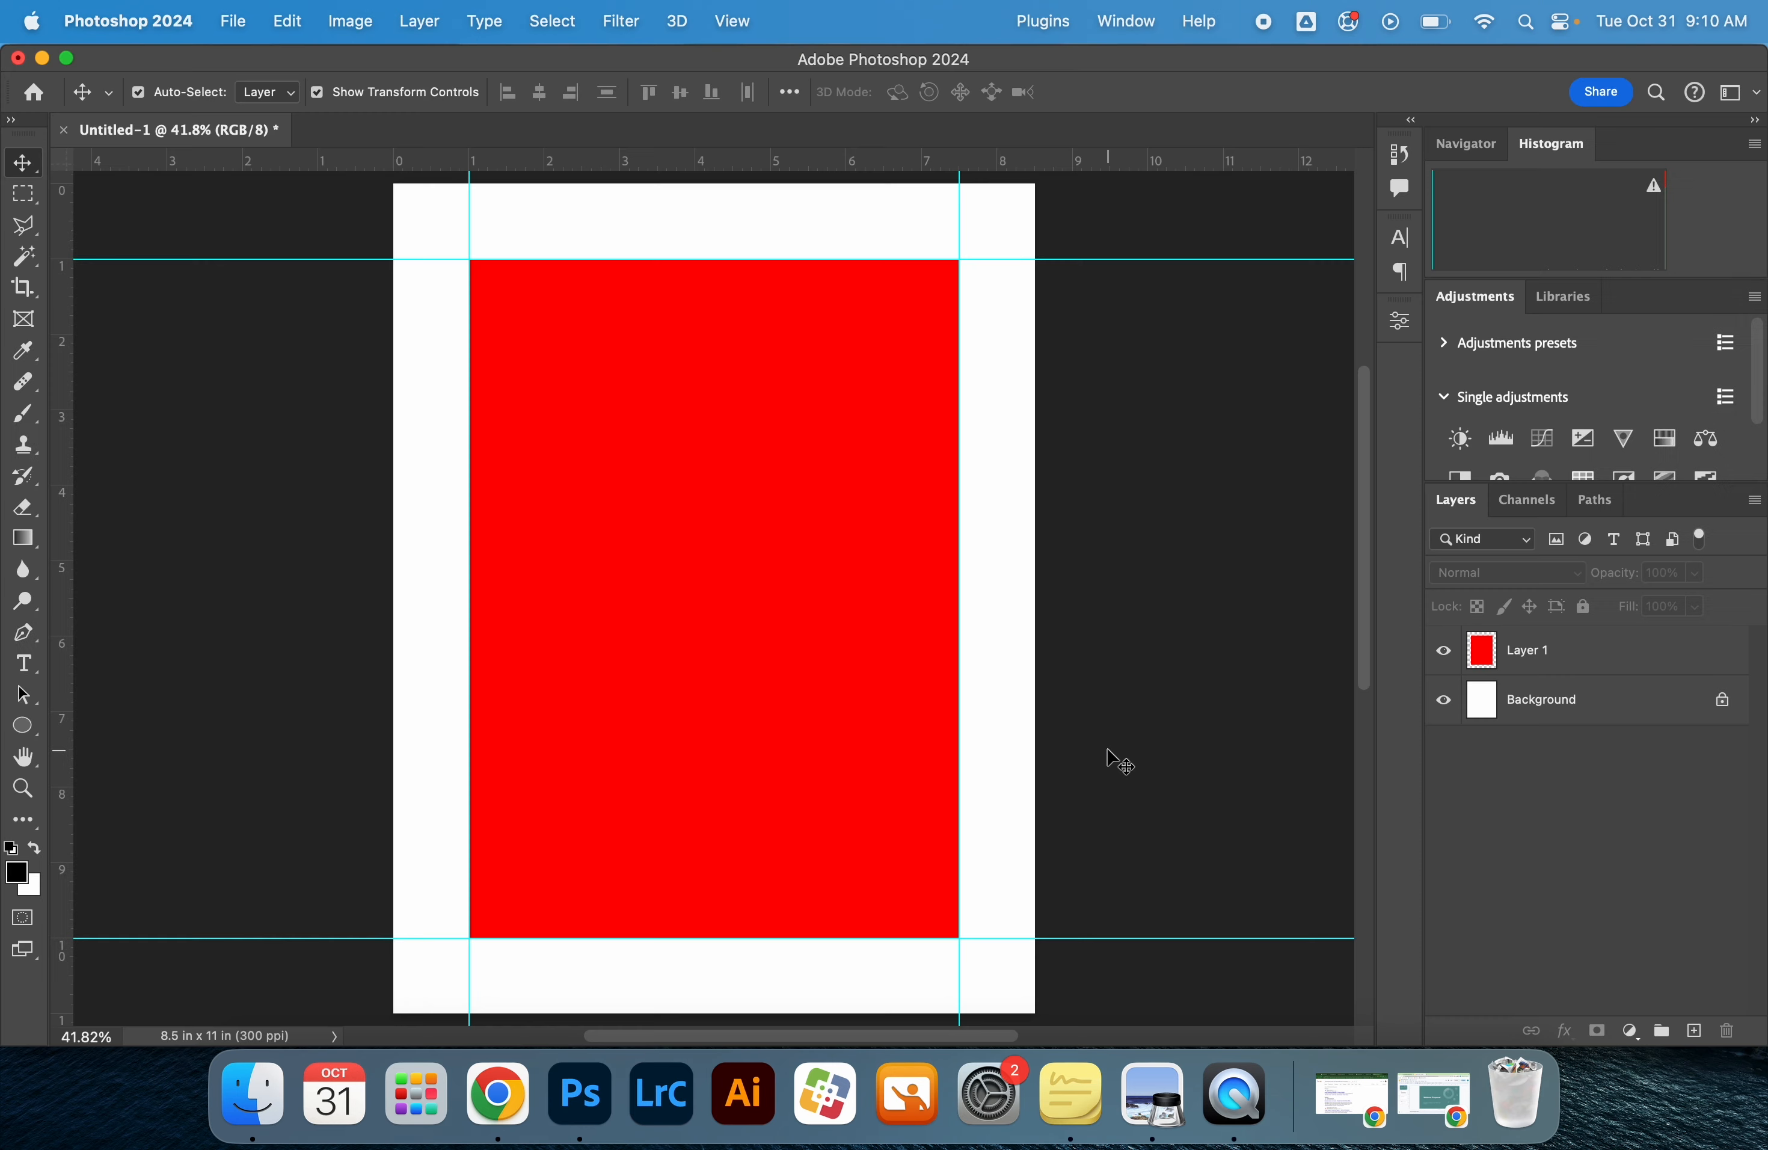
key("t")
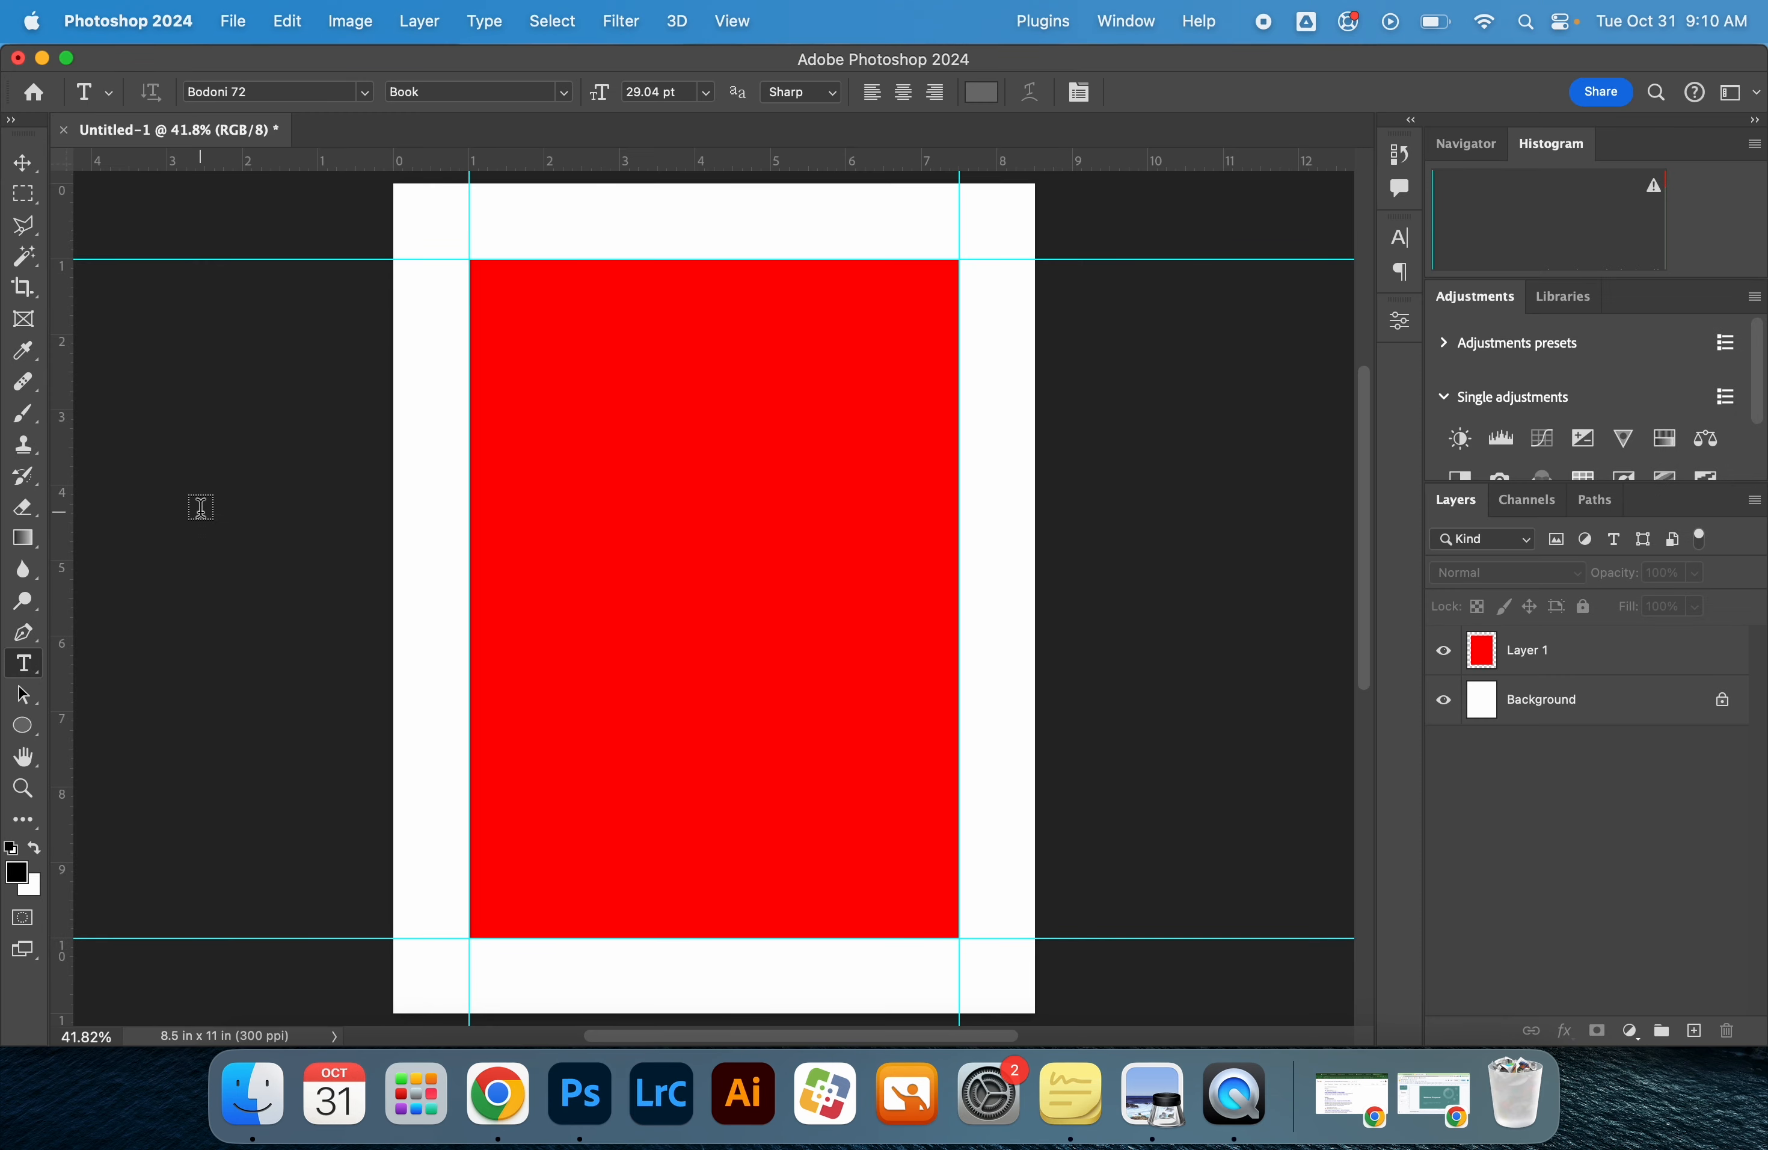
left_click(1397, 329)
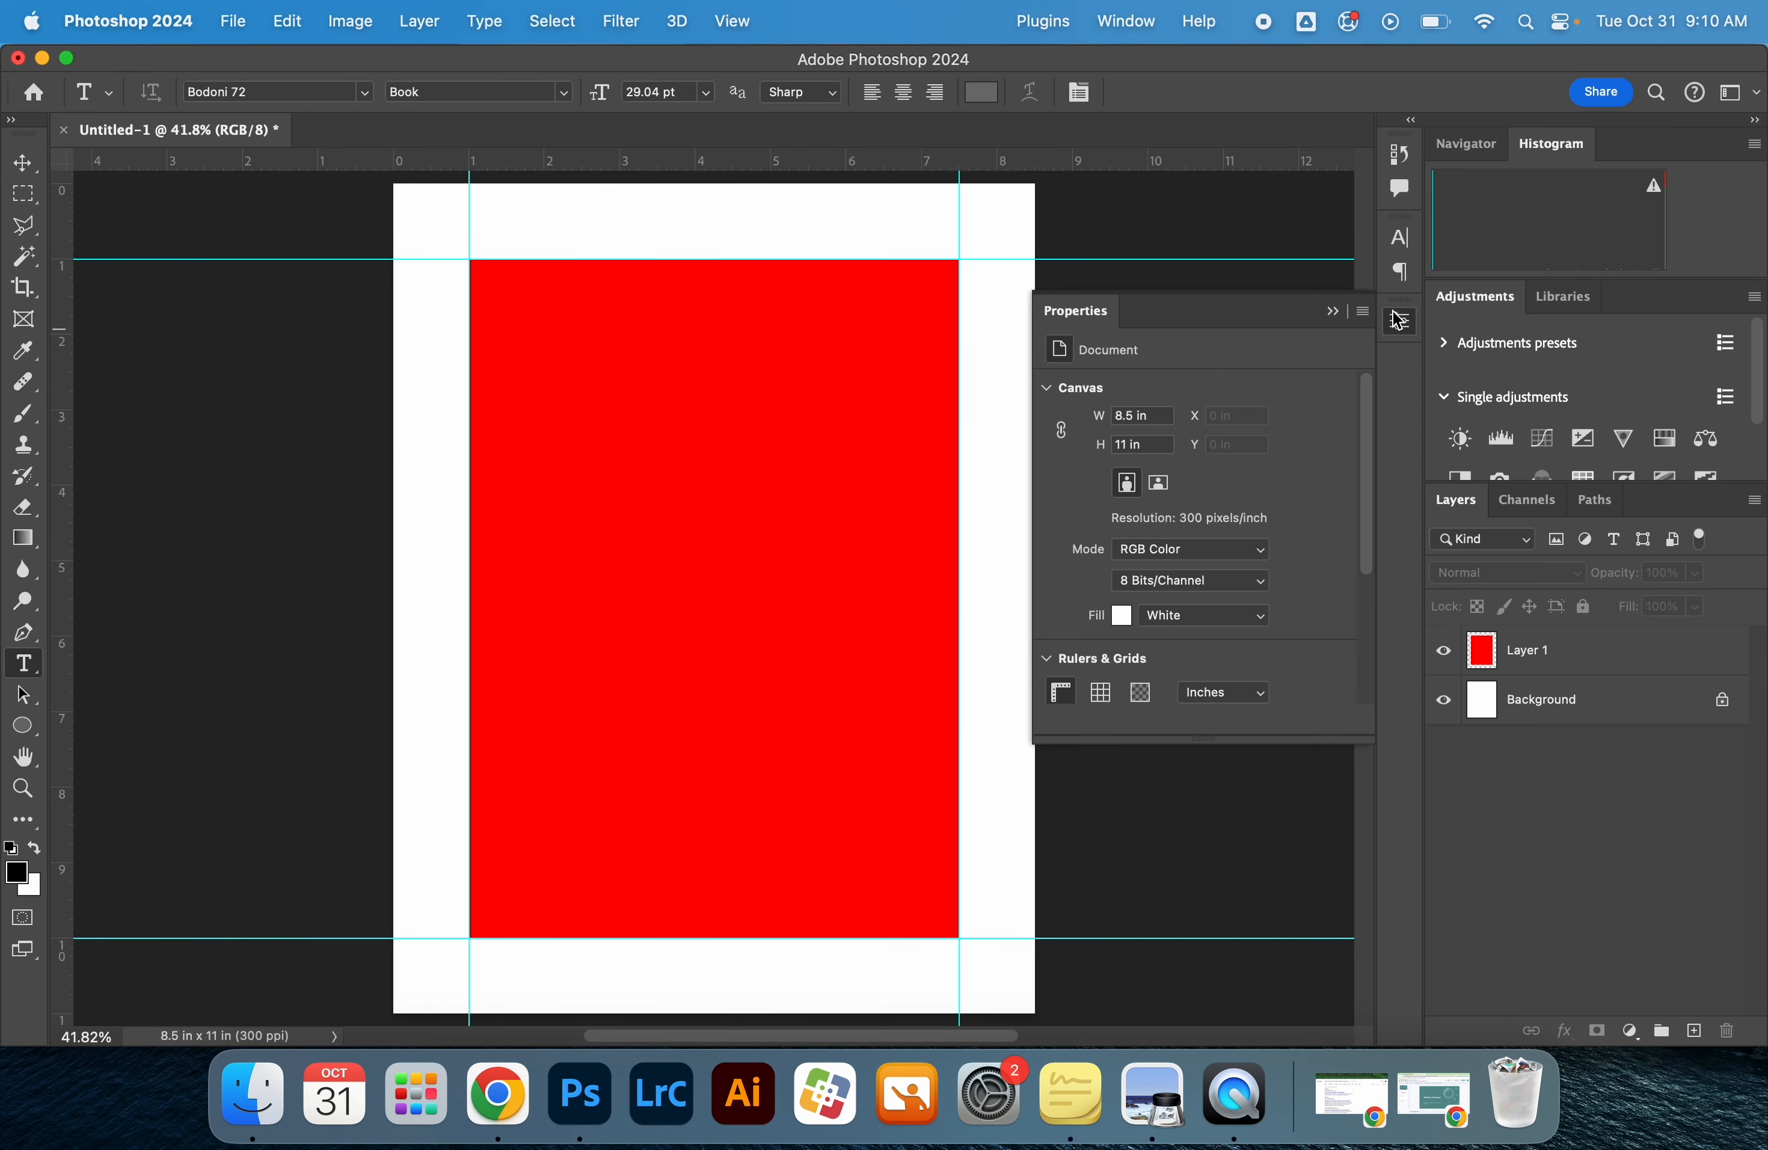
left_click(1400, 287)
left_click(1168, 228)
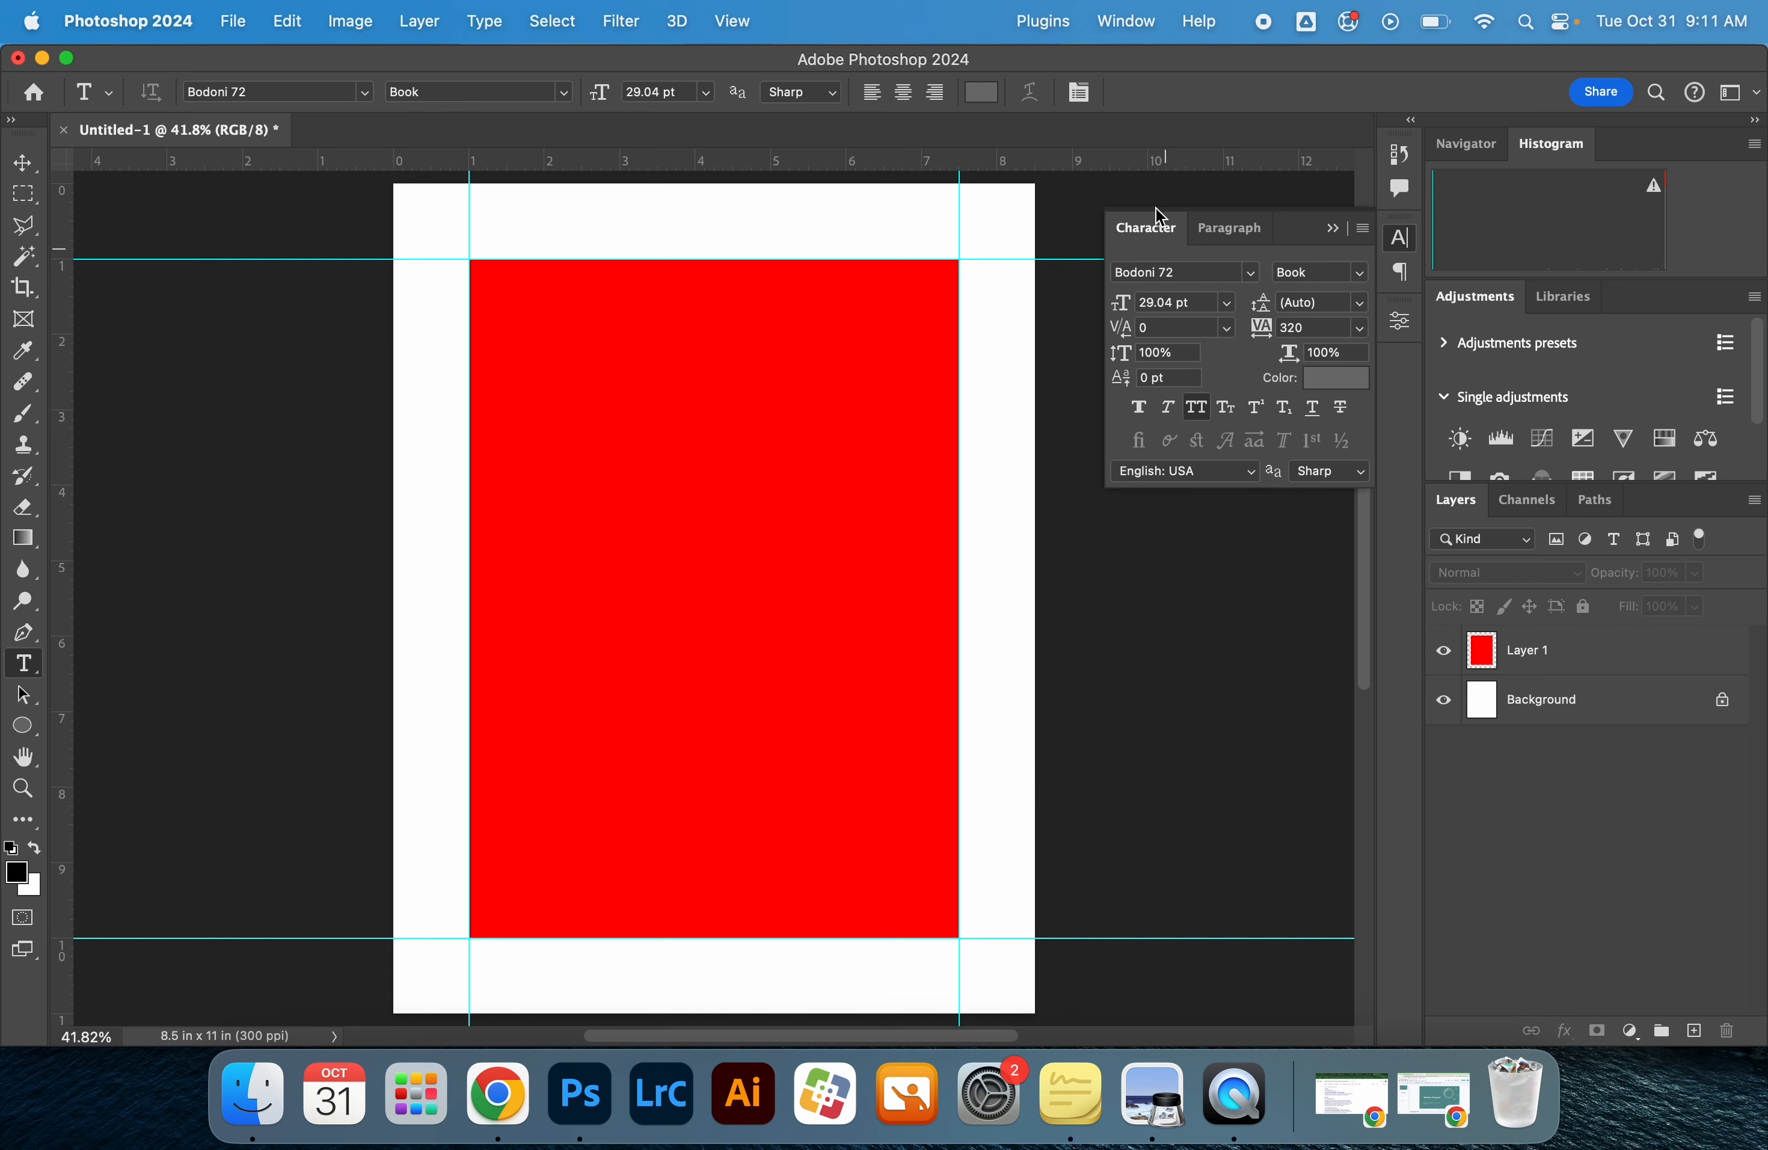
left_click(1131, 24)
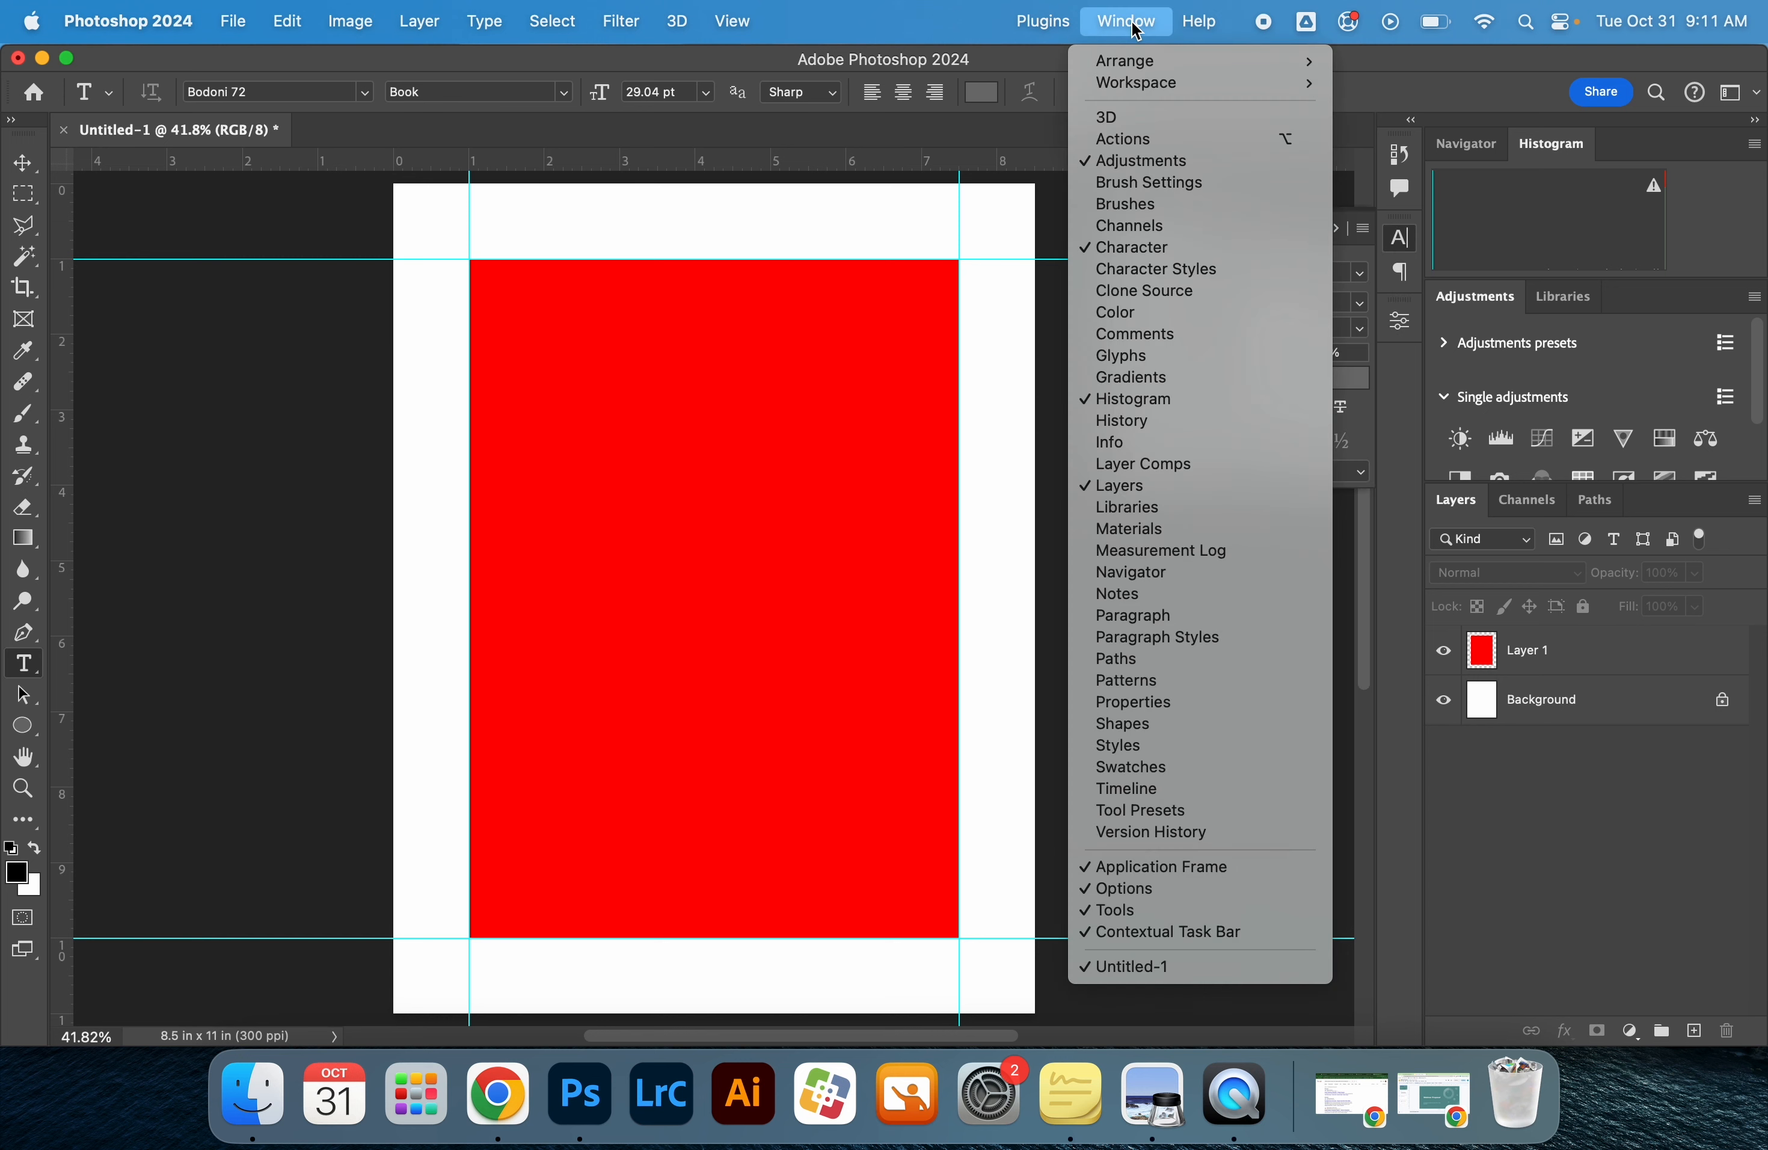
left_click(1149, 249)
left_click(1399, 237)
left_click(1394, 279)
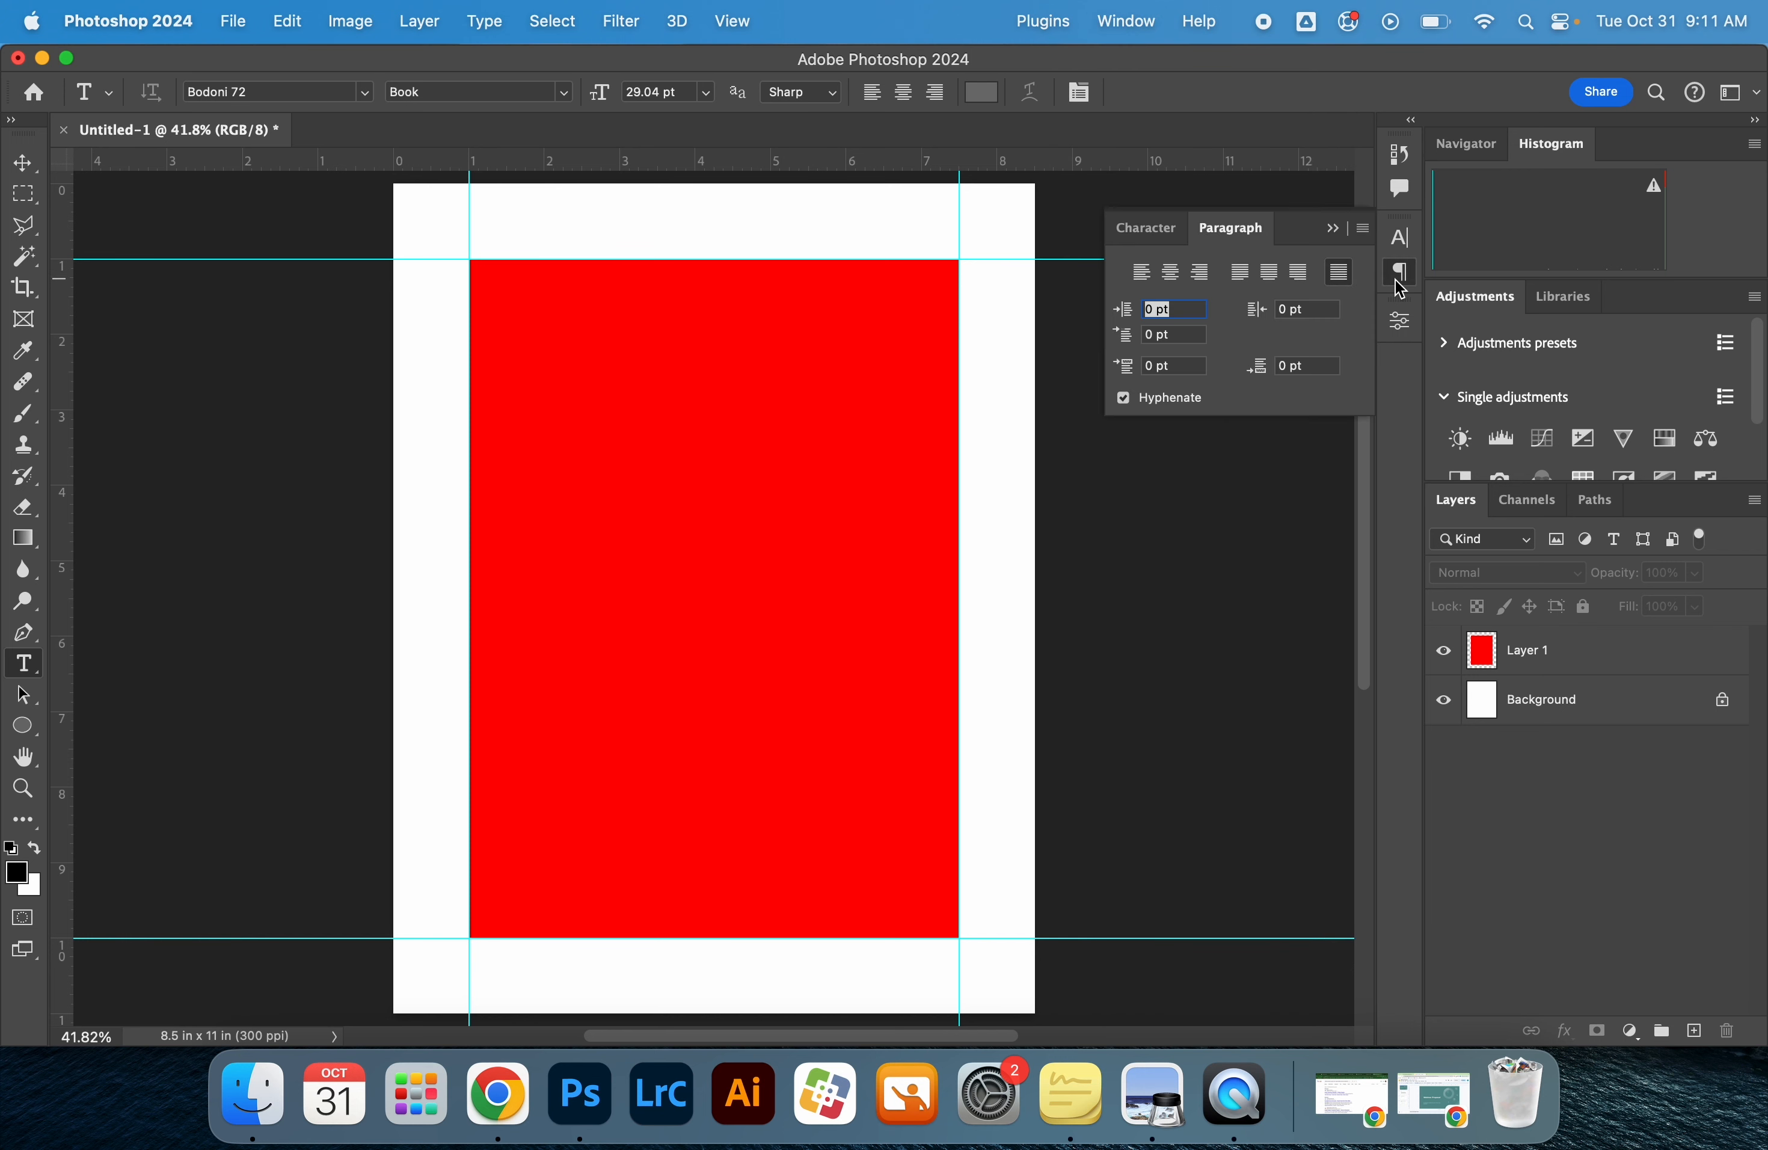
left_click(1161, 241)
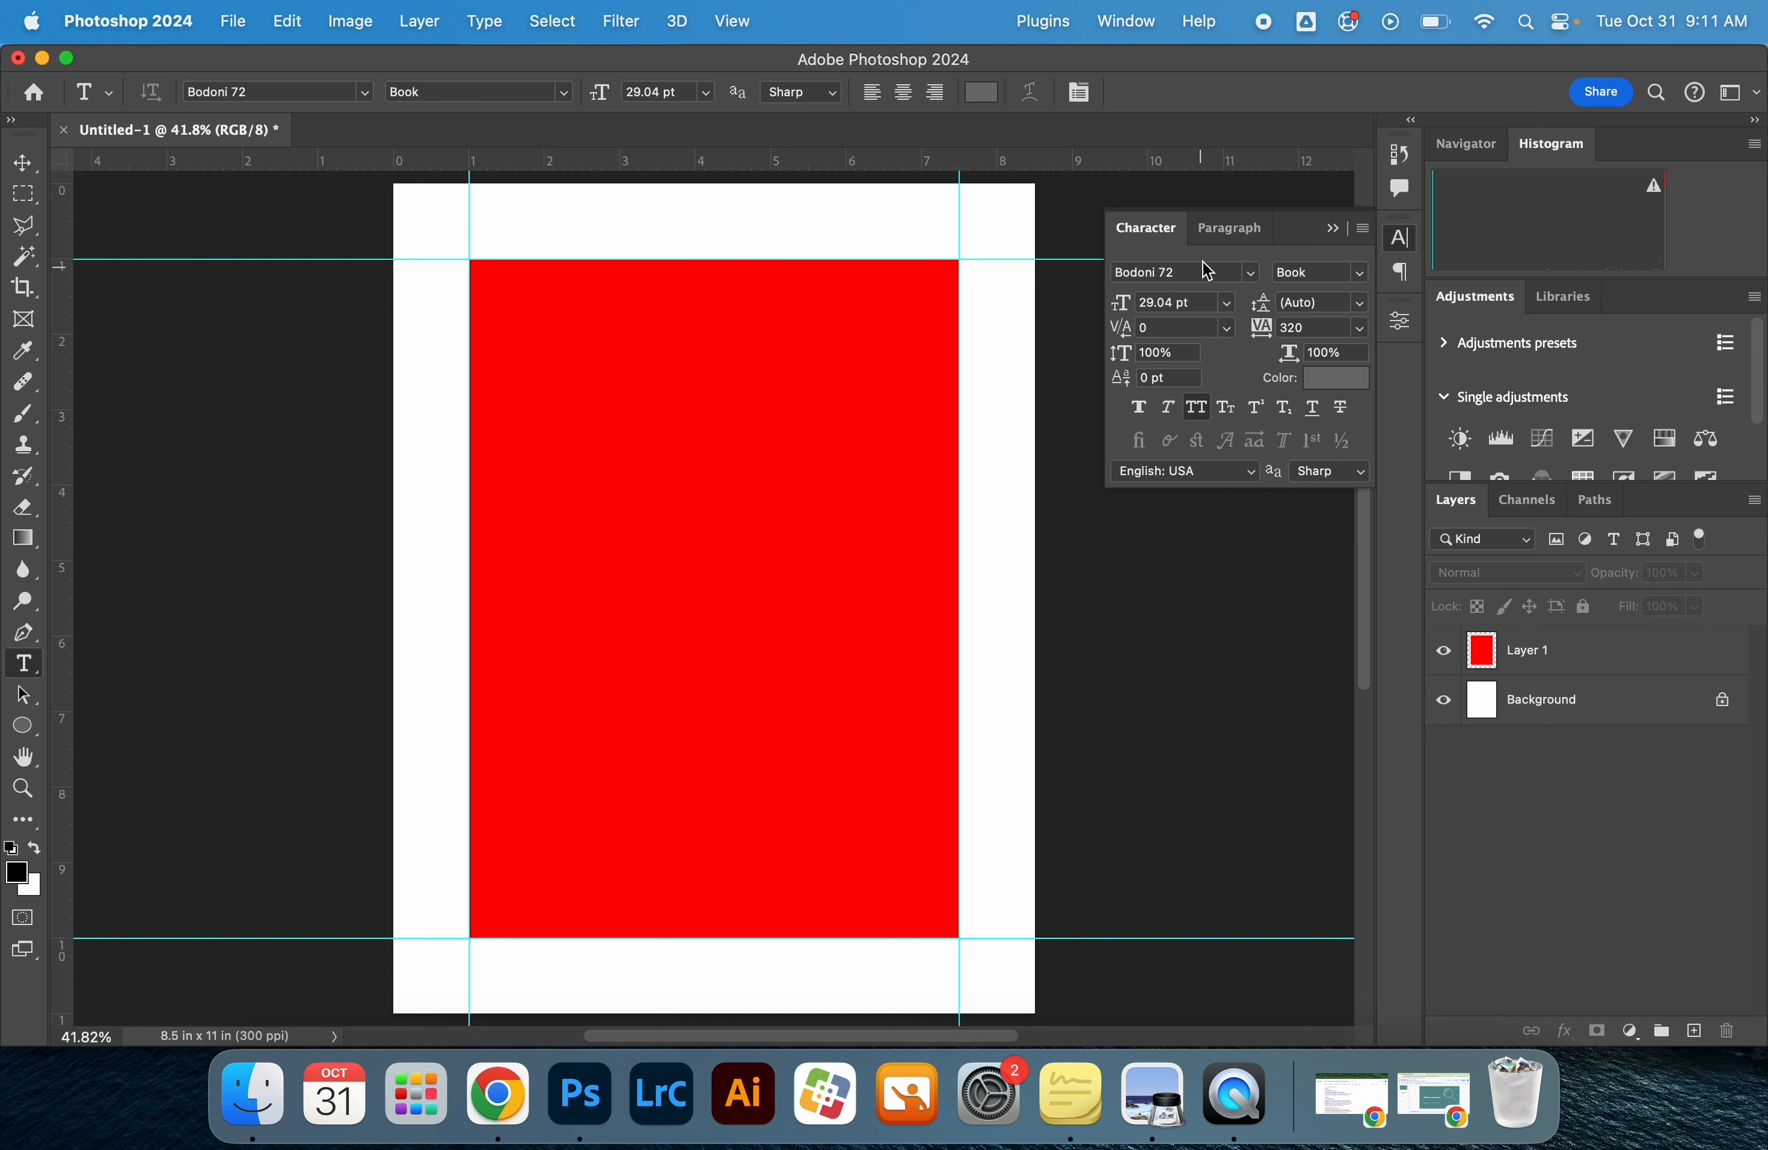
Add the text "ABC" in Bodoni 72 Book on the upper part of the red rectangle at 176 pt
left_click(578, 364)
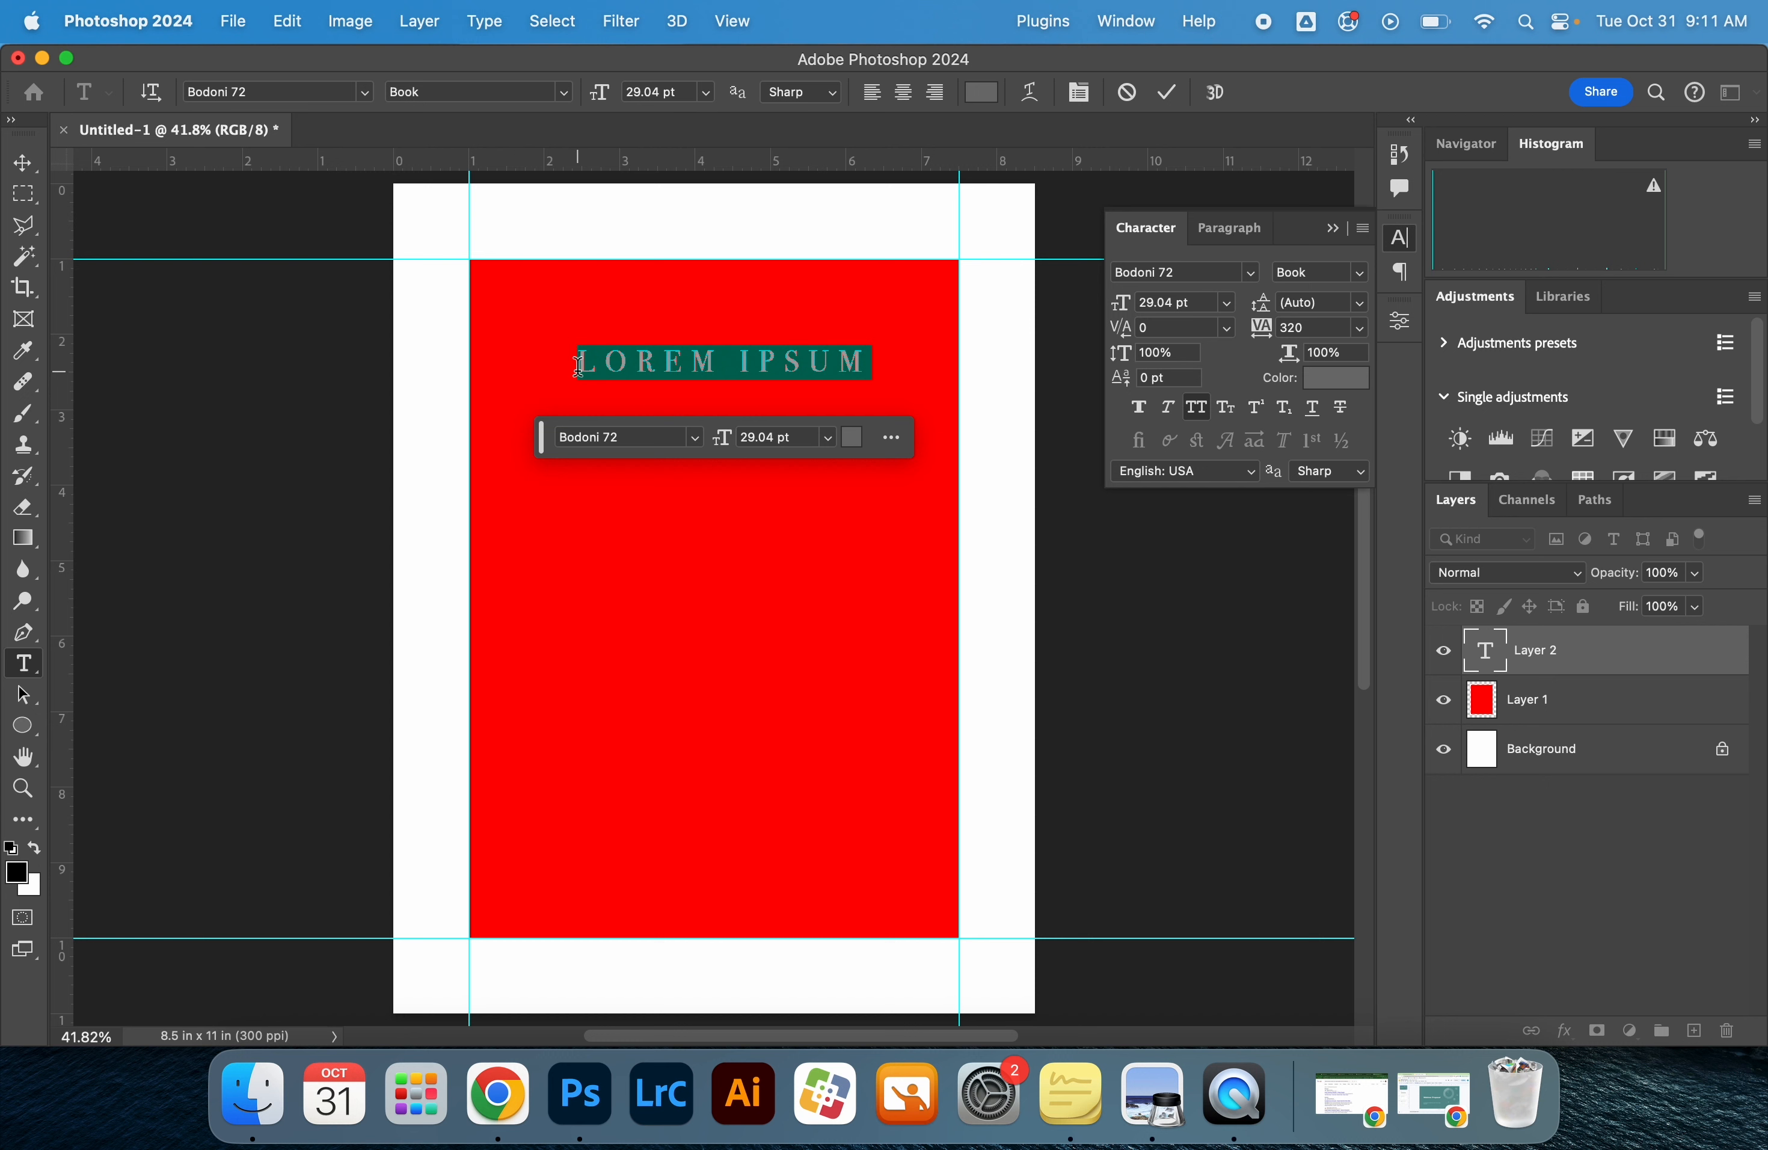
type("ABC")
double_click(583, 365)
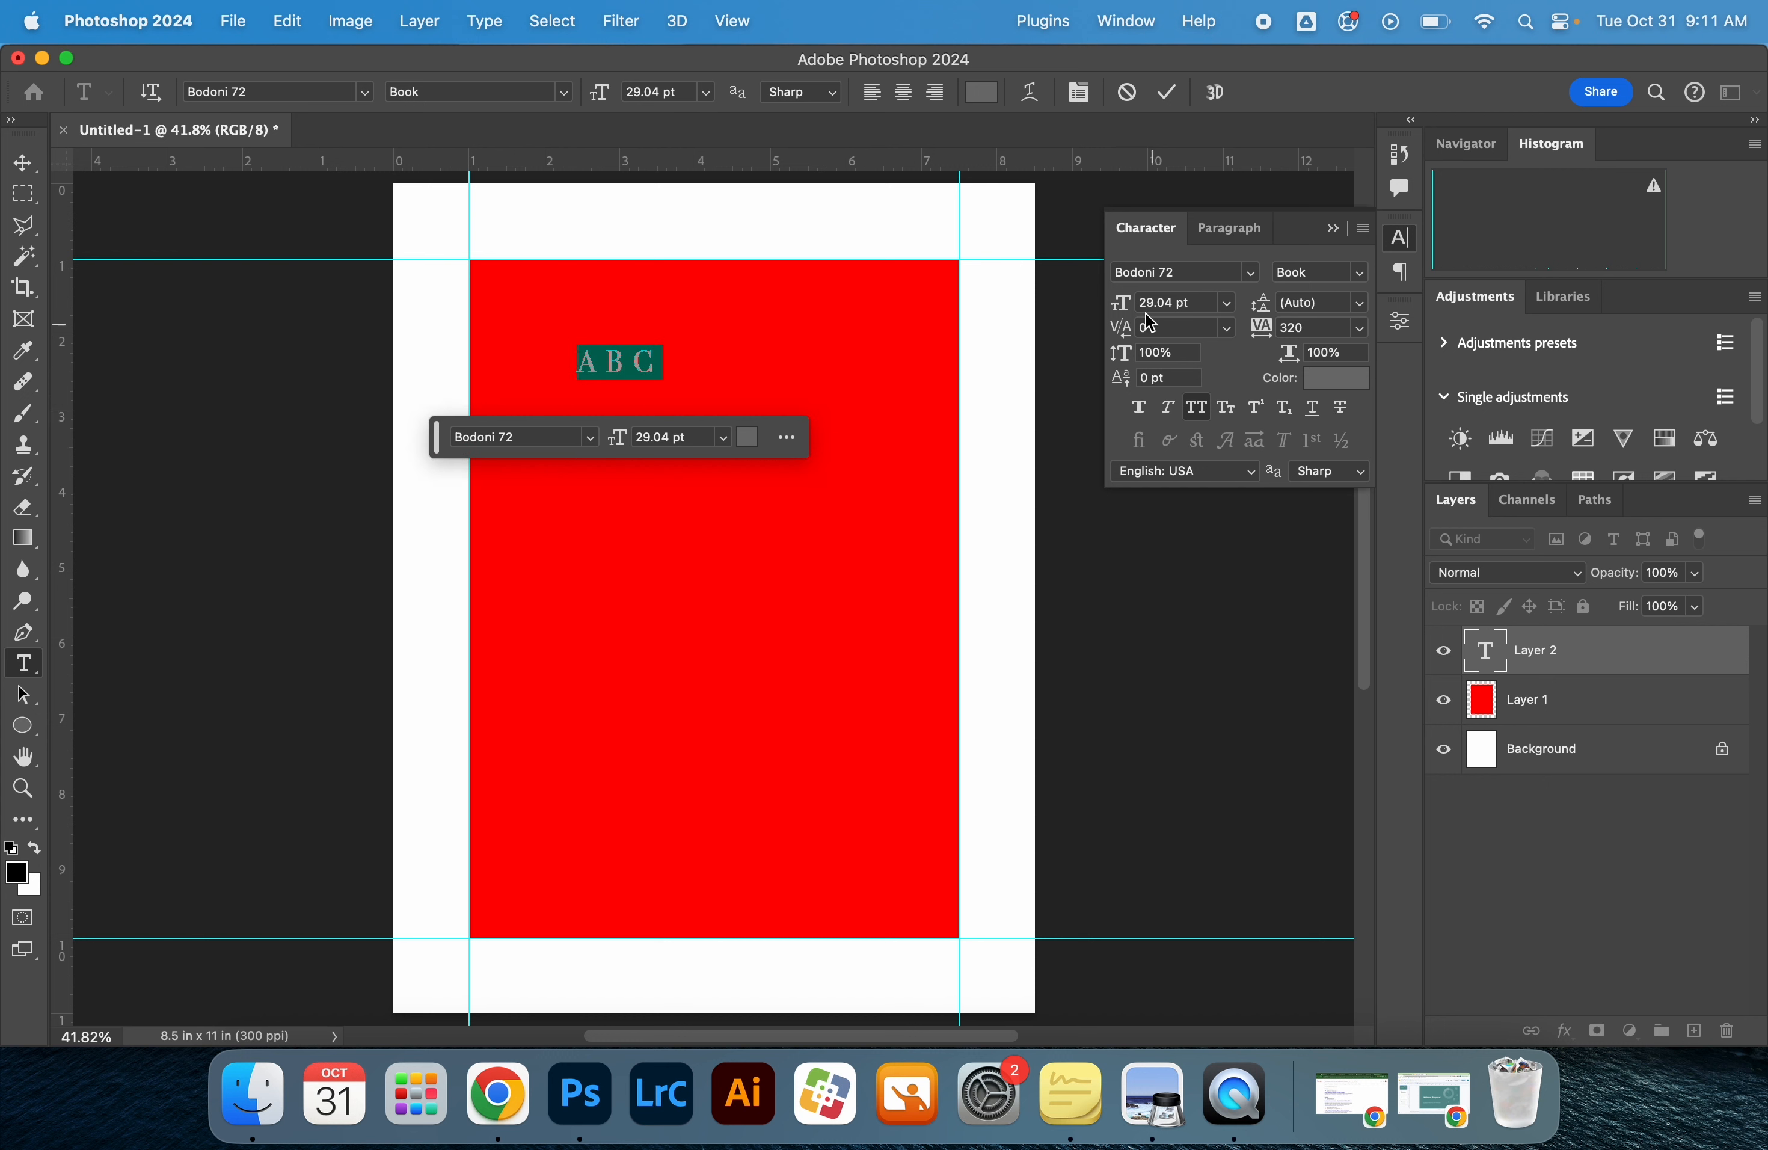
left_click_drag(1129, 308, 1304, 325)
Set the tracking of the ABC text to 300 and place it centred across the top of the red rectangle
left_click(1359, 328)
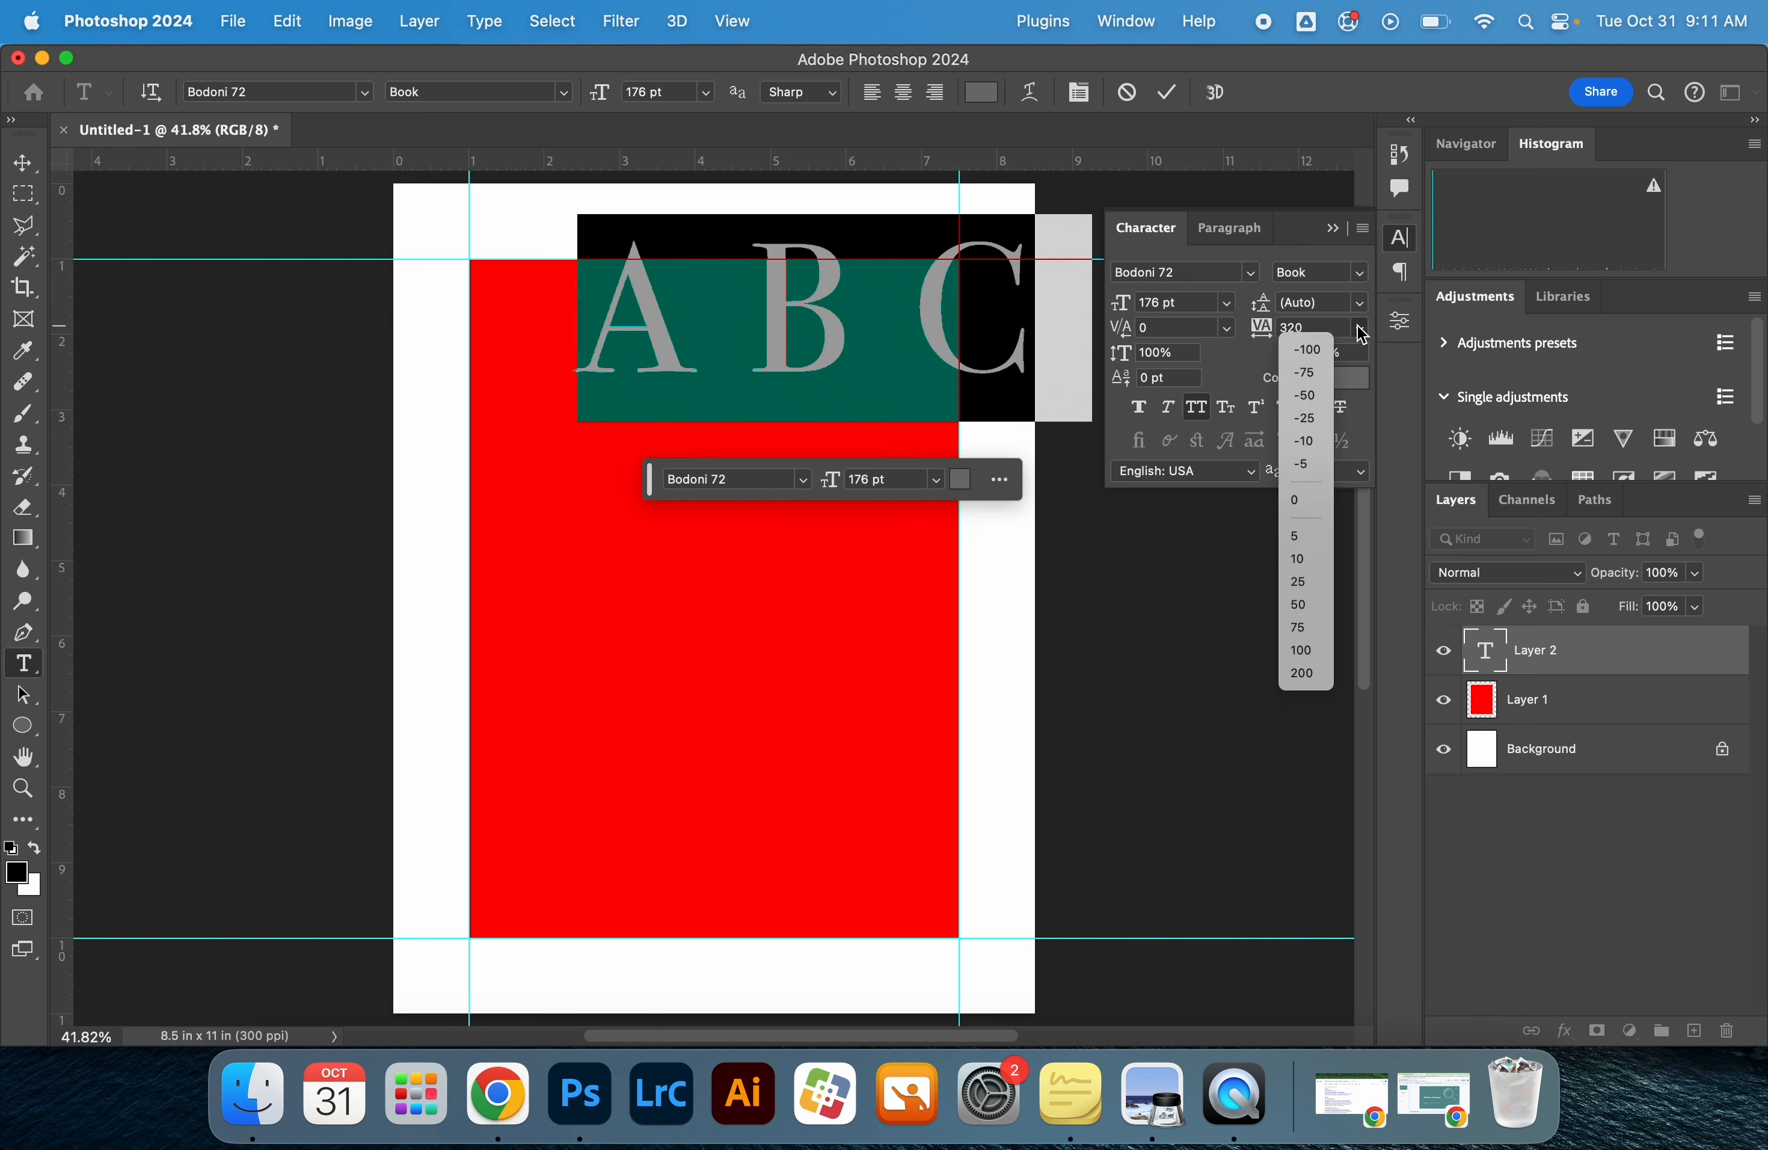
left_click(1305, 498)
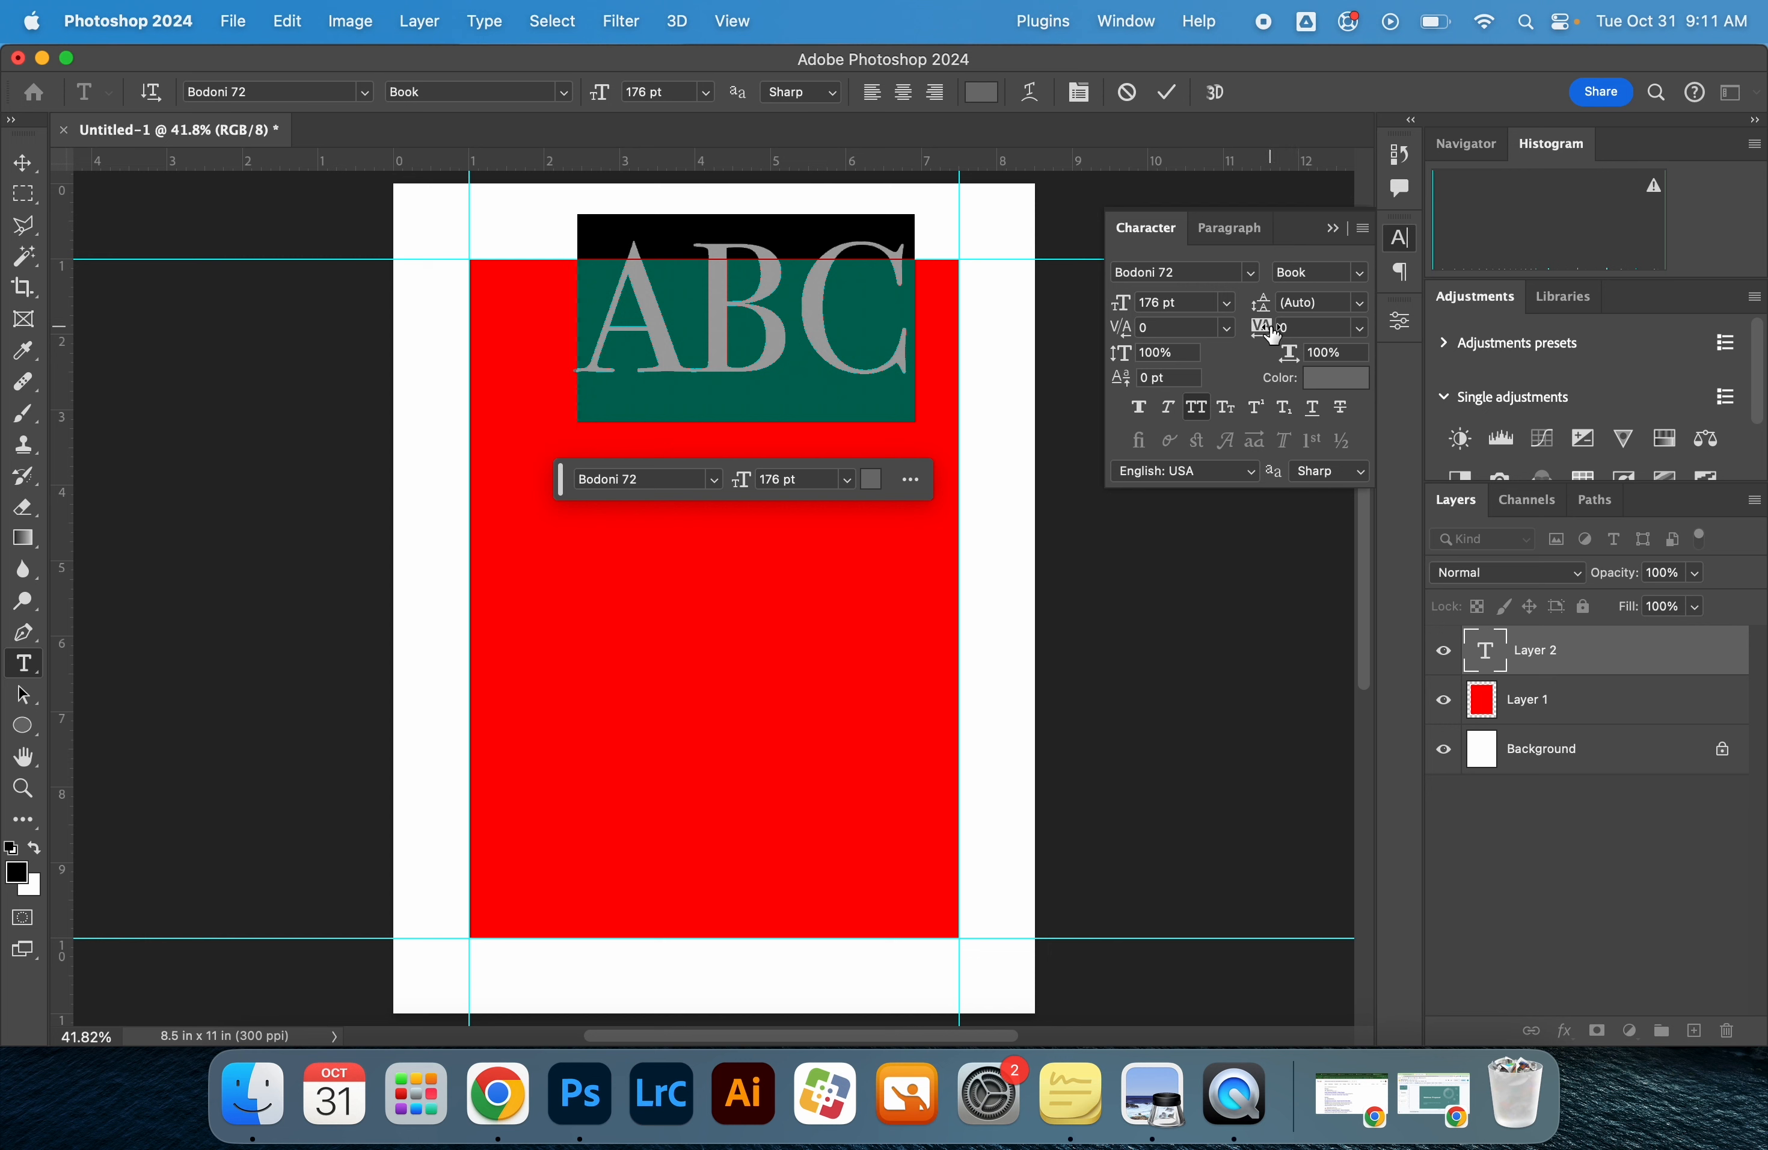
left_click(22, 163)
left_click_drag(785, 299, 769, 351)
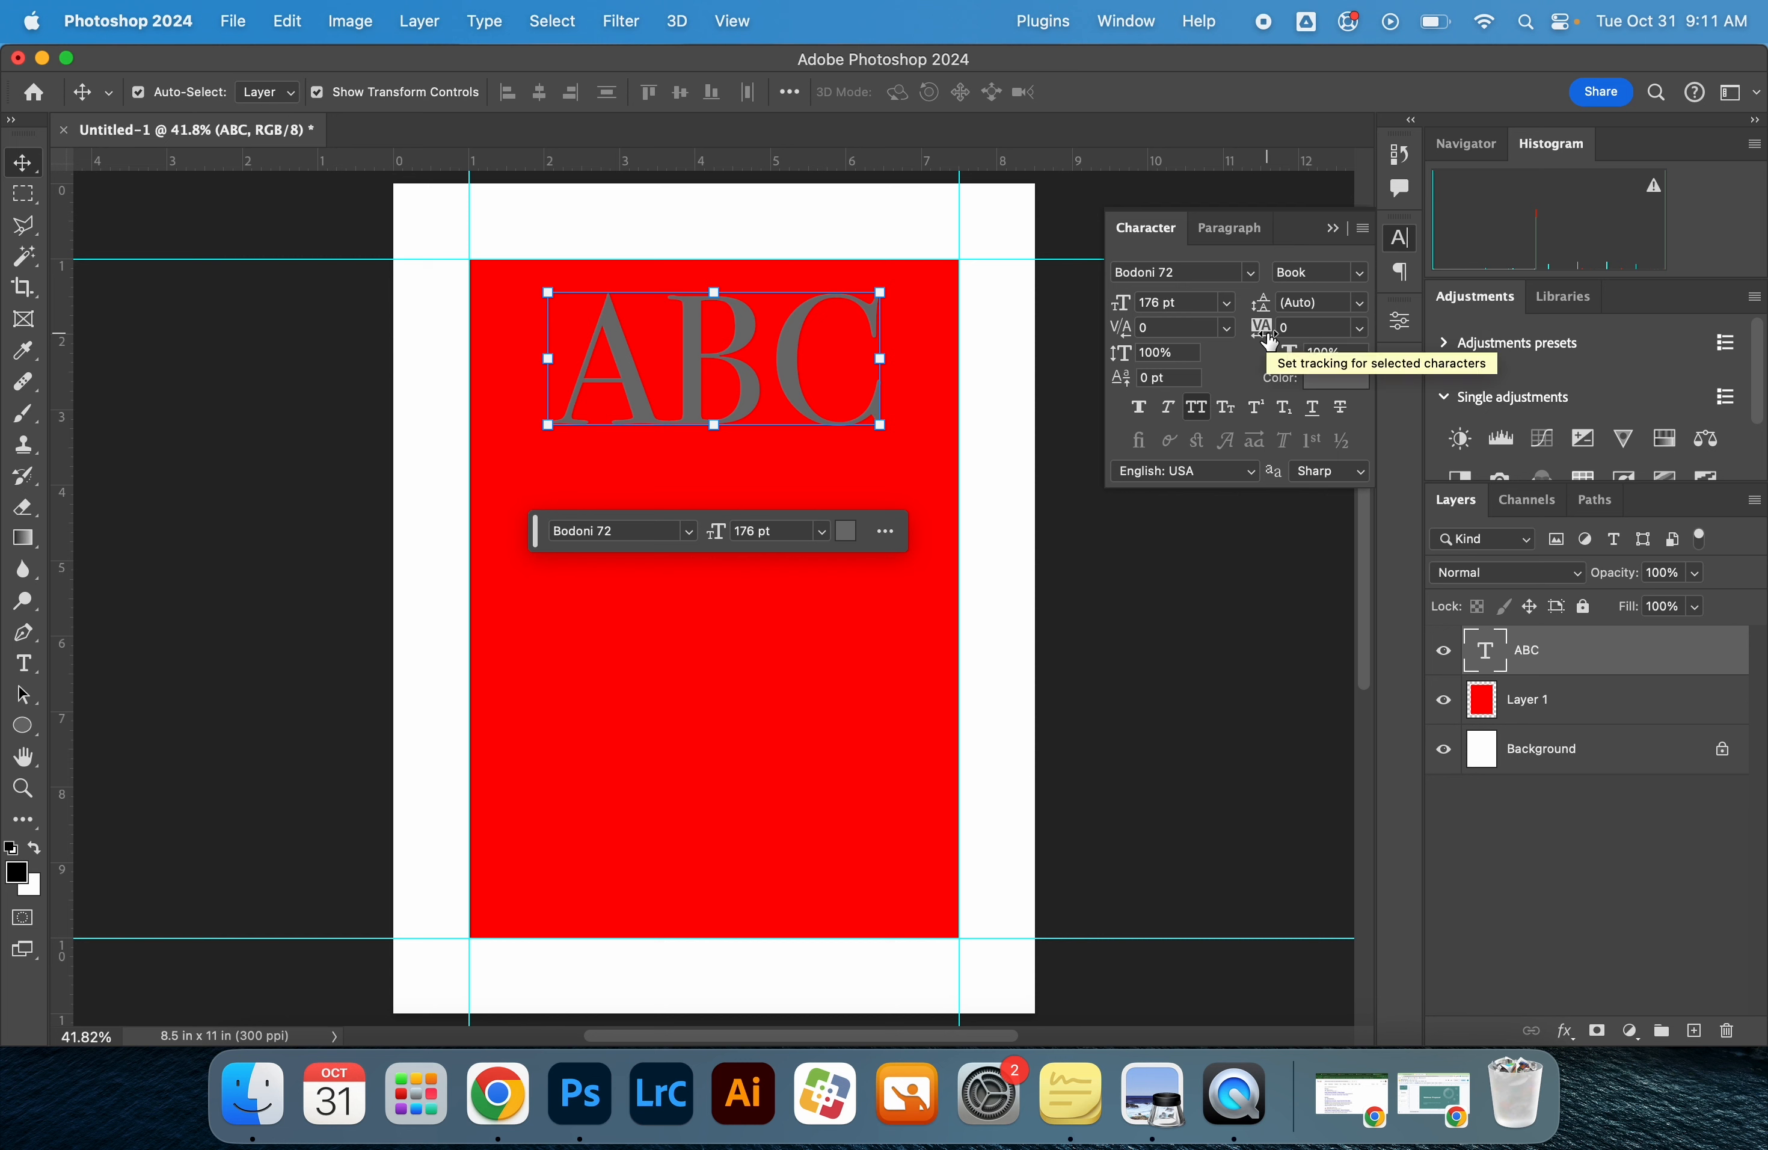
left_click_drag(1269, 342, 1285, 333)
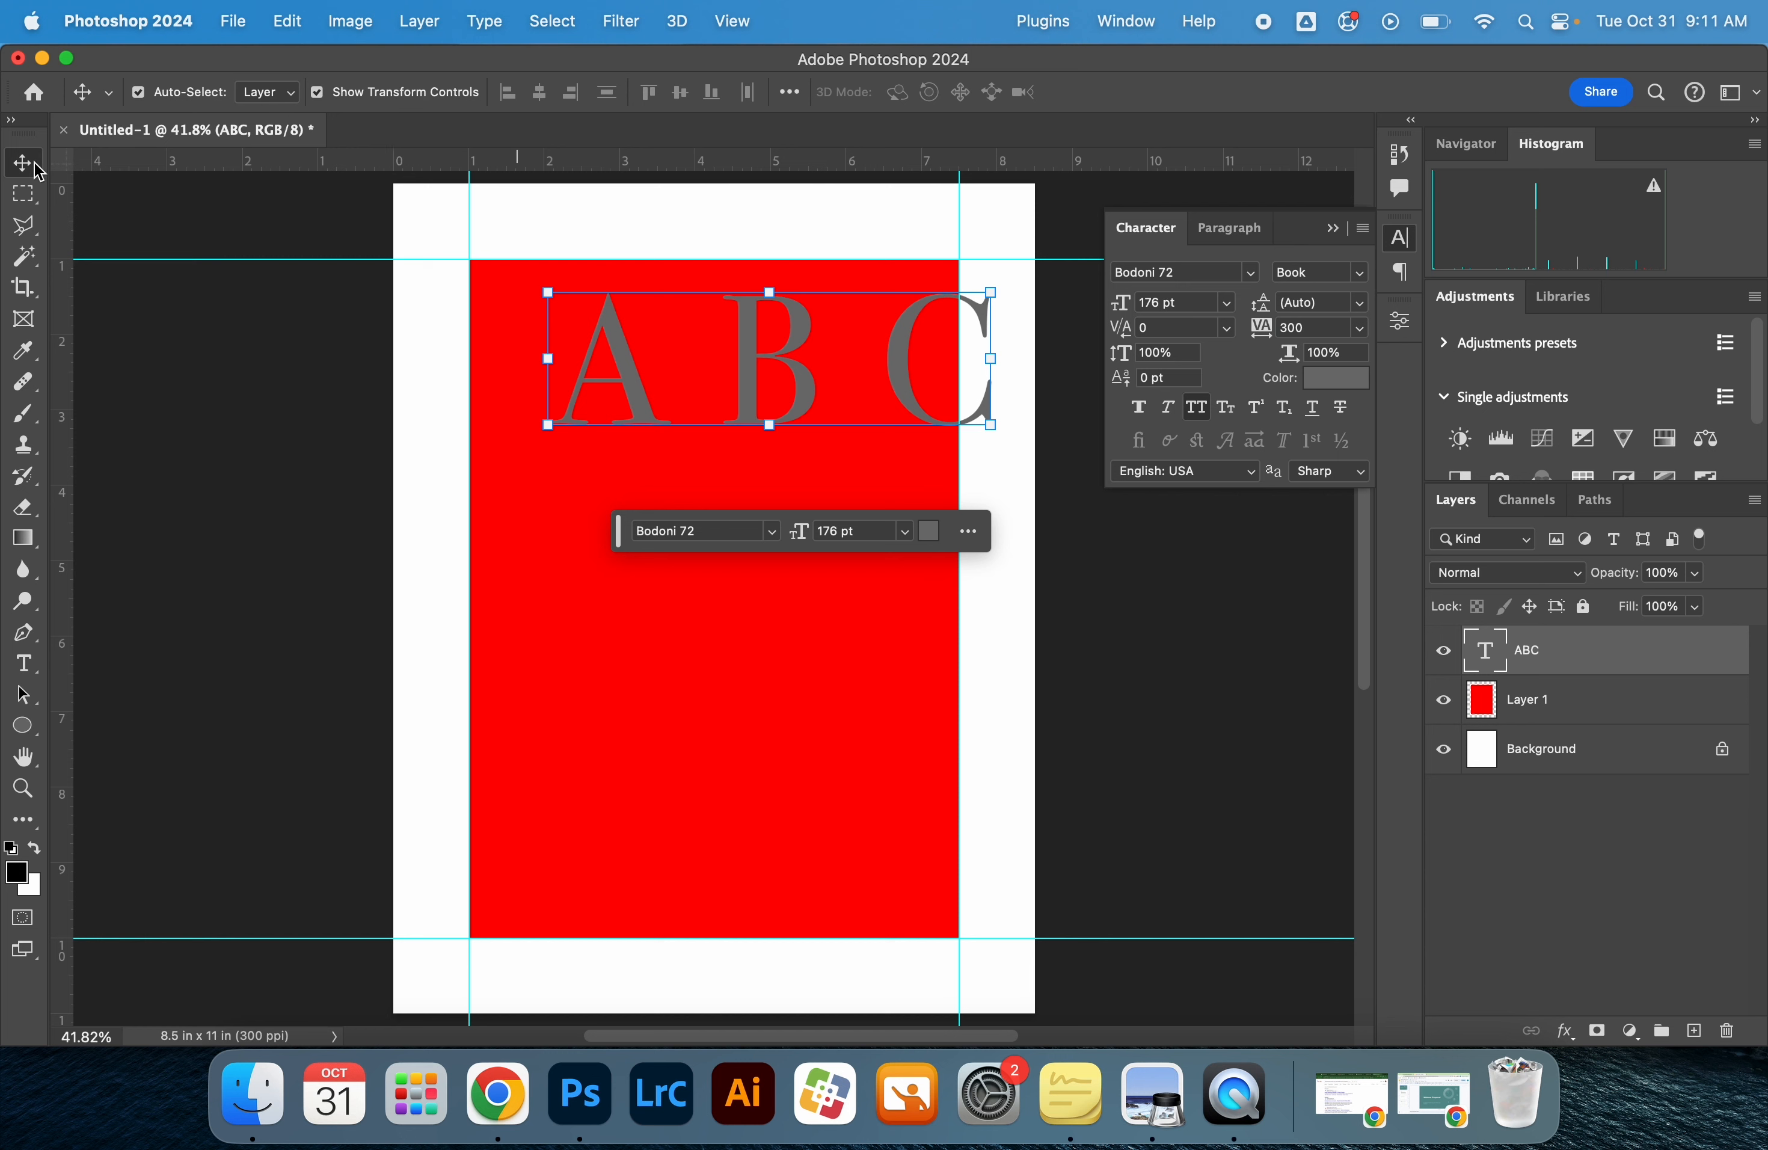
left_click_drag(738, 360, 687, 363)
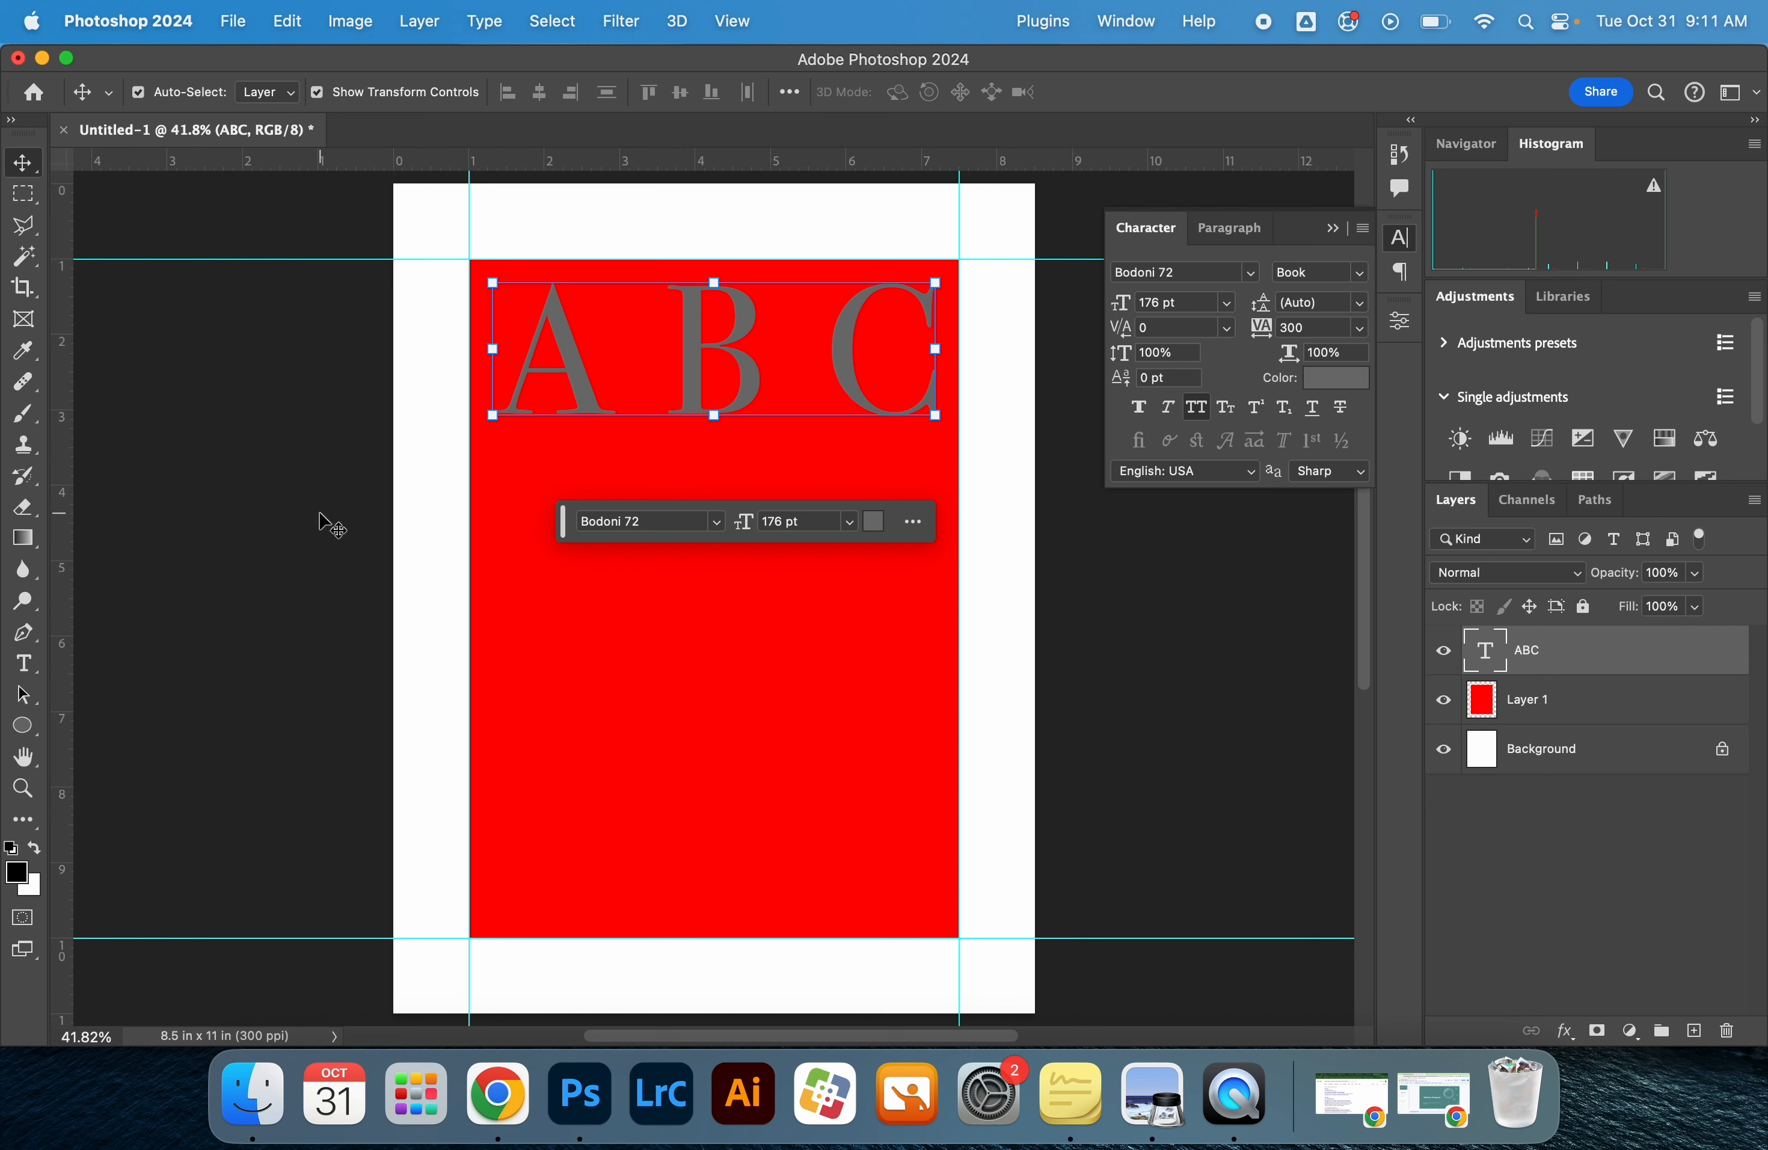
Lock the red rectangle's layer and nudge the ABC text slightly down
left_click(1724, 711)
left_click(1583, 607)
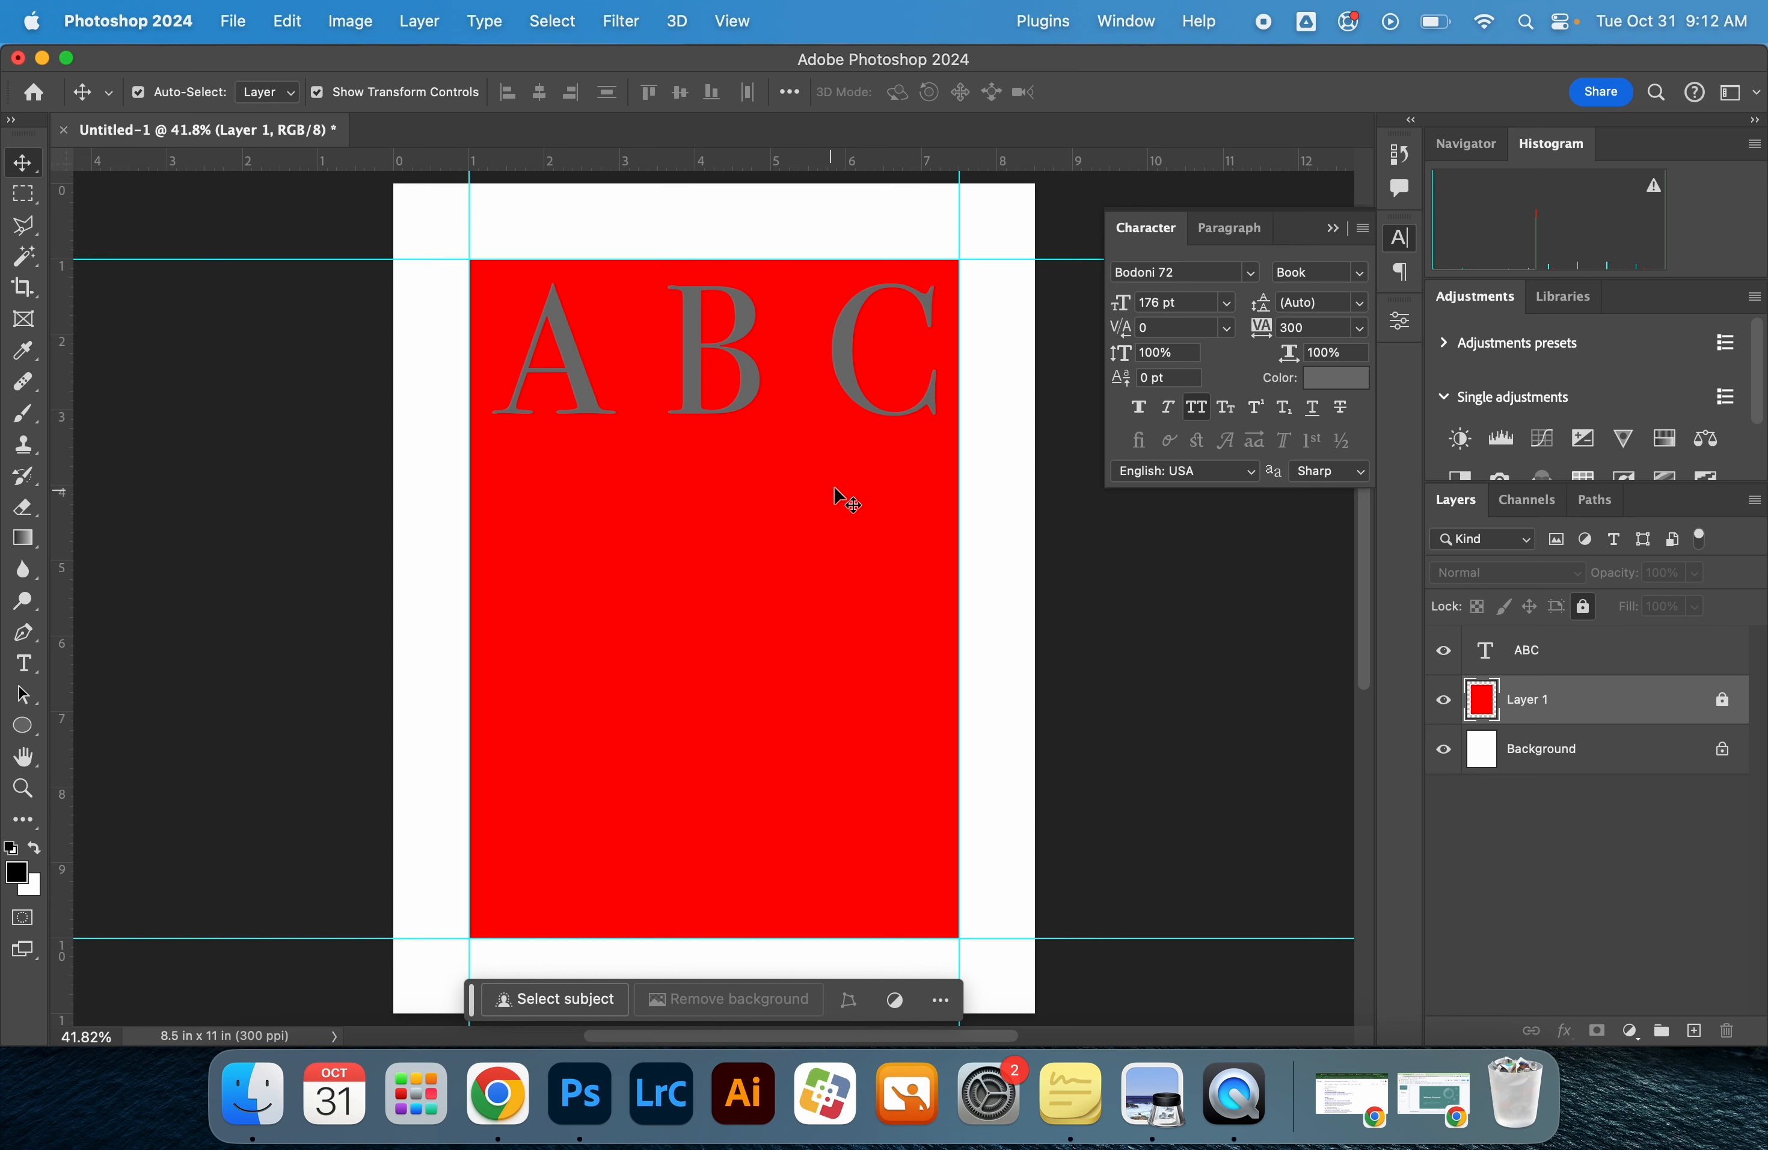
left_click_drag(806, 365, 800, 364)
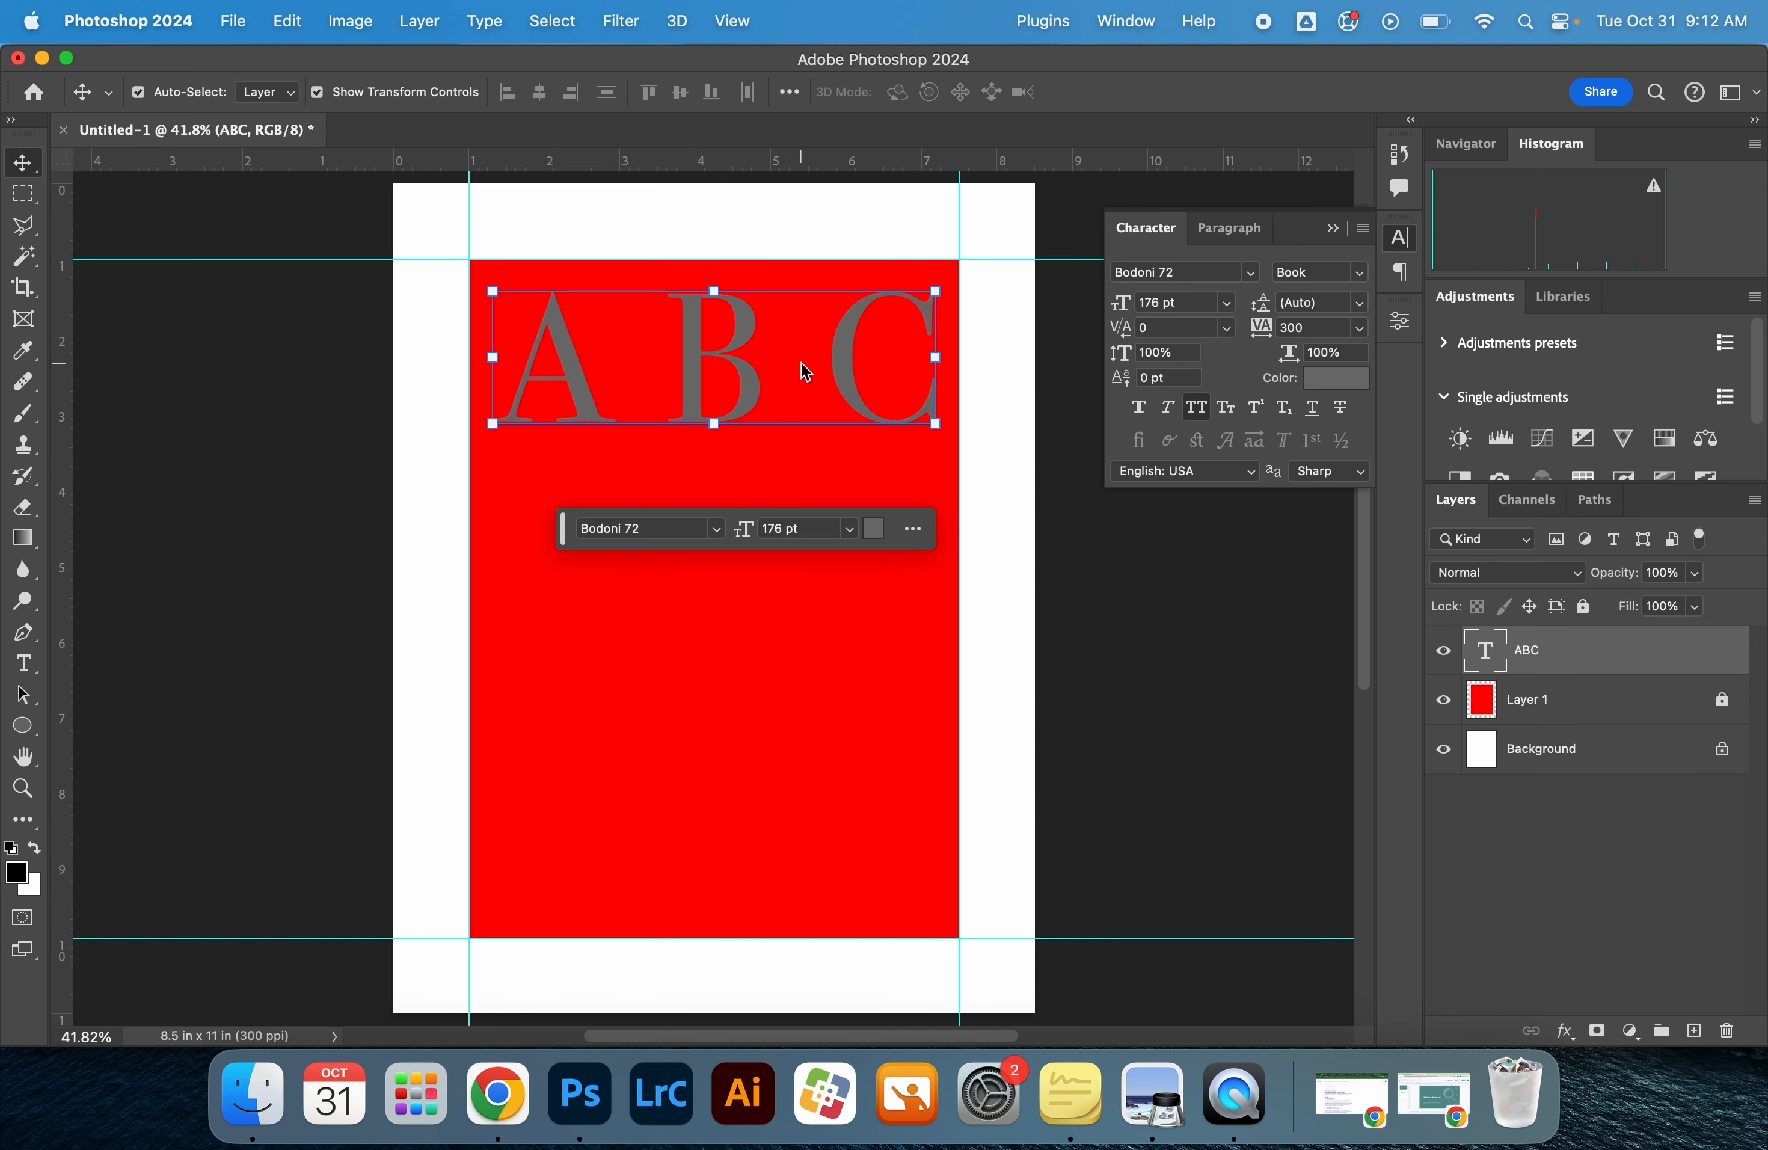
Change the color of the ABC text to black and deselect its layer
double_click(837, 345)
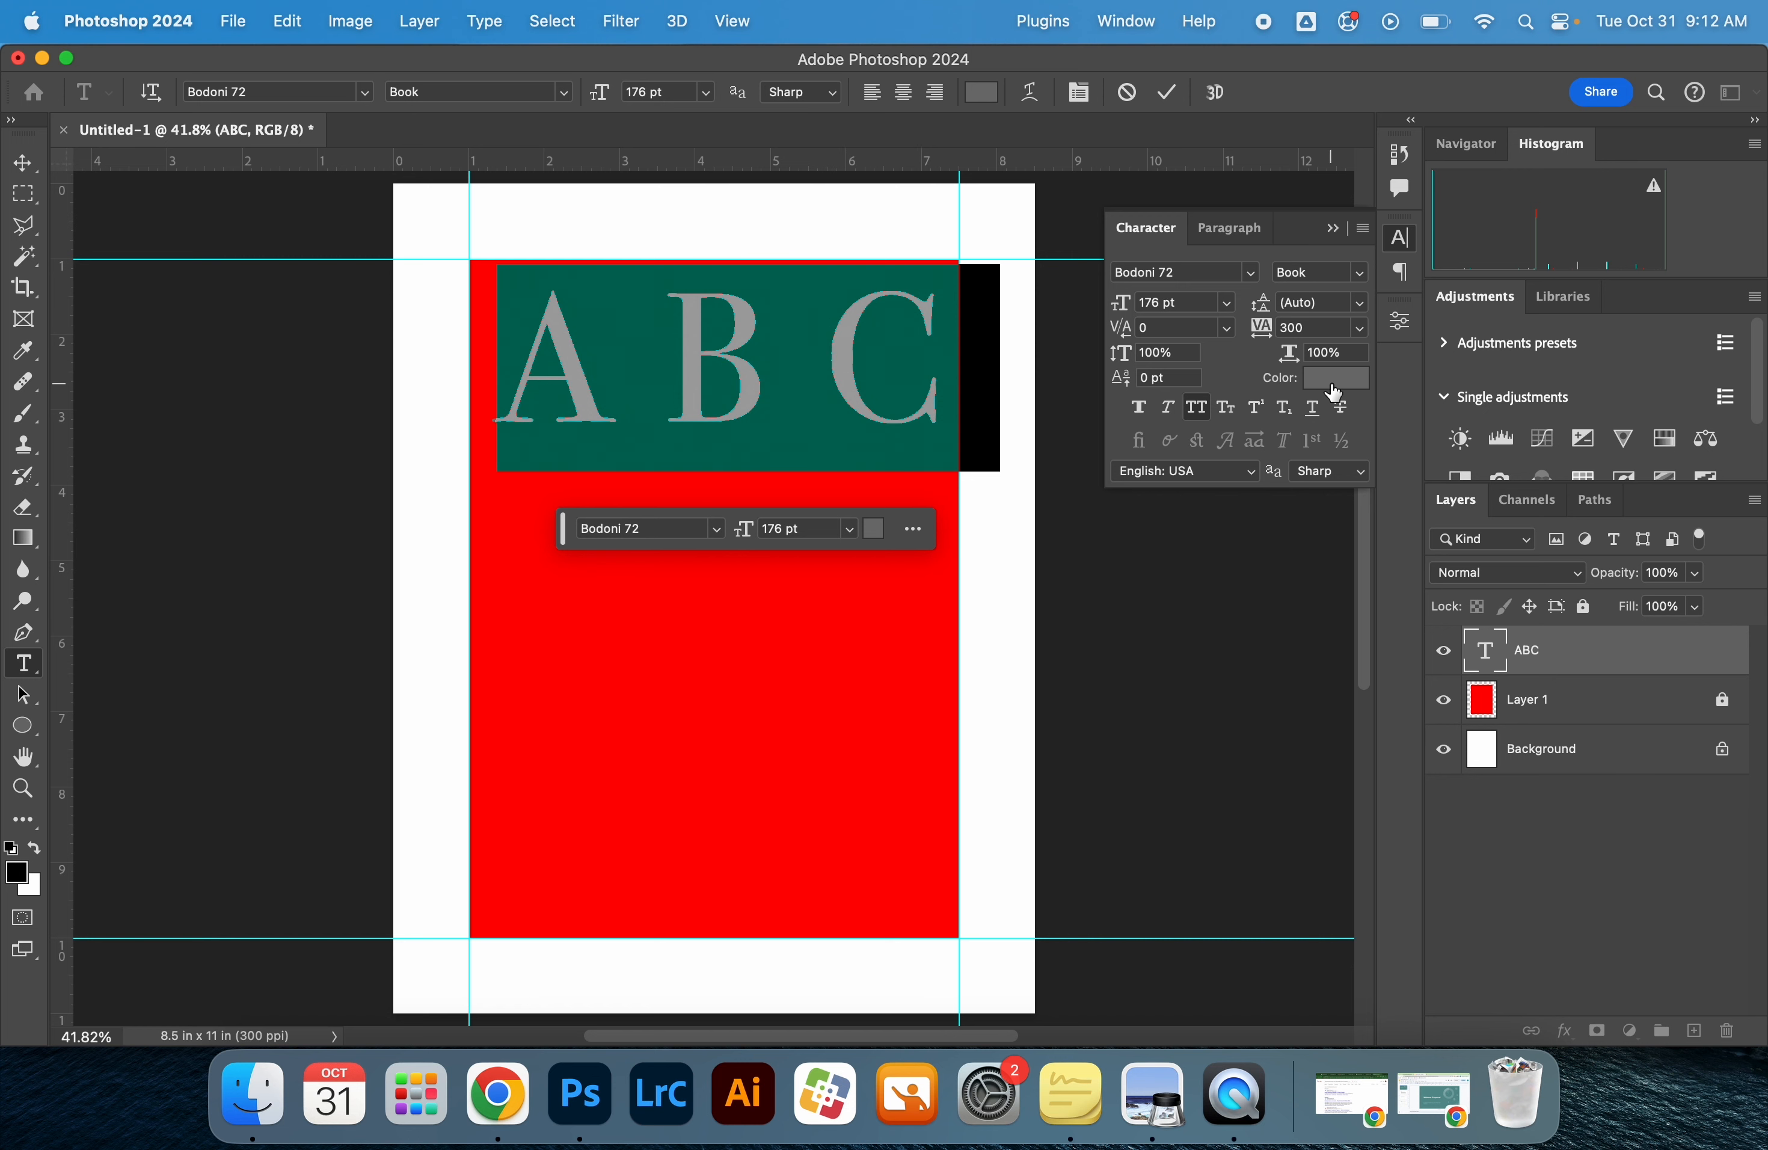
left_click(1302, 378)
left_click_drag(757, 545, 435, 752)
left_click(1124, 365)
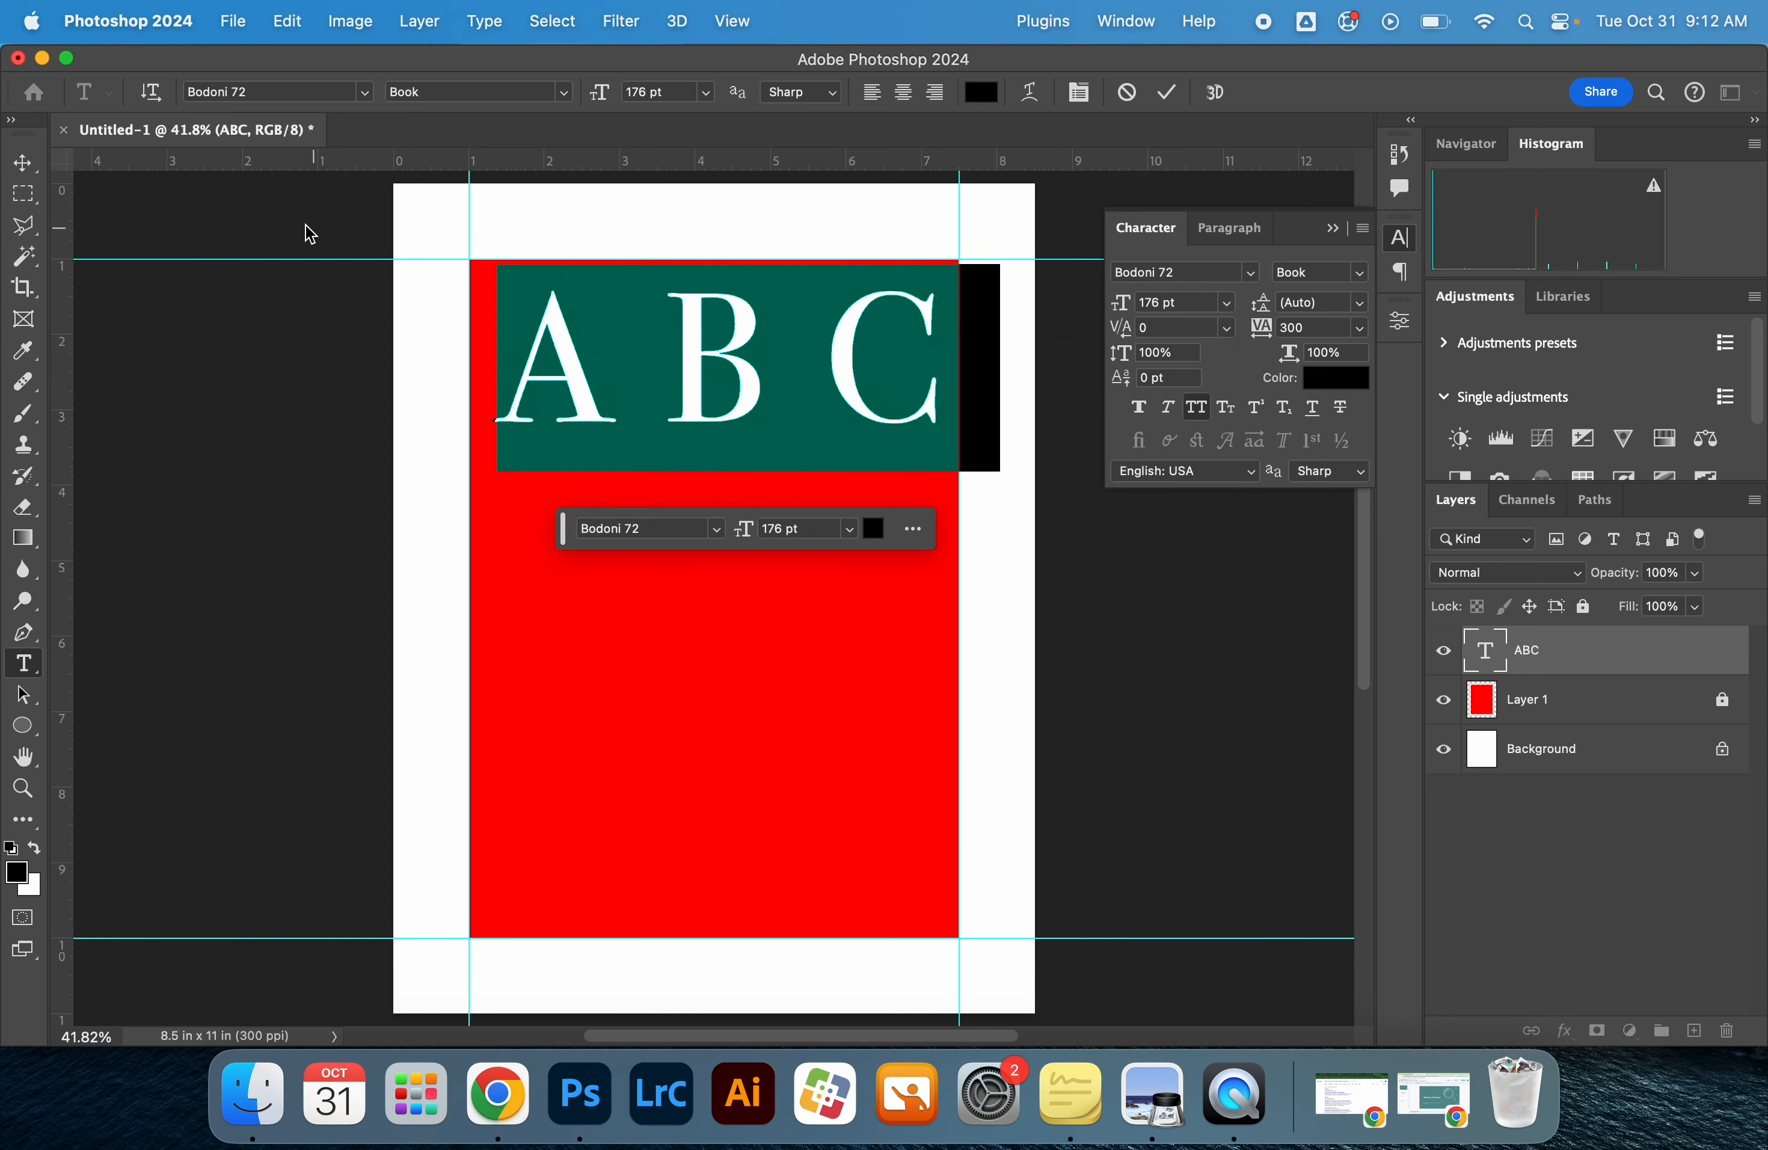
left_click(30, 164)
left_click(321, 433)
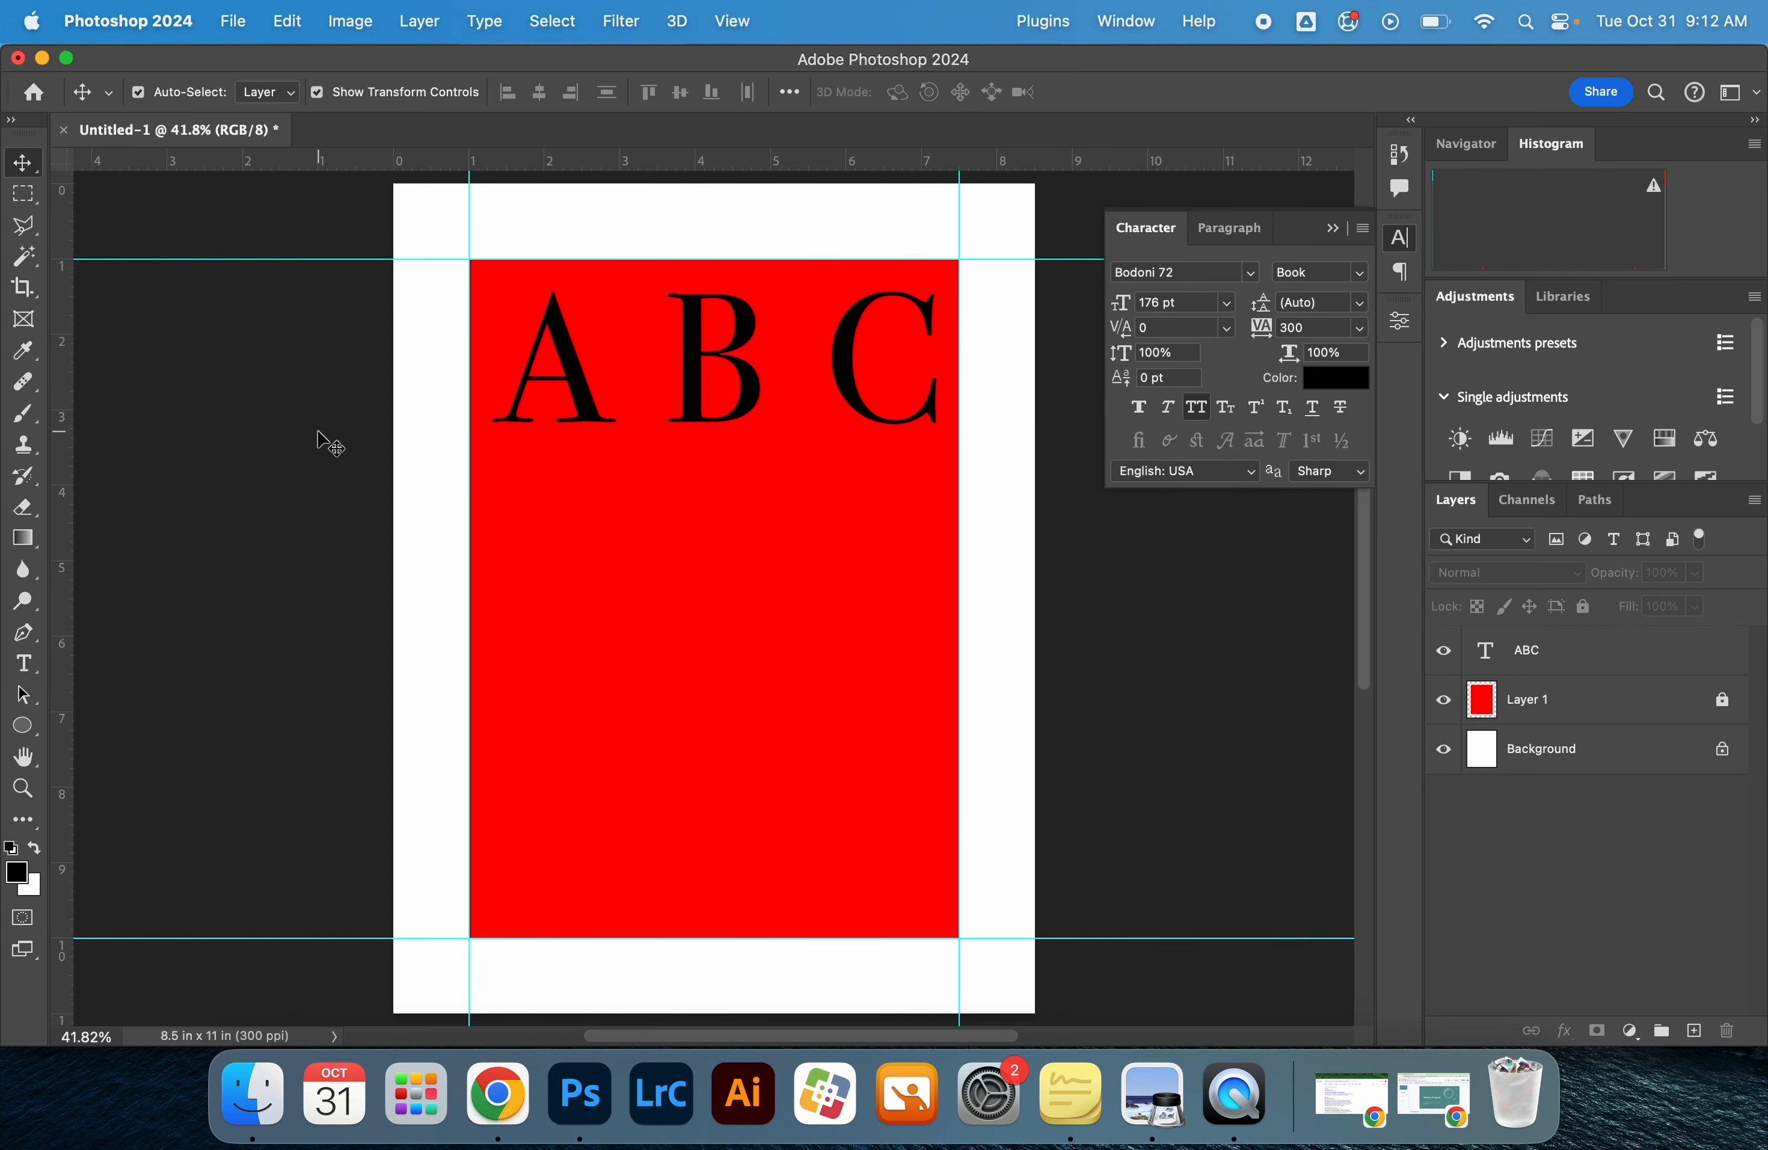
Duplicate the ABC text straight down to form a second row in the middle of the red rectangle
left_click(1571, 667)
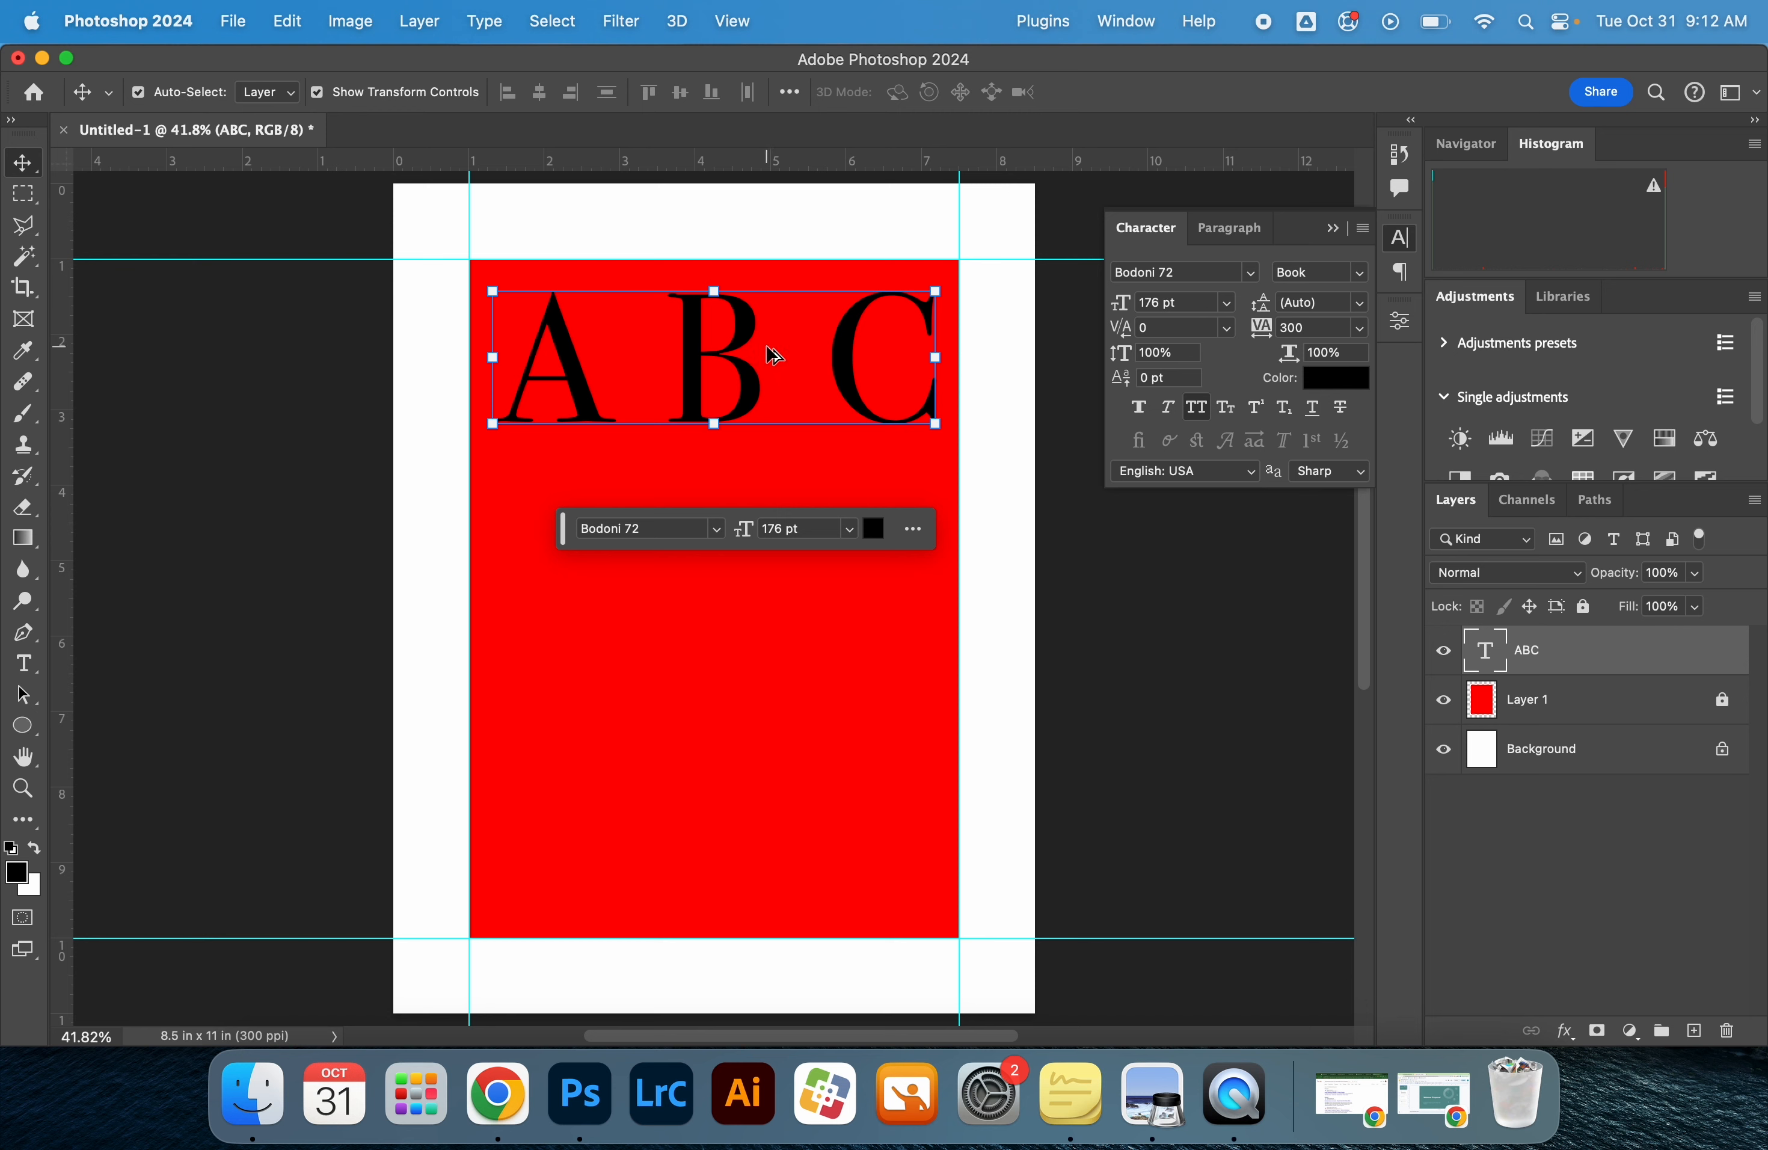
left_click_drag(774, 356, 762, 454)
left_click_drag(763, 478, 758, 571)
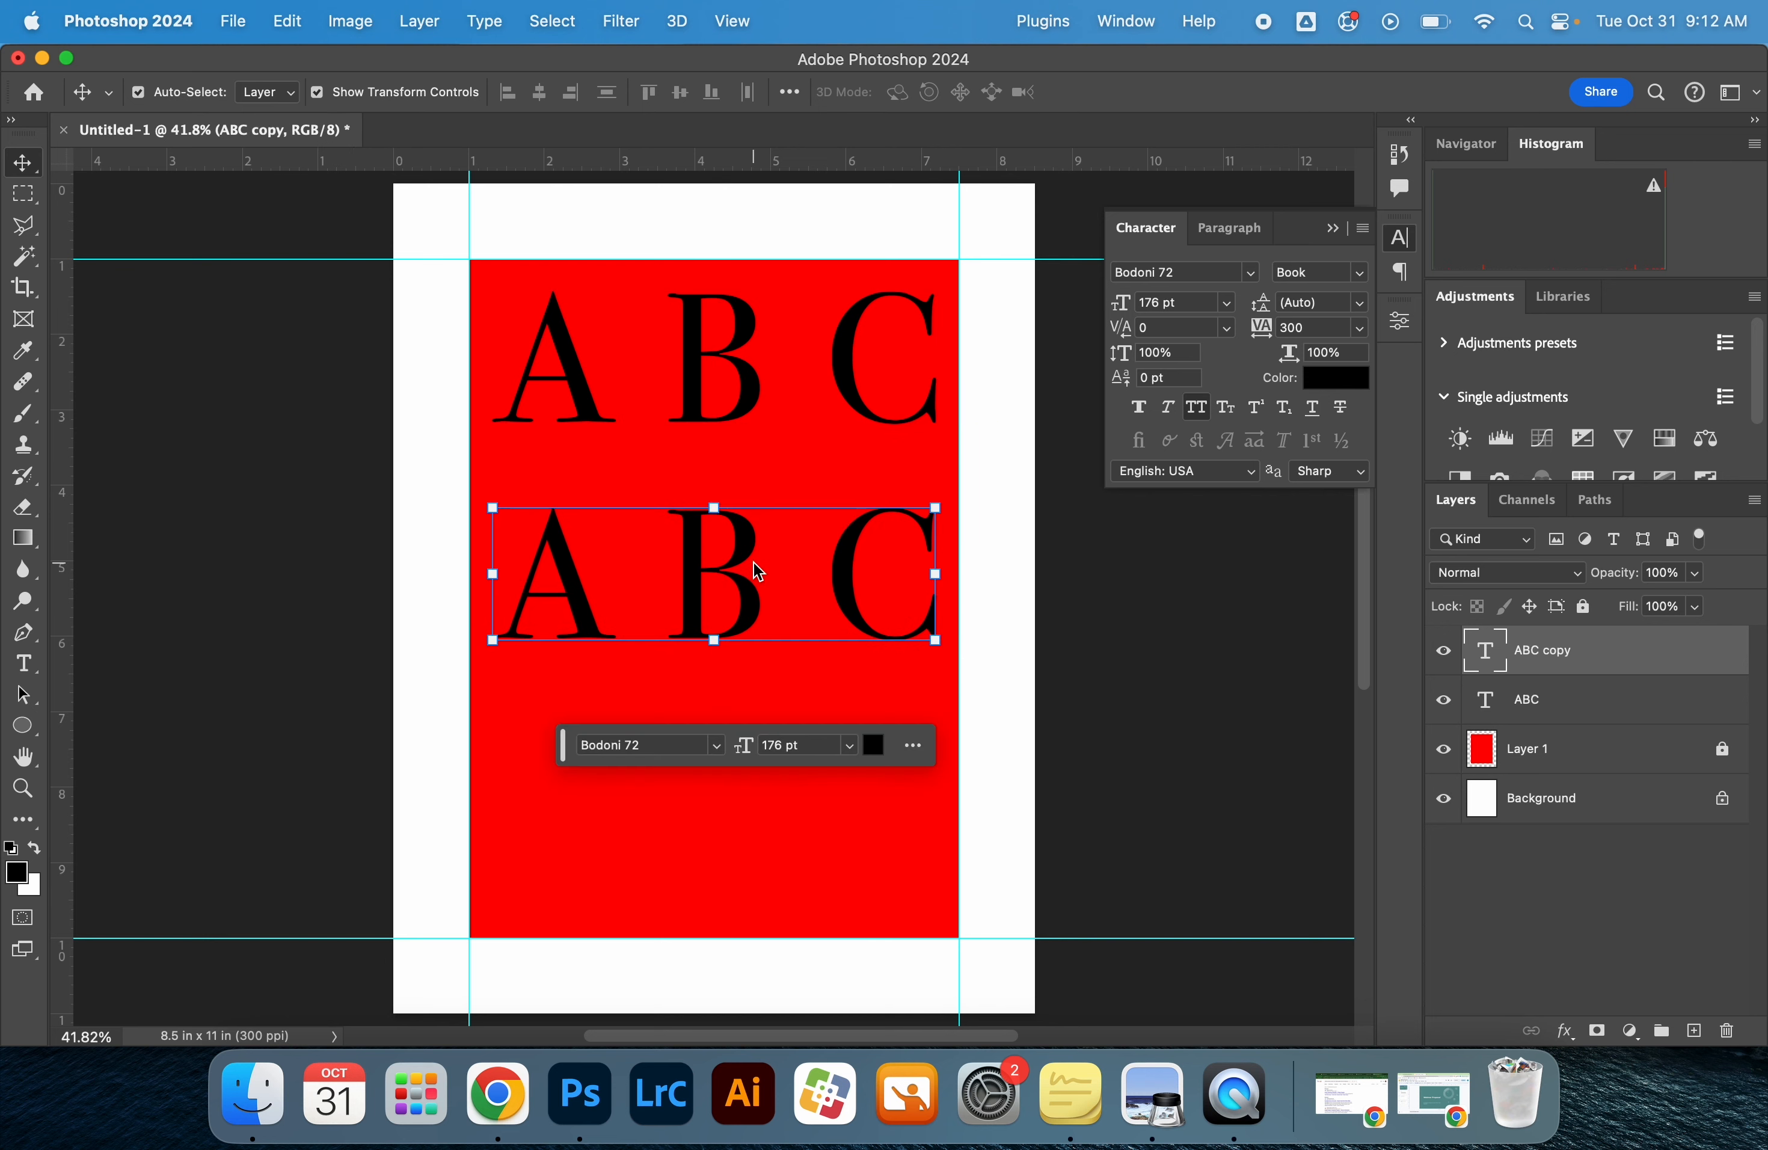
left_click_drag(625, 569, 462, 450)
key("super+z")
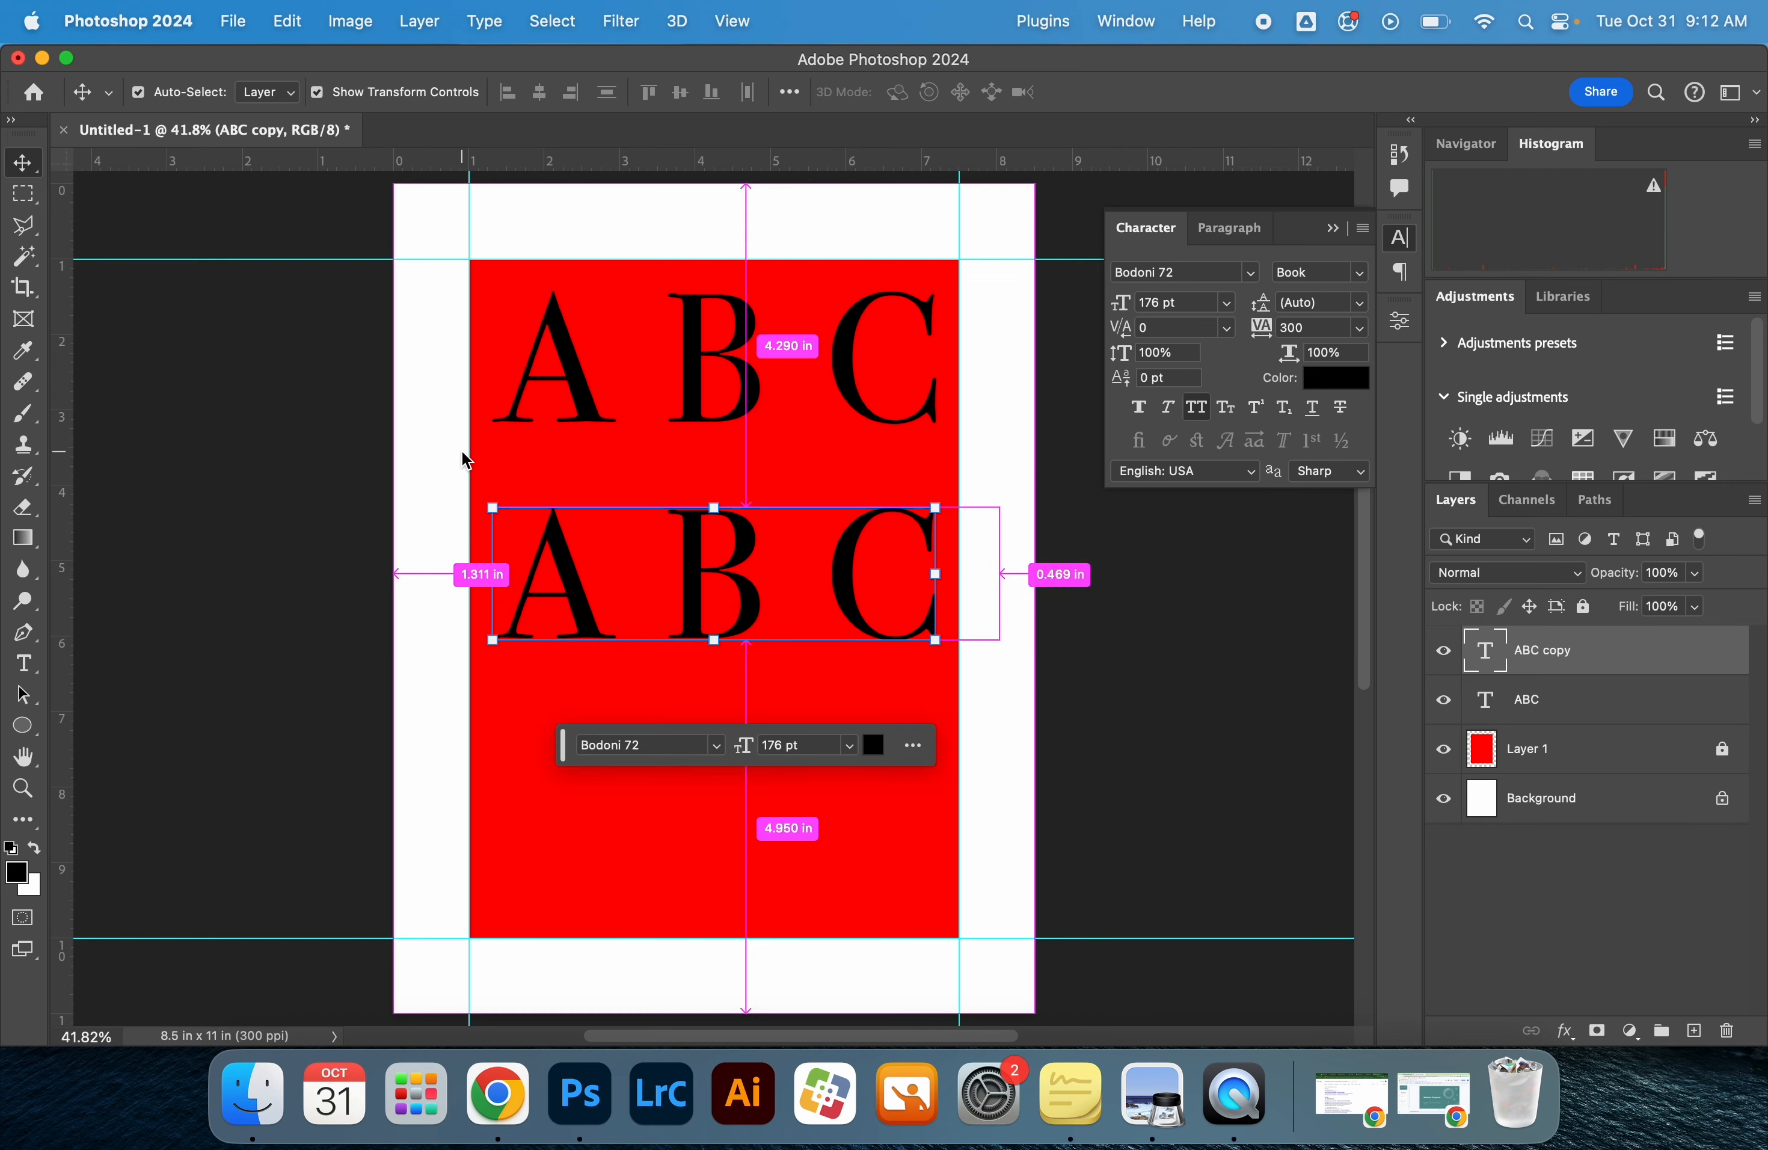
Duplicate the second ABC row straight down as a third row, matching the 1.107 in gap between the rows above
left_click(705, 714)
left_click_drag(785, 568, 788, 756)
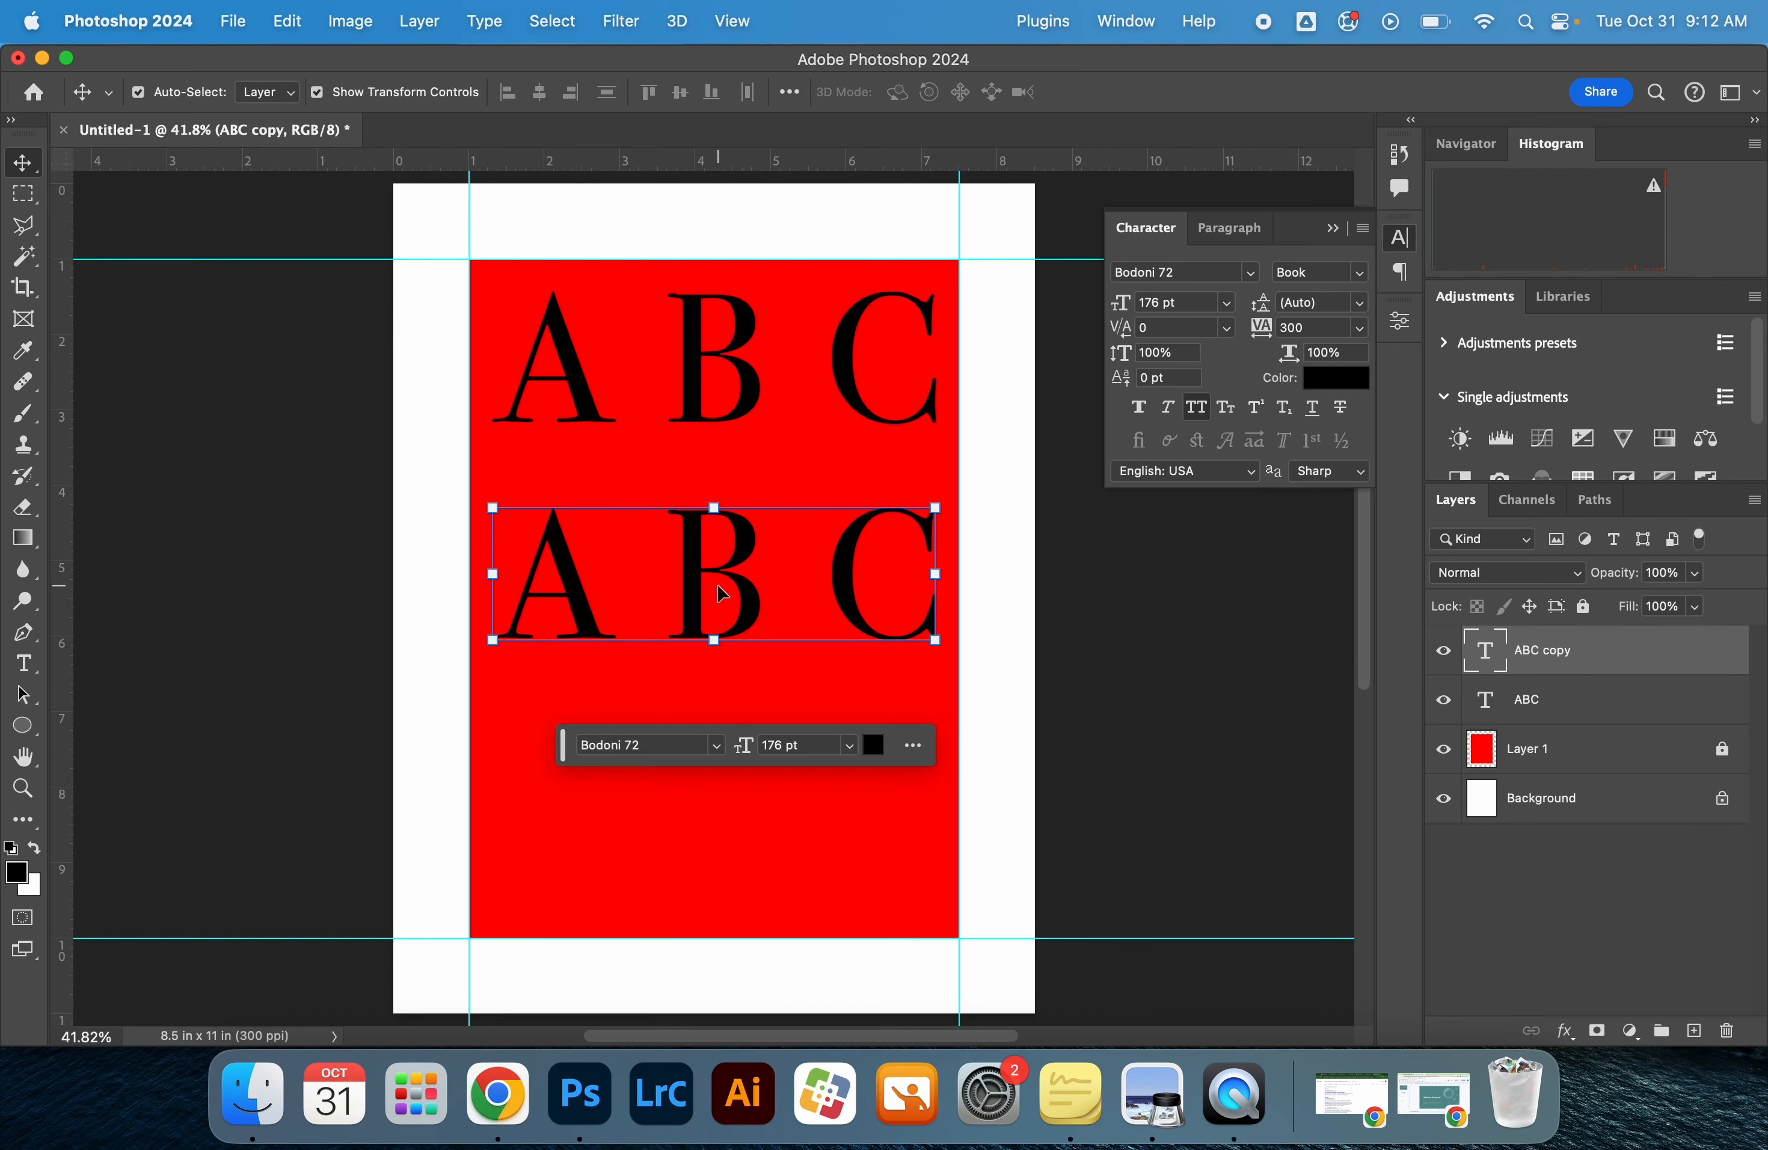
left_click_drag(722, 593, 715, 805)
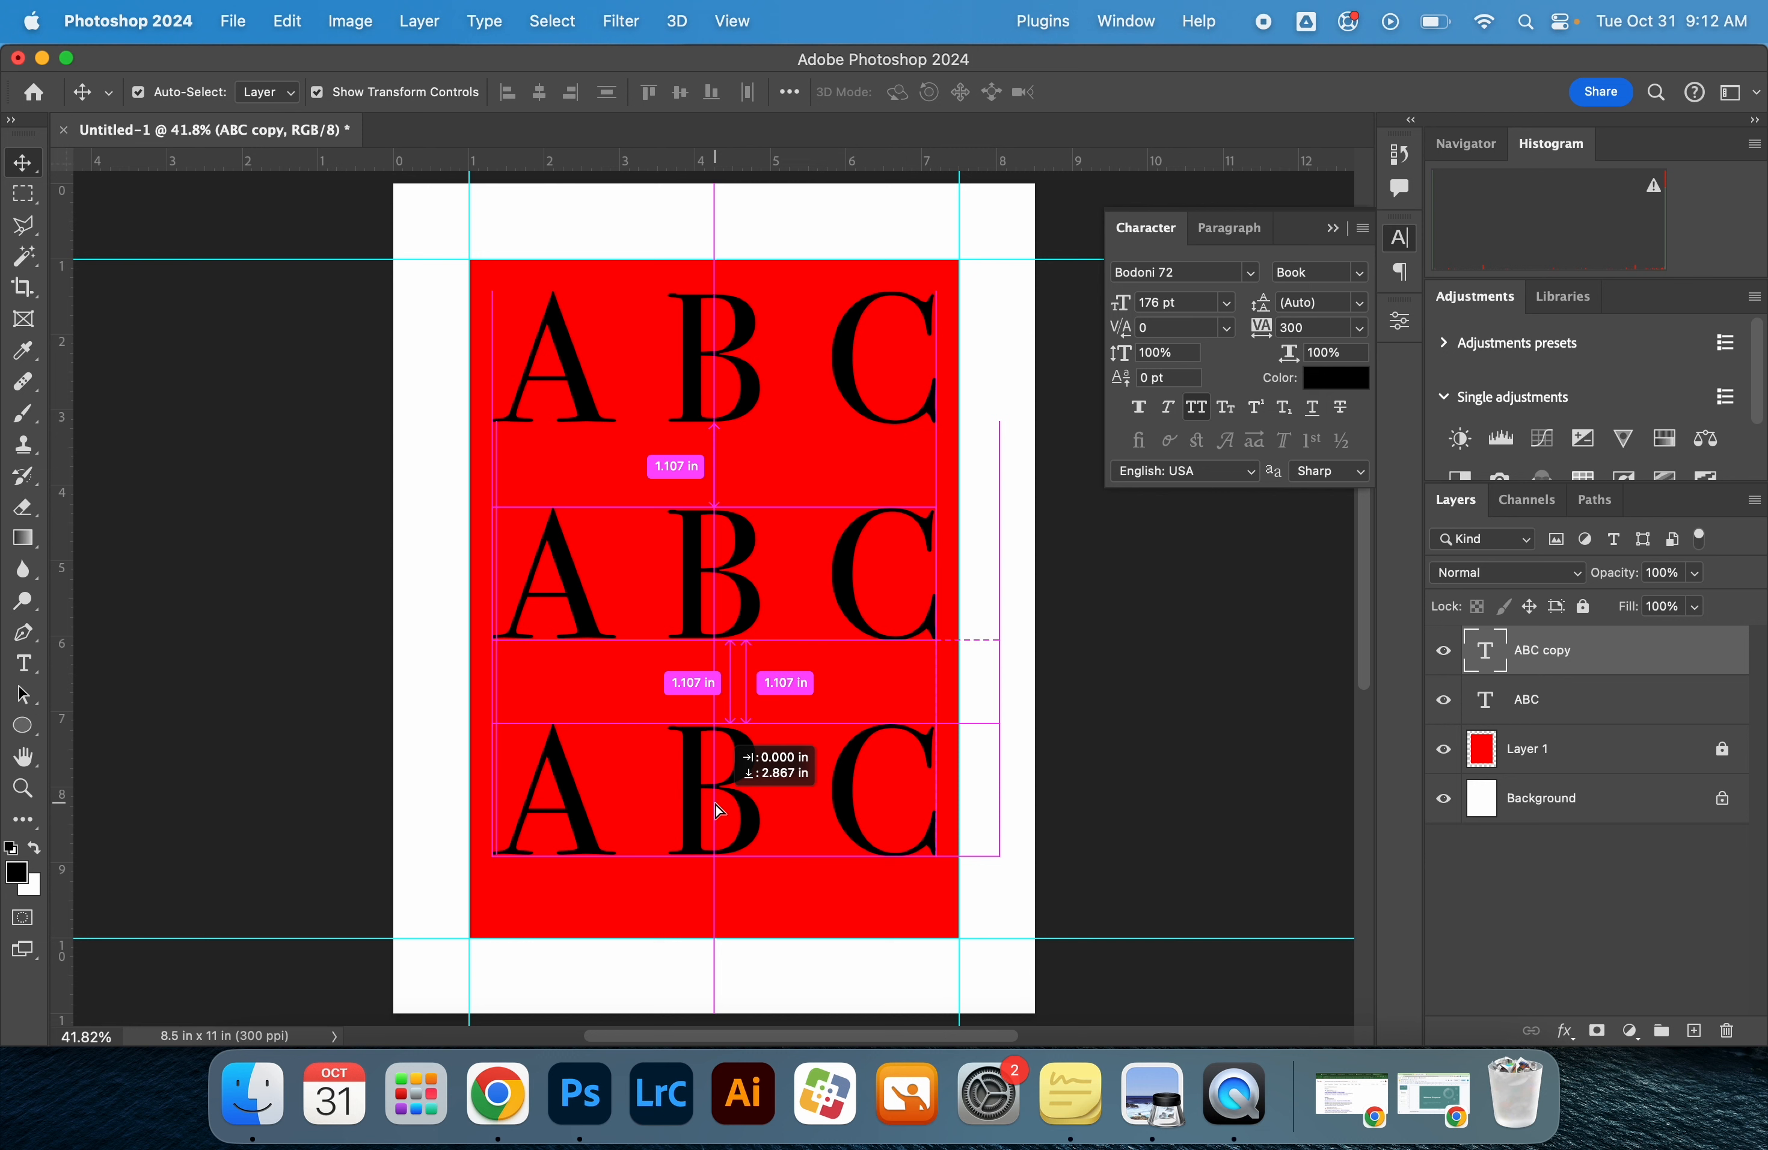
left_click_drag(715, 806, 715, 807)
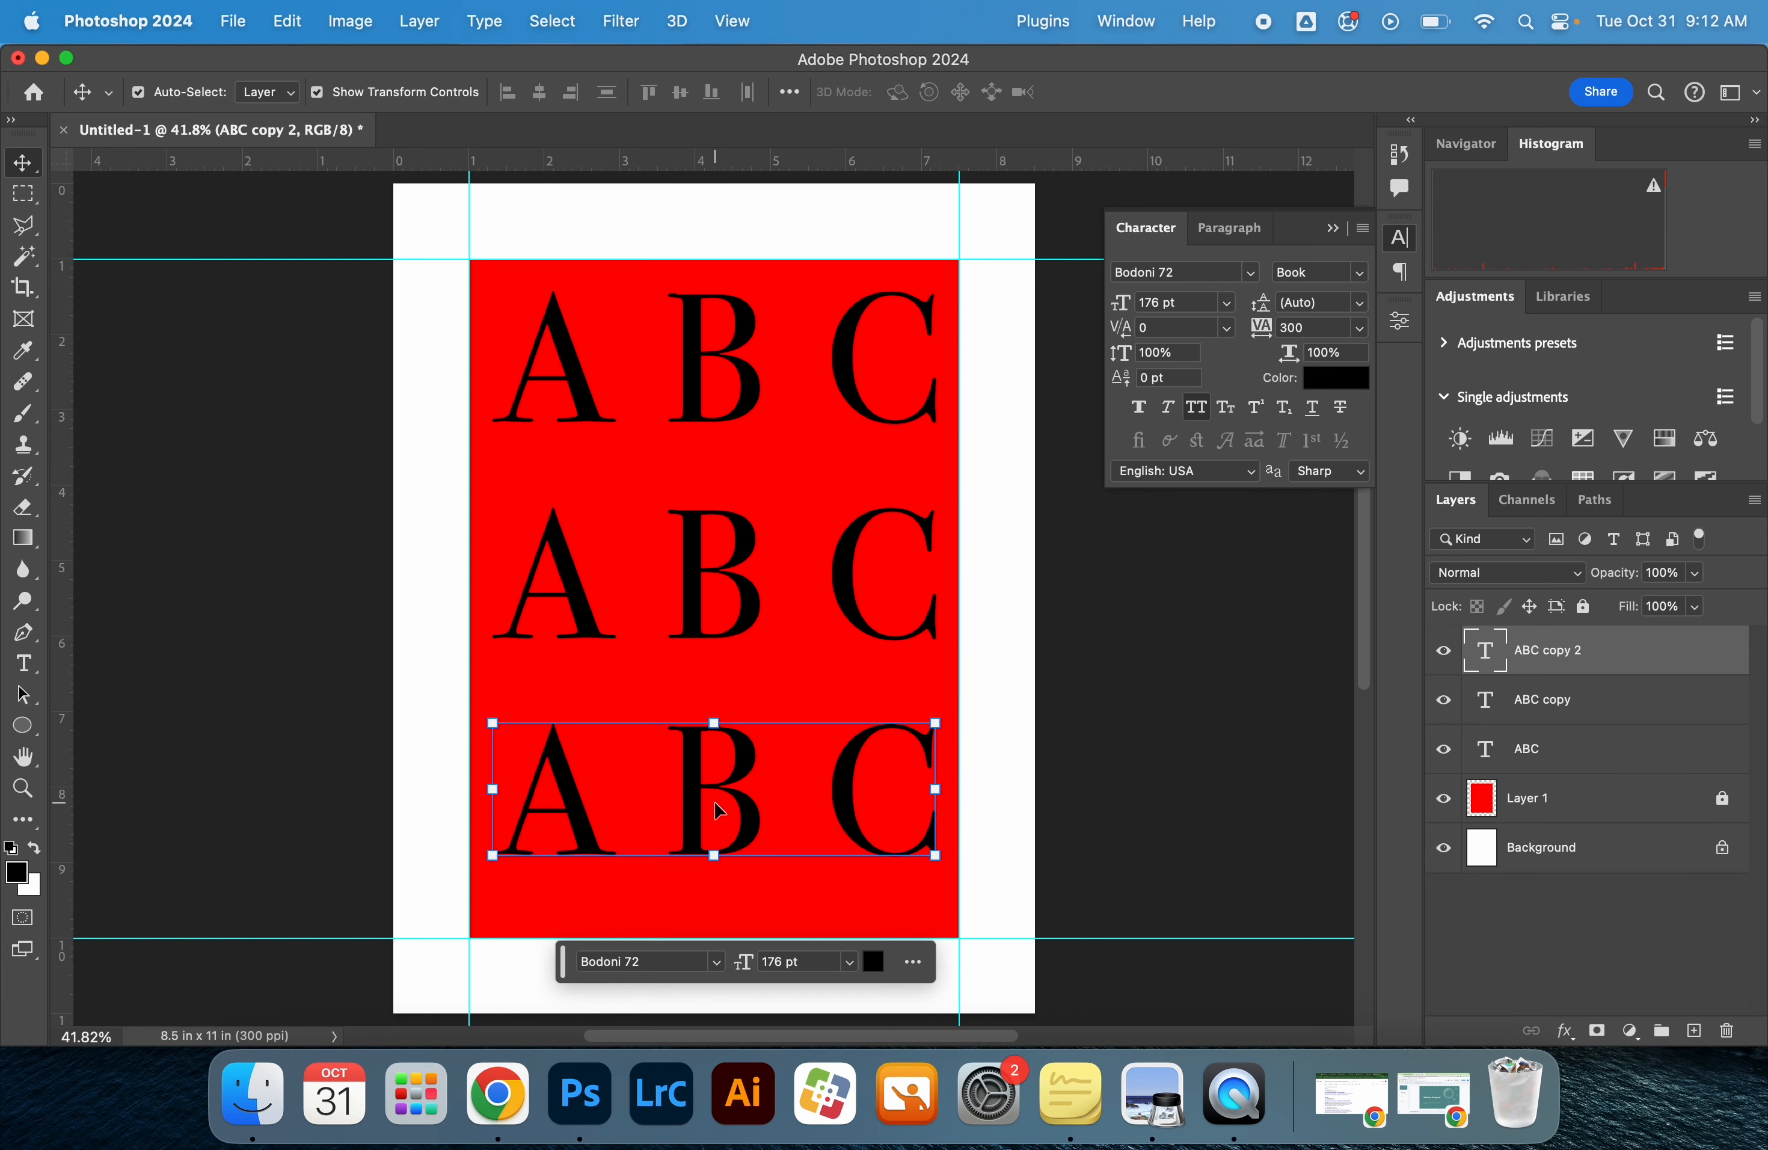
Replace the text of the middle row with "DEF"
left_click(1528, 751)
left_click(1567, 699)
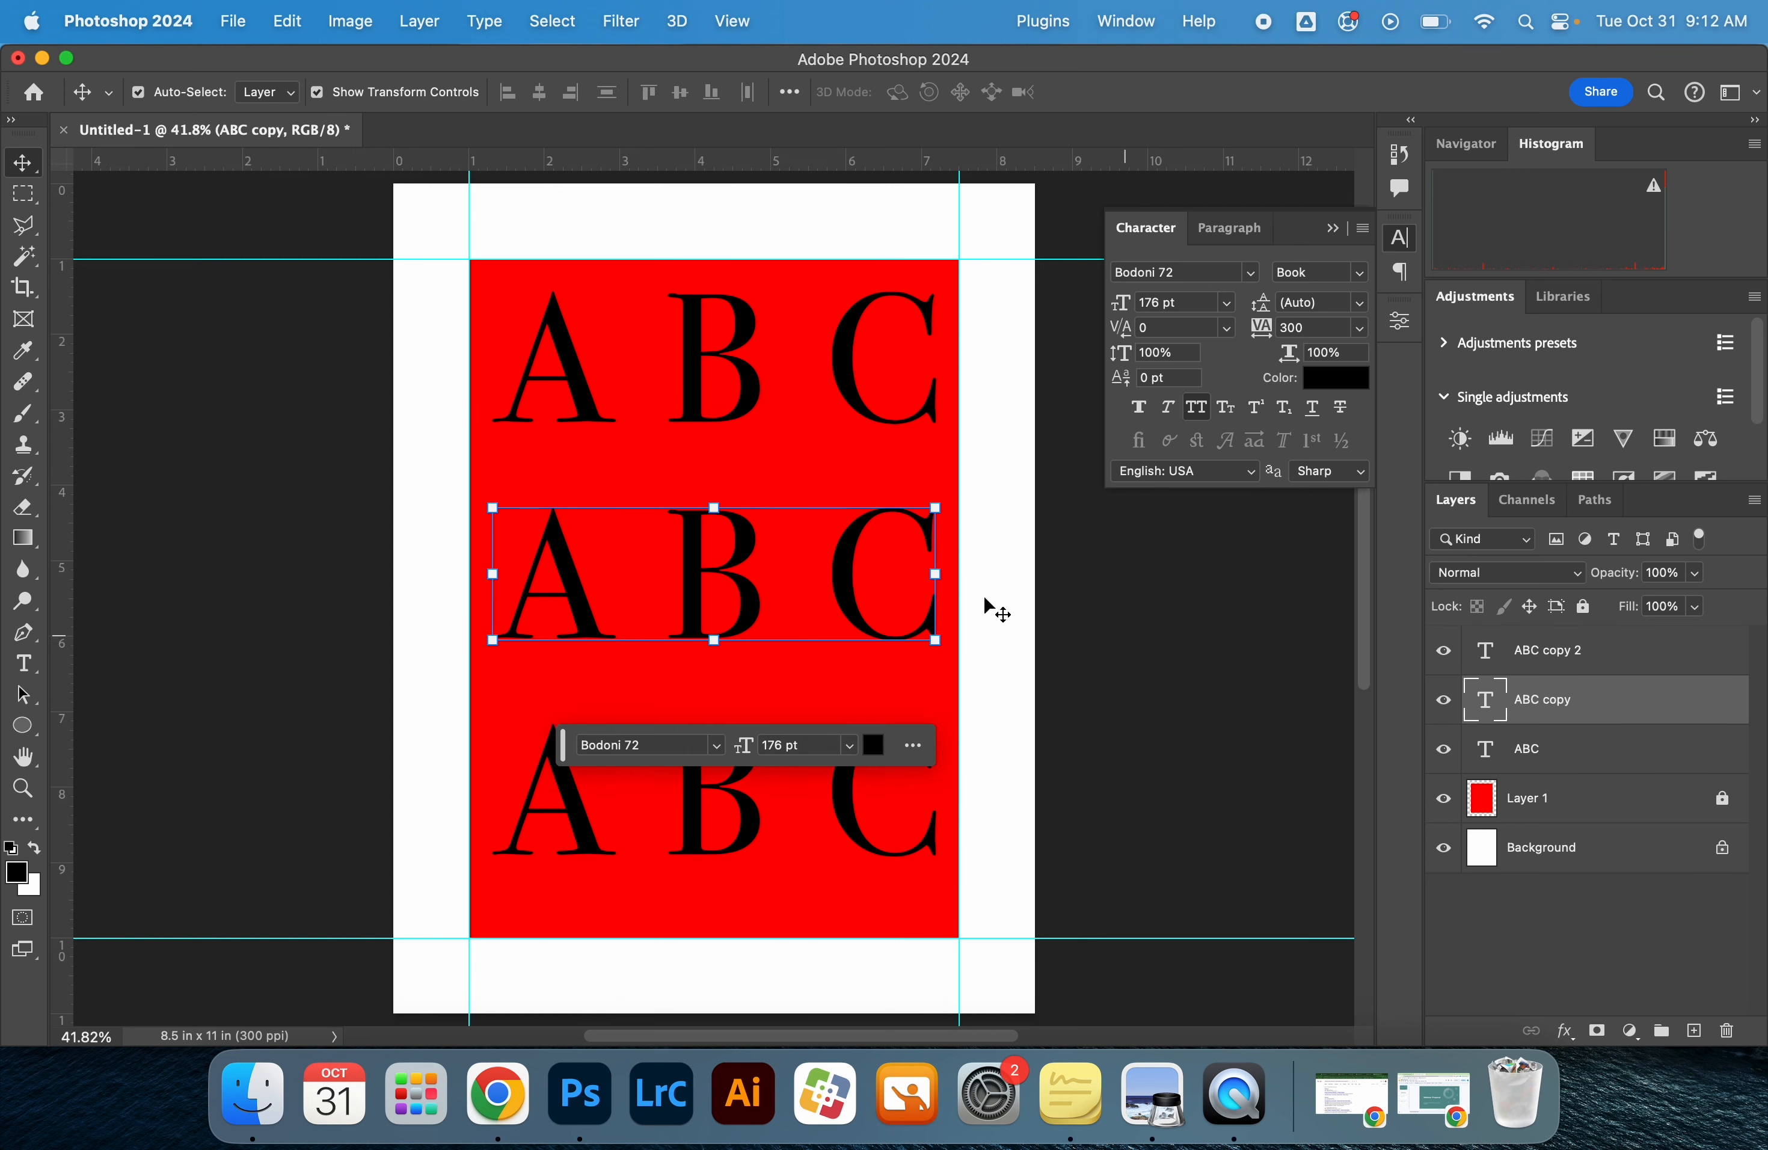
double_click(853, 614)
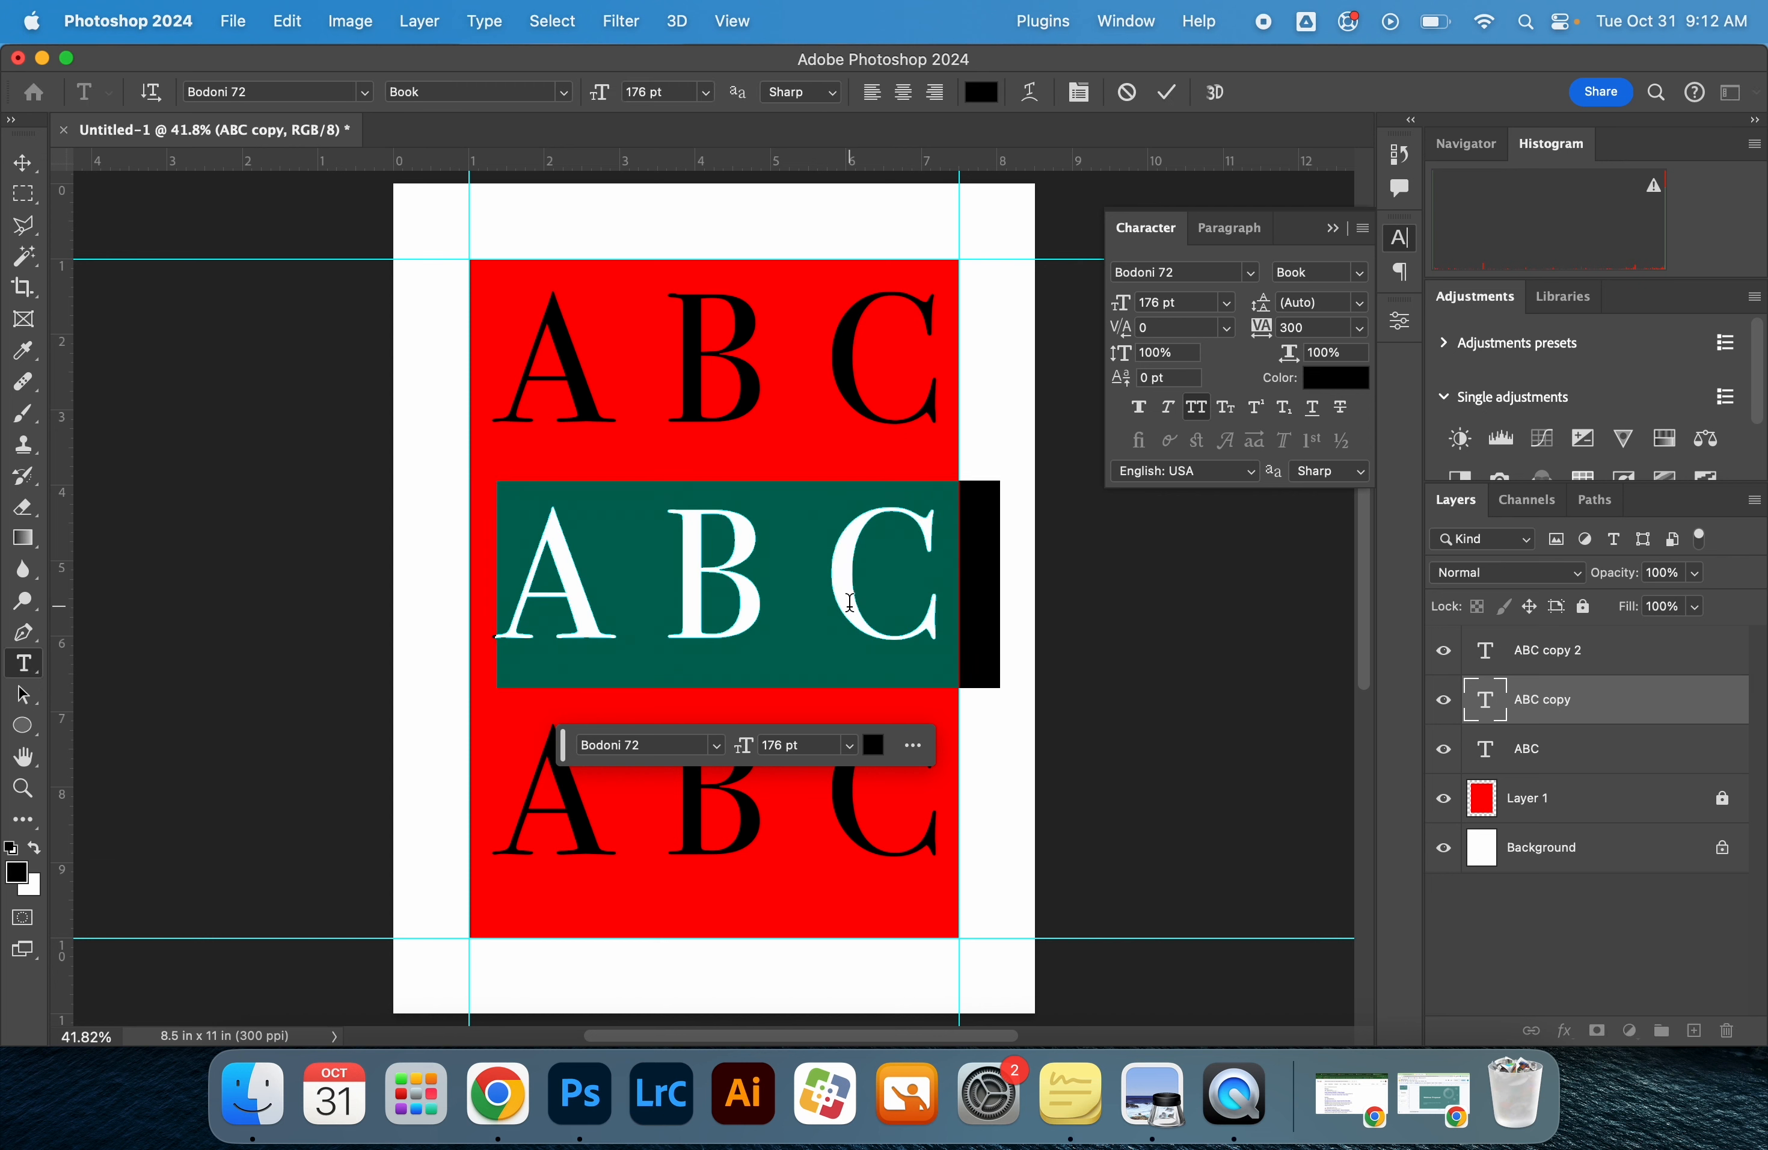
type("DEF")
left_click(1588, 661)
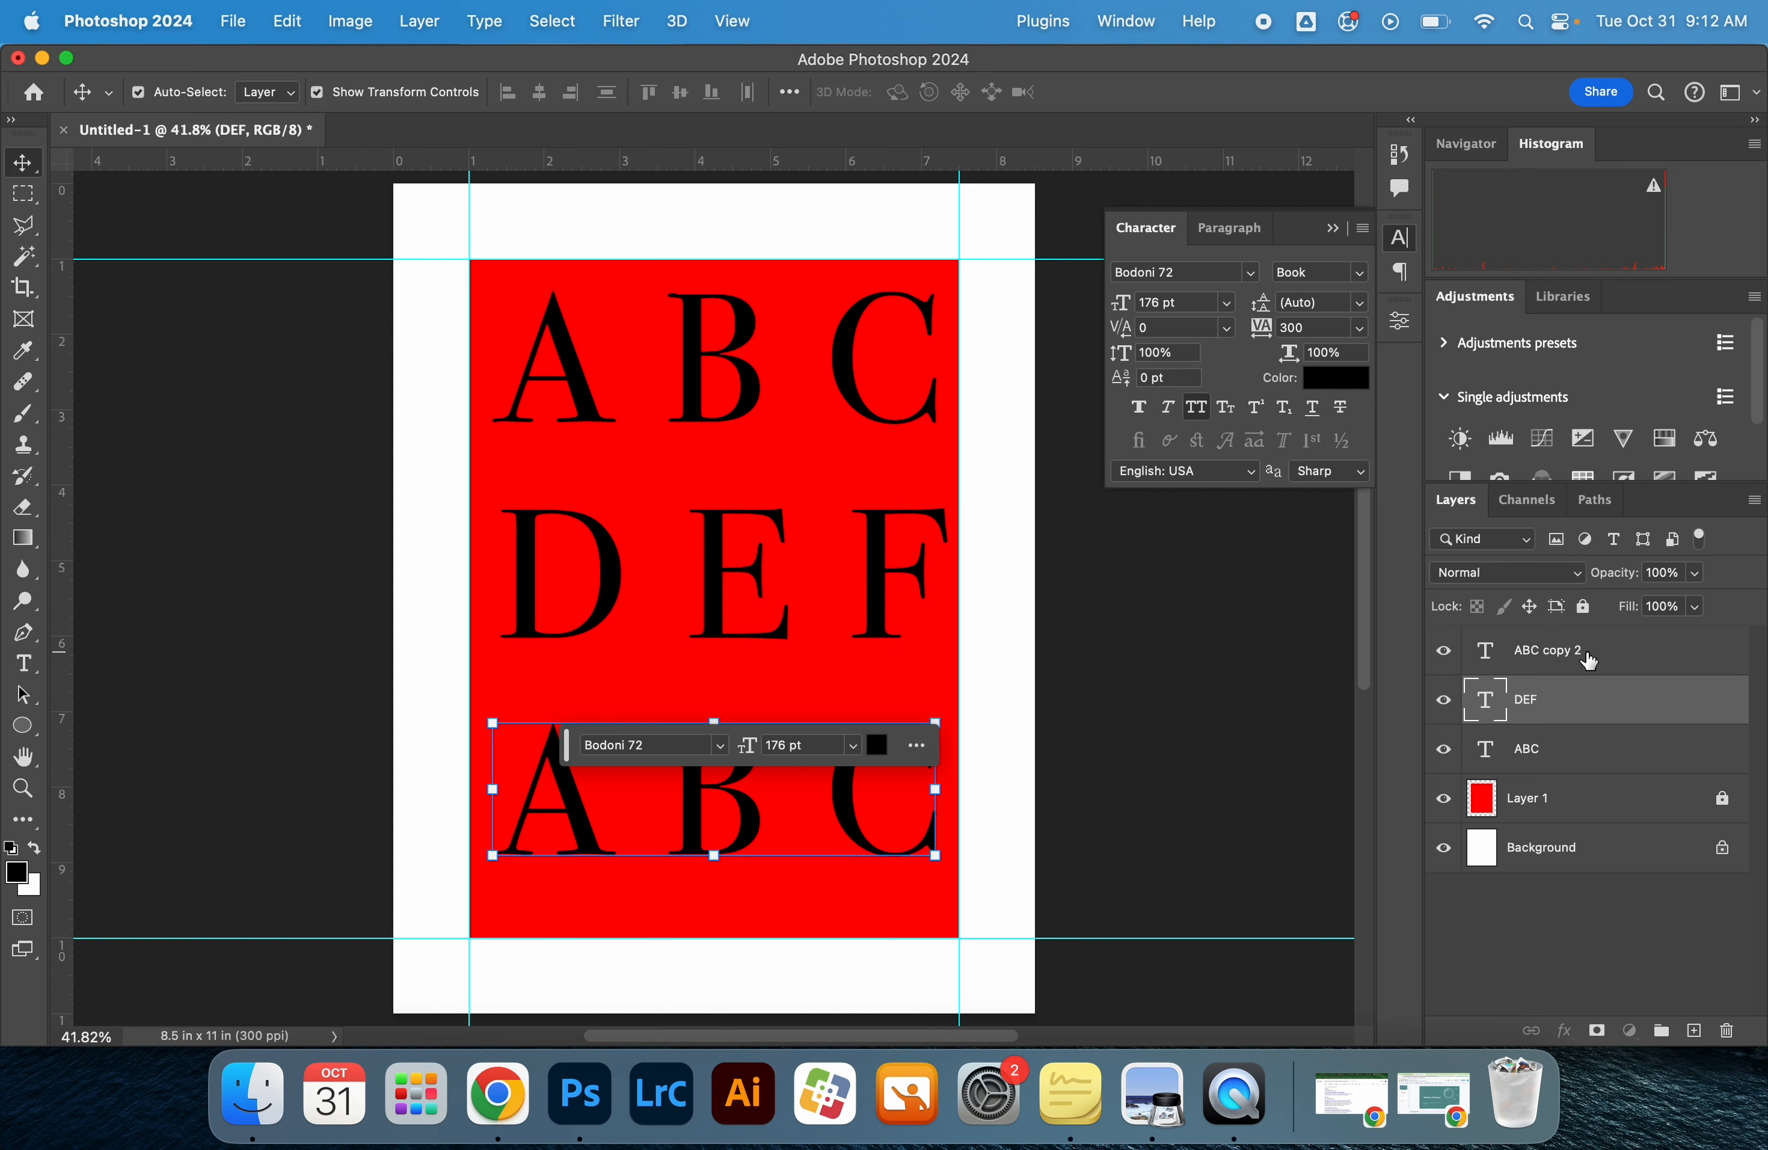
Replace the text of the bottom row with "GHI"
left_click(1588, 661)
double_click(734, 782)
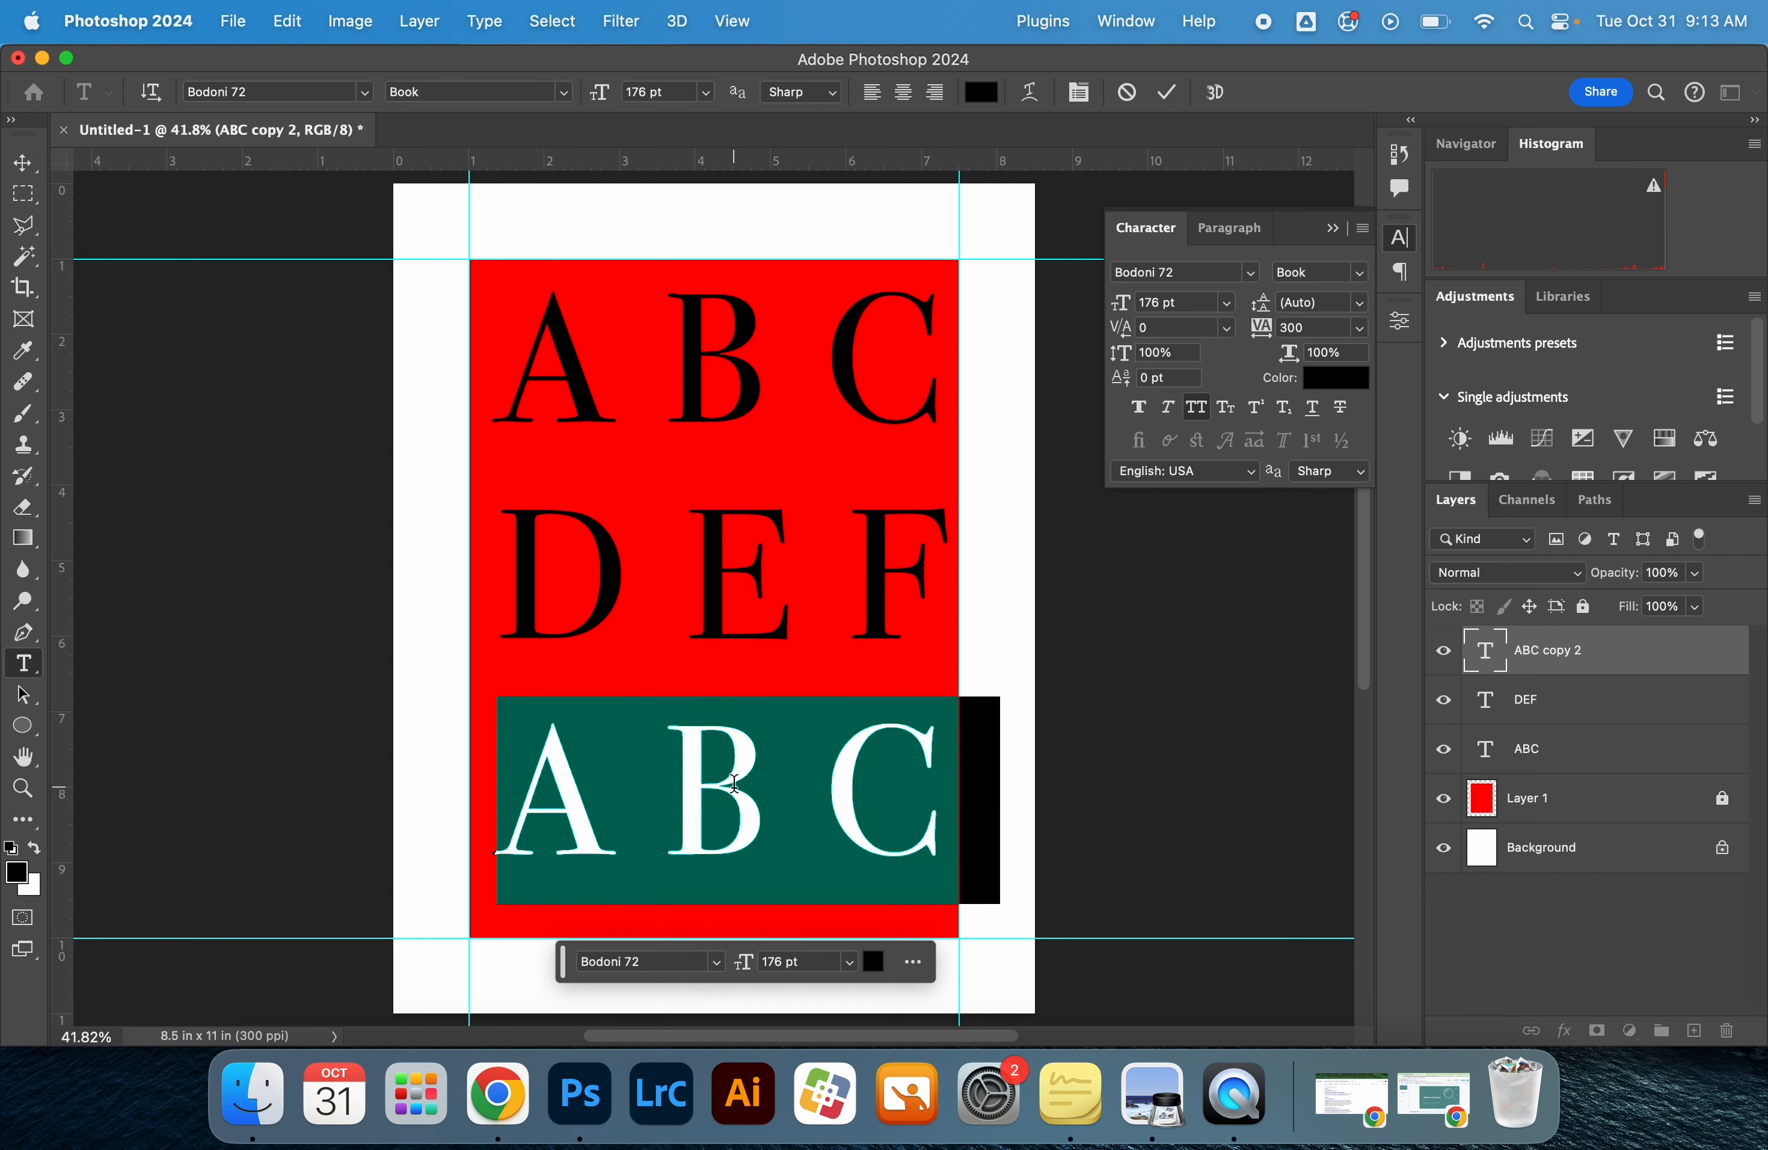
type("GHI")
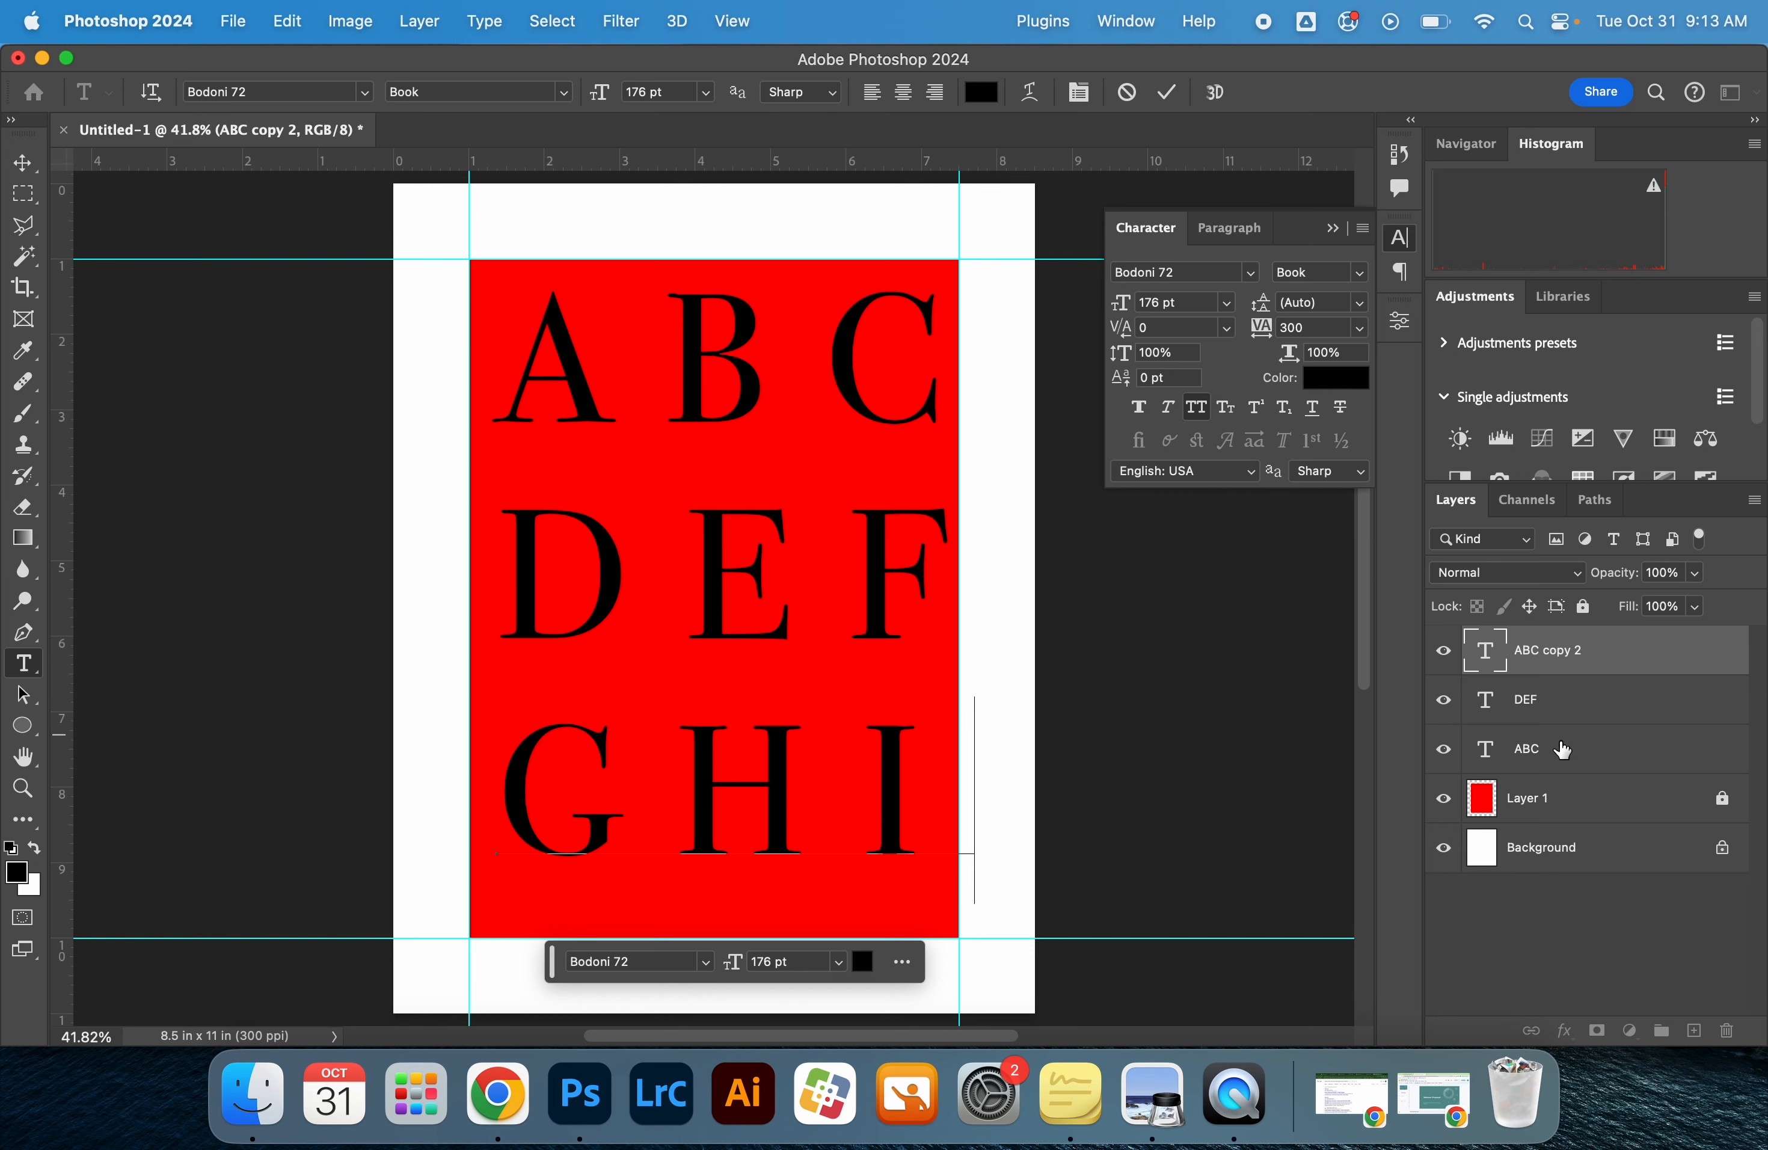
left_click(1579, 906)
Reorder the text layers so that ABC is first, DEF second and GHI third, above the red layer
double_click(1577, 736)
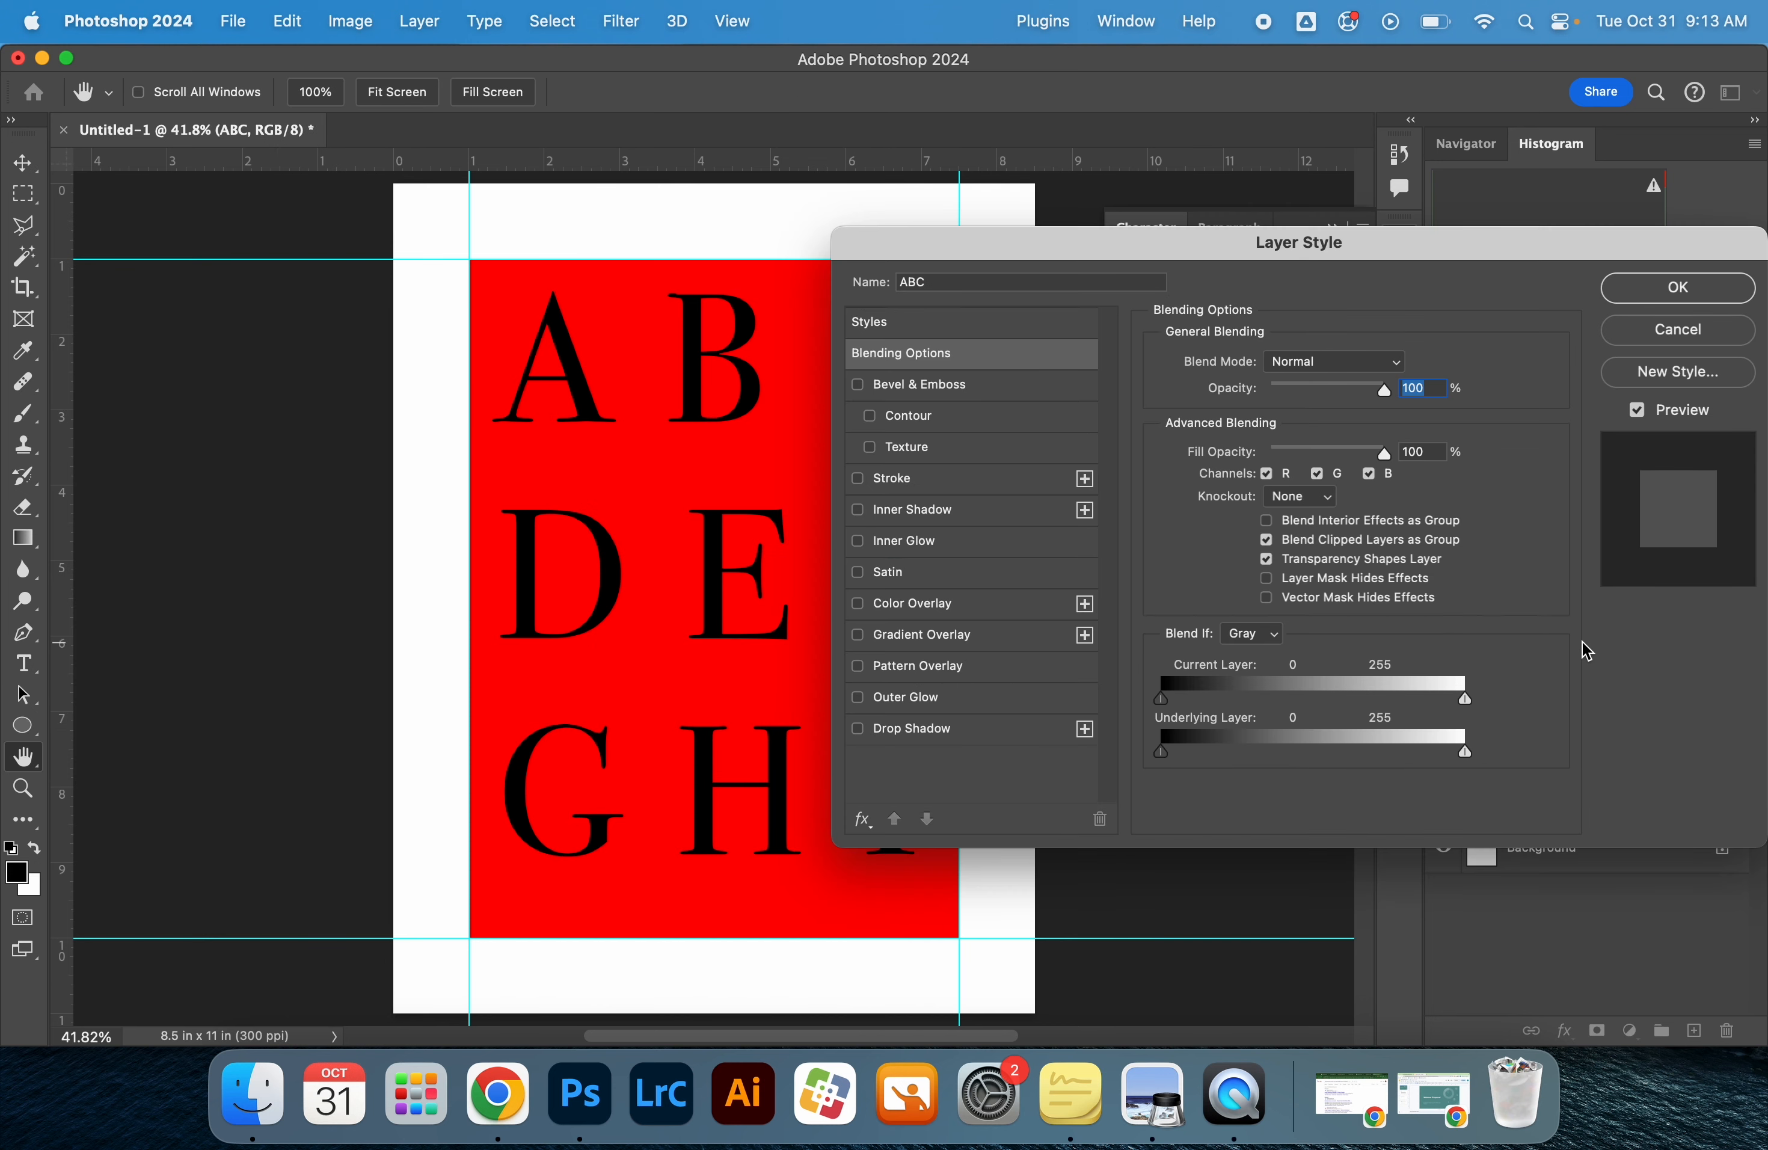
left_click(1653, 330)
left_click_drag(1549, 741, 1557, 646)
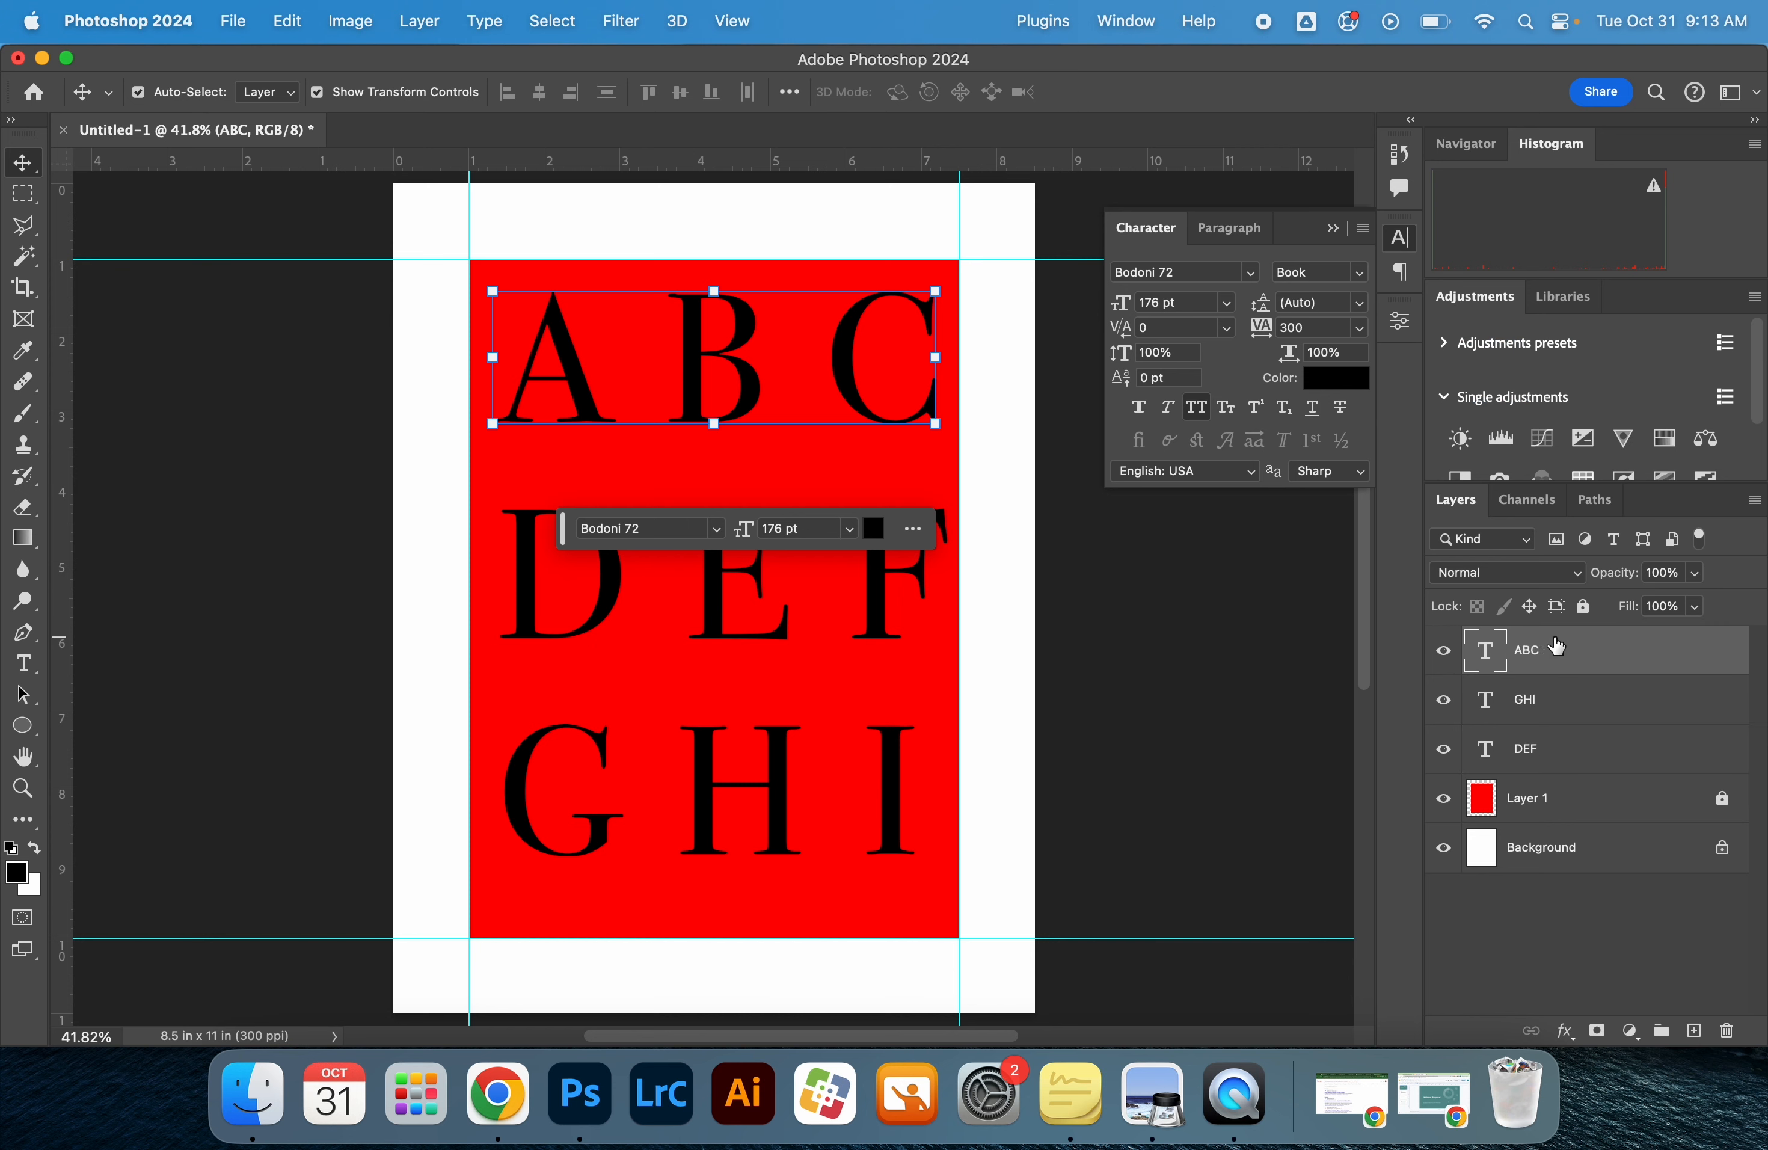
double_click(1539, 747)
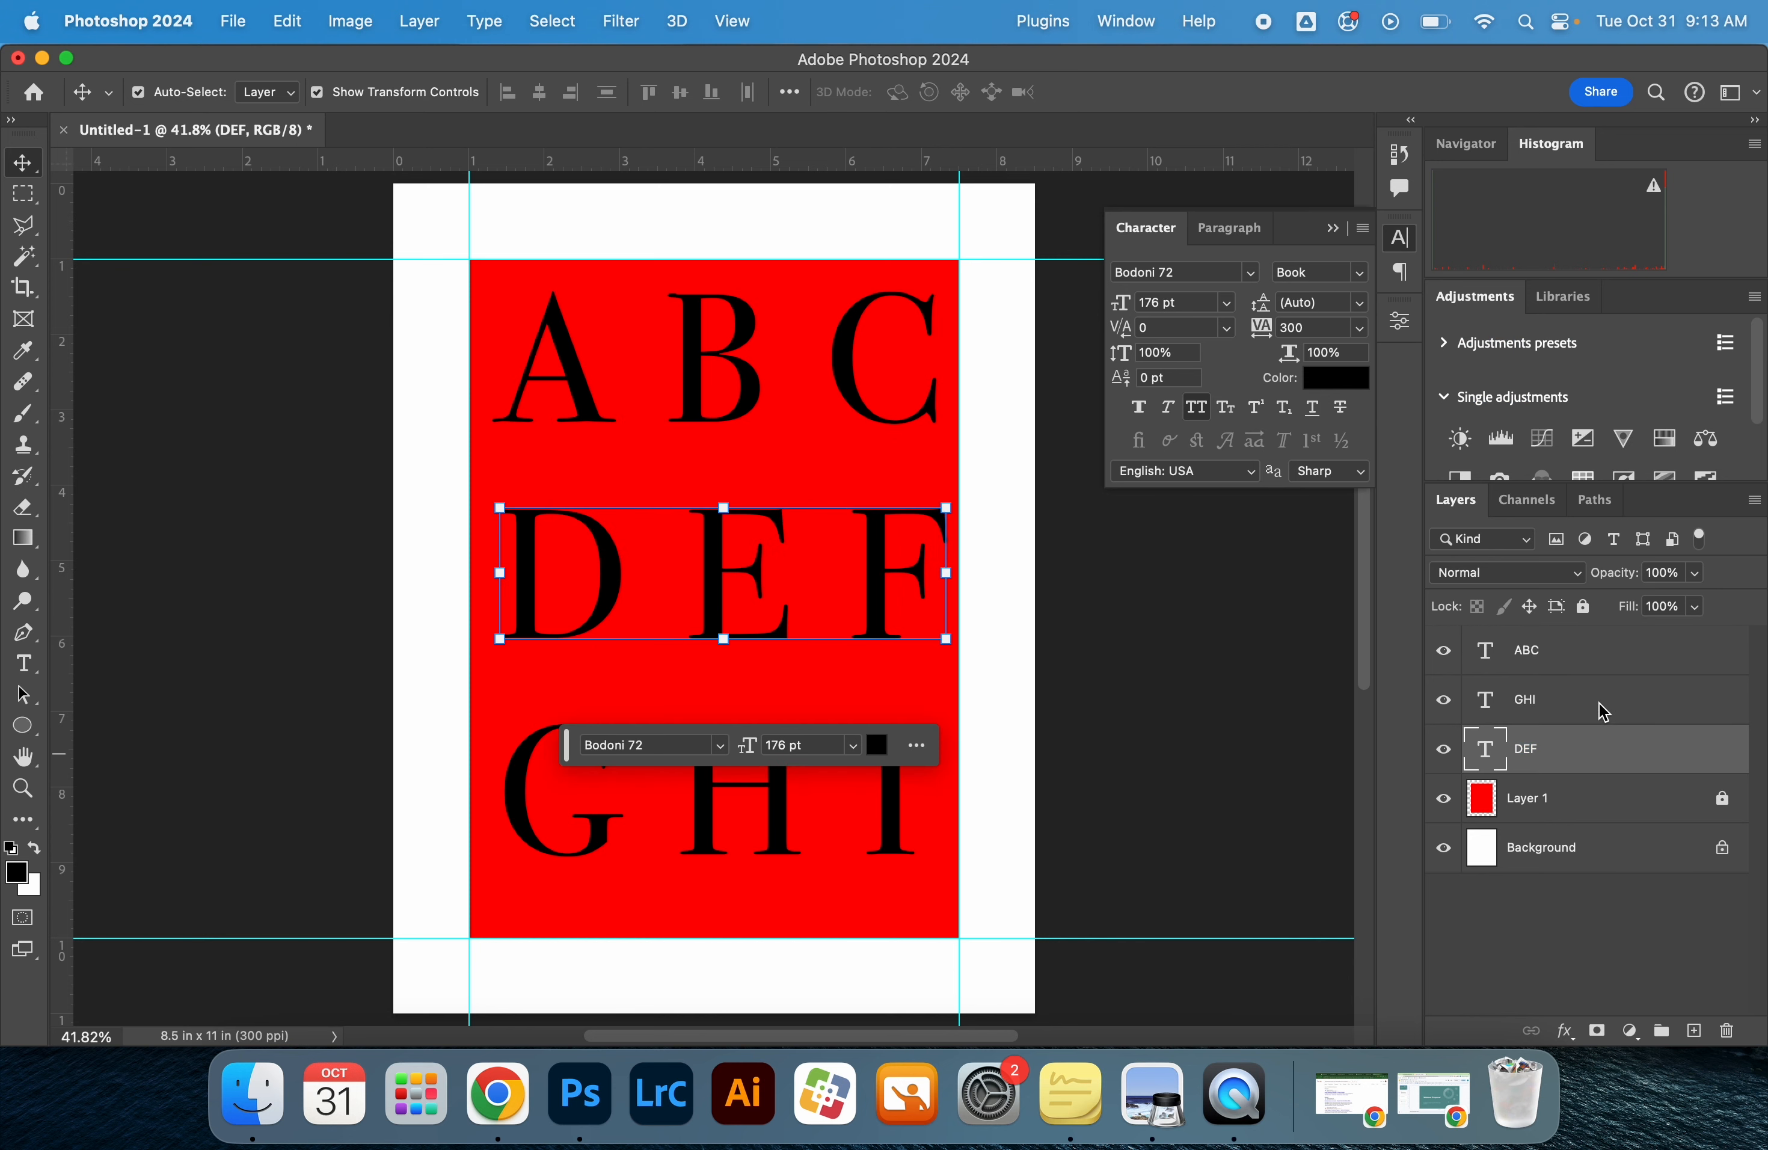
double_click(1579, 755)
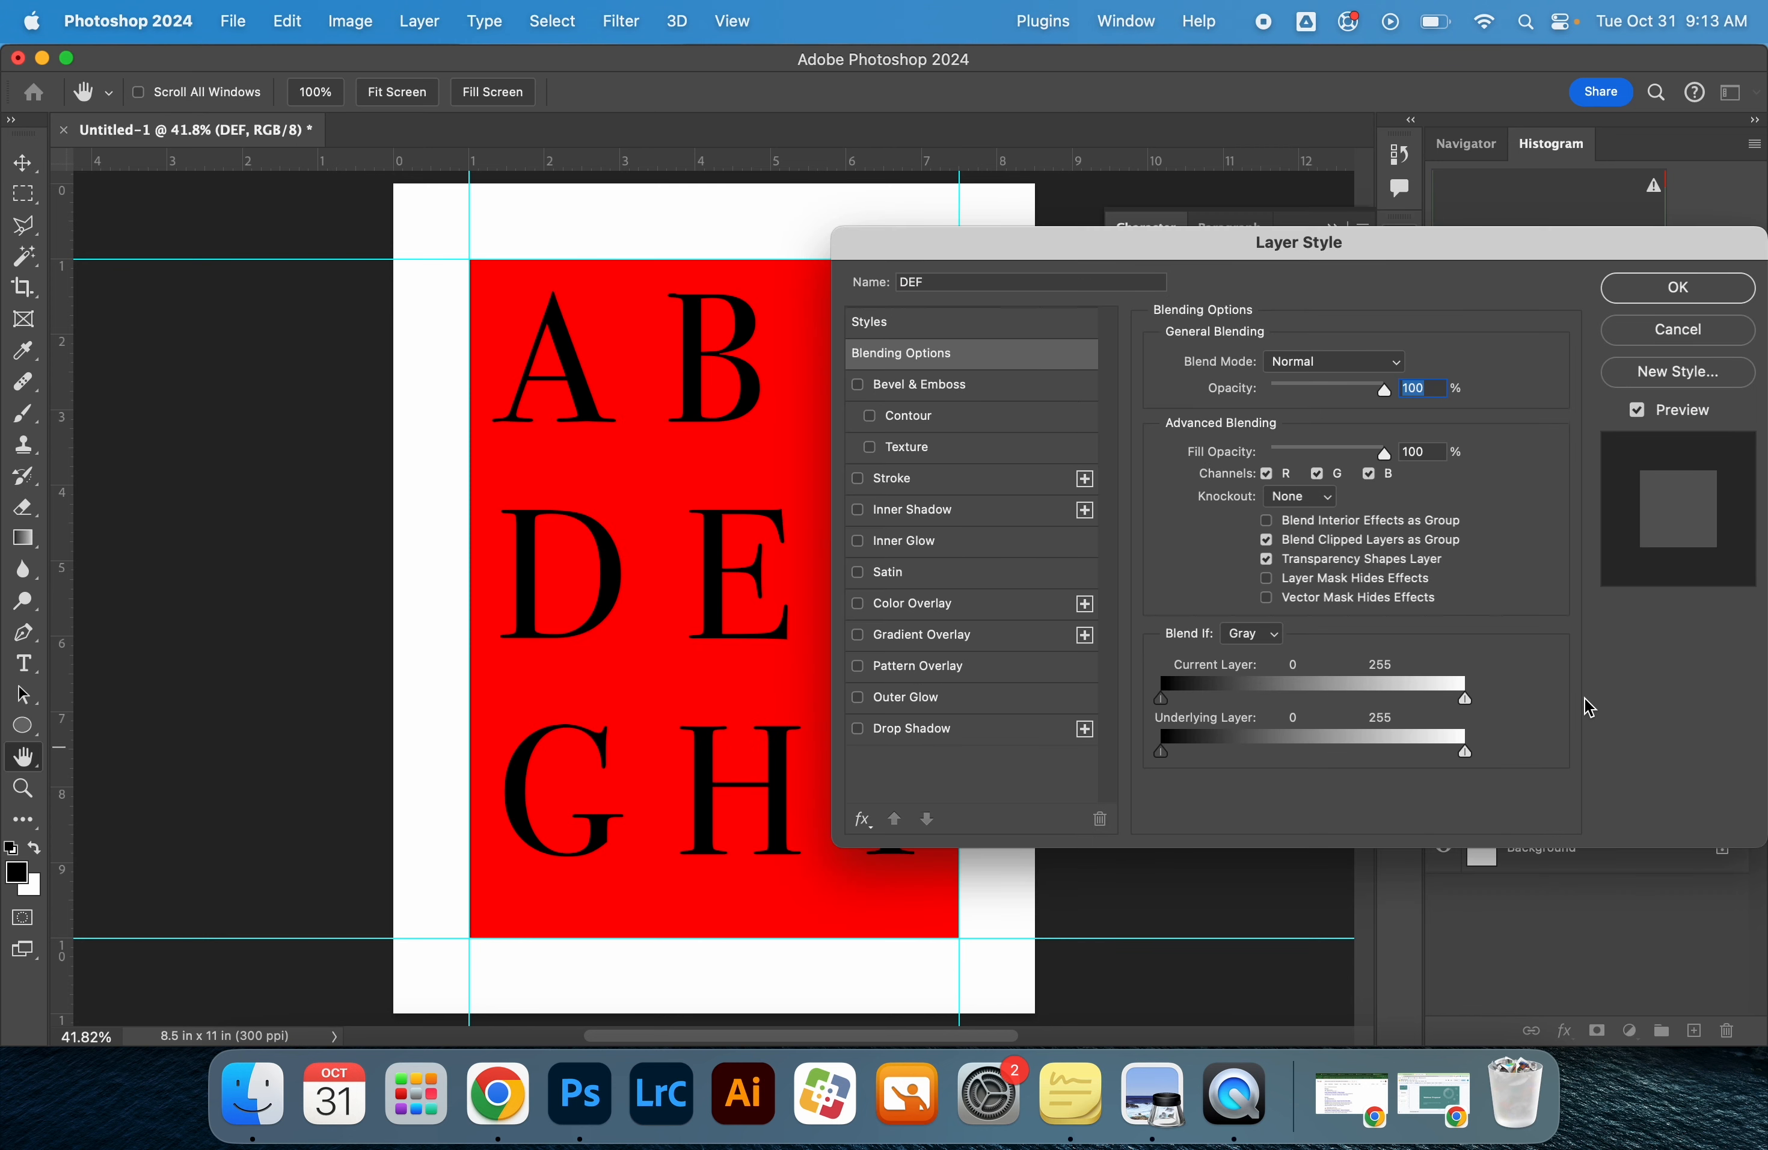
left_click(1683, 329)
left_click_drag(1549, 743, 1563, 701)
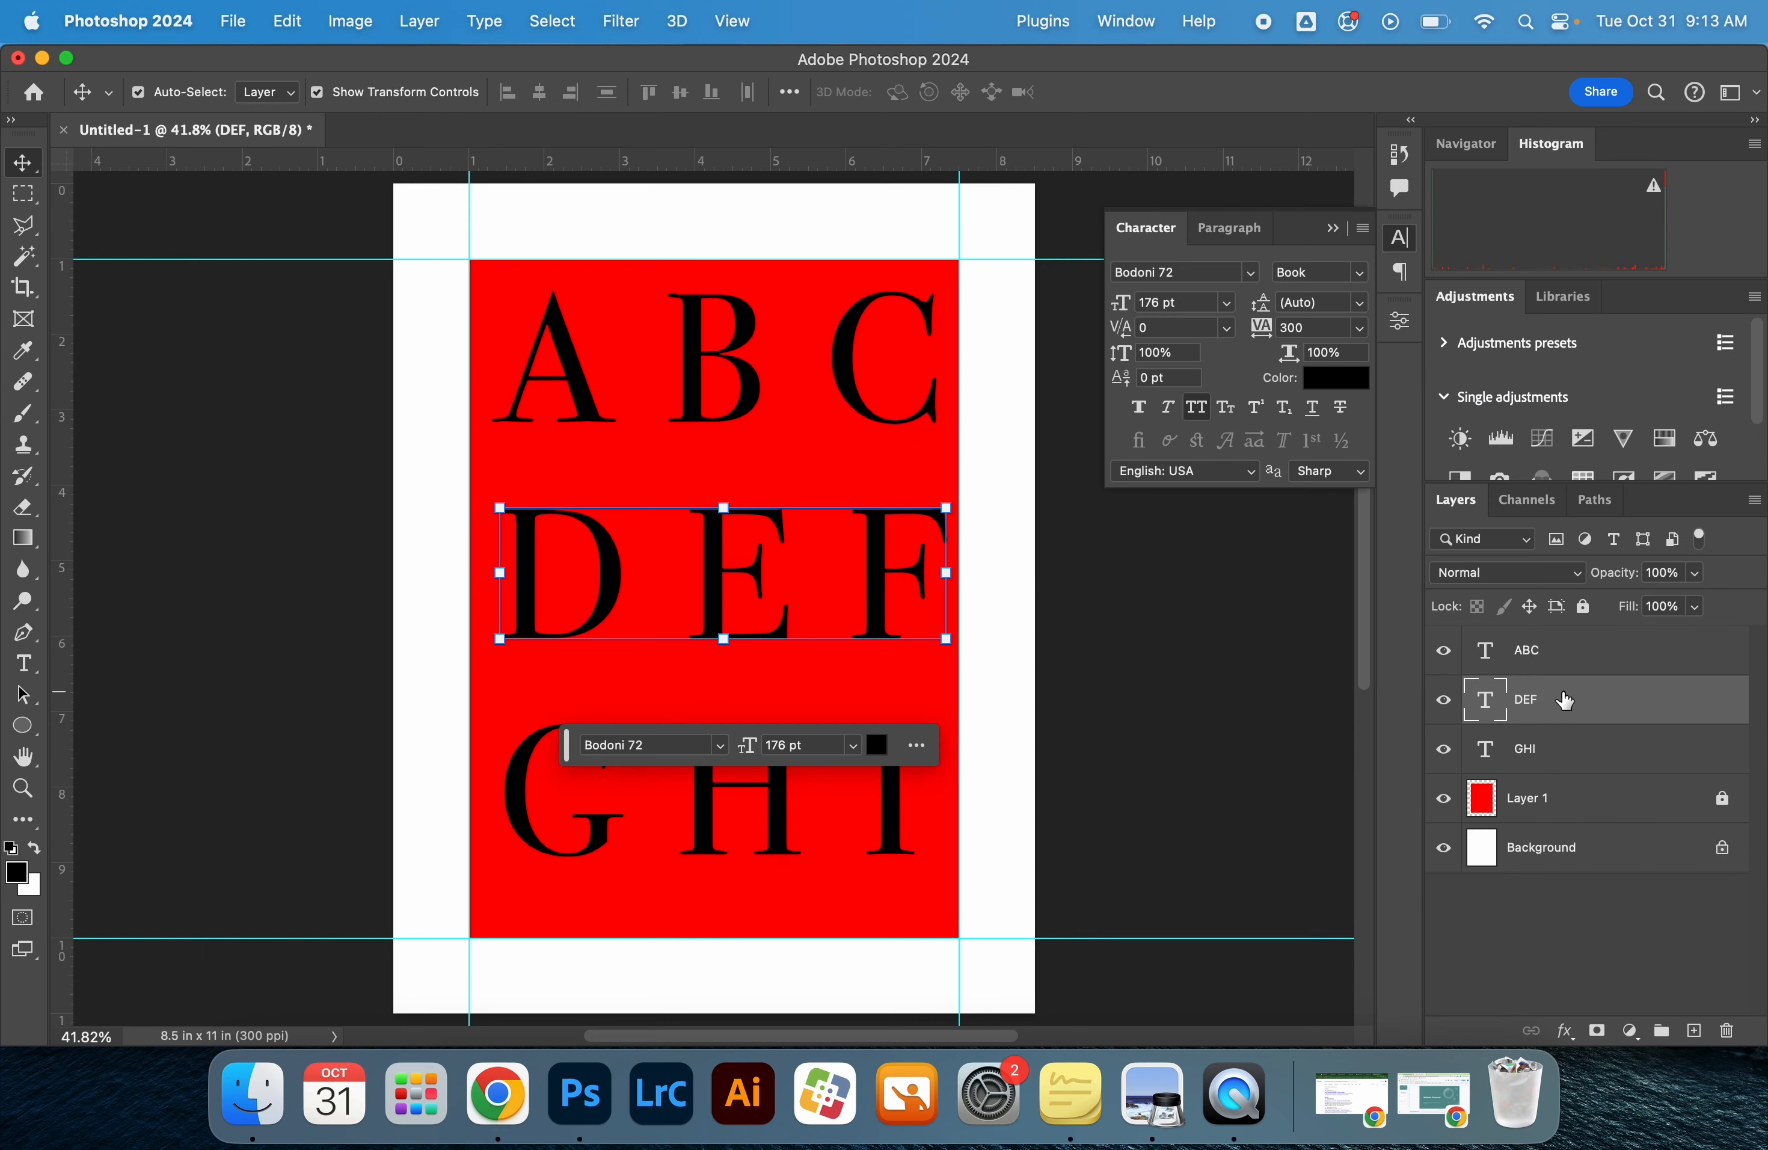
Group the ABC, DEF and GHI text layers, name the group "Alphabet" and collapse it
left_click(1560, 749)
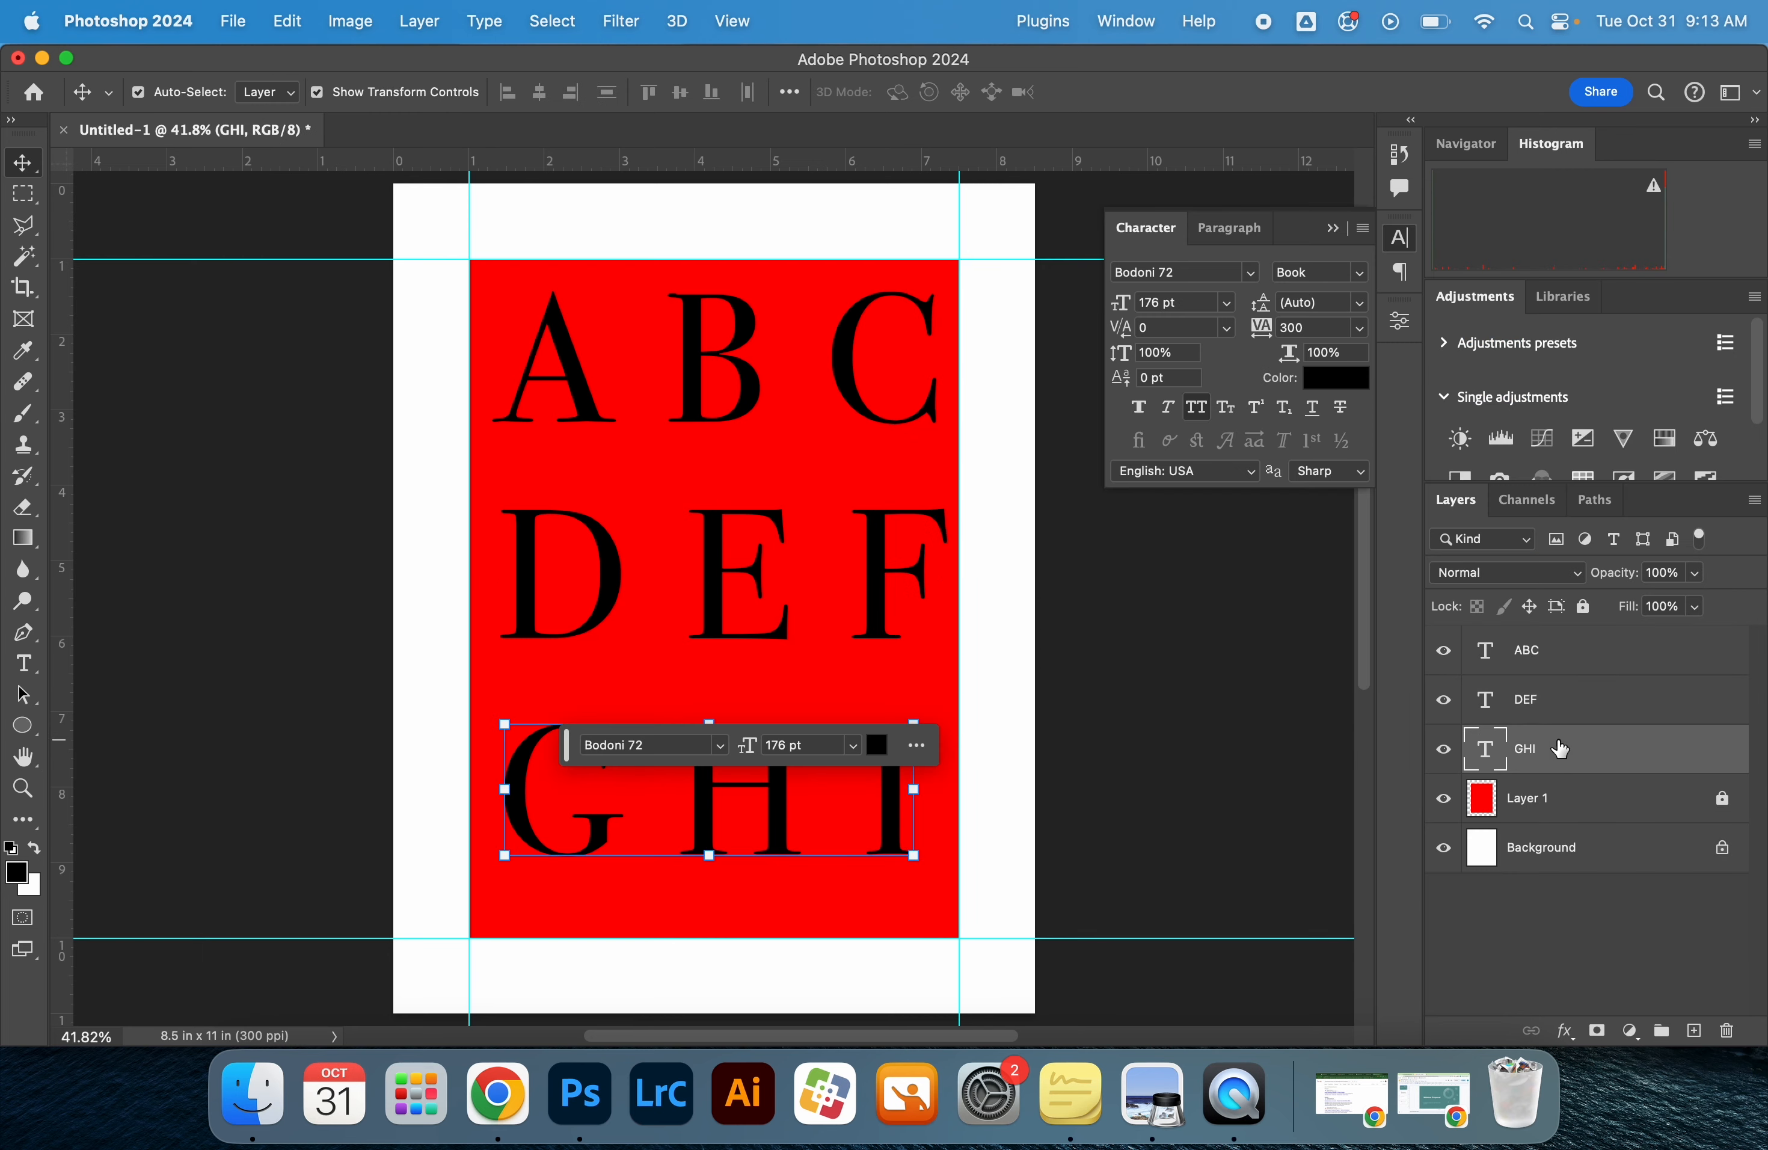
left_click(1616, 669, "shift")
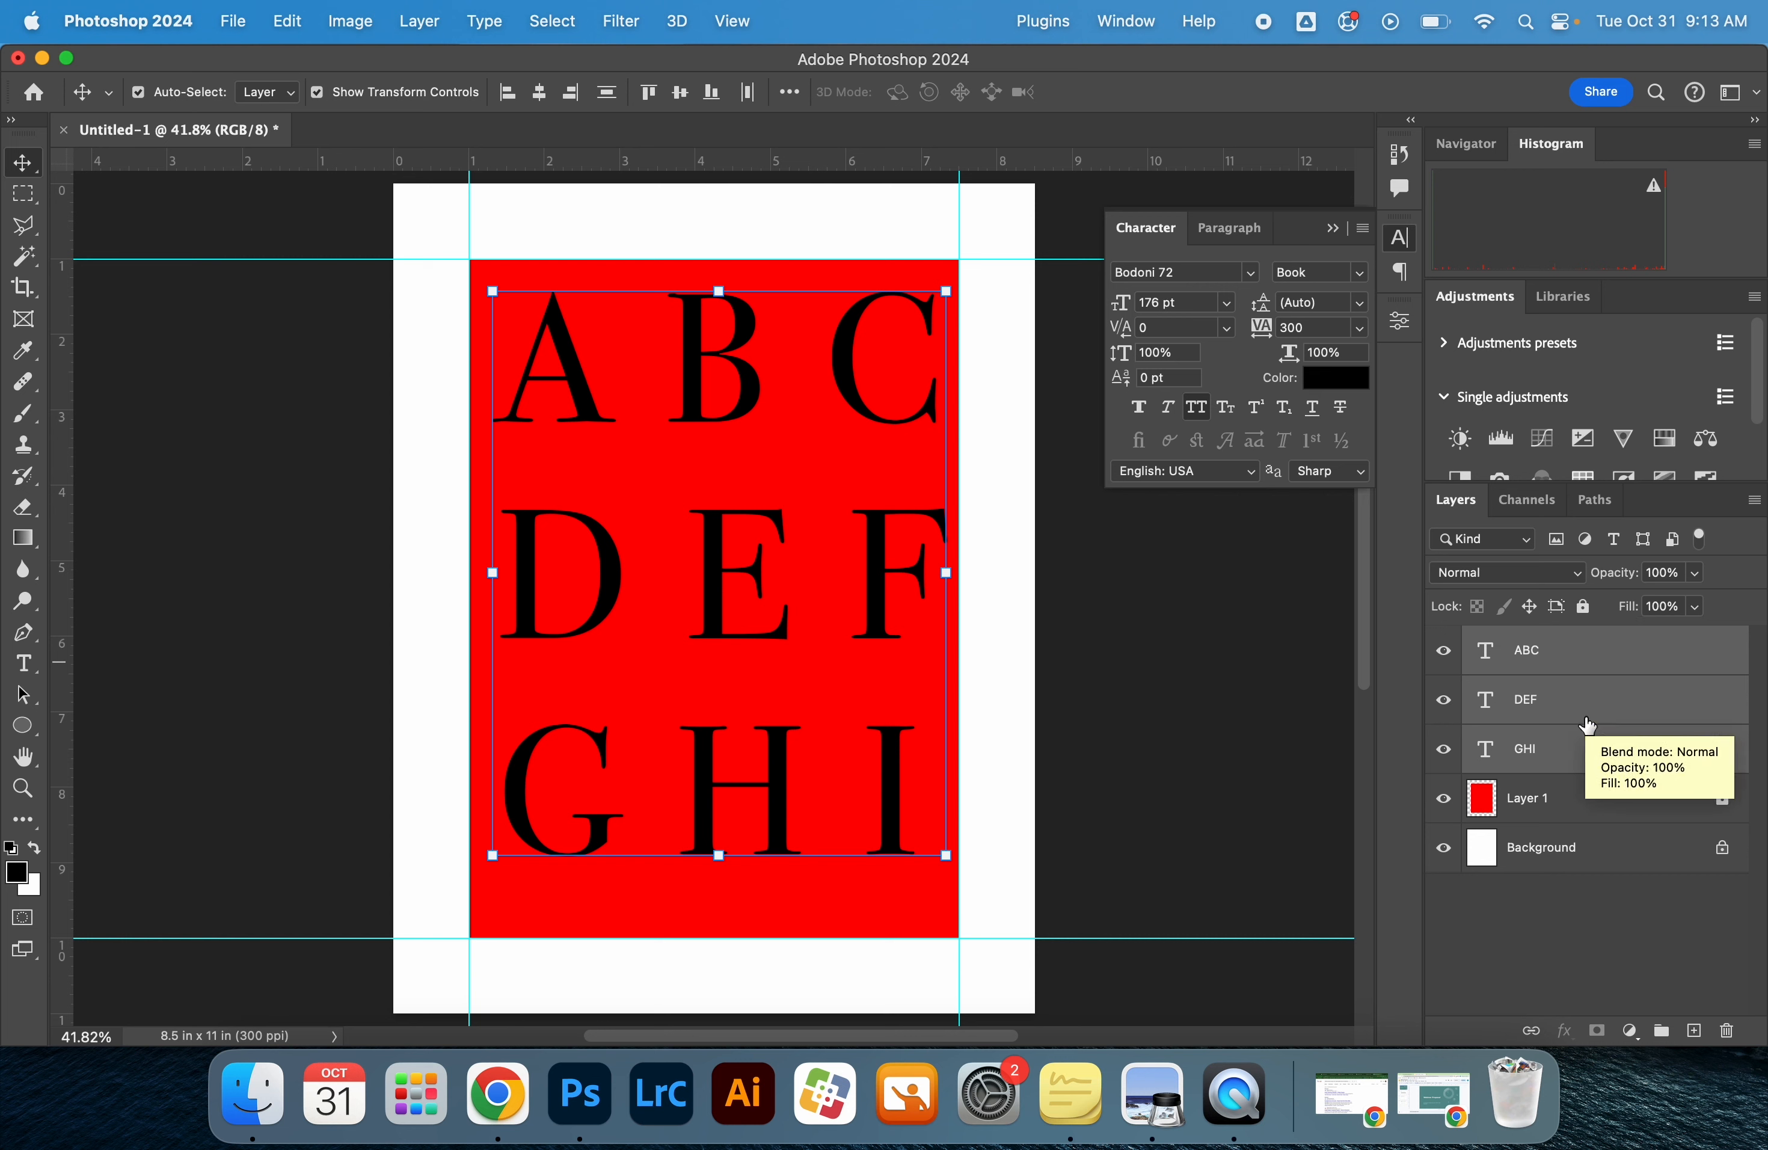
key("super+g")
double_click(1526, 640)
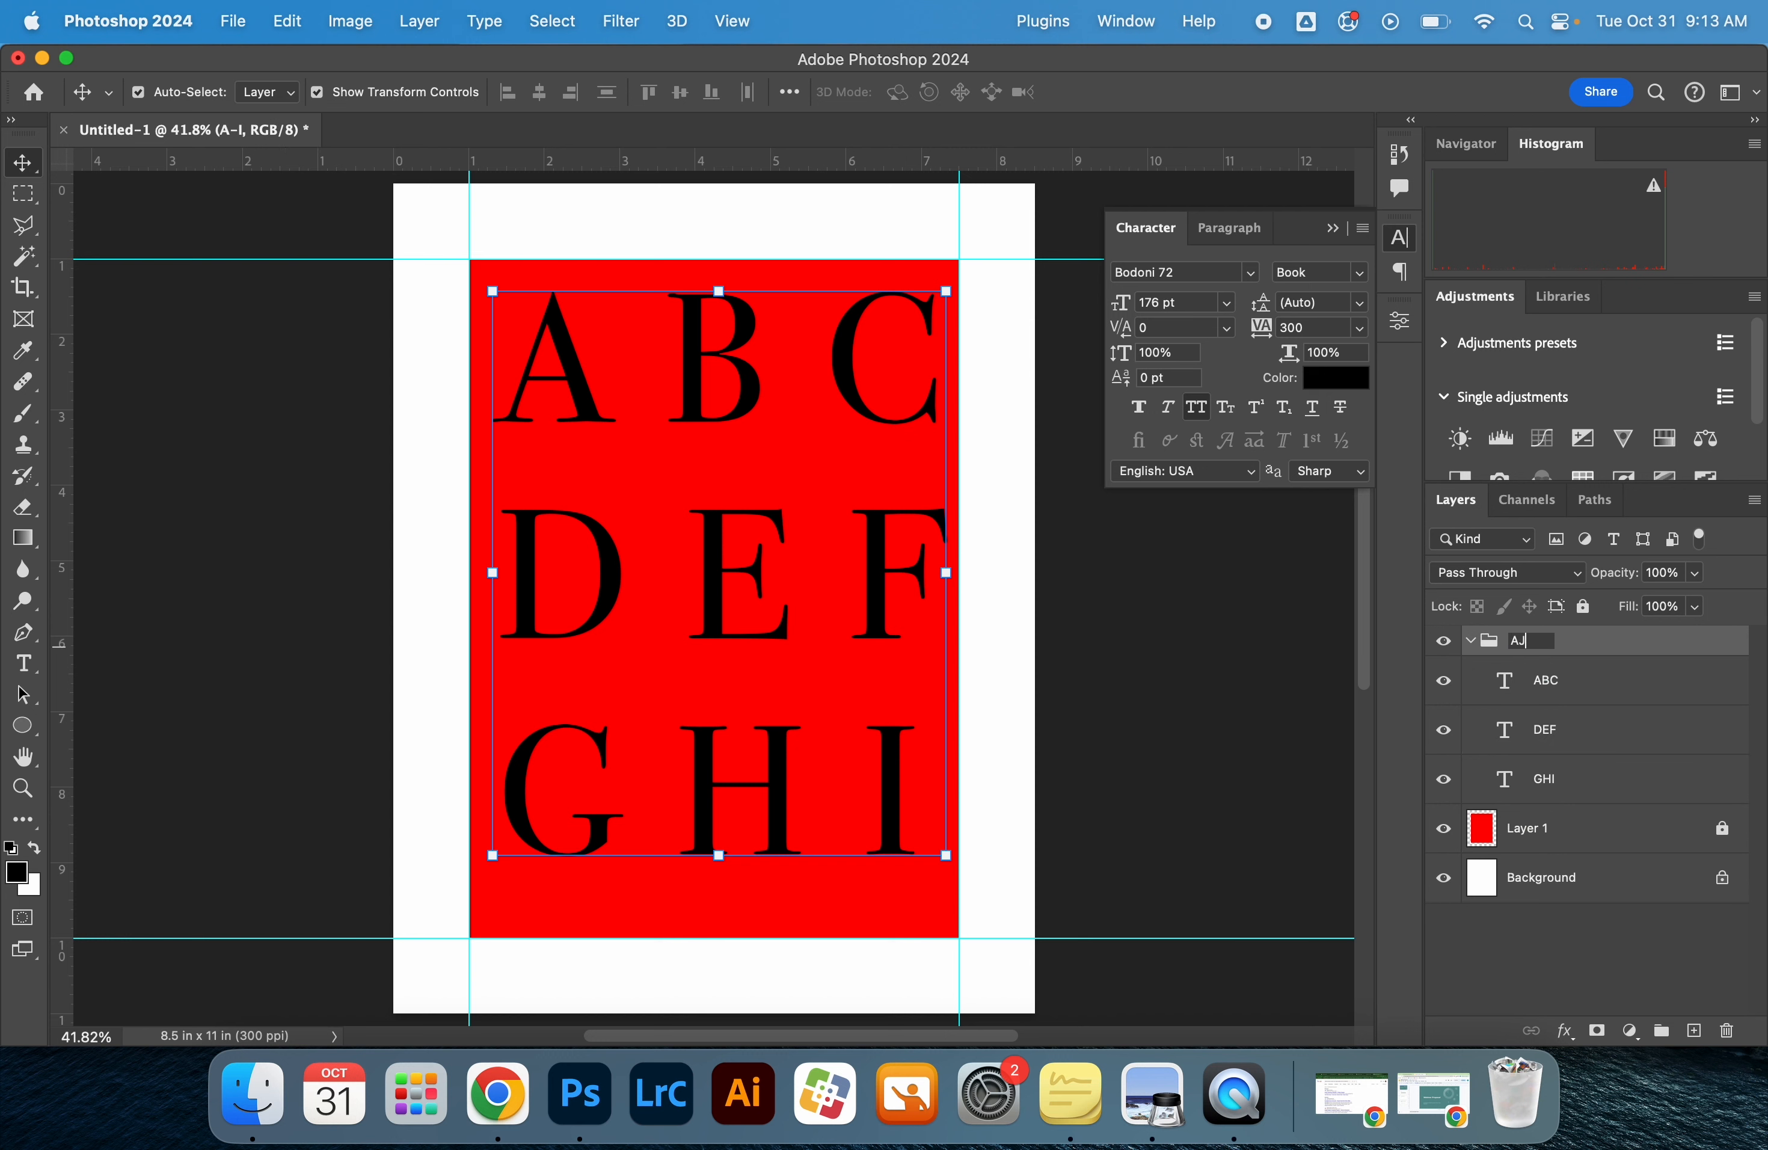
key("Return")
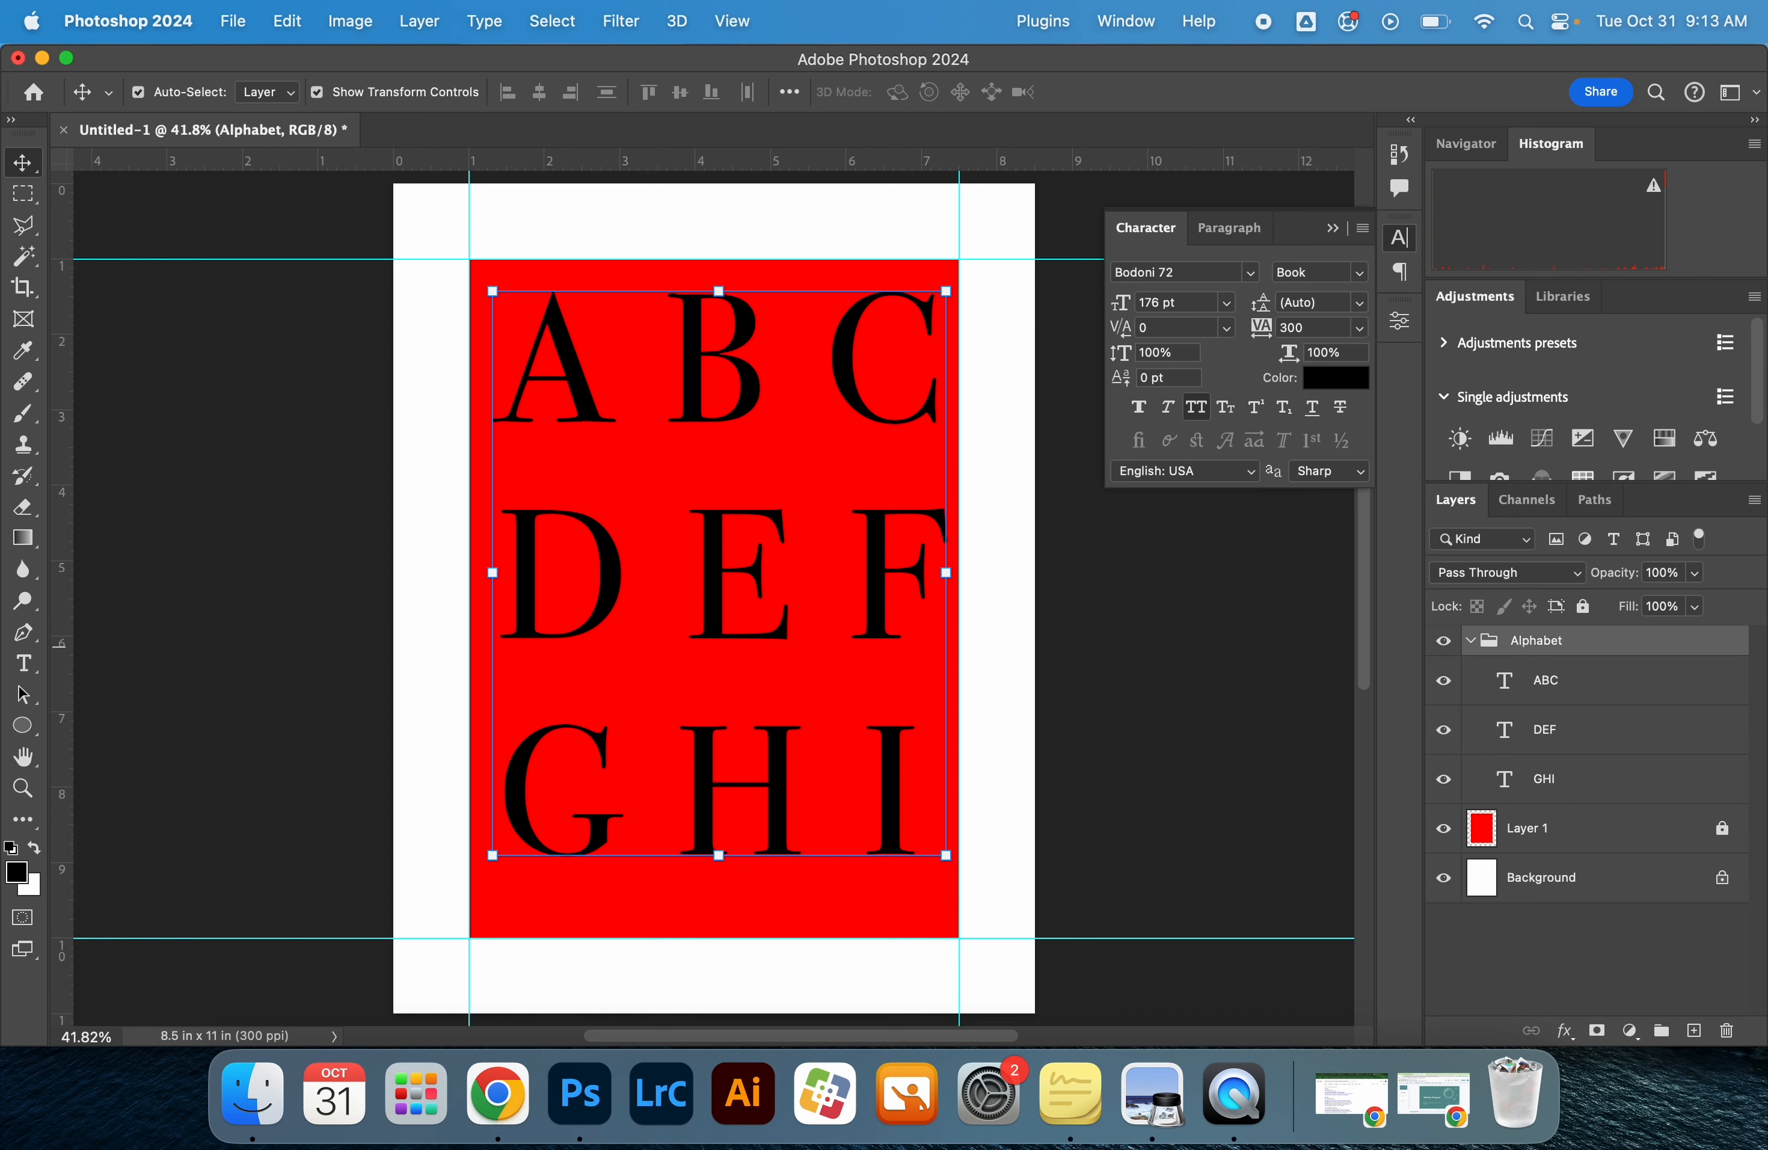
left_click(1463, 641)
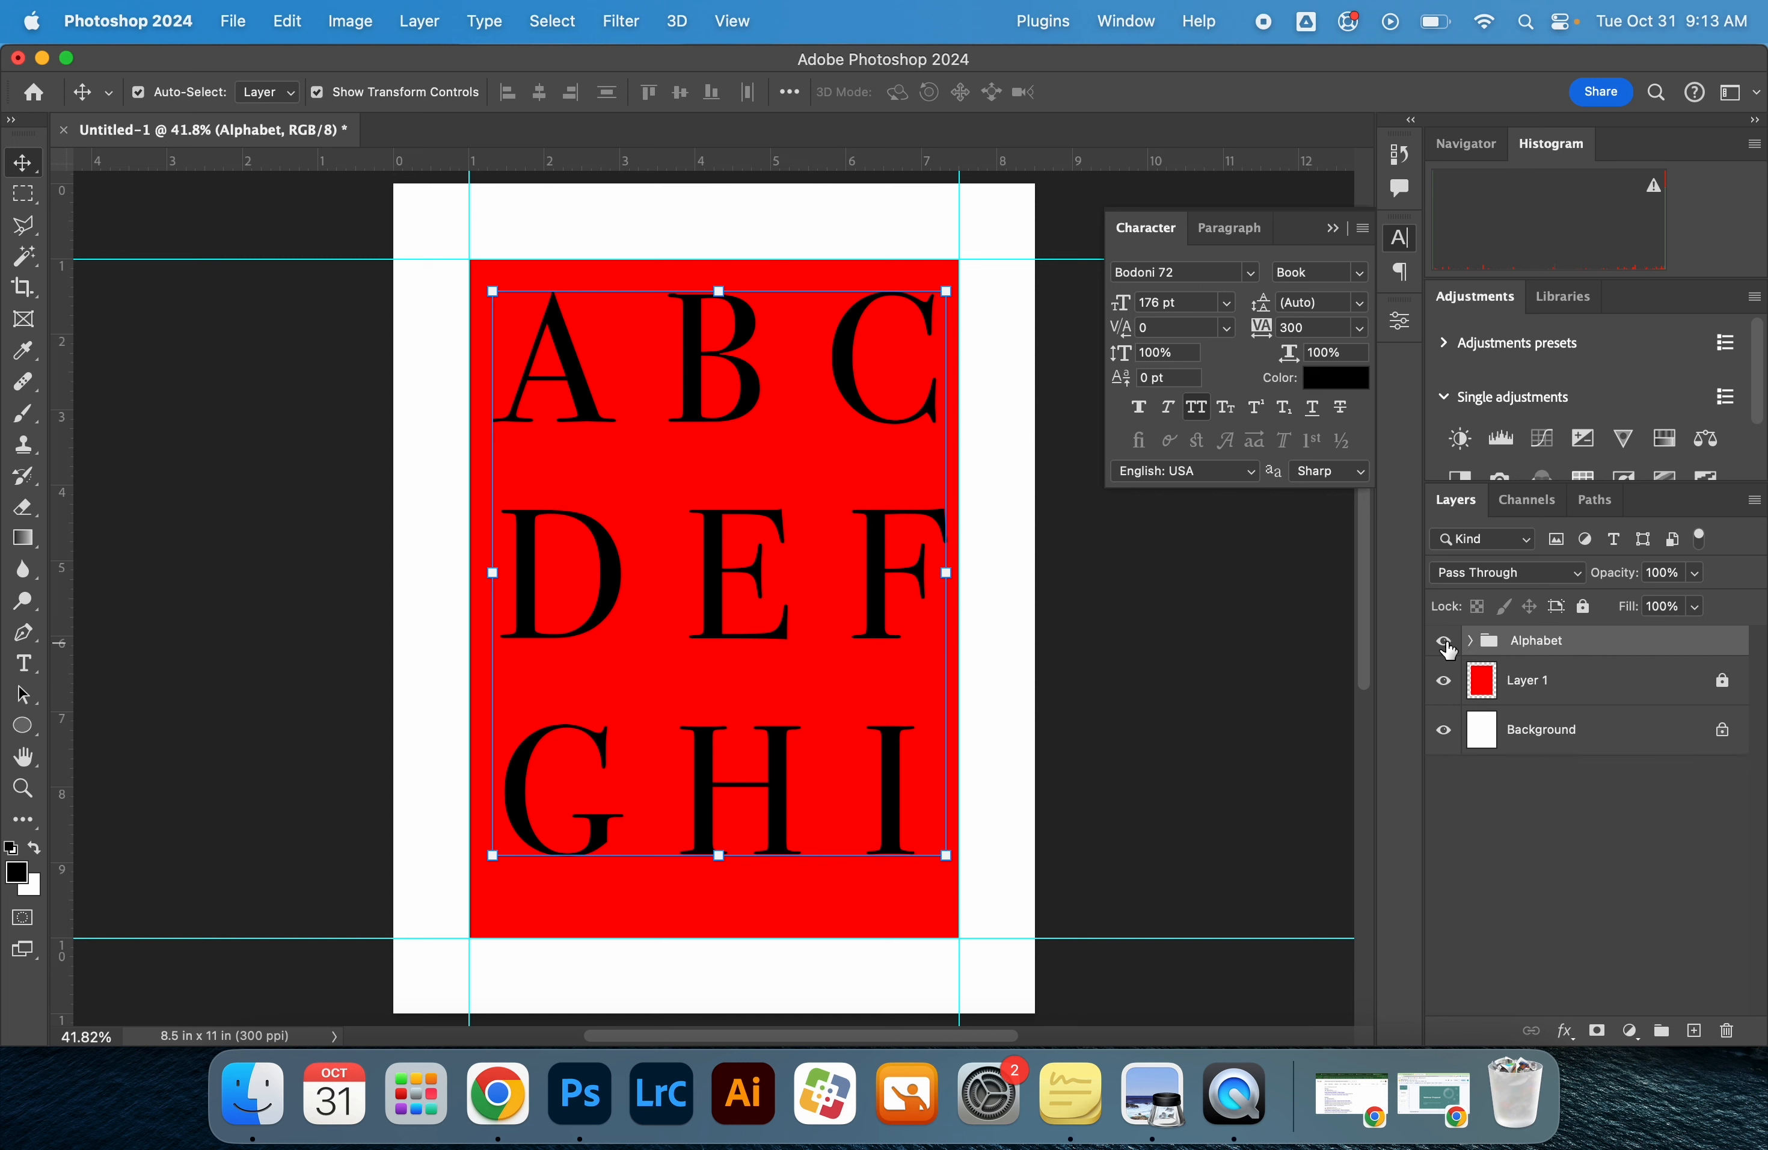
Check the contents of the Alphabet group and the red rectangle layer by hiding and showing each, leaving the group expanded
left_click(1444, 642)
left_click(1443, 642)
left_click(1443, 642)
left_click(1444, 642)
left_click(1445, 683)
left_click(1445, 682)
left_click(1446, 682)
left_click(1446, 683)
left_click(1469, 641)
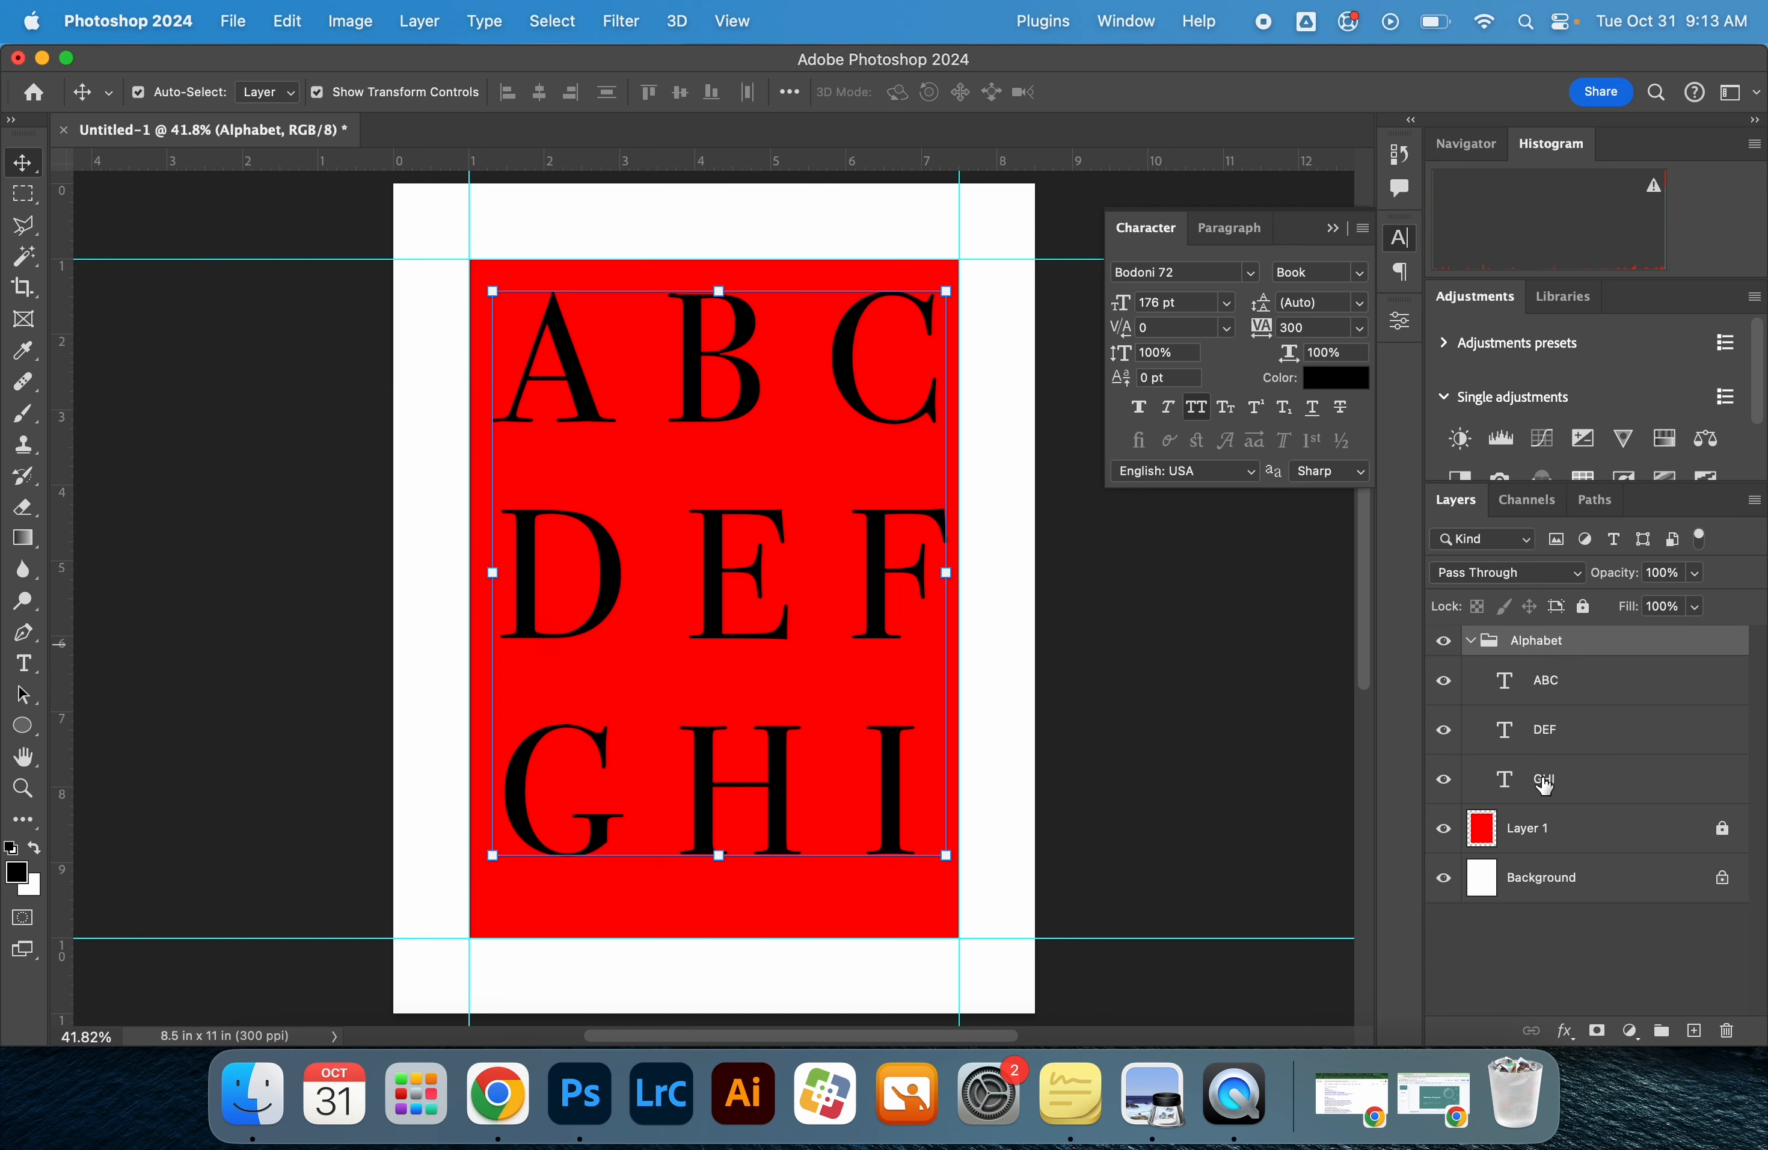
Switch to Preview to examine the overlapping letters on the reference poster, and return to Photoshop with no layer selected
left_click(1557, 968)
left_click(1602, 682)
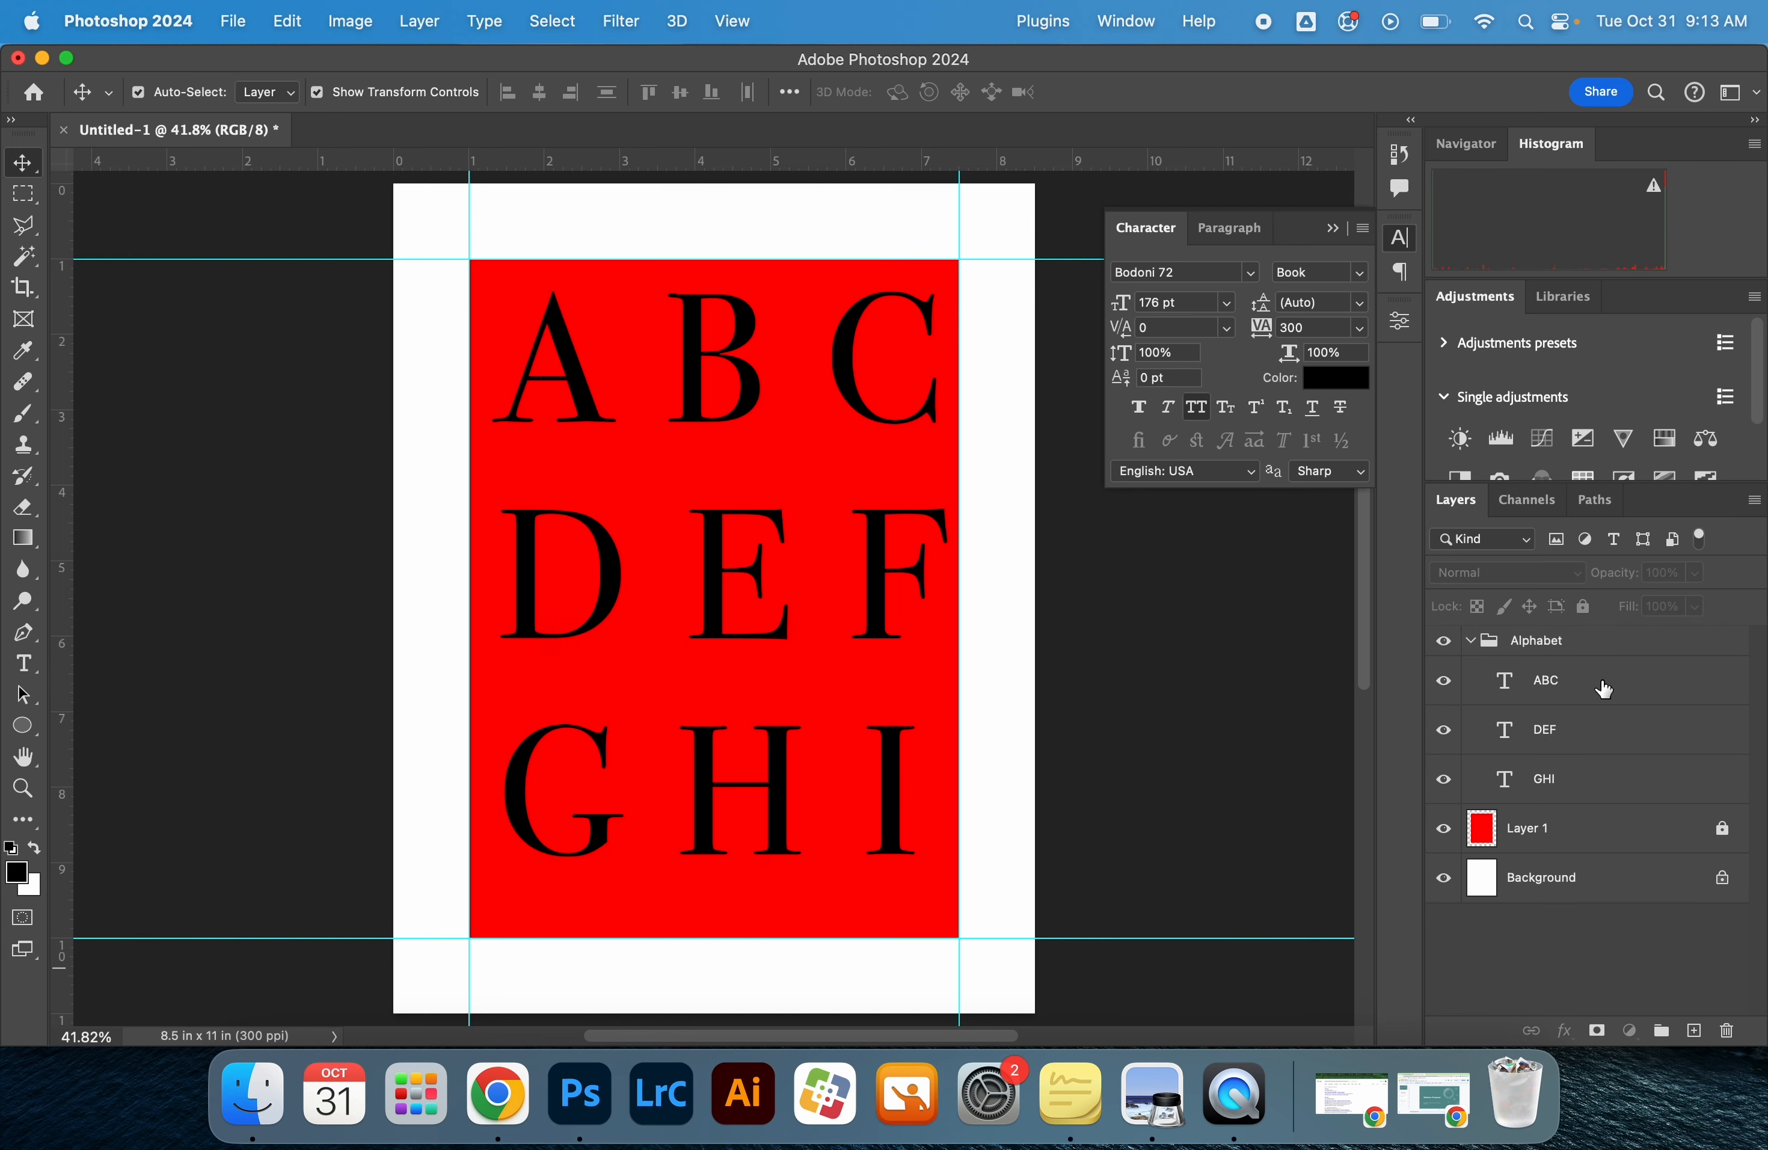
key("super+Tab")
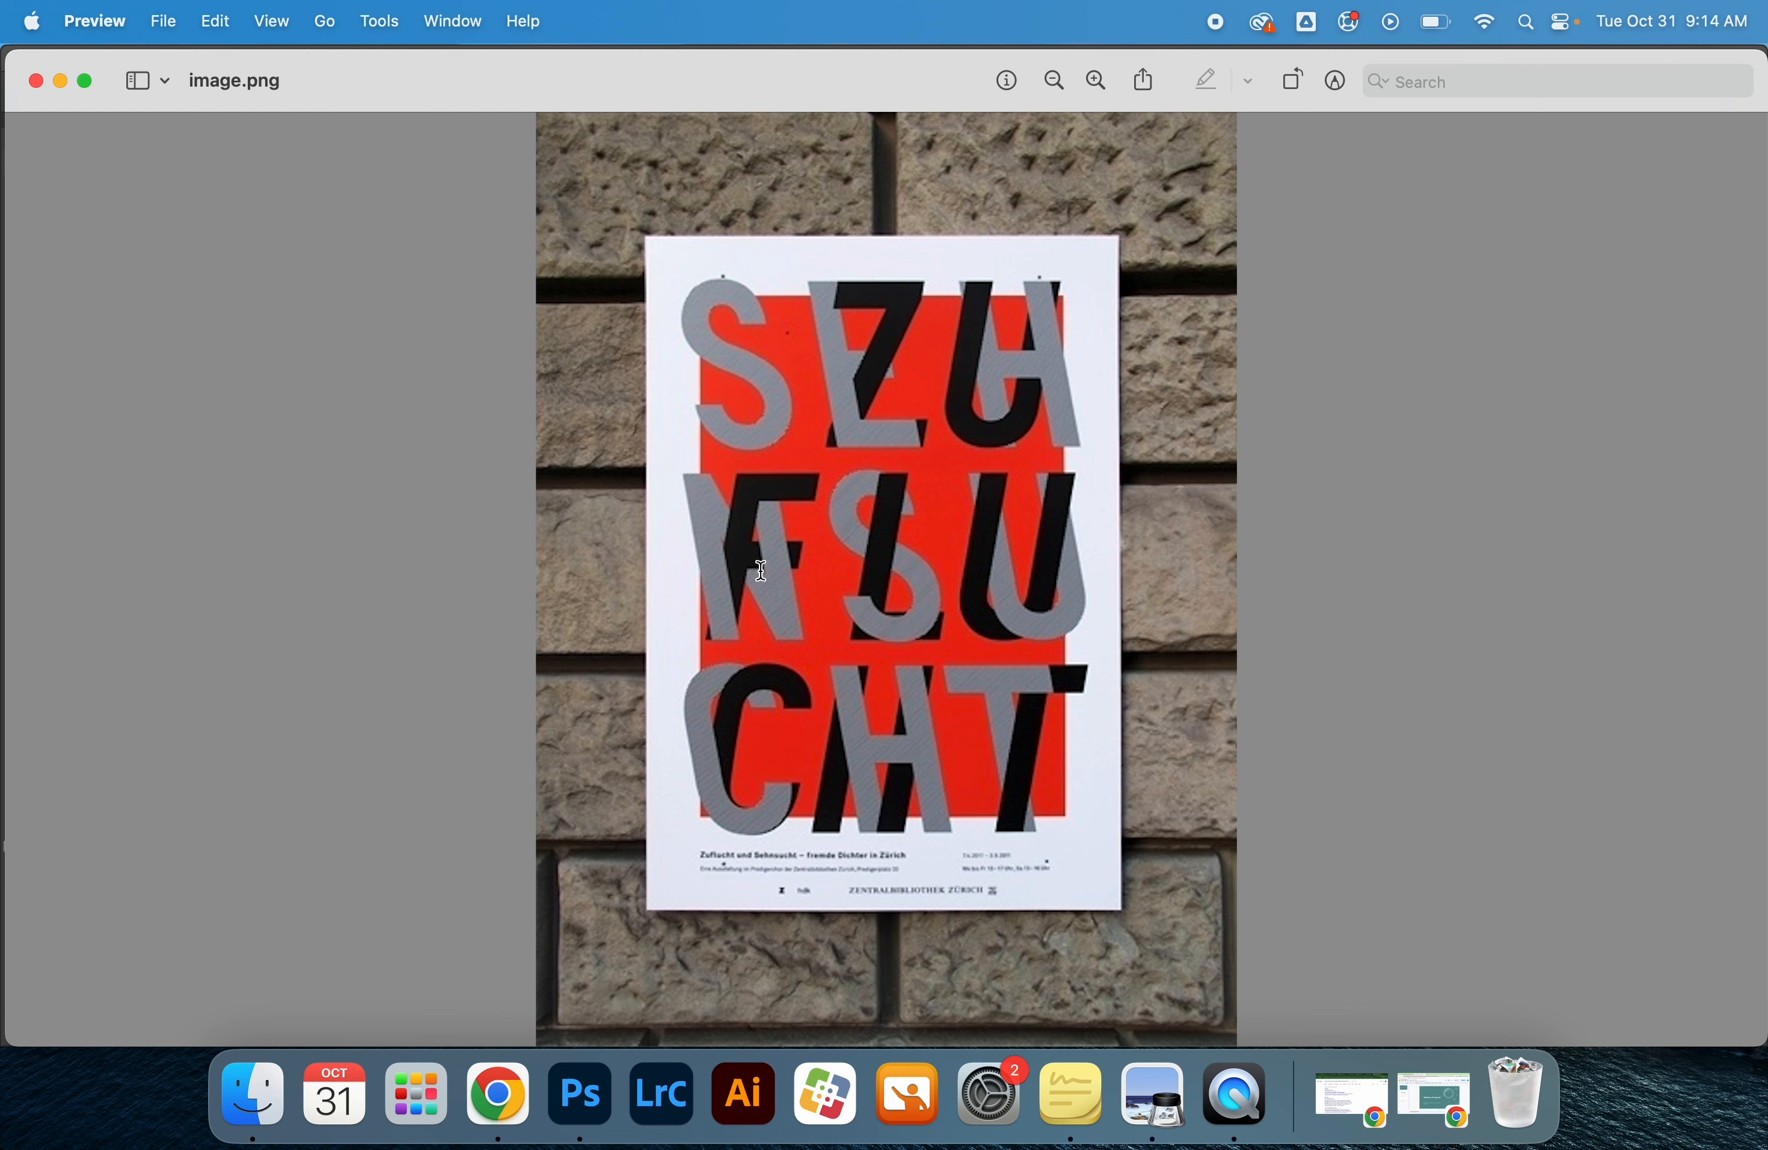
key("super+Tab")
left_click(1604, 959)
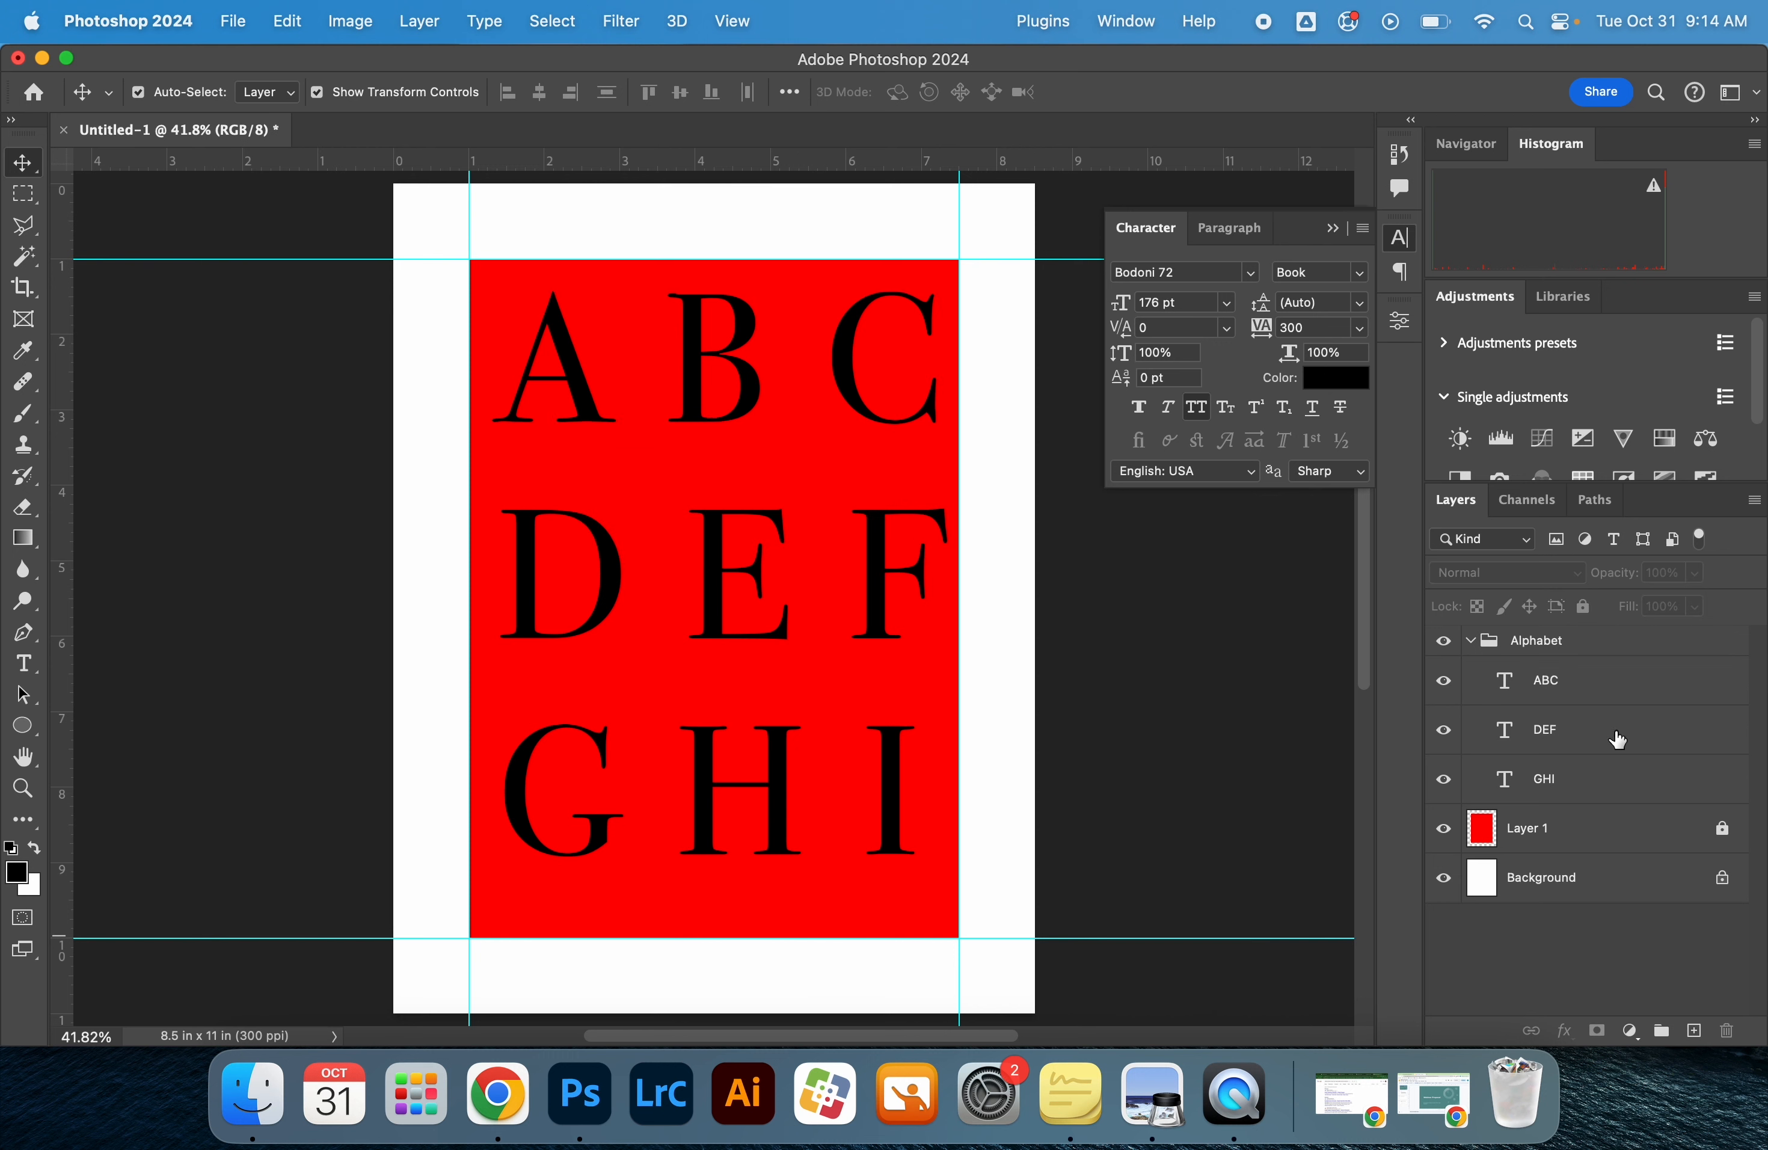
Duplicate the ABC text layer and replace the copy's text with "JK"
left_click(1610, 695)
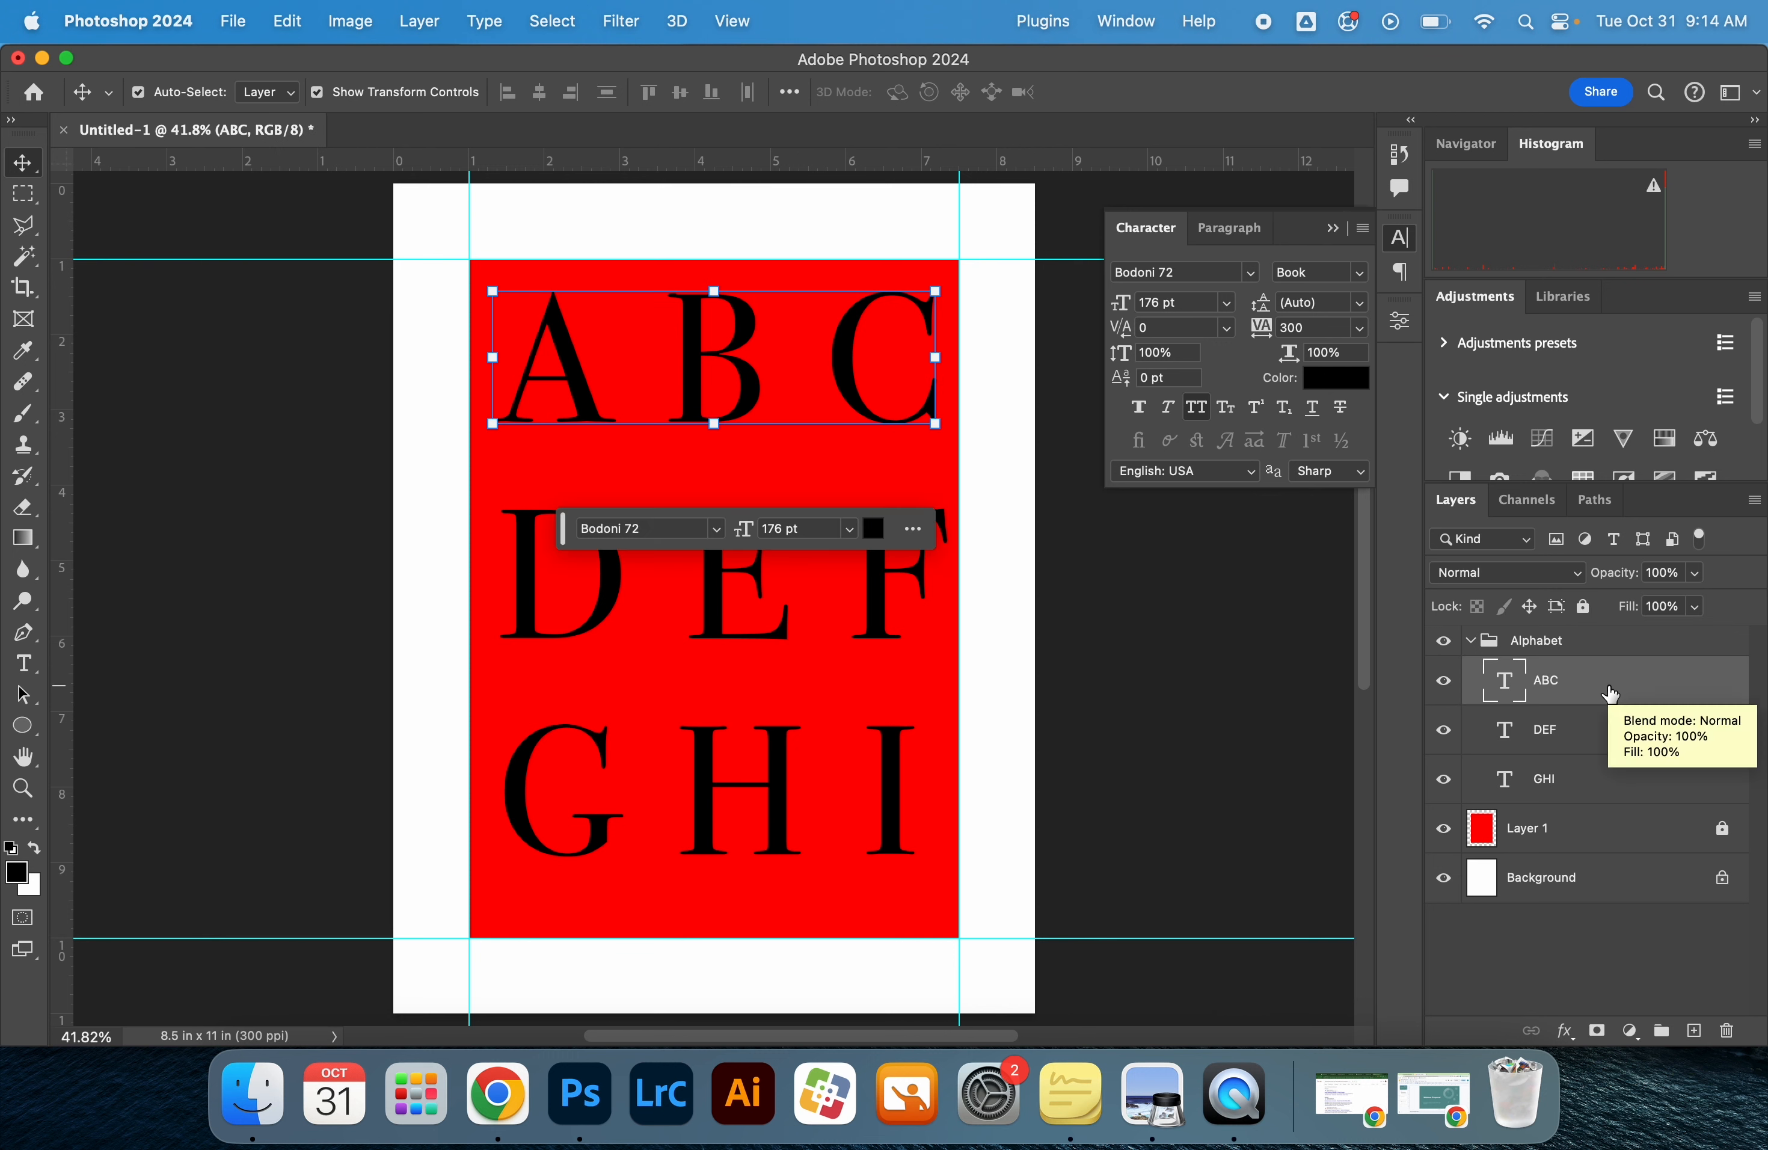
key("super")
key("super+j")
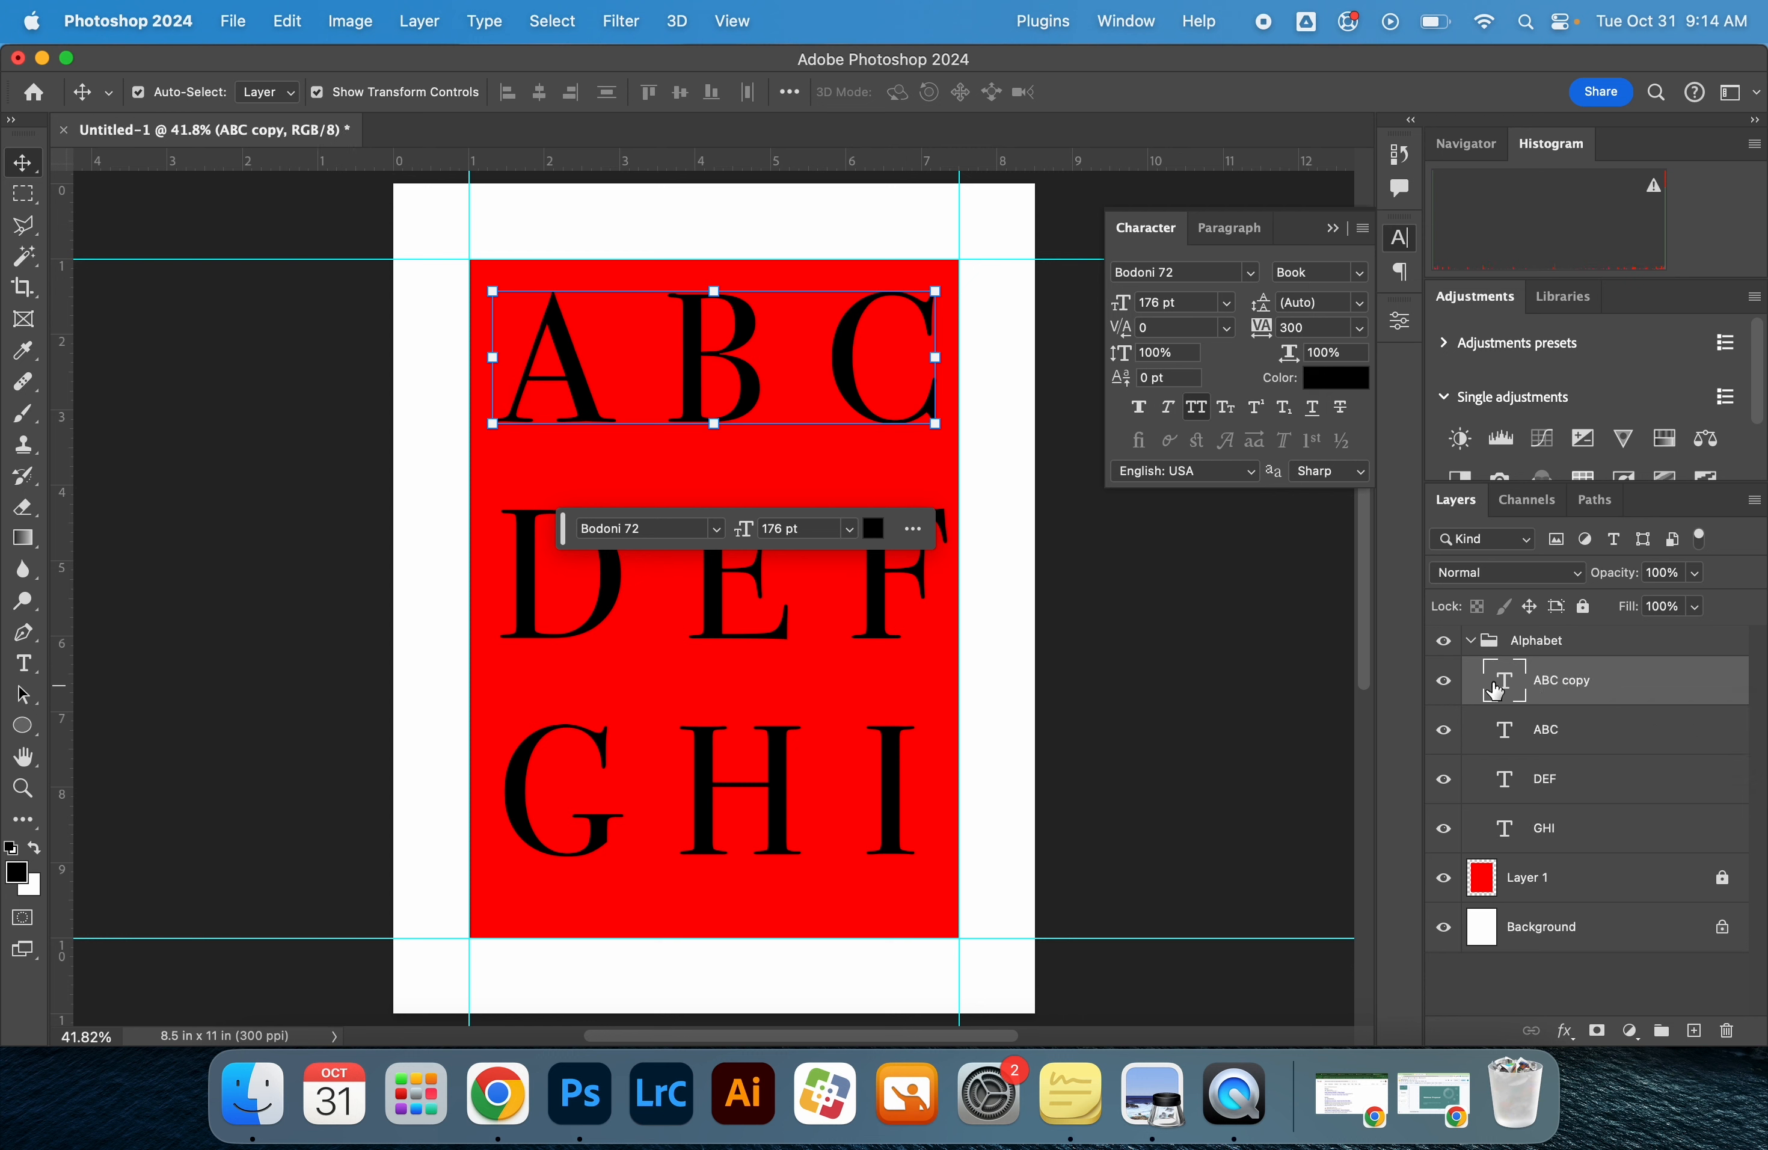
left_click(1684, 734)
left_click(1627, 687)
key("t")
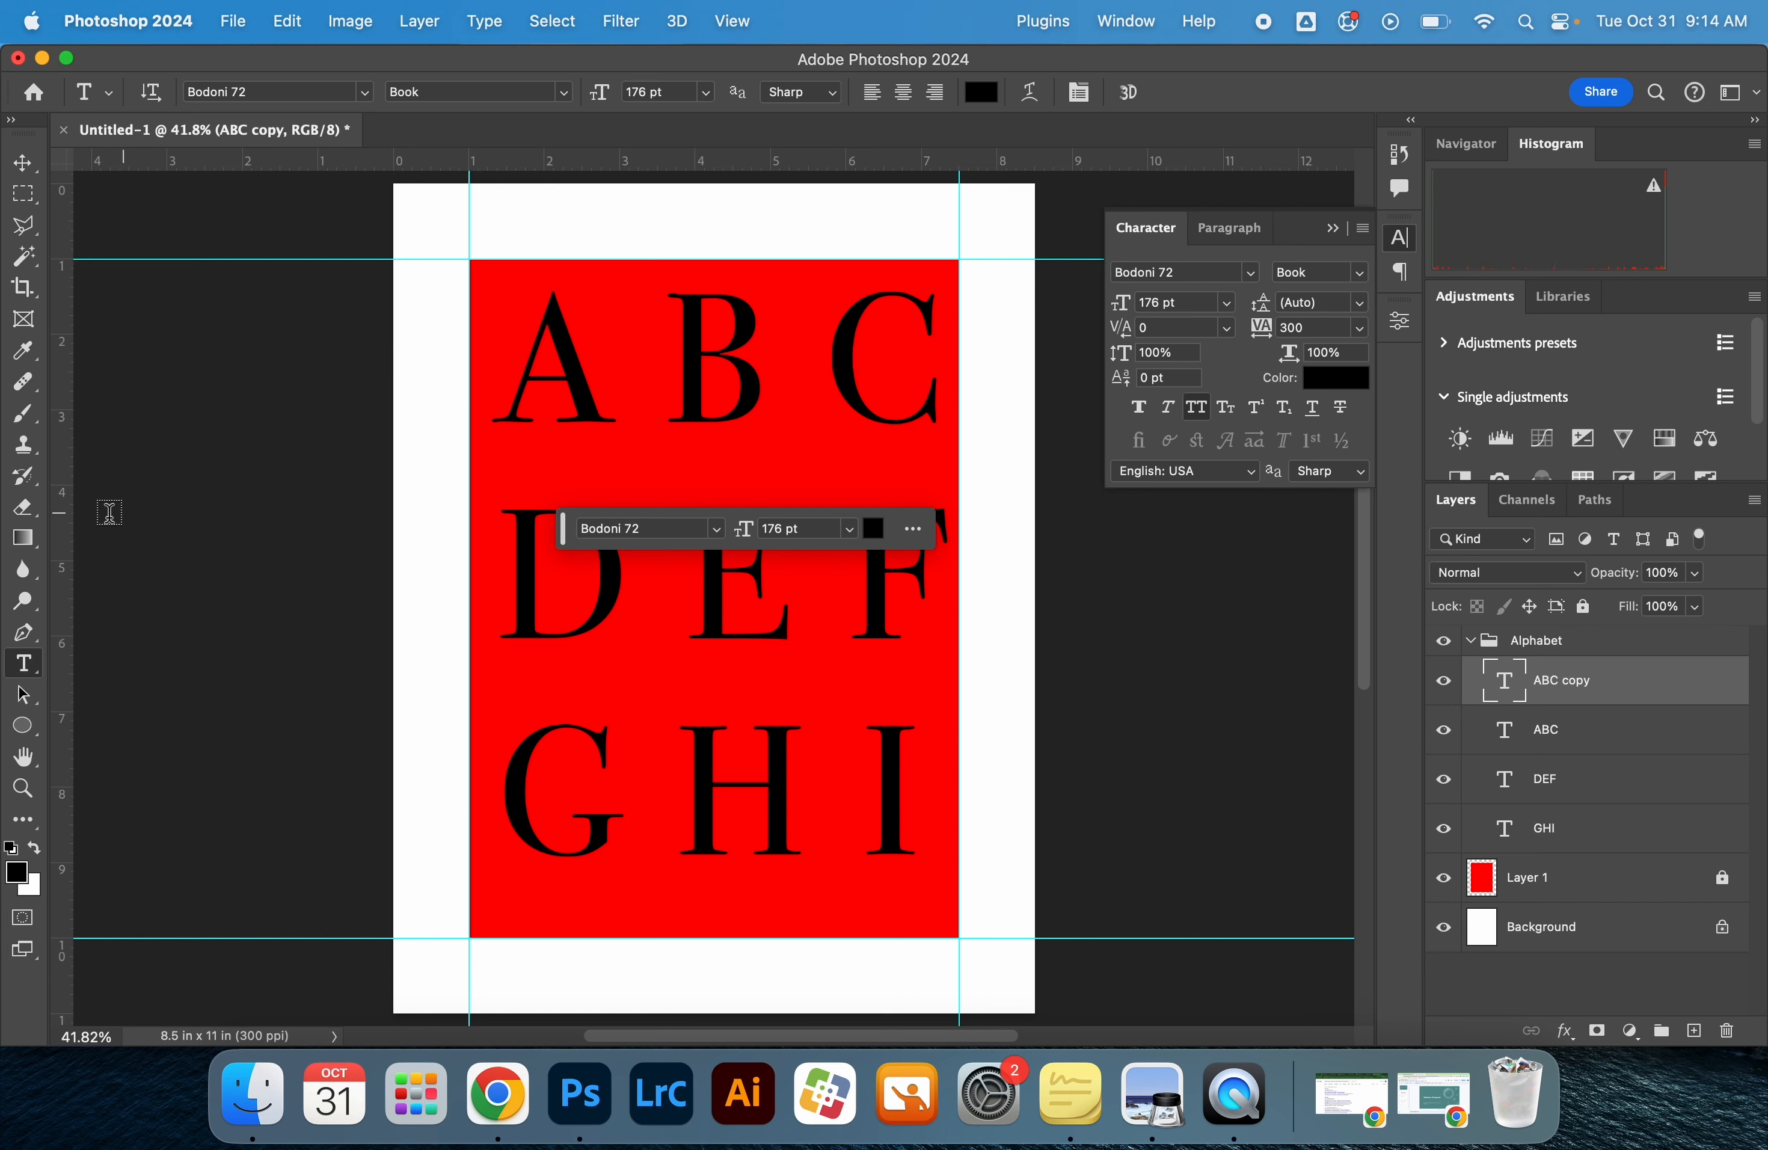
triple_click(705, 336)
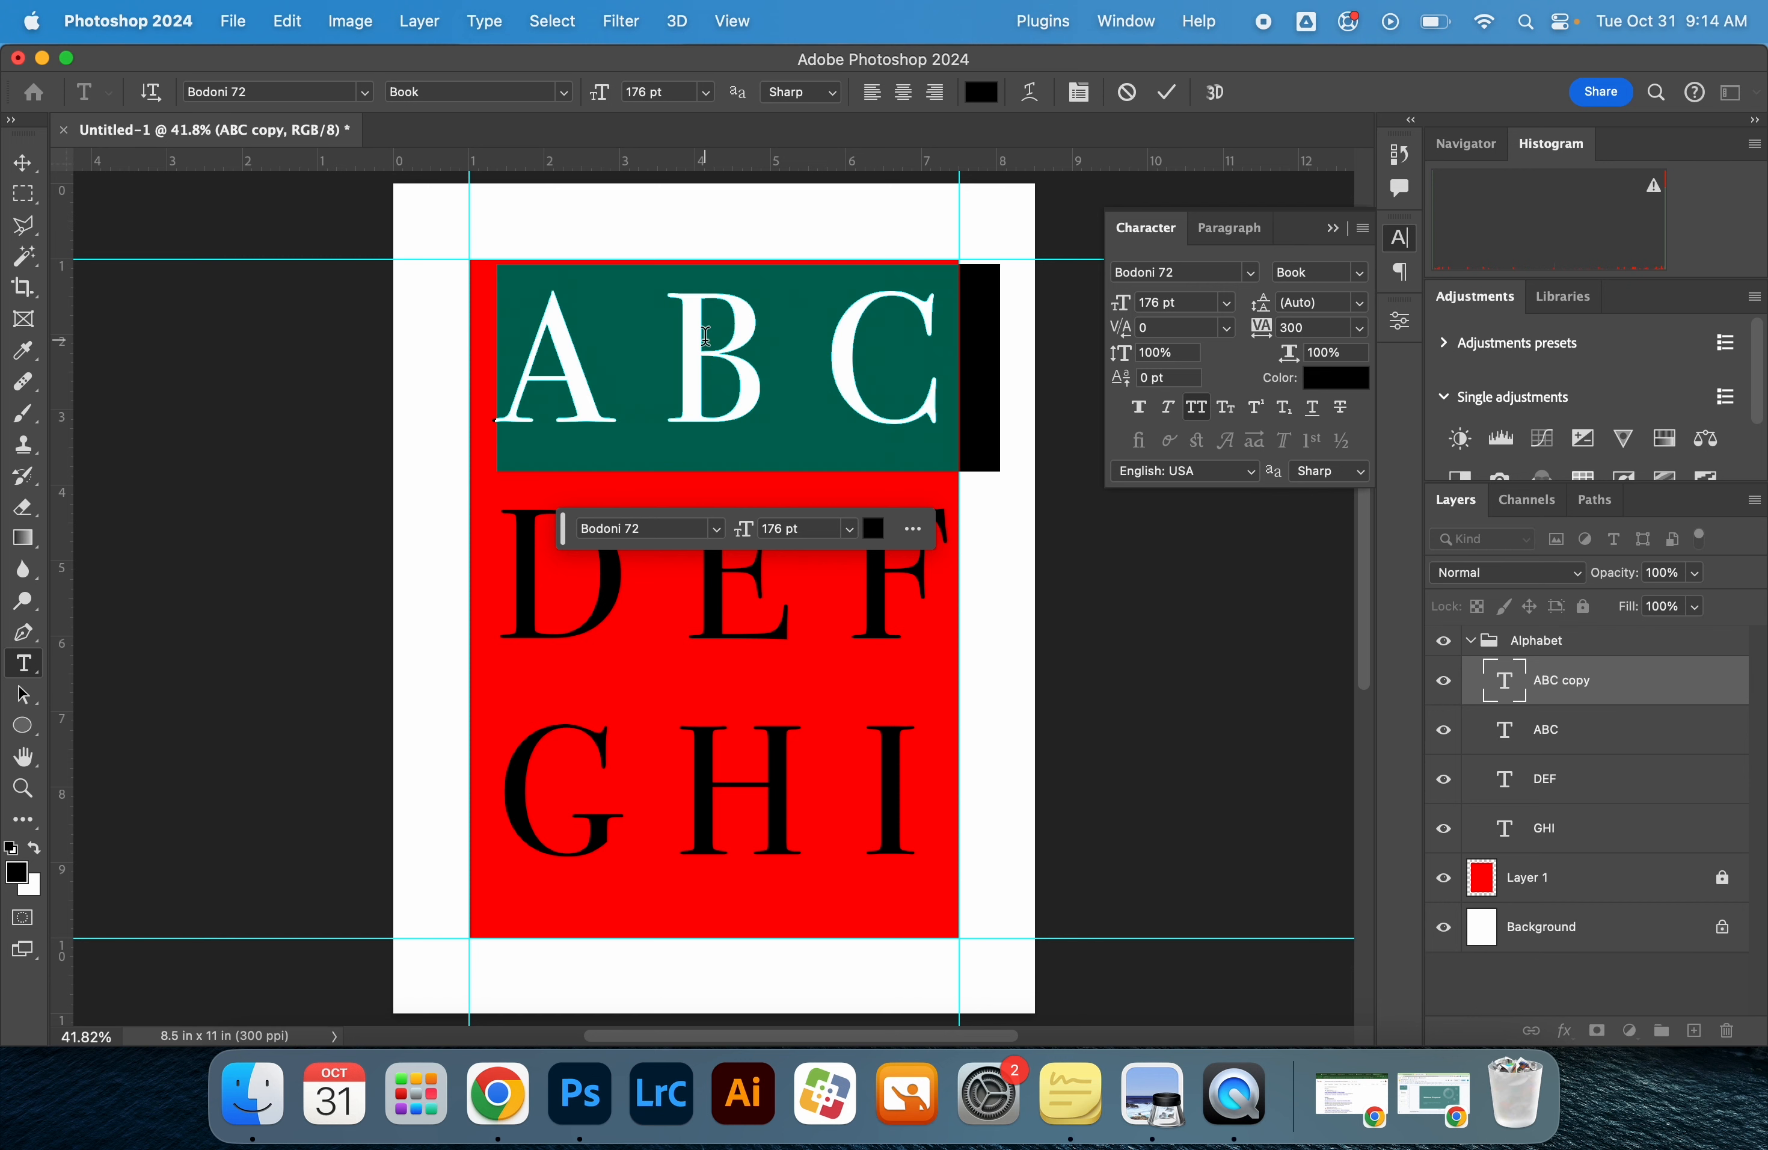
type("JK")
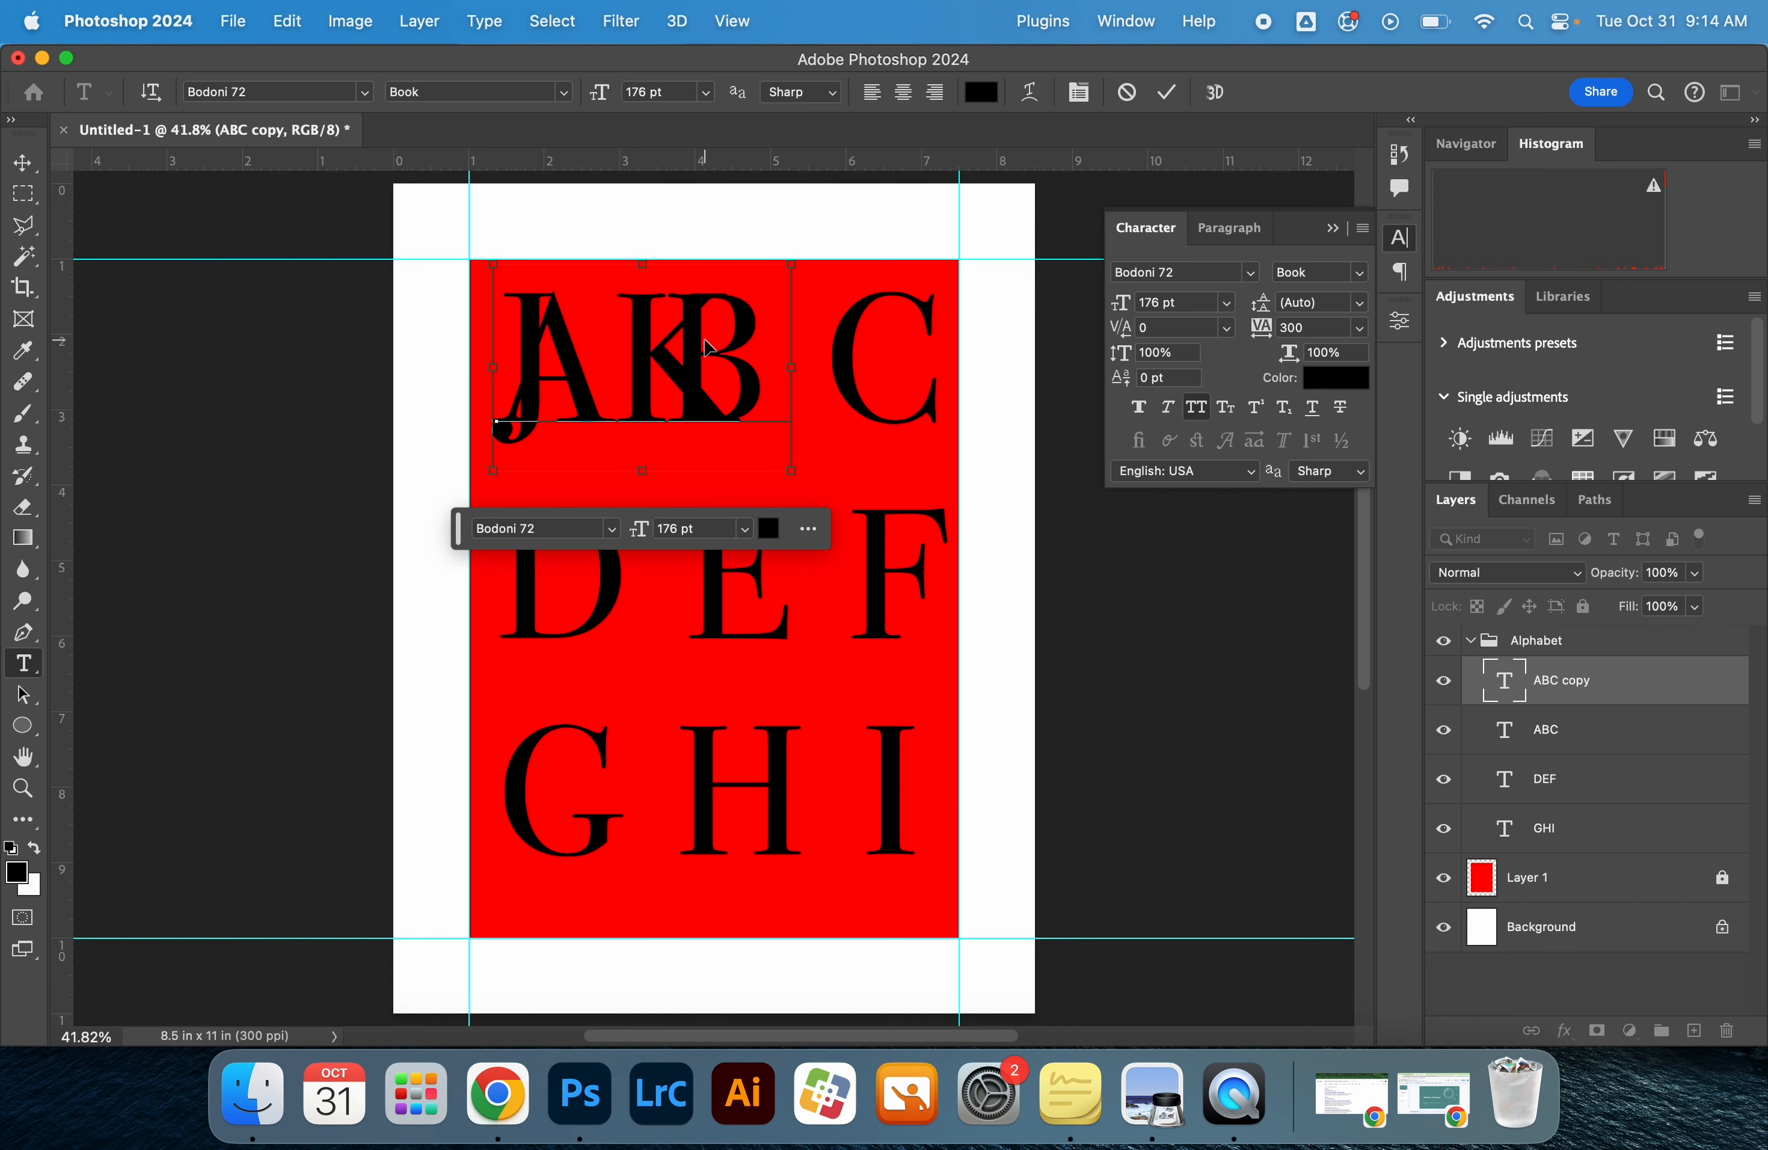
Change the JK text color to mid grey, 7c7c7c, and deselect the layer
double_click(705, 336)
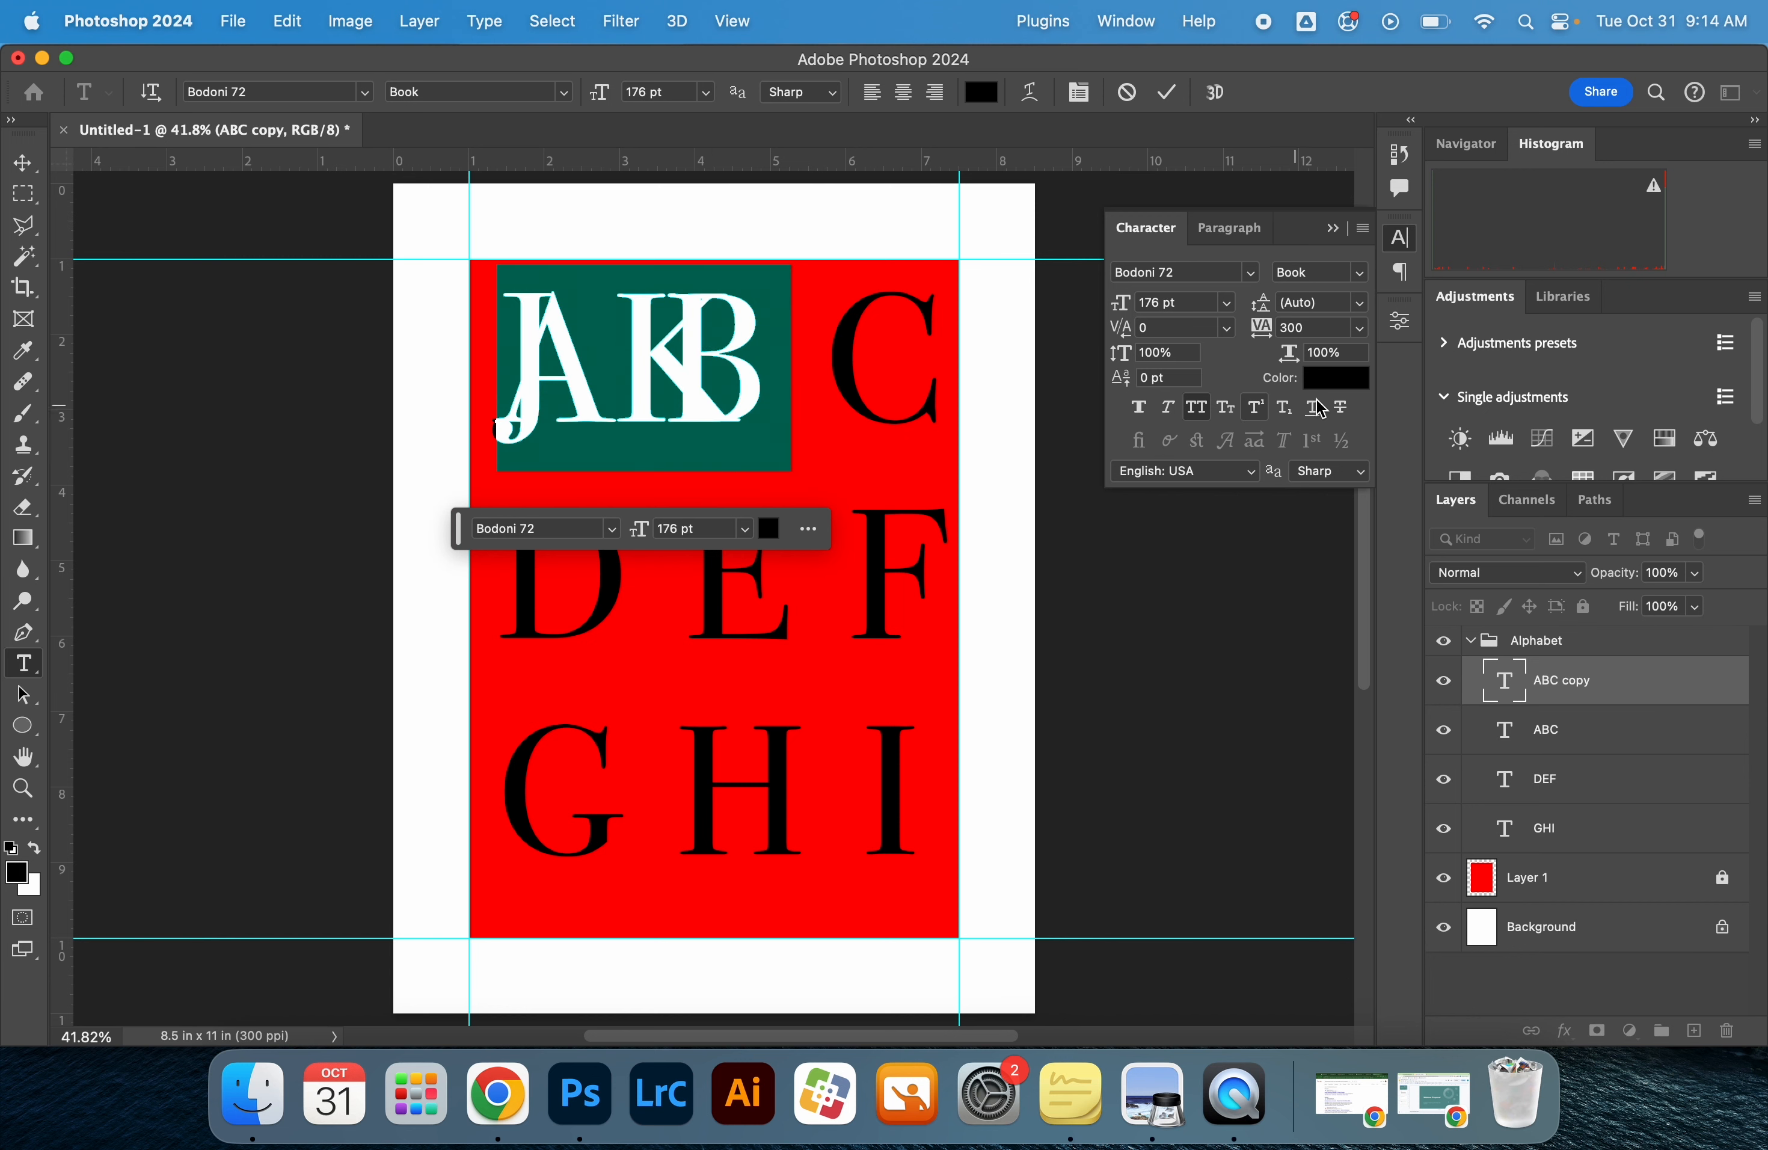
left_click(1340, 383)
left_click_drag(815, 464, 538, 532)
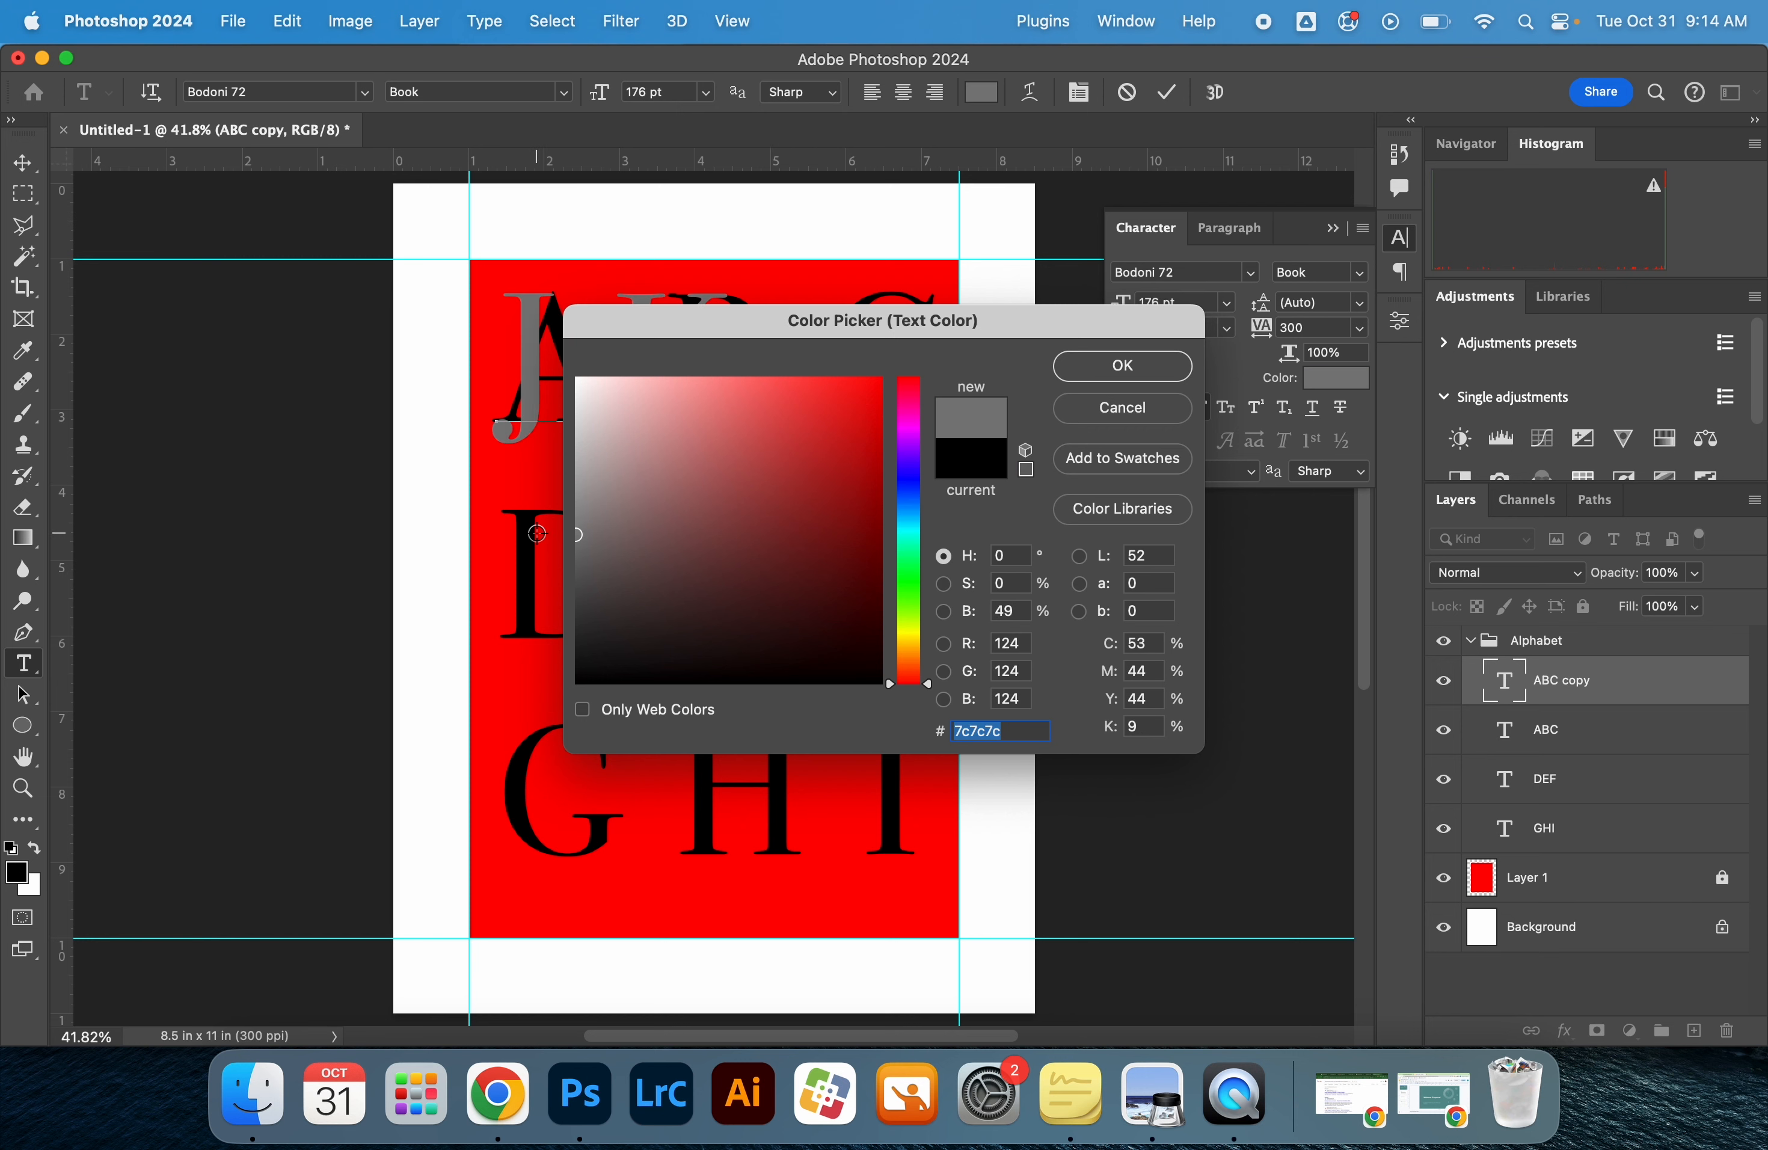
left_click(1075, 365)
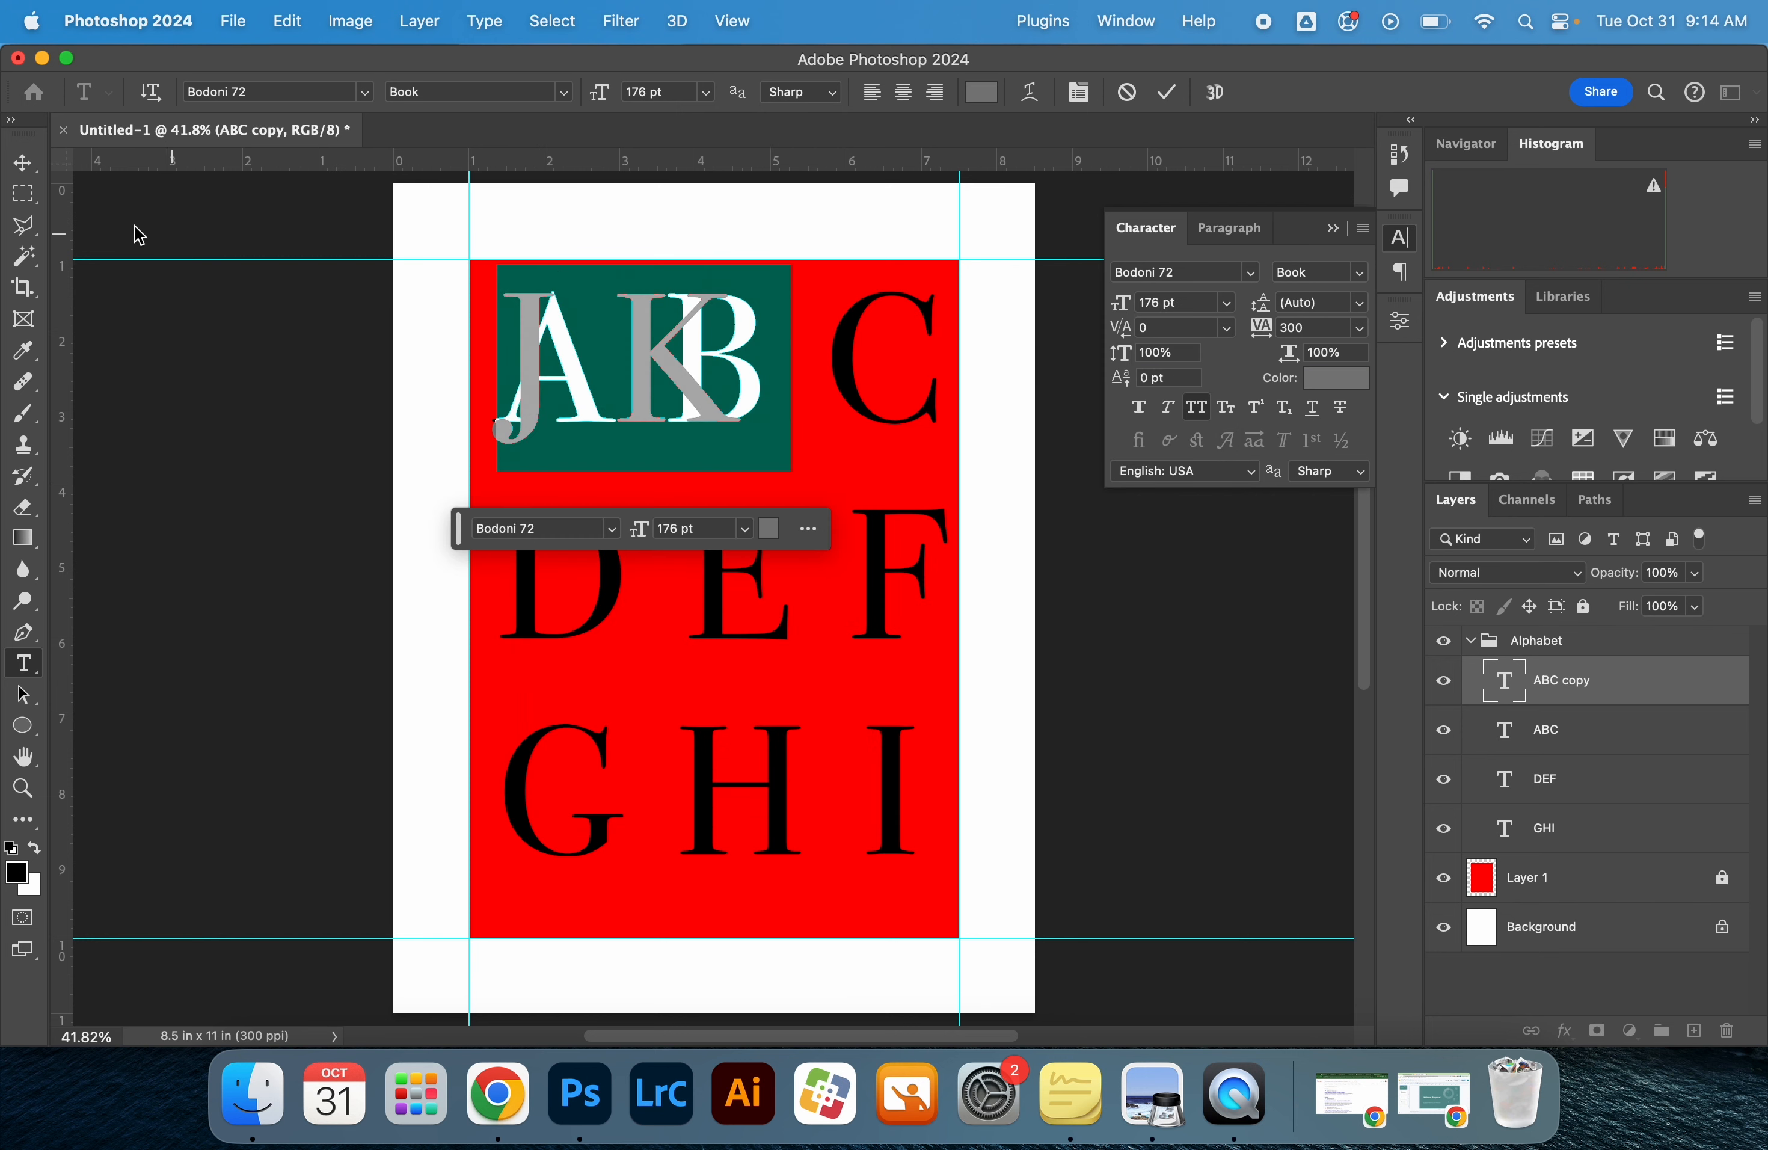
left_click(33, 163)
left_click(310, 377)
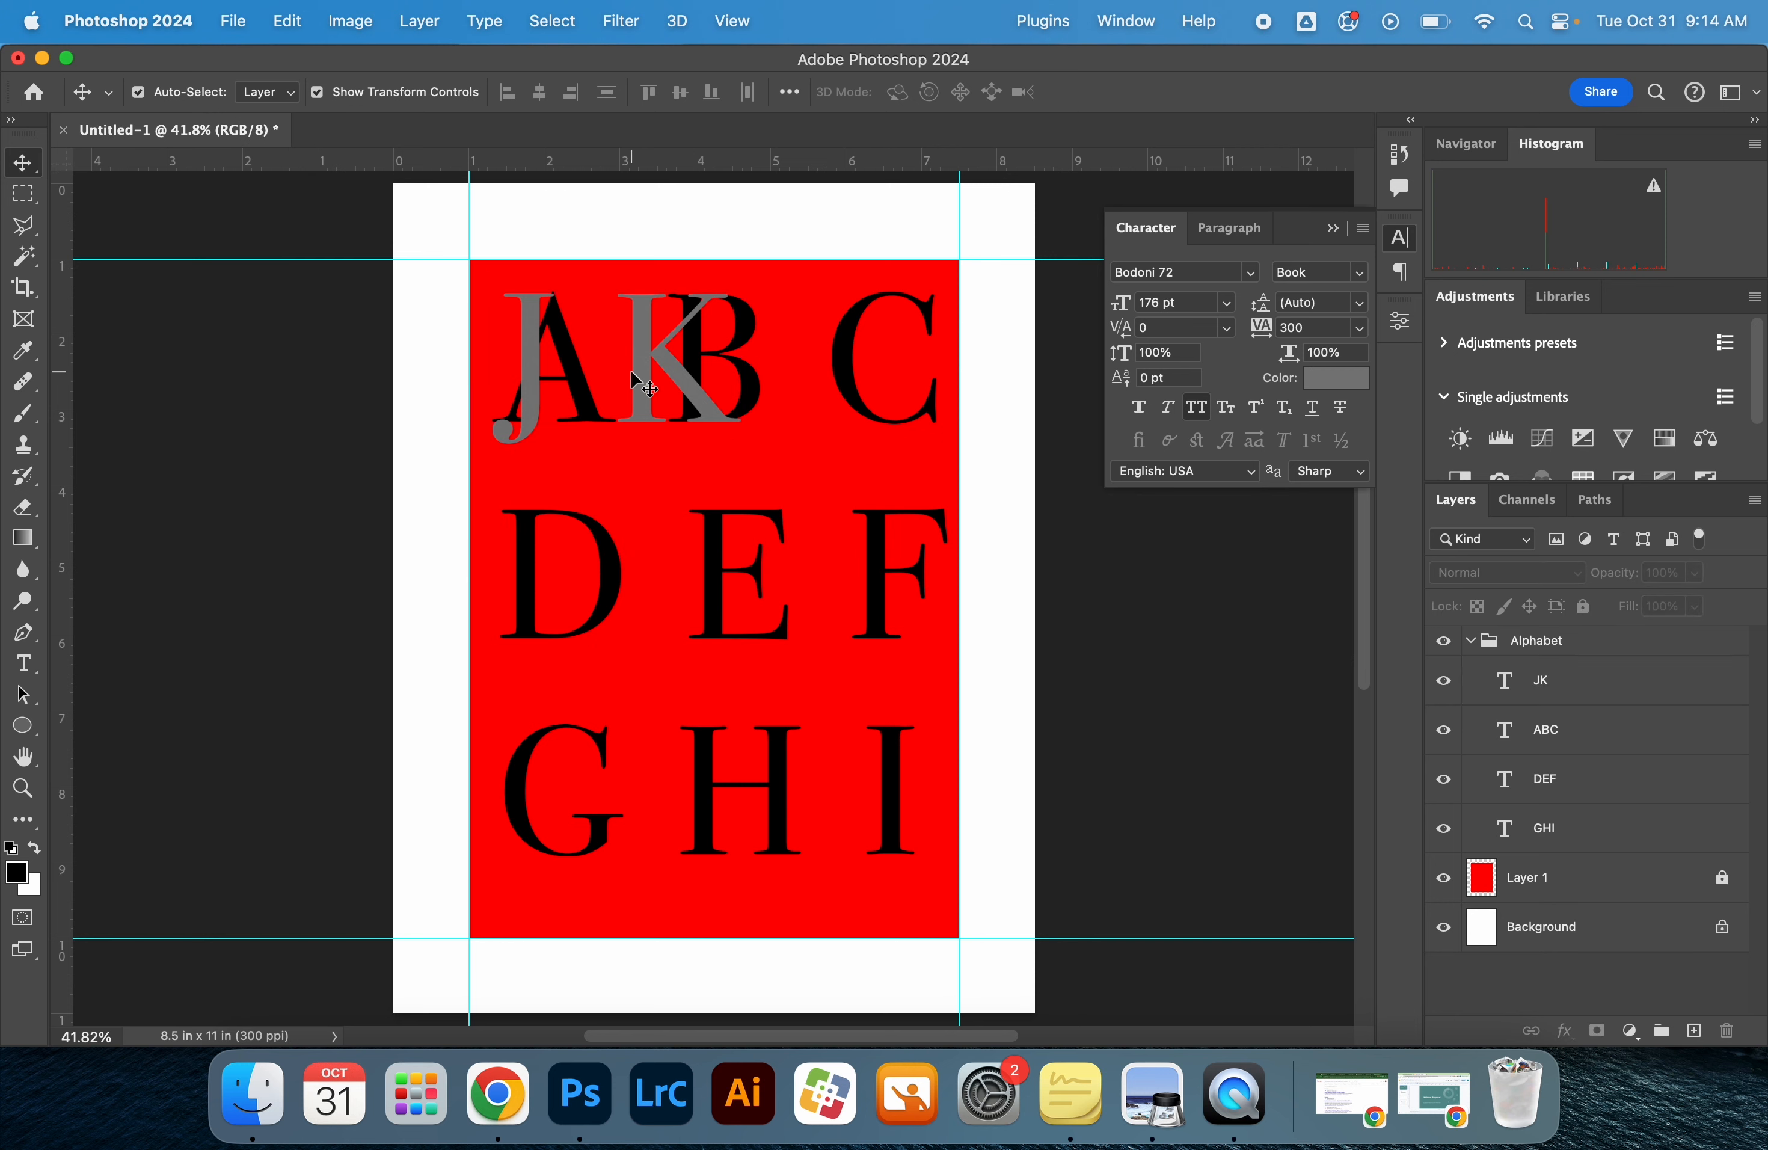
Move the grey JK text over the letters B and C, and compare the overlap with the reference poster
left_click_drag(630, 377, 835, 376)
key("super+Tab")
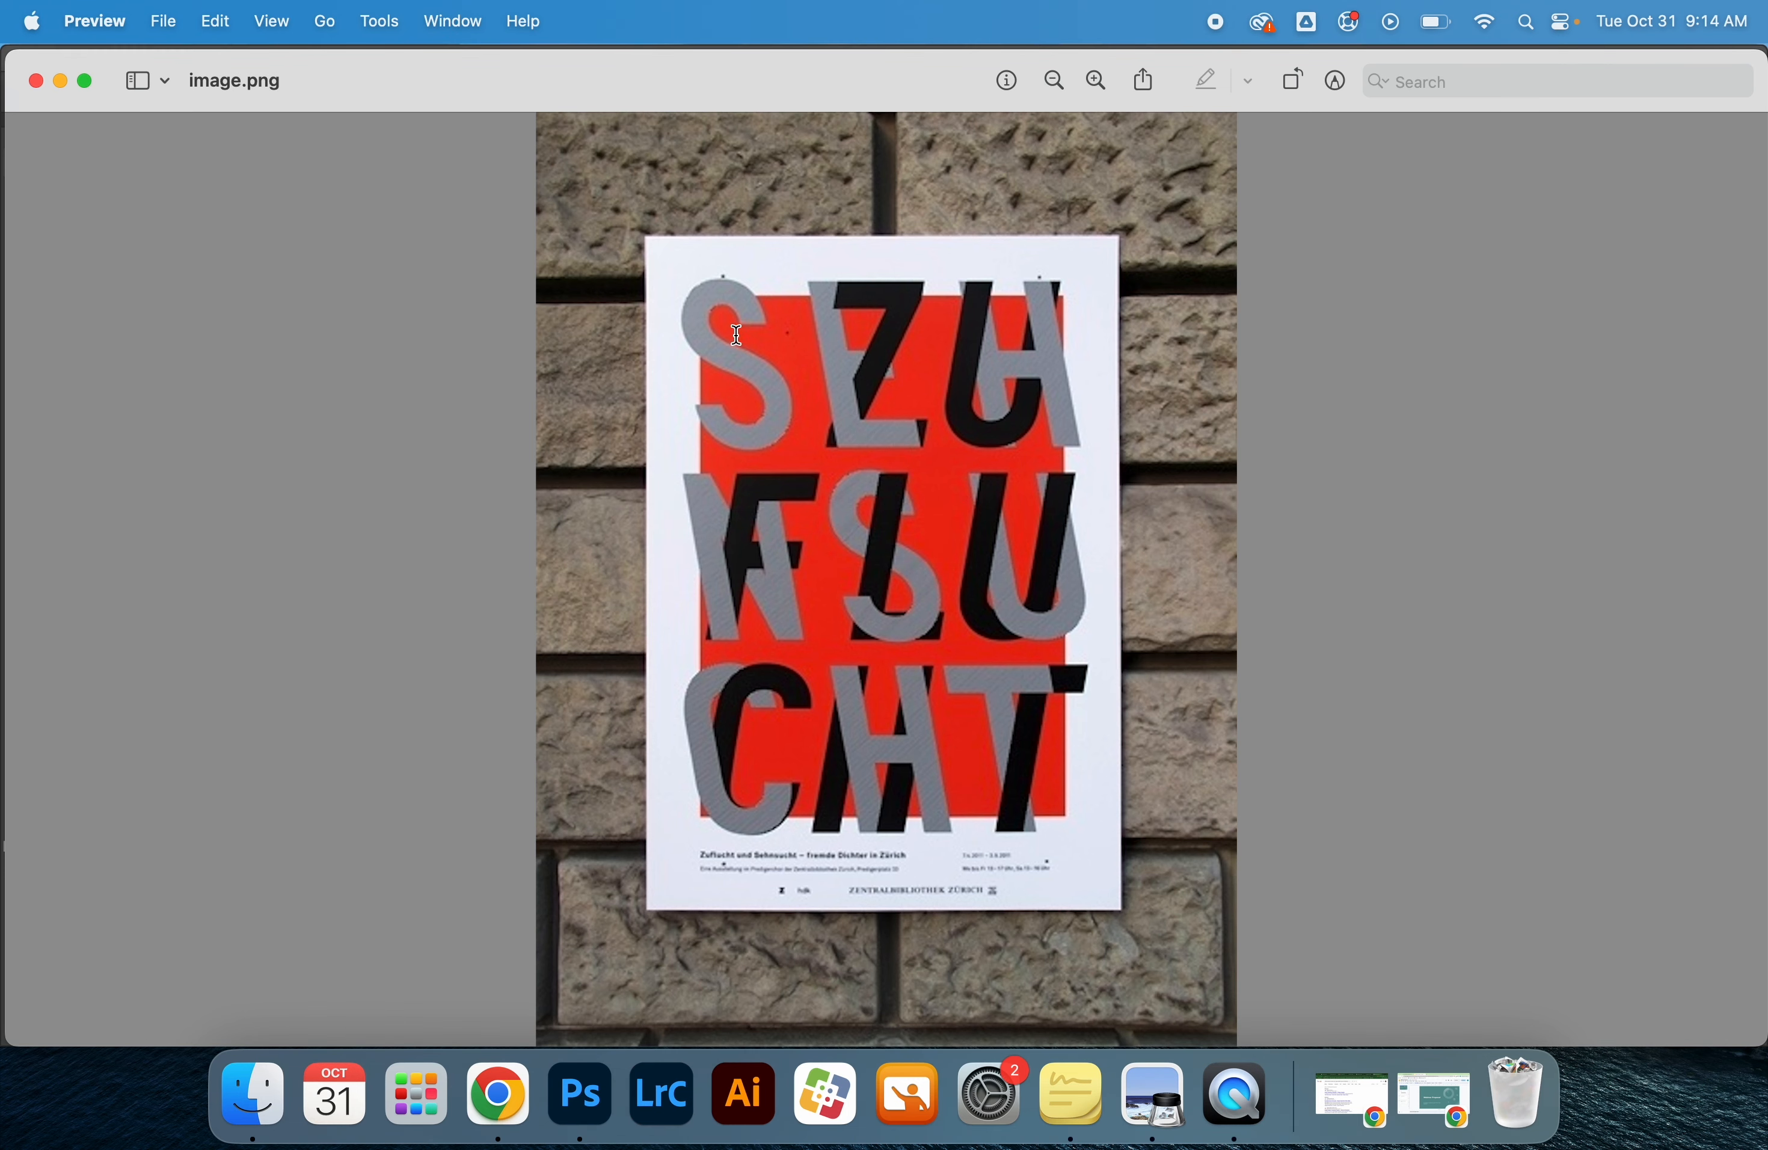
key("super+Tab")
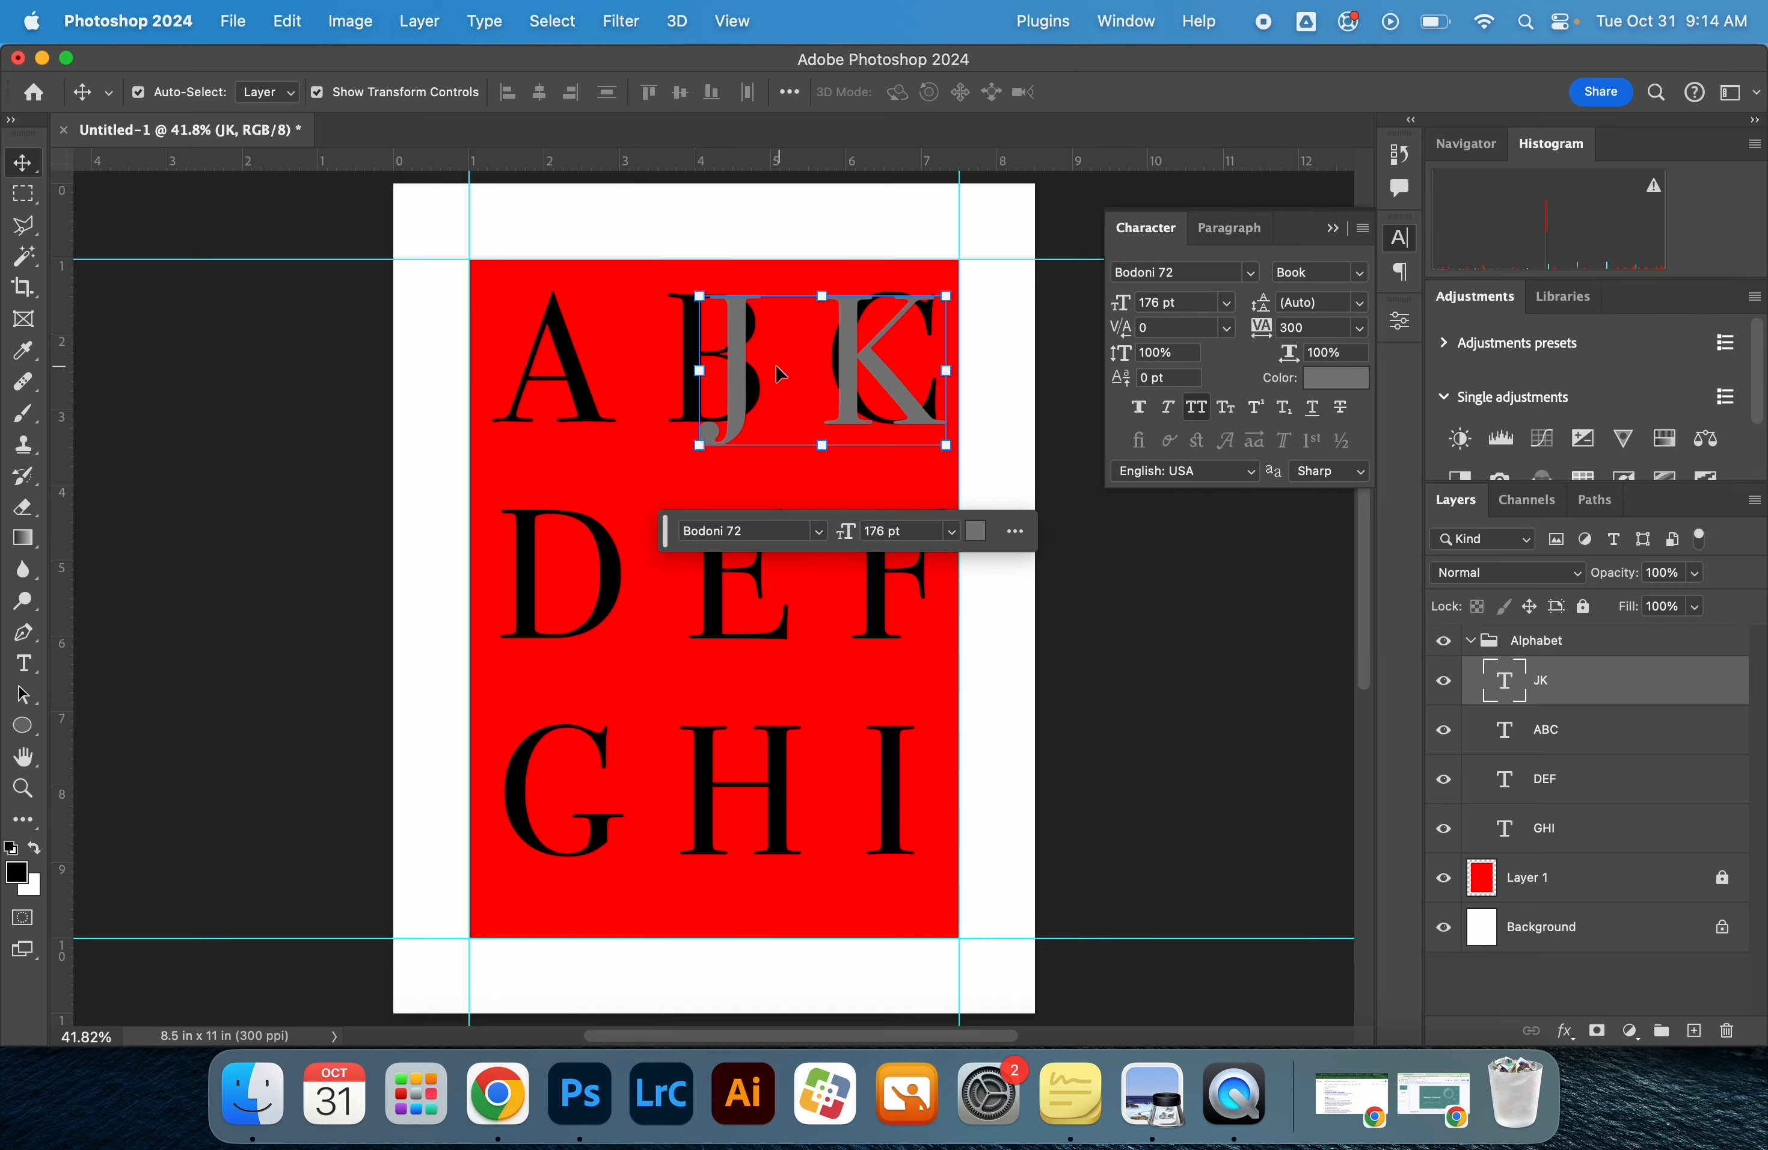
Apply faux italic to the grey JK text and shift it slightly left over the letters B and C
double_click(778, 370)
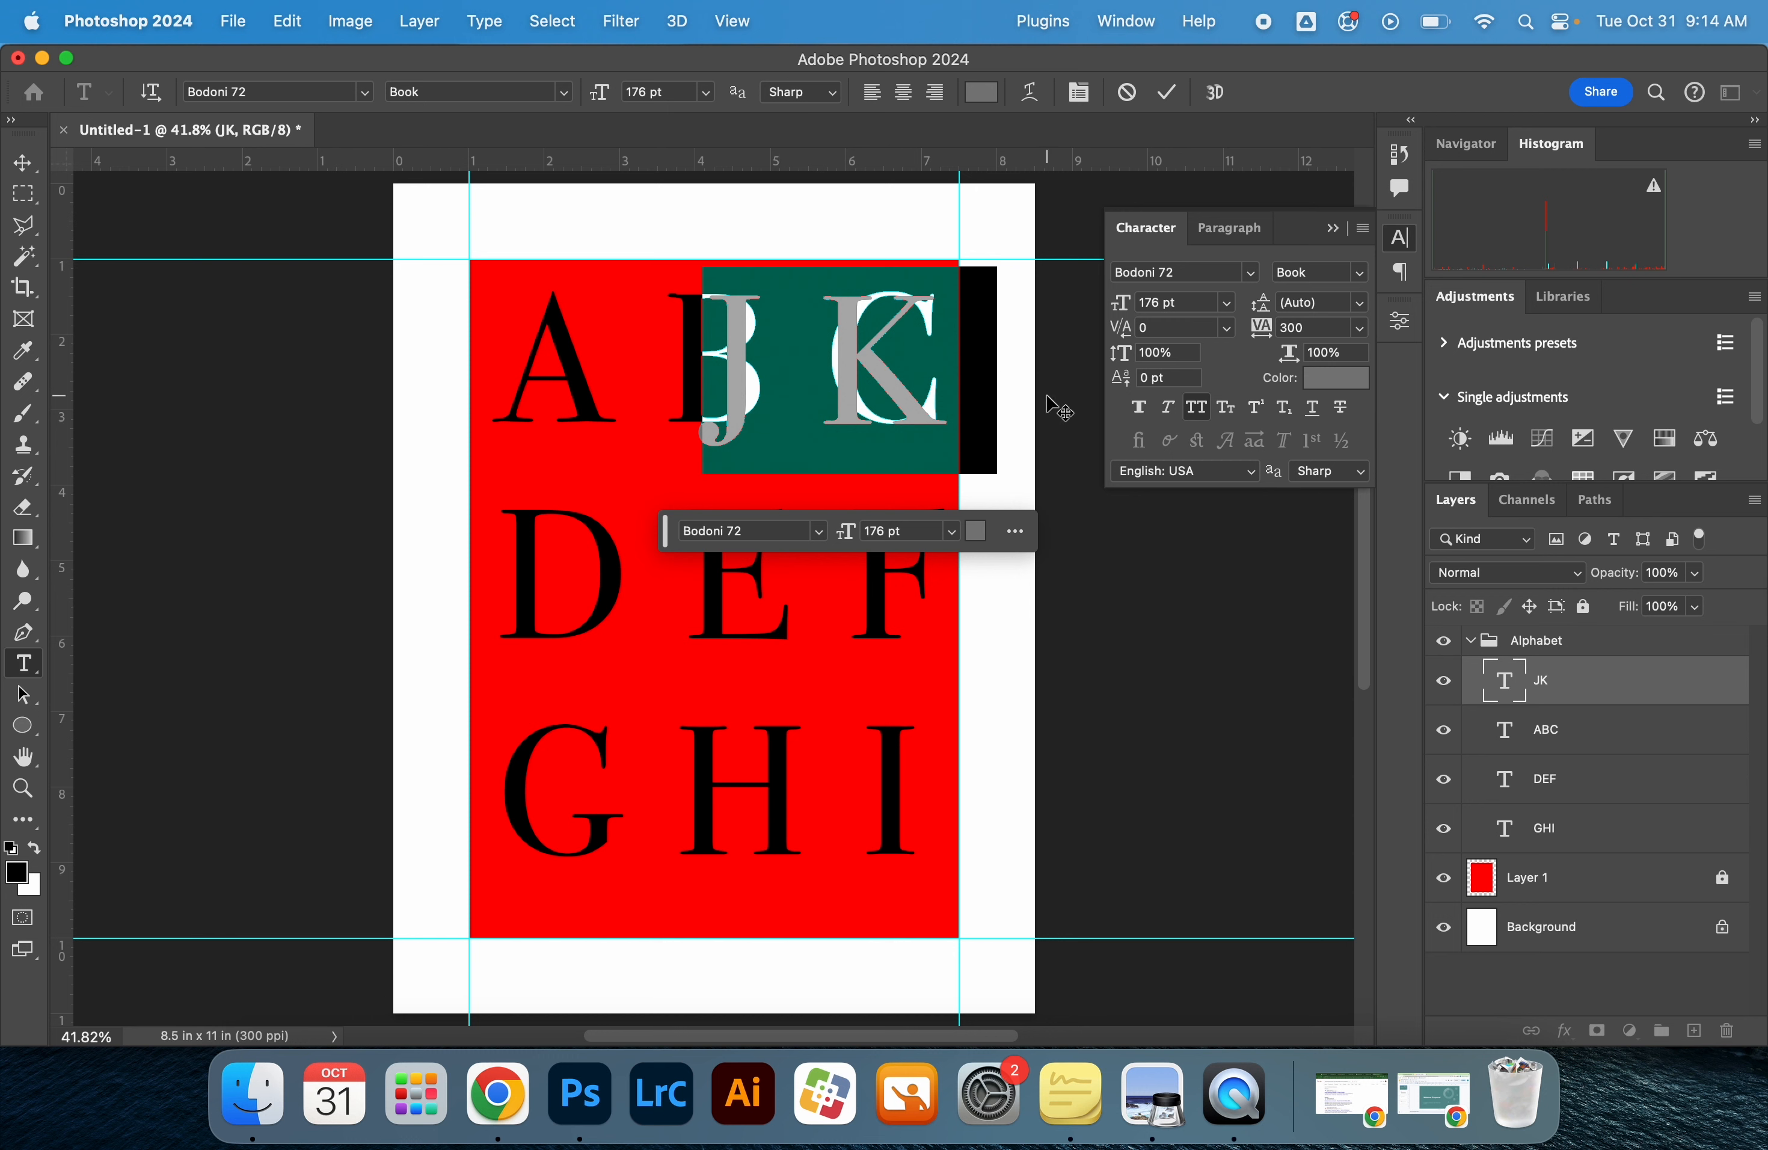
left_click(1169, 408)
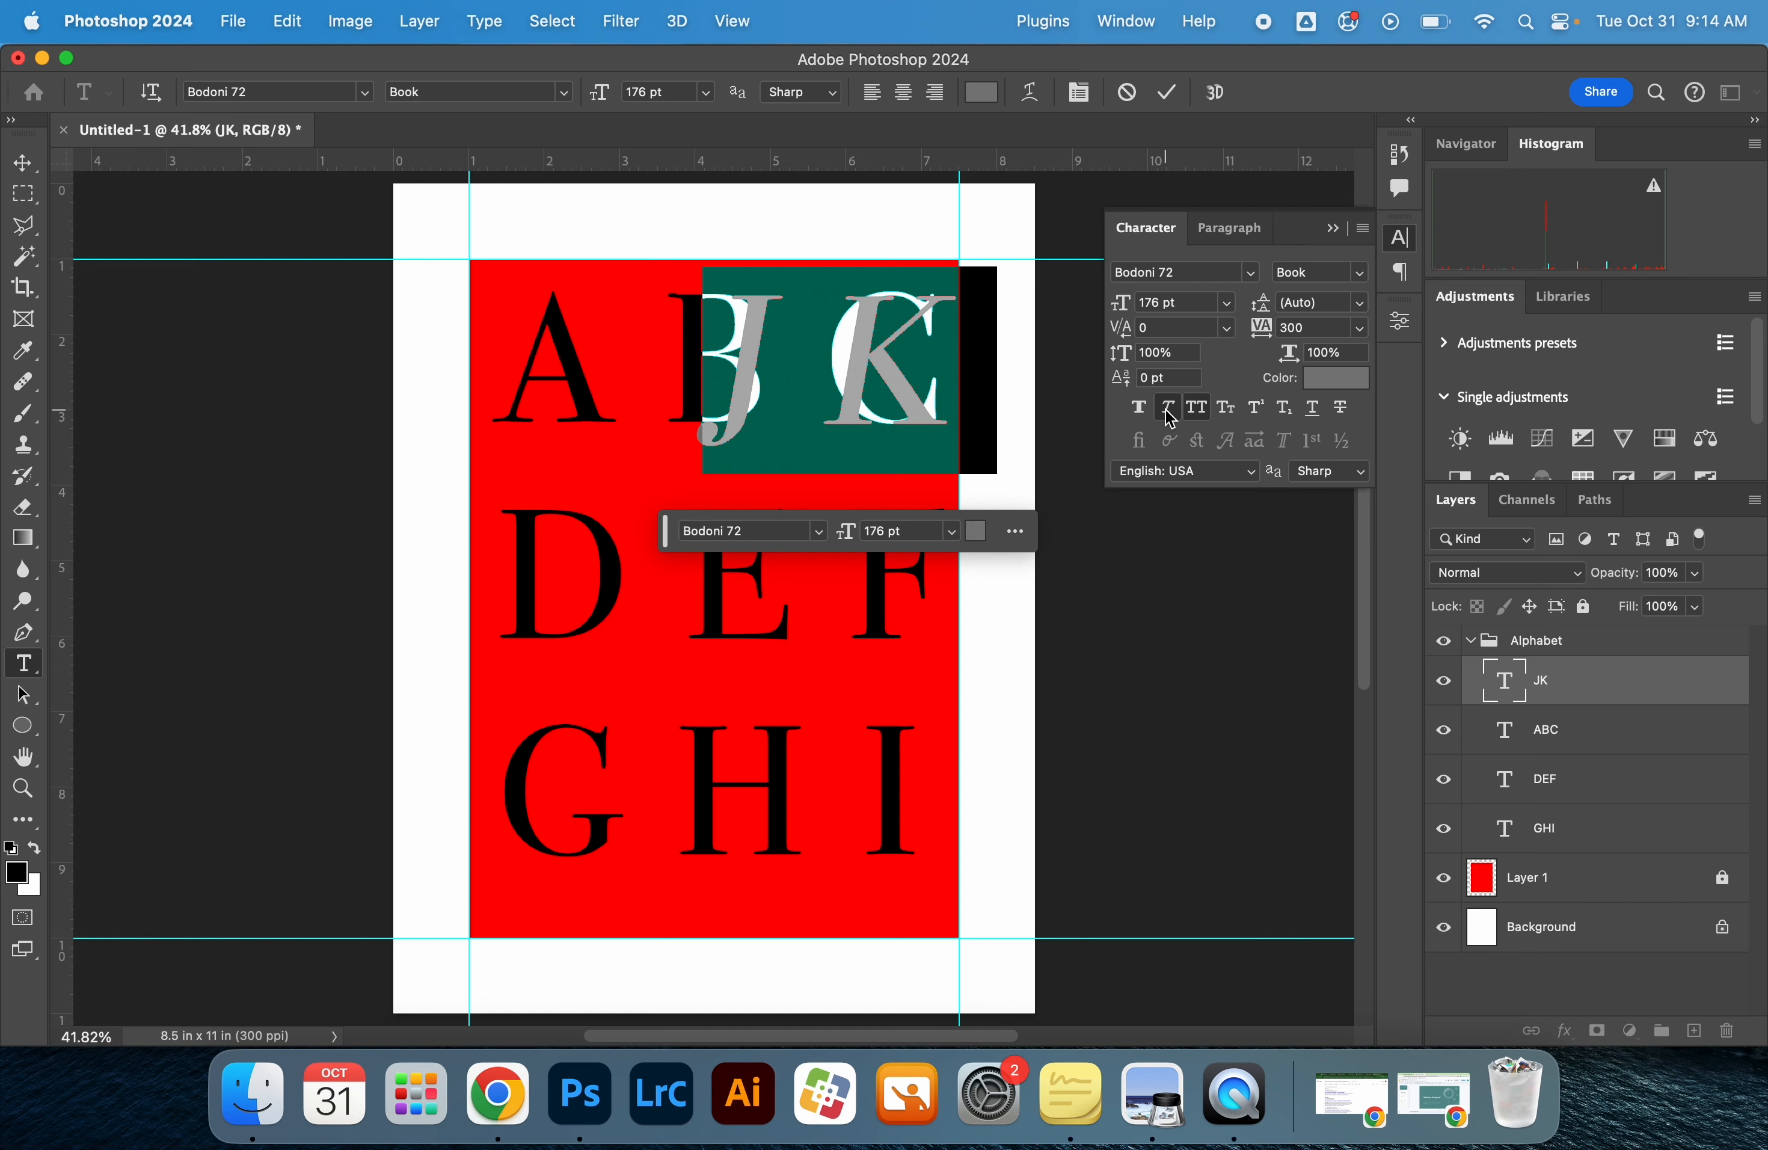
left_click(42, 163)
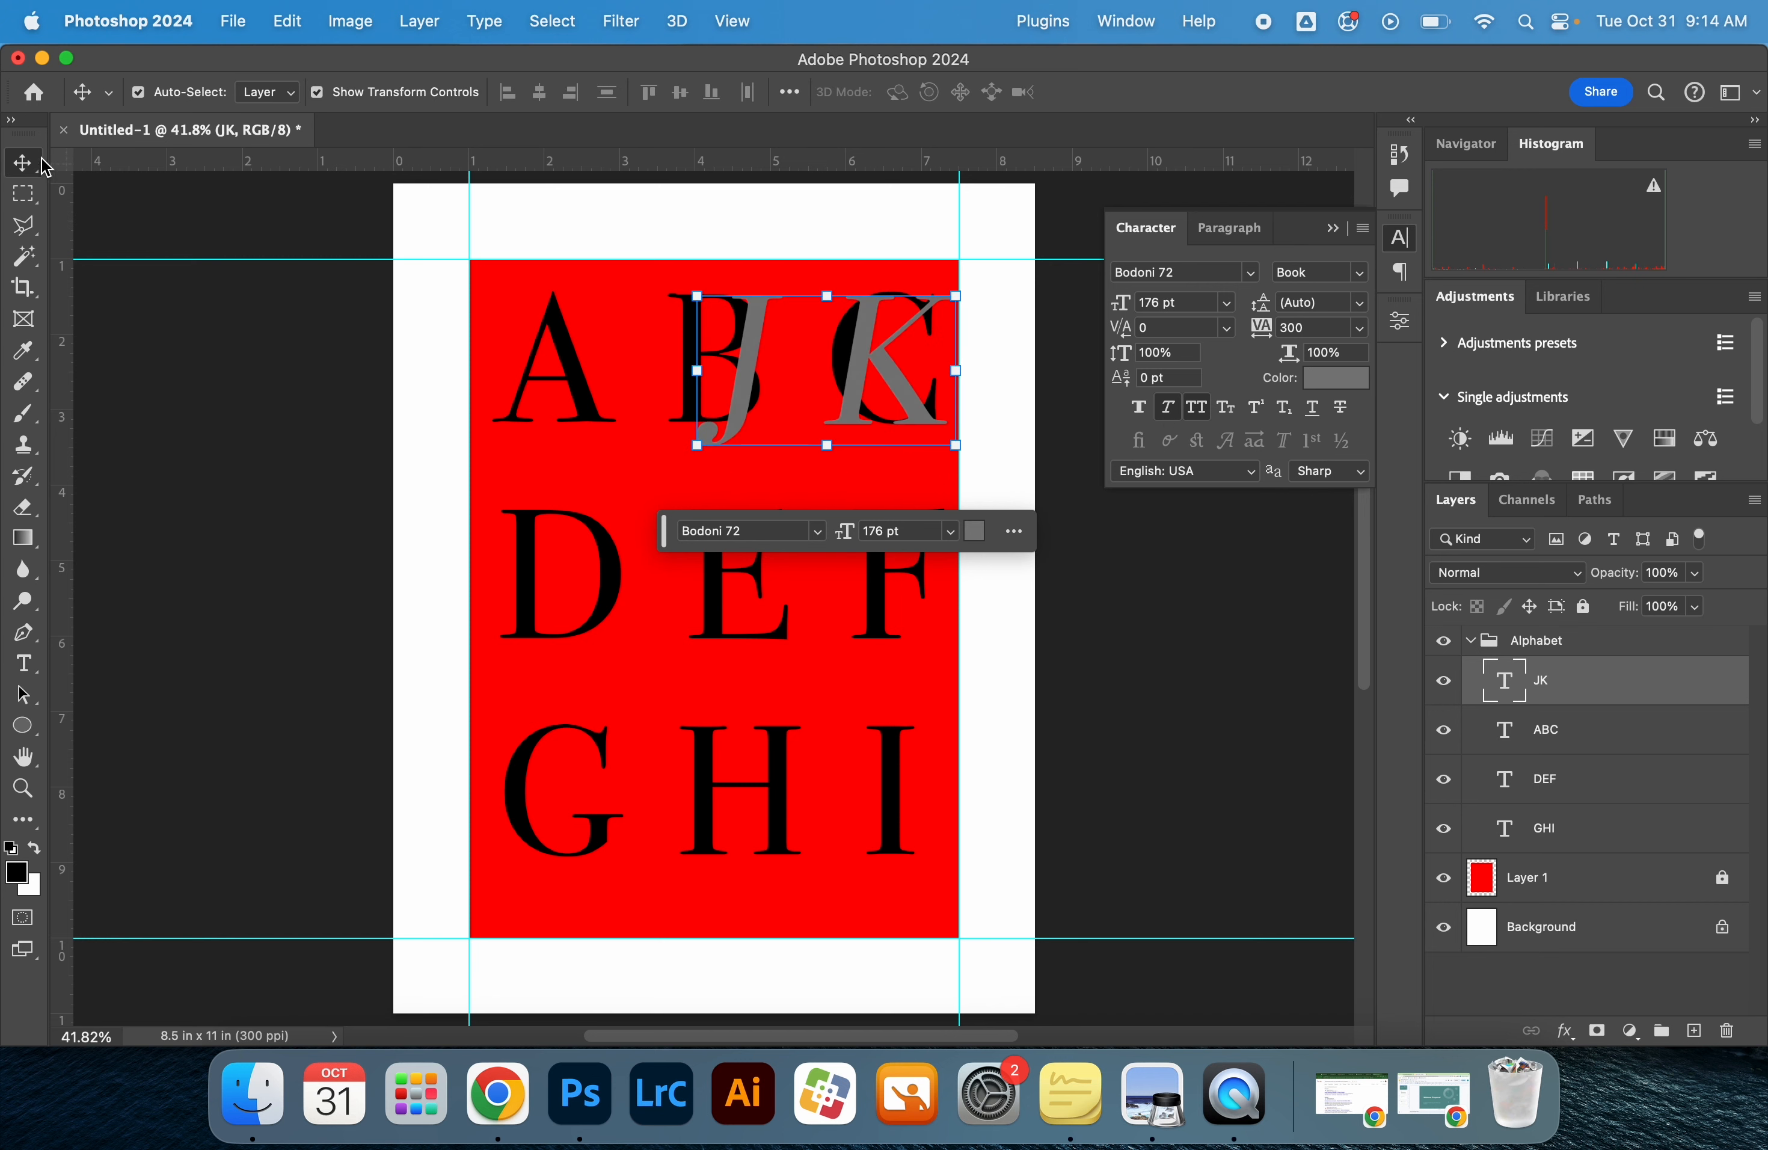
left_click_drag(835, 397, 823, 401)
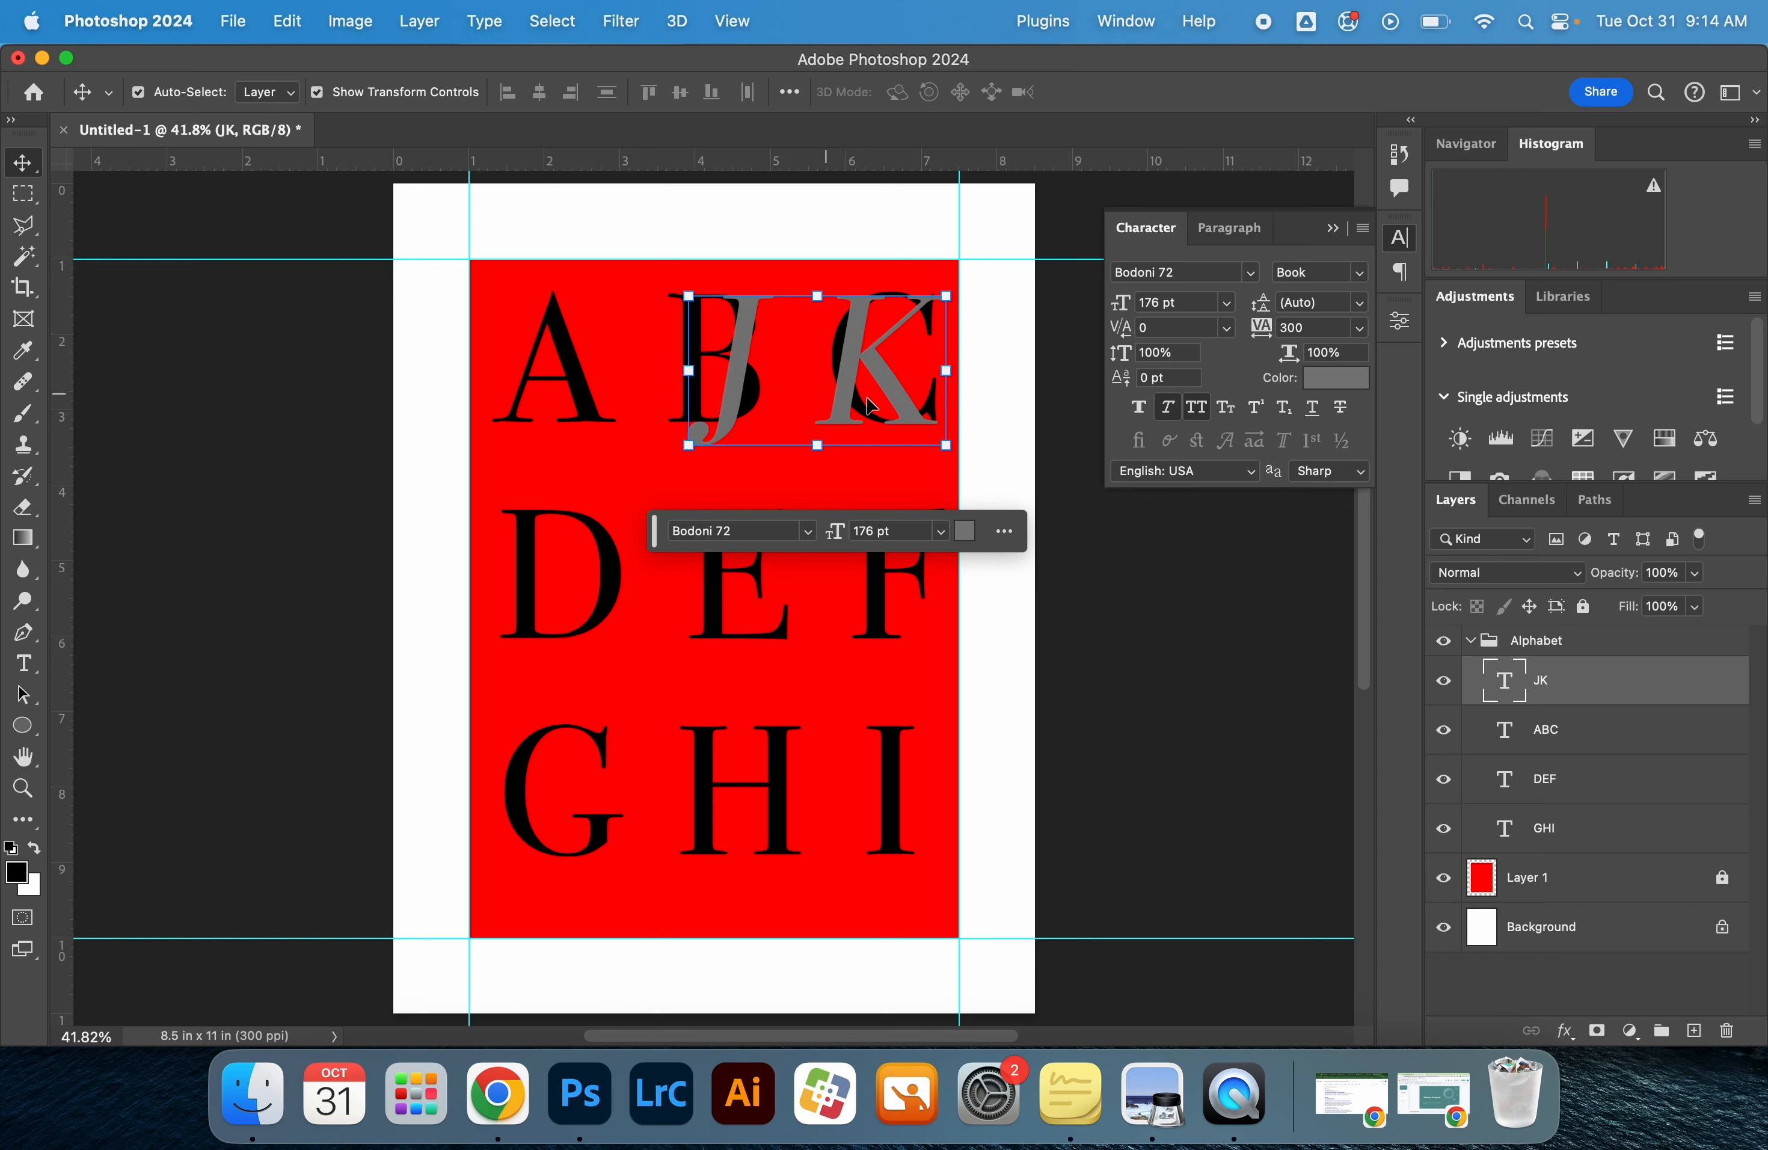
left_click(1037, 431)
Duplicate the grey JK text layer and name the copy "L"
key("z")
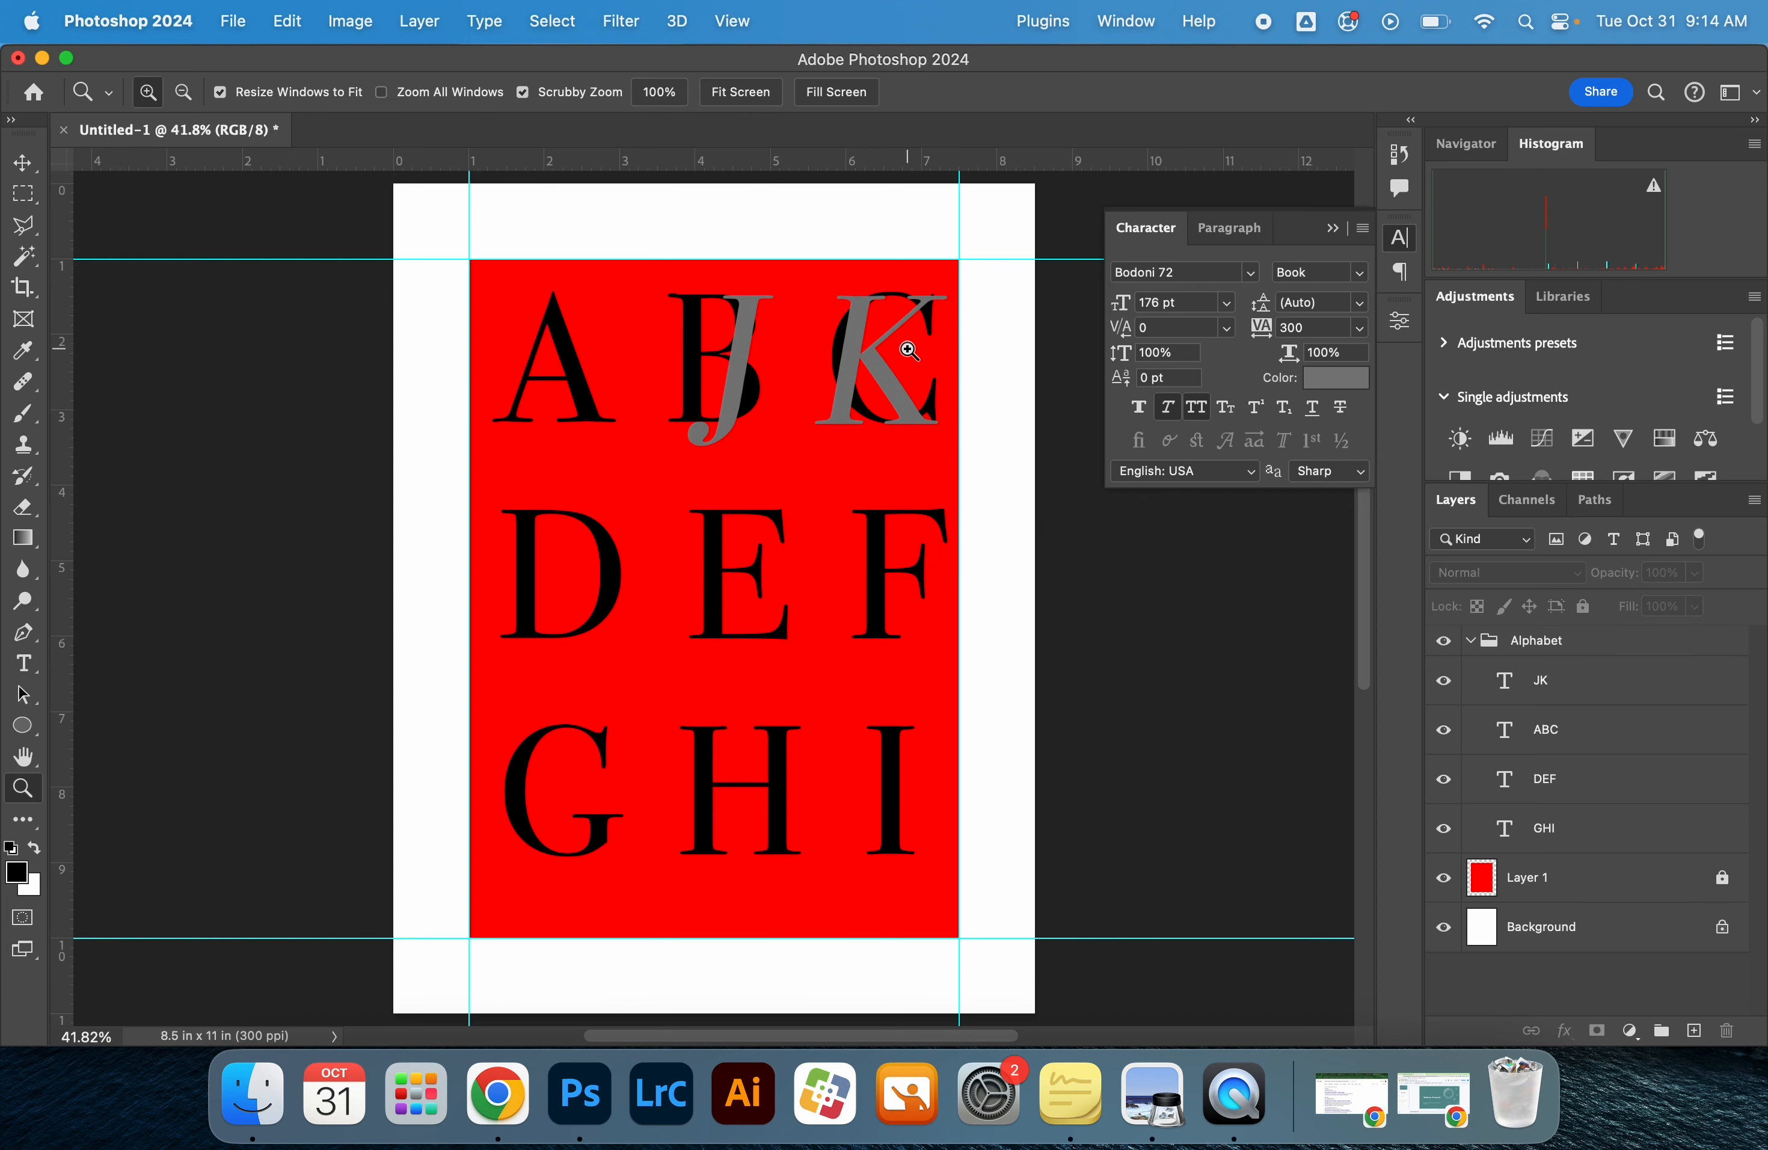
left_click(874, 349)
key("v")
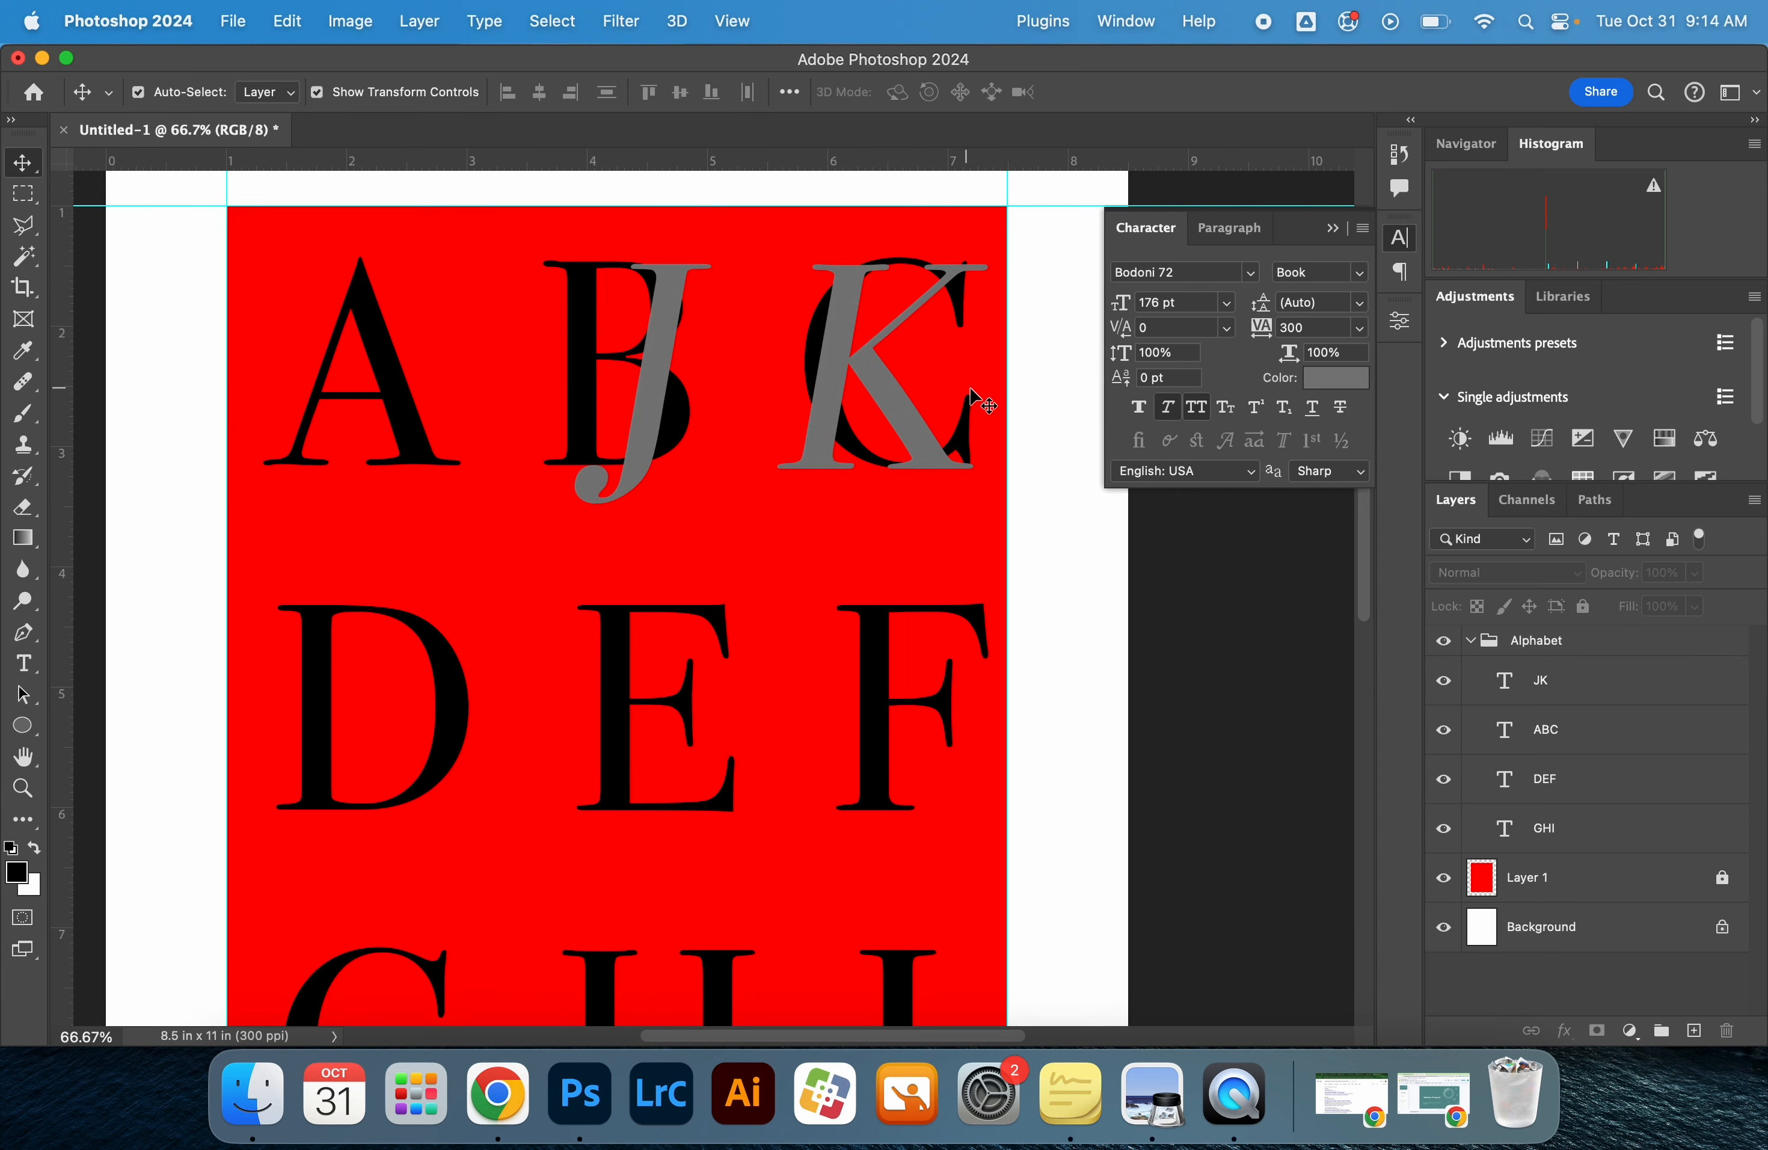
scroll(985, 384, "left", 2)
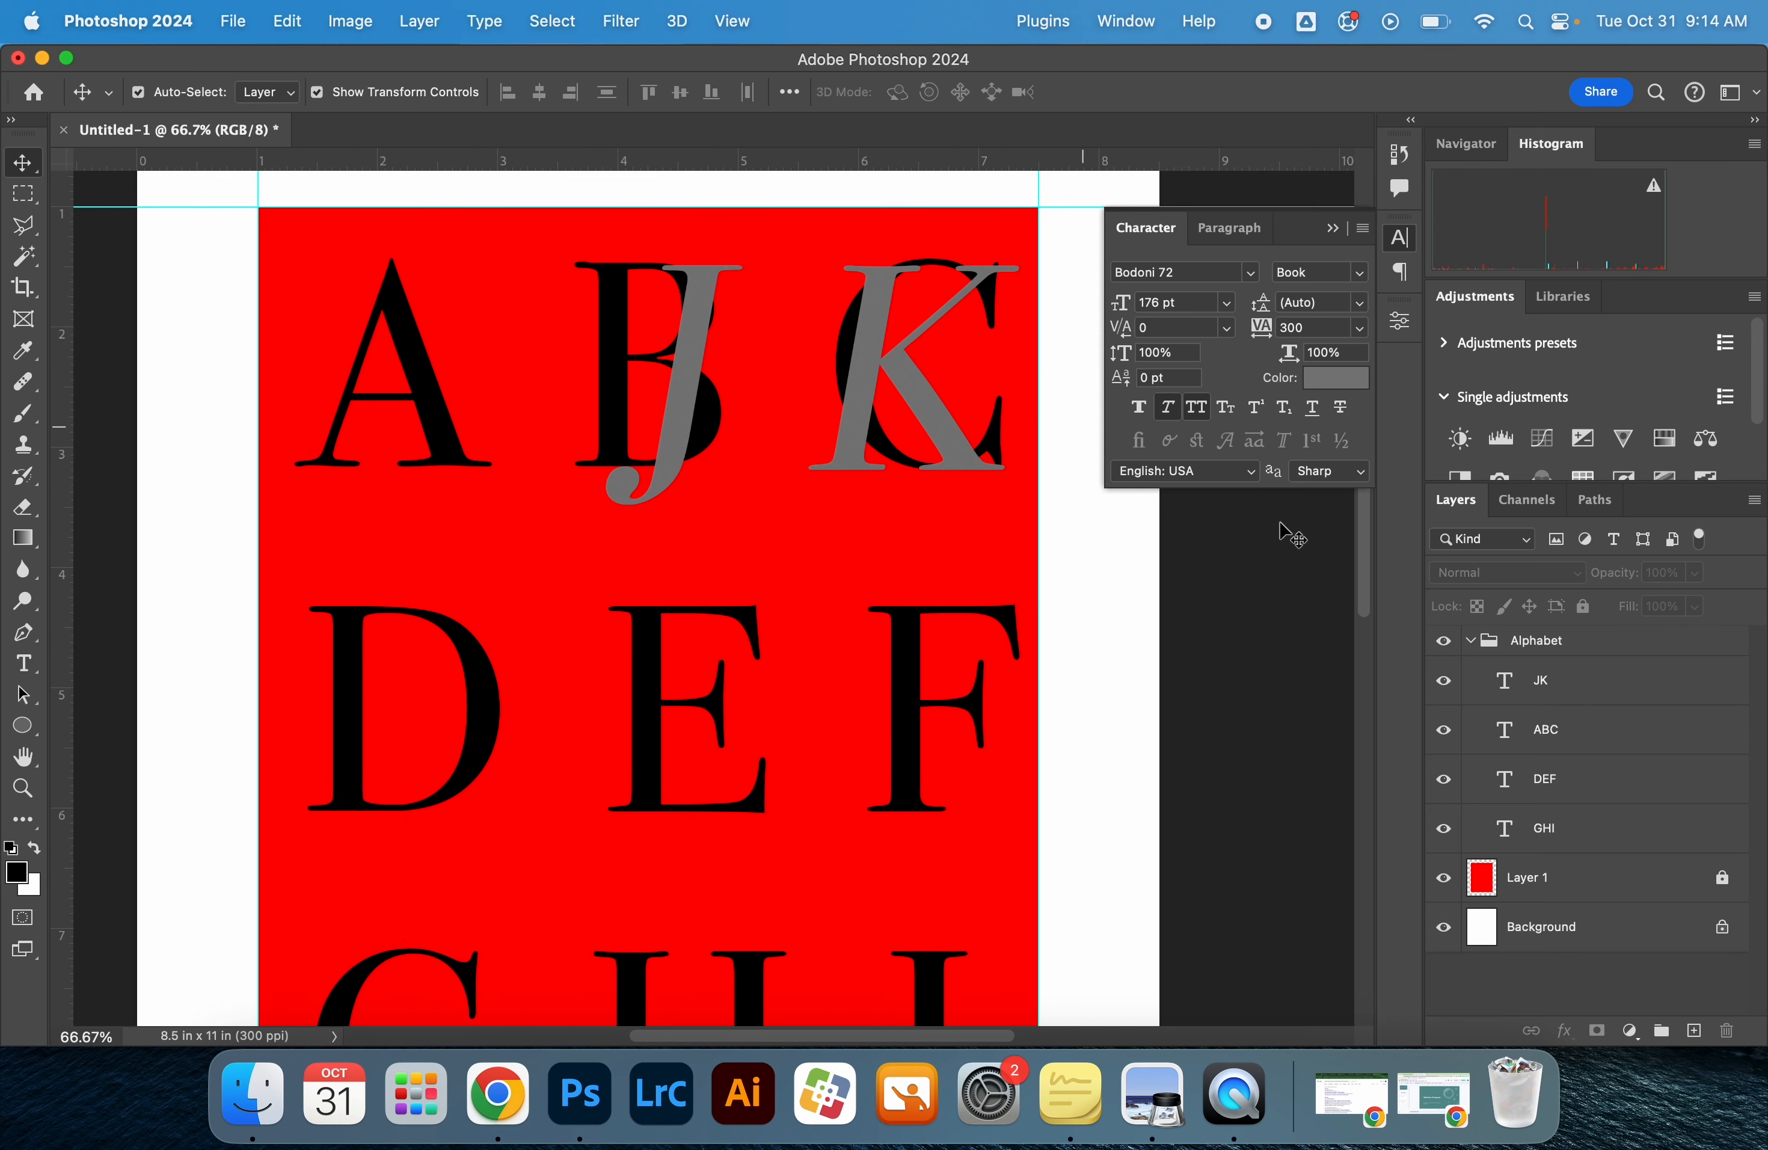
left_click(1584, 732)
left_click(1581, 781)
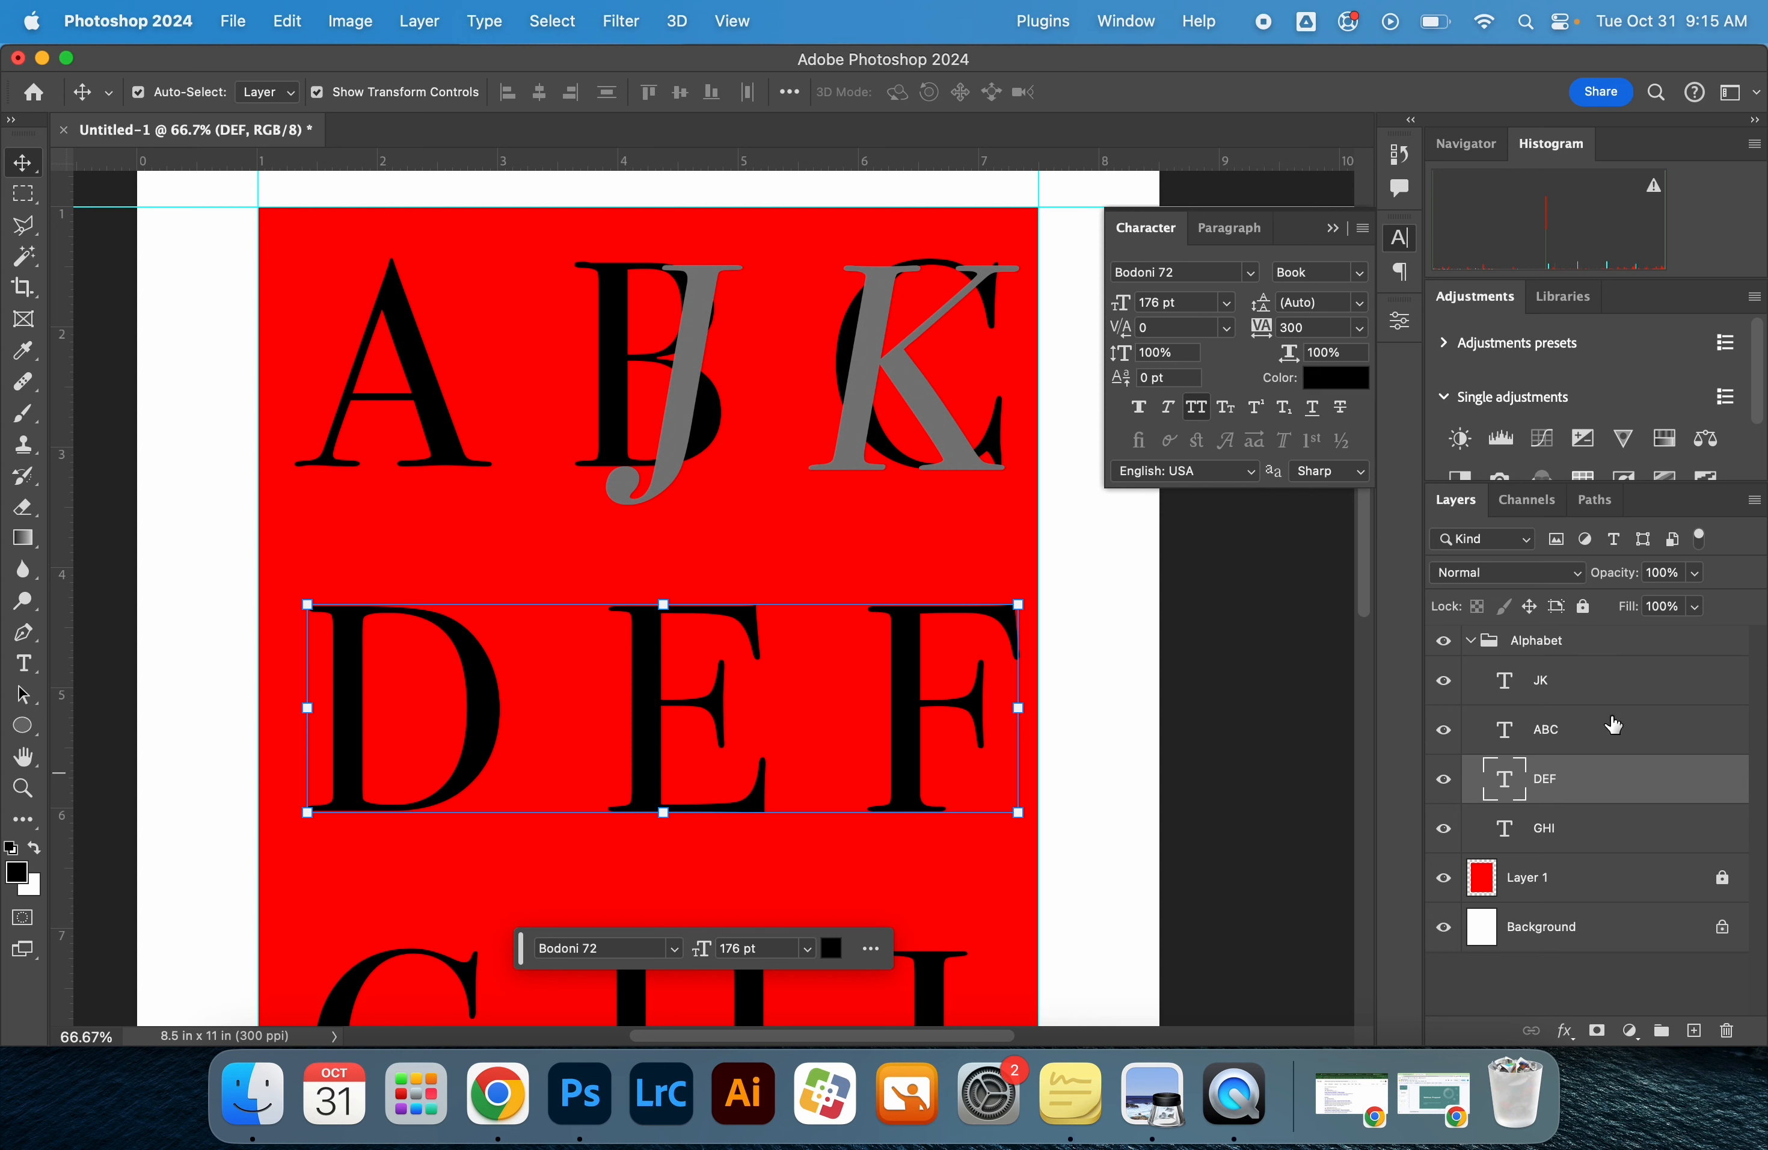
left_click(1588, 678)
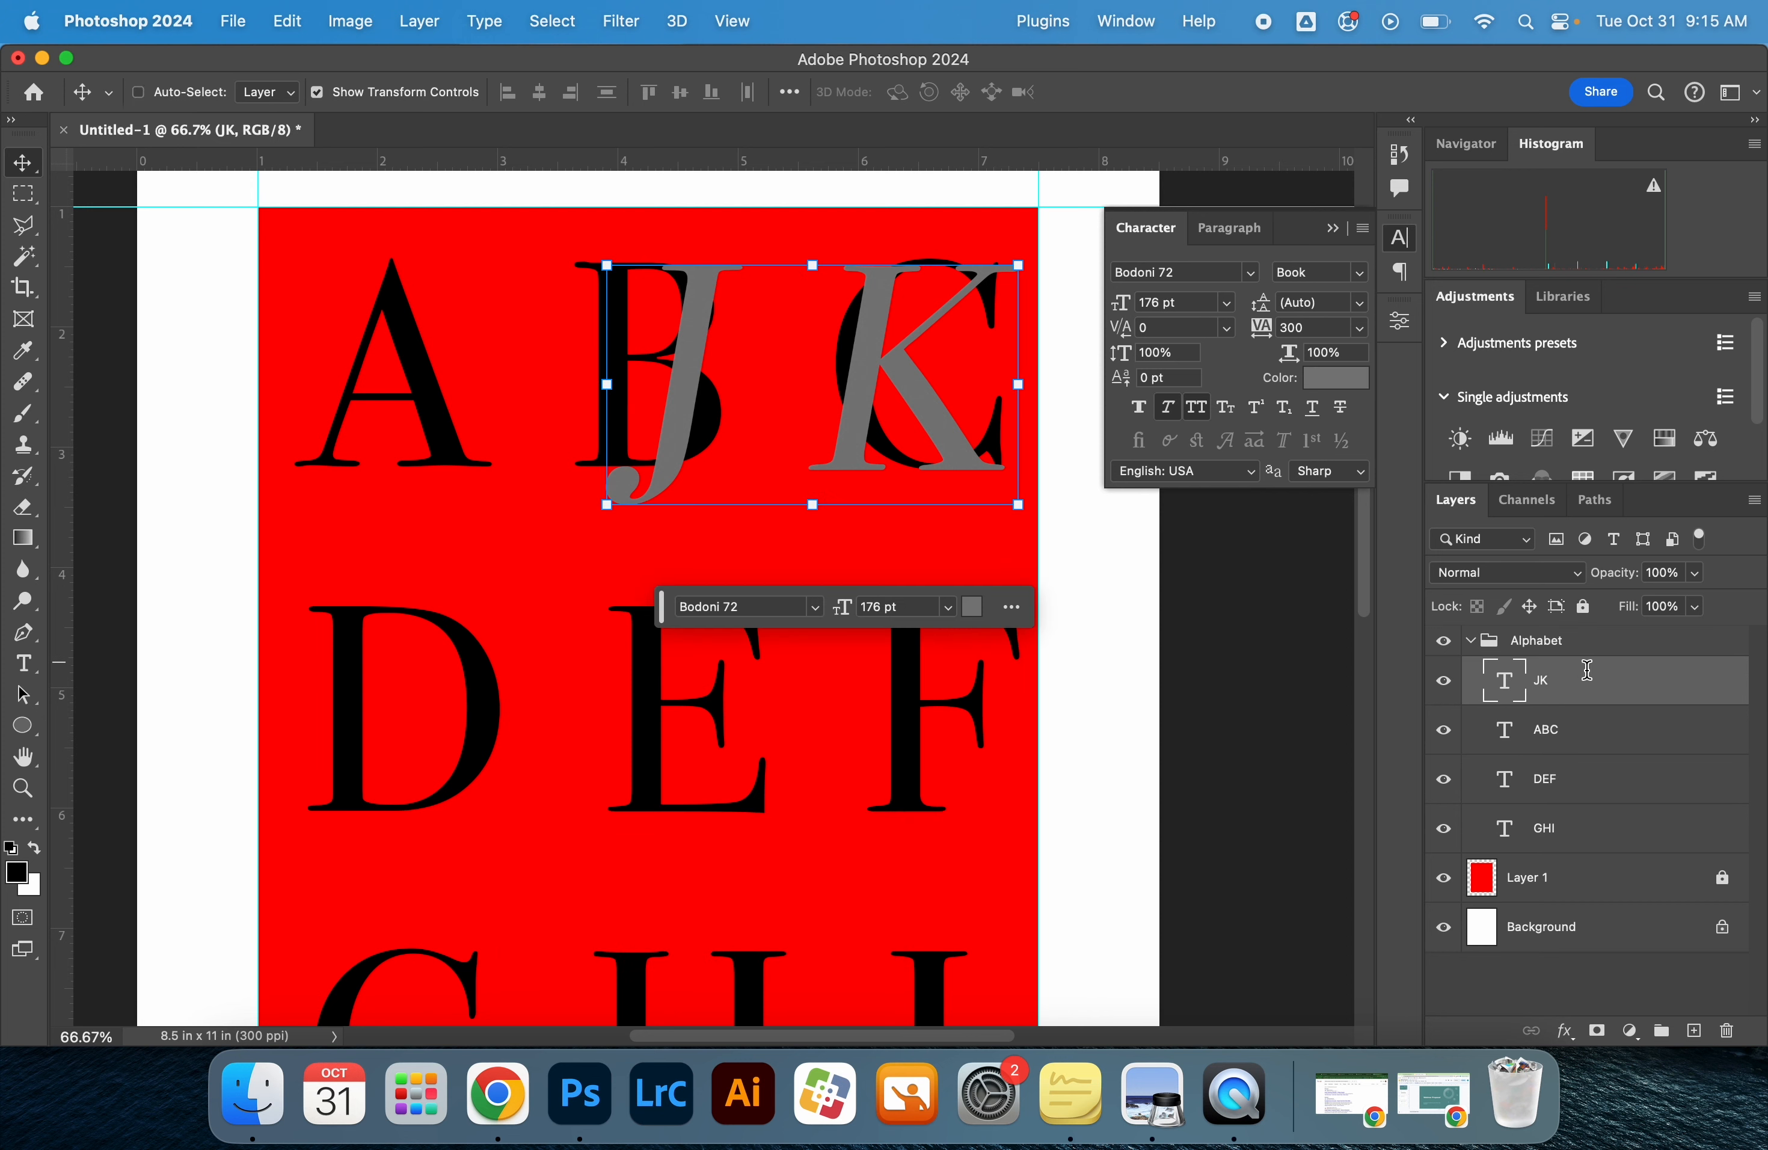
key("super+j")
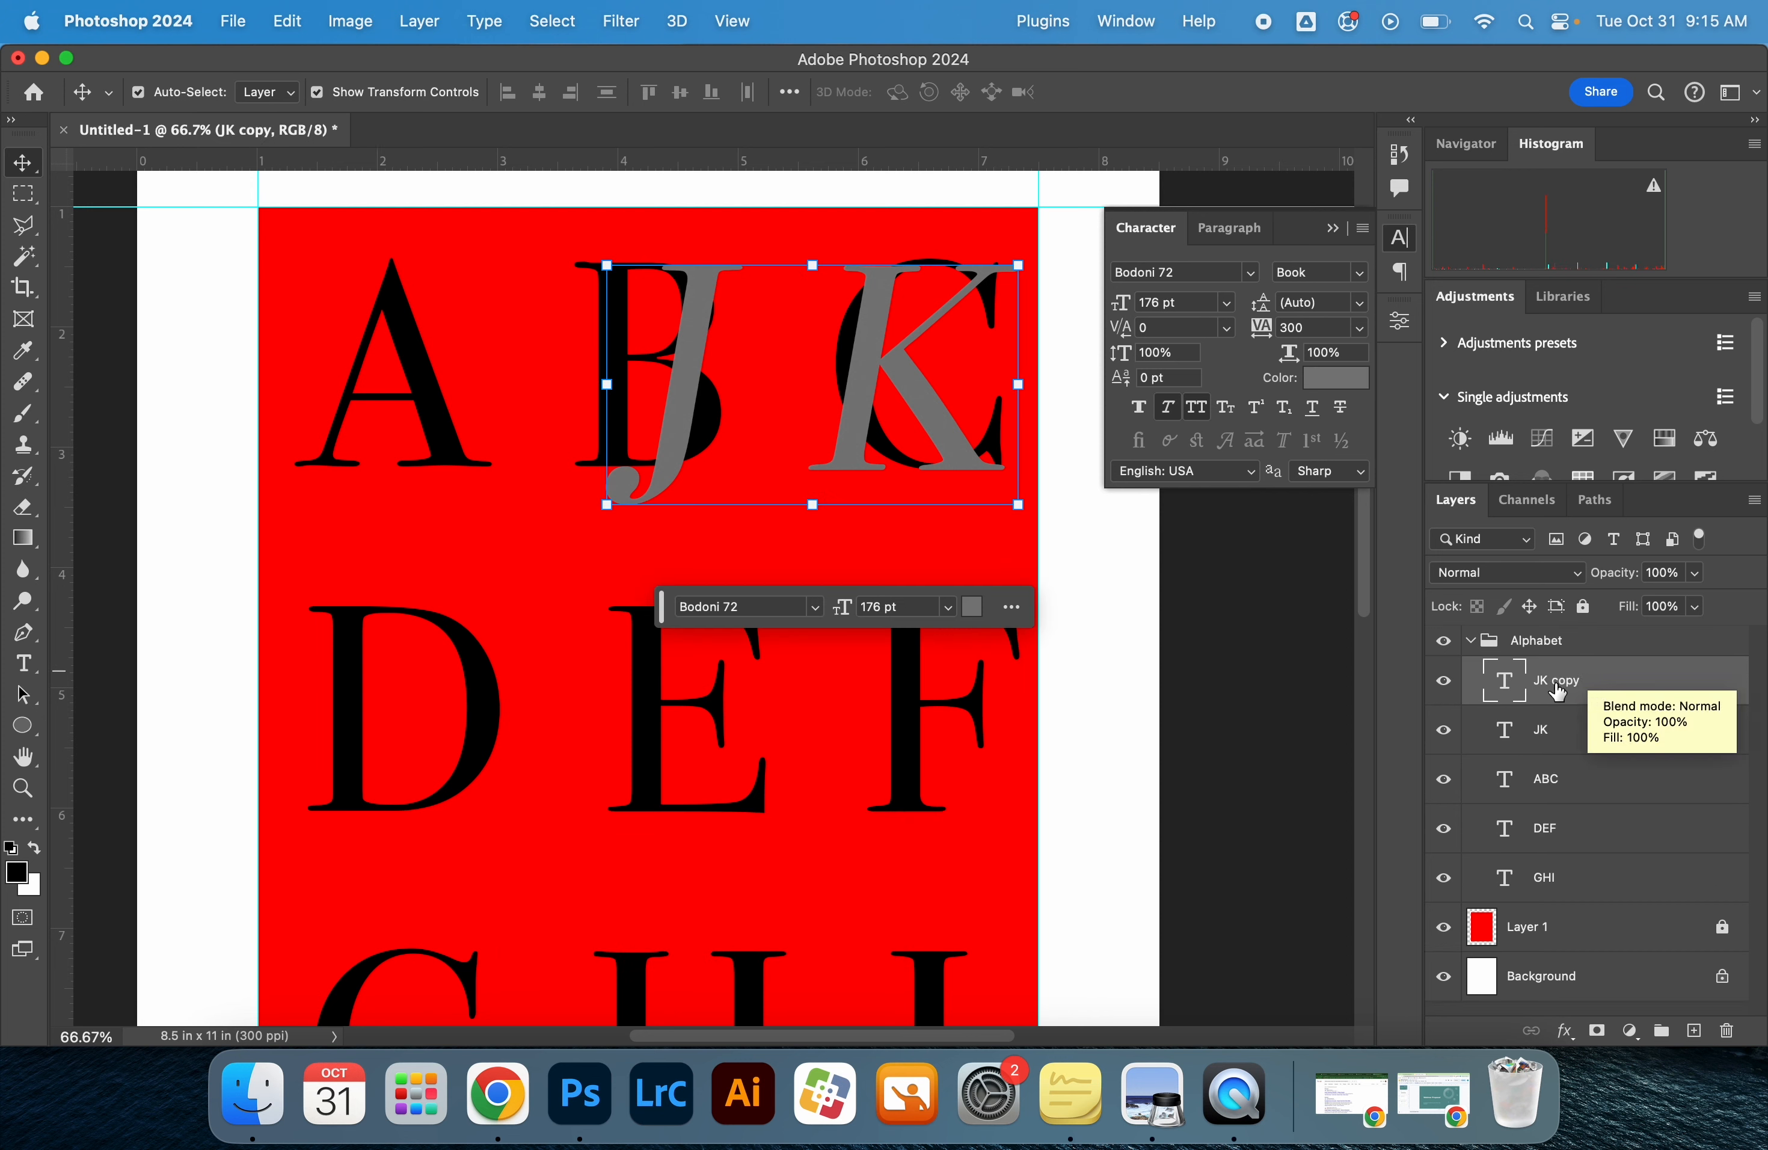
double_click(1556, 680)
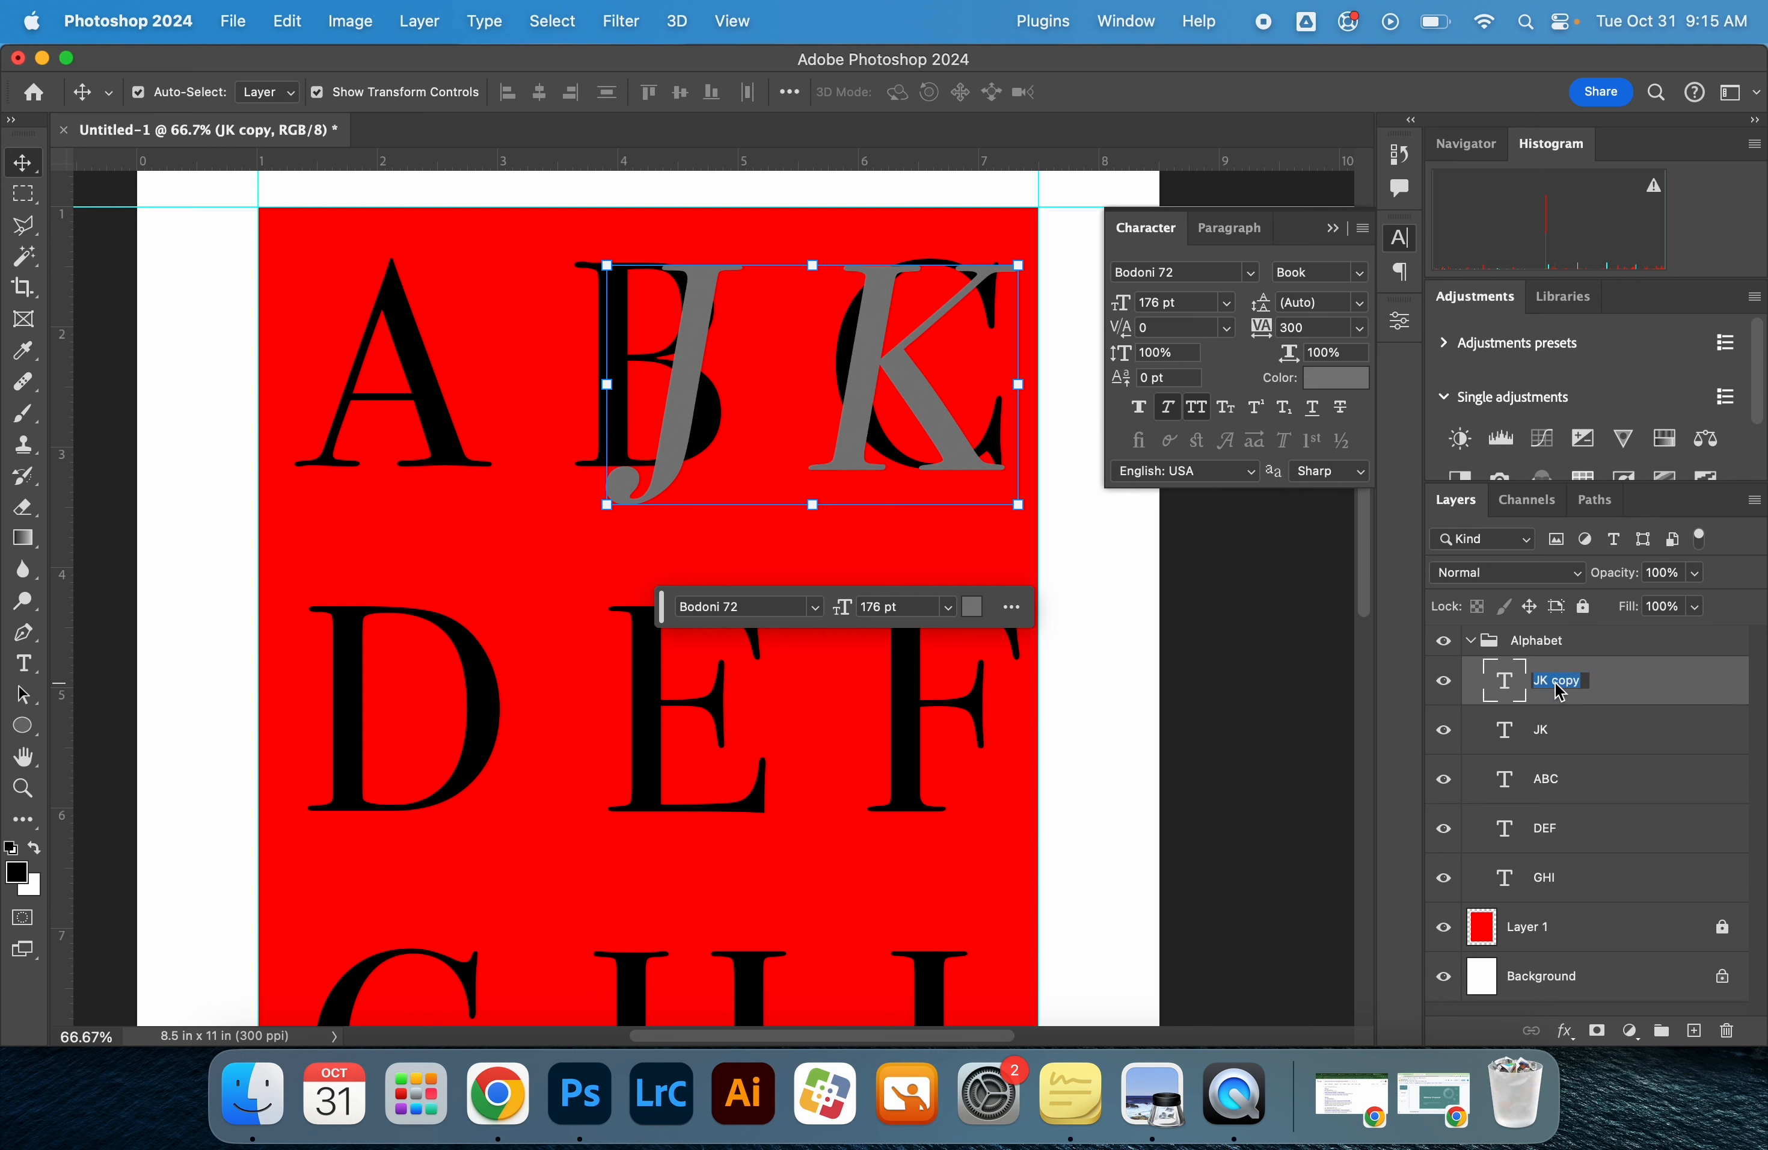
type("L")
key("Return")
Replace the copied layer's text with "LMN" and move it over the black D E F row
double_click(874, 398)
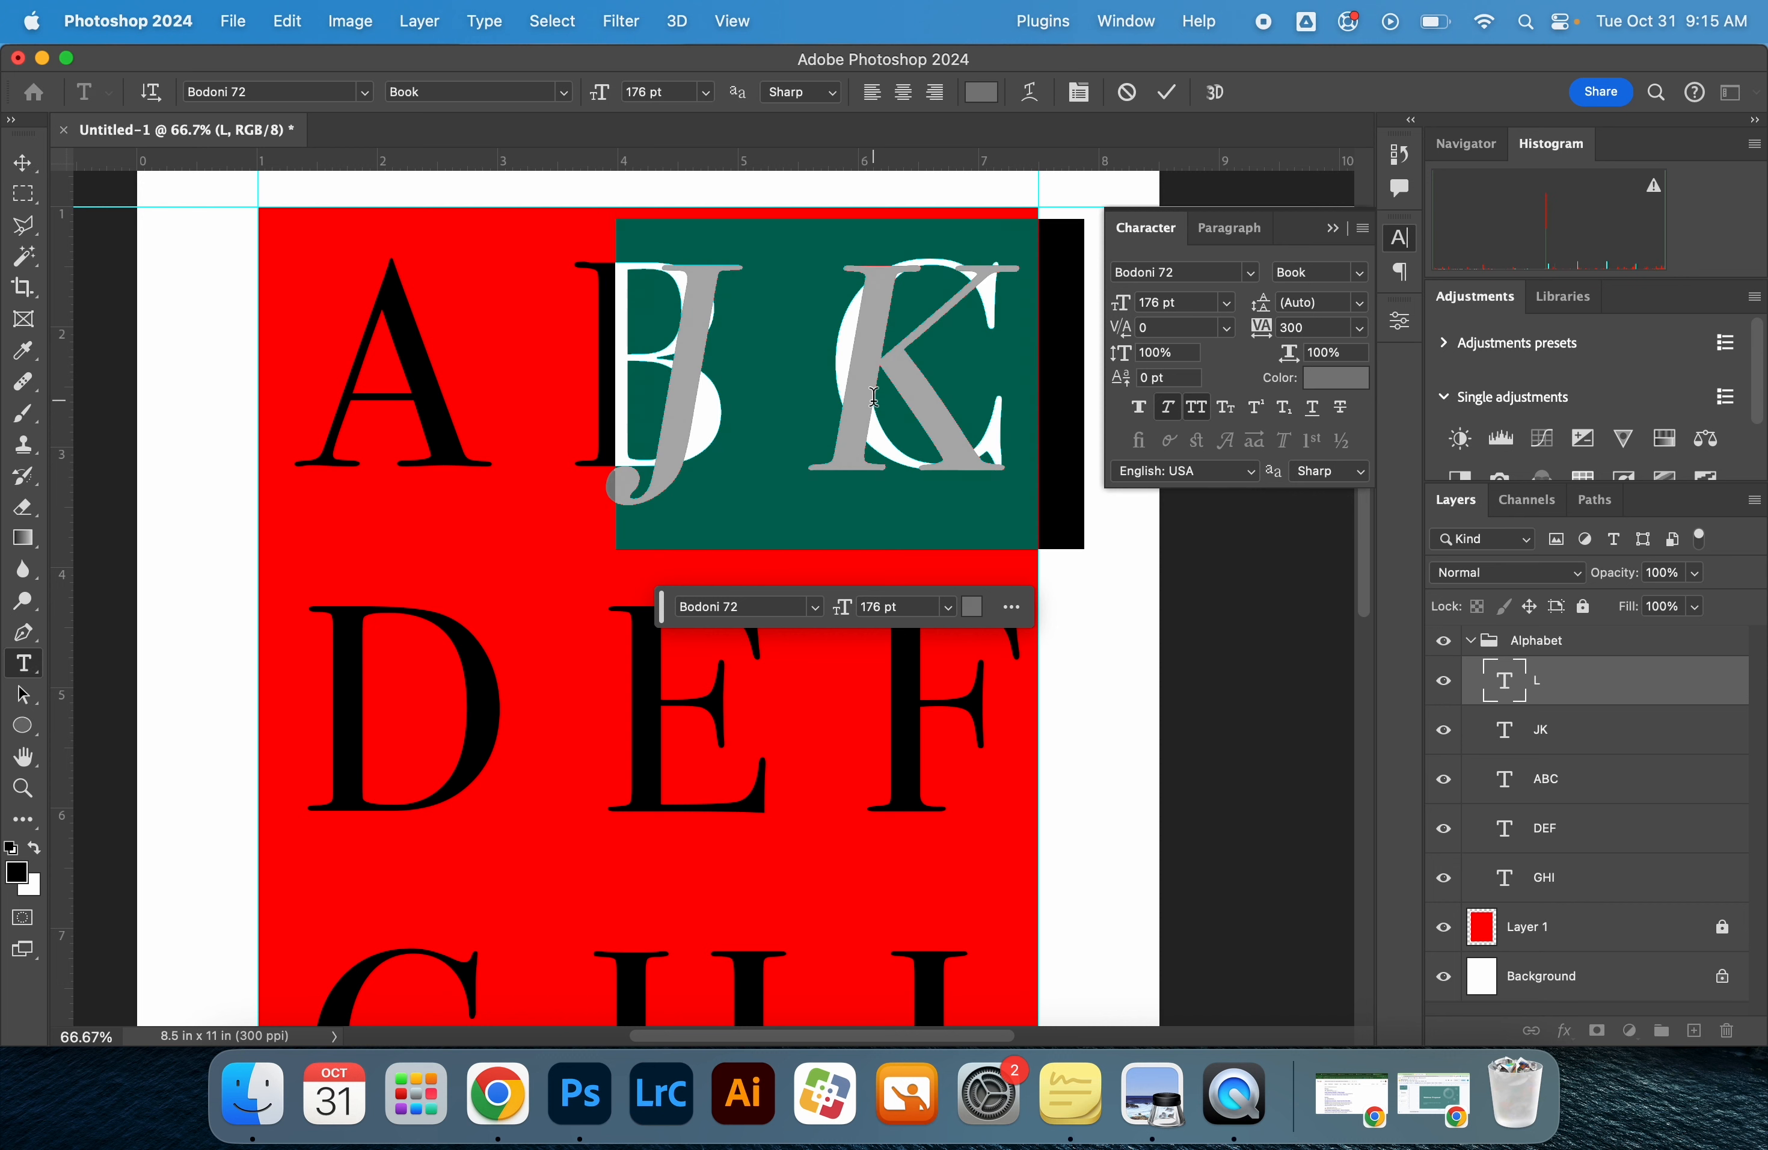
type("LMN")
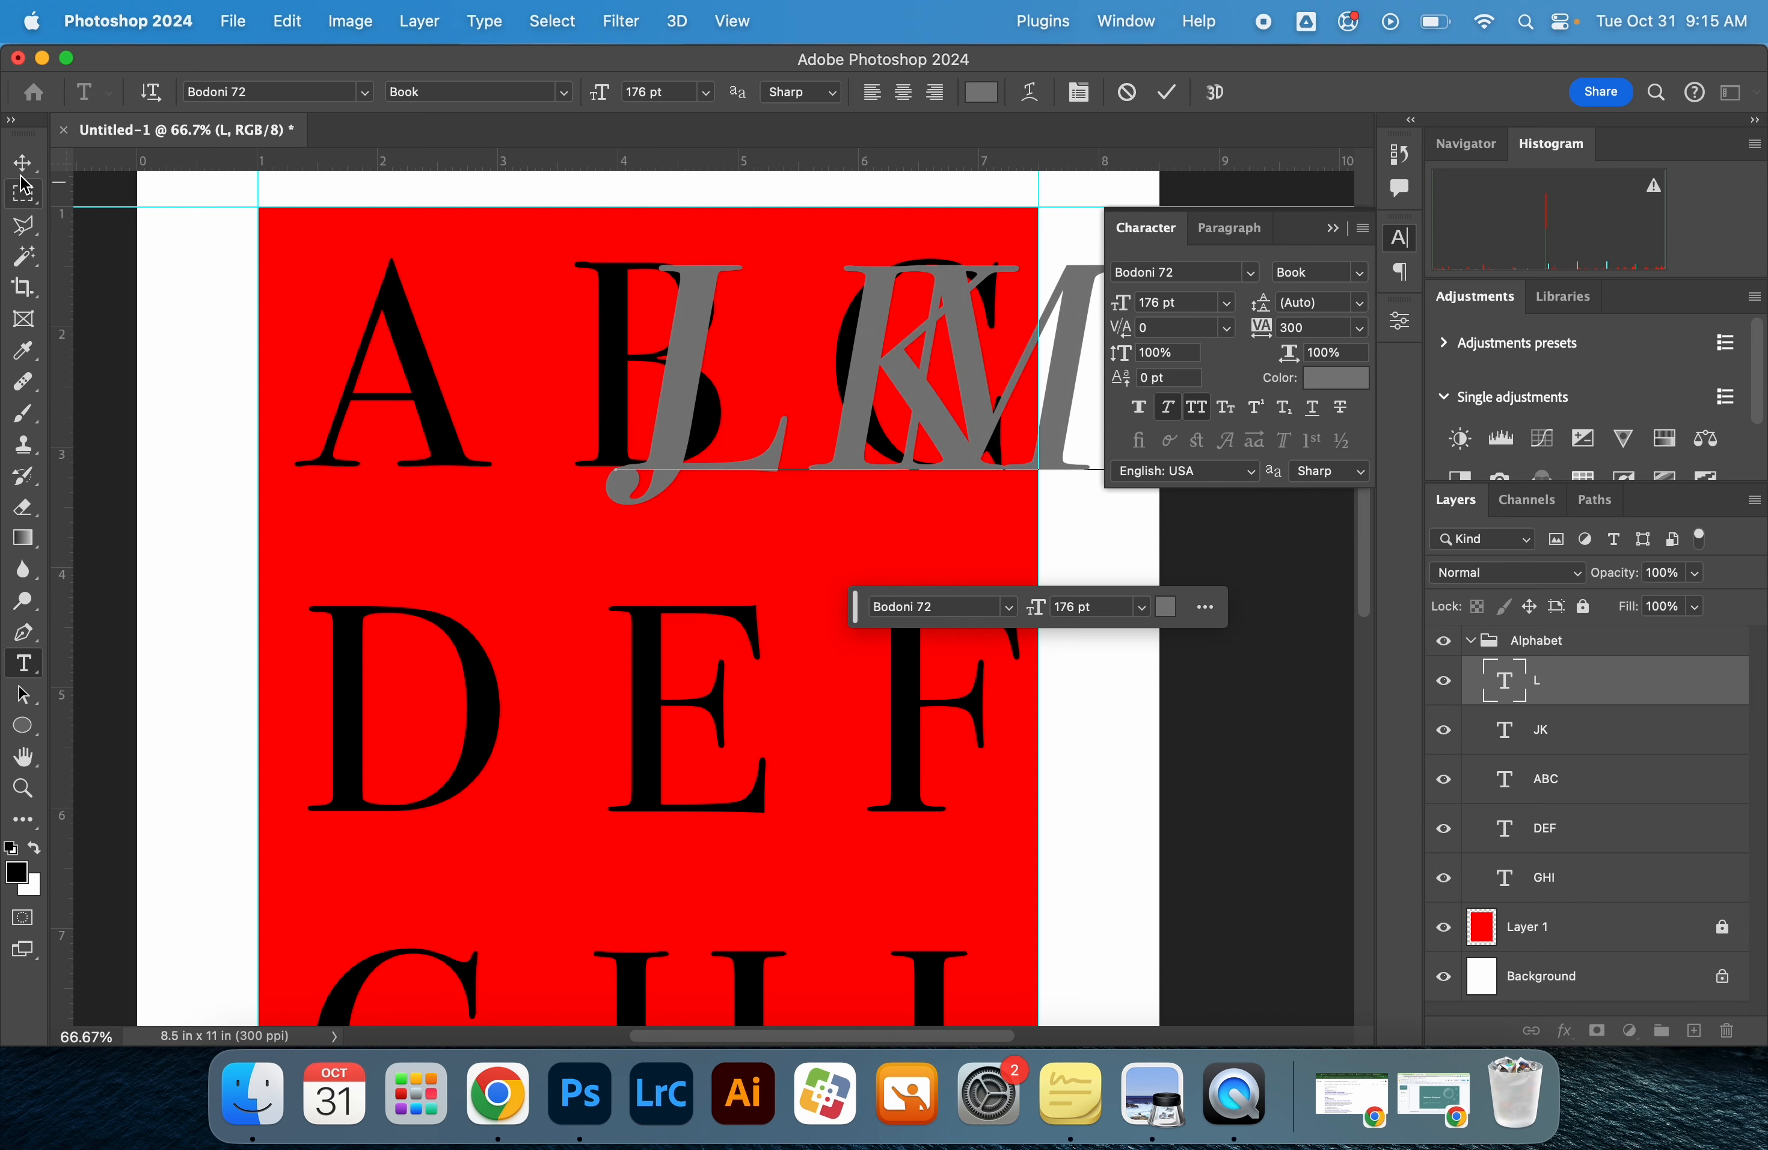
key("Escape")
key("v")
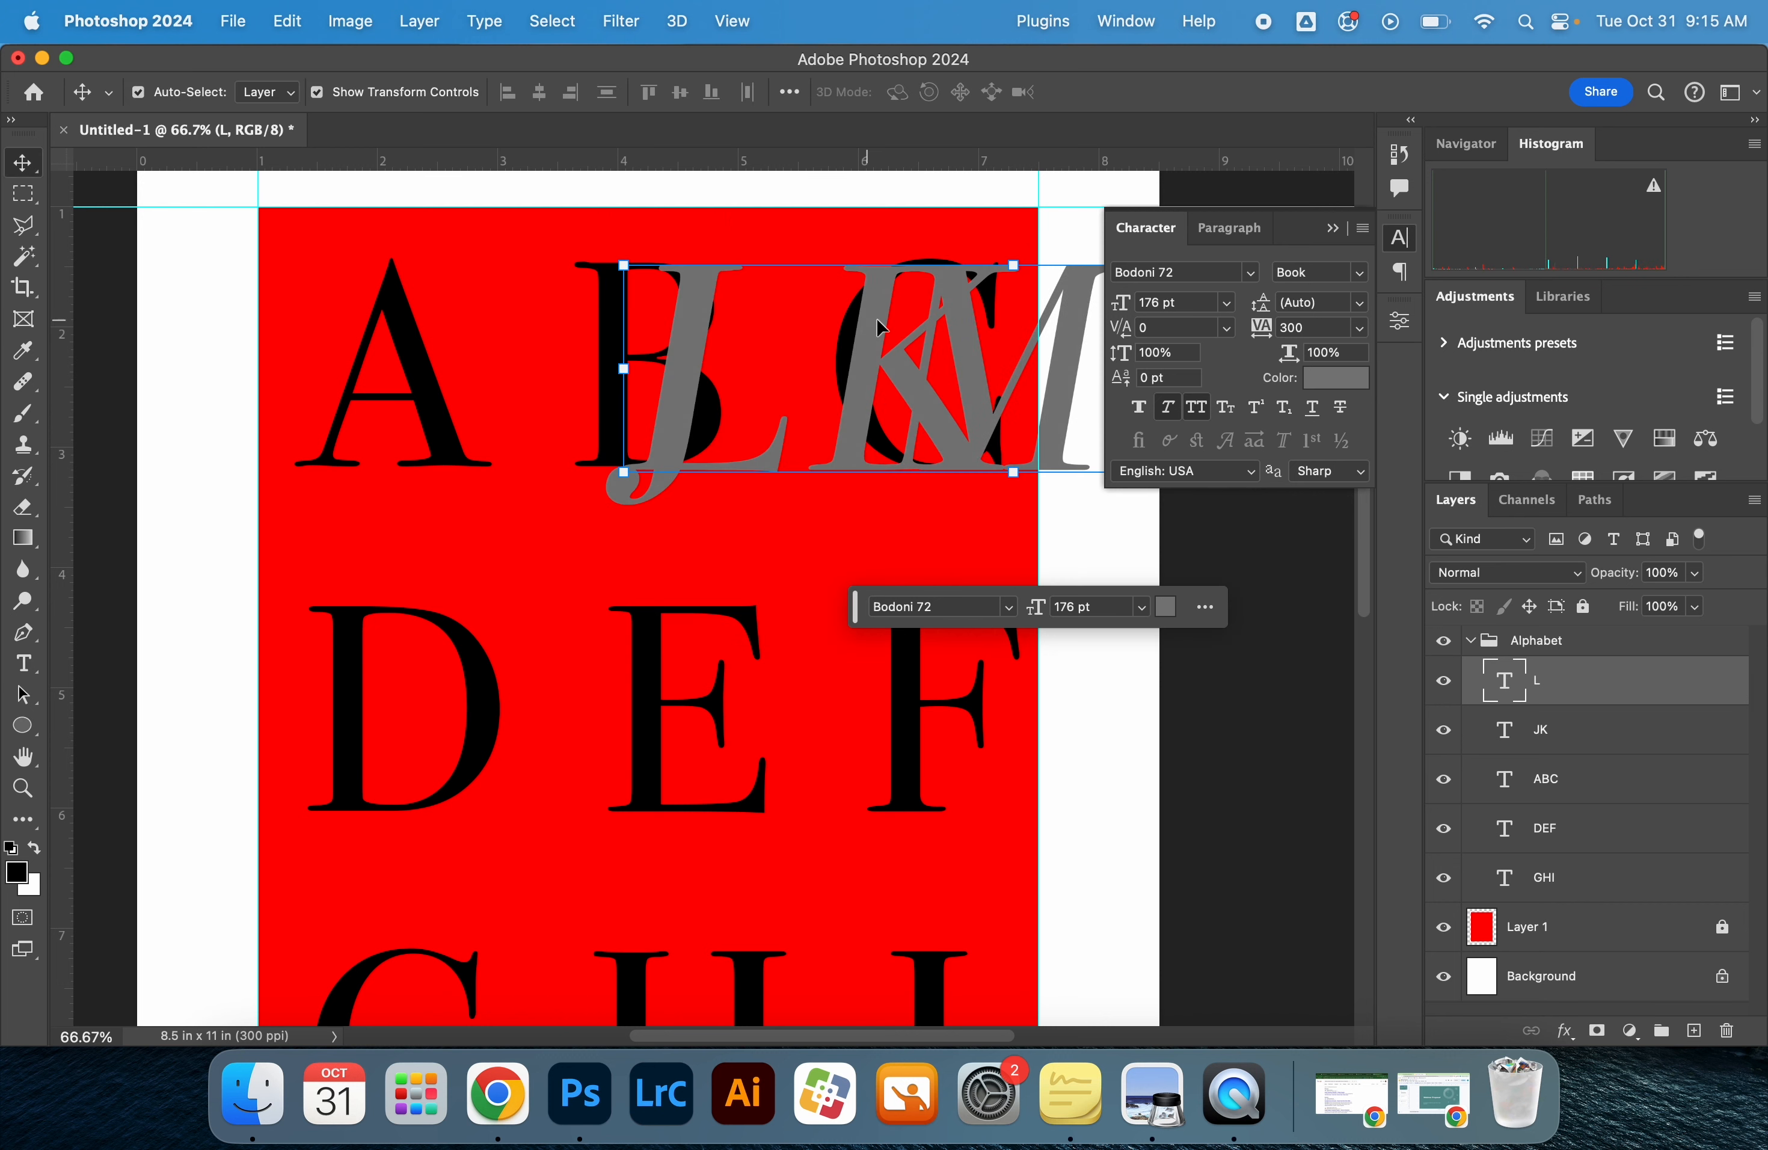
left_click_drag(876, 317, 523, 658)
scroll(750, 717, "down", 5)
Rename the layer holding the middle row's grey letters as "LMN"
double_click(1536, 681)
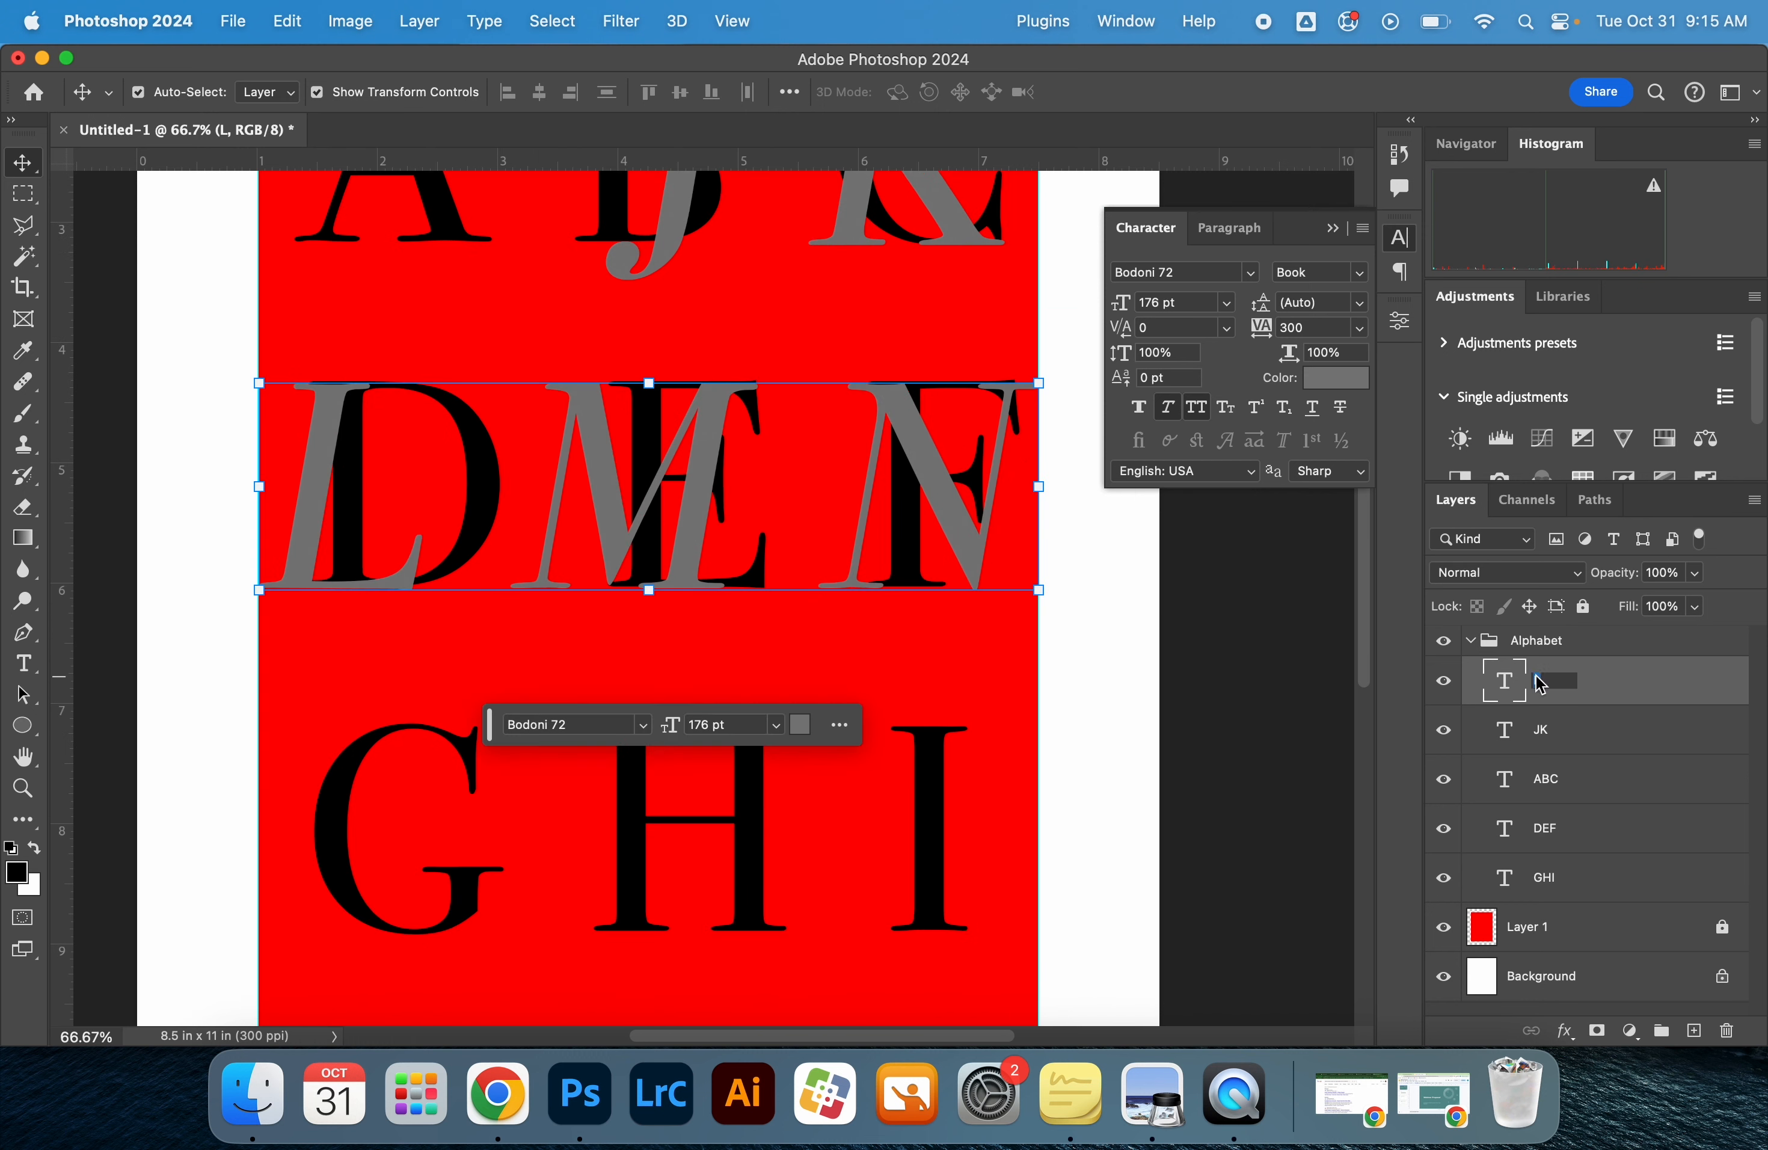
type("LMN")
left_click(1594, 735)
Duplicate the LMN text layer and move the copy over the black G H I row
left_click(1601, 688)
key("super+j")
left_click_drag(630, 411, 631, 754)
Replace the lower grey copy's text with "OPQ" and shift it slightly right over the G H I row
double_click(631, 799)
type("OPQ")
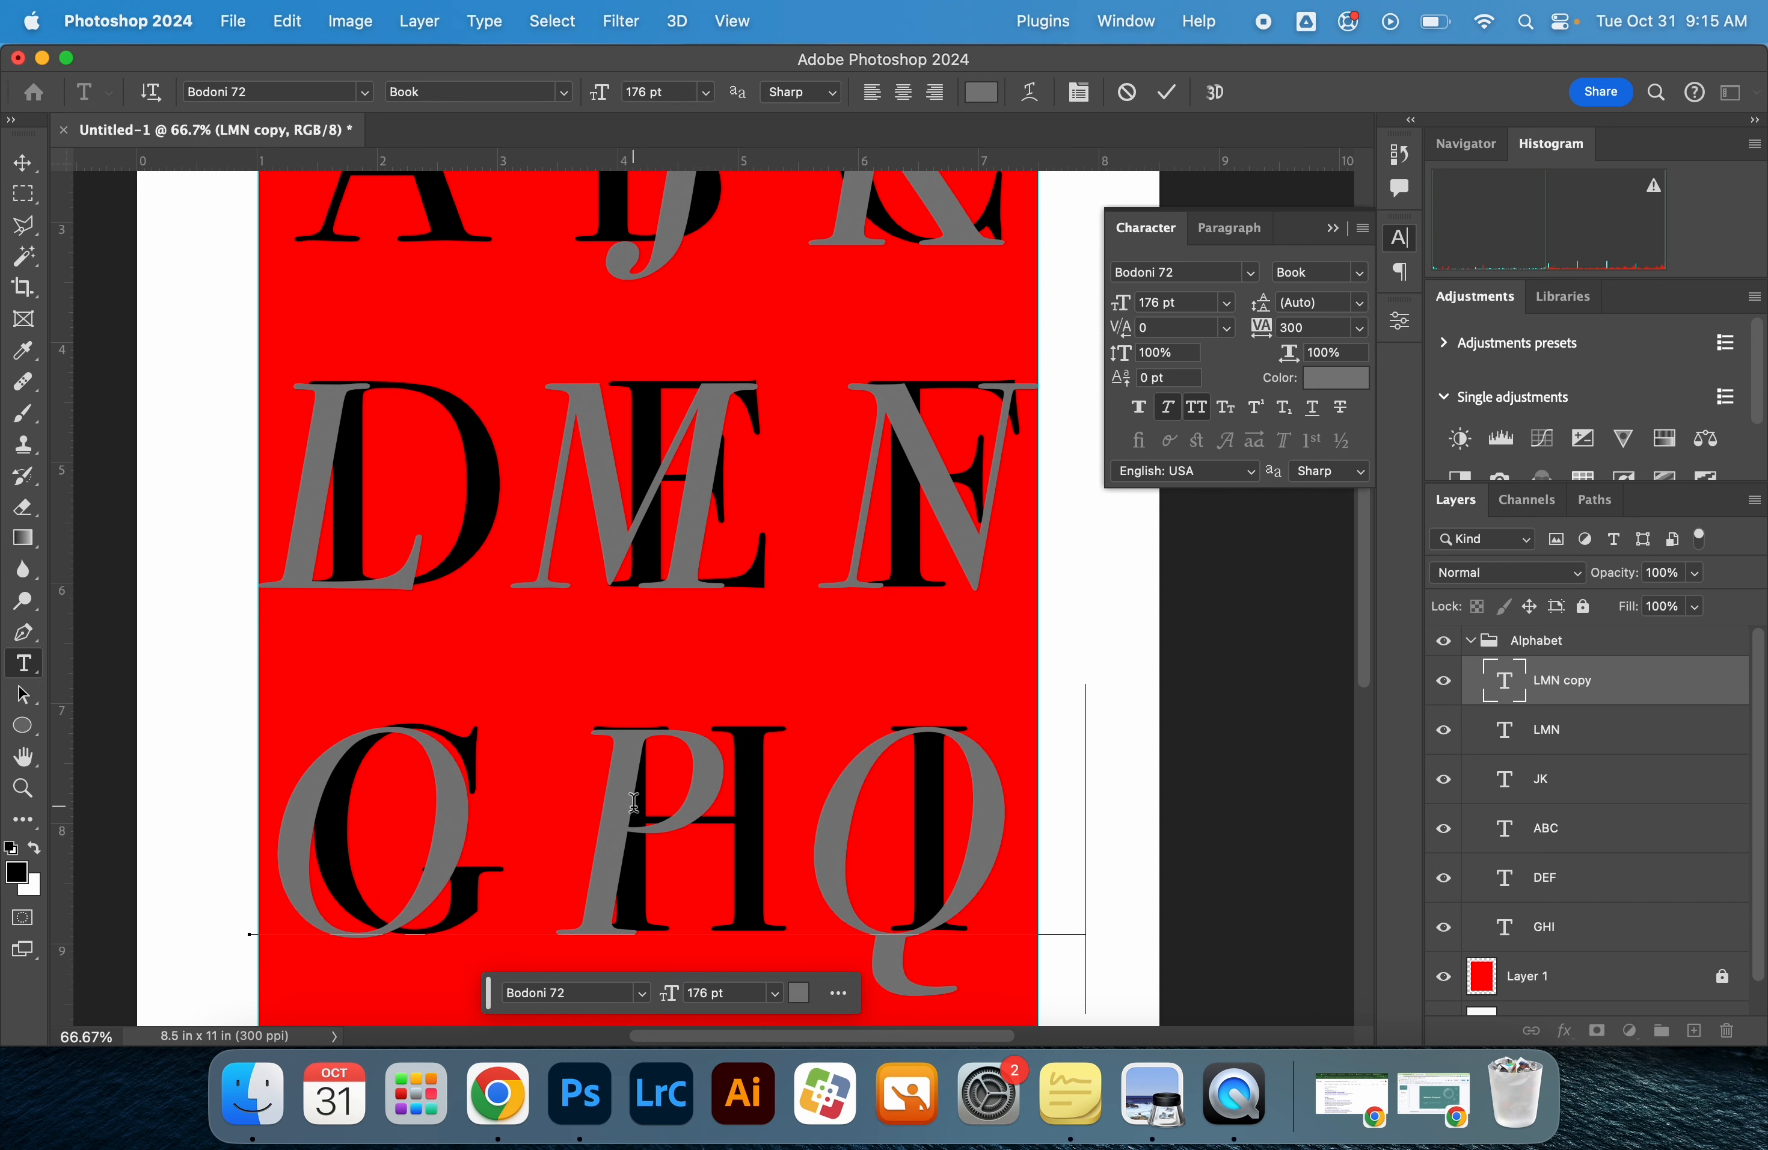
key("Escape")
left_click_drag(984, 822, 1006, 821)
Reorder the layers so that grey JK sits directly beneath ABC and grey LMN directly beneath DEF
scroll(1007, 822, "down", 3)
scroll(1130, 643, "up", 2)
left_click(1599, 828)
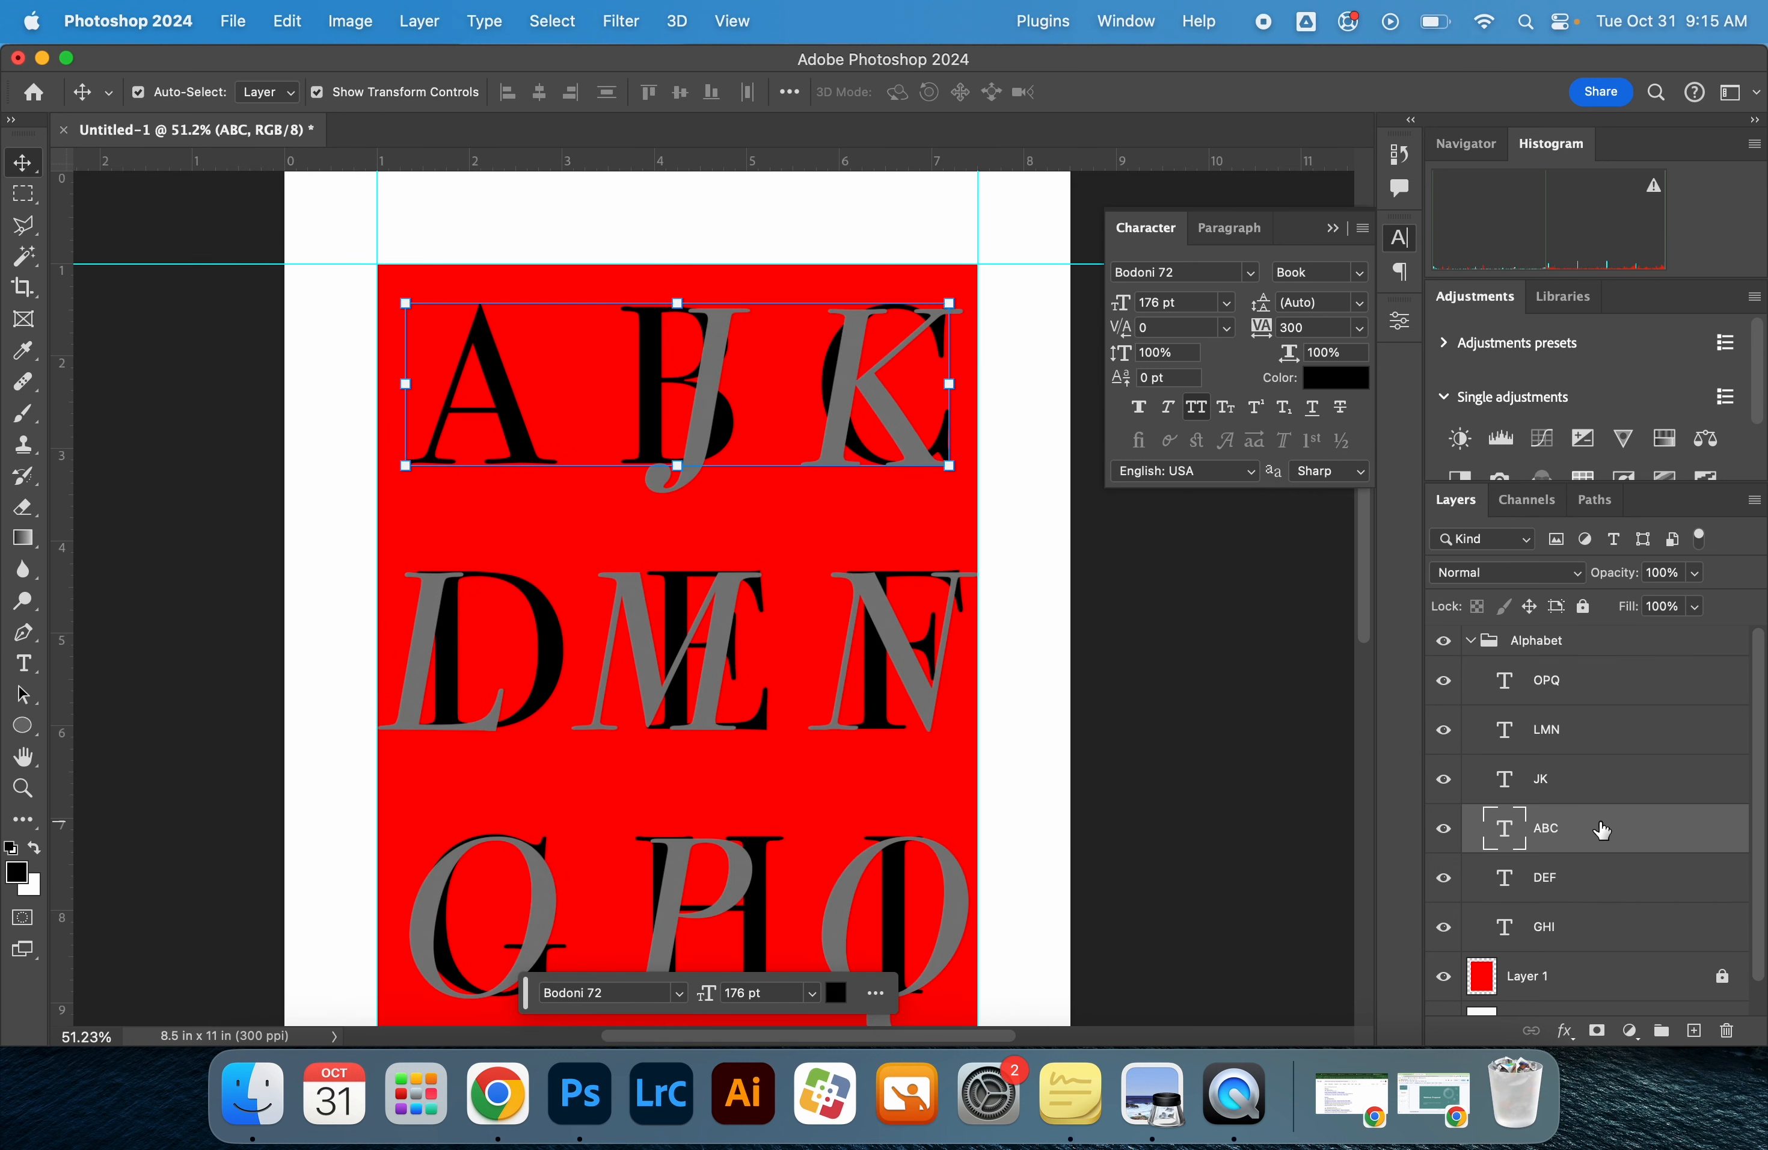
left_click_drag(1548, 796, 1579, 848)
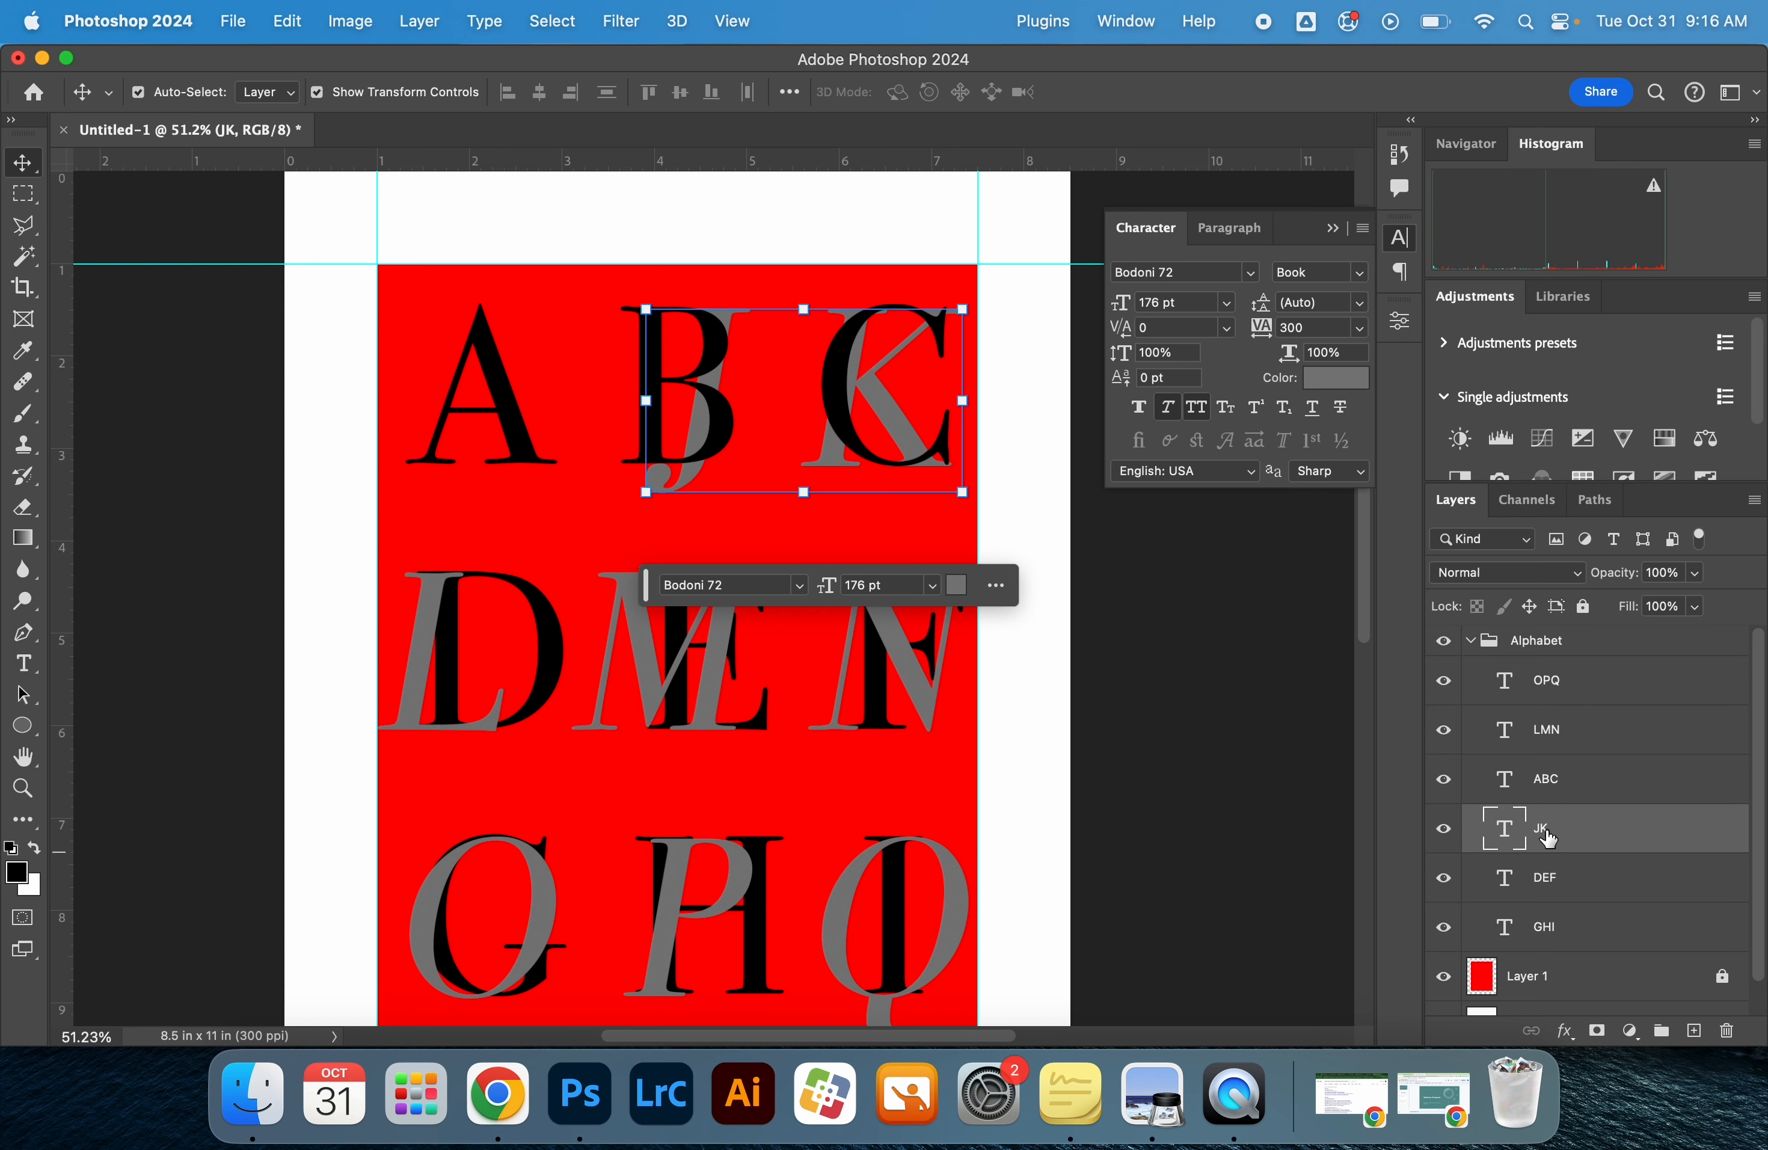
double_click(1590, 747)
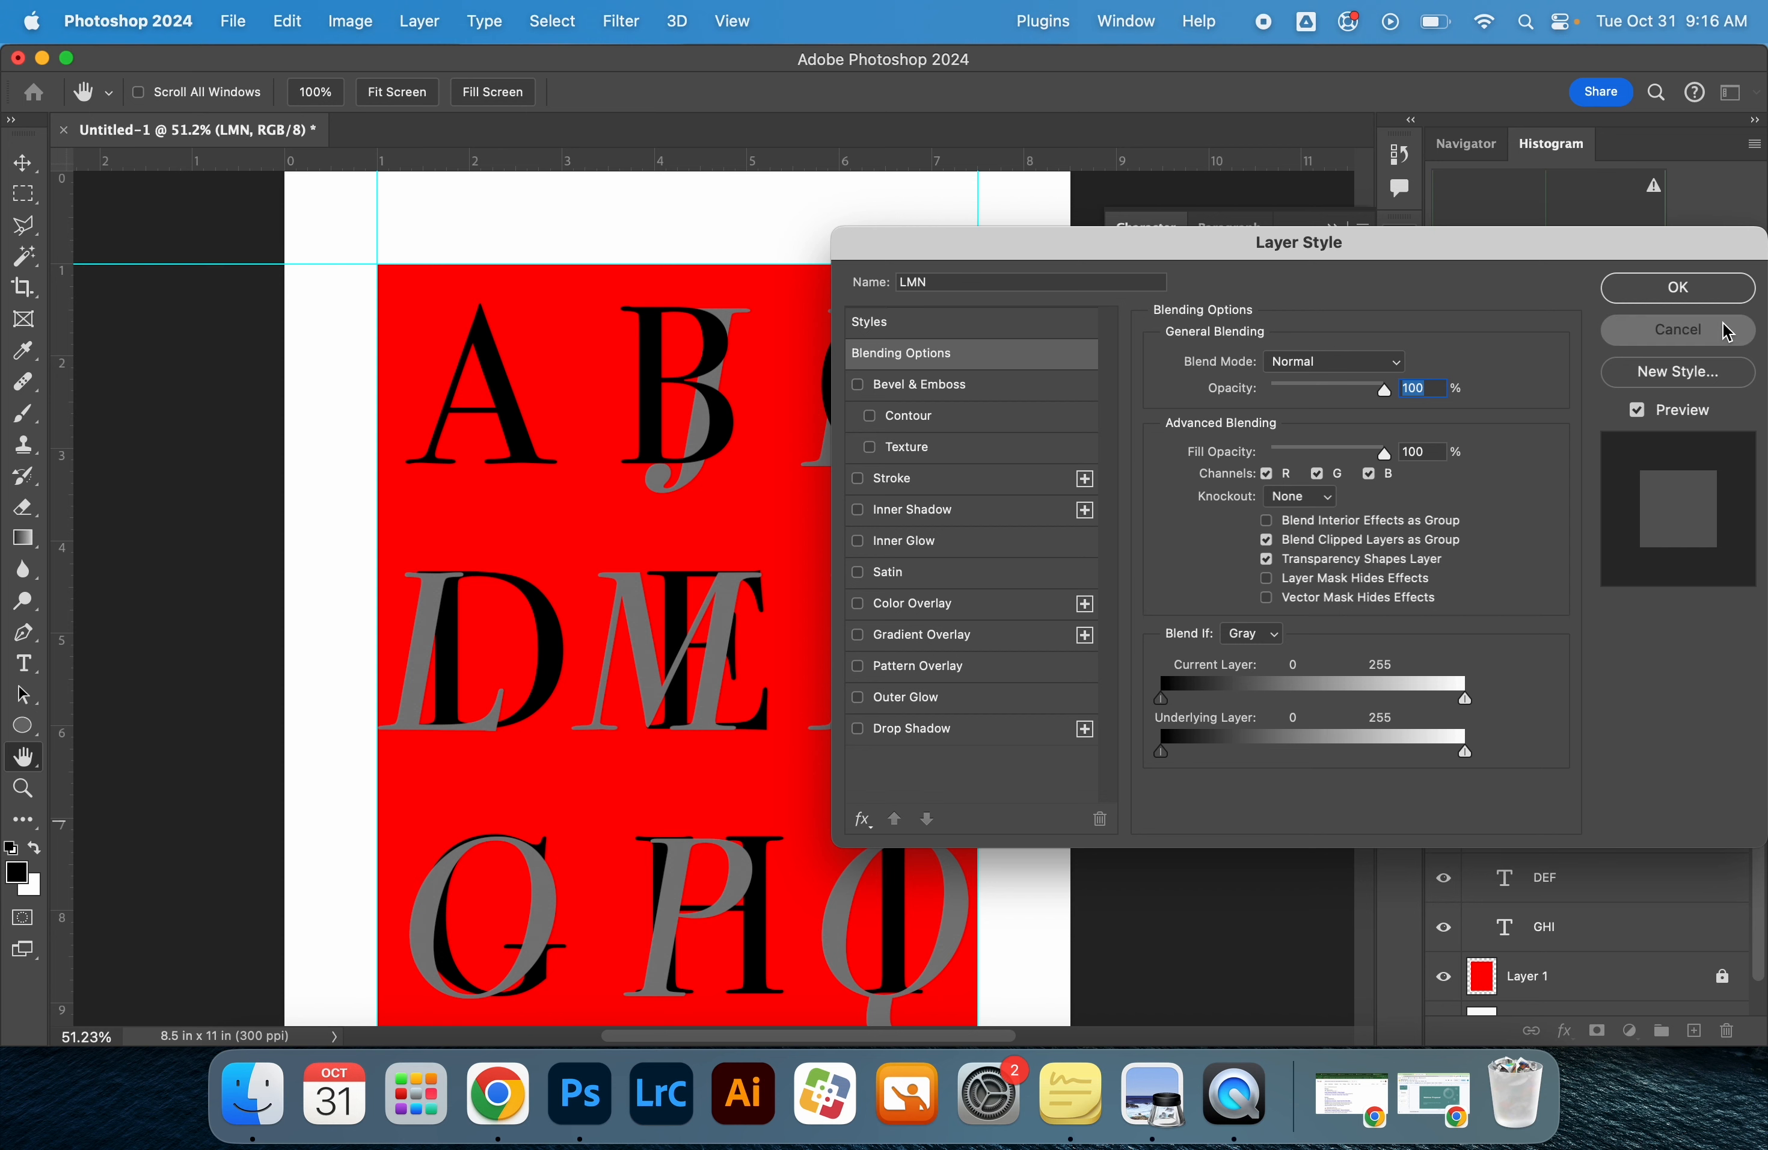
left_click(1739, 330)
left_click_drag(1530, 729, 1586, 892)
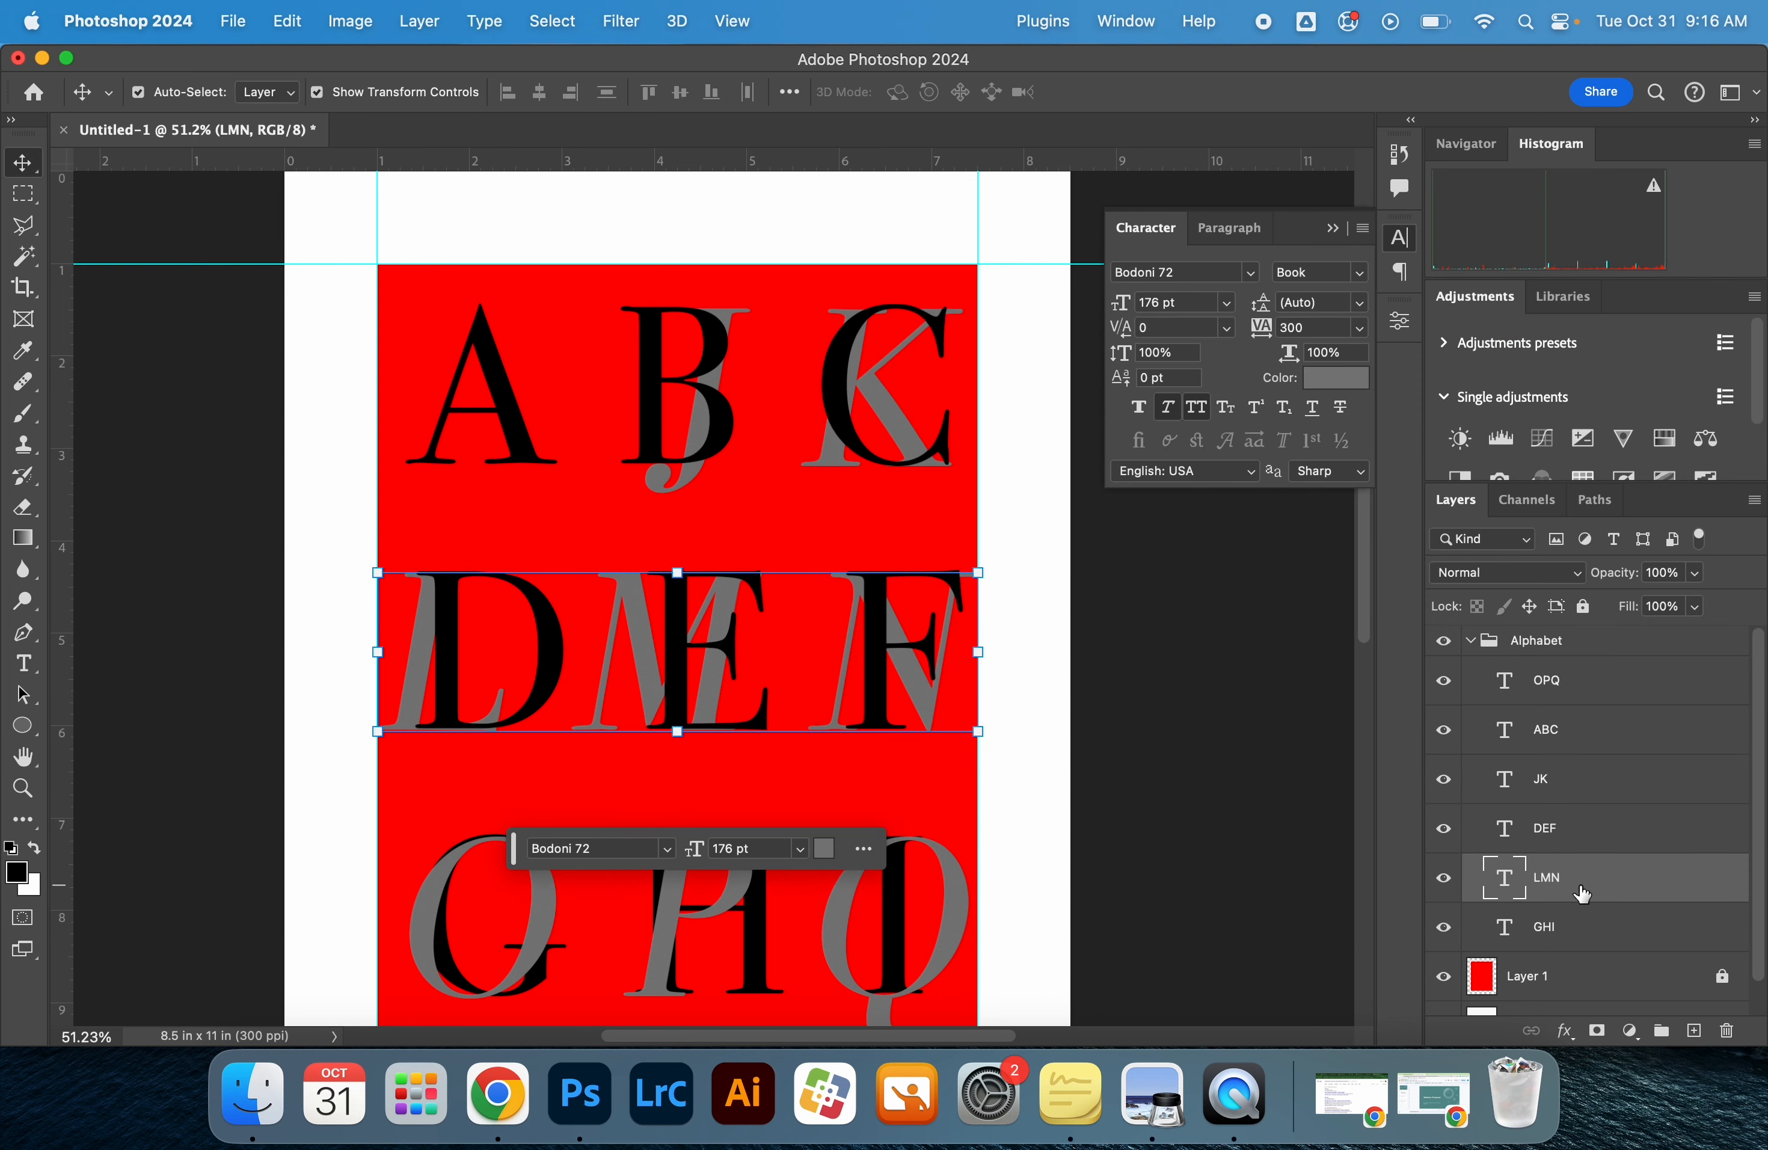
Move the grey OPQ layer directly beneath the GHI layer
left_click(1568, 945)
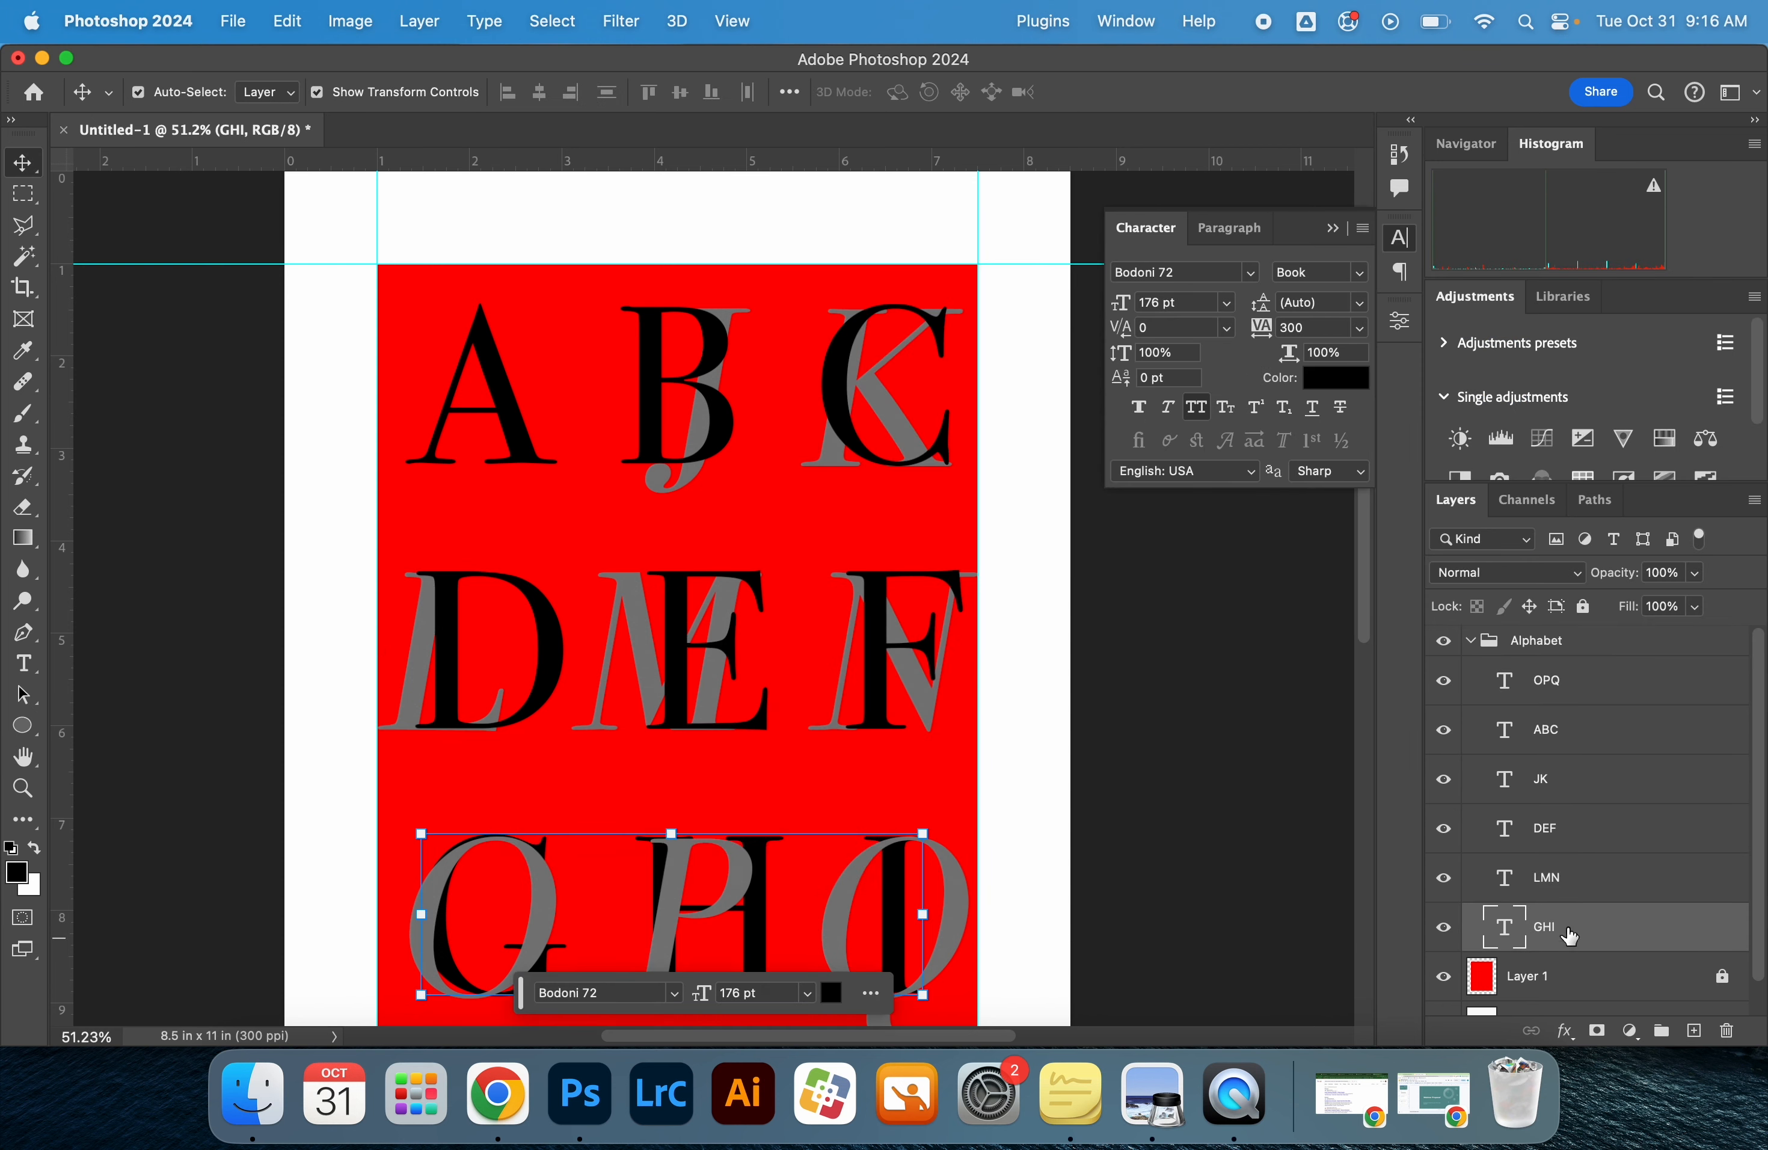
left_click_drag(1603, 702, 1629, 947)
left_click(1218, 795)
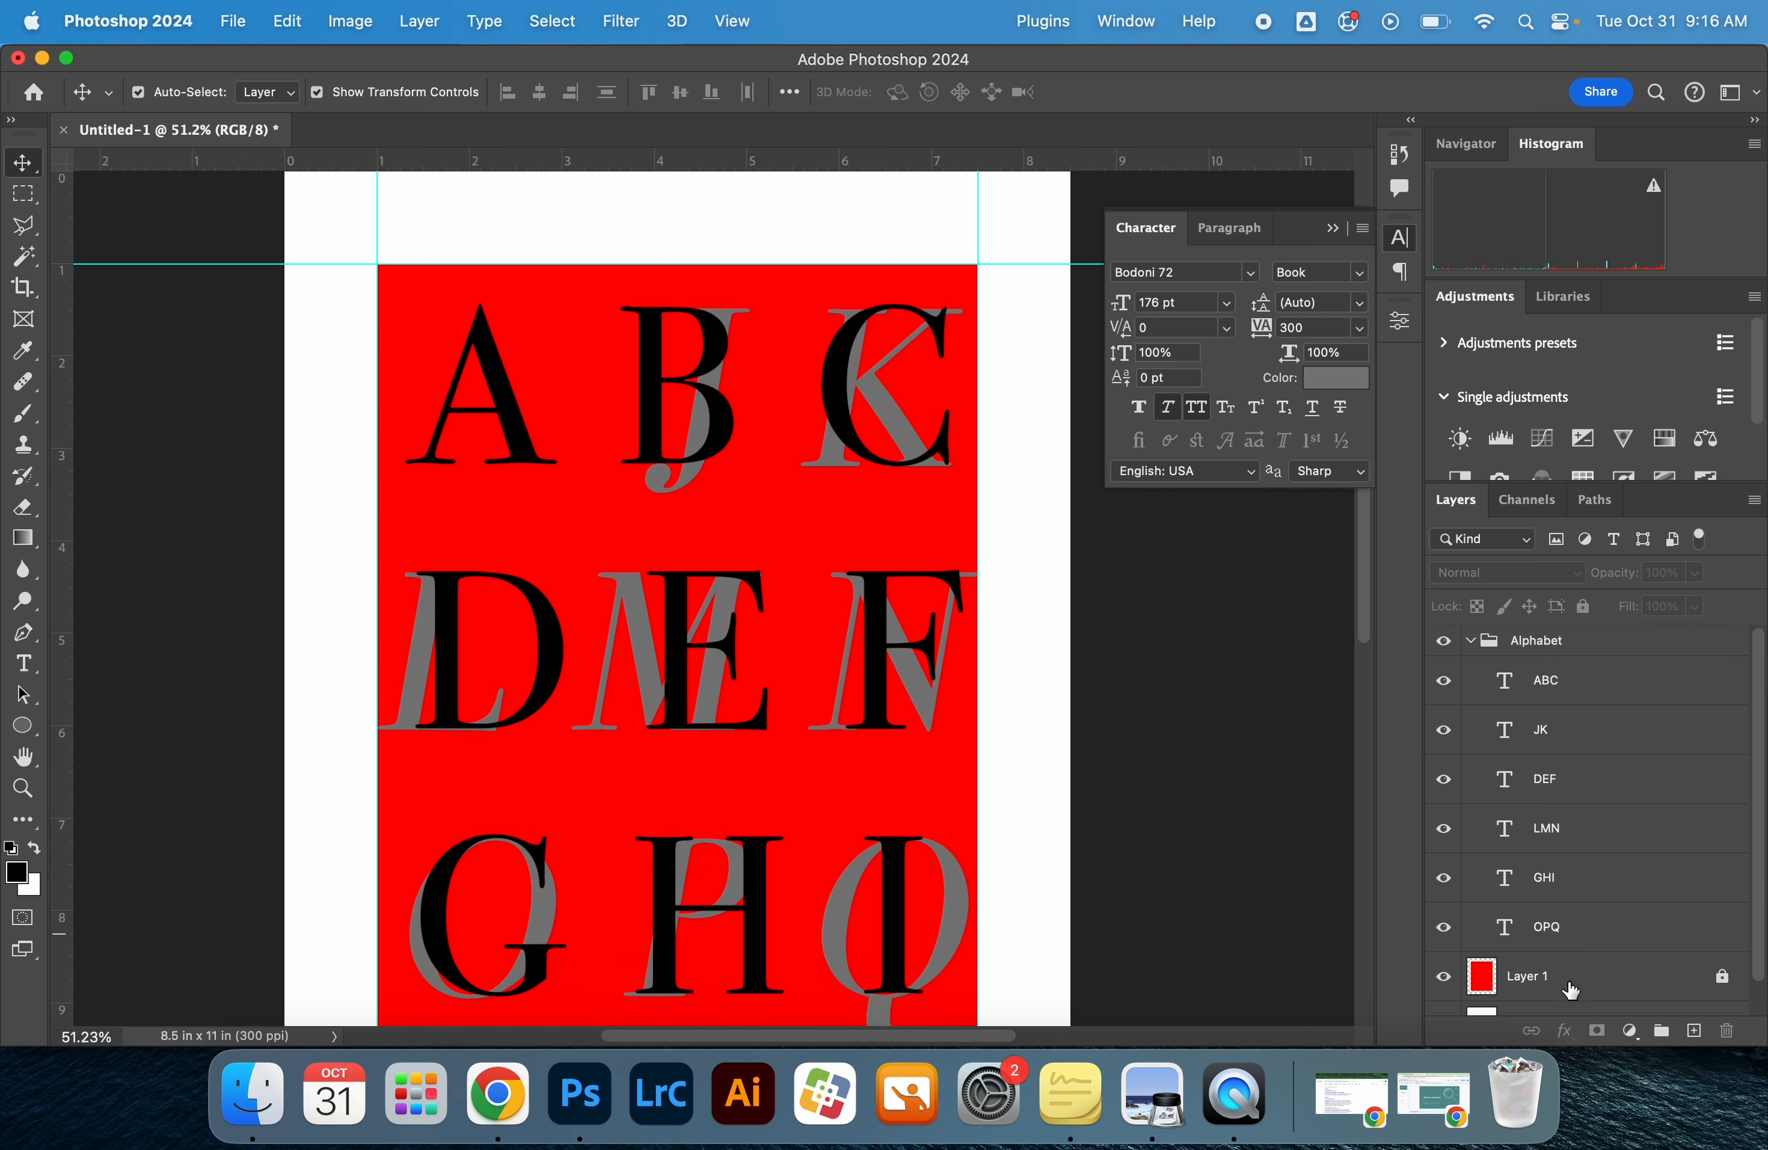
scroll(1175, 813, "down", 2)
left_click_drag(1568, 926, 1606, 939)
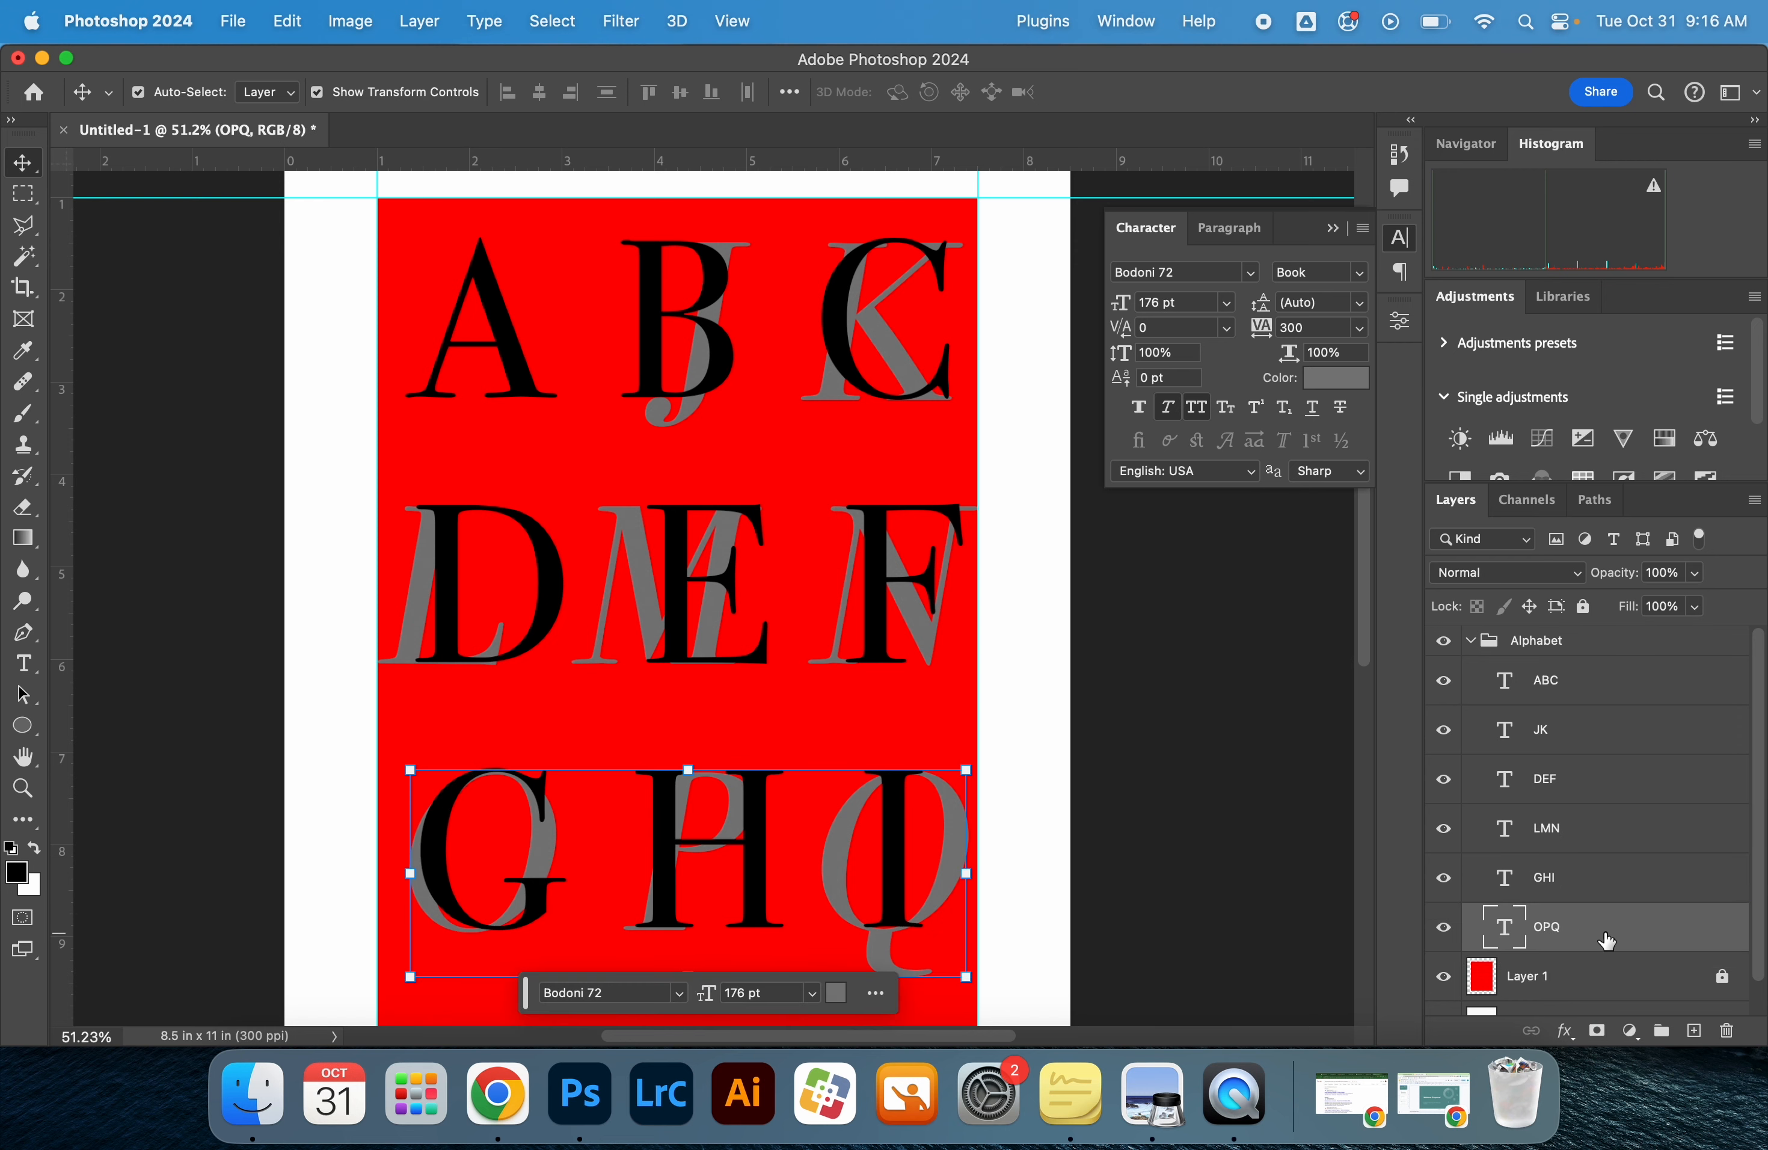
Switch to the reference poster image in Preview and examine how the grey and black letters overlap
left_click(1575, 680)
key("super+Tab")
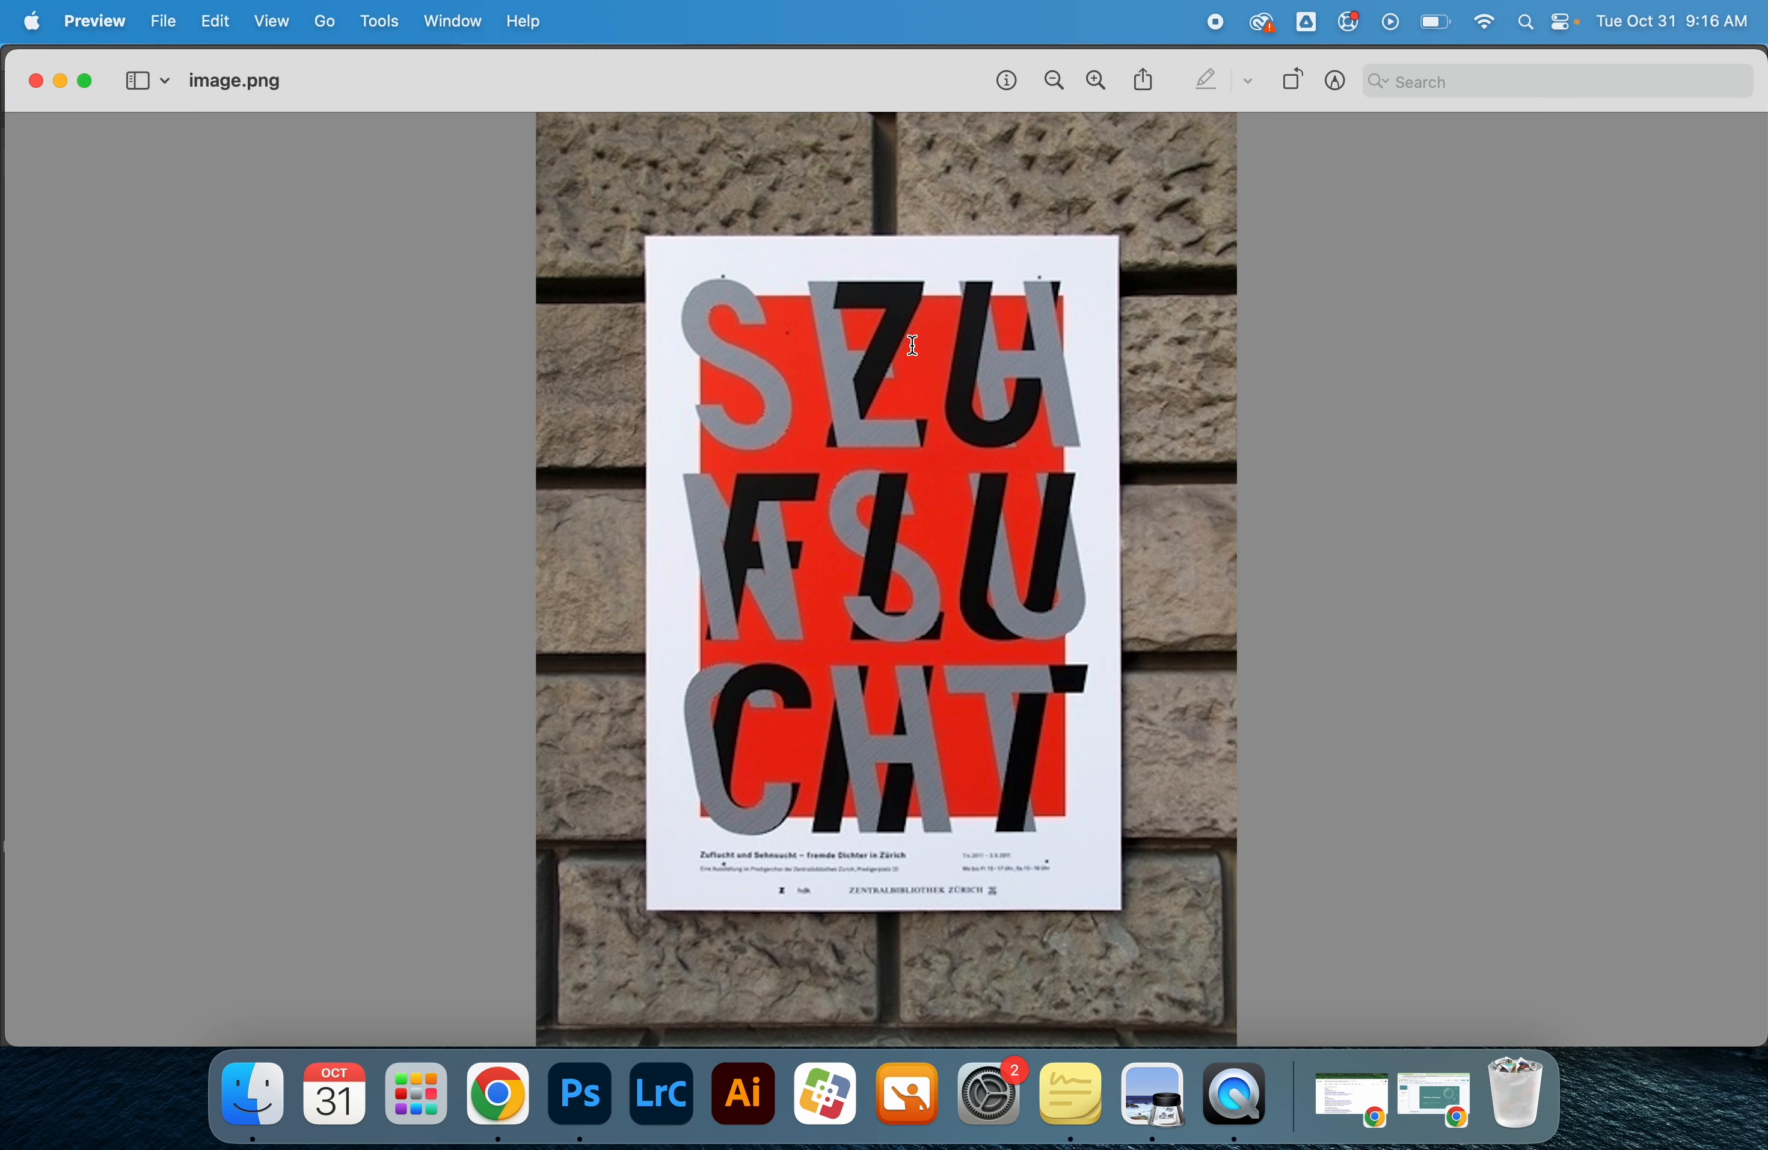
scroll(912, 345, "up", 3)
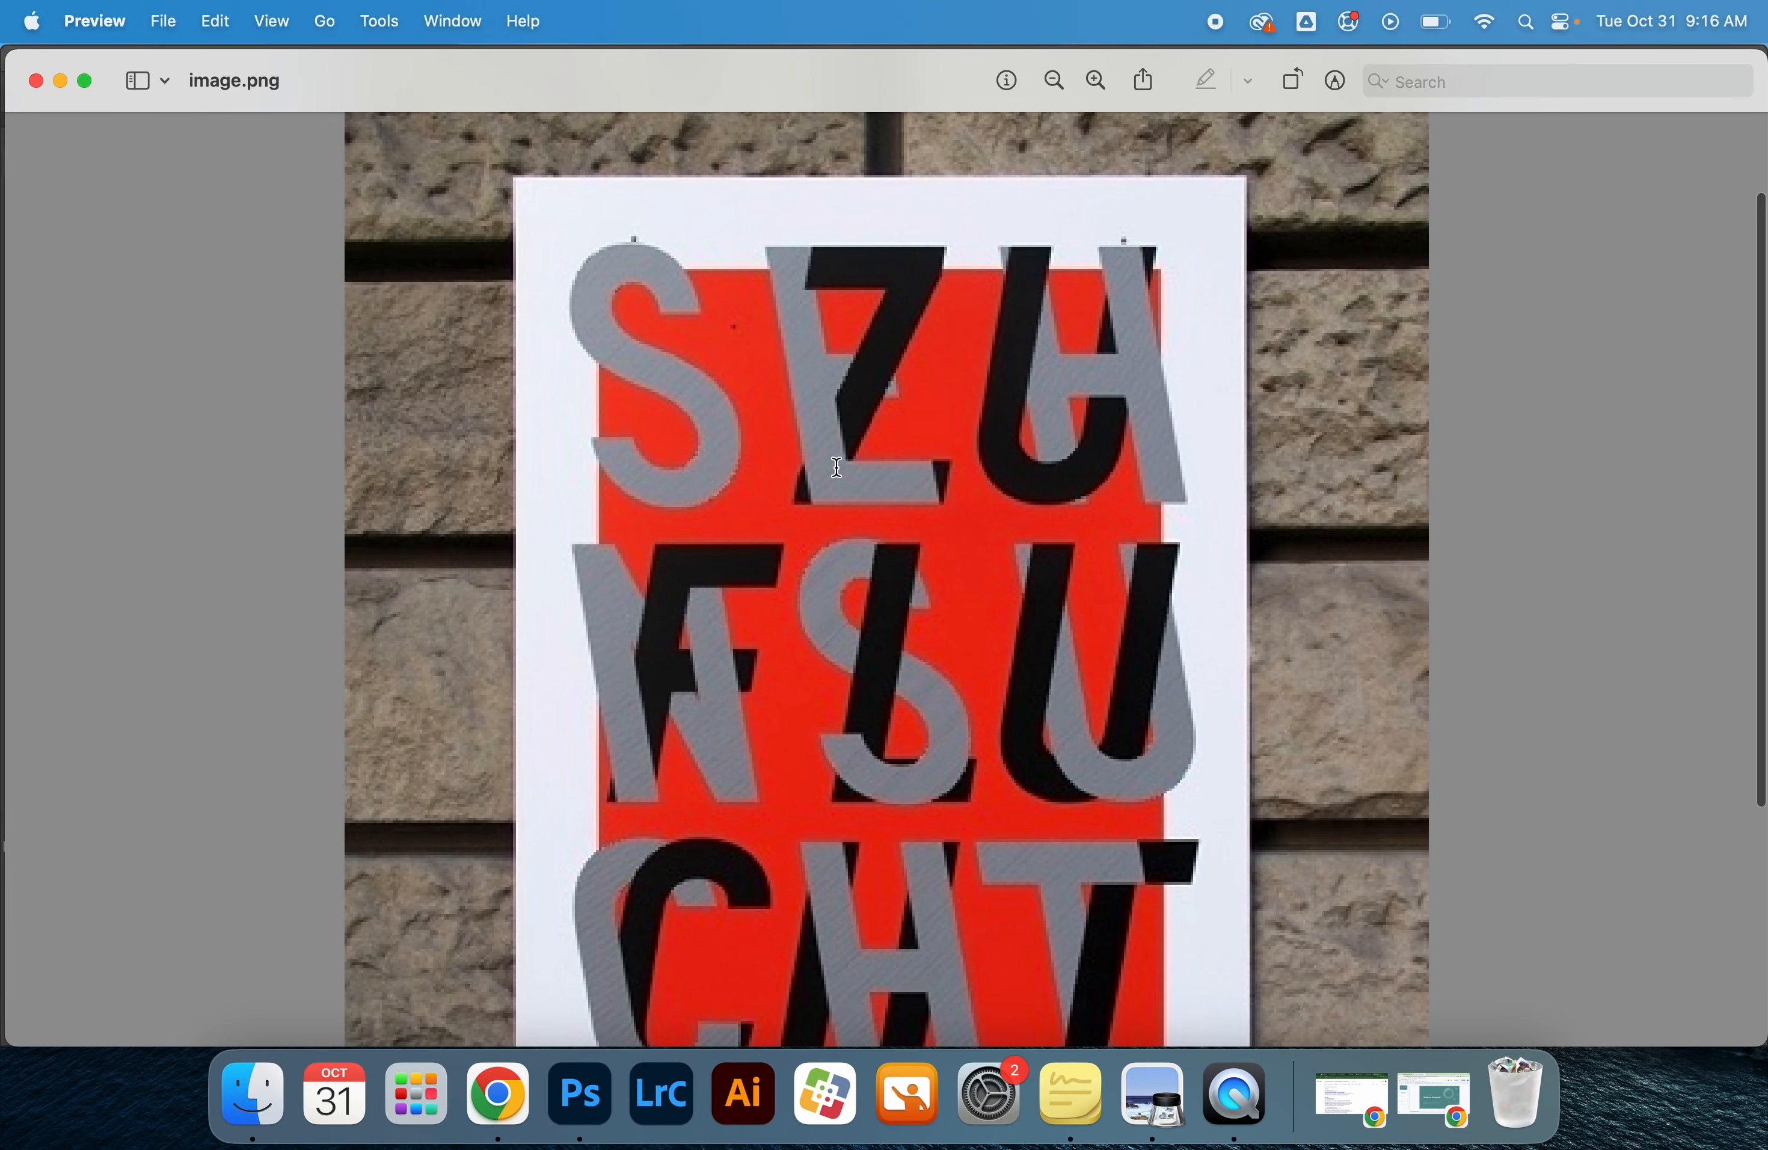
scroll(993, 496, "down", 3)
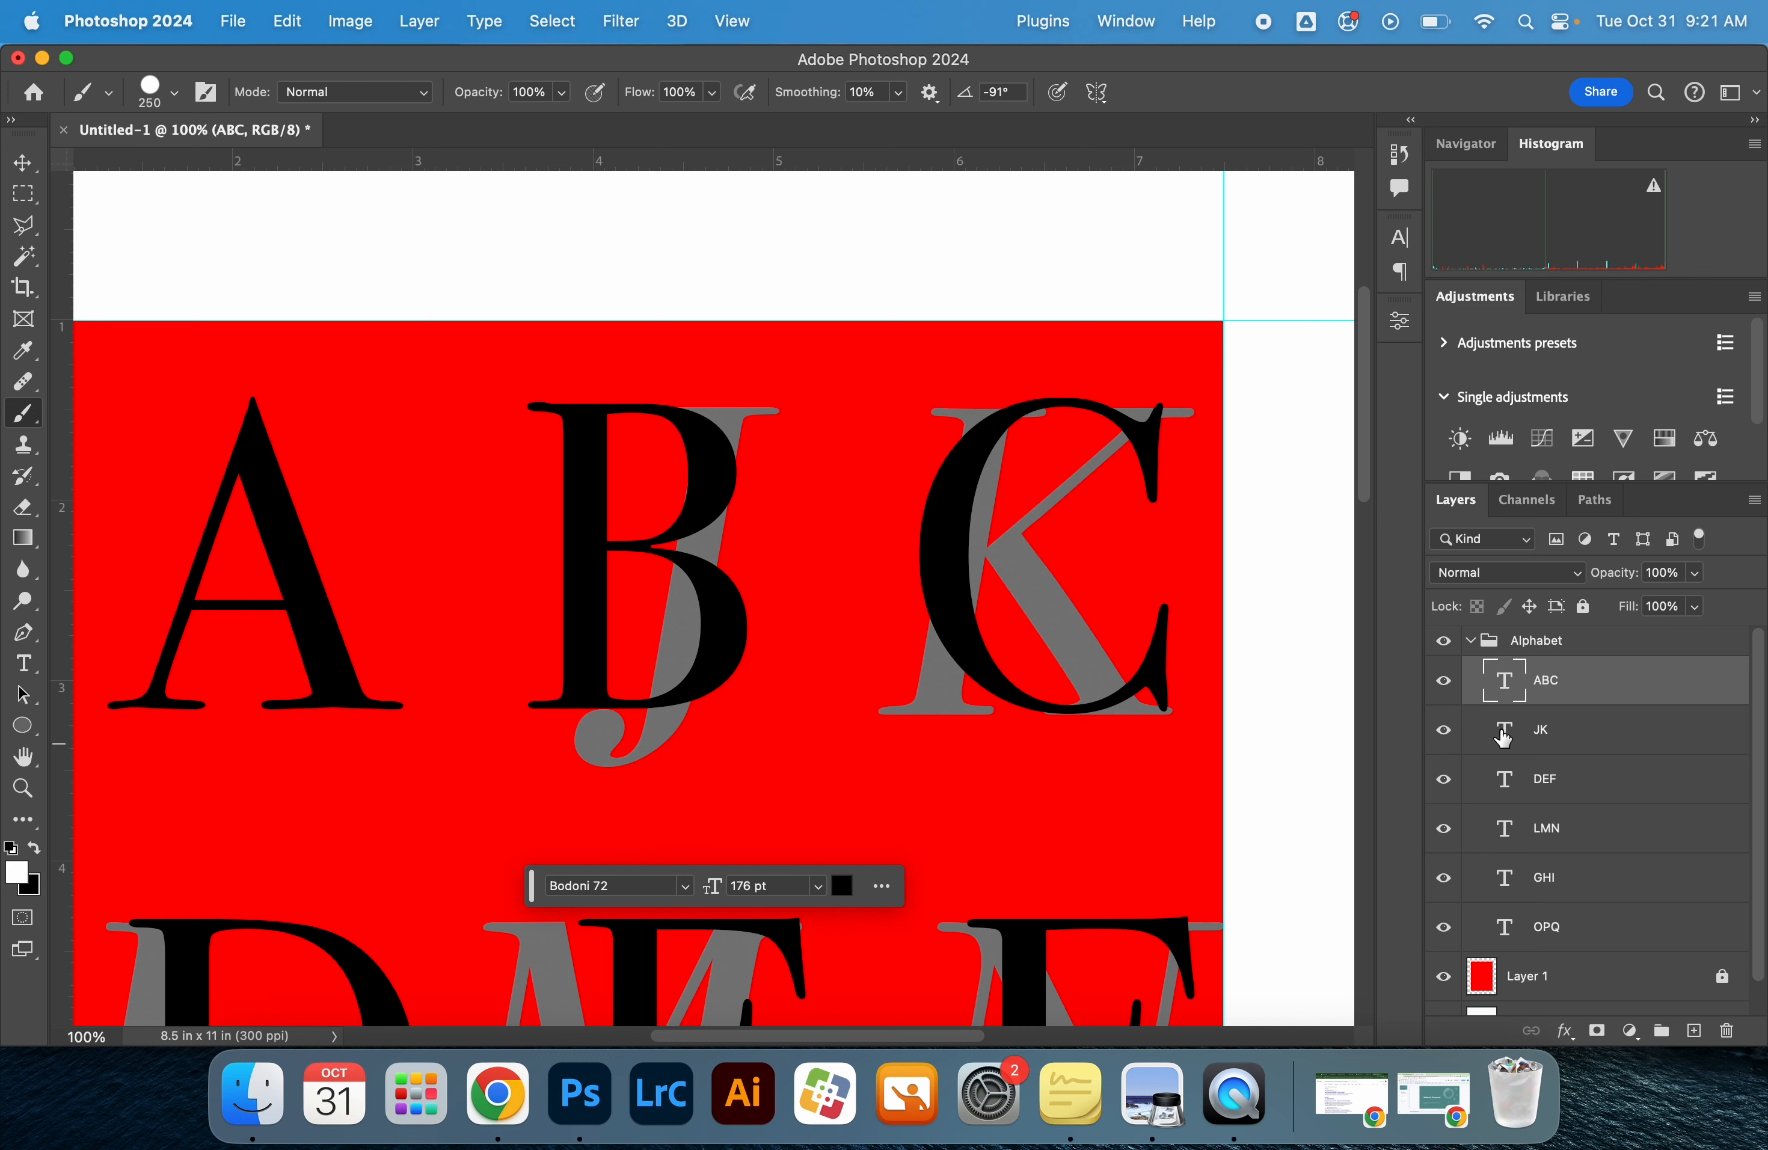
Load the JK letter shapes as a selection and use it to add a layer mask to the ABC layer
left_click(1501, 747)
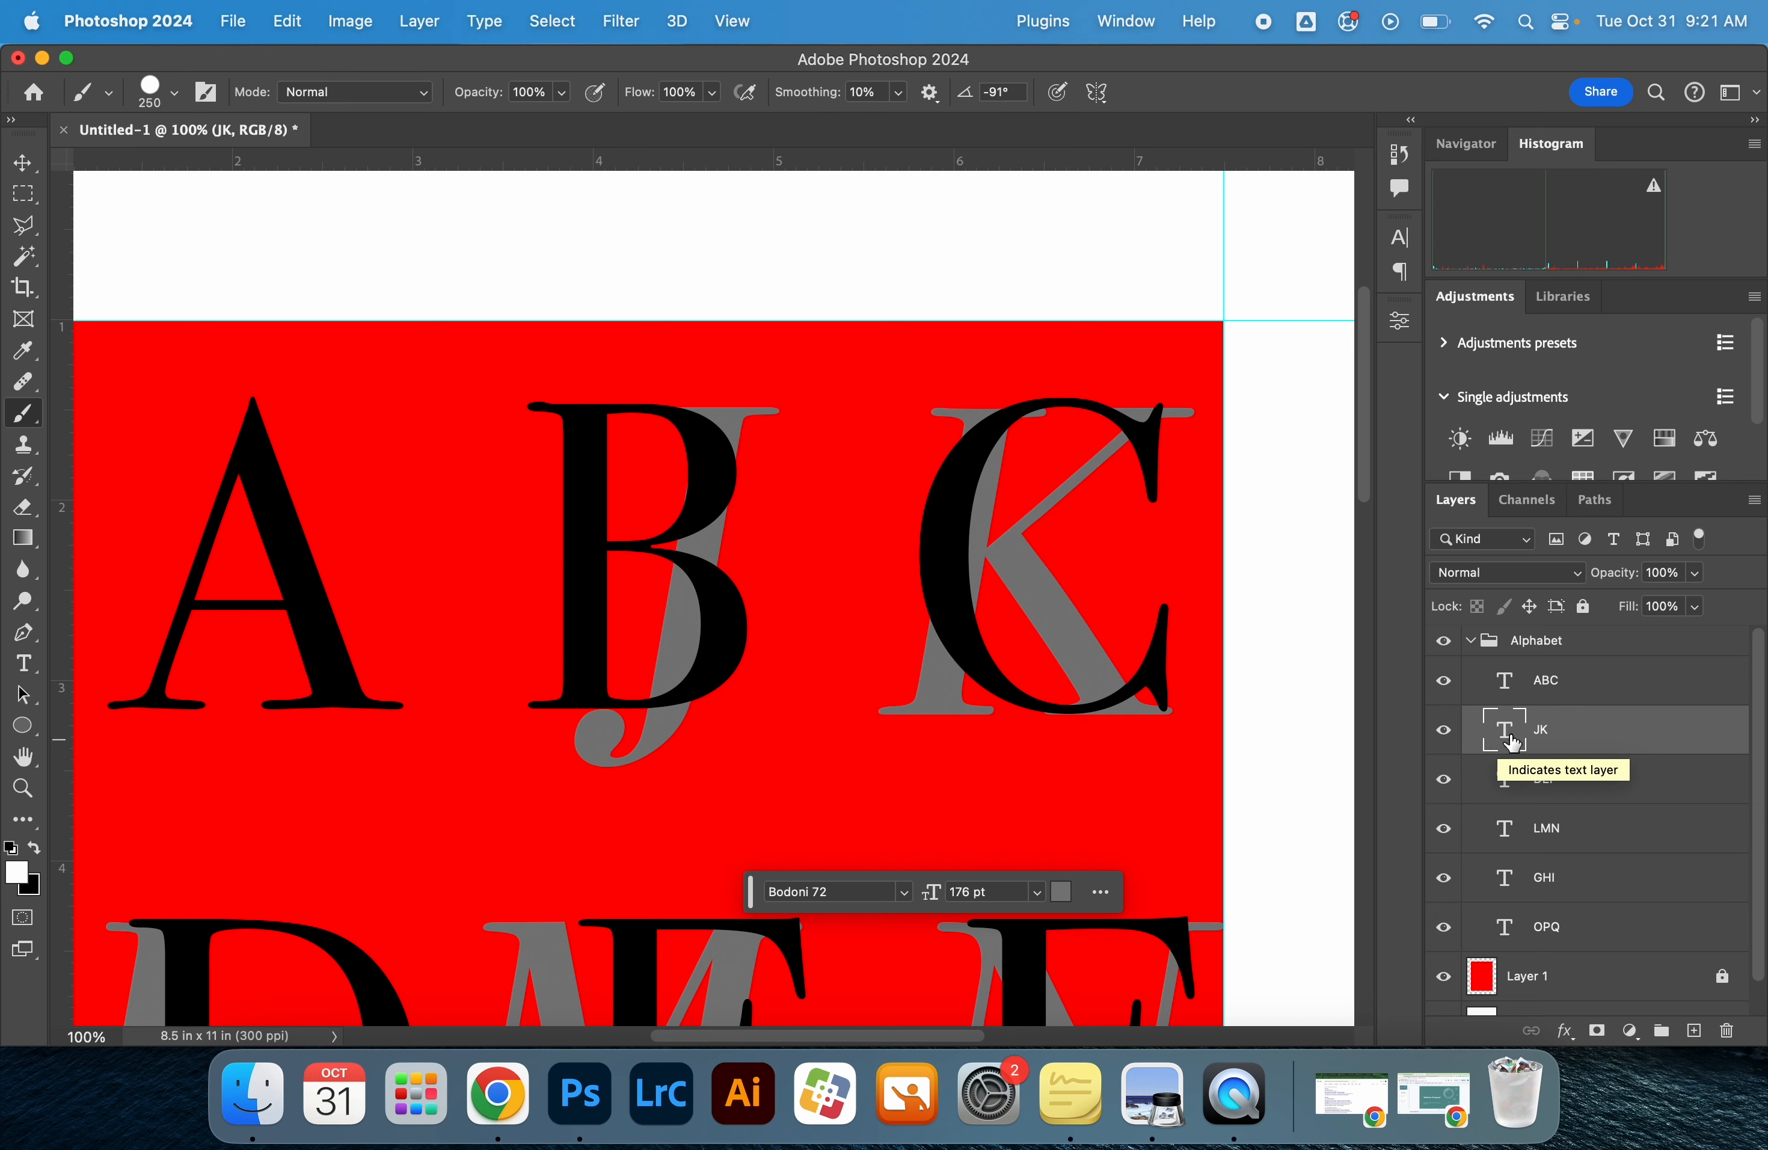
left_click(1505, 739, "super")
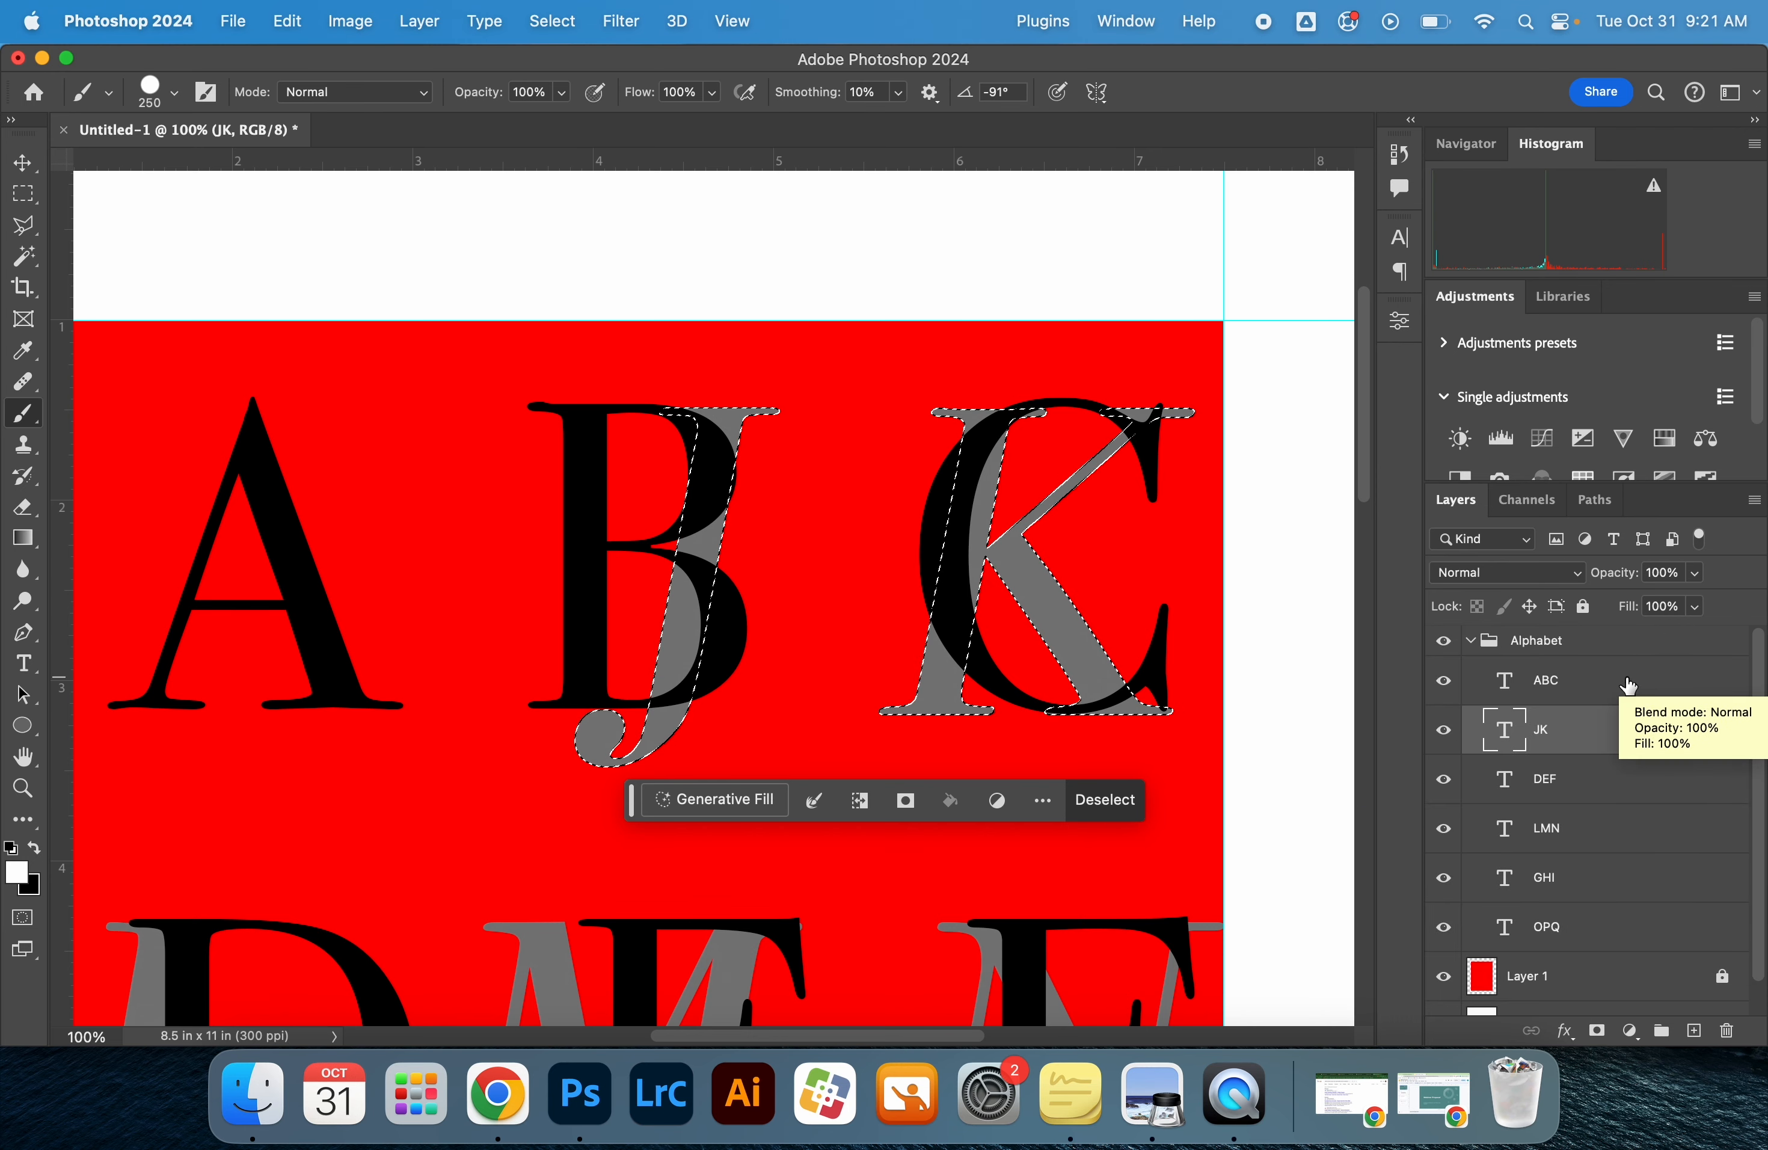
left_click(1629, 685)
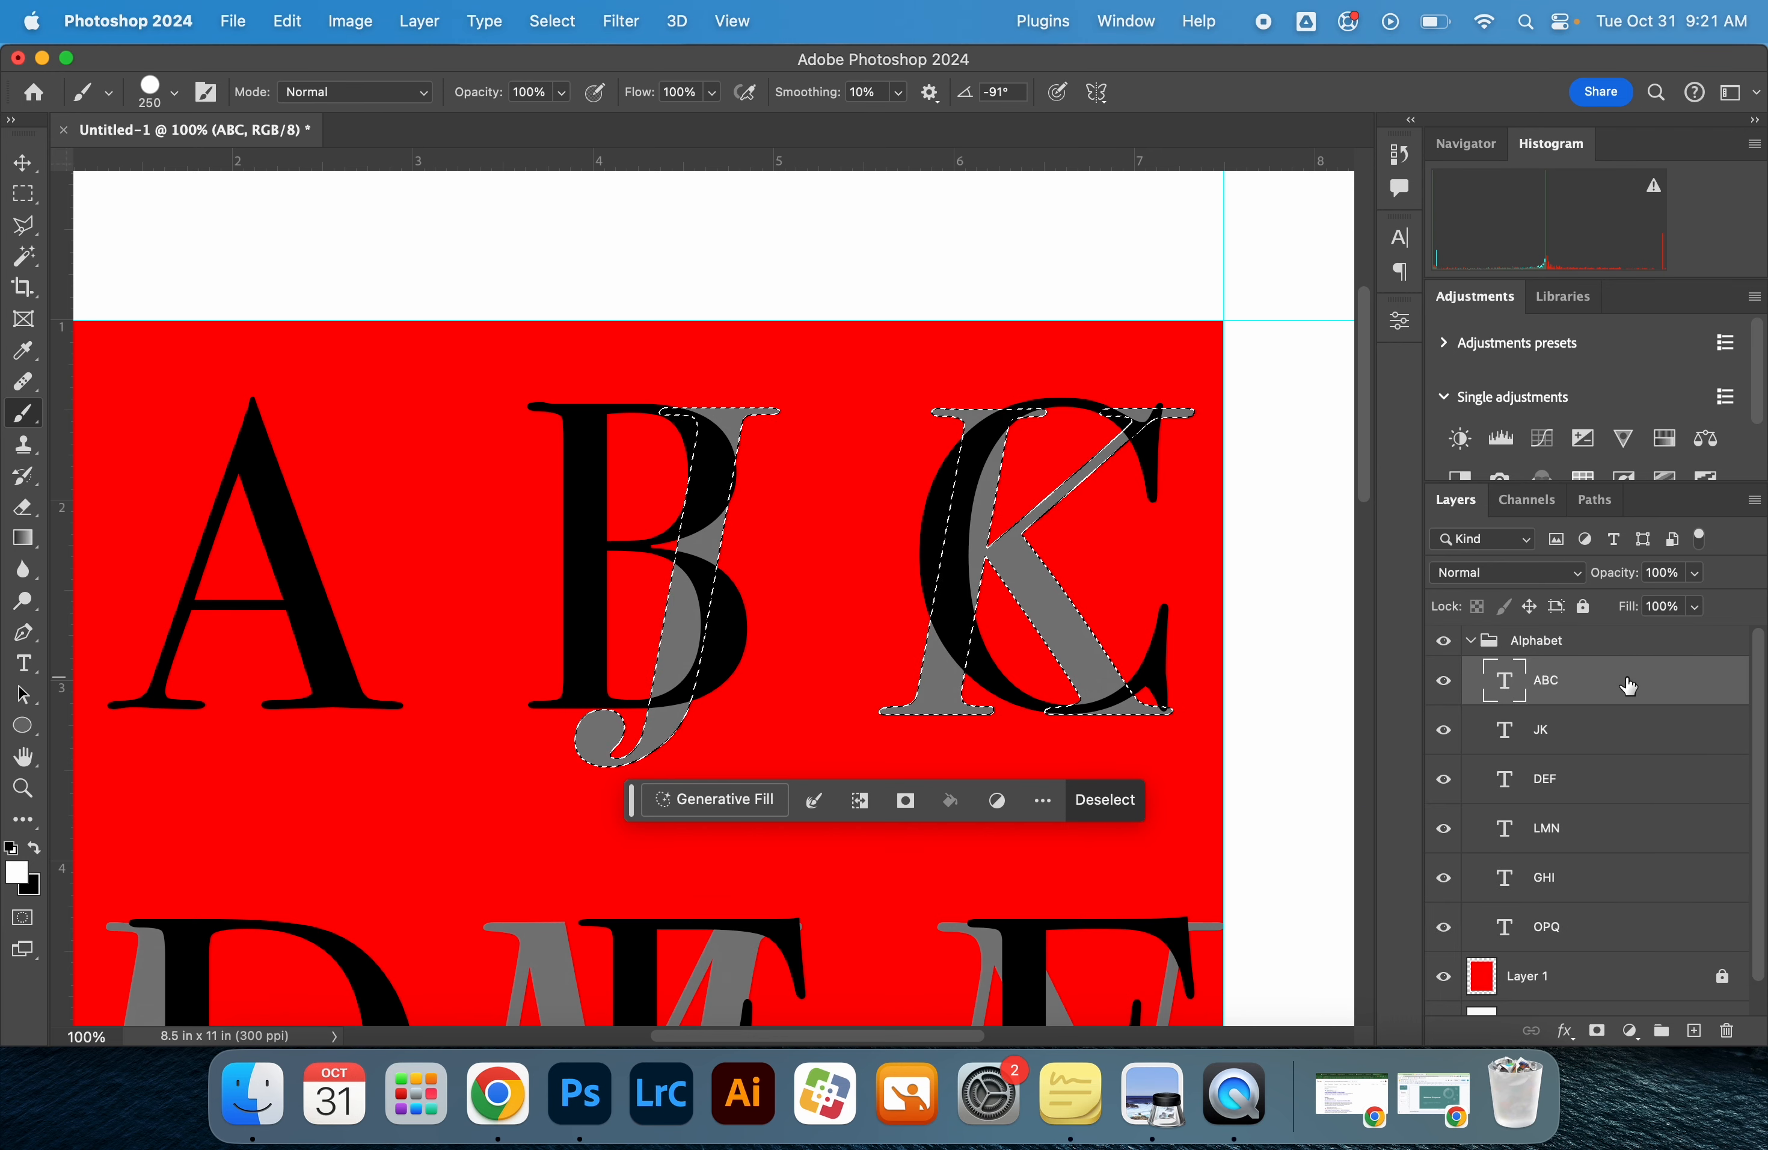
left_click(1597, 1032)
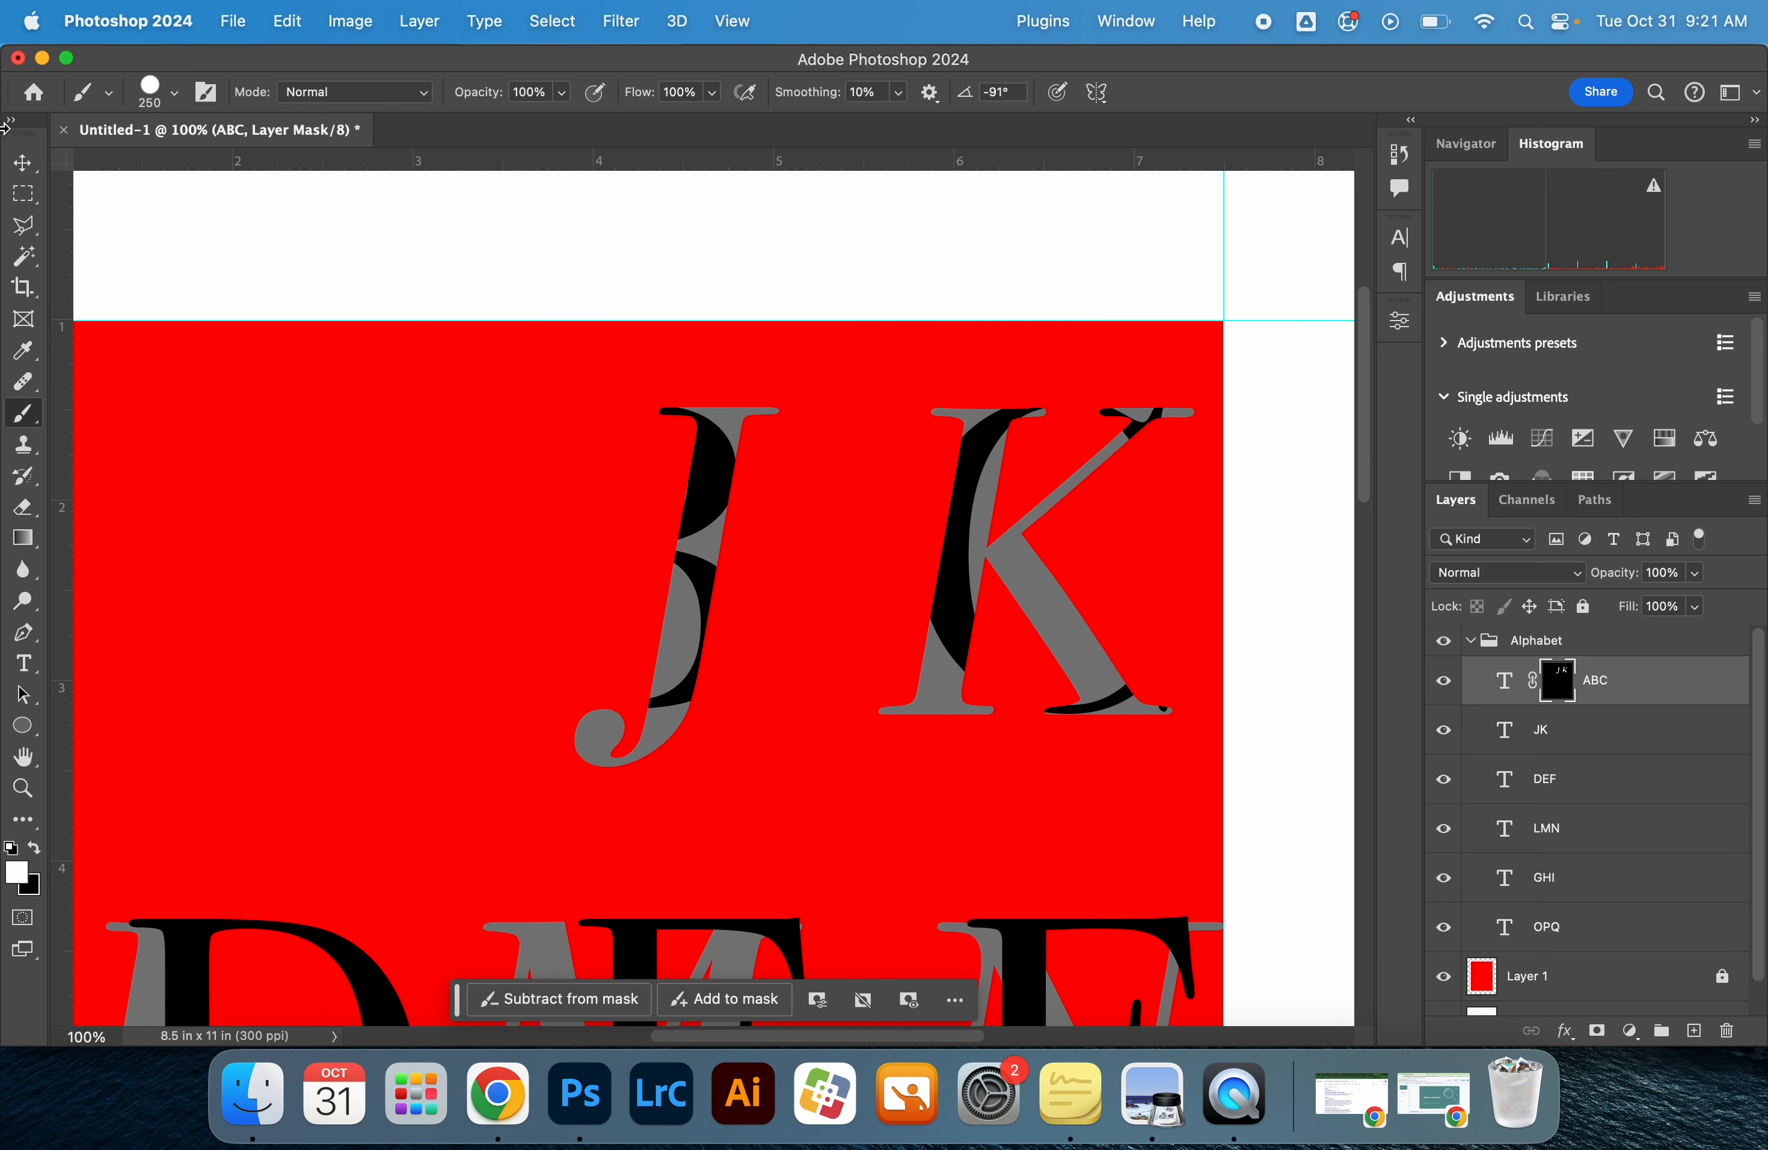
Invert the ABC layer mask to hide the black letters only where J and K overlap them
key("v")
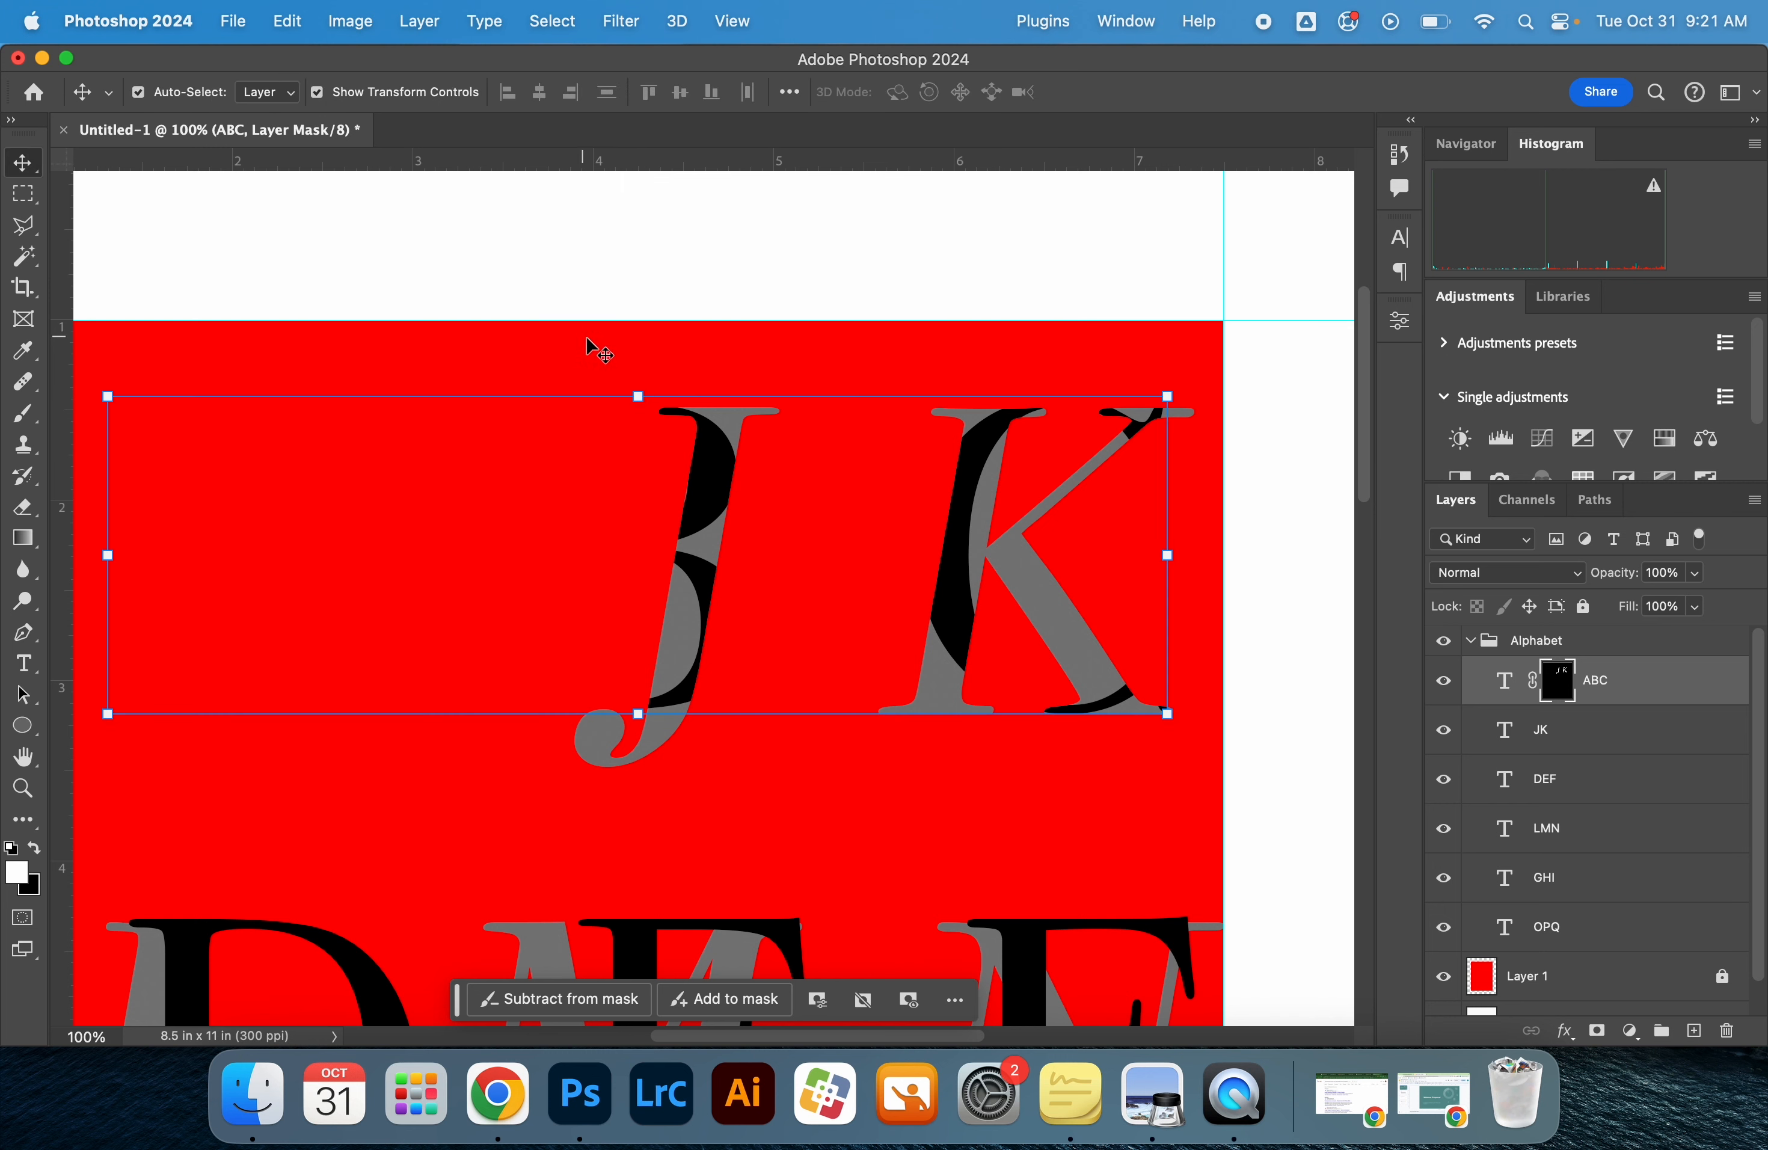
left_click(713, 255)
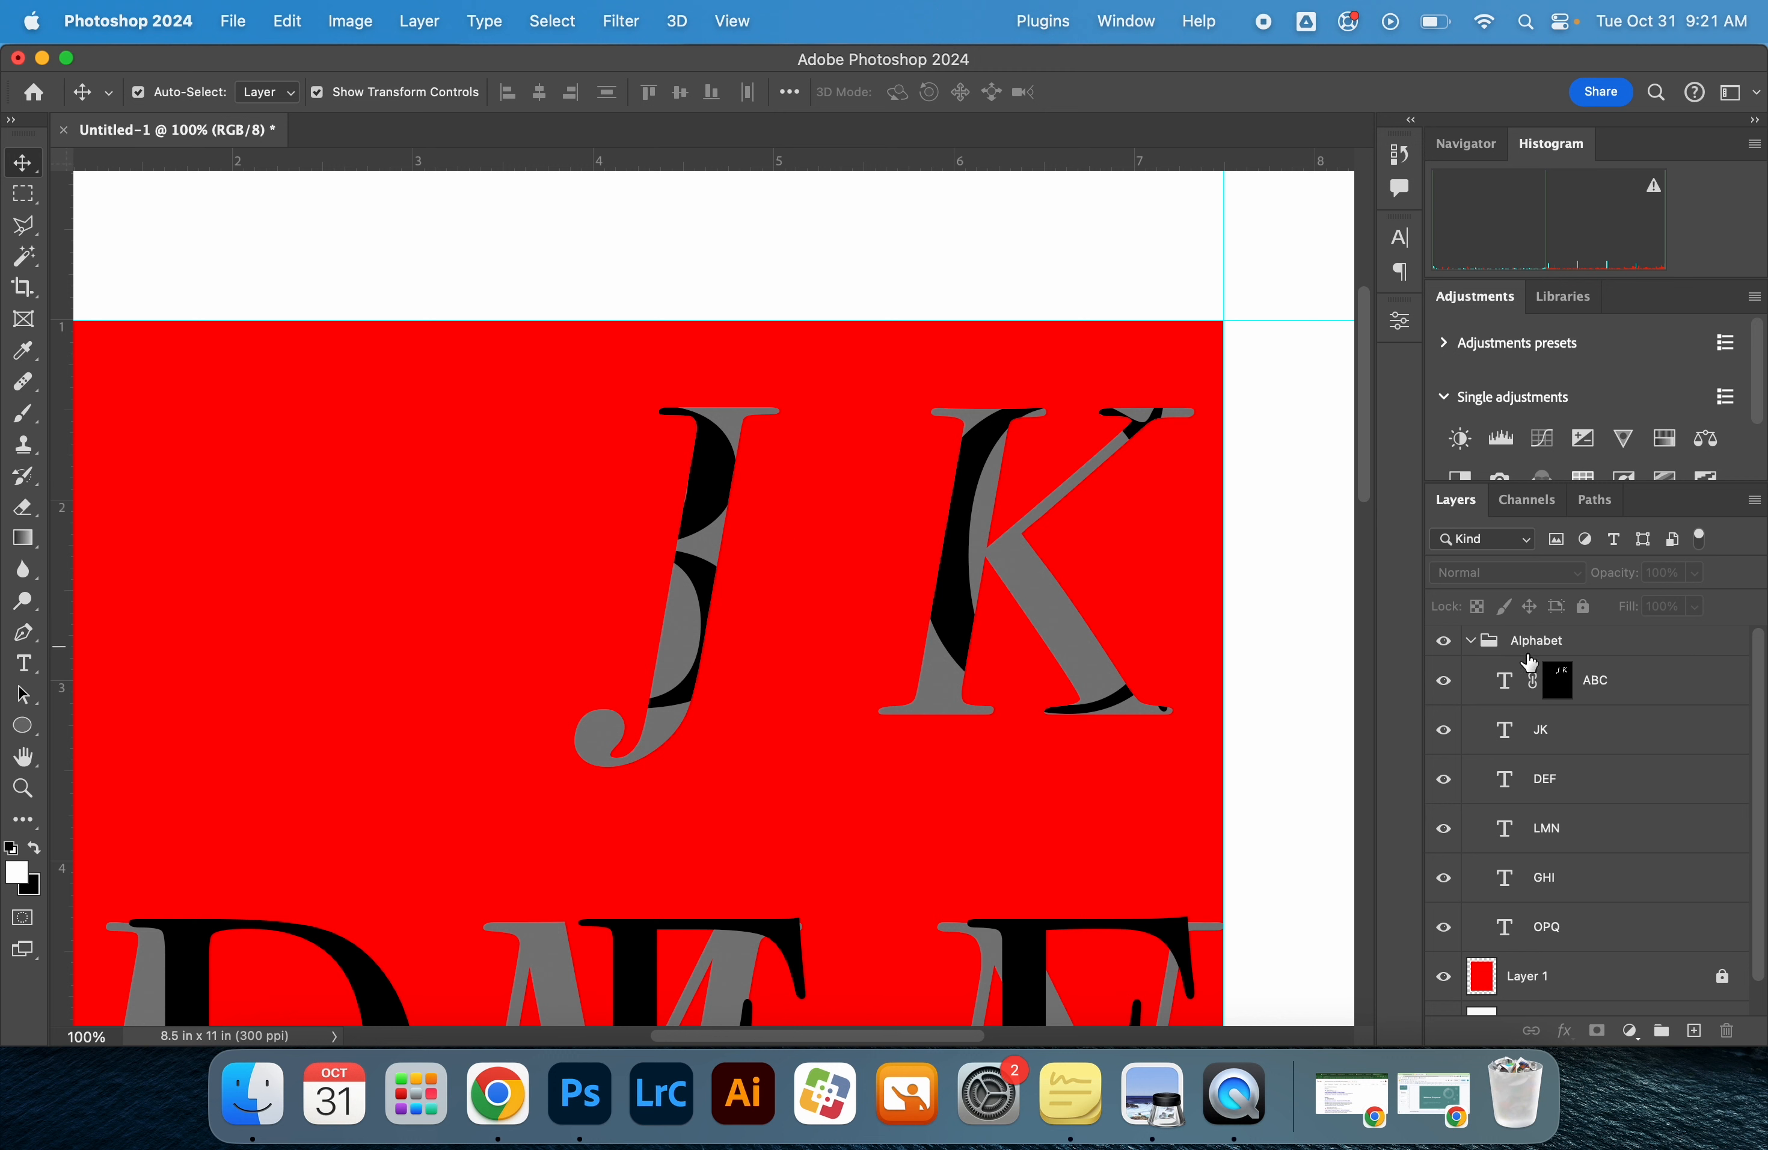
left_click(1559, 692)
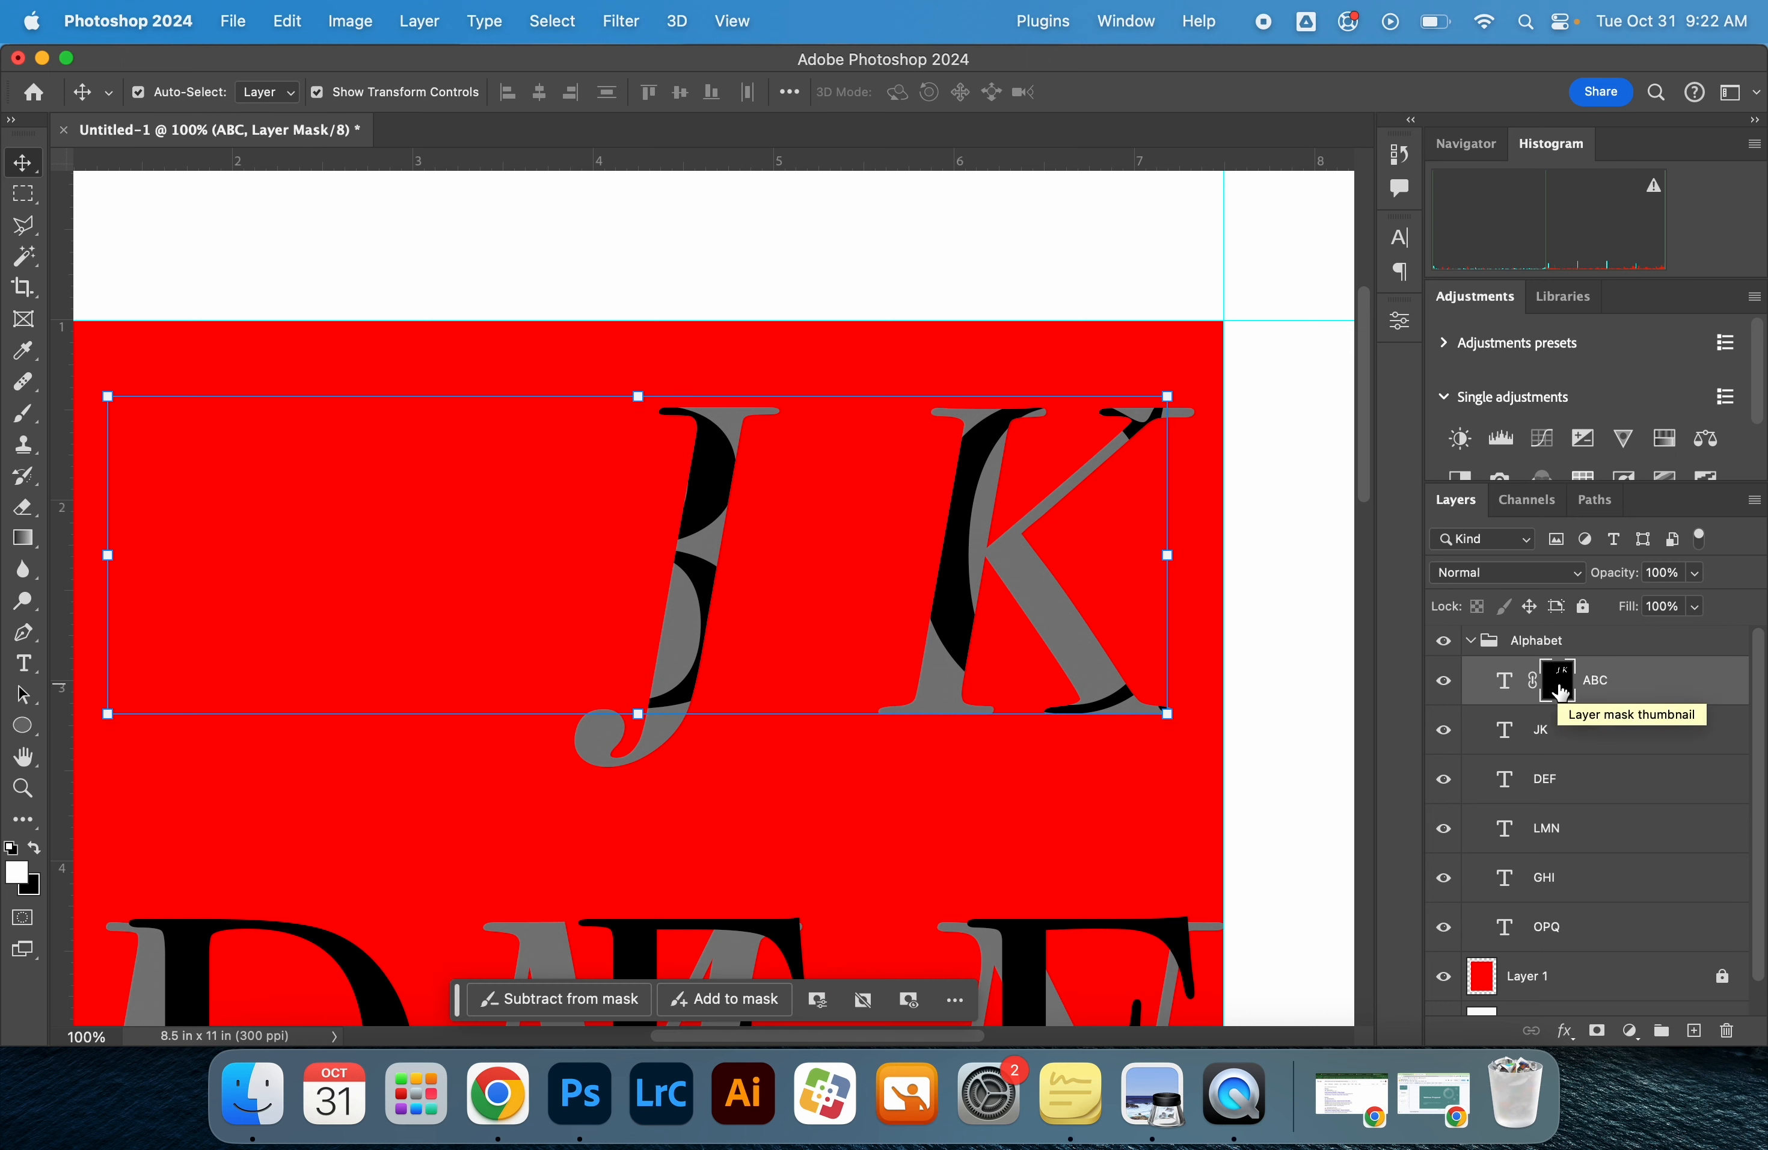
key("super+i")
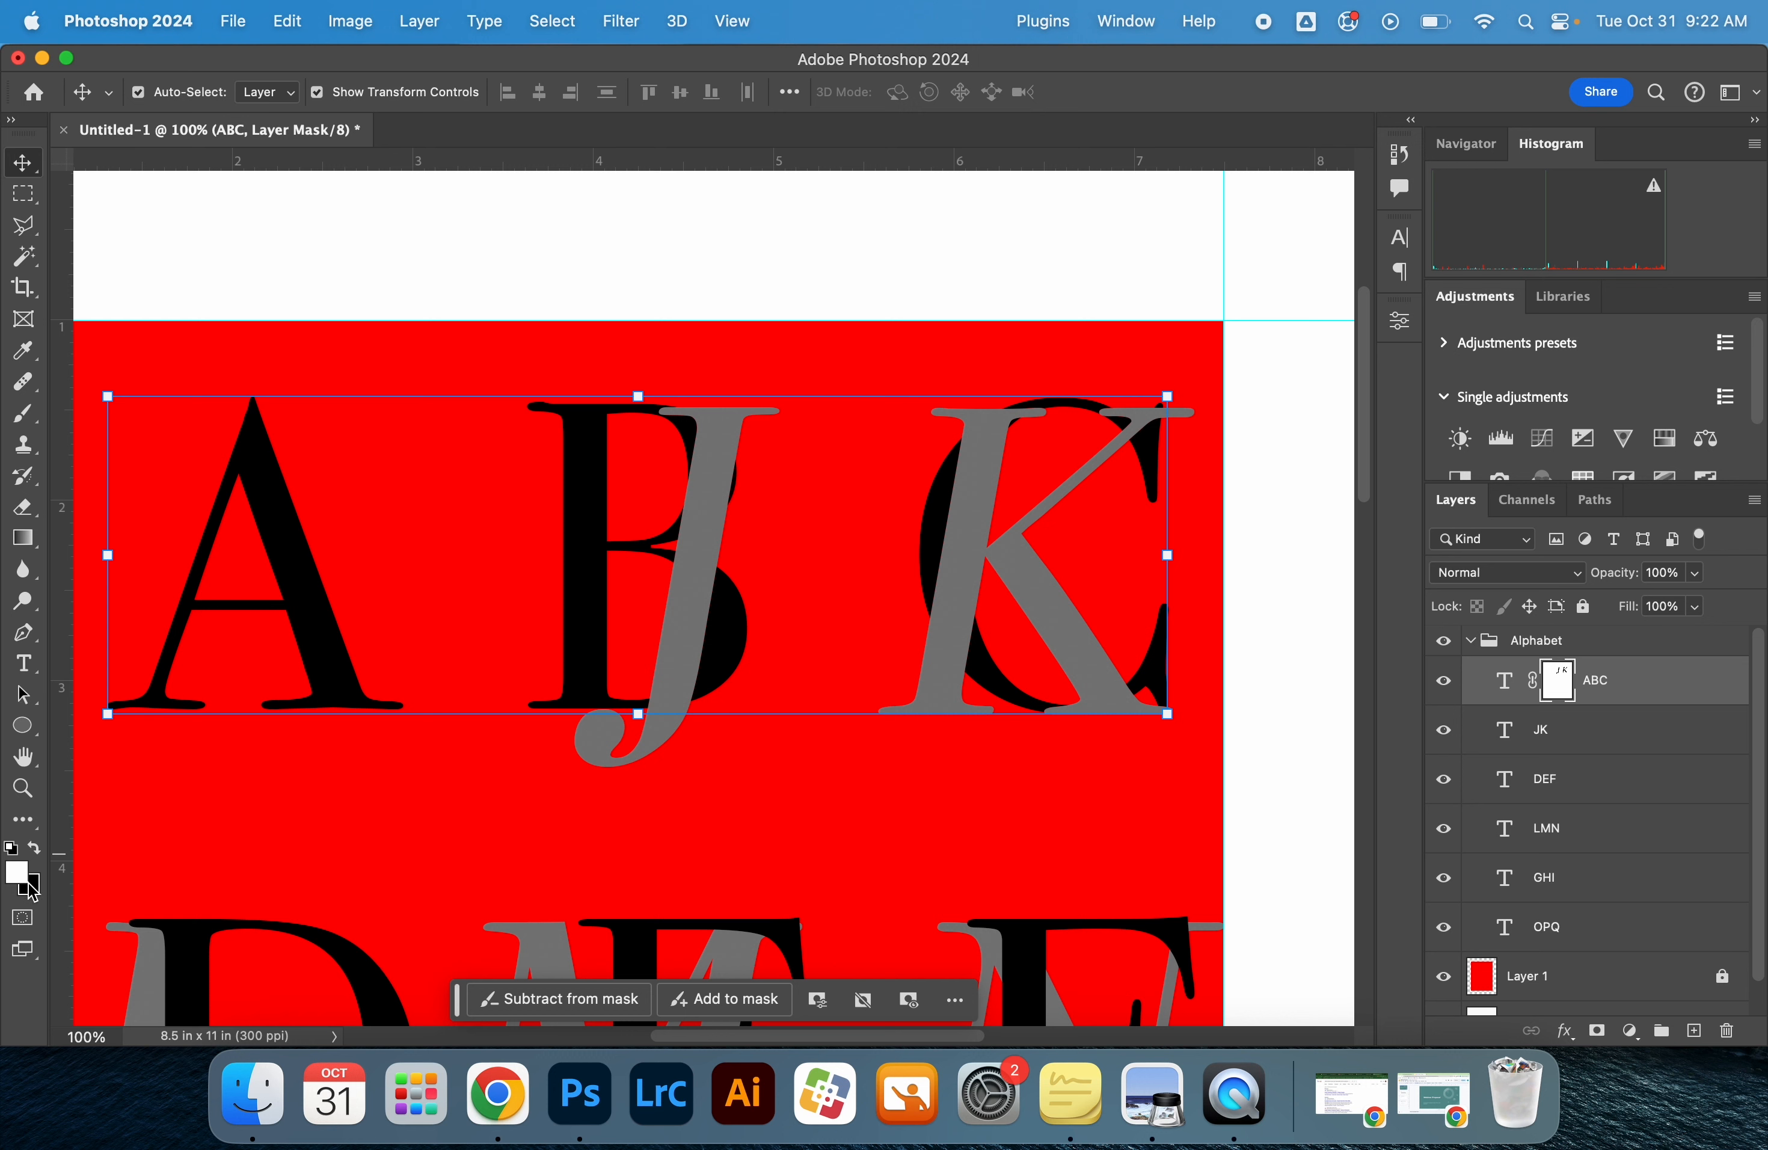
Swap the foreground and background colors repeatedly between white and black, ending with white in the foreground
left_click(33, 847)
left_click(33, 846)
key("x")
key("x")
key("x")
key("x")
key("x")
key("x")
key("x")
key("x")
key("x")
key("x")
key("x")
key("x")
key("x")
key("x")
key("x")
key("x")
key("x")
Set up the Brush tool with a hard round tip, 194 px in size and 100% hardness
key("b")
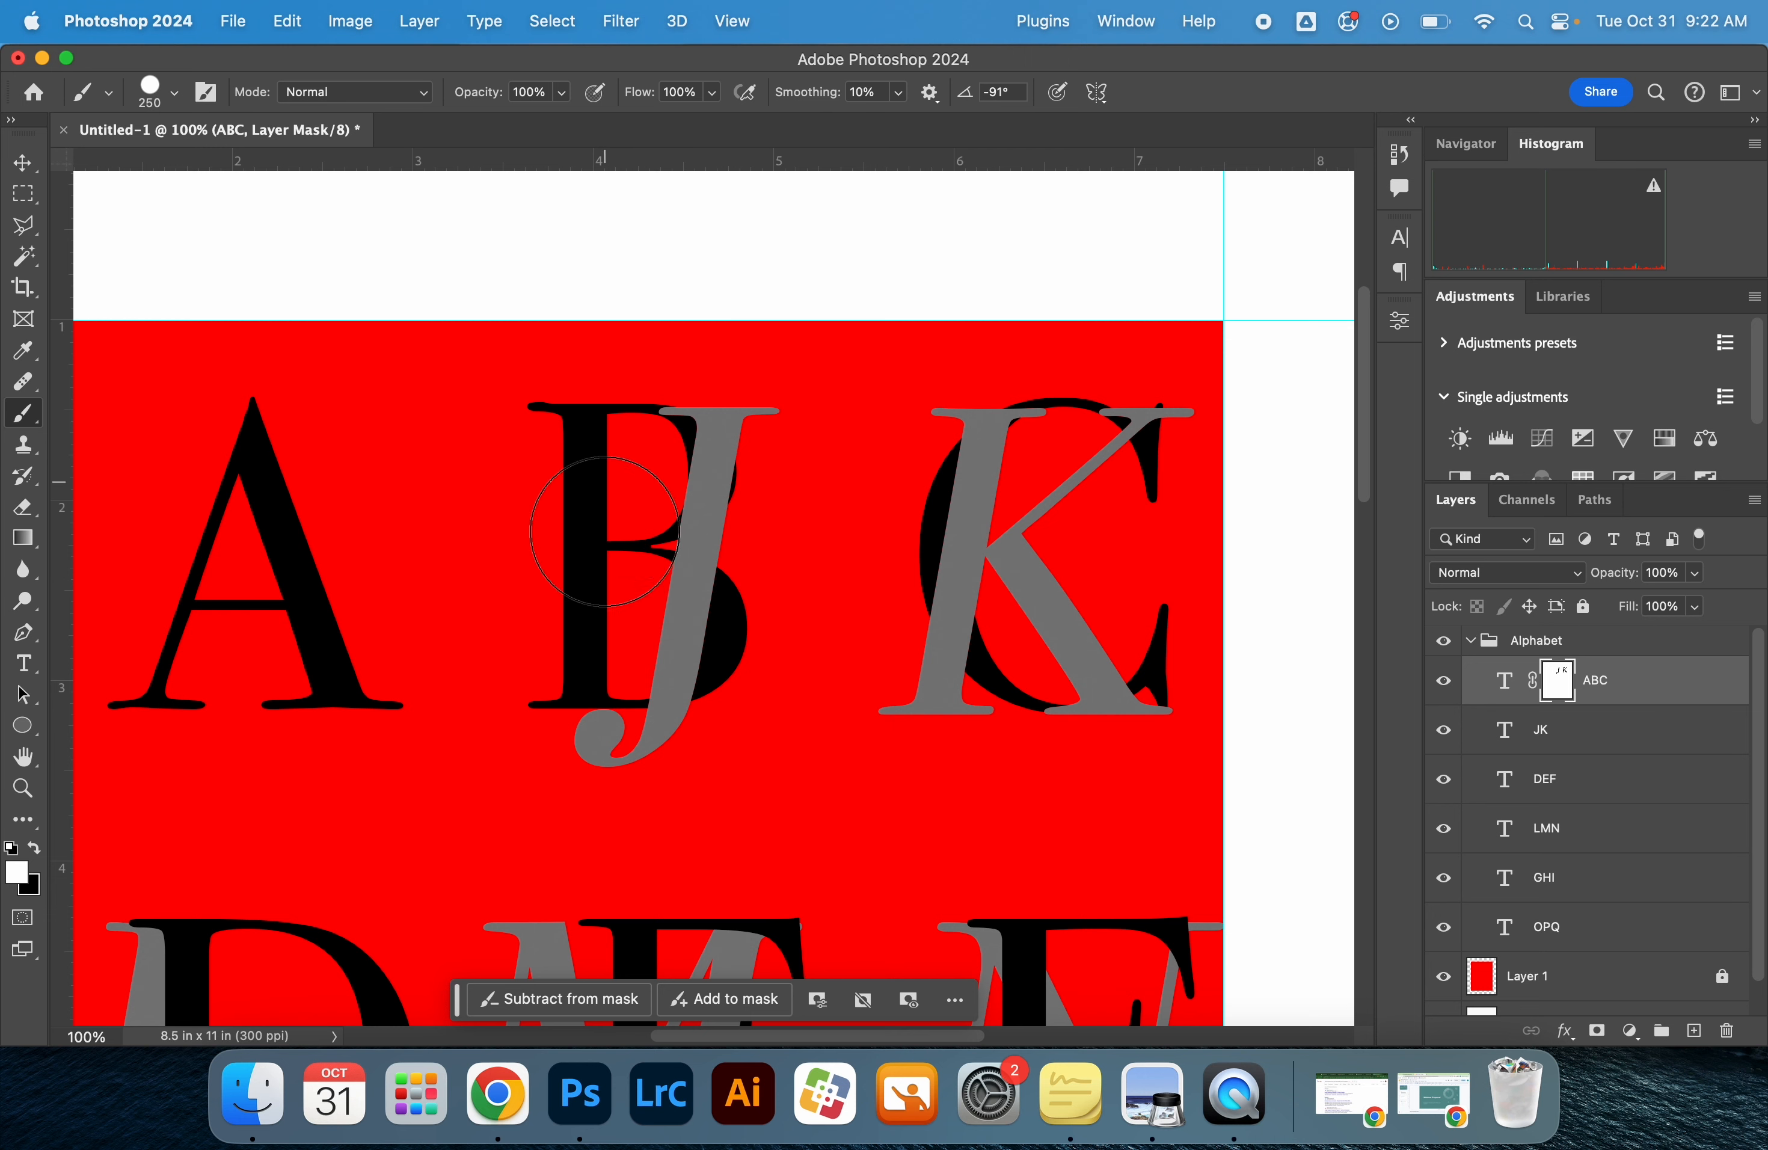
right_click(32, 425)
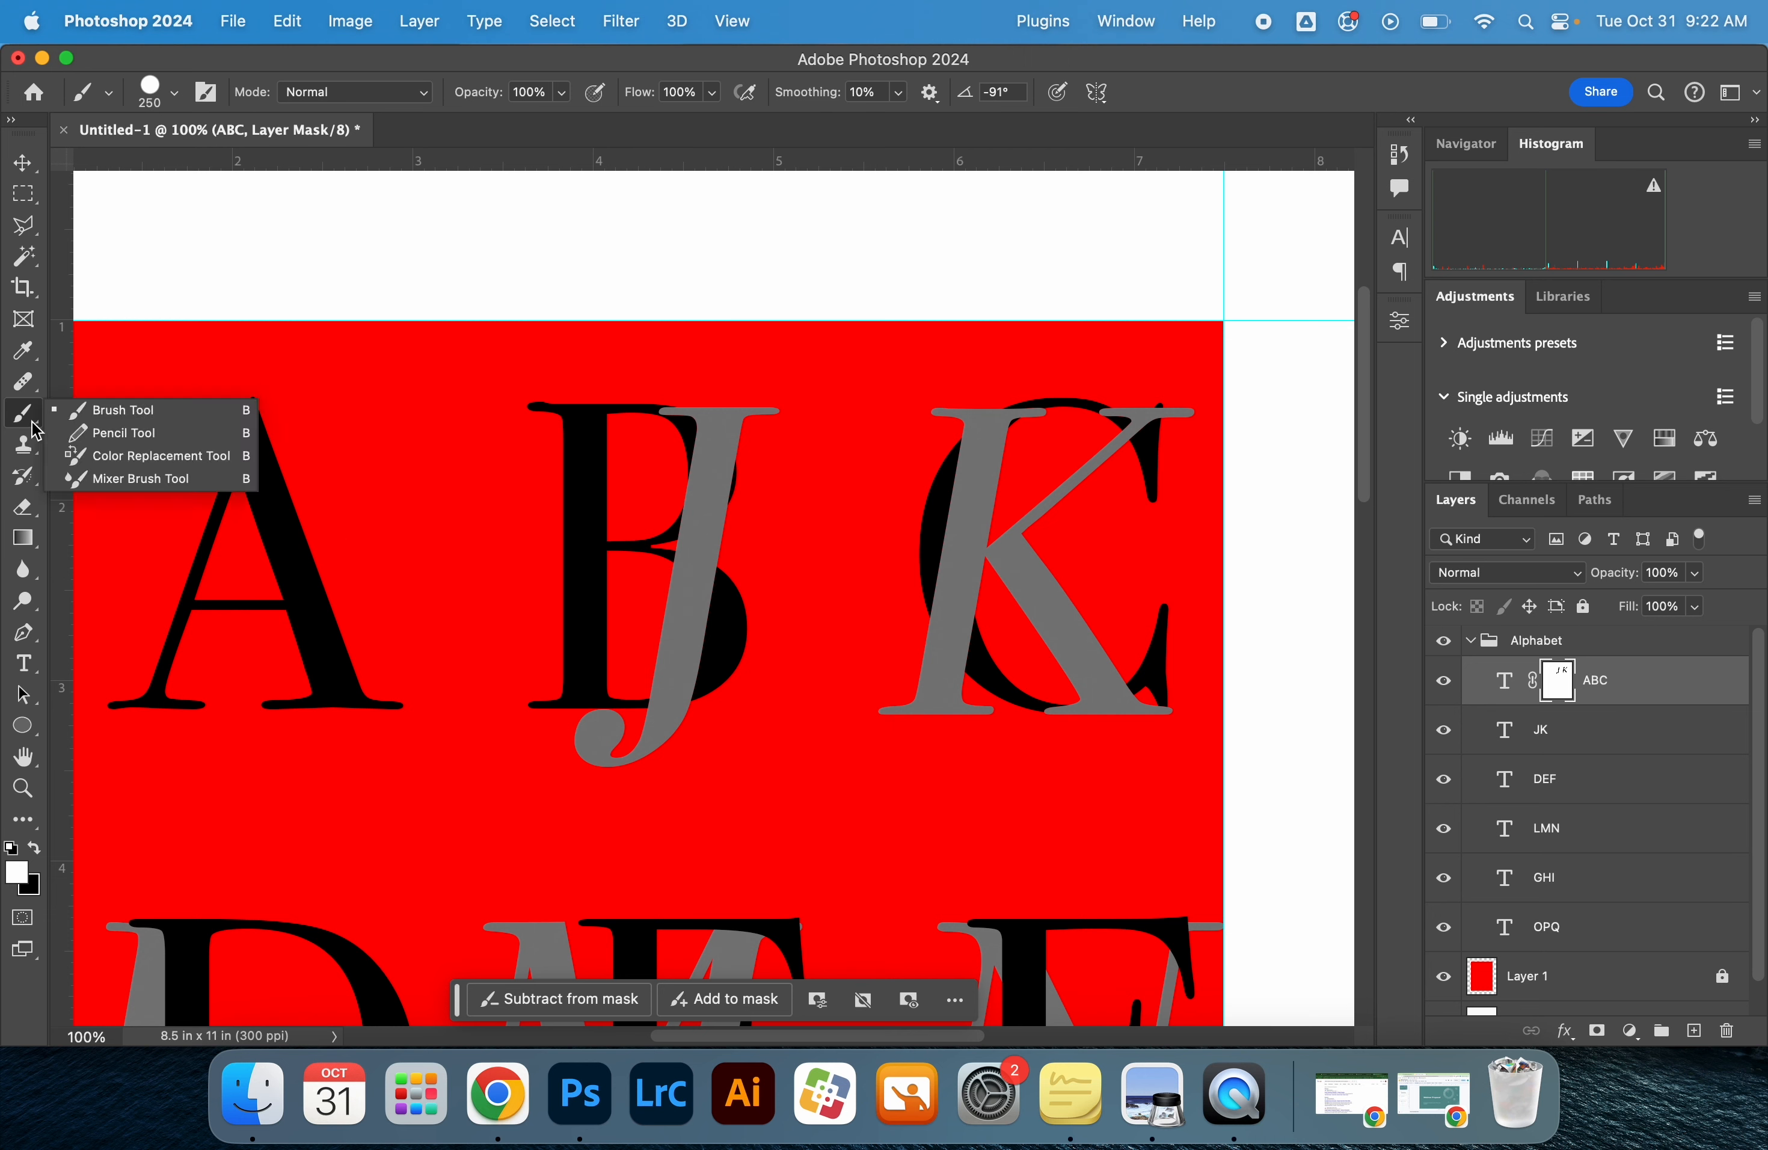
left_click(94, 410)
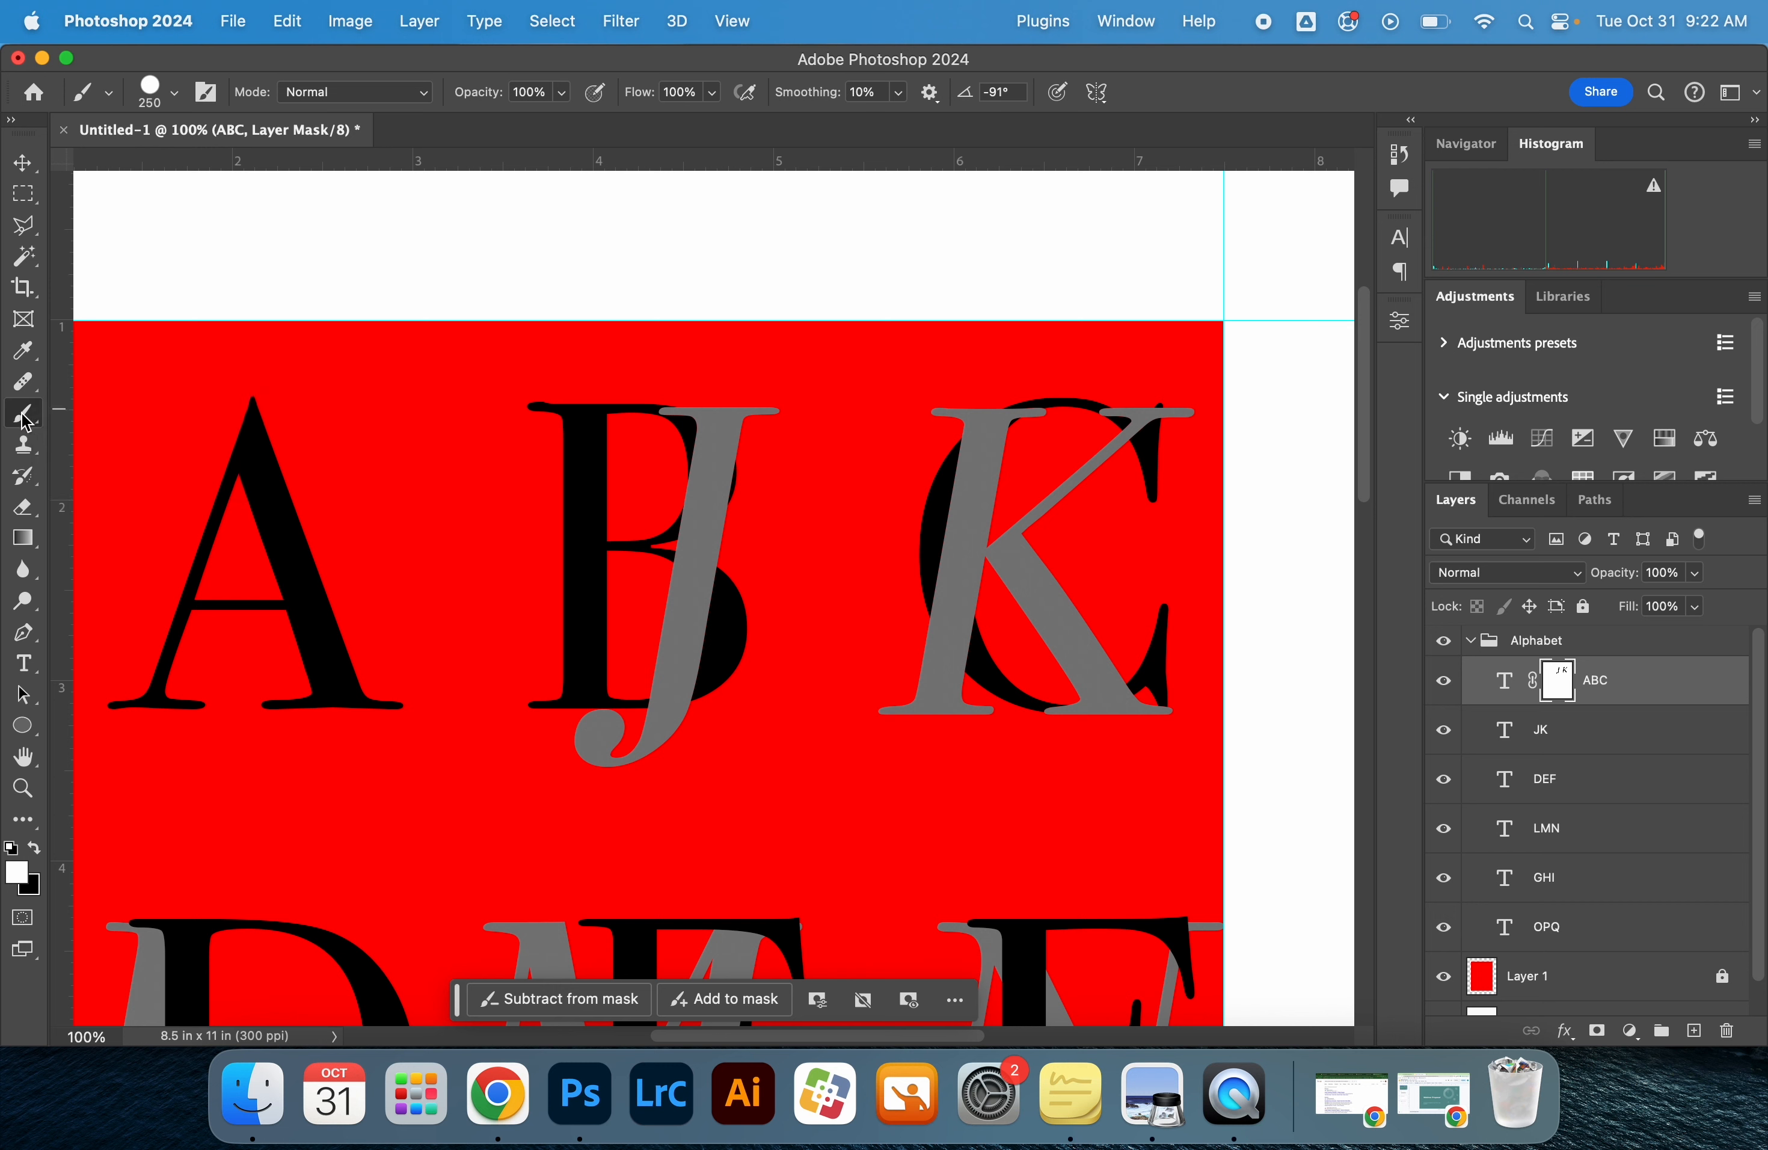
left_click(174, 92)
mouse_move(230, 169)
left_mouse_down()
mouse_move(197, 172)
mouse_move(221, 170)
mouse_move(183, 222)
mouse_move(286, 222)
left_mouse_up()
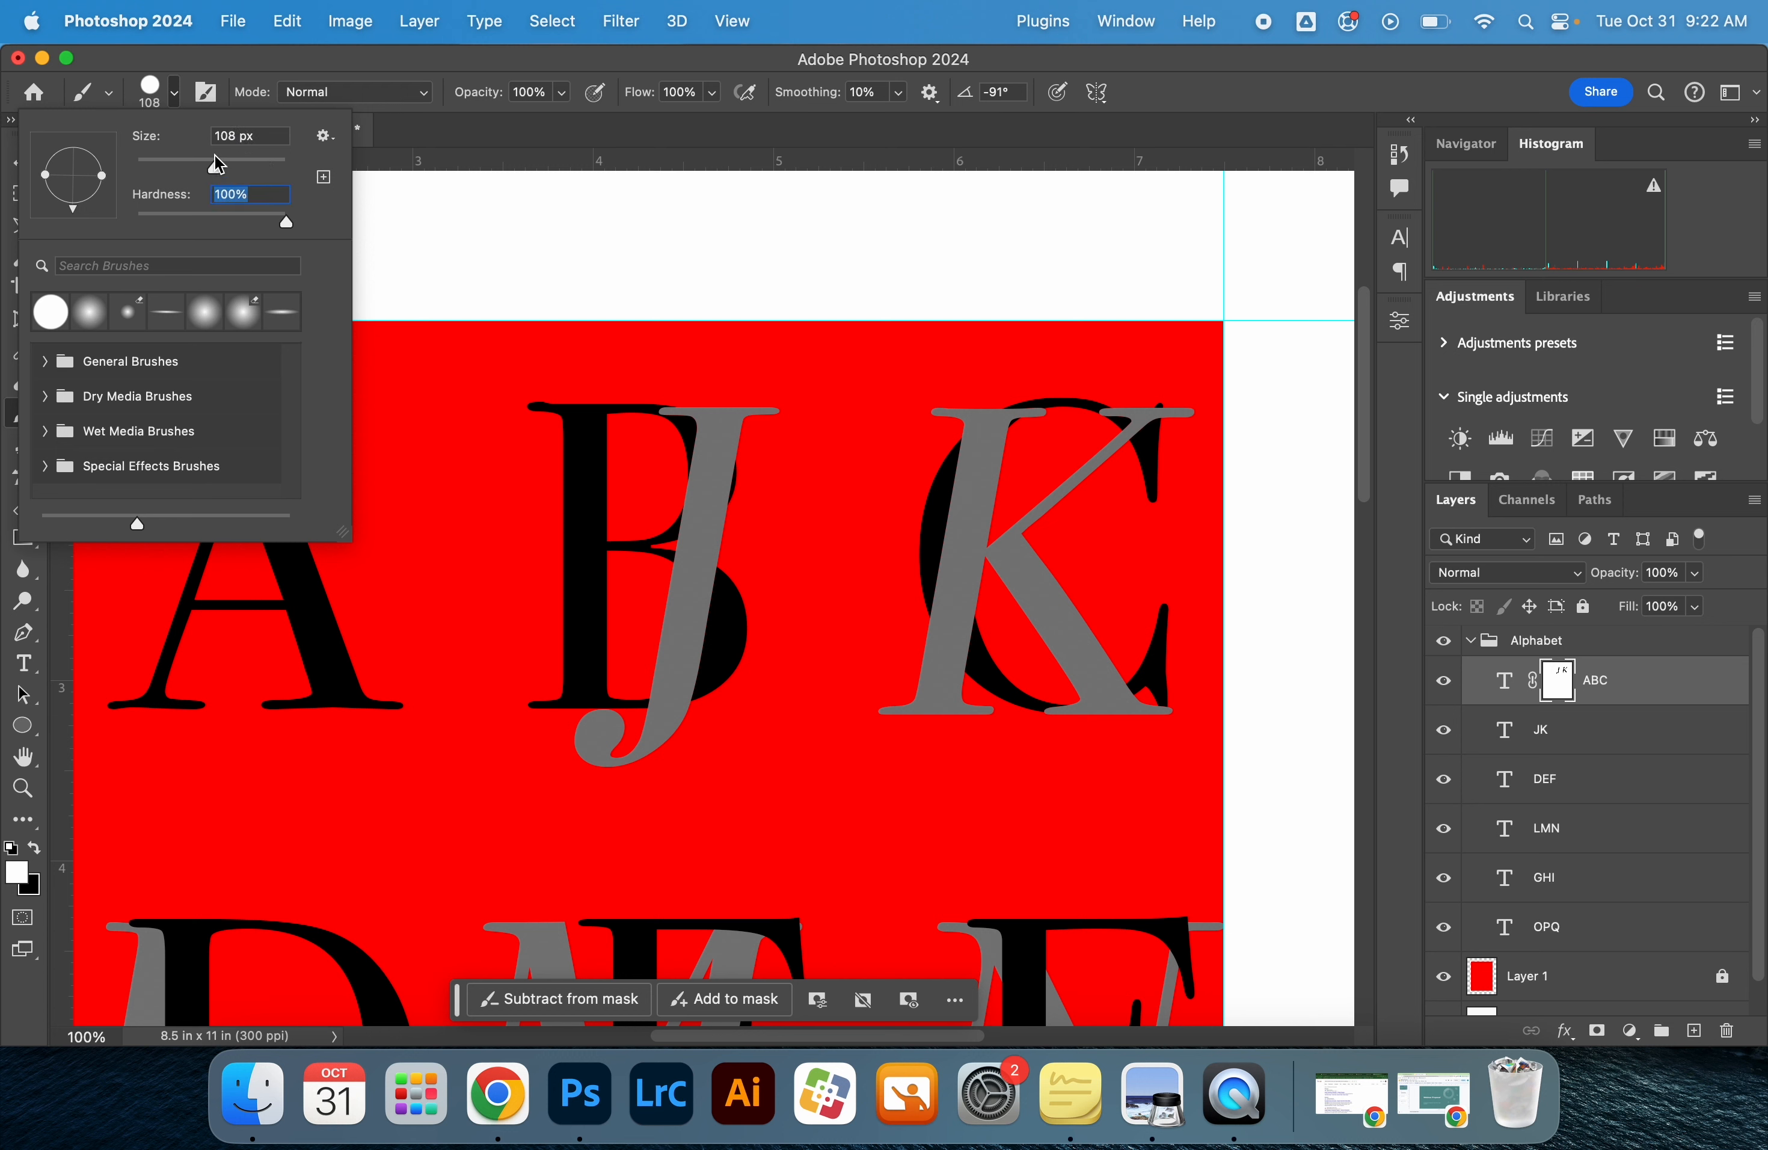
left_click_drag(219, 166, 251, 167)
key("Return")
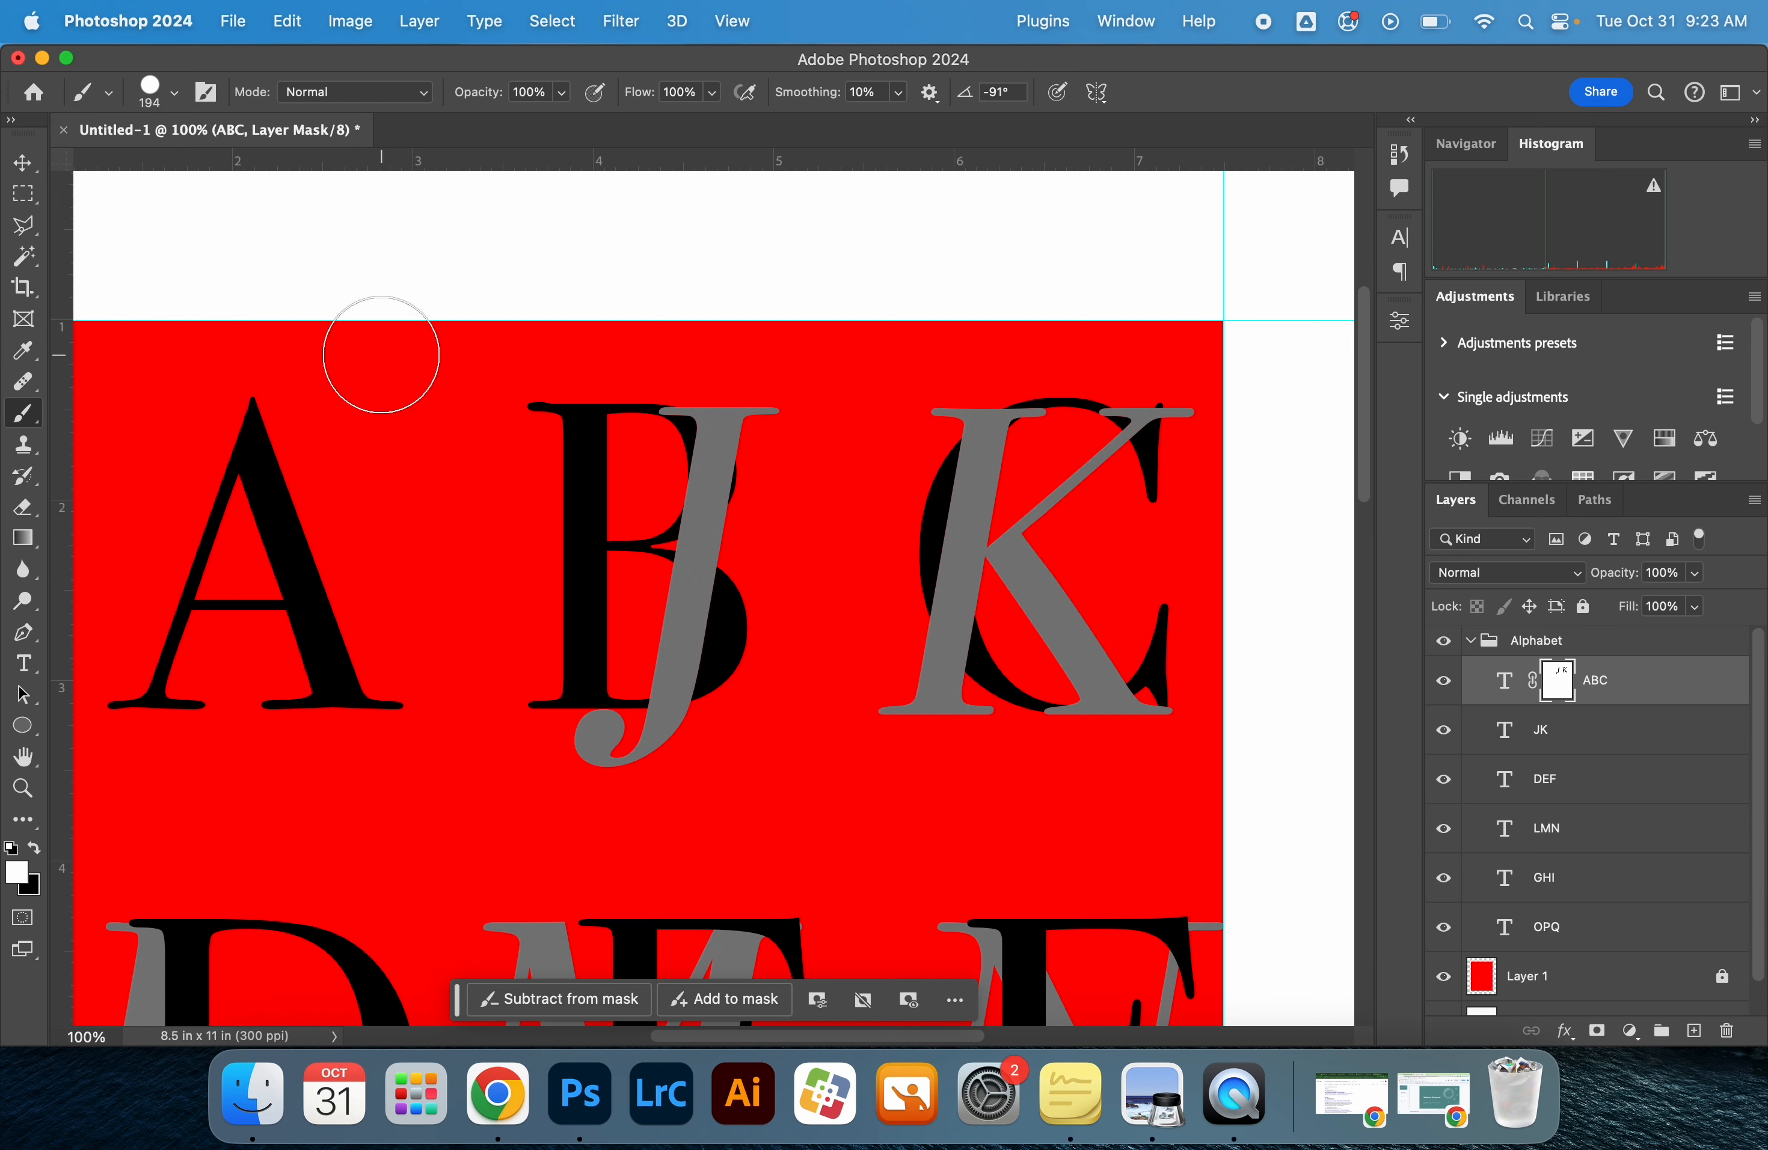
Set the brush size to 250 px and make black the foreground color
key("bracketright")
key("bracketright")
key("bracketright")
key("bracketright")
key("bracketright")
key("bracketright")
key("bracketright")
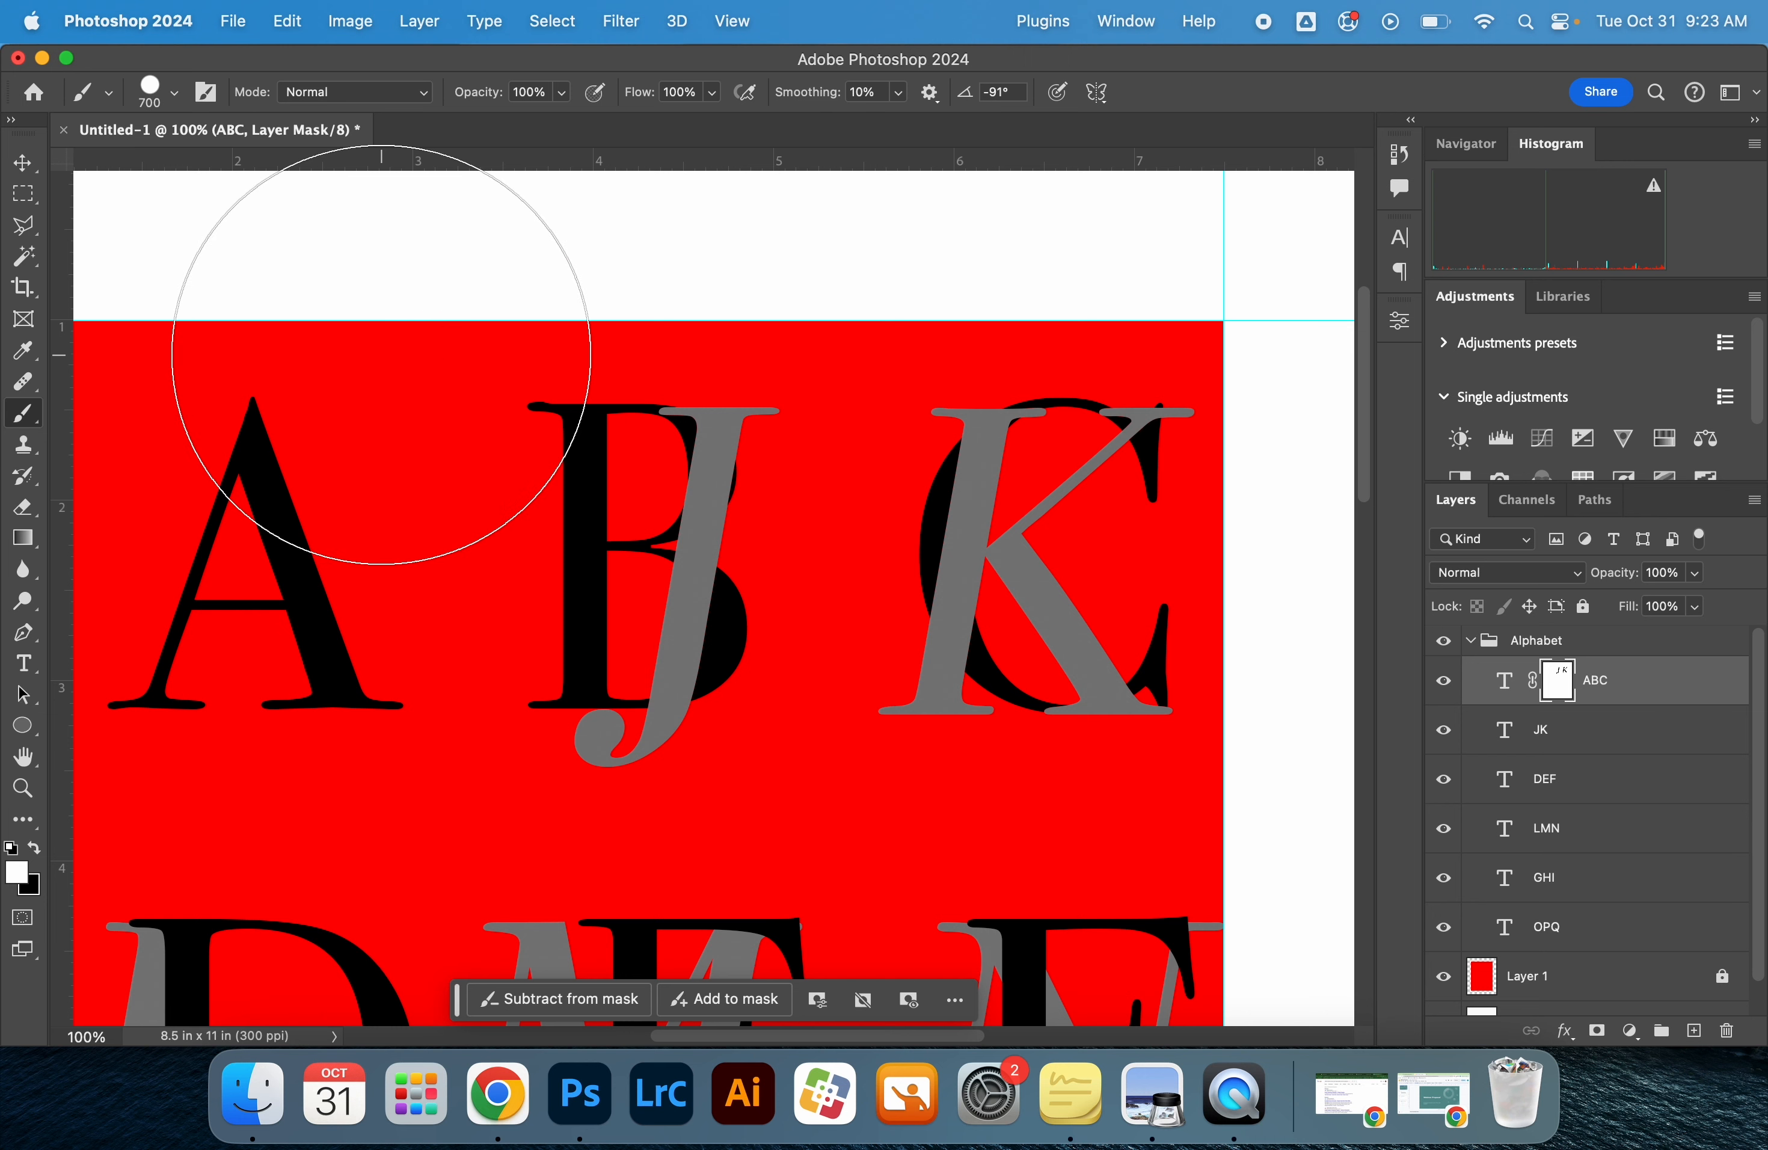
key("bracketleft")
key("bracketleft")
key("bracketleft")
key("bracketleft")
key("bracketleft")
key("bracketleft")
key("bracketleft")
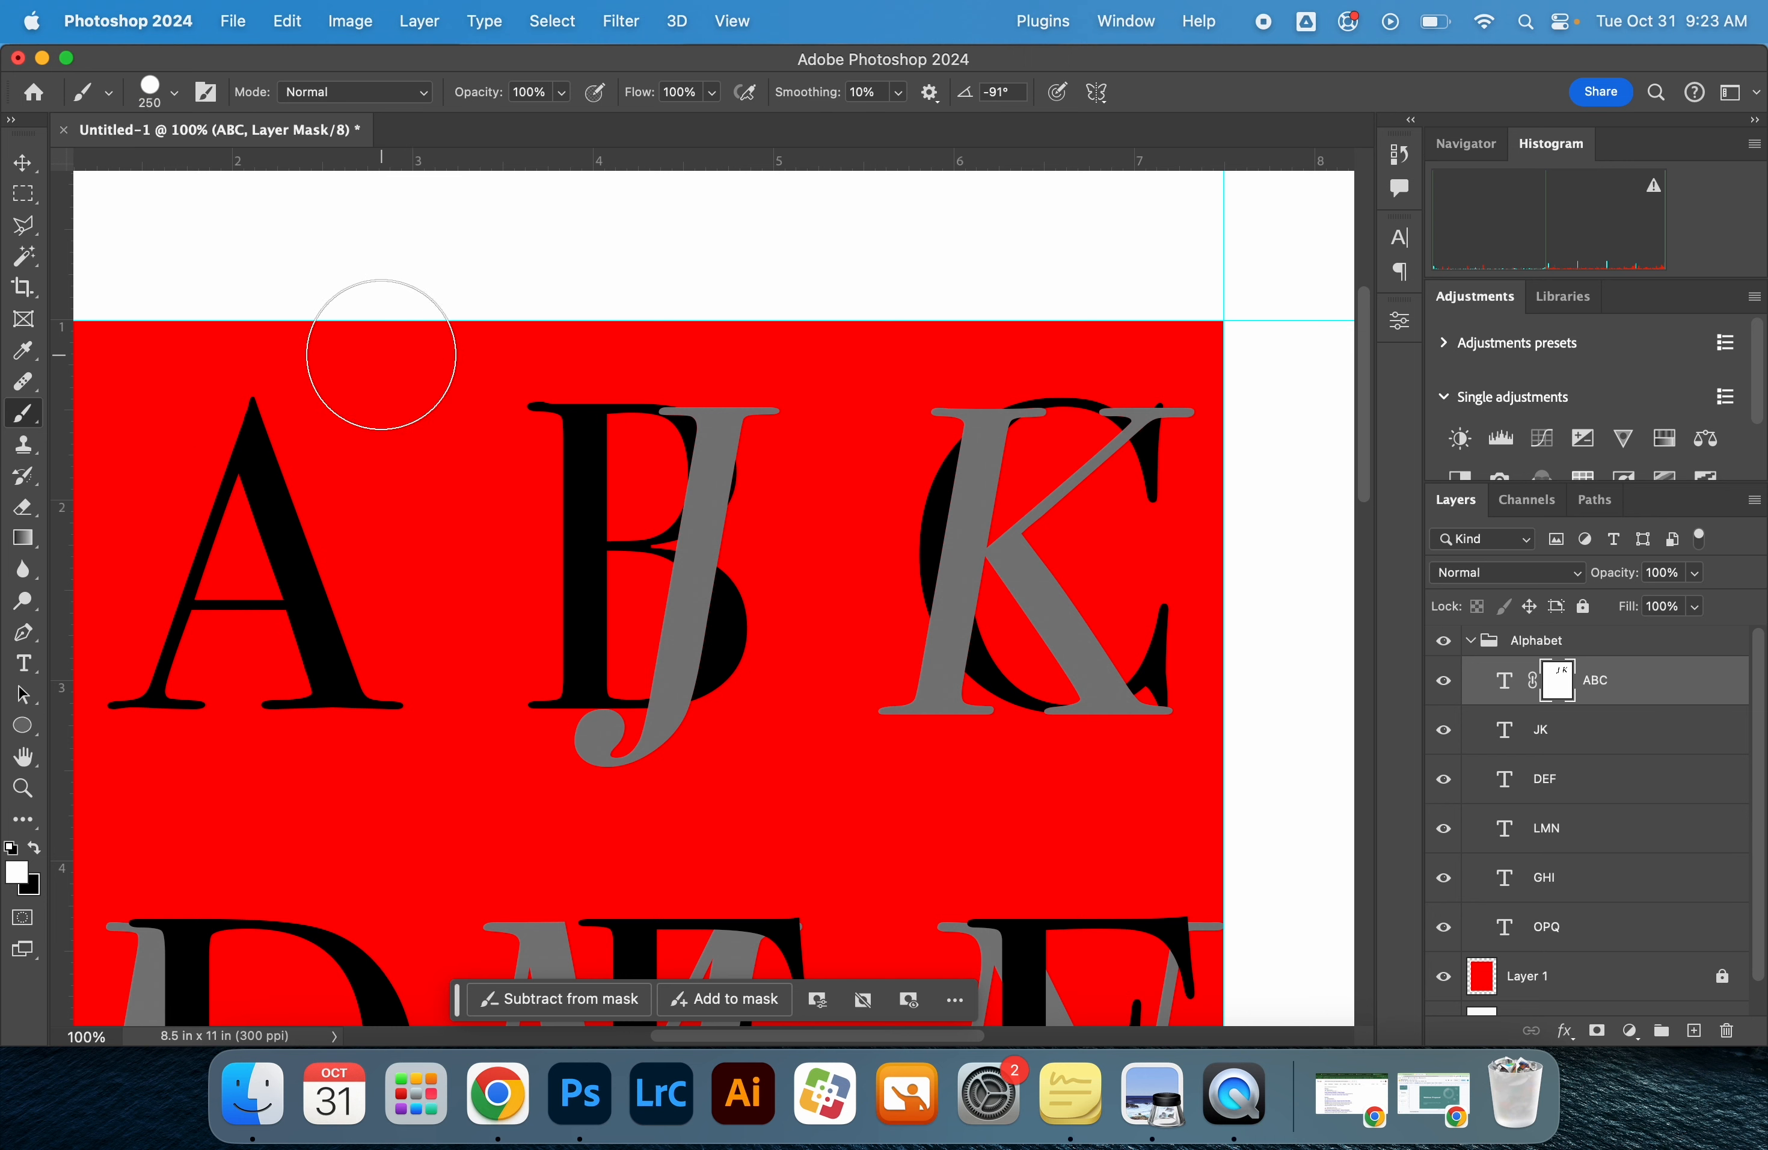
key("bracketright")
key("bracketright")
key("bracketleft")
key("bracketleft")
key("x")
key("x")
key("x")
key("x")
key("x")
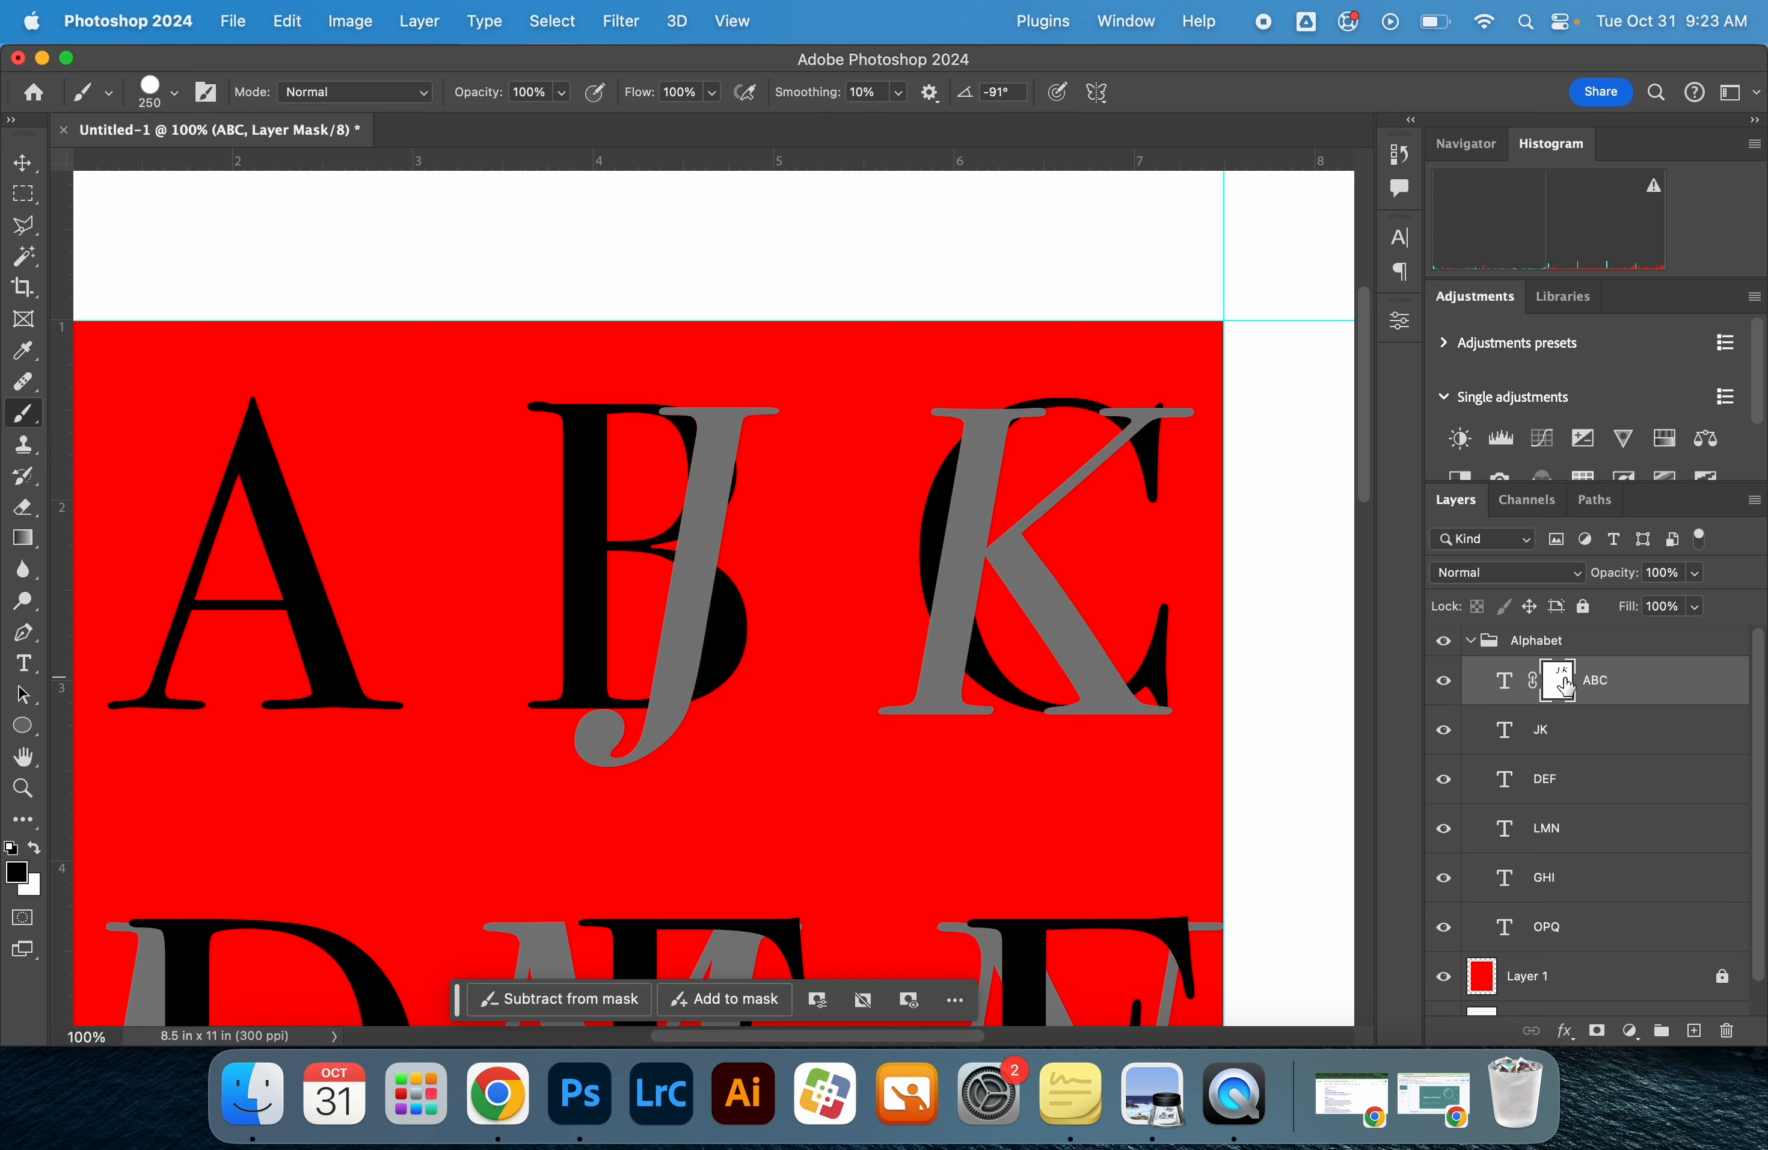
Try painting black on the ABC layer mask where the J crosses the B, undoing each attempt
mouse_move(841, 446)
left_mouse_down()
mouse_move(761, 536)
mouse_move(713, 536)
left_mouse_up()
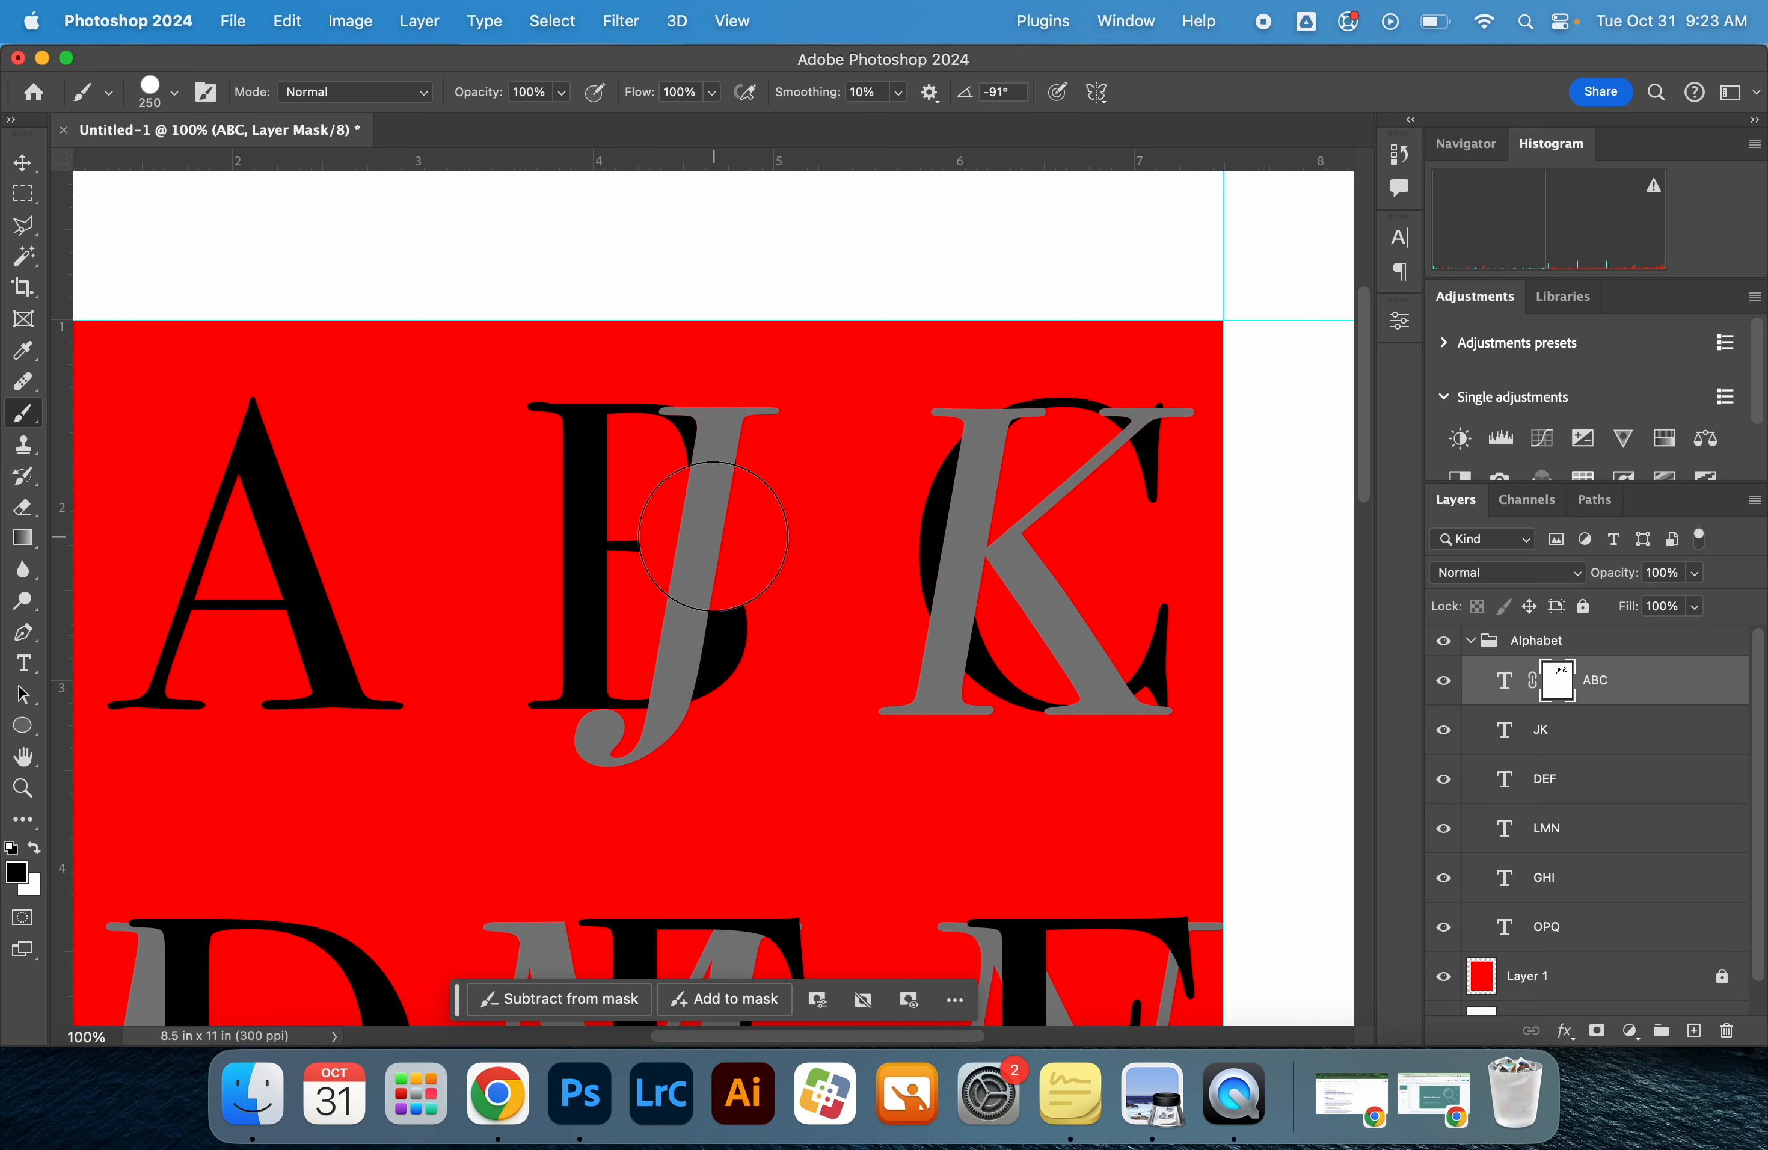
key("super+z")
left_click(708, 529)
key("super+z")
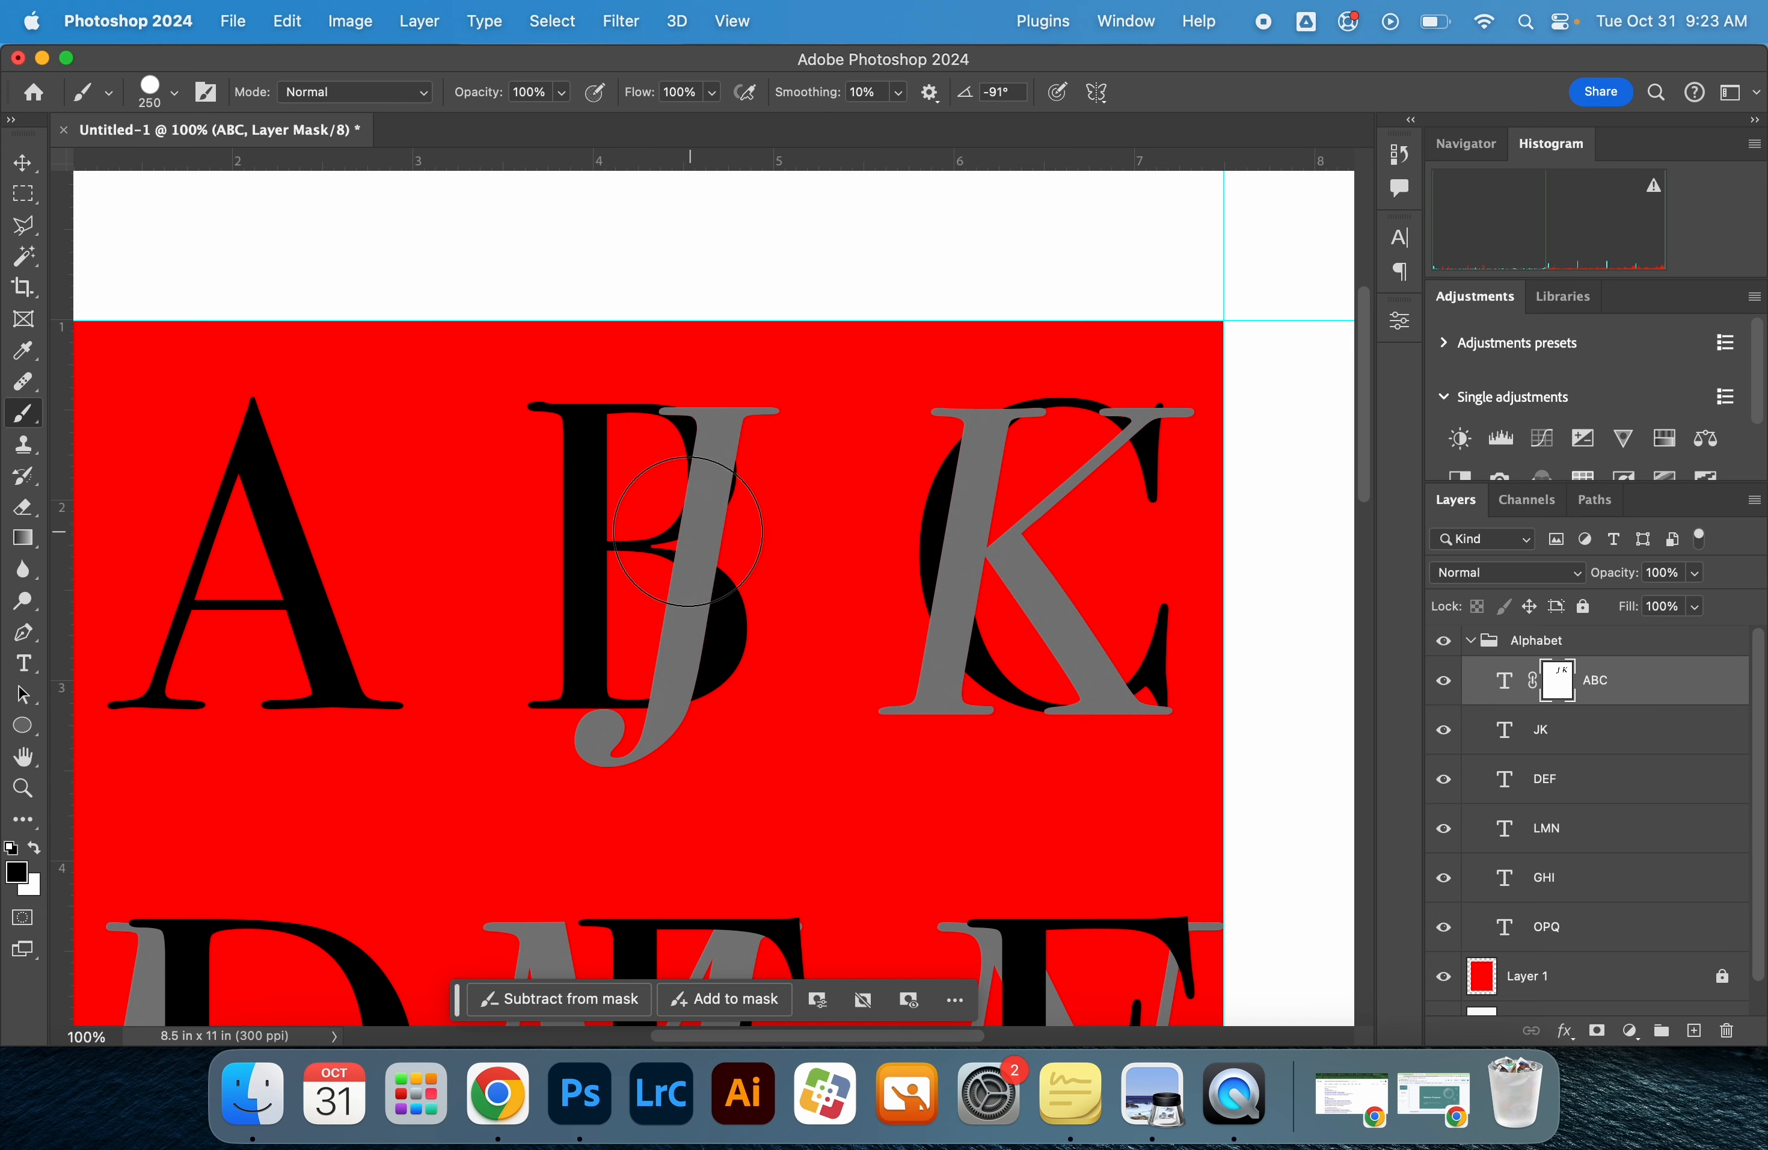
left_click(707, 529)
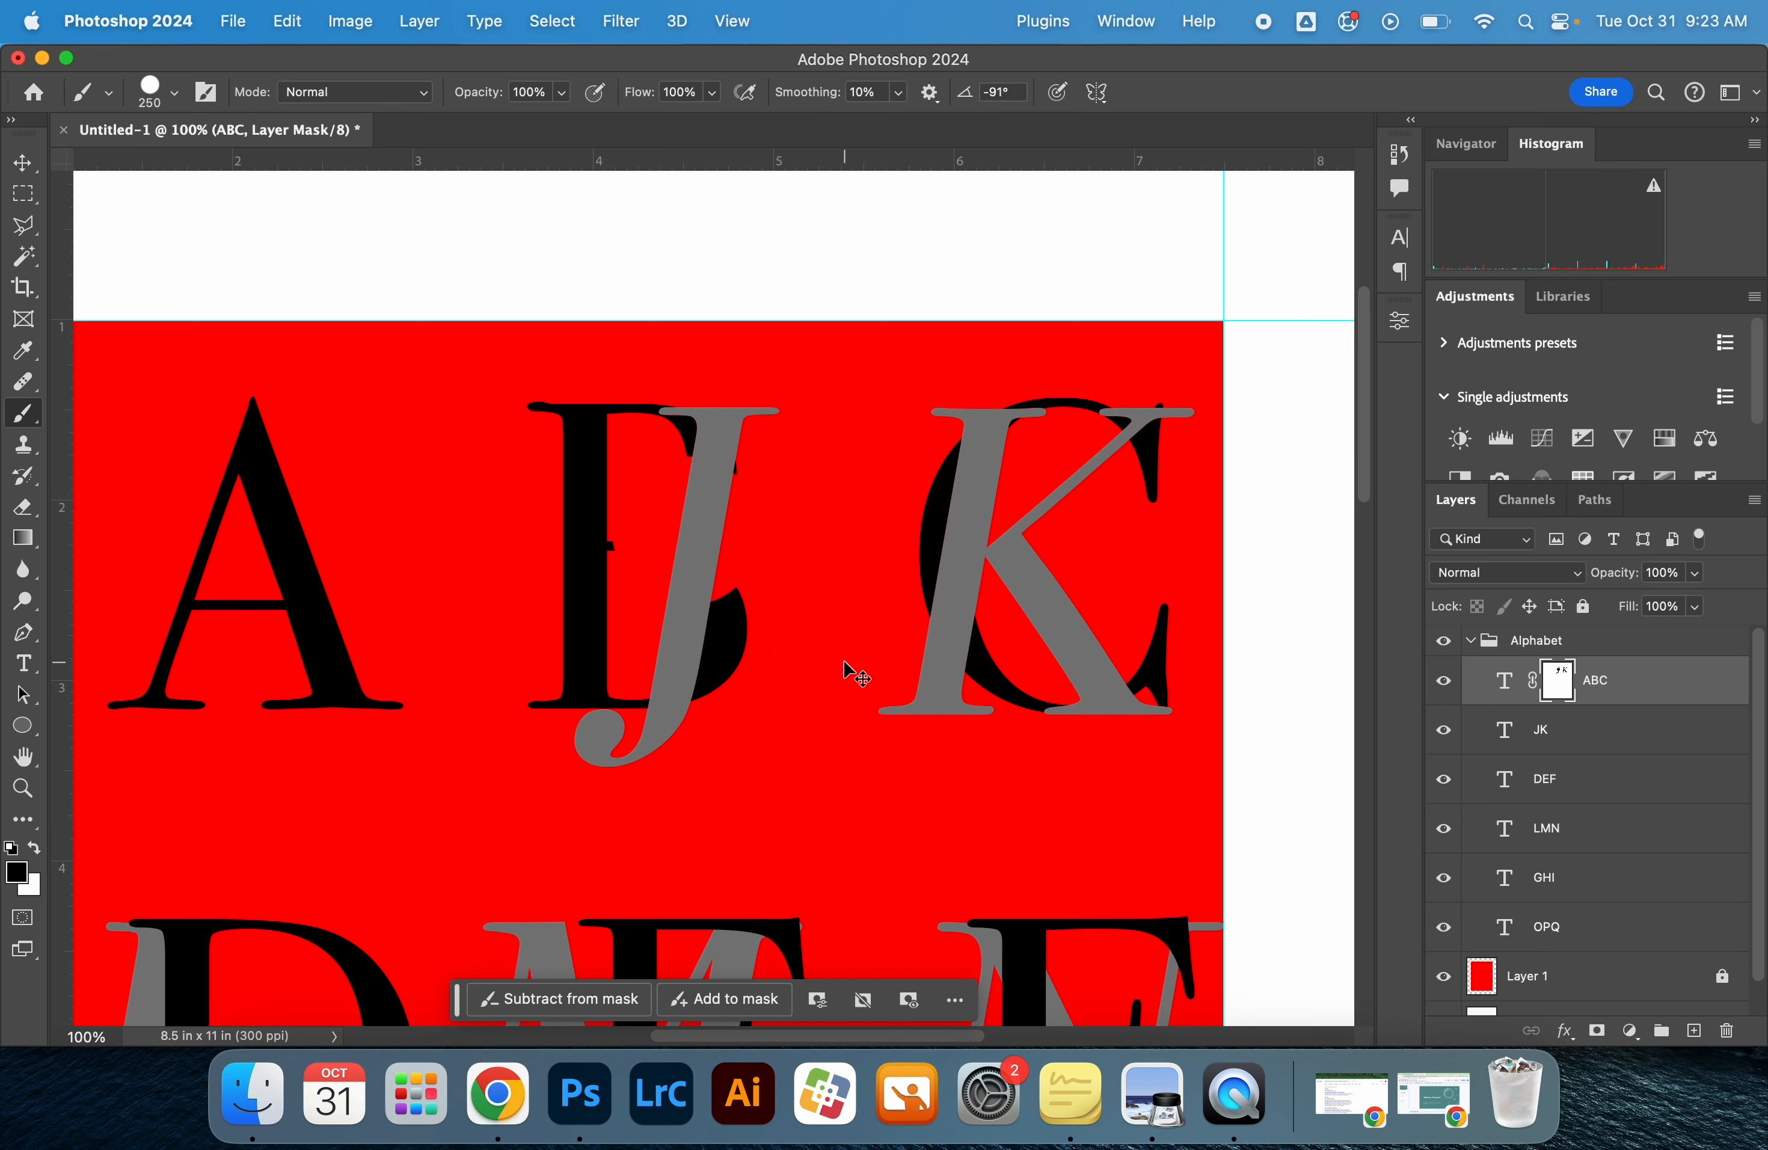
key("super+z")
Paint white on the ABC layer mask over the B to bring its black strokes in front of the J
key("x")
left_click(704, 509)
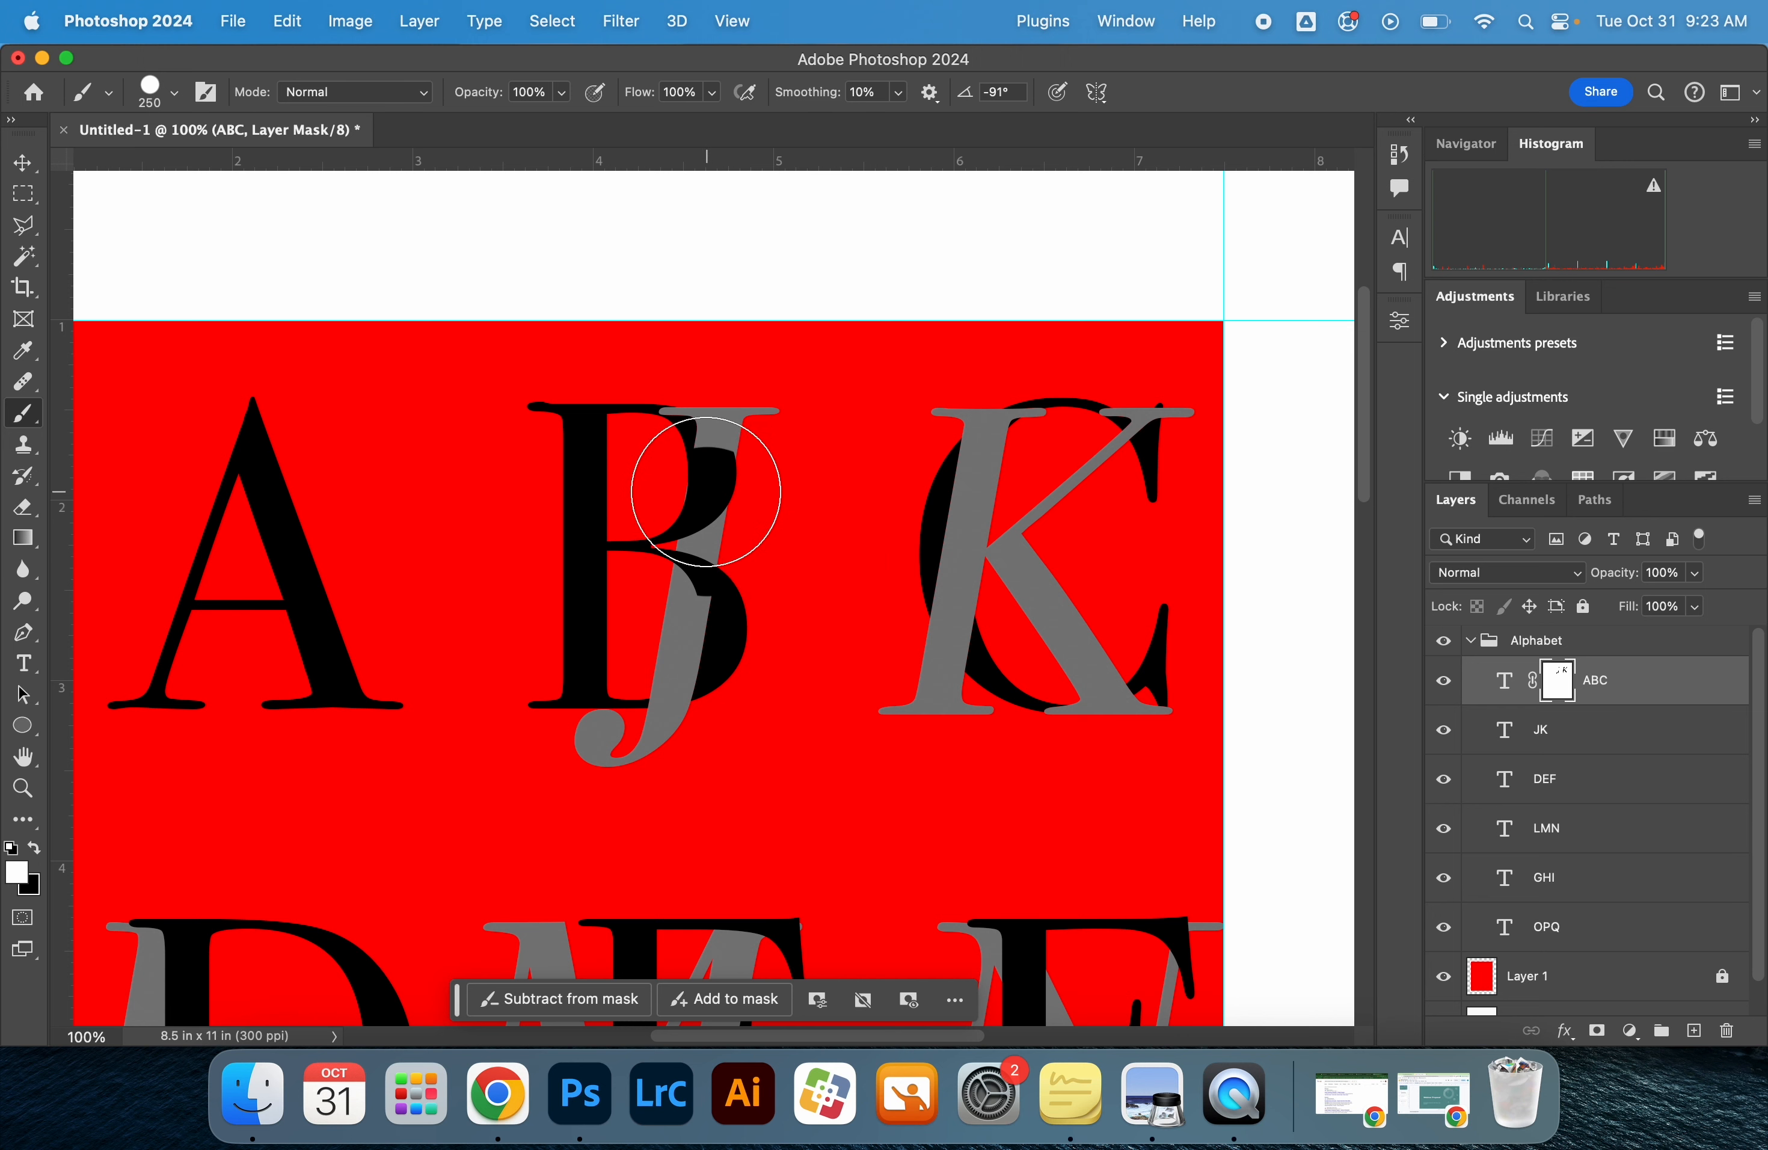
left_click_drag(711, 528, 695, 590)
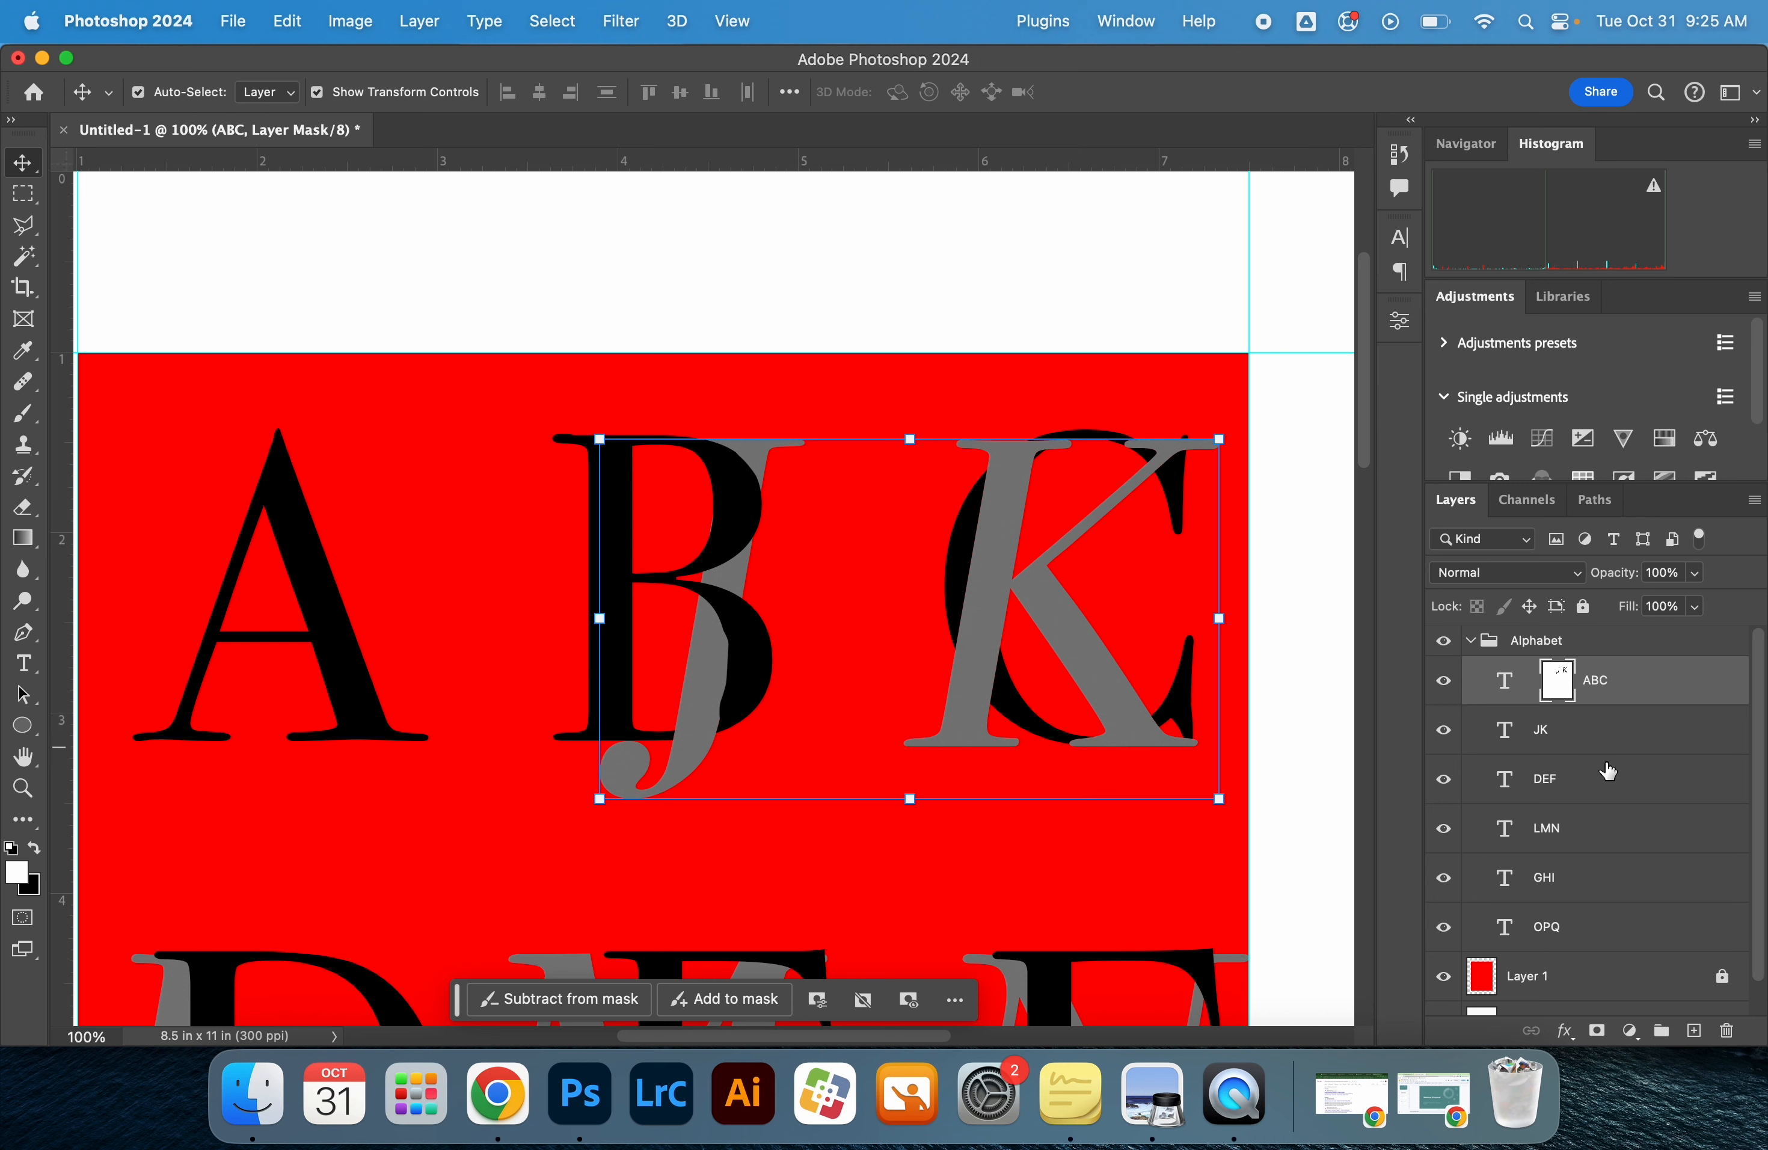
Delete the layer mask from the ABC layer
right_click(1570, 690)
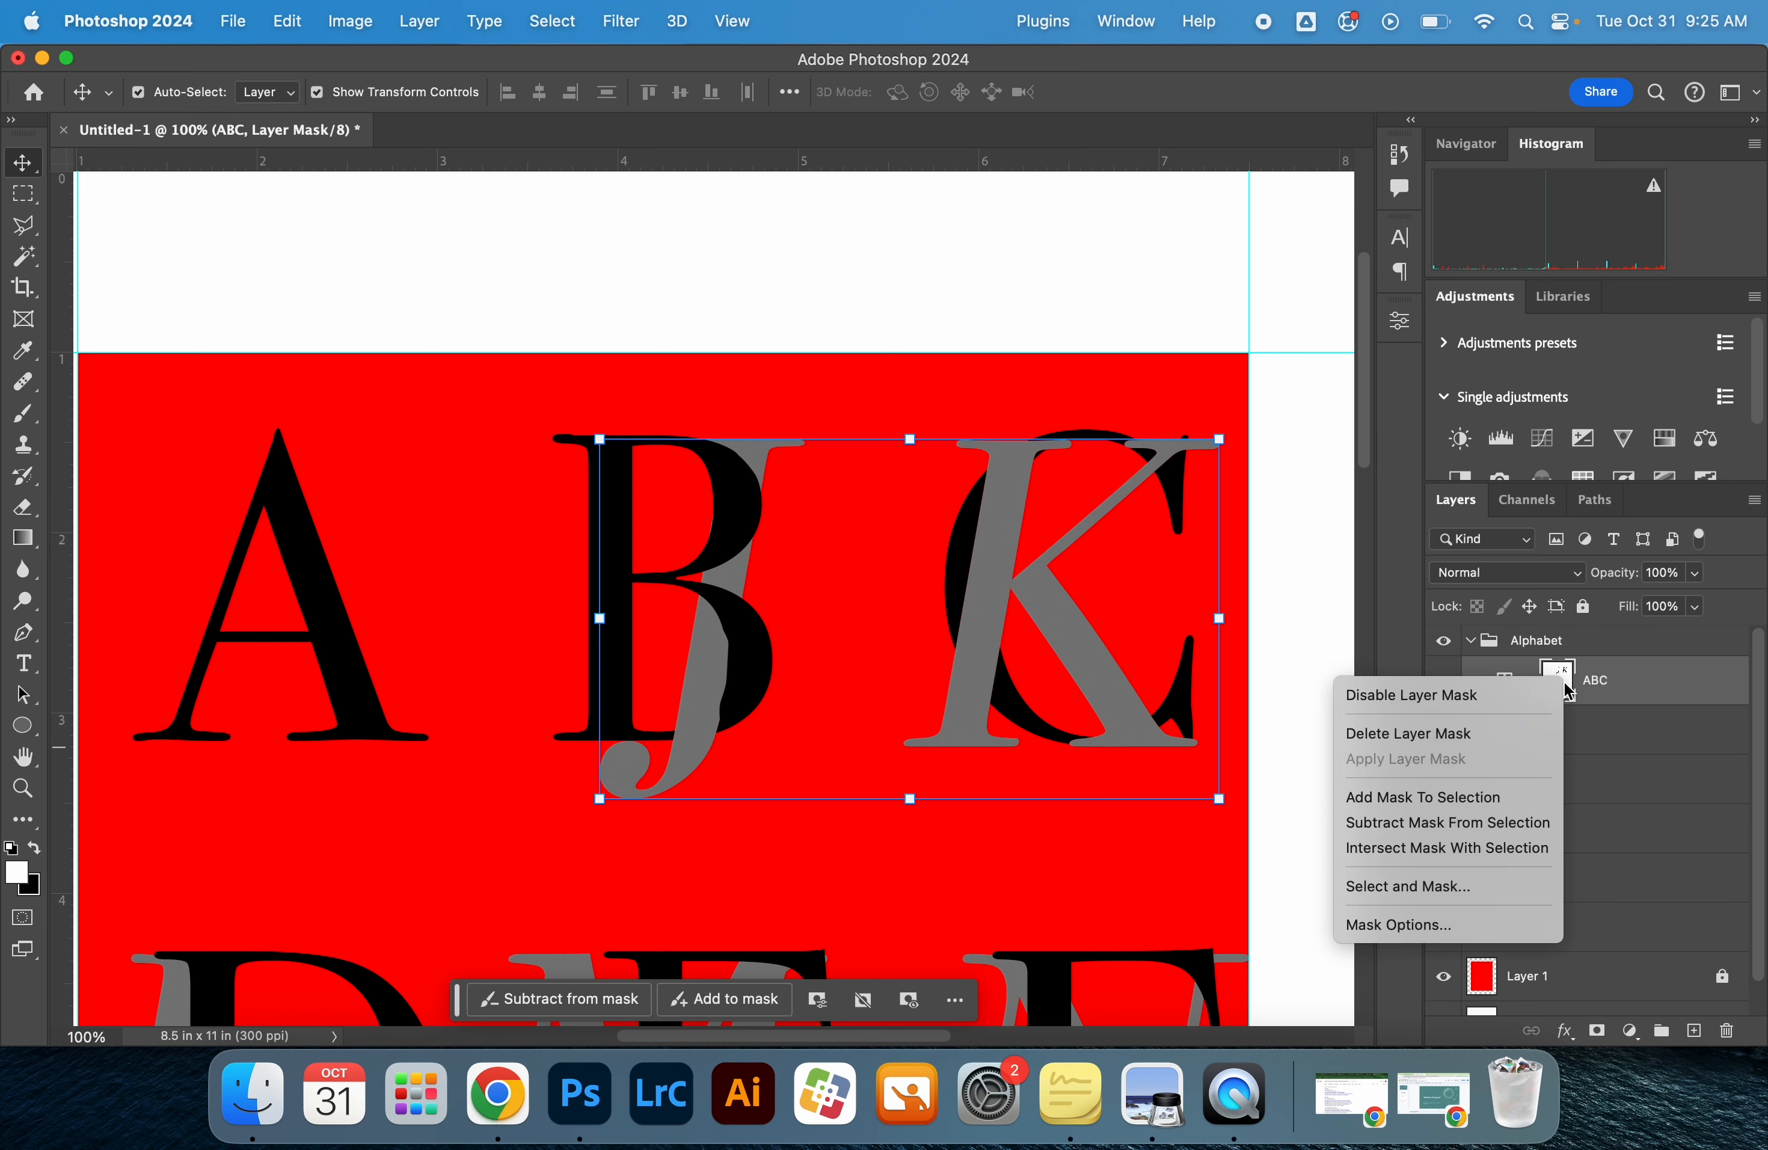
left_click(1558, 730)
Enlarge the JK letters proportionally to about 201 pt and reposition them so they extend past the B and C
left_click(1559, 731)
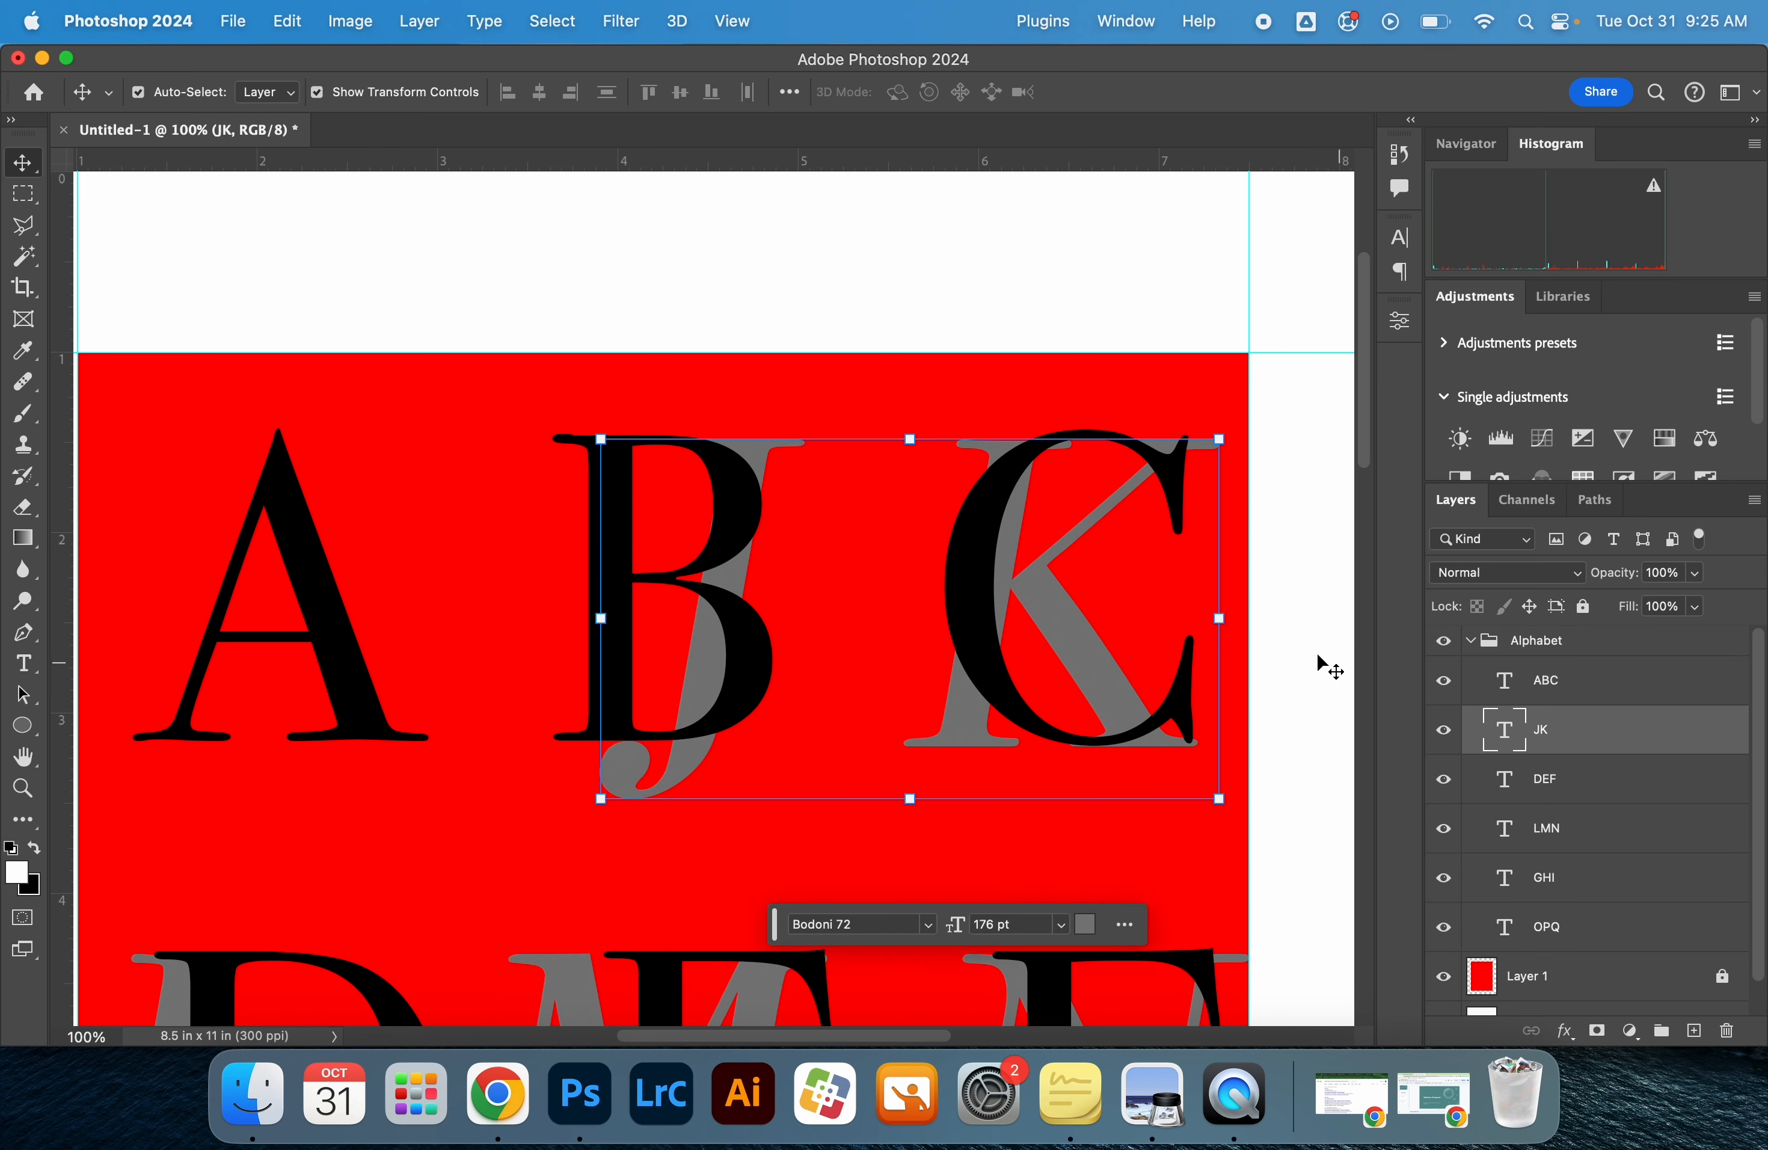
key("super+t")
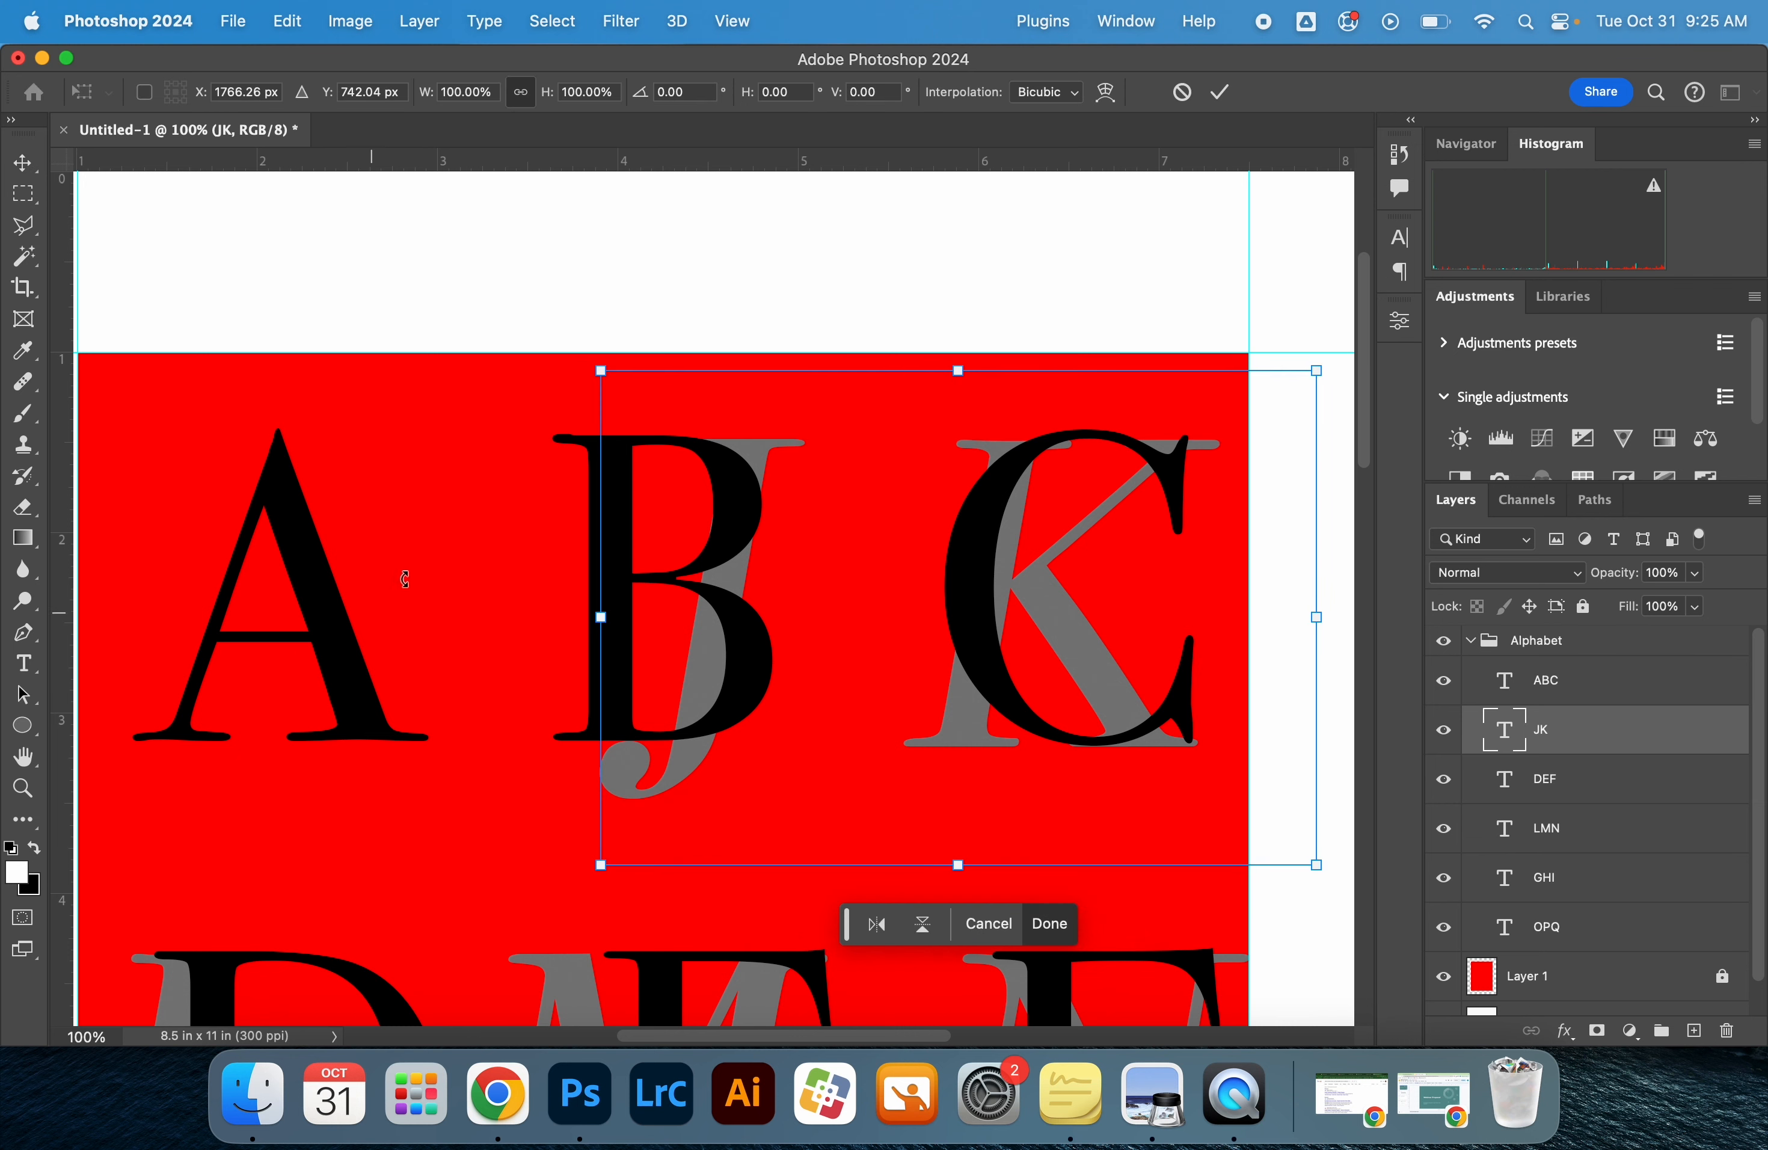
left_click_drag(597, 374, 538, 328)
mouse_move(1032, 556)
left_mouse_down()
mouse_move(1041, 573)
mouse_move(1037, 553)
left_mouse_up()
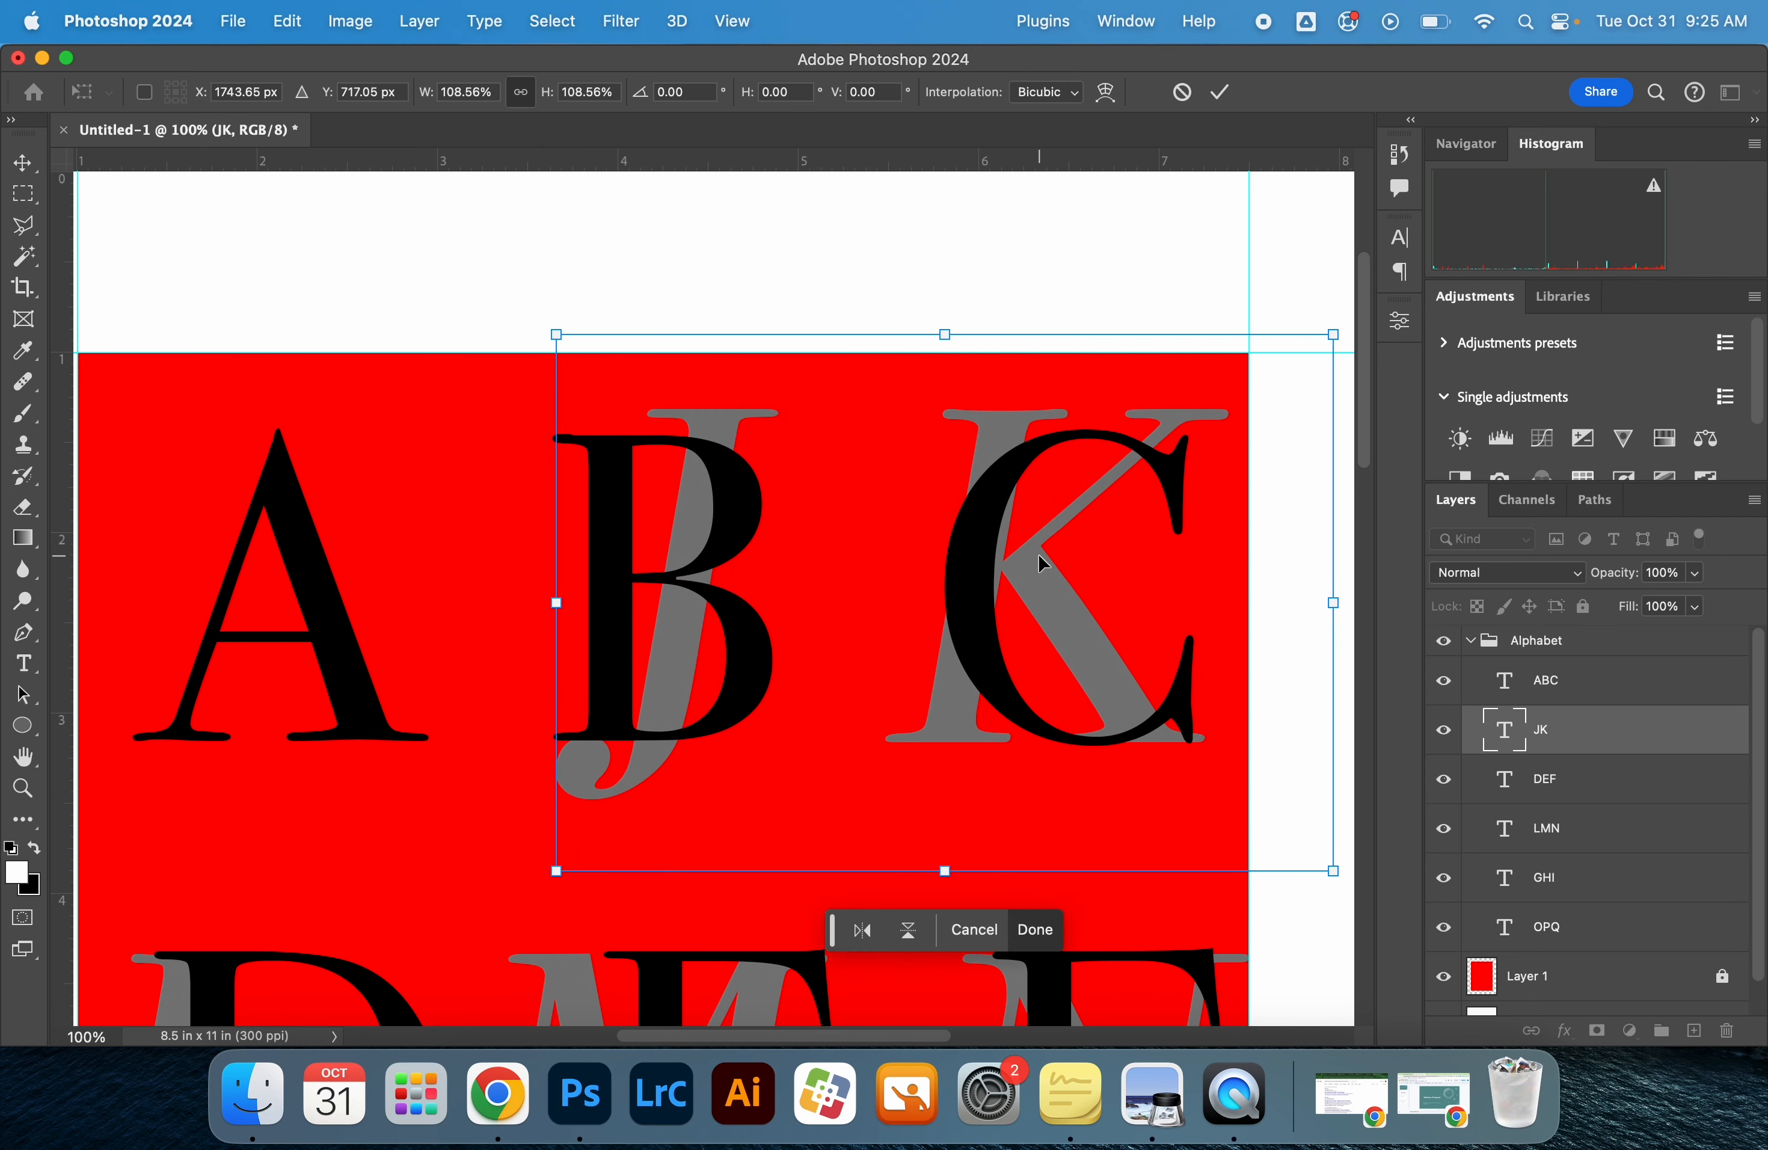
scroll(1261, 828, "right", 5)
left_click_drag(1115, 856, 1128, 859)
left_click_drag(336, 857, 308, 880)
key("Return")
left_click(432, 300)
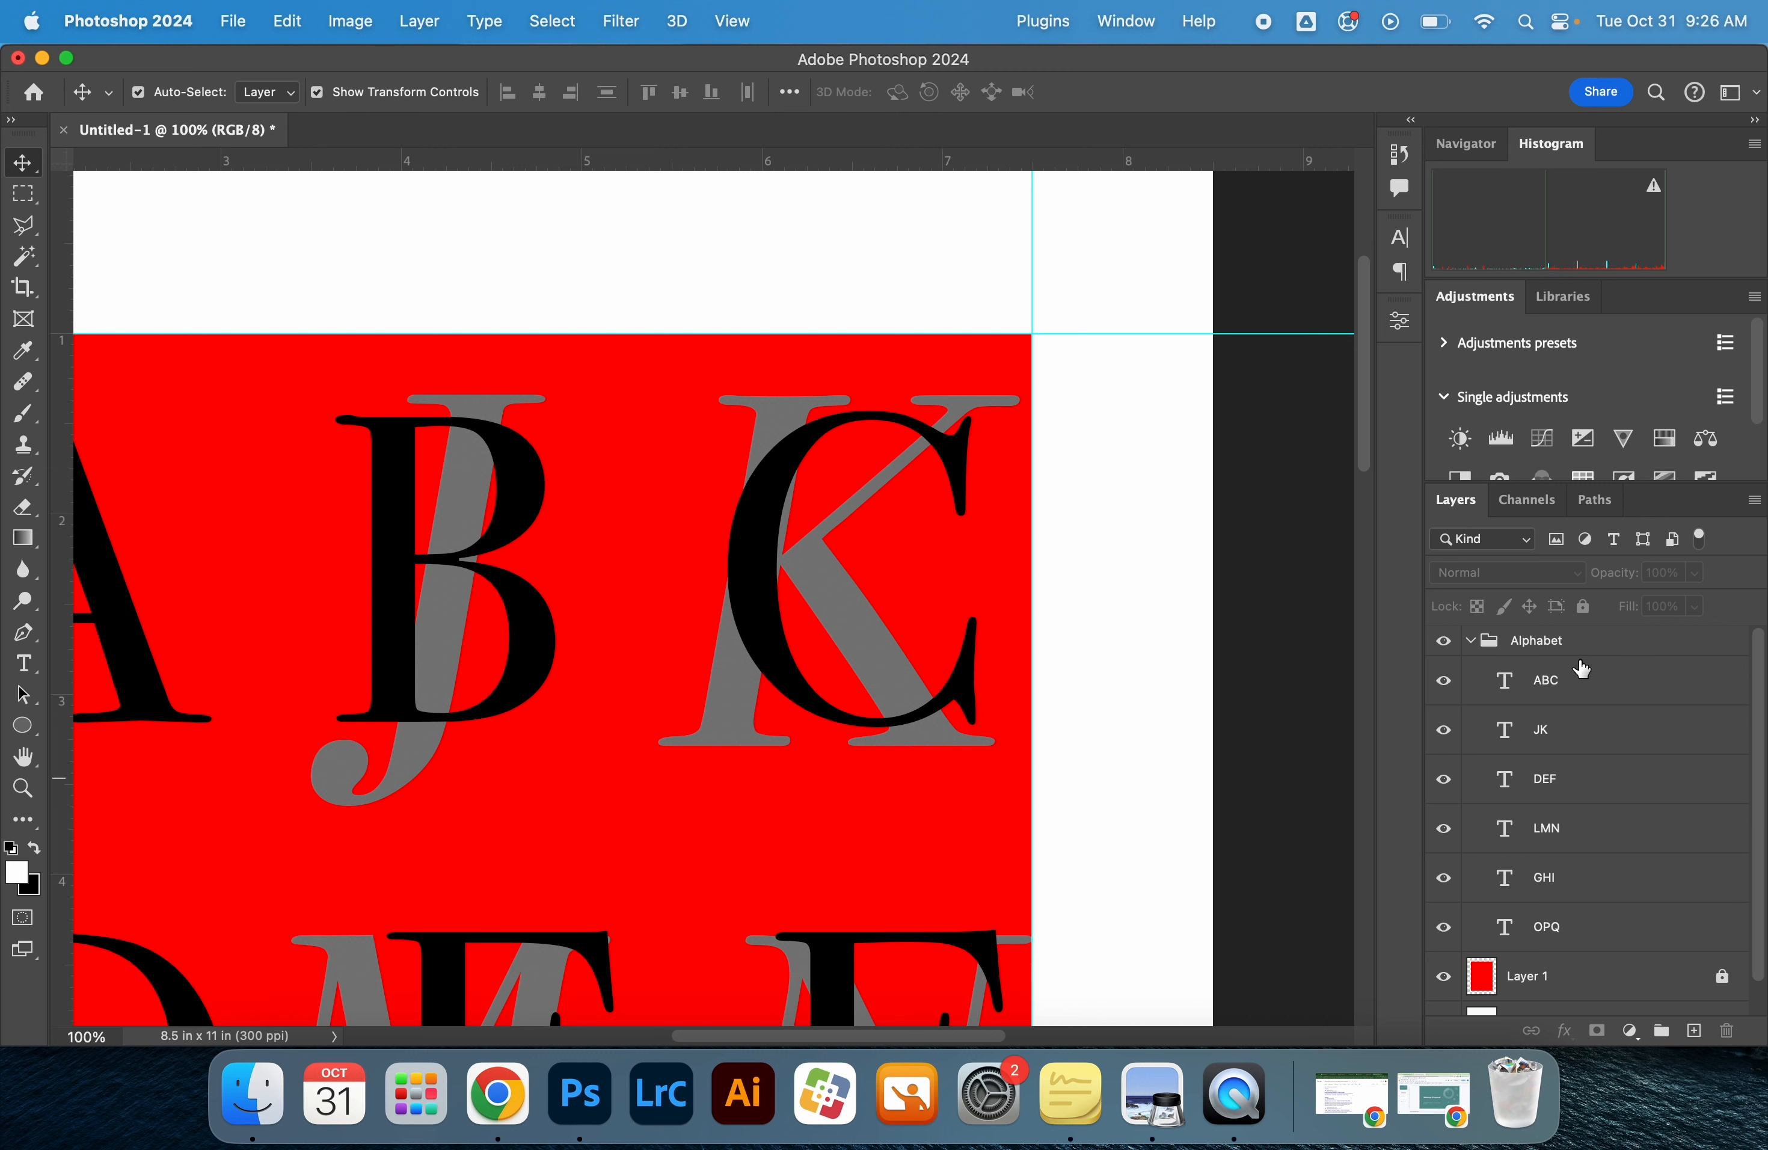
Load the ABC letter shapes as a selection and add a layer mask to the ABC layer from it
left_click(1581, 685)
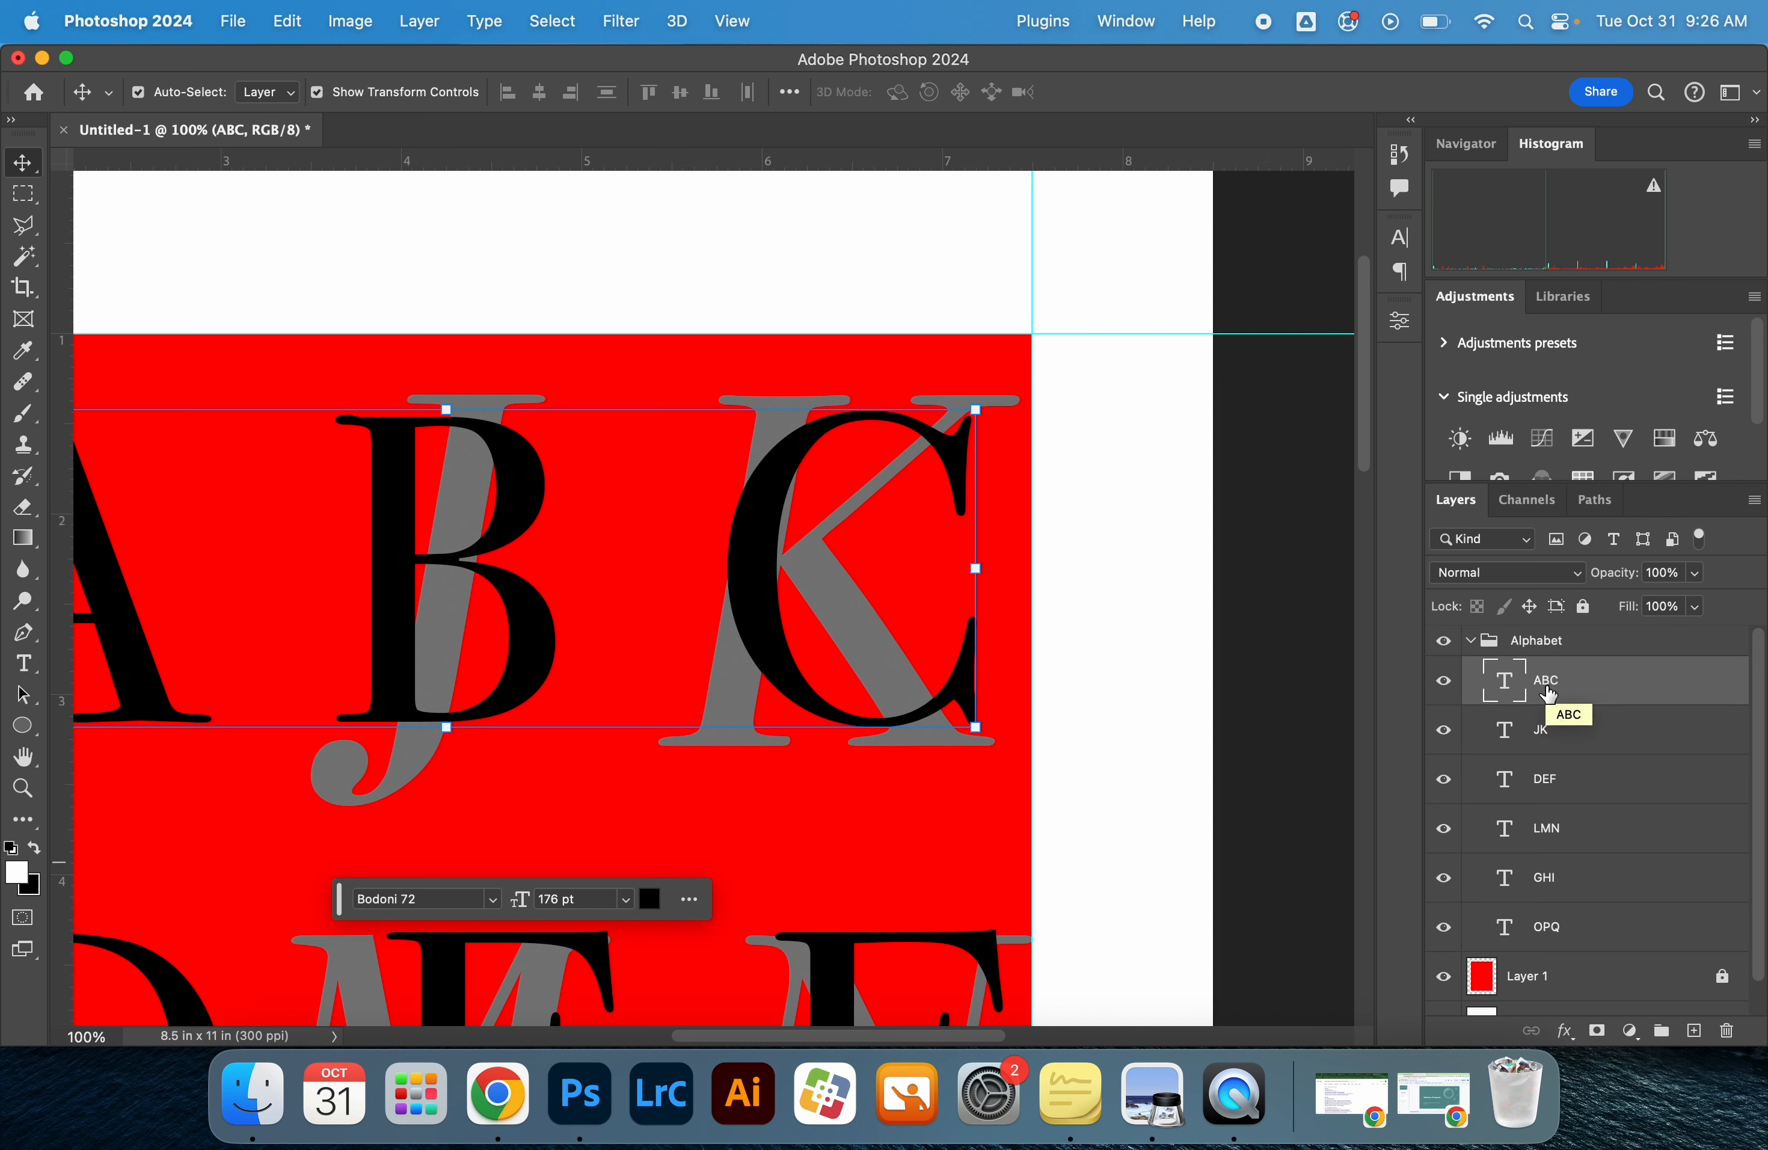
left_click(1511, 689, "super")
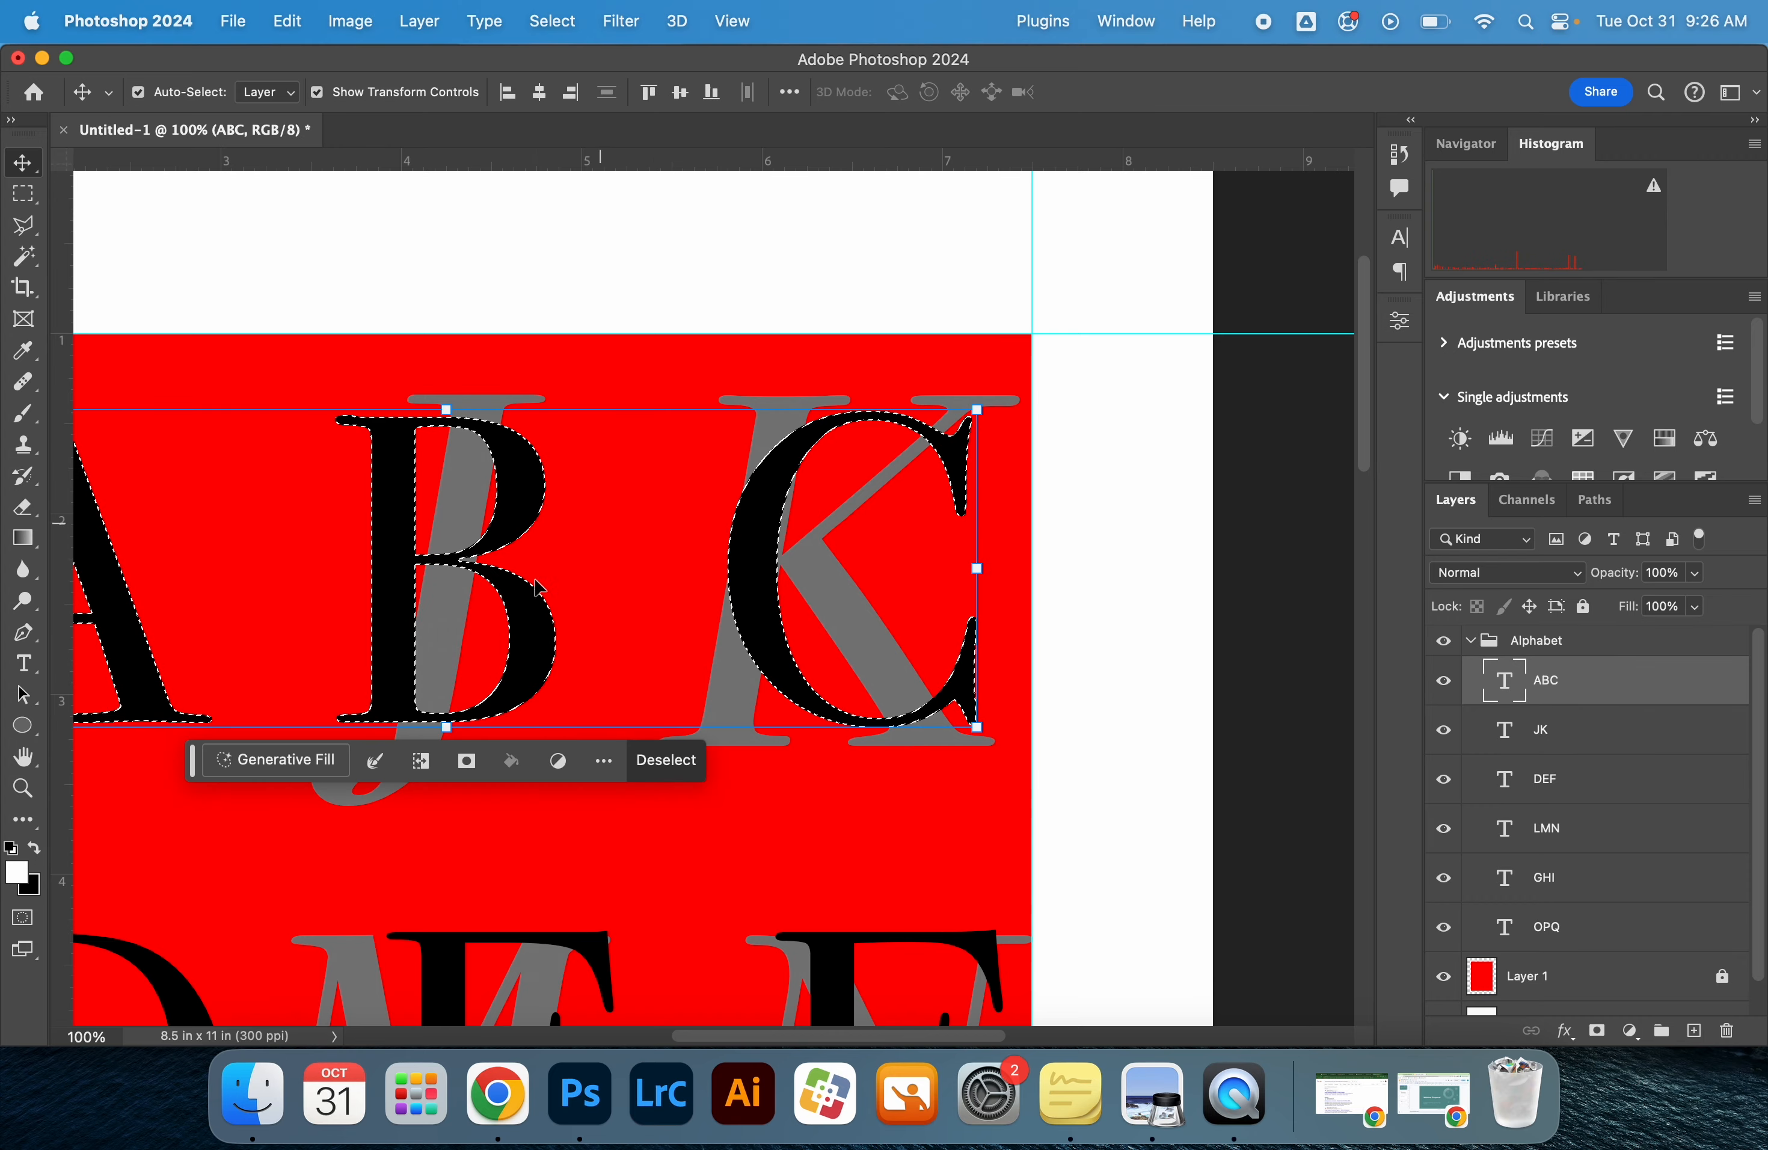
left_click(1595, 1031)
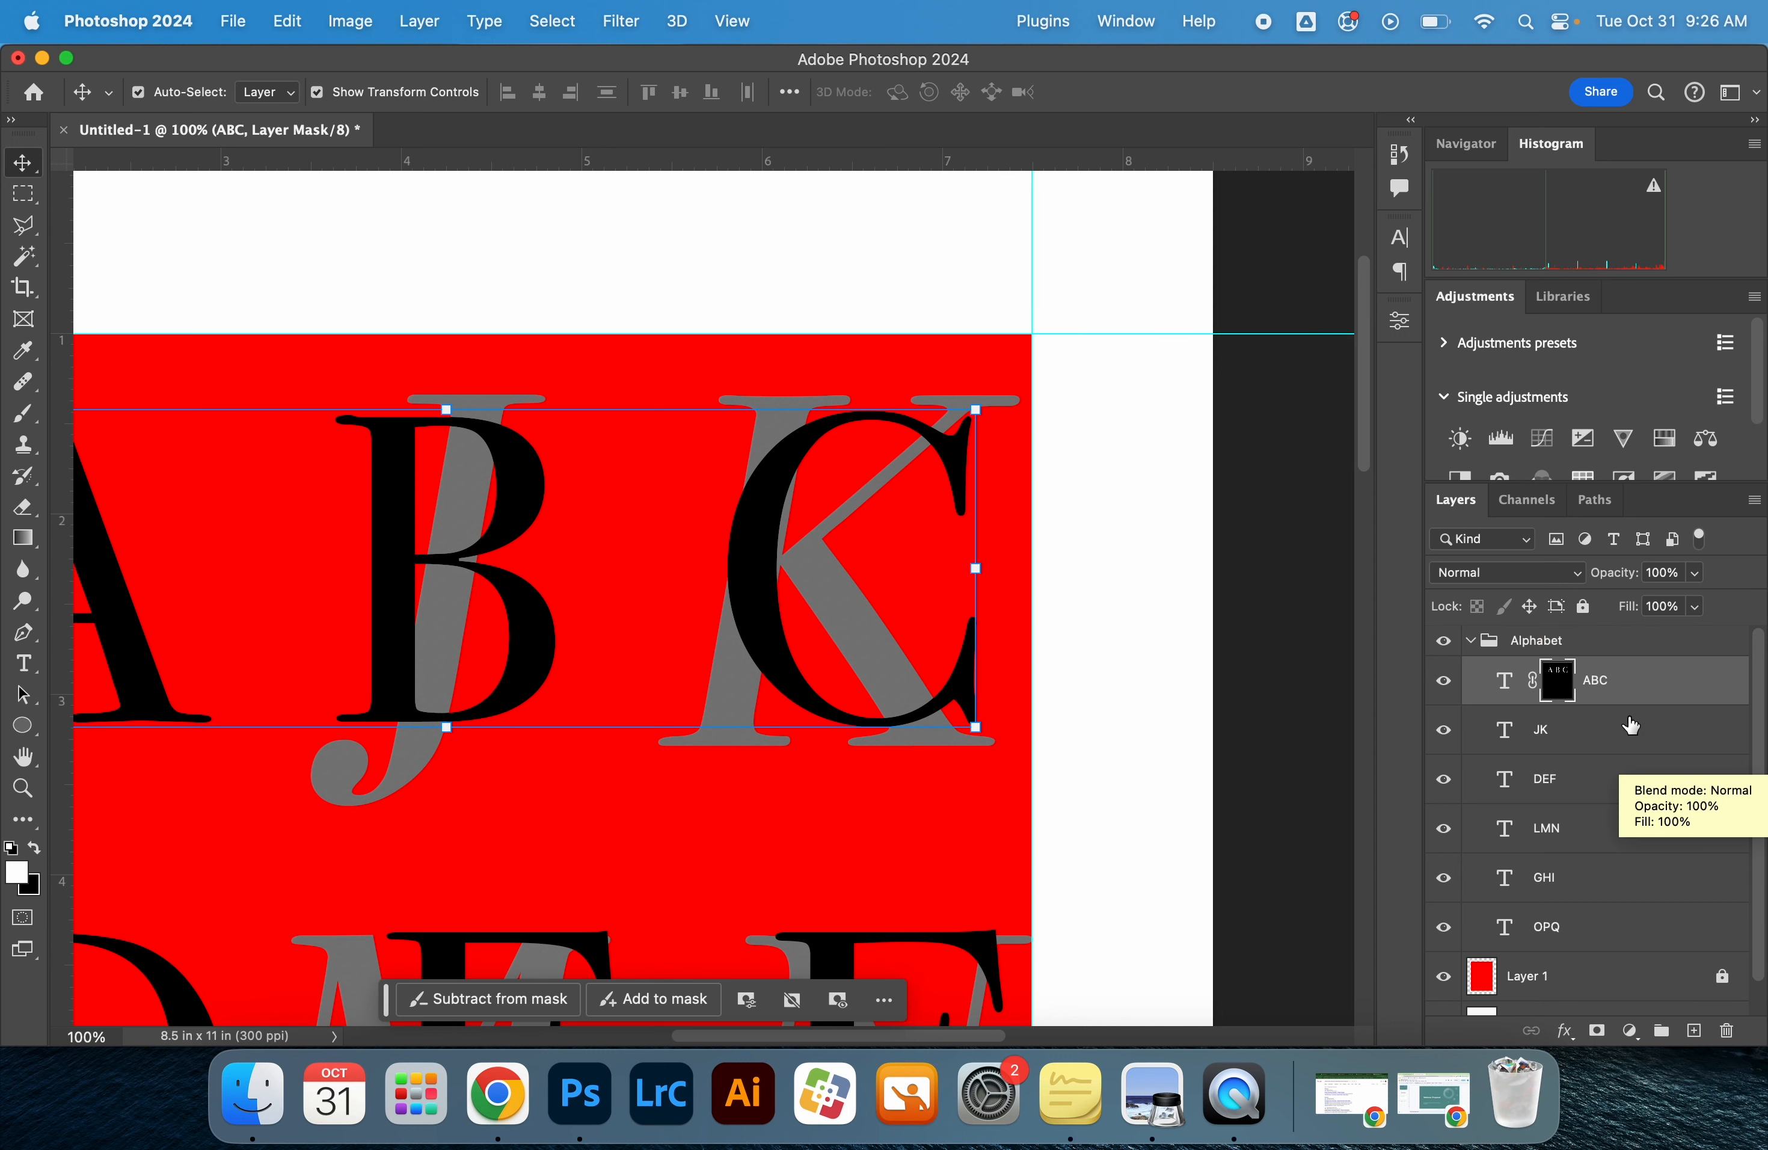
Within a JK letter selection, paint the ABC mask black with a 50 px brush where the J crosses the B's top stroke, and deselect
key("z")
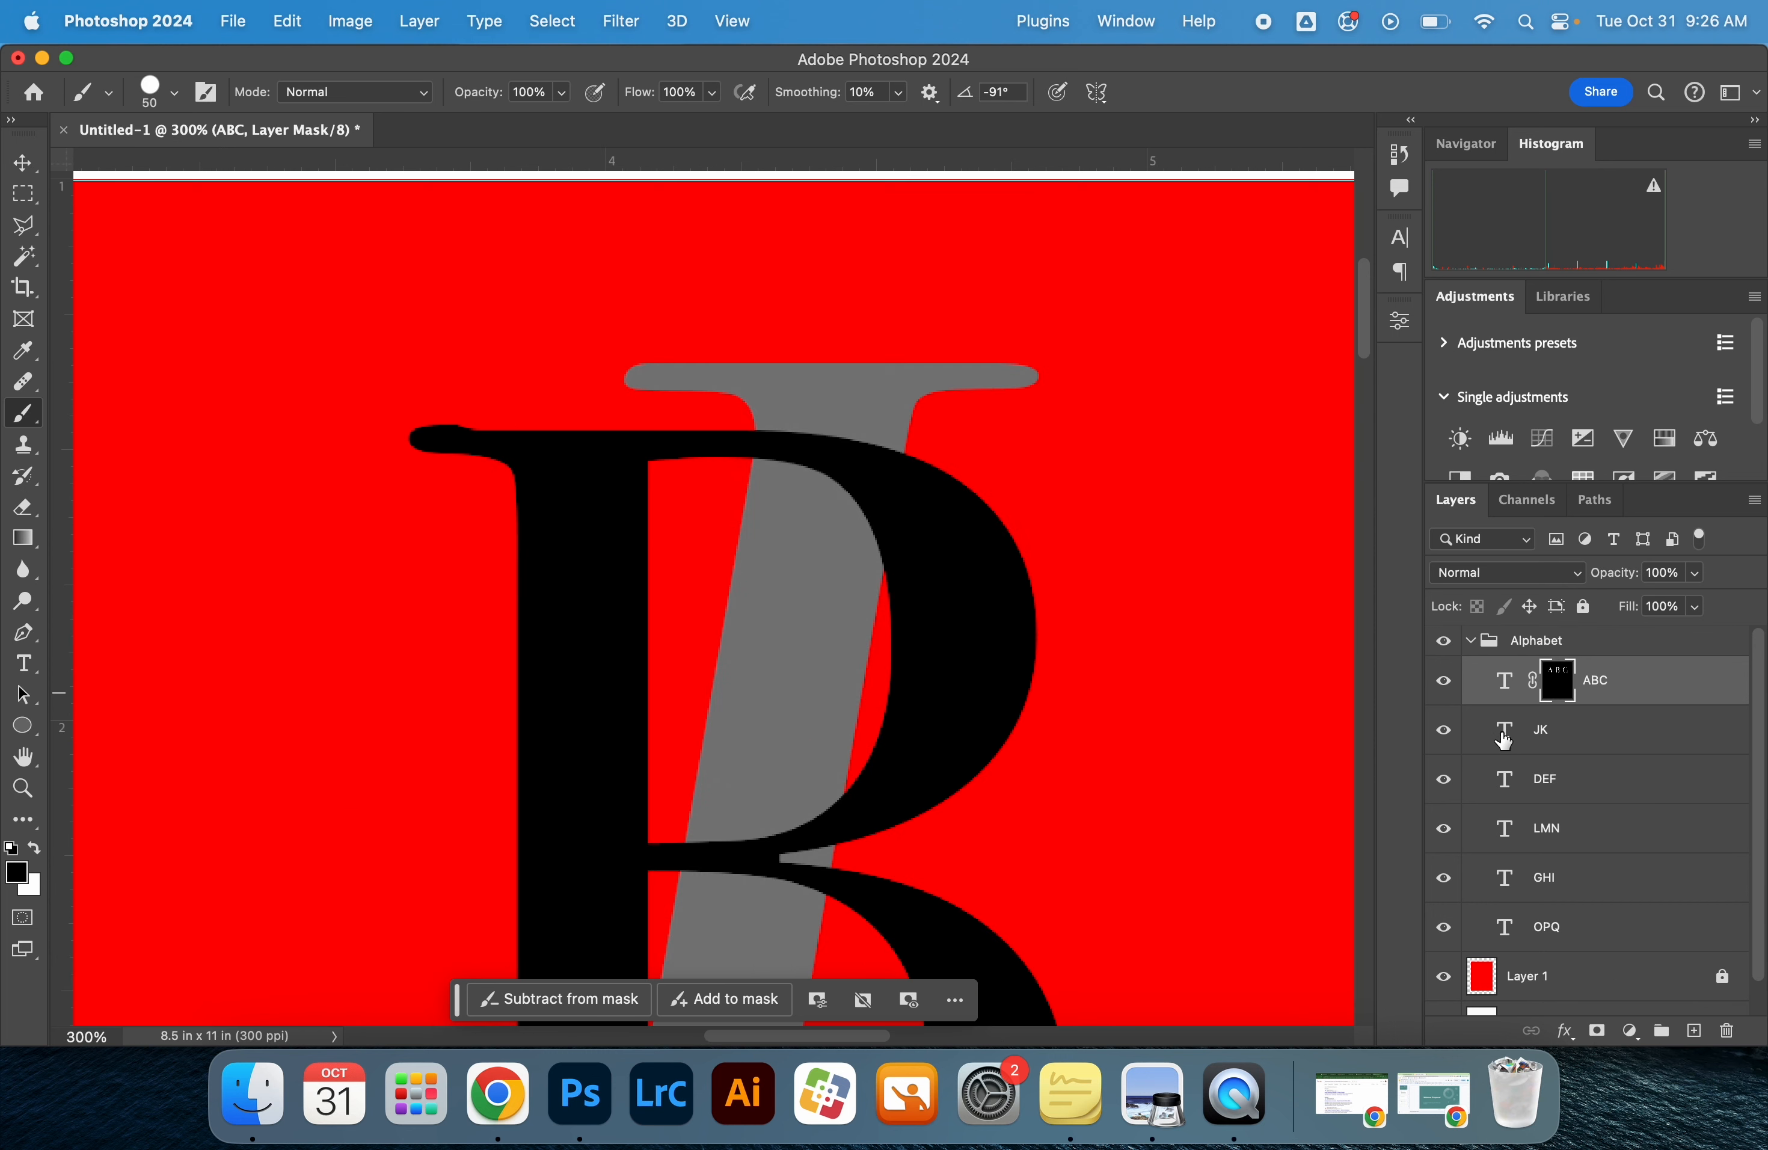
left_click(1506, 739, "super")
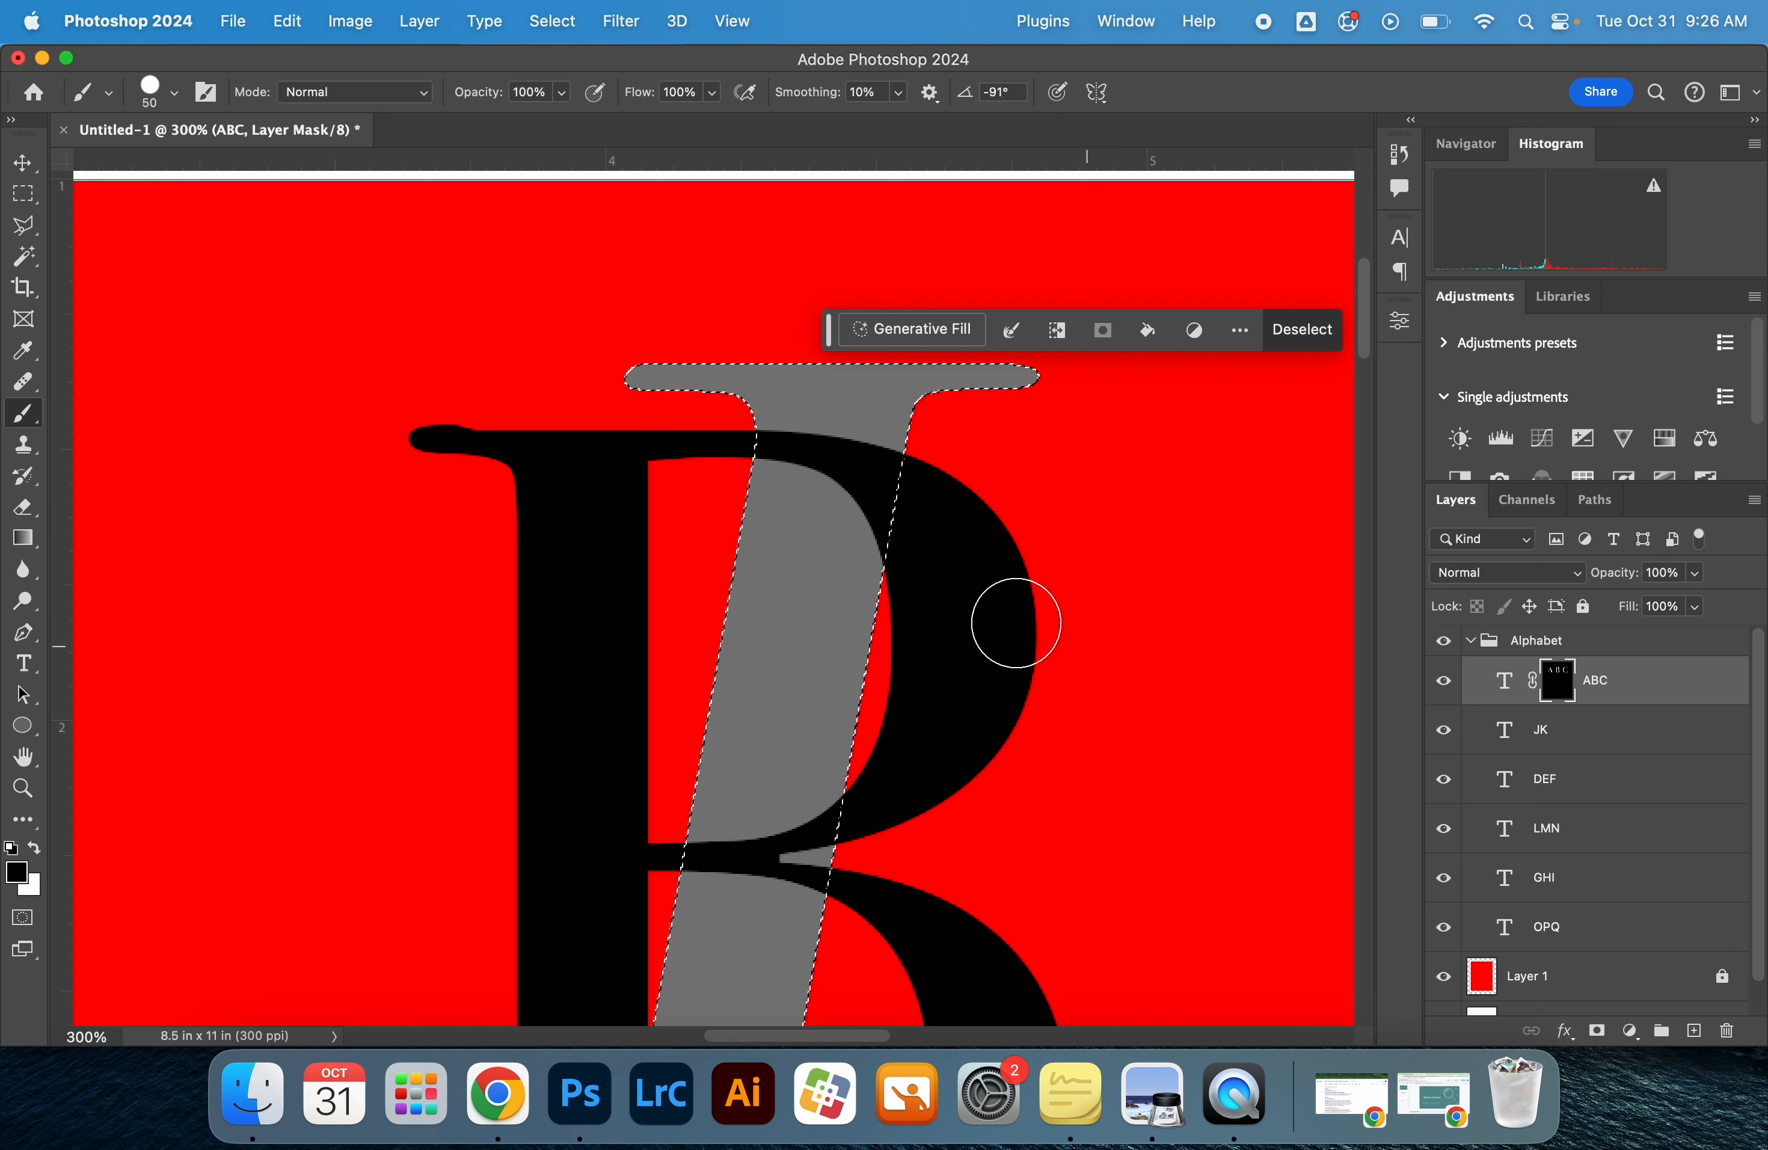
mouse_move(847, 483)
left_mouse_down()
mouse_move(860, 469)
mouse_move(840, 556)
mouse_move(782, 461)
mouse_move(832, 496)
left_mouse_up()
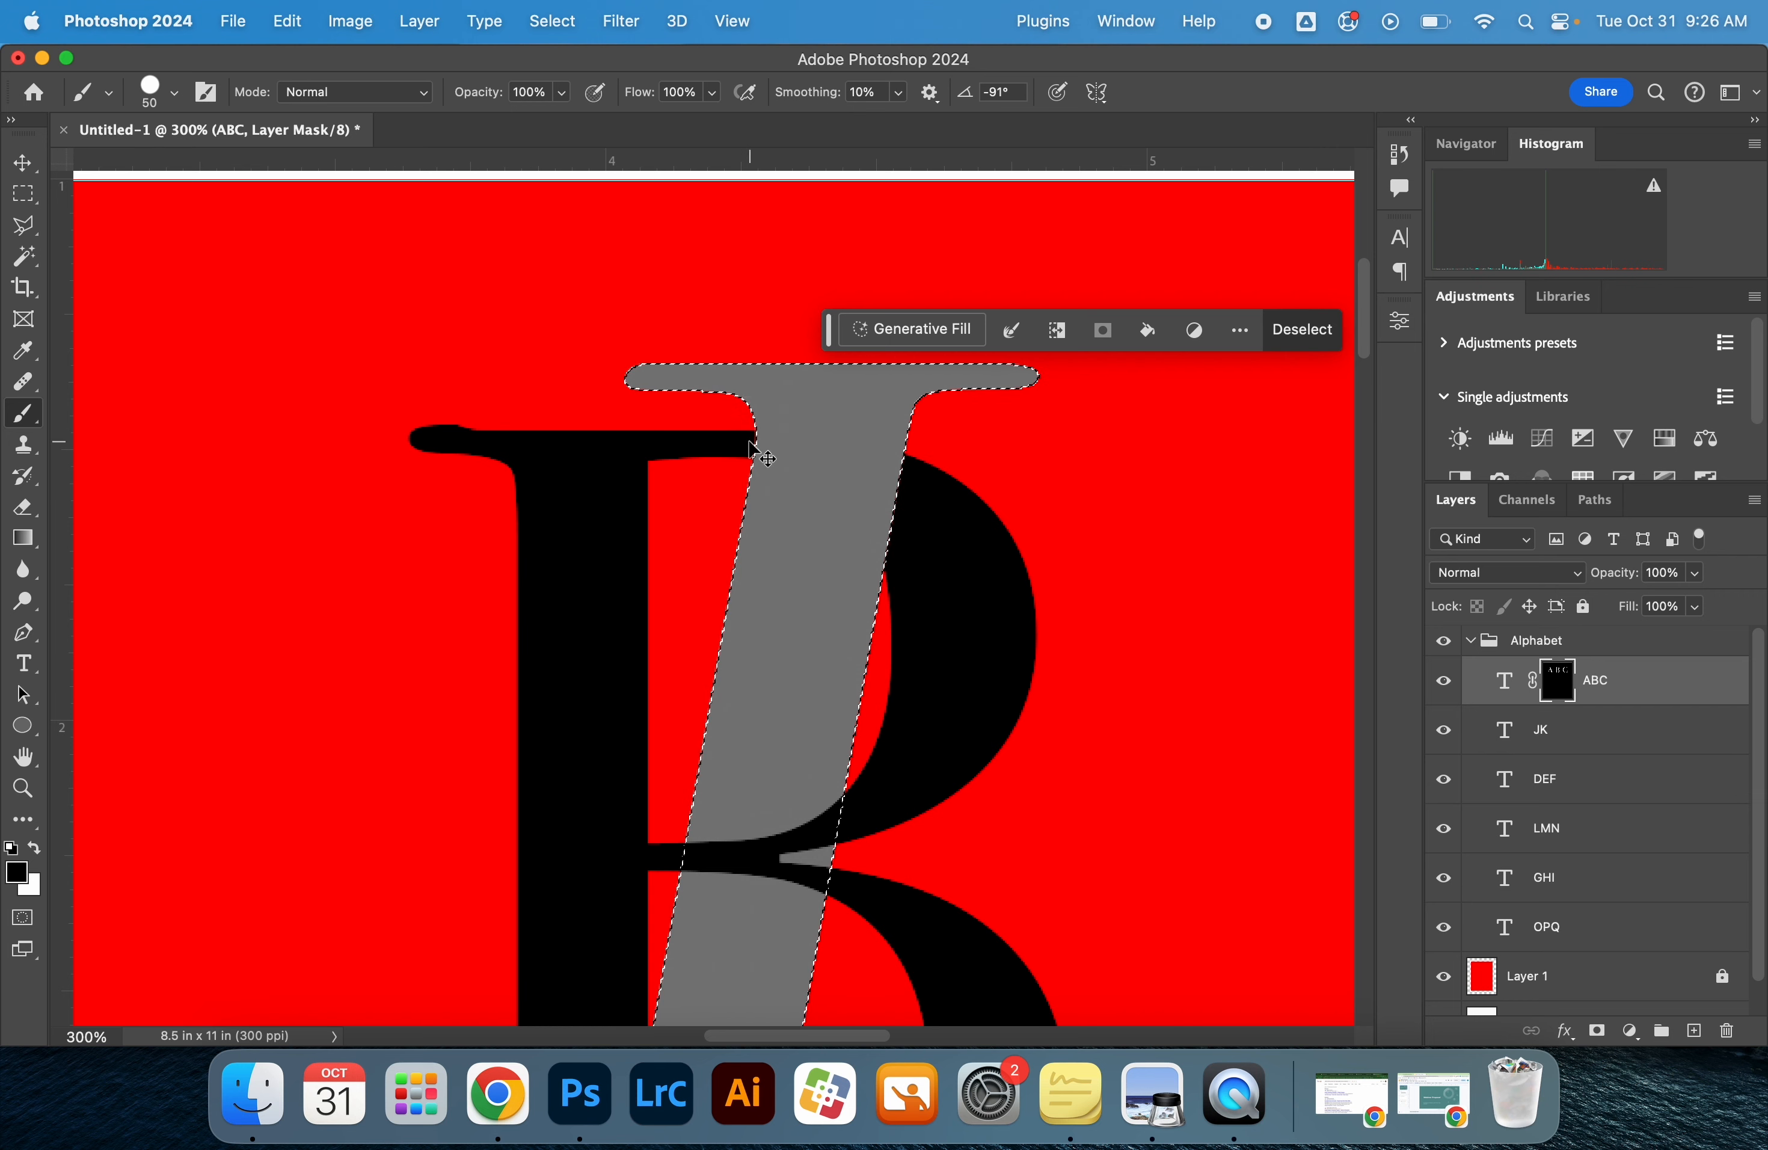
key("super+d")
Switch to full-screen mode with the menu bar and load the JK letter shapes as a selection
key("f")
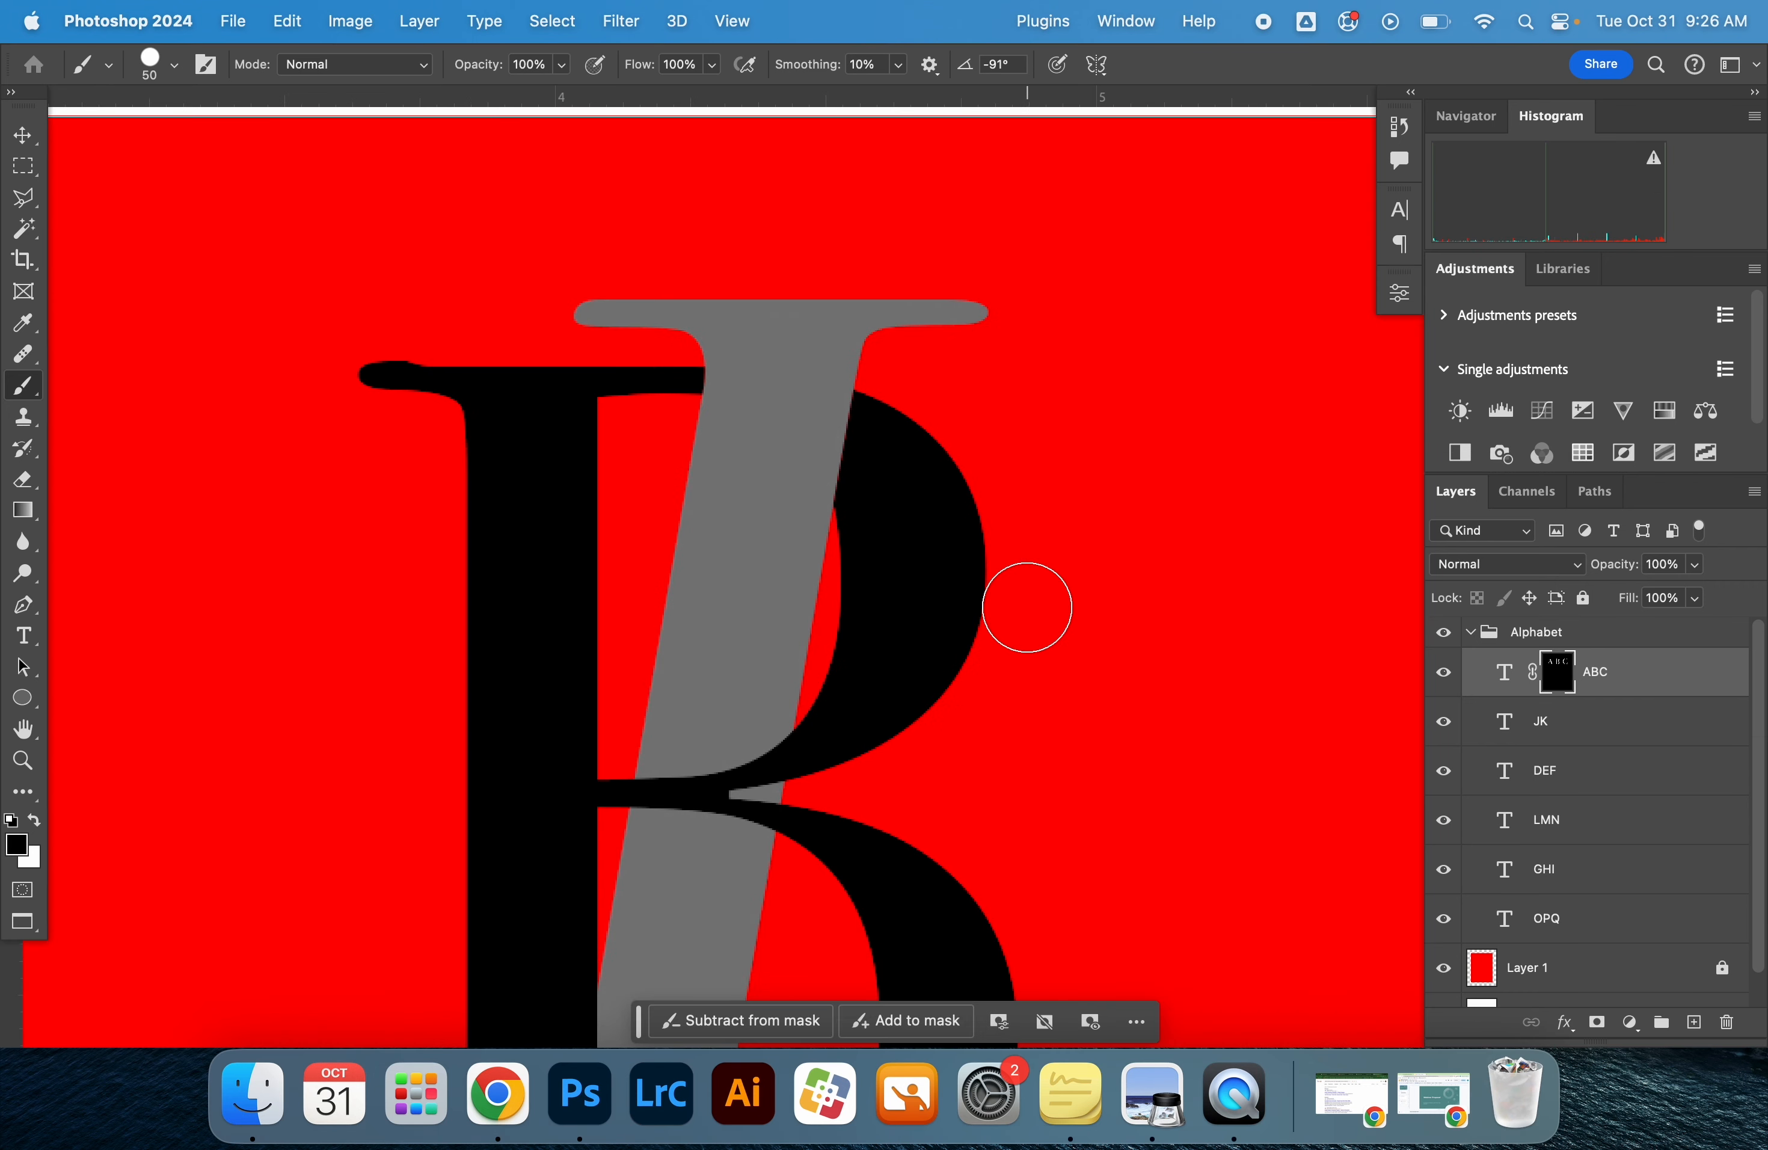
left_click(1027, 608, "alt")
key("z")
left_click(1042, 600, "alt")
left_click(1042, 601, "alt")
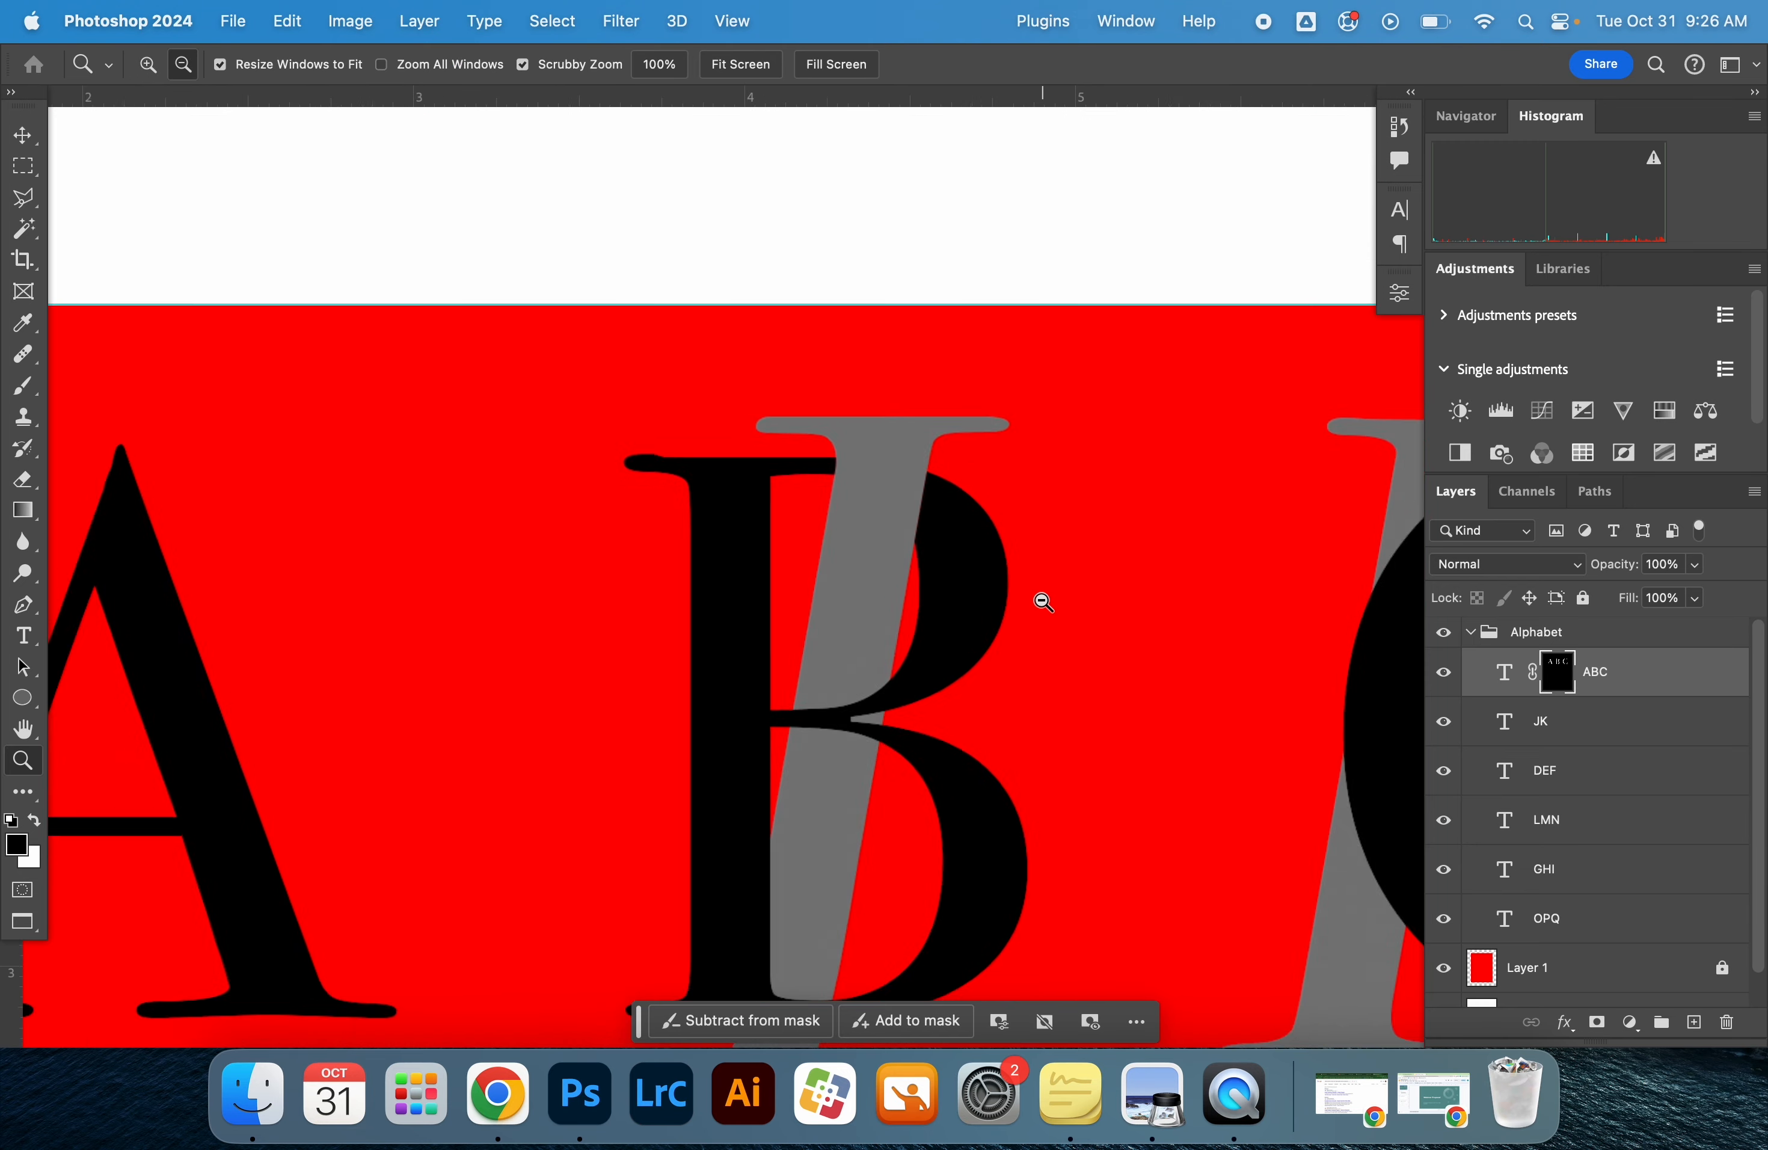
left_click_drag(1063, 624, 1025, 603)
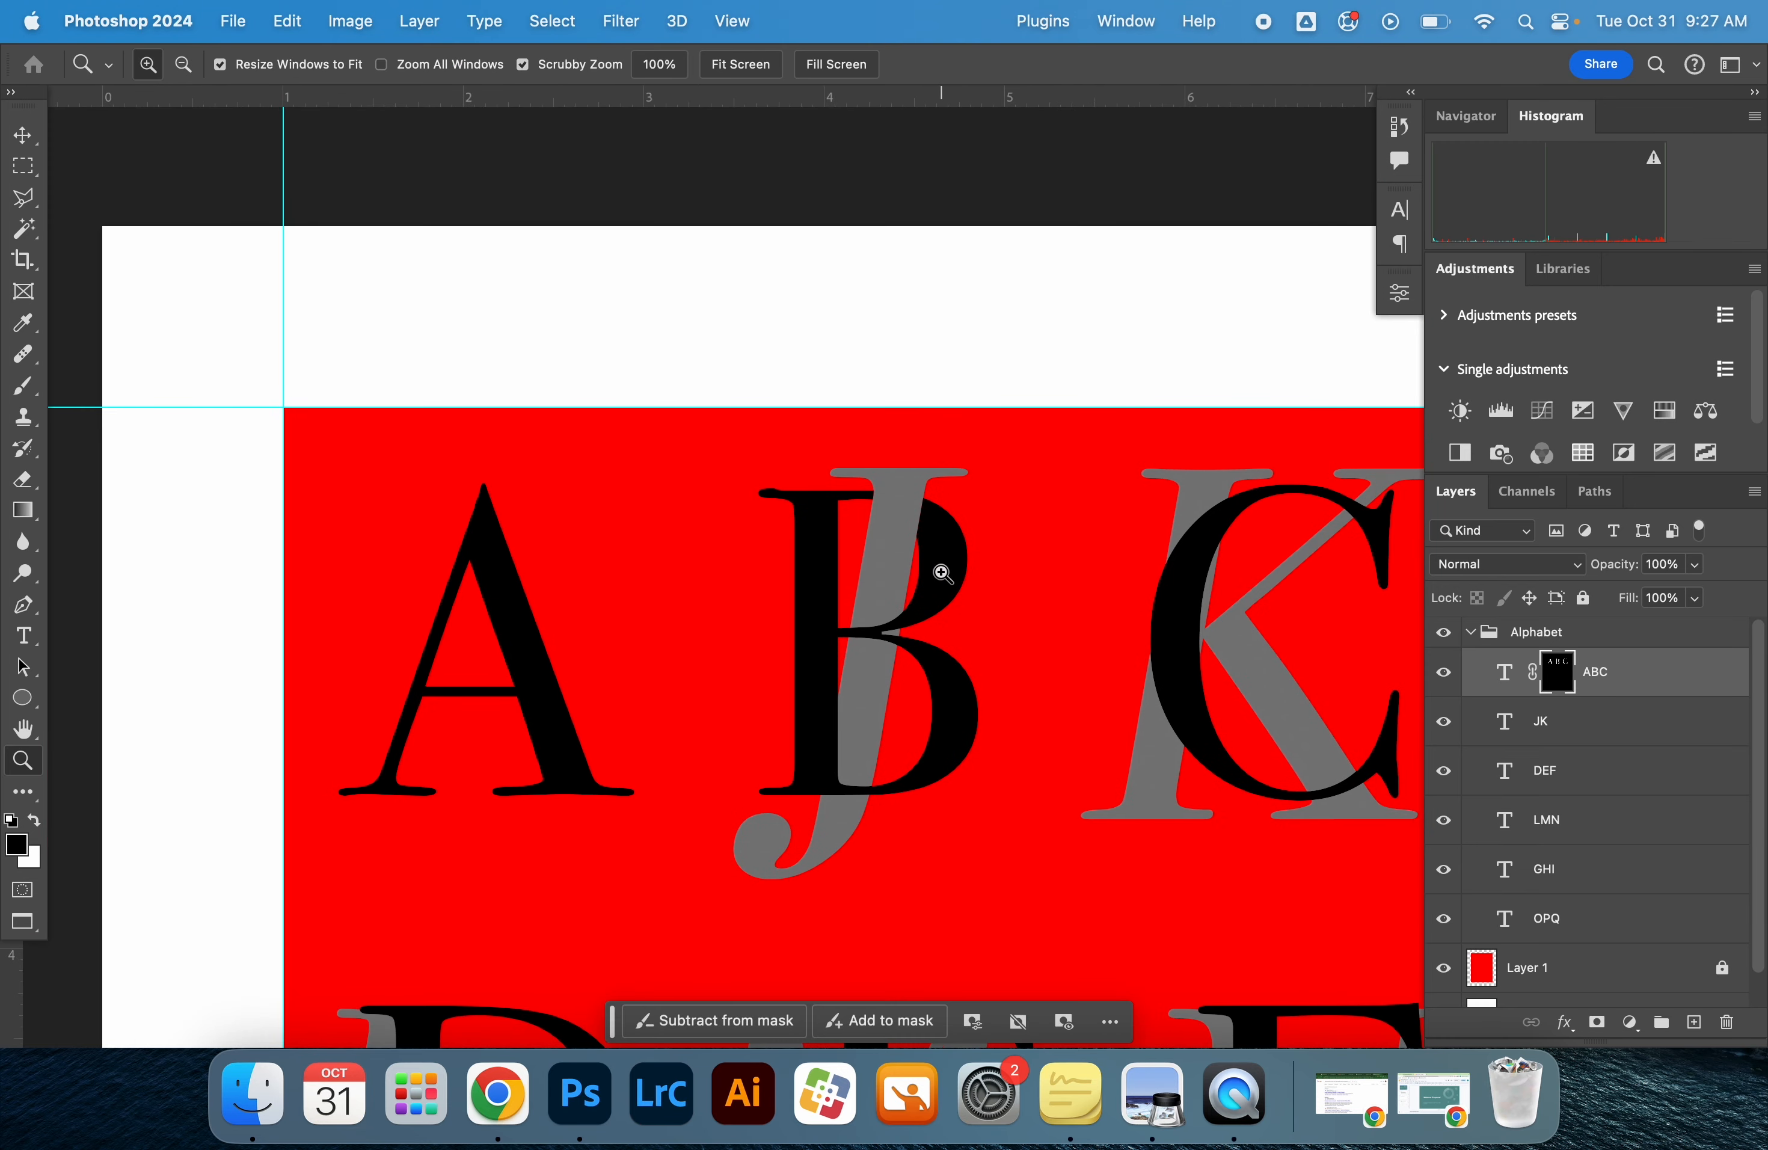
left_click_drag(849, 784, 915, 619)
key("v")
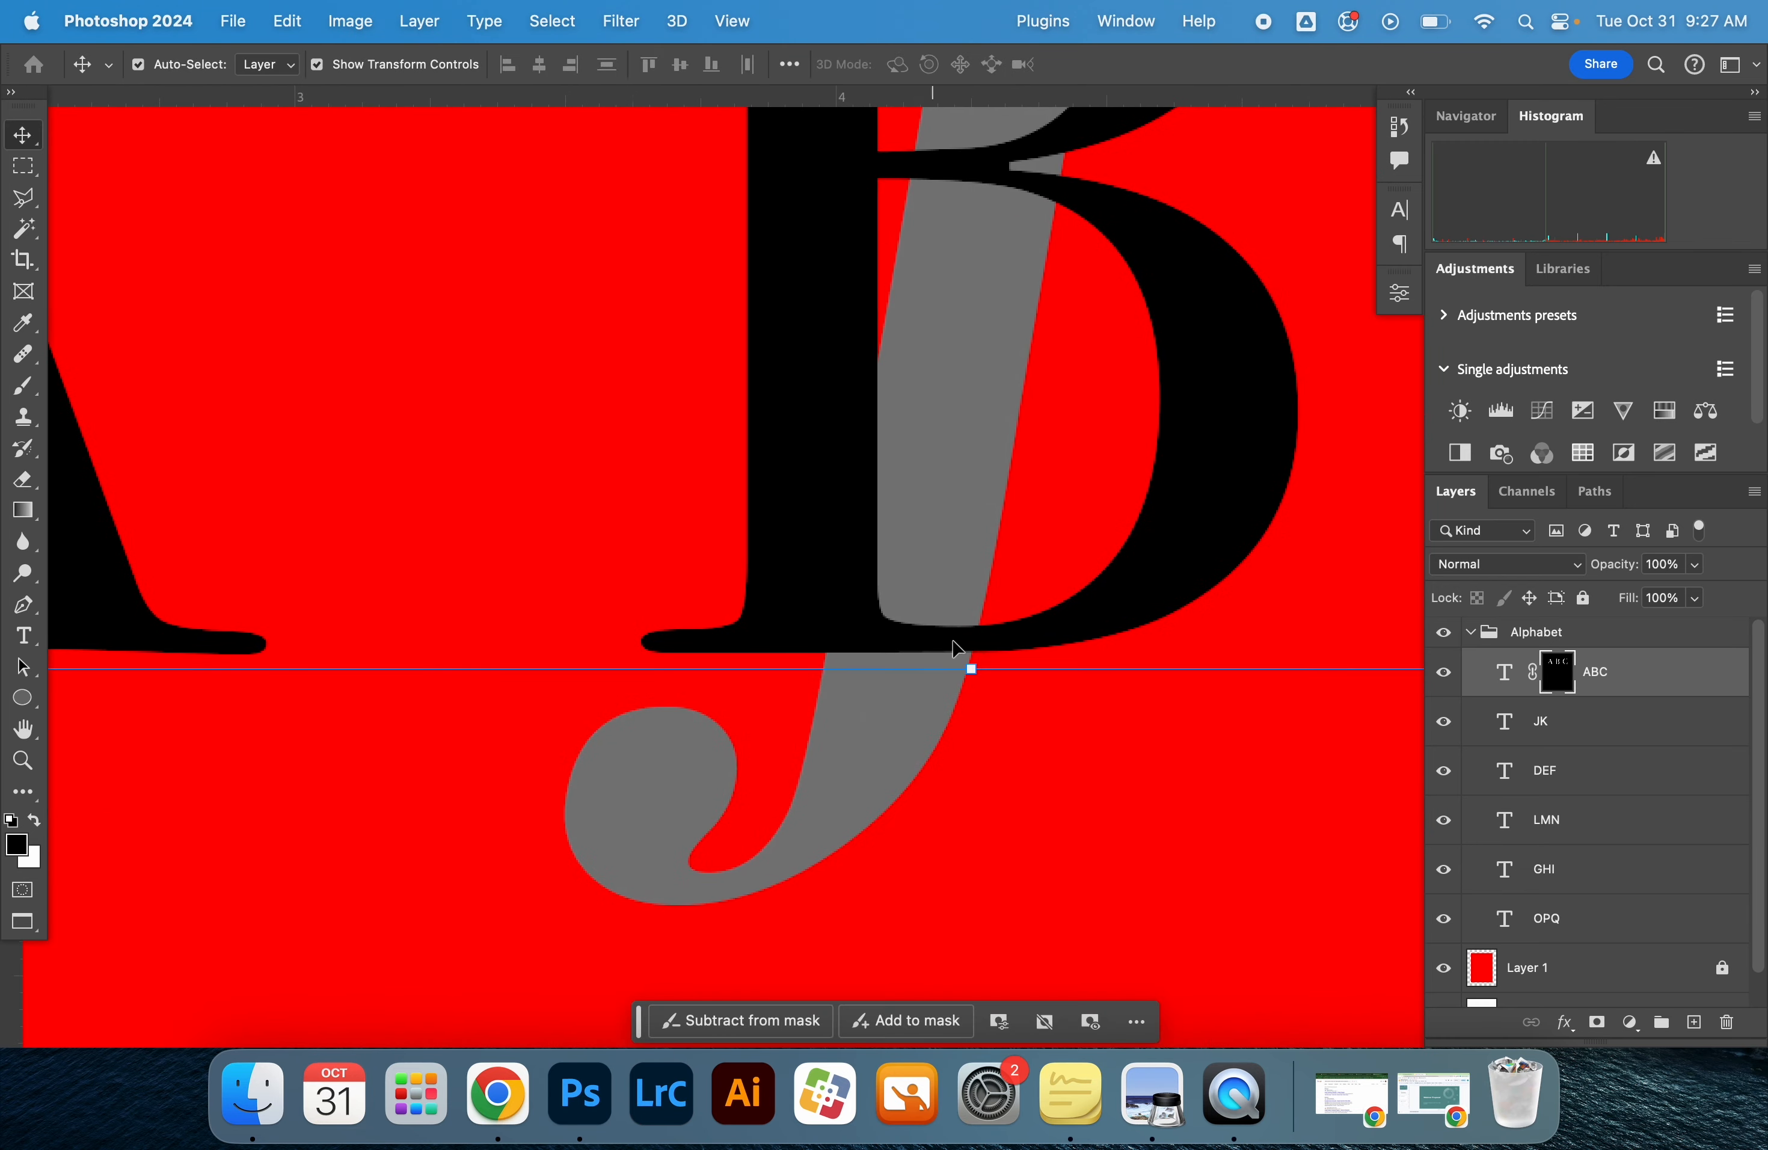
left_click(1021, 766)
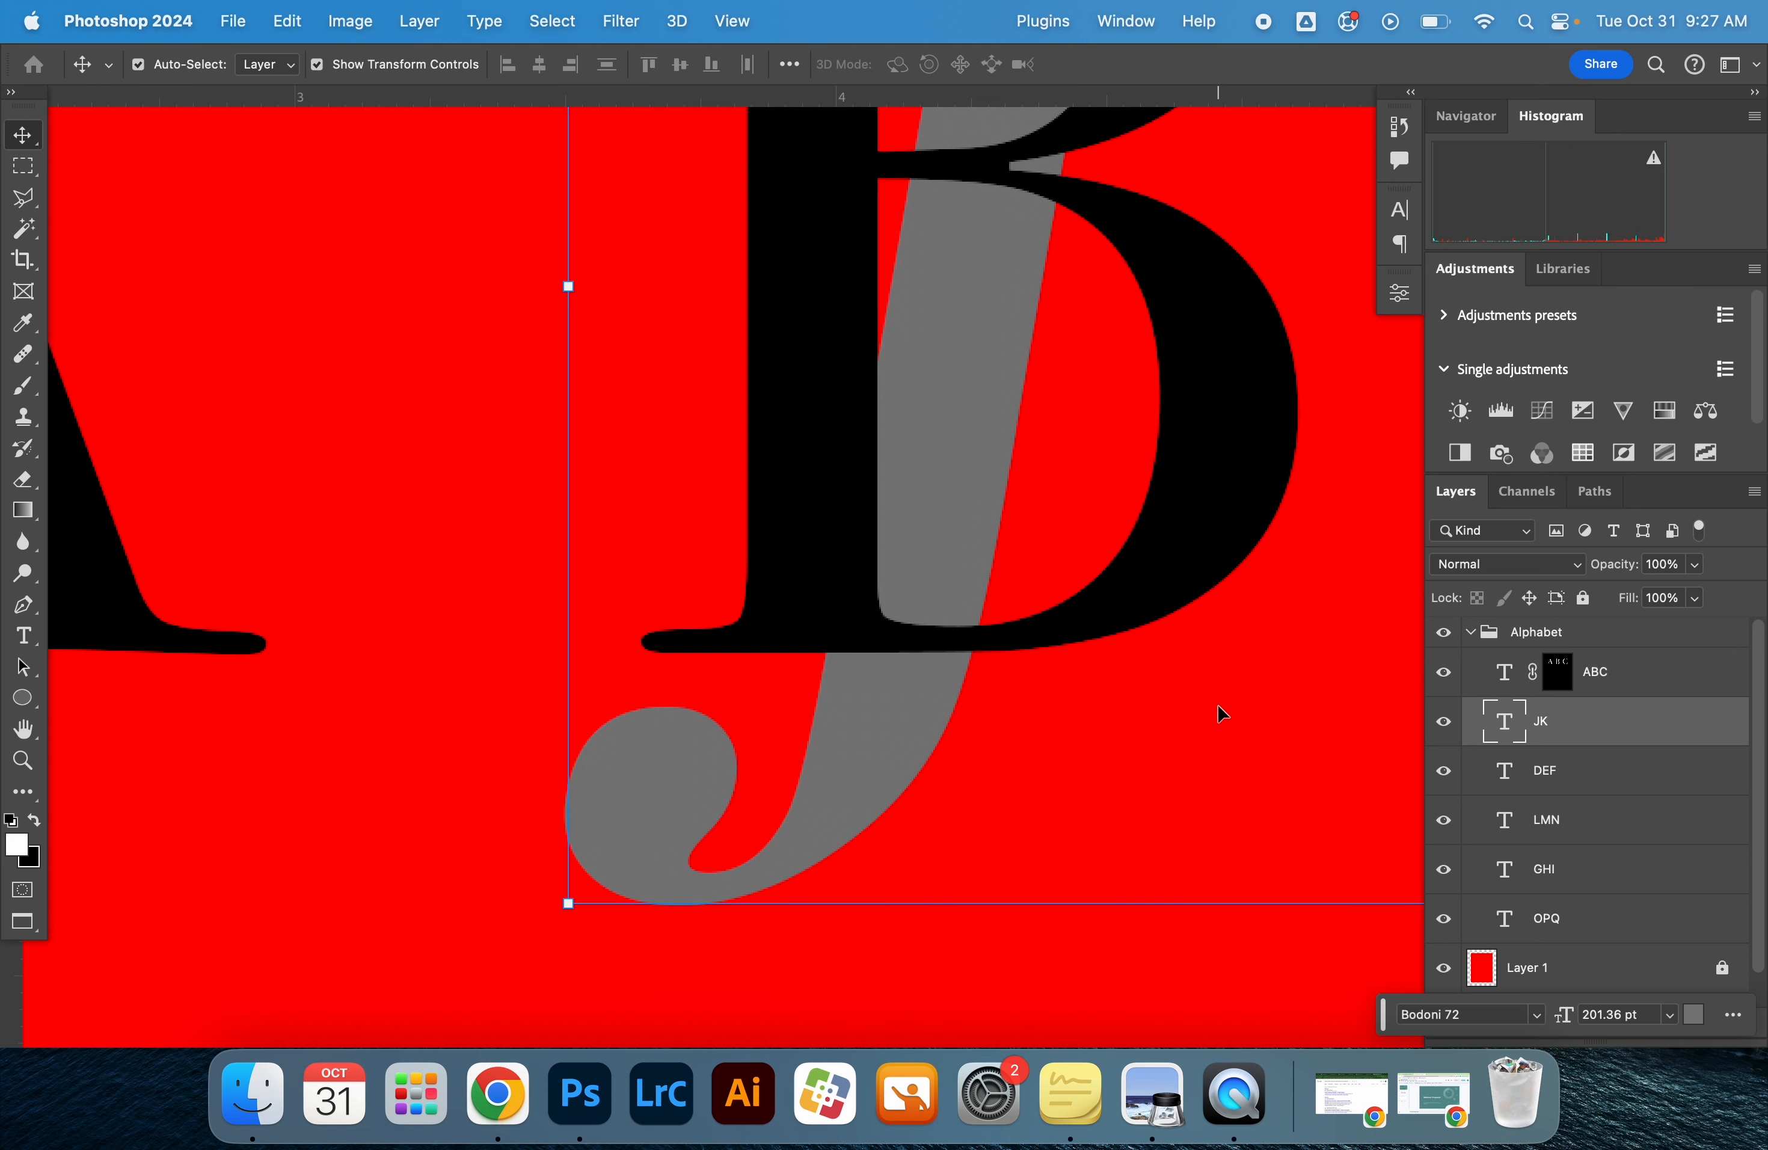
left_click(1515, 725, "super")
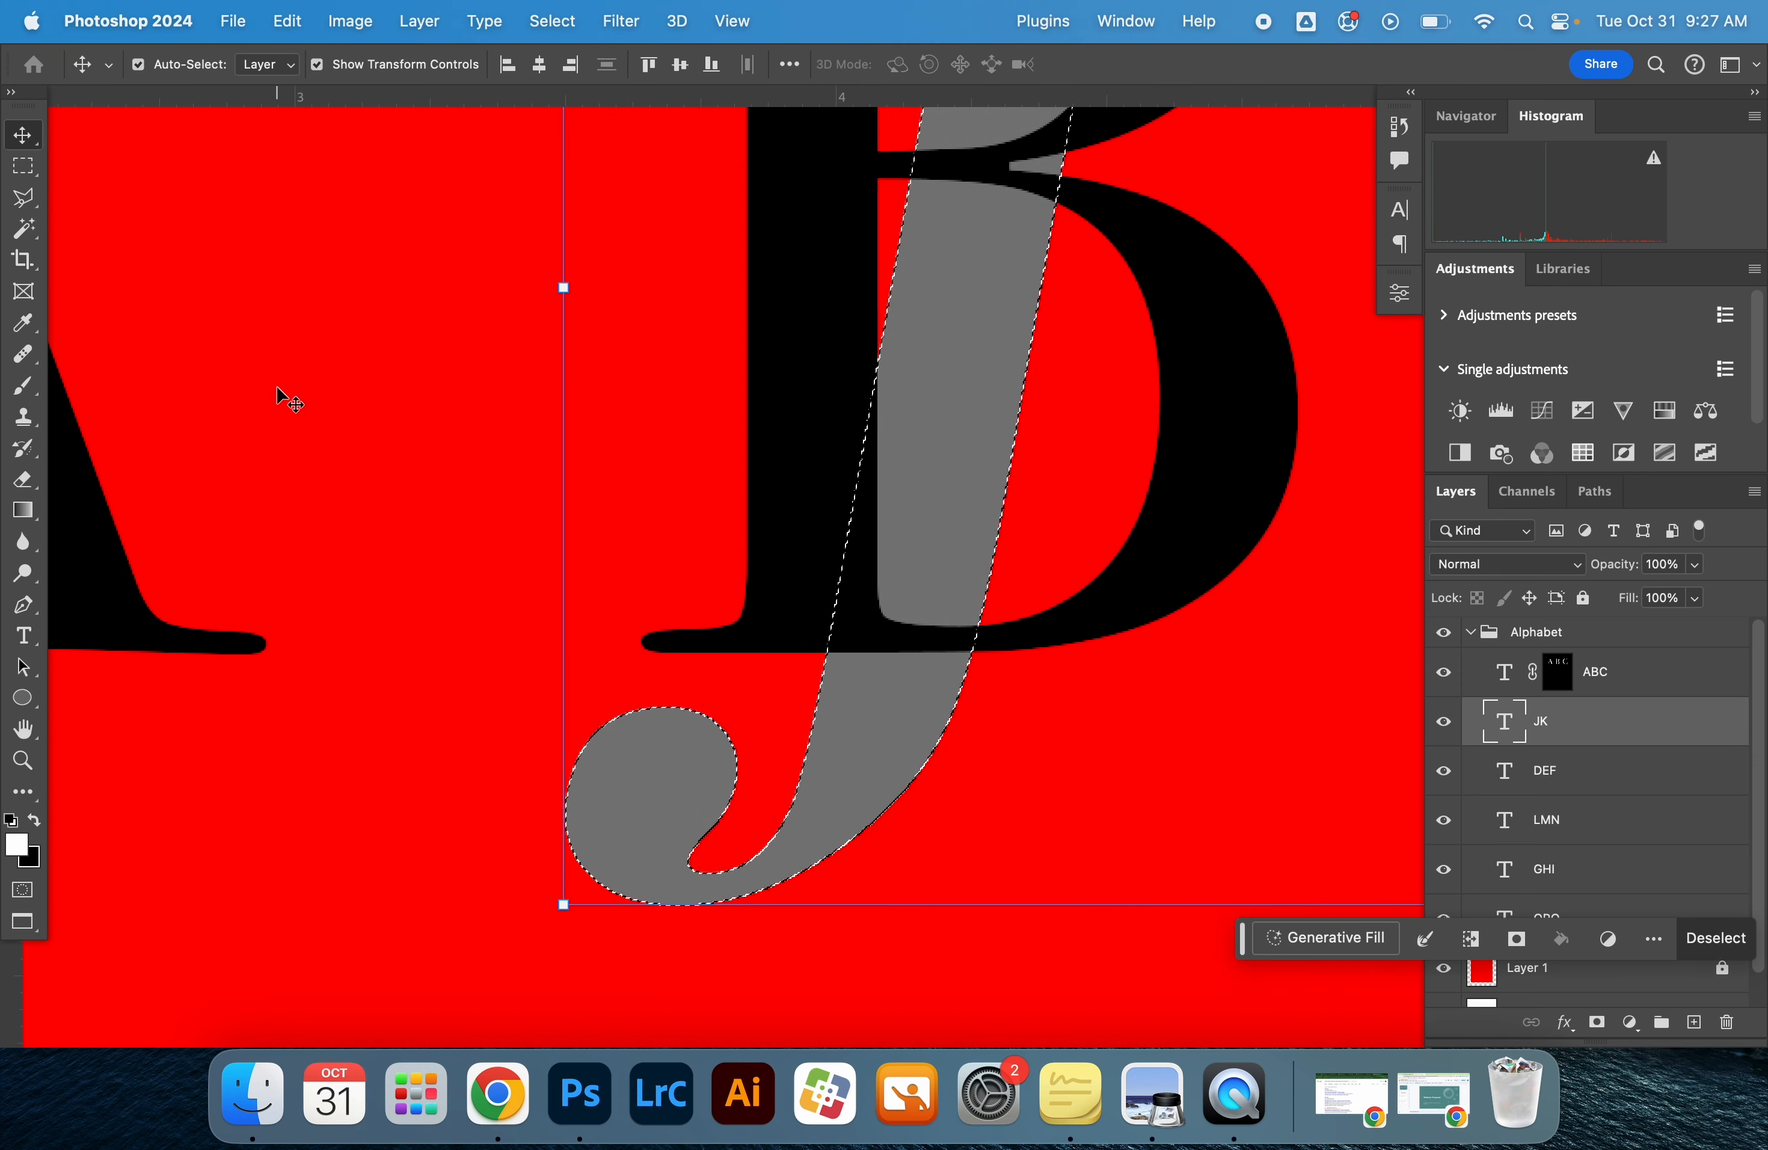
Paint black on the ABC layer mask where the J's lower stem crosses the B's stem and base, and clear the selection
key("b")
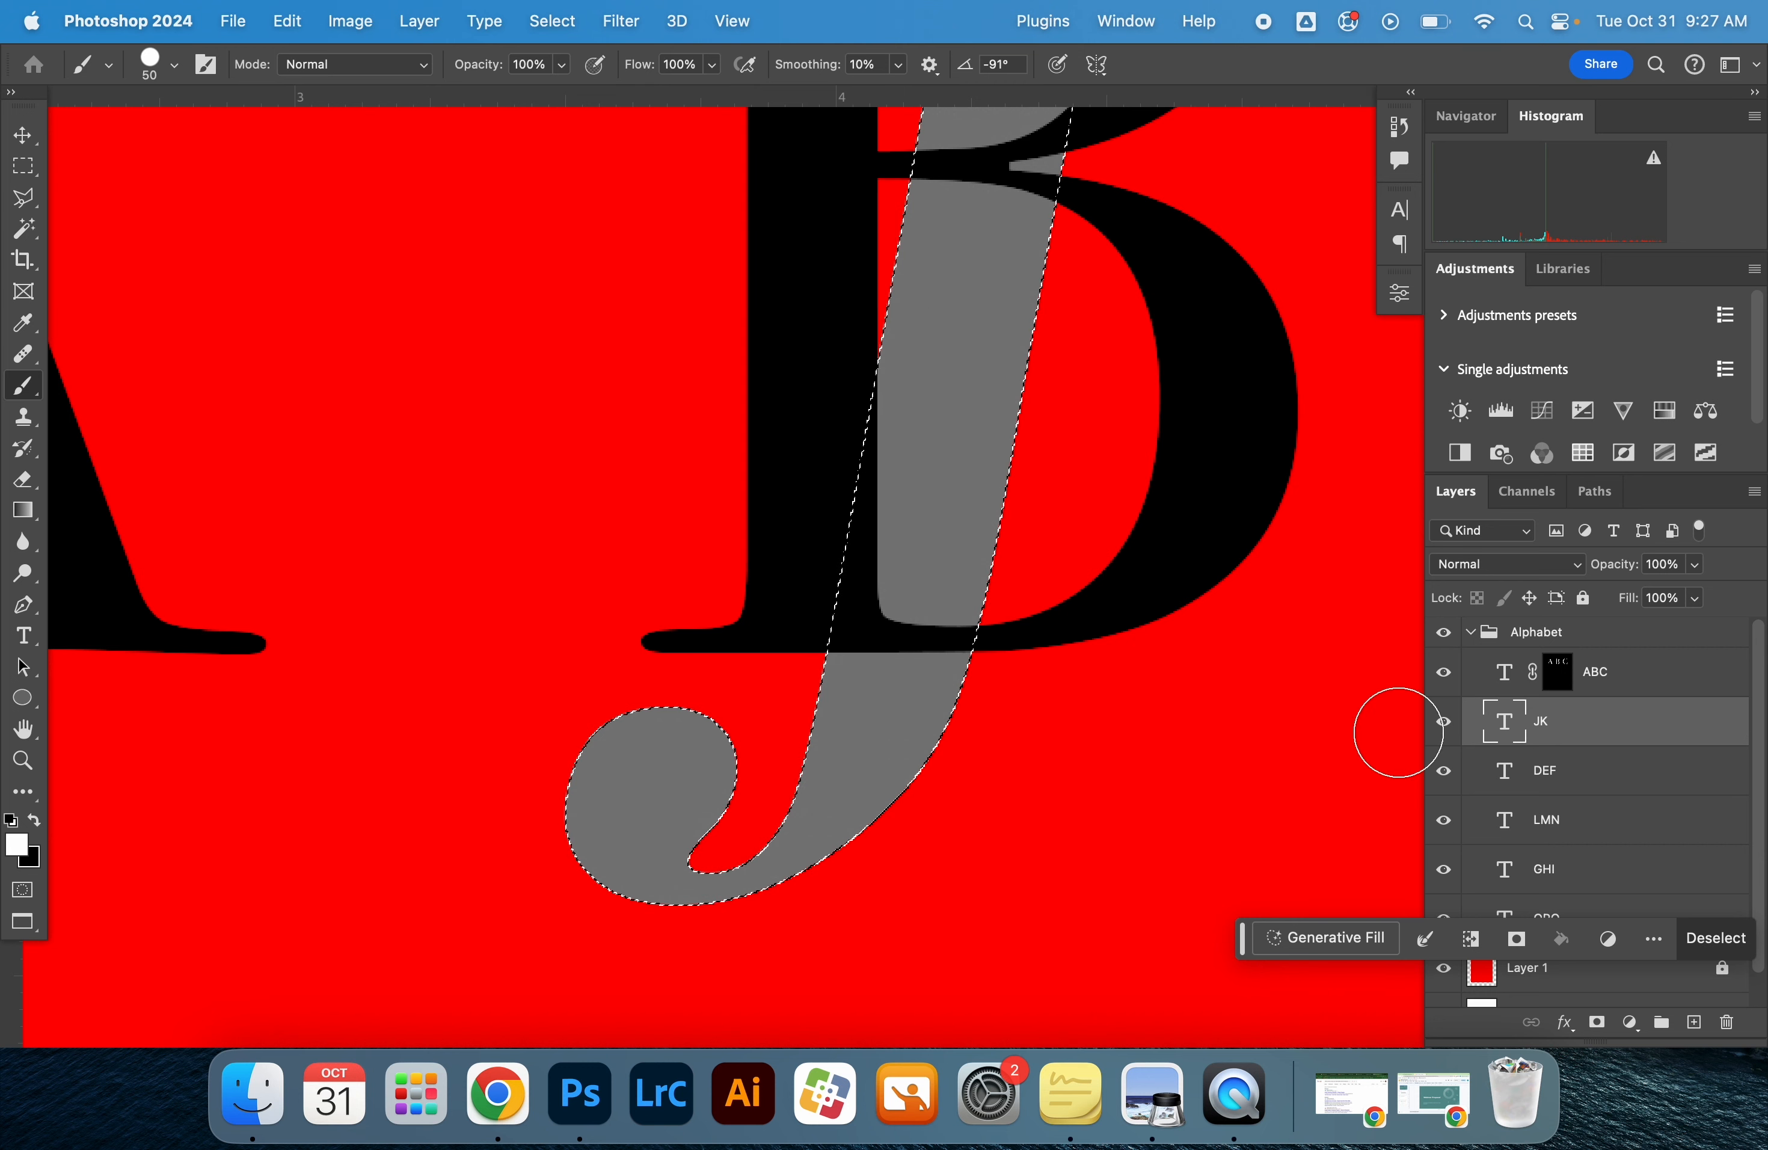
left_click(1561, 678)
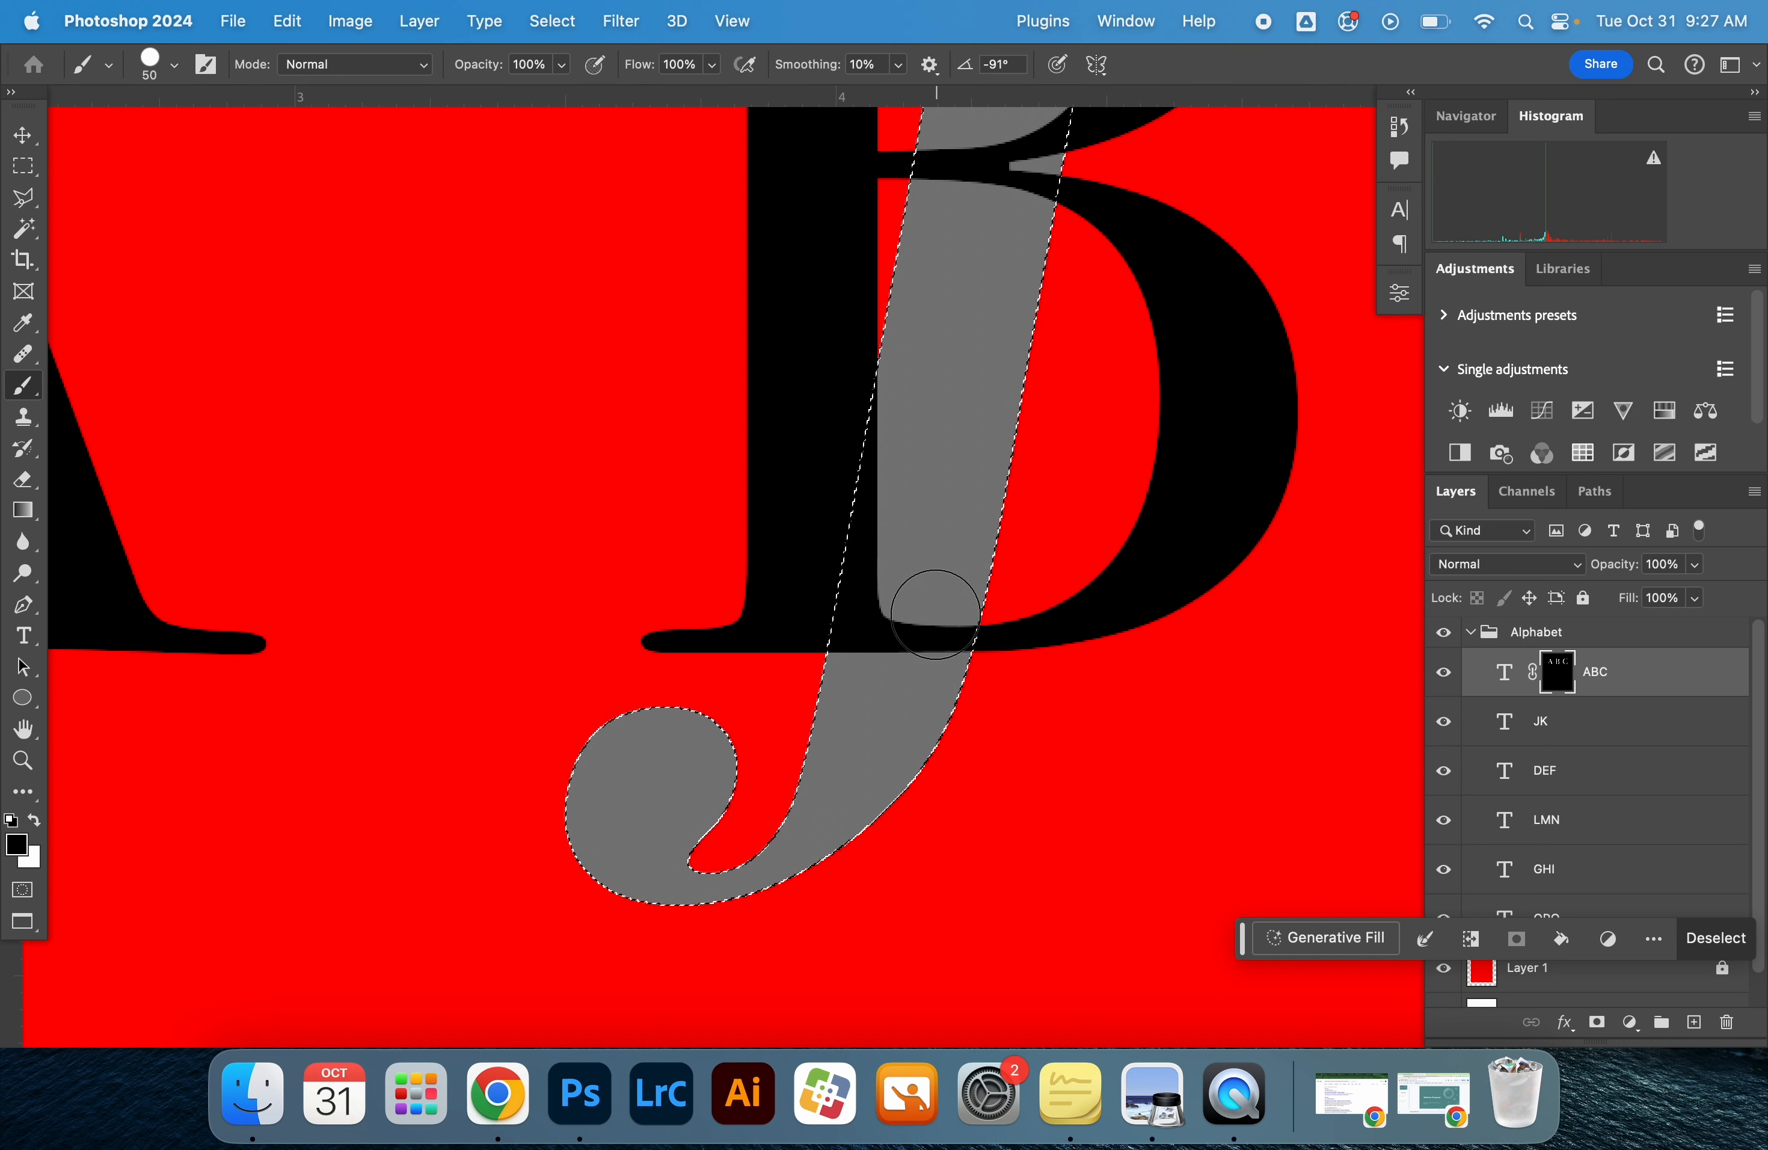
mouse_move(953, 624)
left_mouse_down()
mouse_move(906, 608)
mouse_move(868, 630)
mouse_move(848, 613)
mouse_move(904, 331)
left_mouse_up()
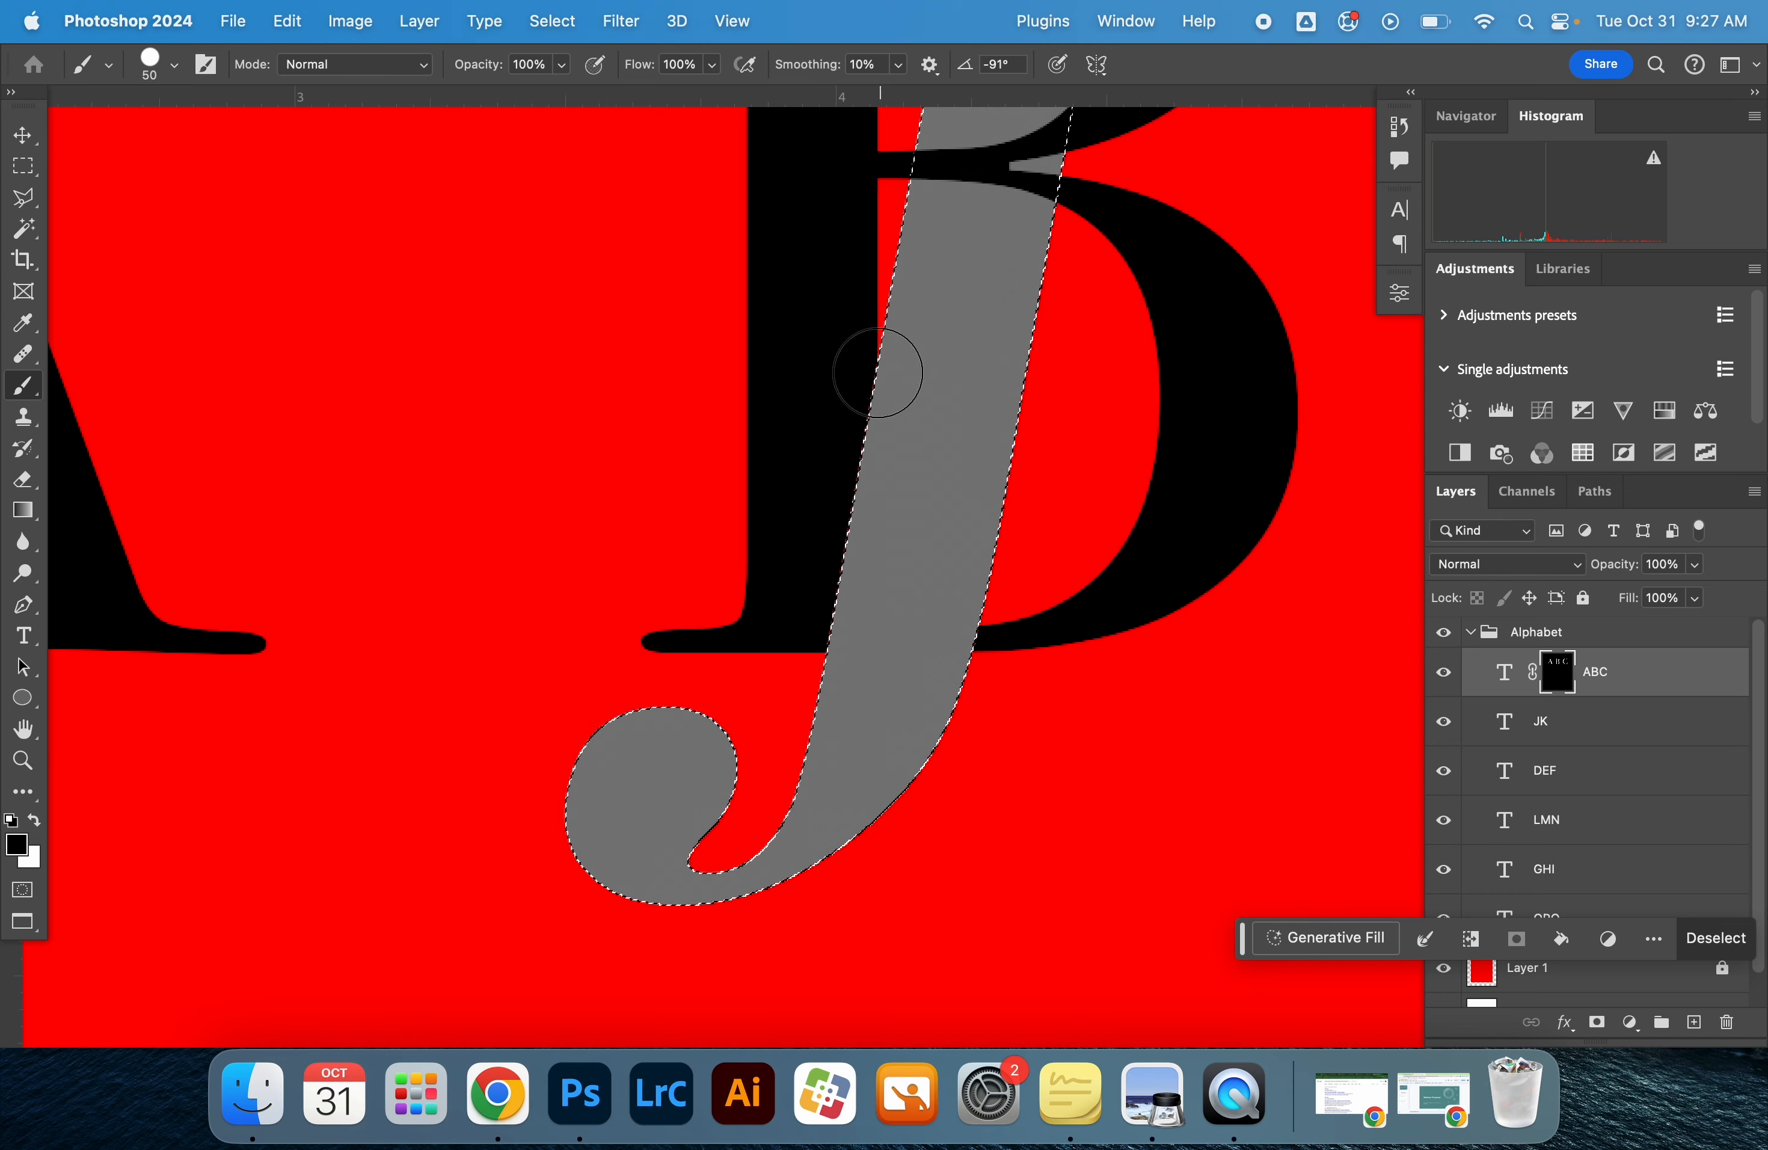
key("z")
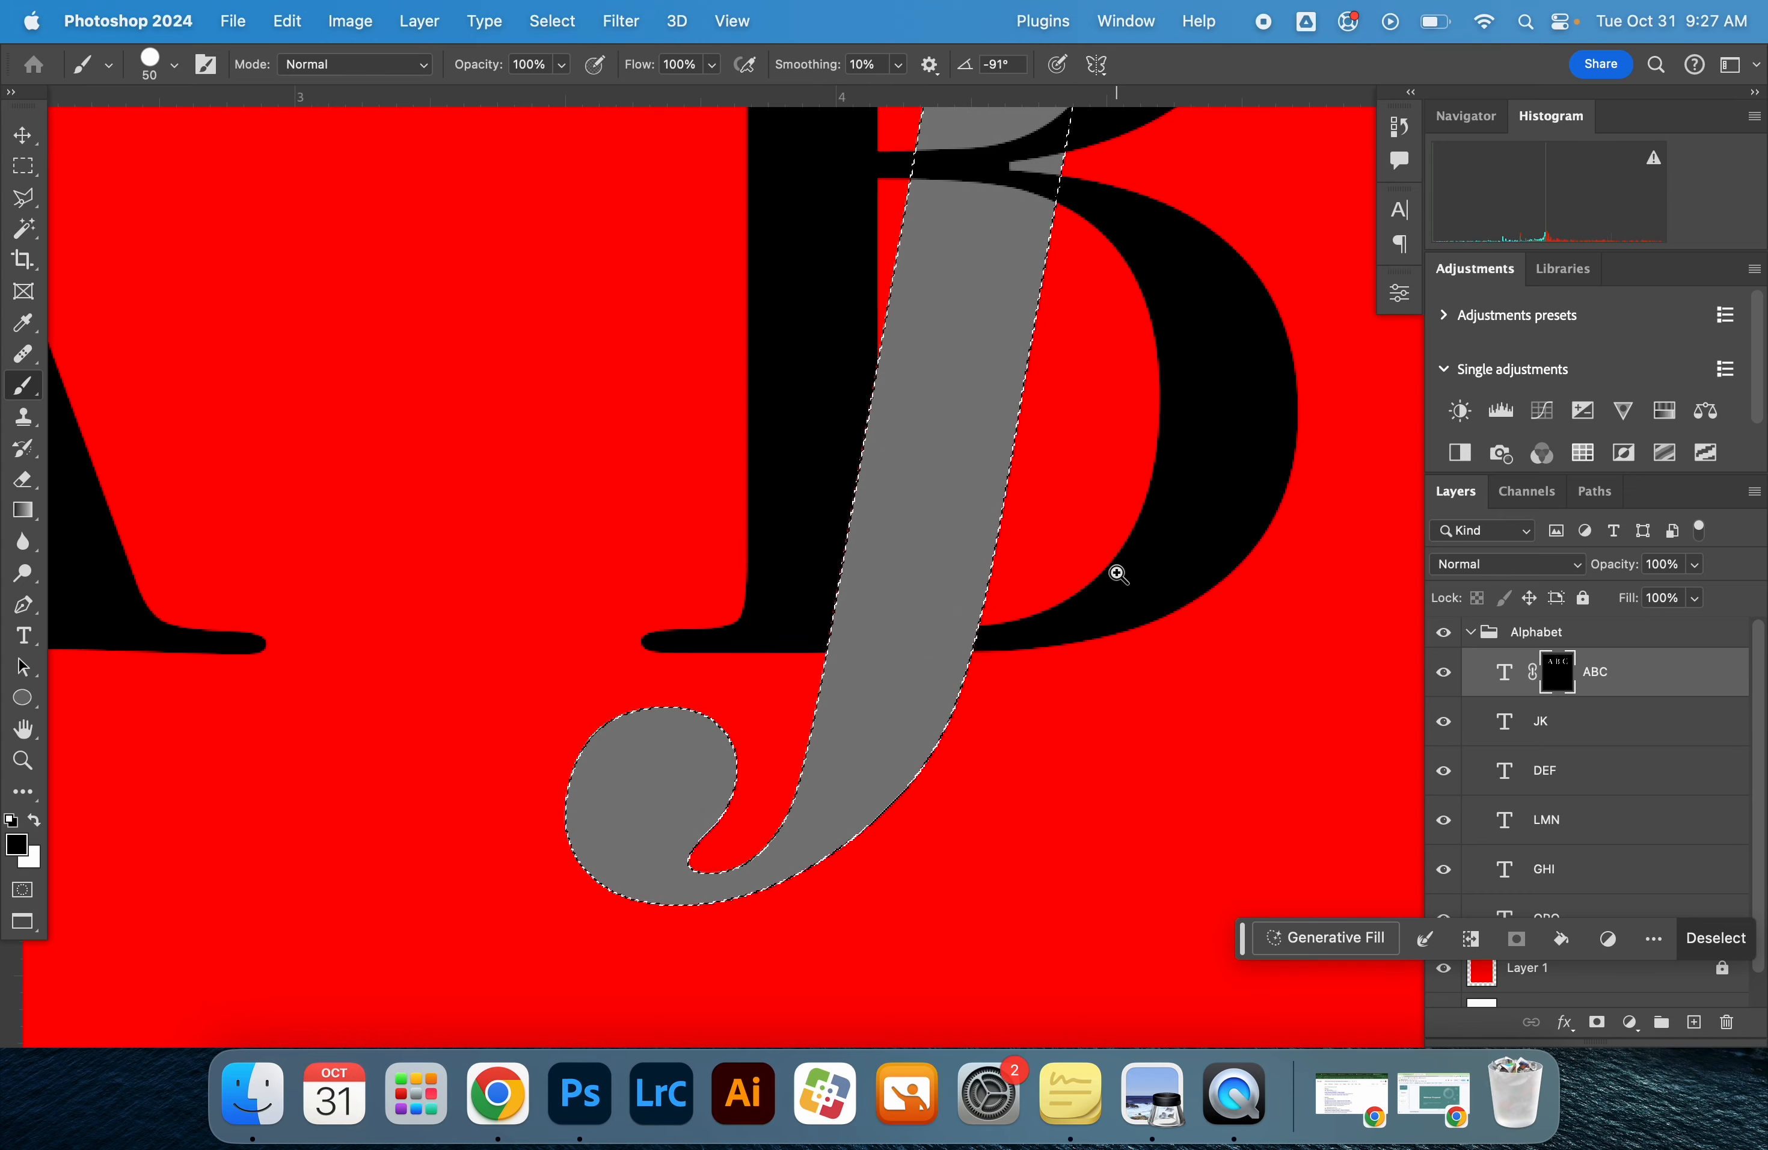
left_click(1116, 572, "alt")
left_click(1112, 574, "alt")
key("v")
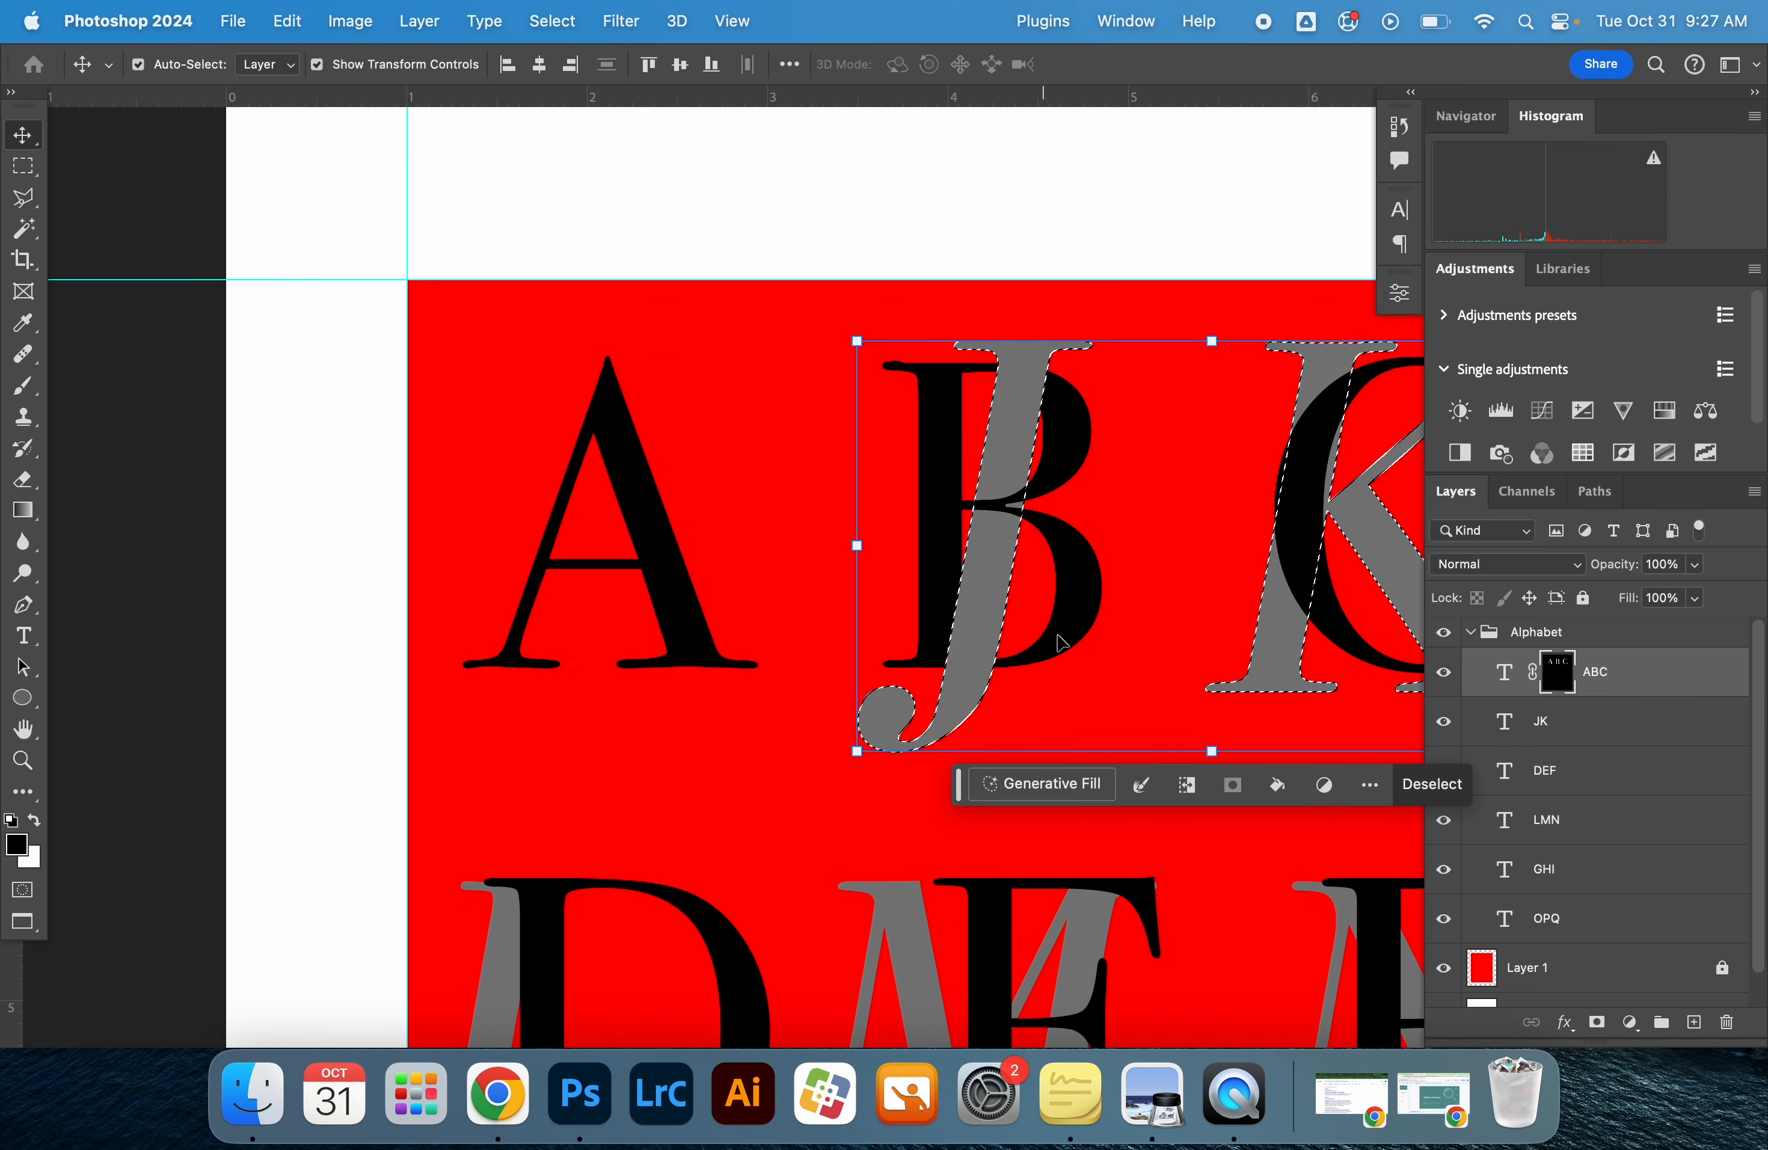
Examine the woven overlap of the B and J and the remaining overlap of the C and K
key("z")
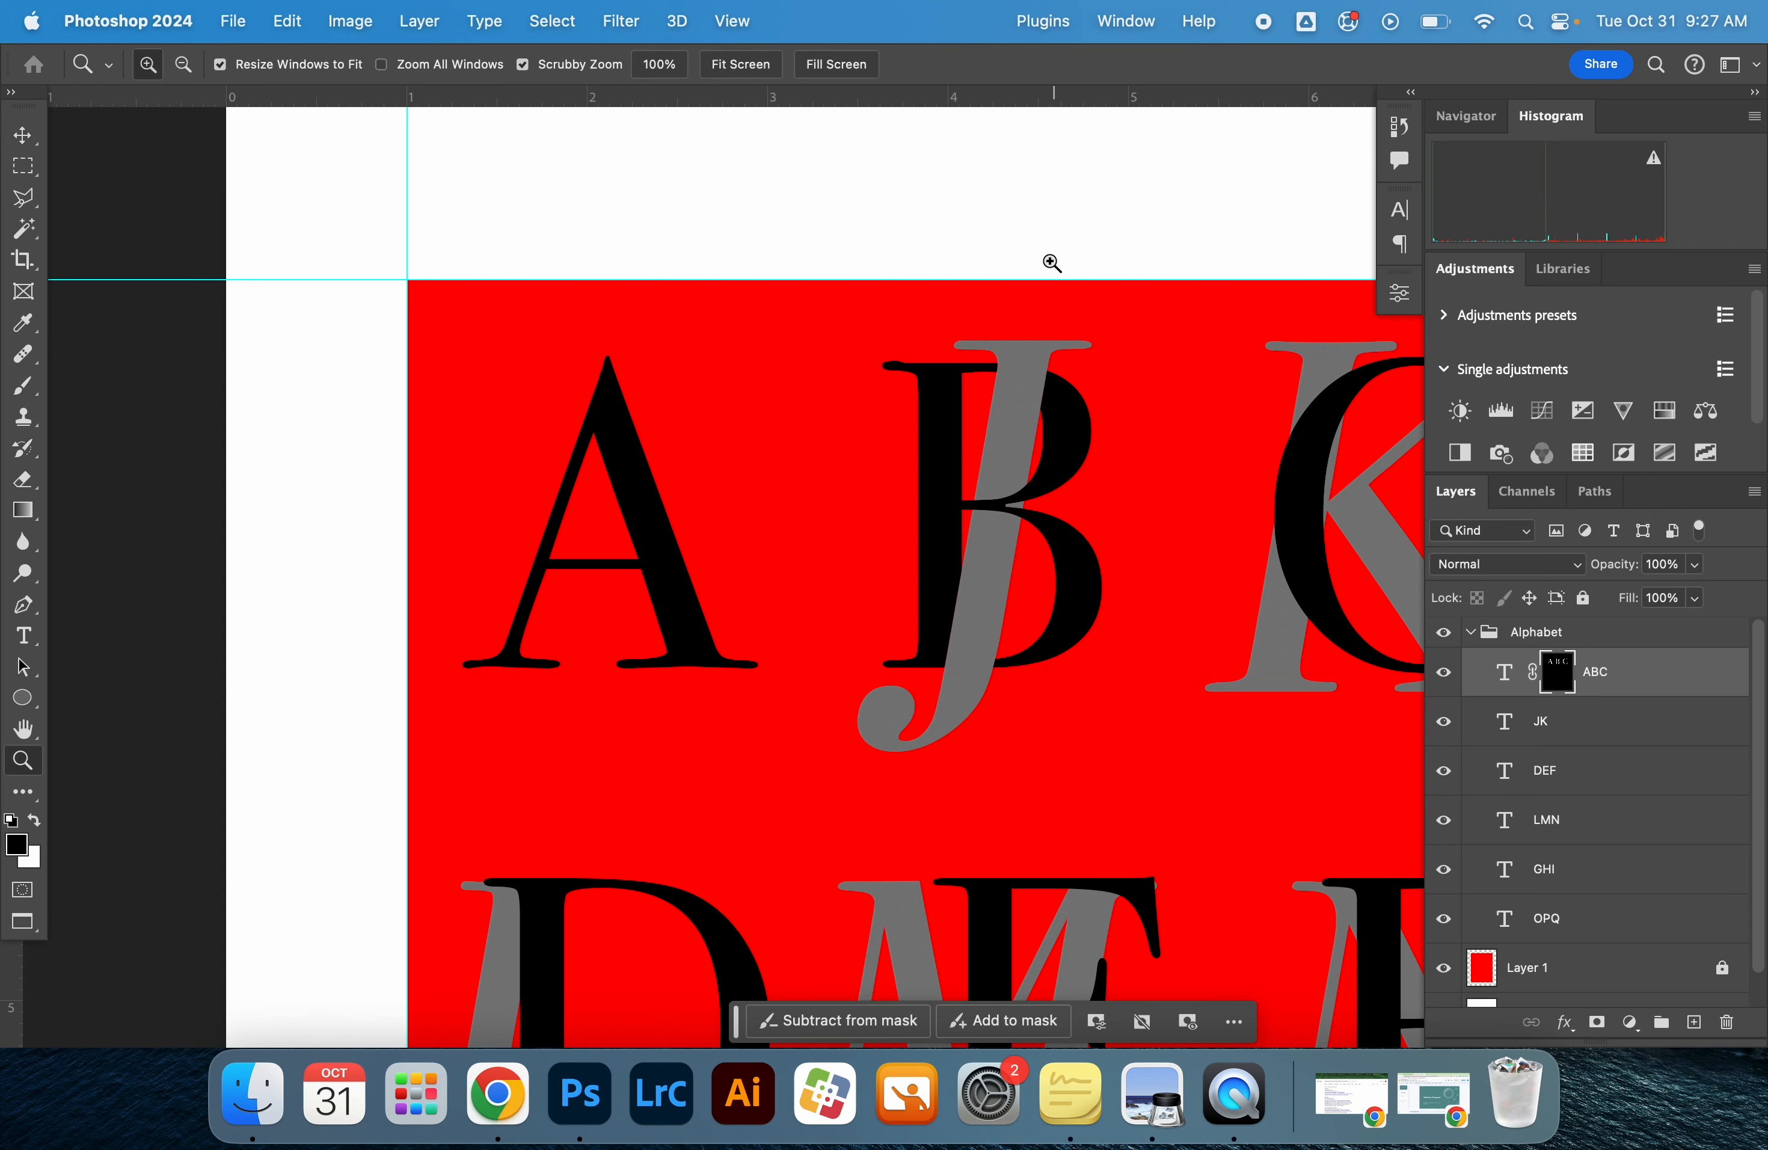
left_click(1044, 257)
left_click_drag(1045, 352, 1059, 124)
left_click_drag(1219, 434, 1168, 383)
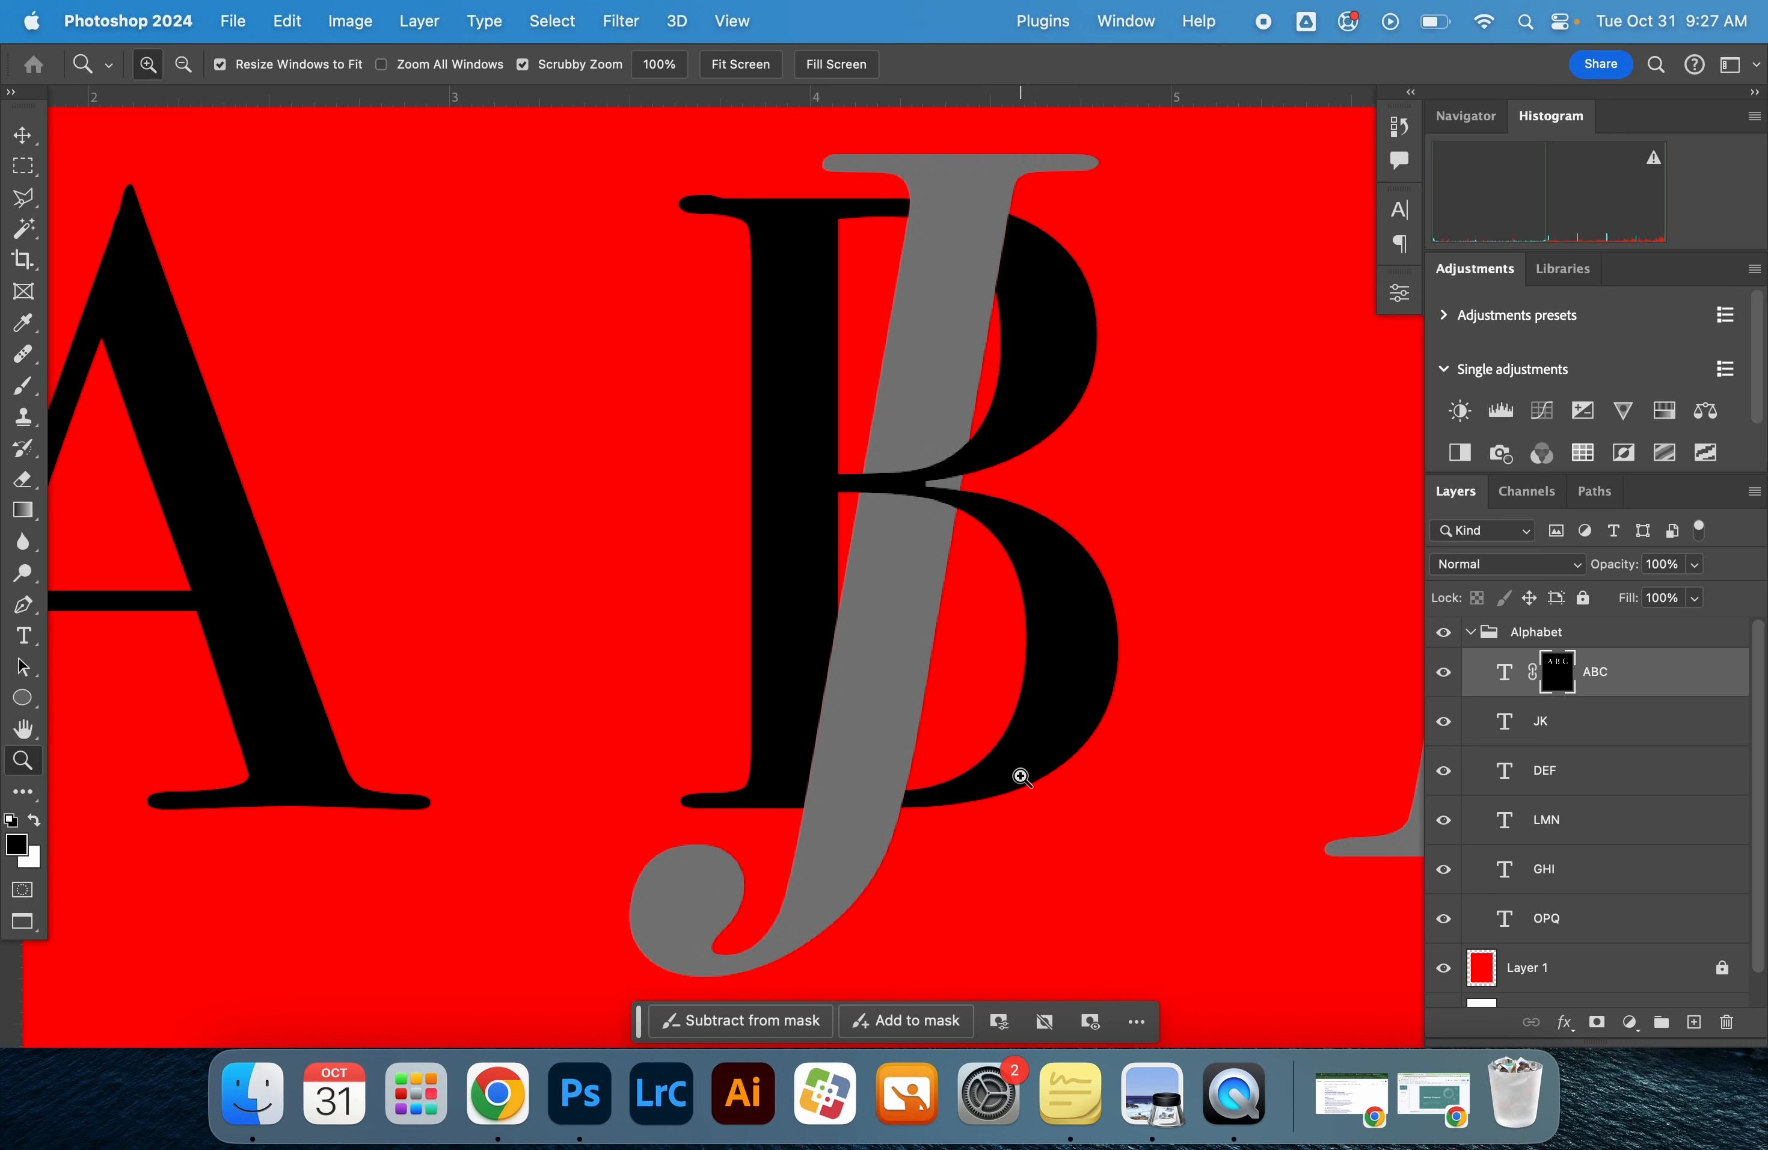
left_click_drag(1058, 769, 860, 762)
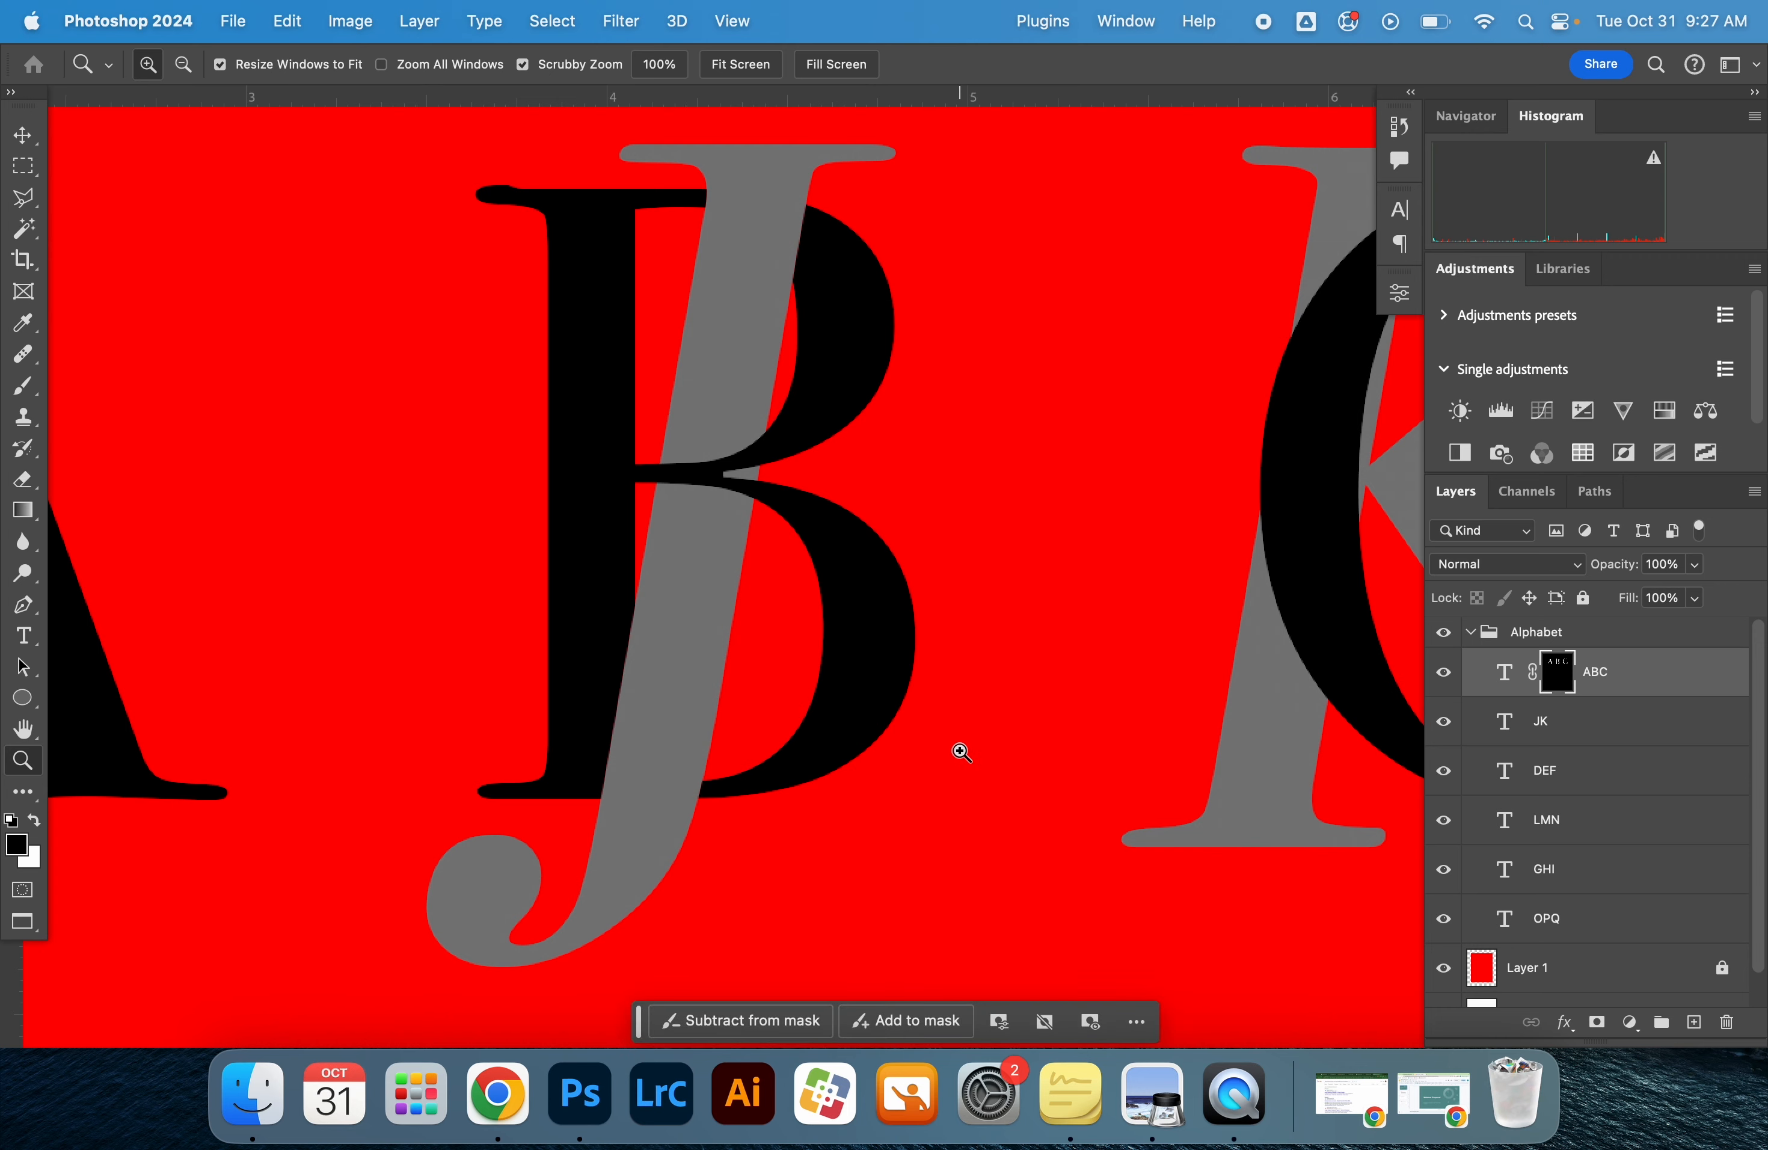
left_click_drag(978, 765, 545, 806)
left_click_drag(998, 691, 760, 701)
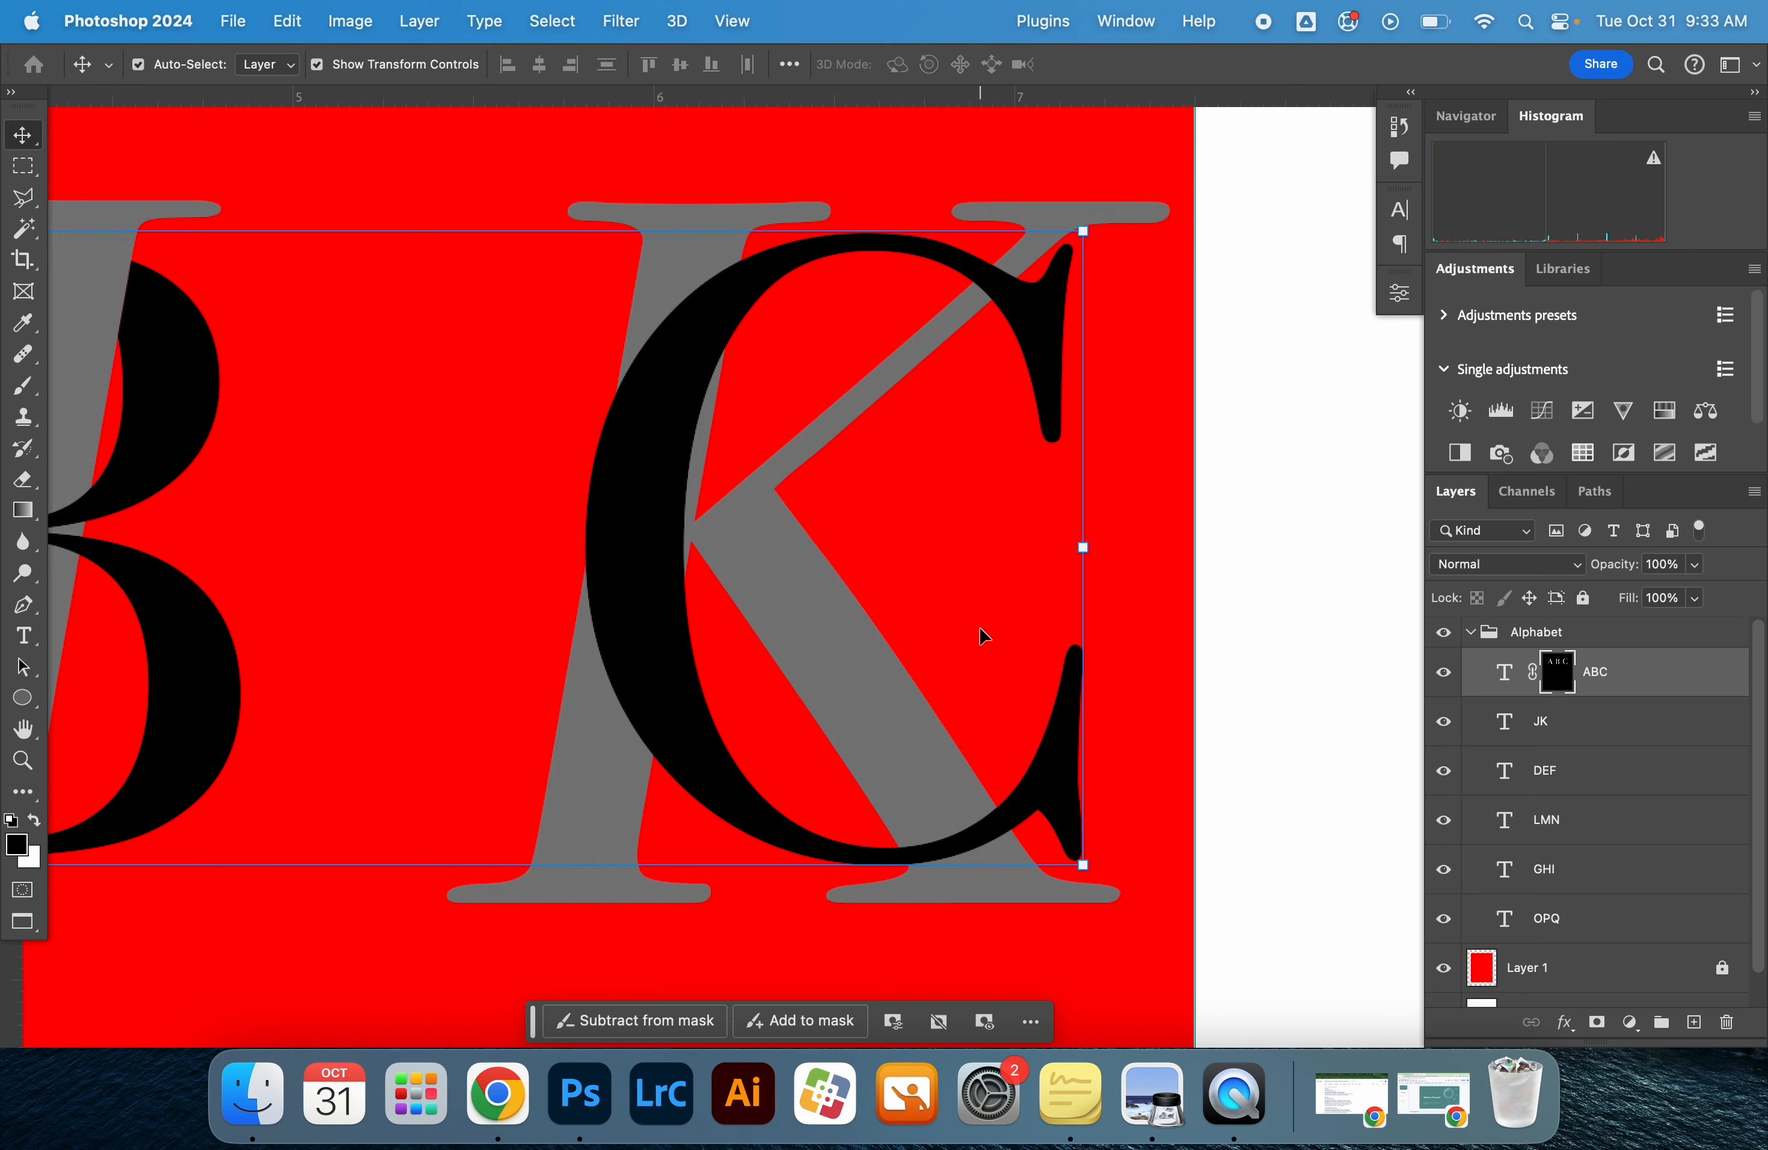
scroll(979, 637, "down", 5)
scroll(979, 636, "up", 5)
scroll(980, 636, "down", 1)
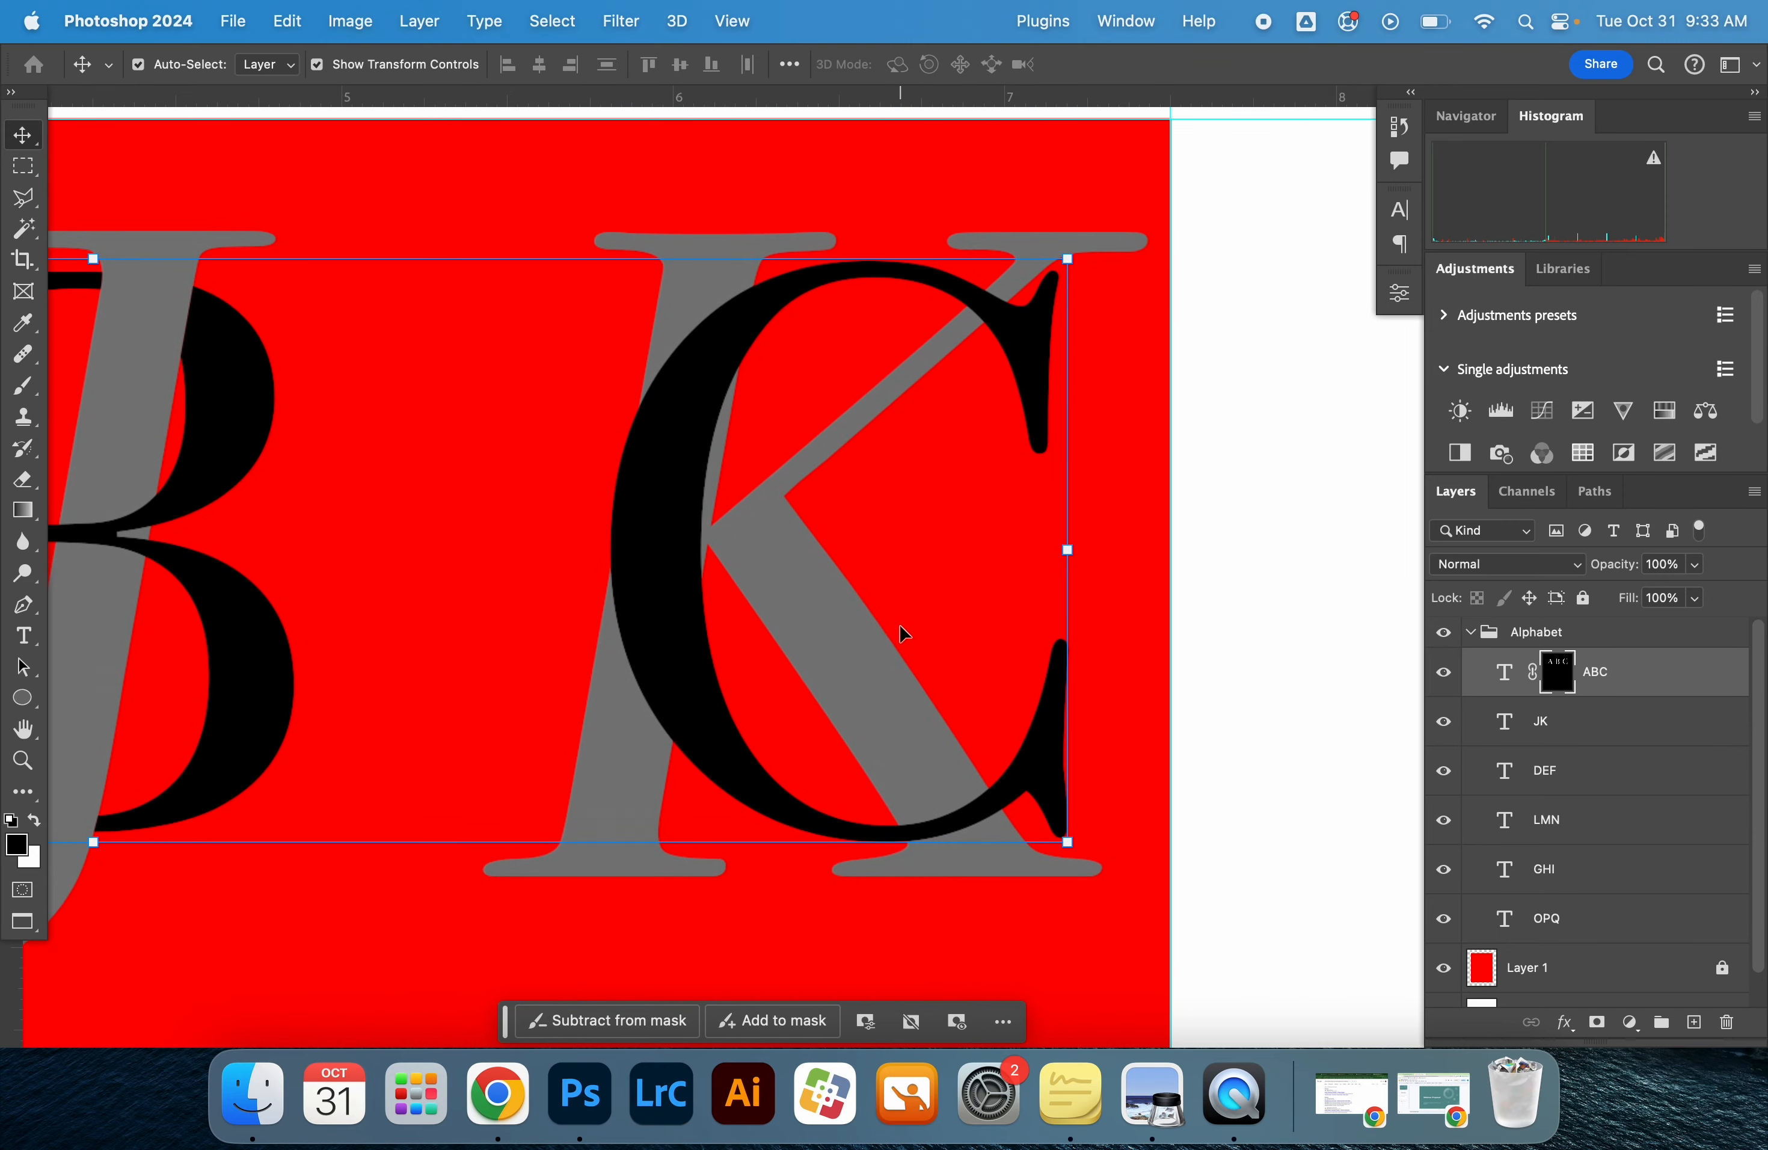
Try to free-transform the GHI text with a height of 110.95% and a horizontal skew of 31.64 degrees
left_click(1573, 730)
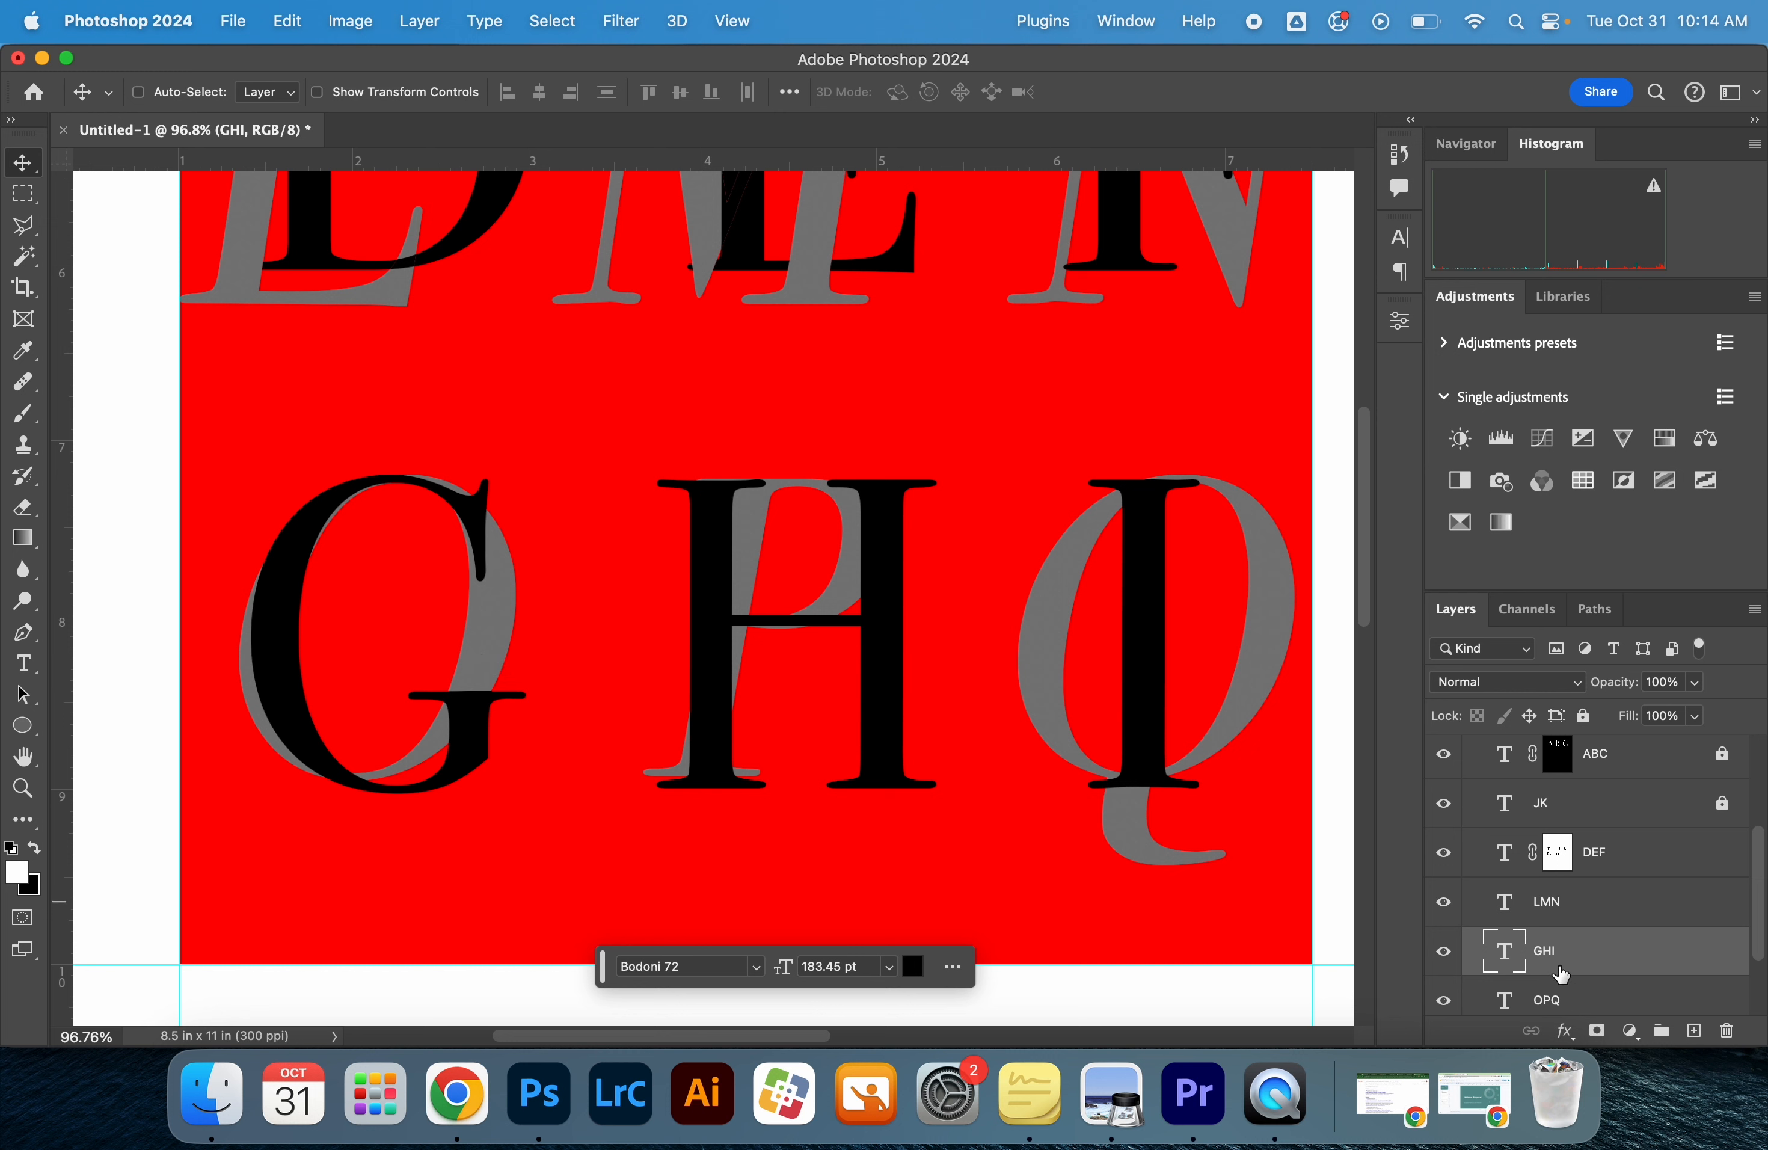
key("super+t")
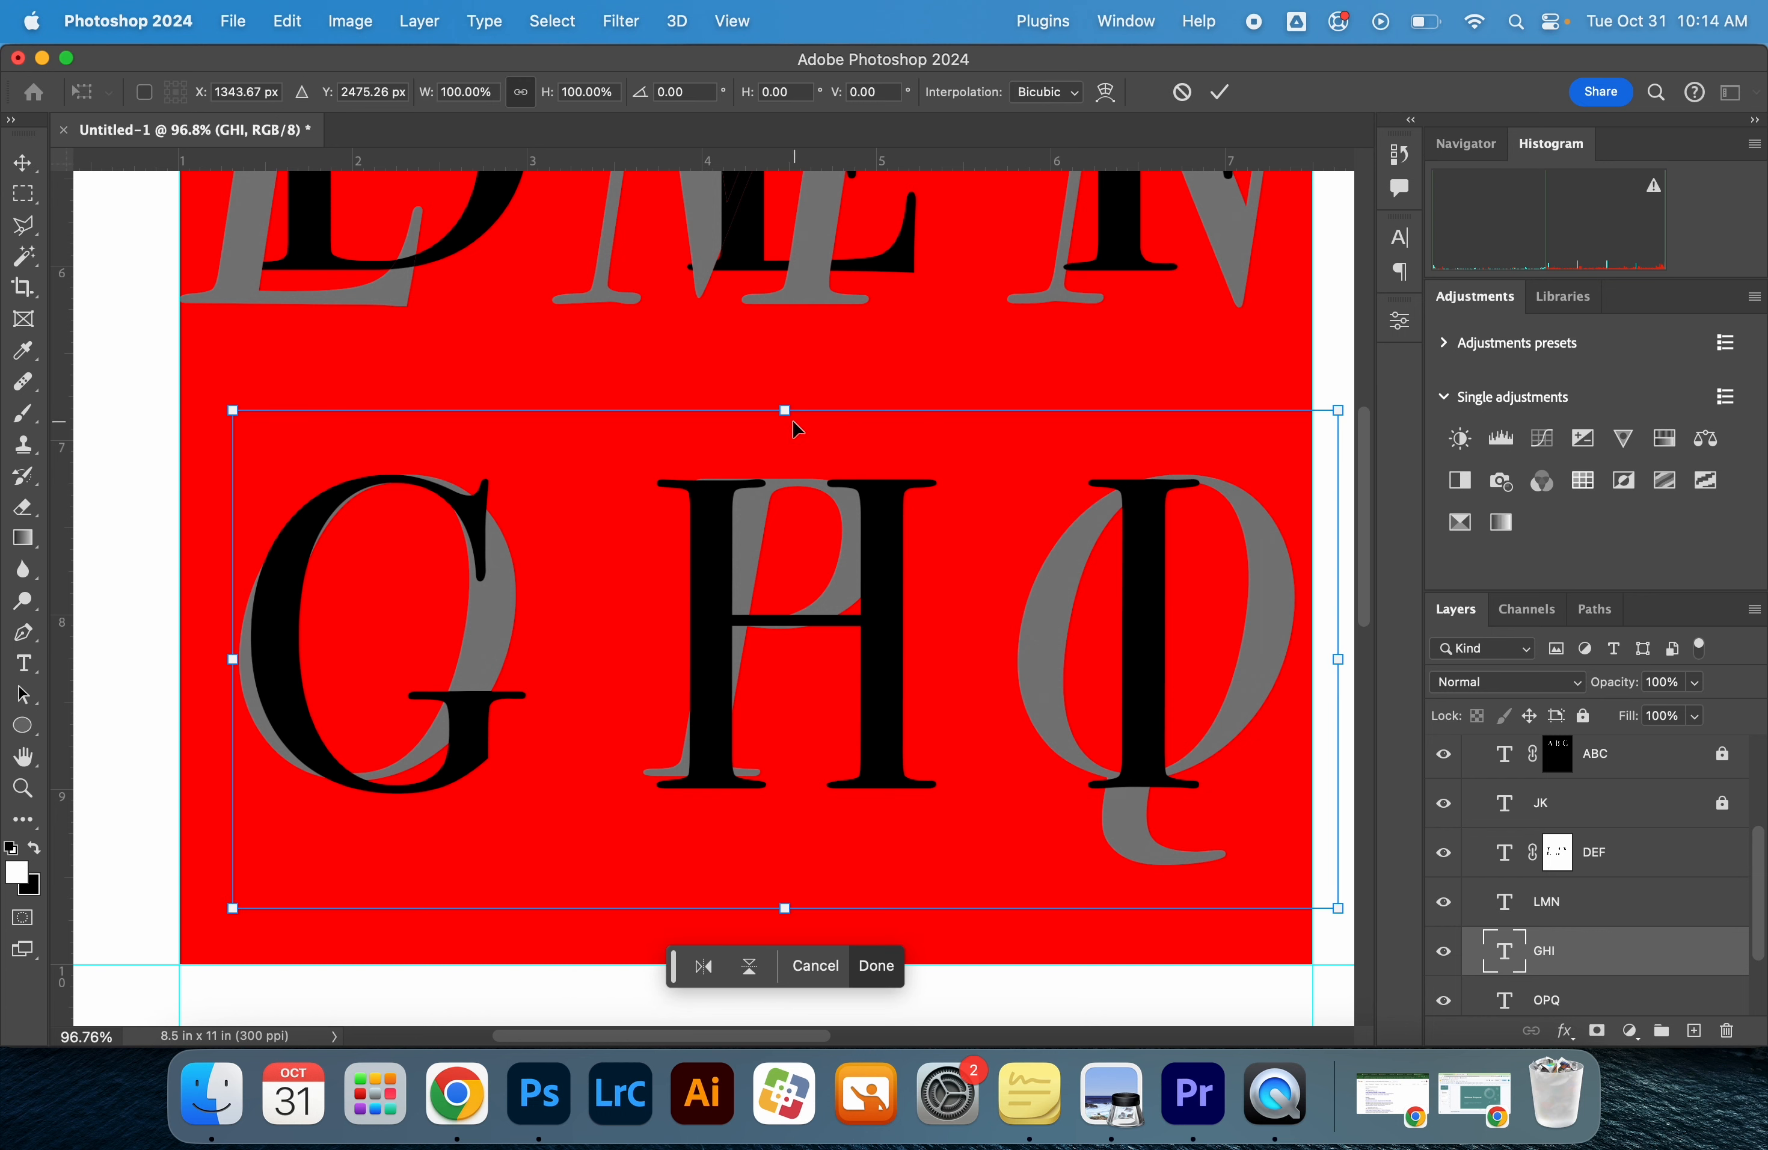
left_click_drag(788, 418, 444, 355)
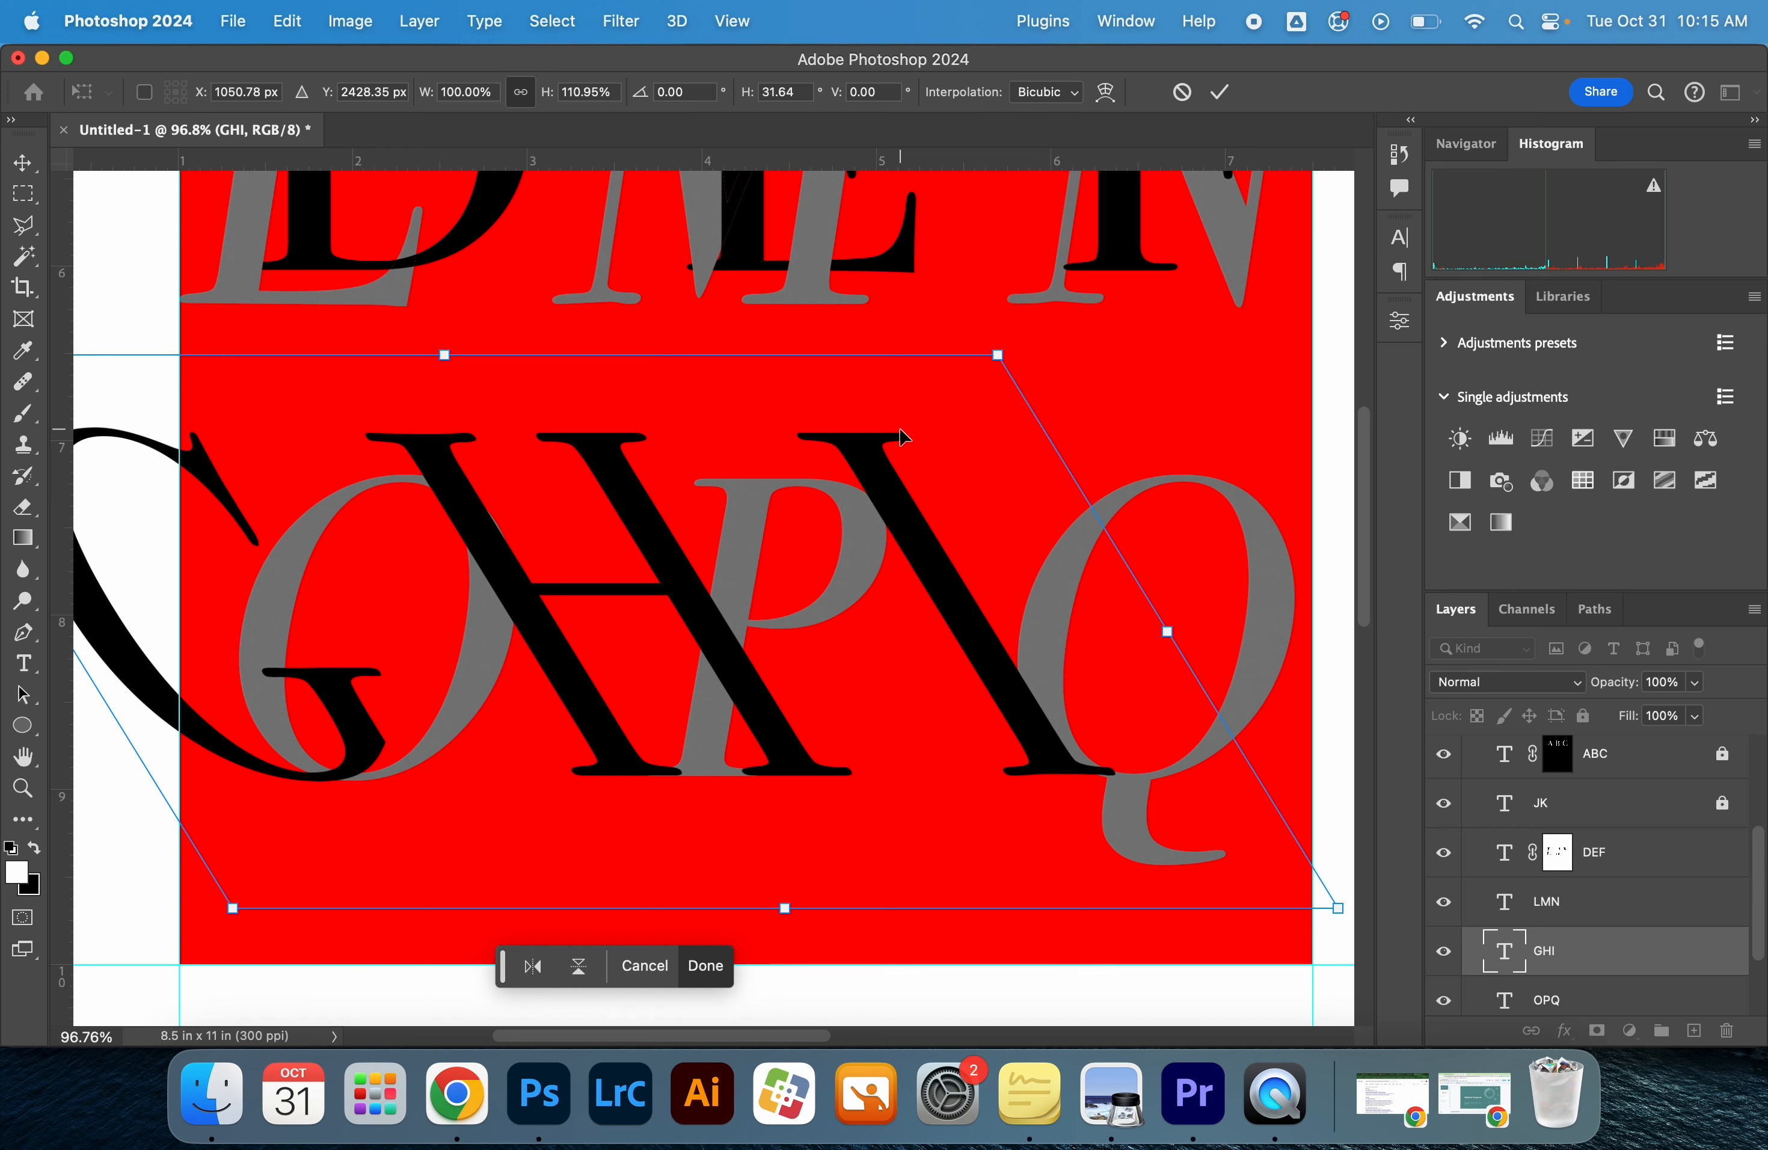
key("super+z")
Set the whole GHI text's vertical scale to 117% and its horizontal scale to 106%
left_click(23, 663)
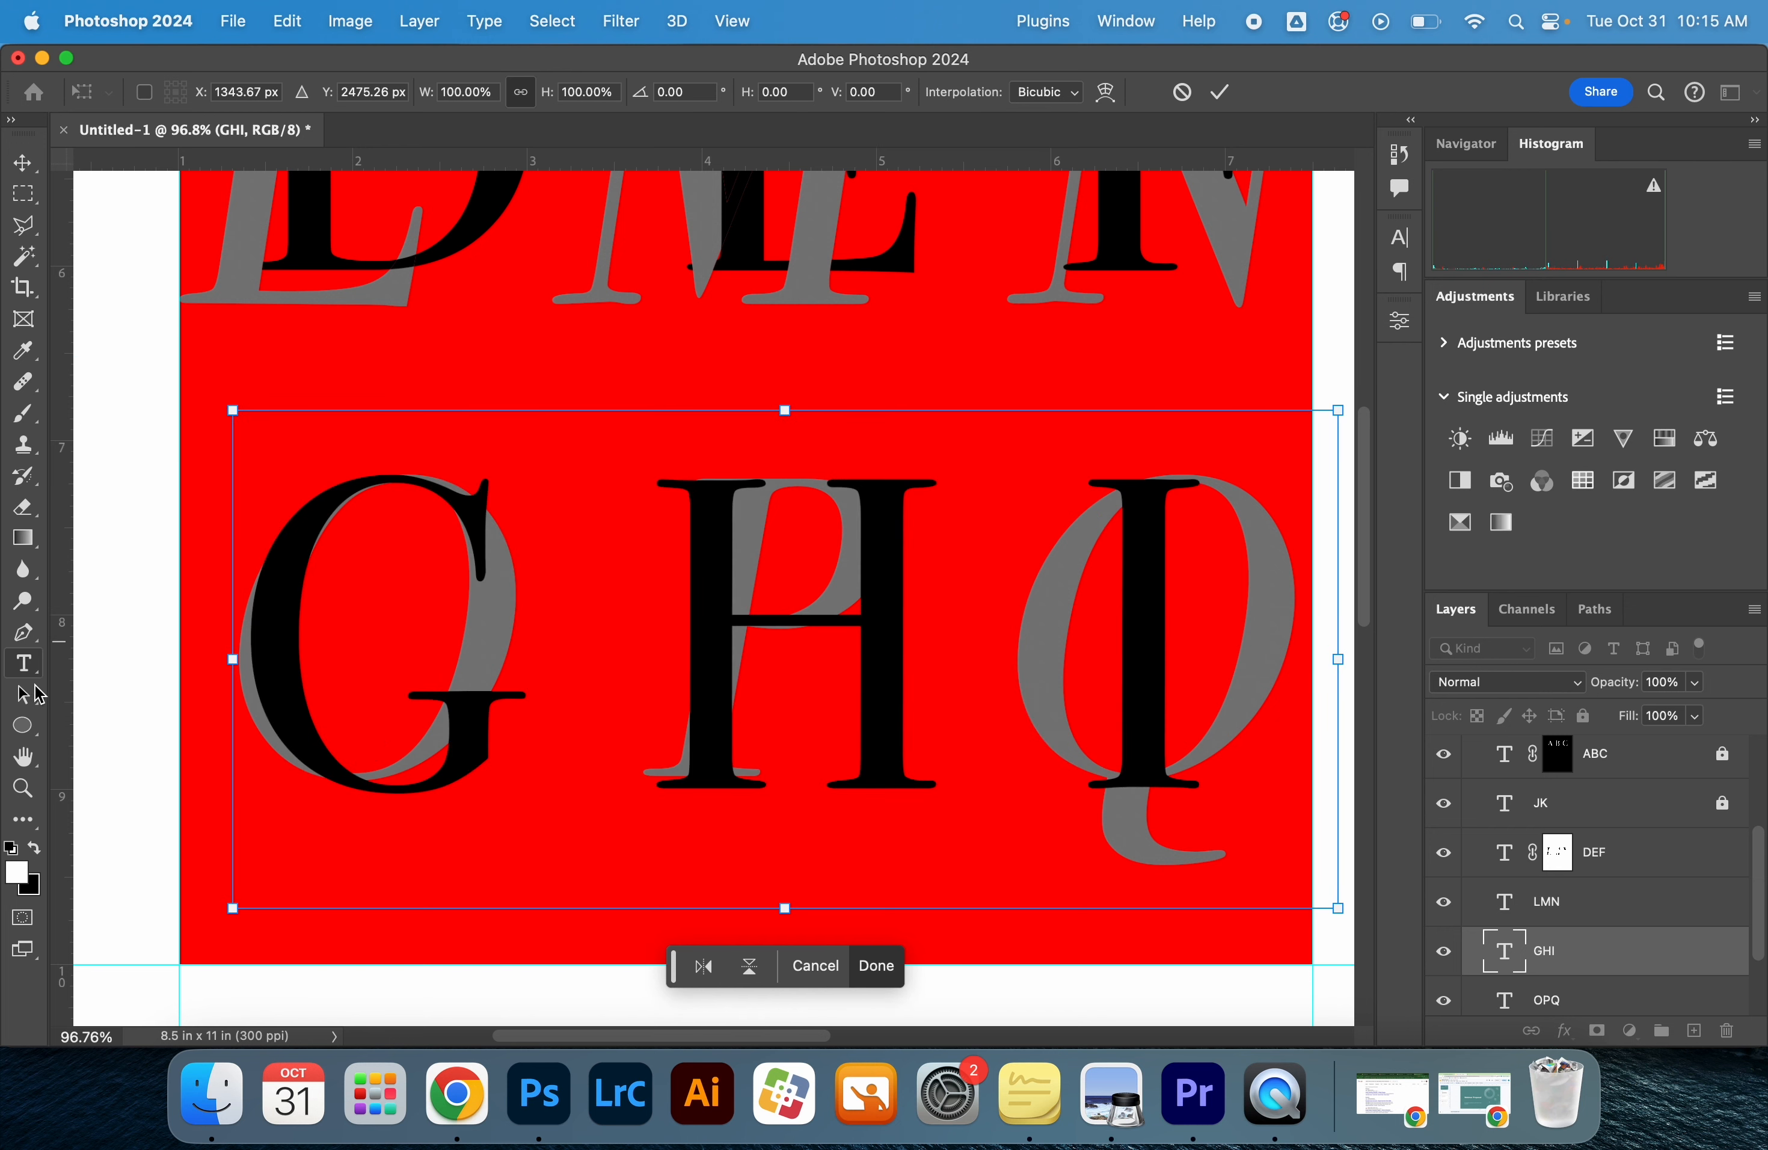
left_click(566, 631)
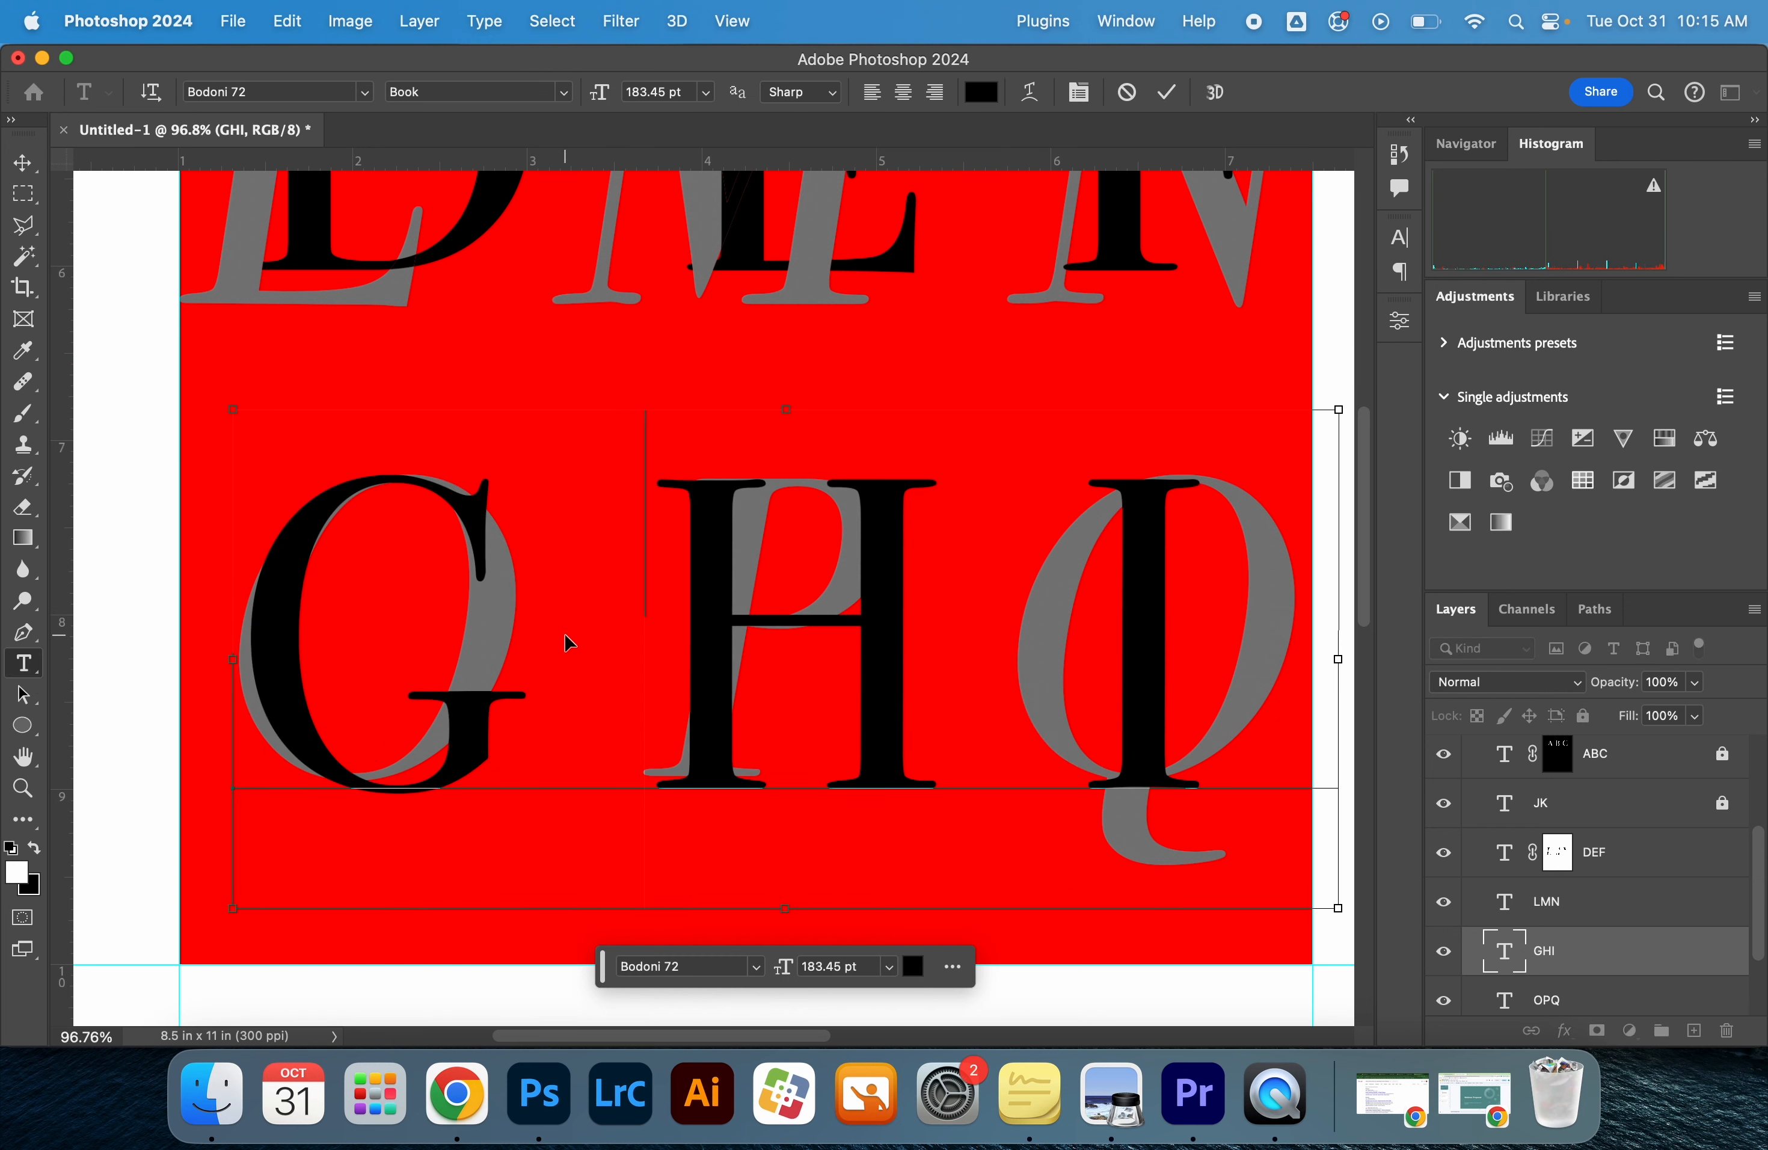
key("super+a")
left_click(1411, 243)
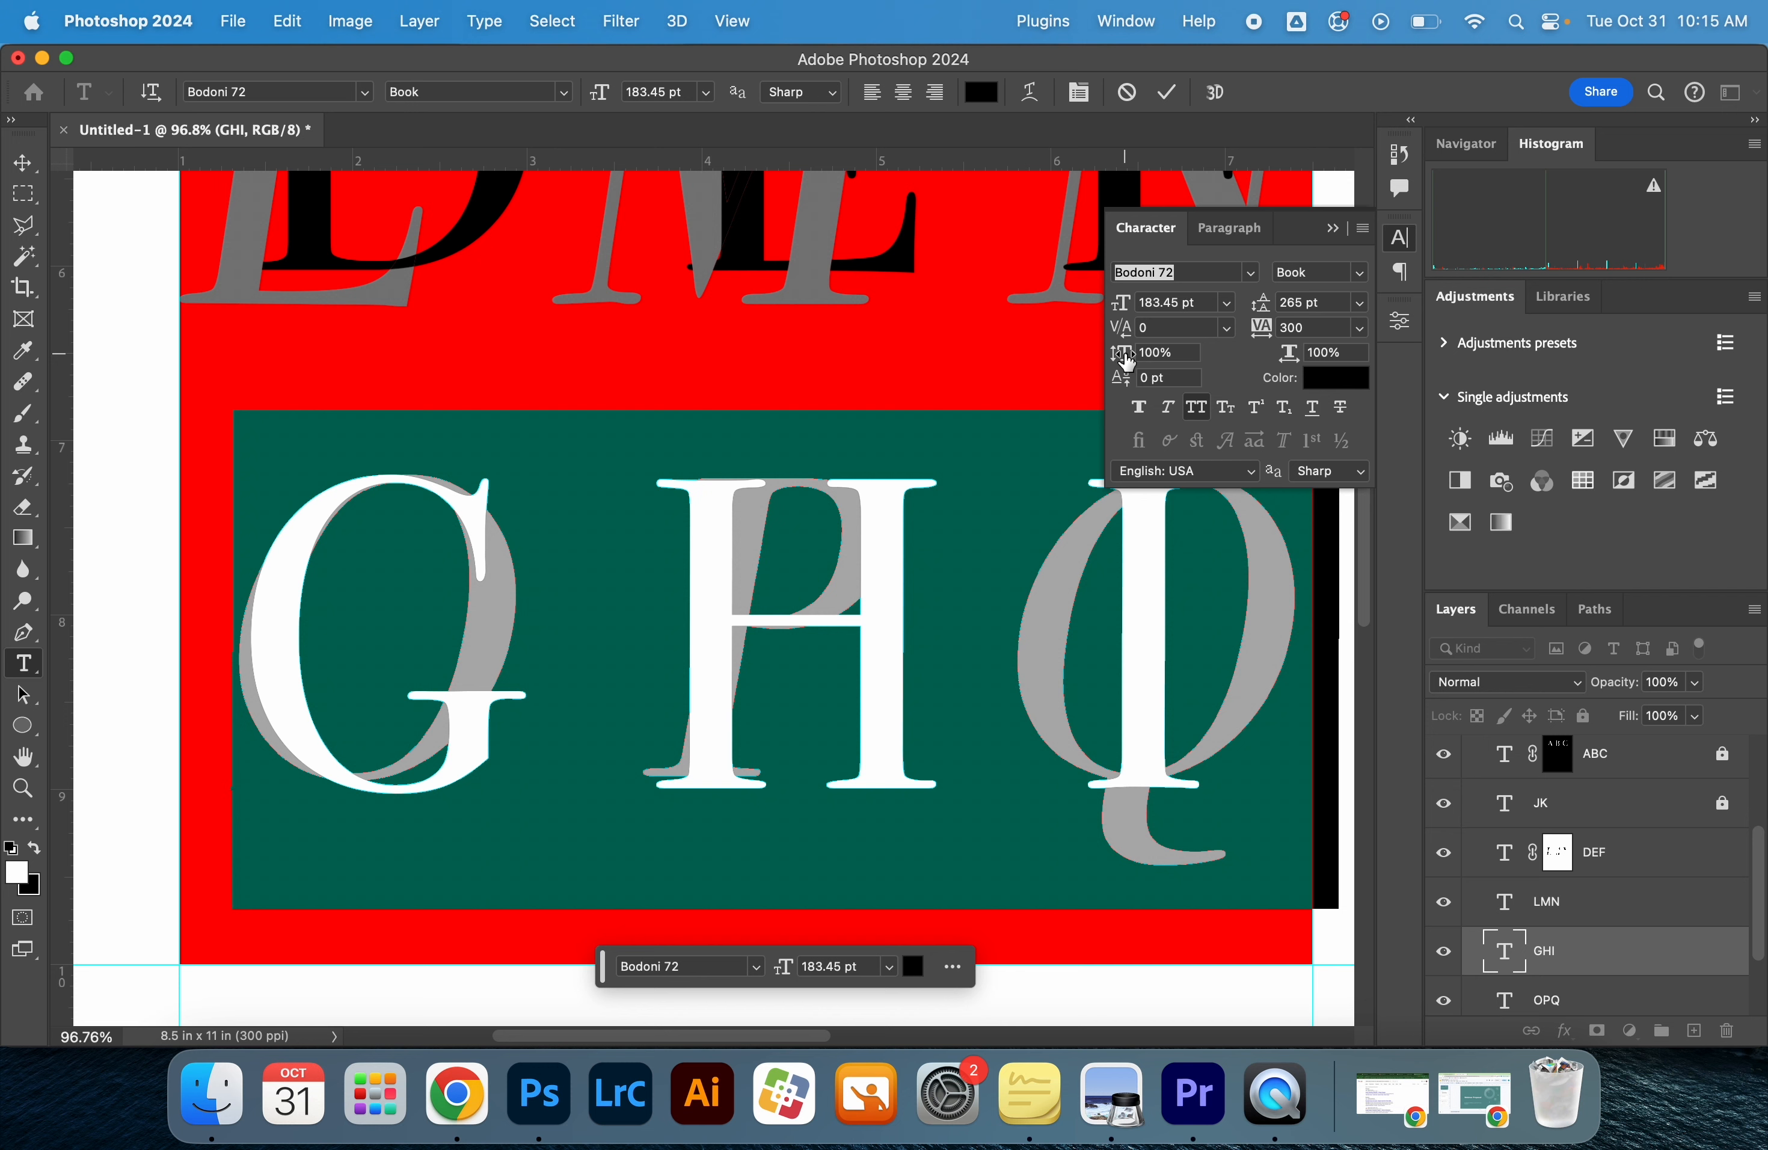
left_click_drag(1127, 361, 1305, 366)
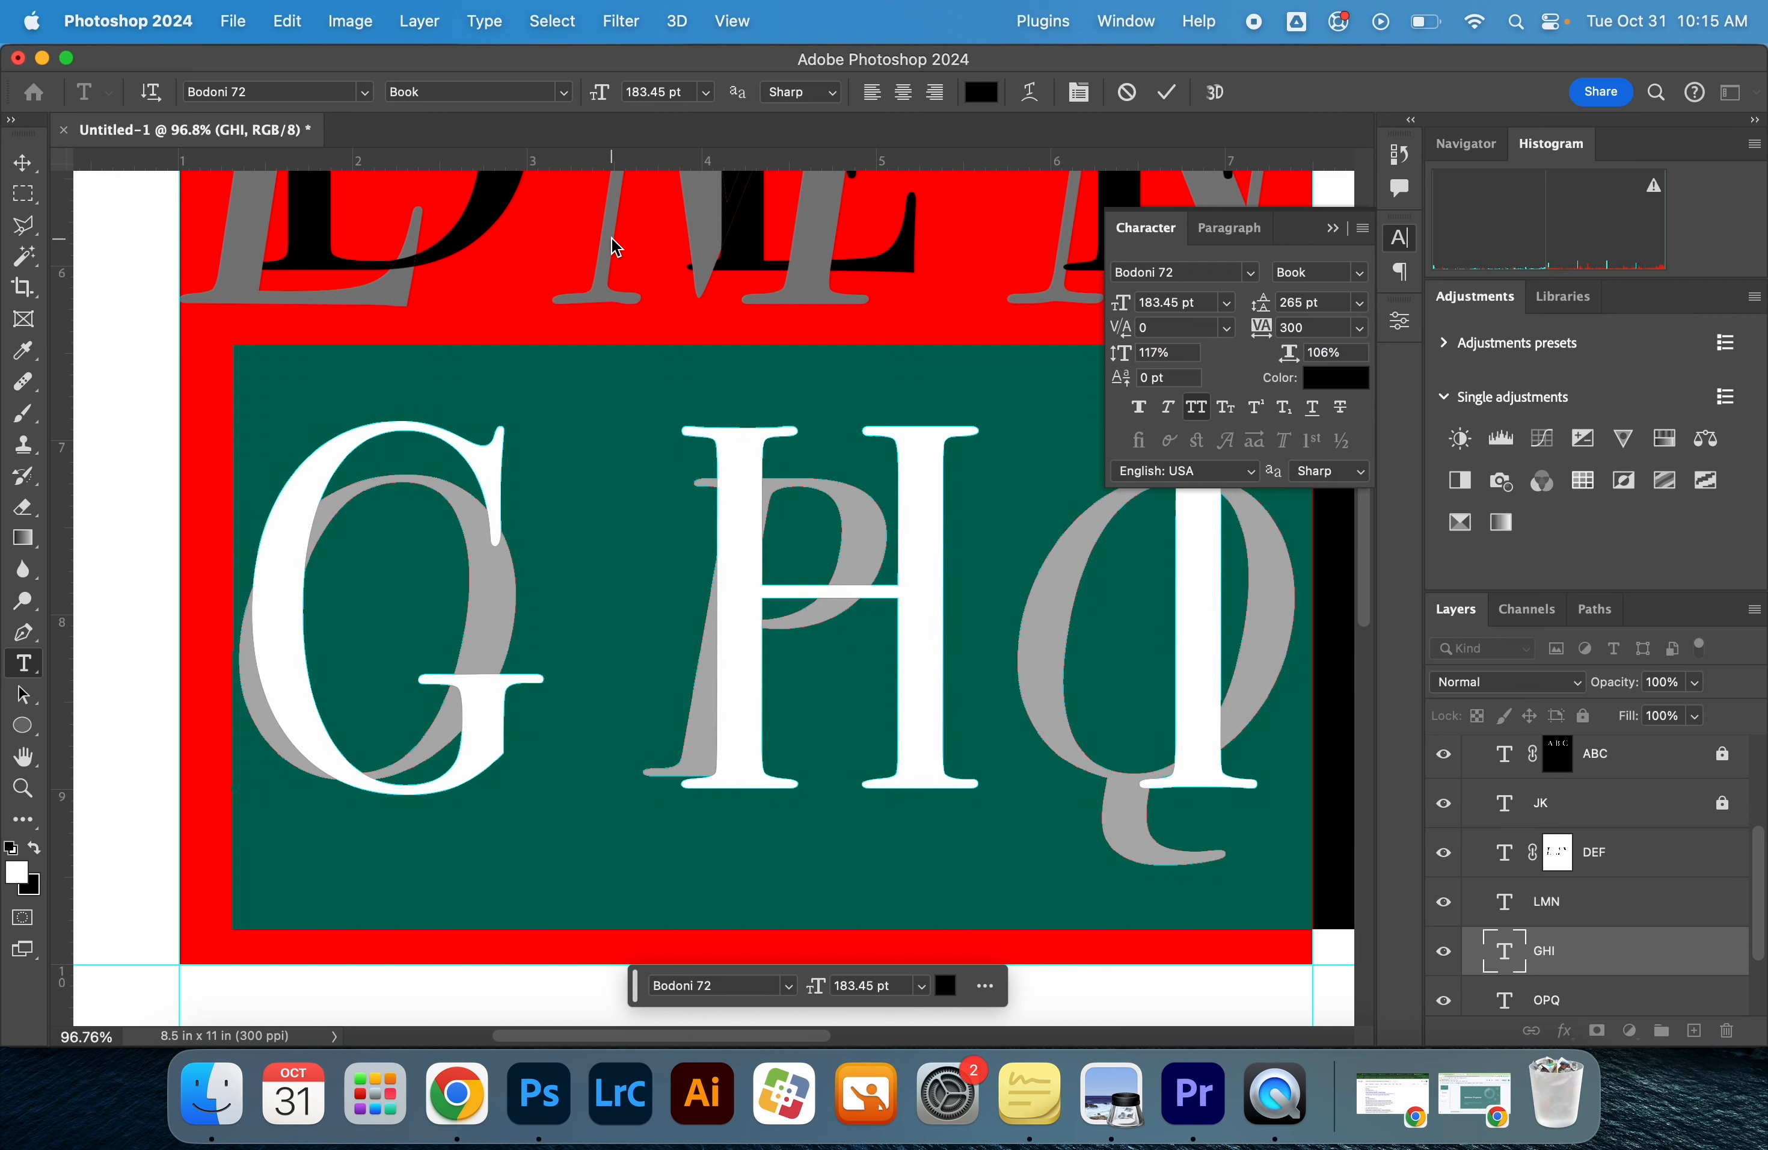
left_click(30, 161)
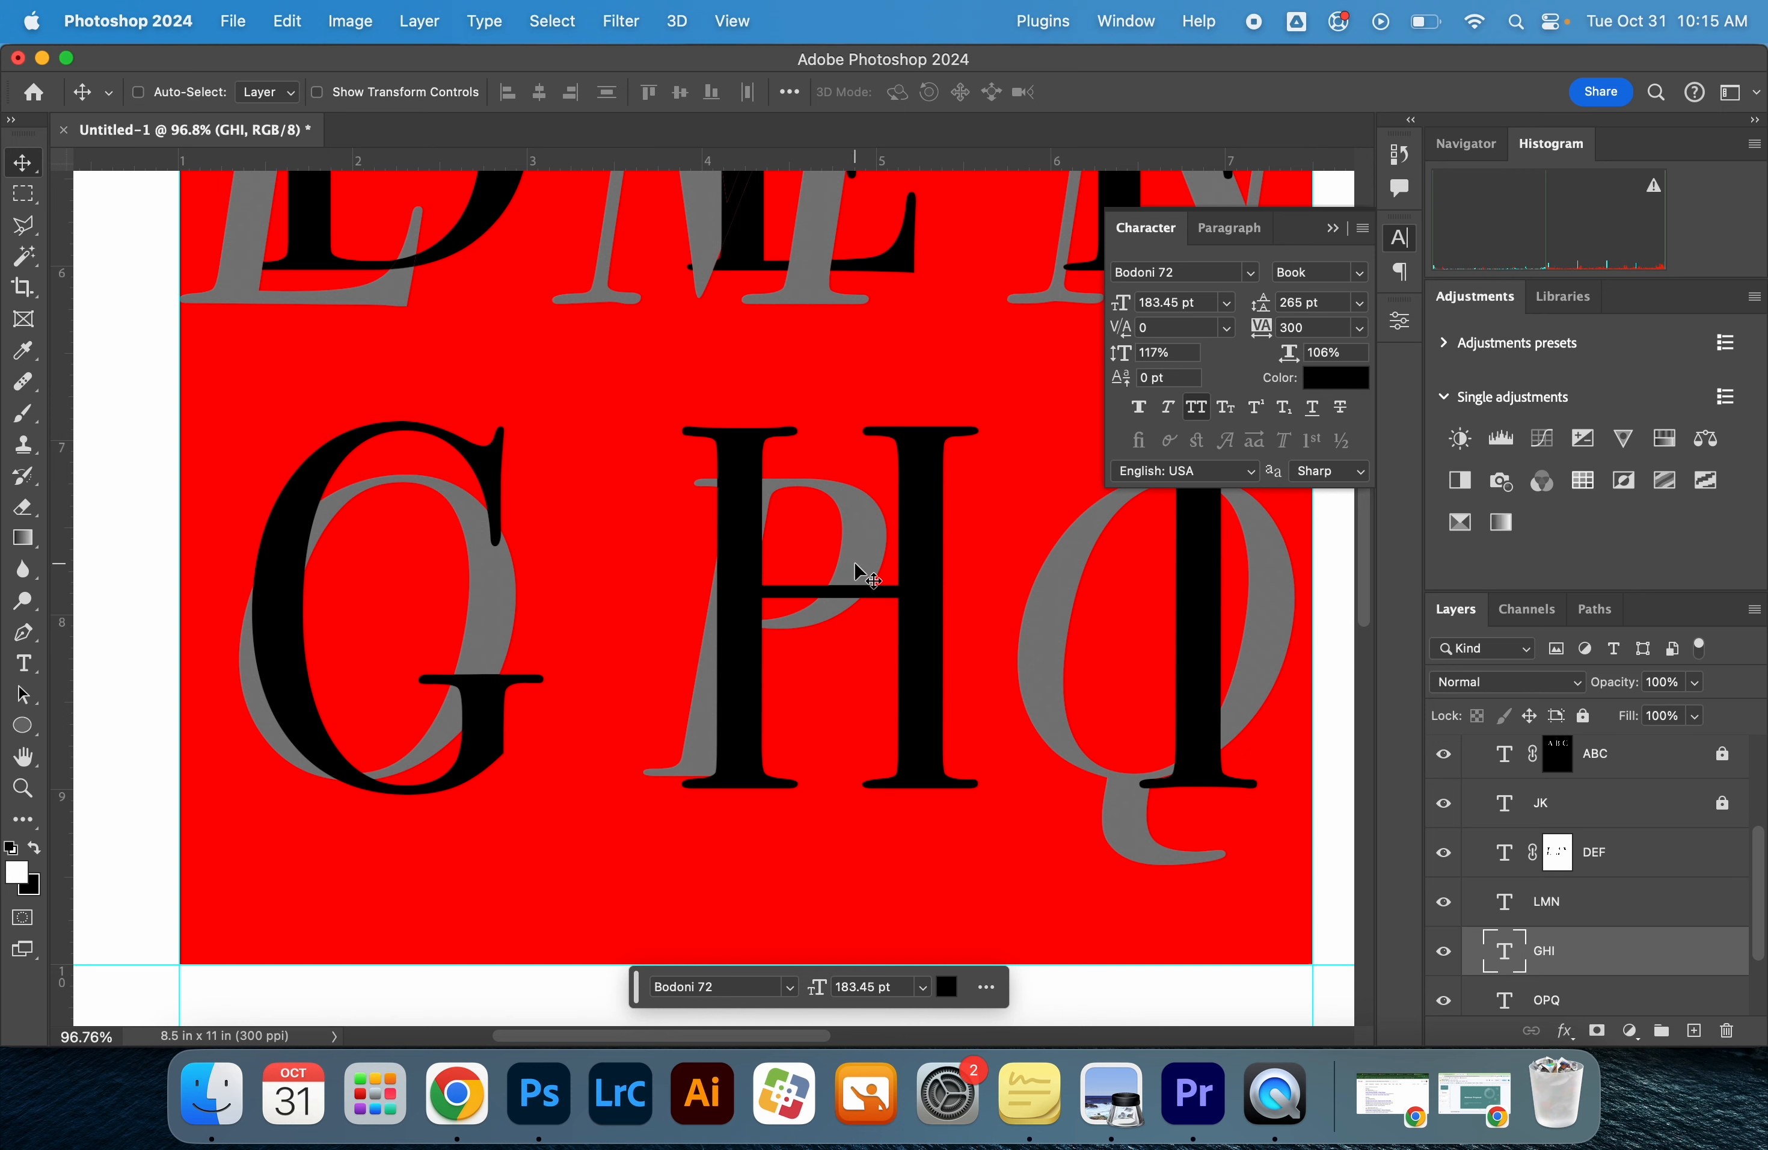
Shift the GHI text and free-transform it into a rightward slant, enlarging it to 196.94 pt
left_click_drag(866, 575, 931, 584)
key("ctrl+t")
left_click_drag(810, 390, 909, 353)
key("Return")
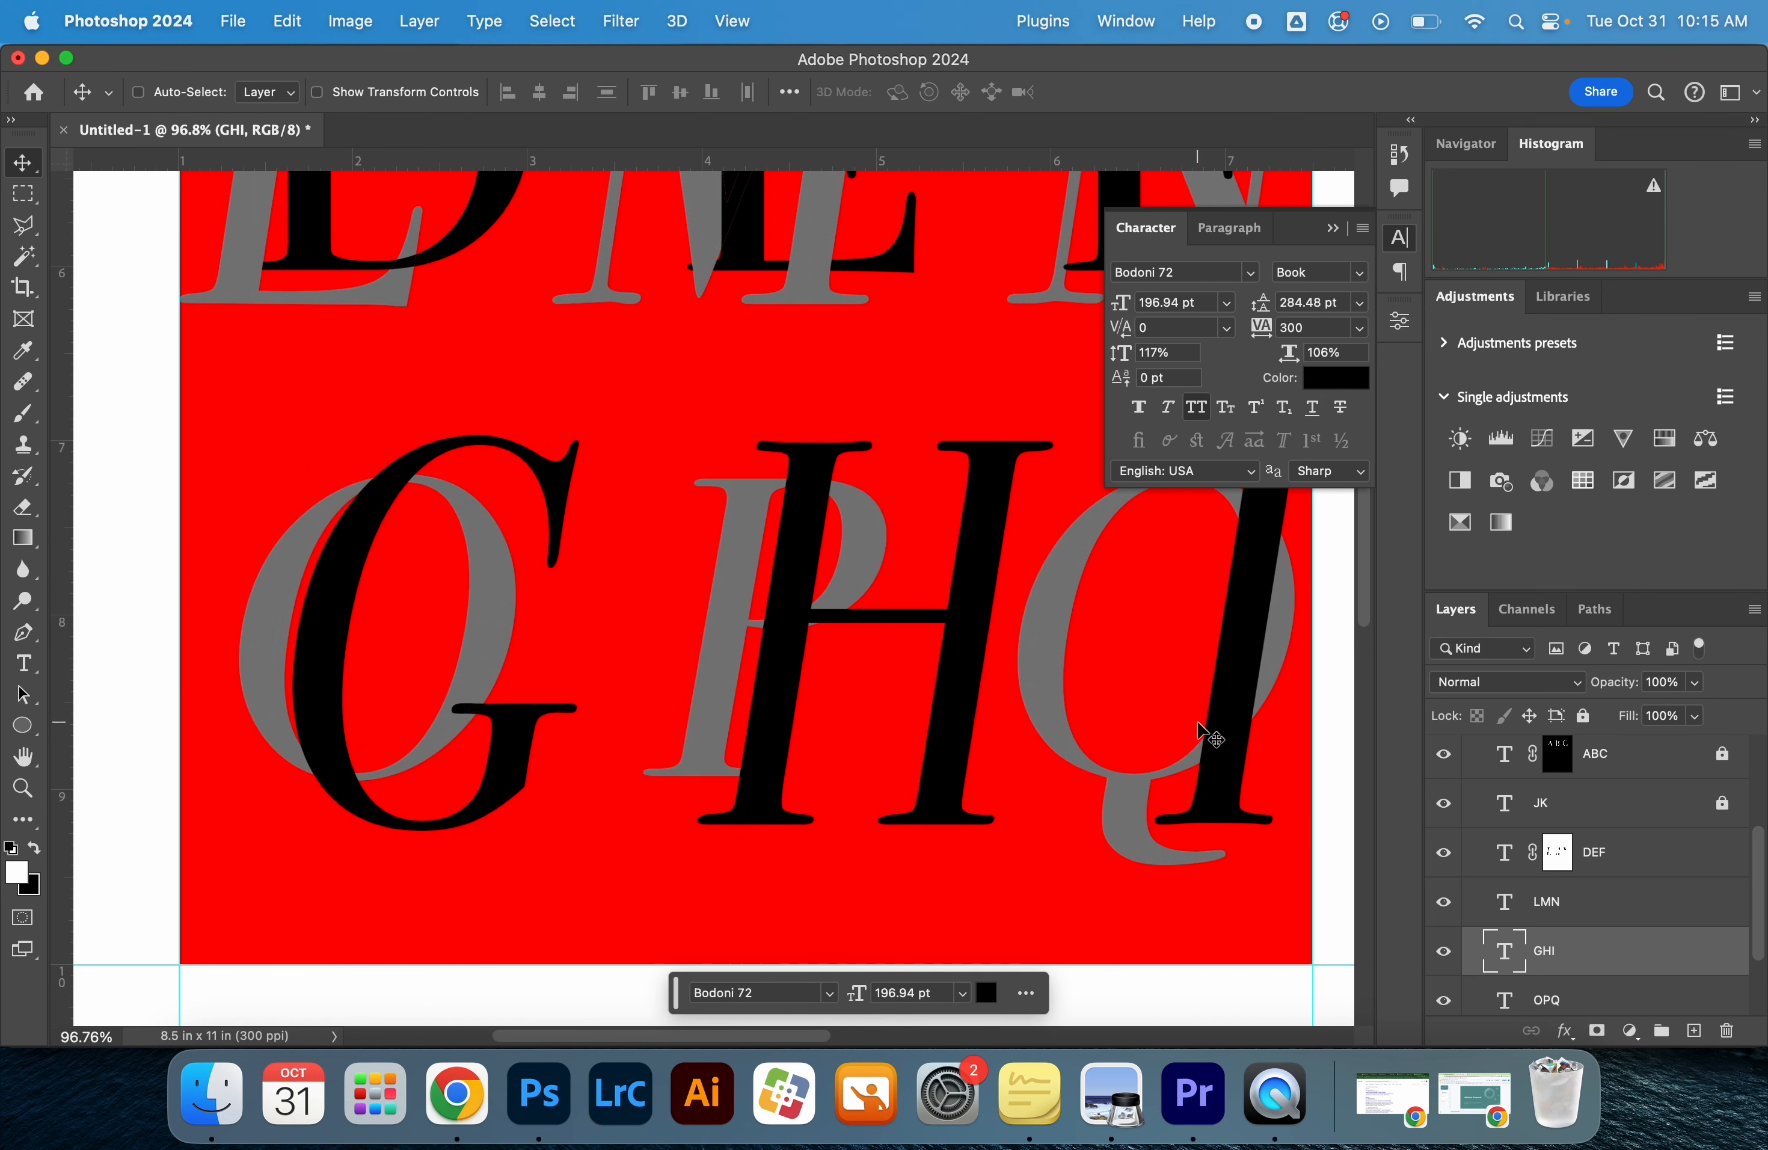
Scale the slanted GHI text to 95.75% and position it so each letter overlaps its OPQ counterpart
left_click(1332, 229)
key("super+t")
left_click_drag(1022, 513, 781, 514)
left_click_drag(1254, 353, 1162, 399)
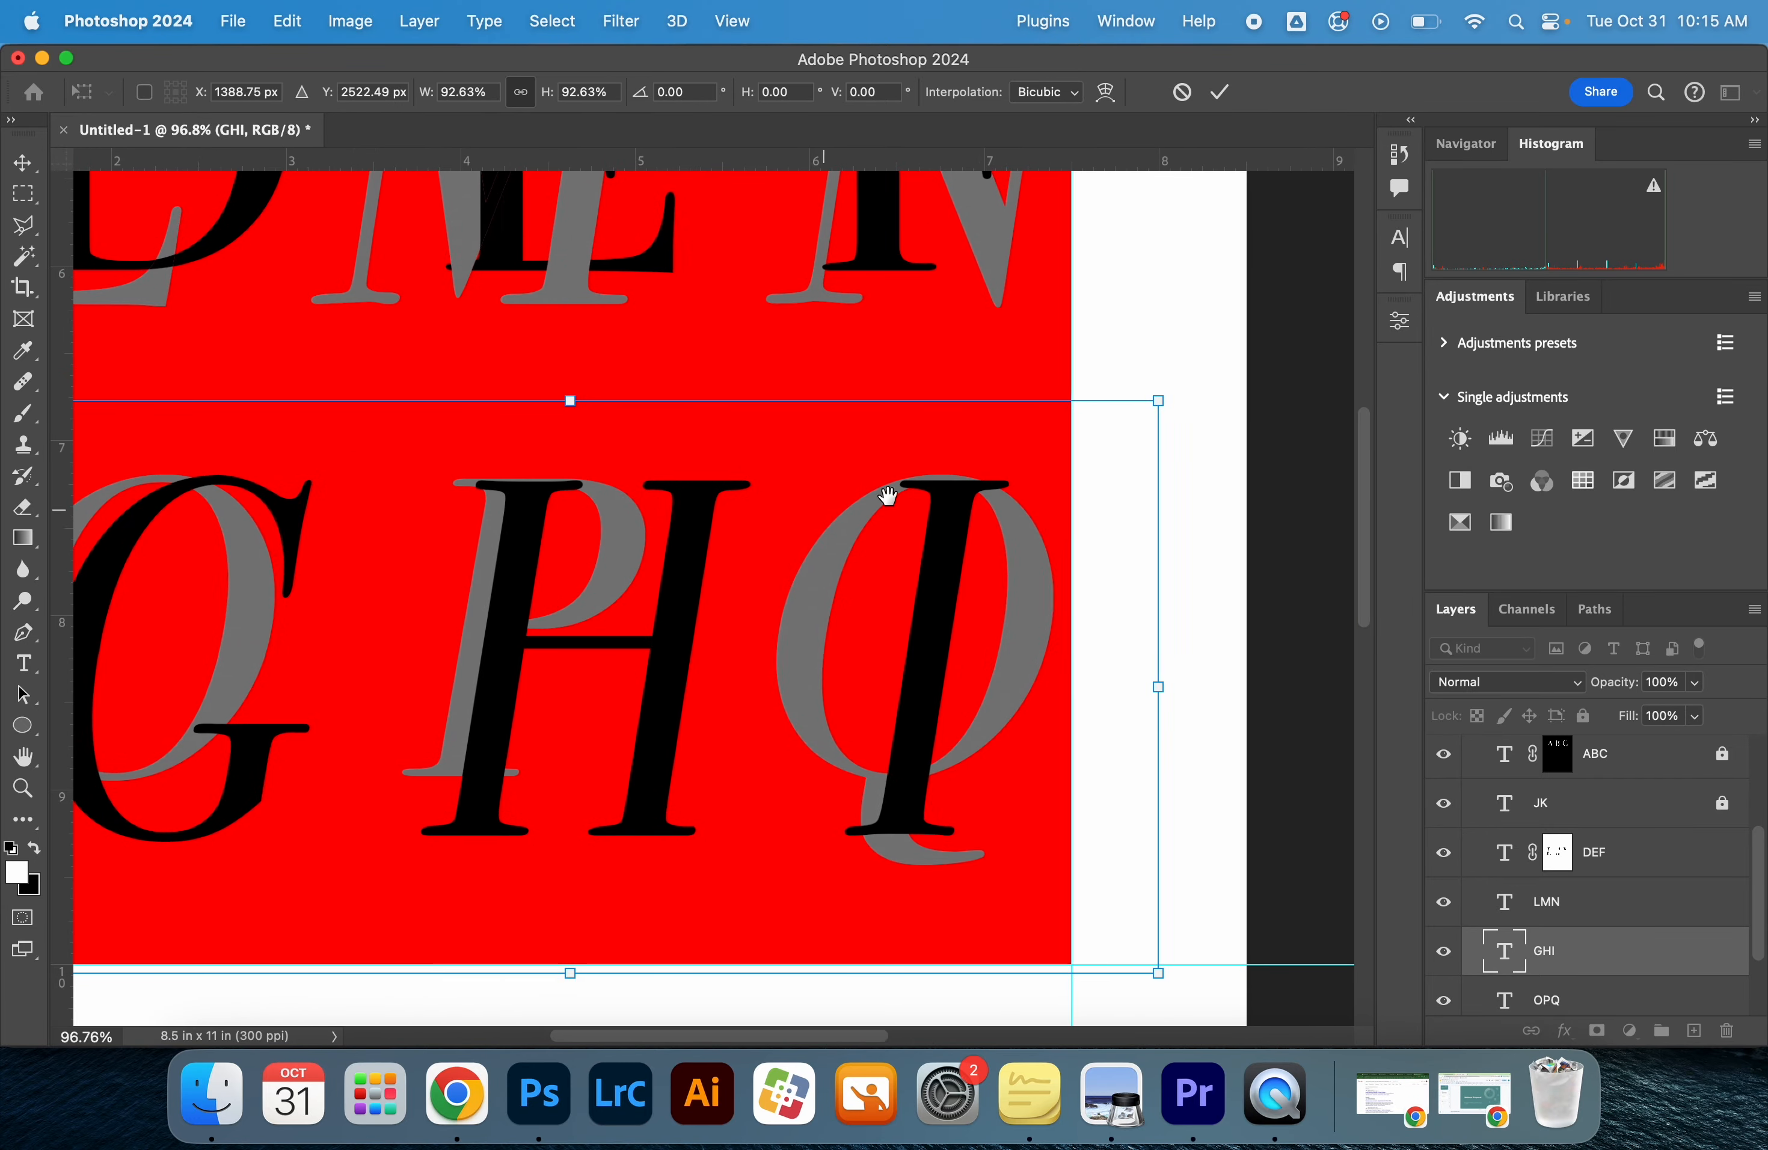
left_click_drag(788, 522, 1022, 513)
left_click_drag(841, 612, 860, 604)
left_click_drag(237, 958, 197, 982)
left_click_drag(516, 846, 513, 825)
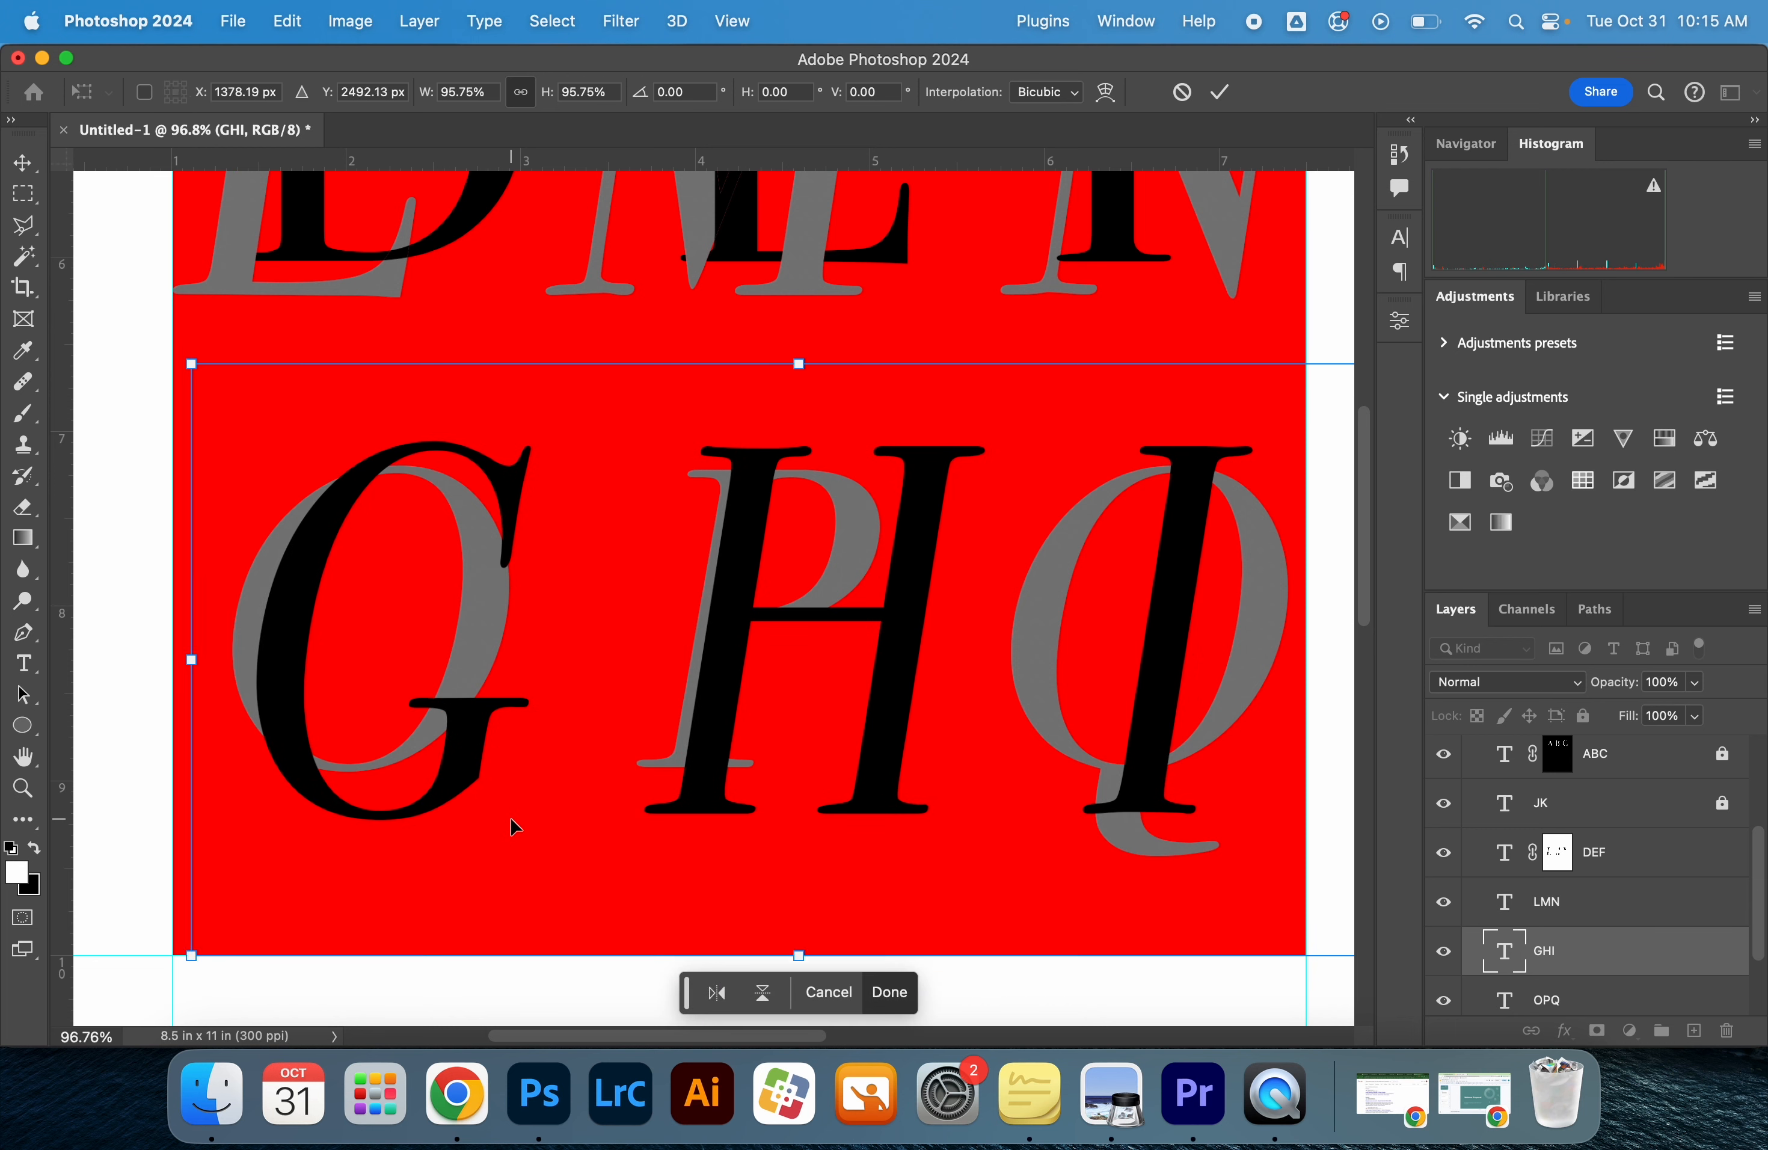
key("Return")
Add a layer mask to the GHI layer, load the OPQ letter shapes as a selection, and target the mask
scroll(1526, 1007, "down", 1)
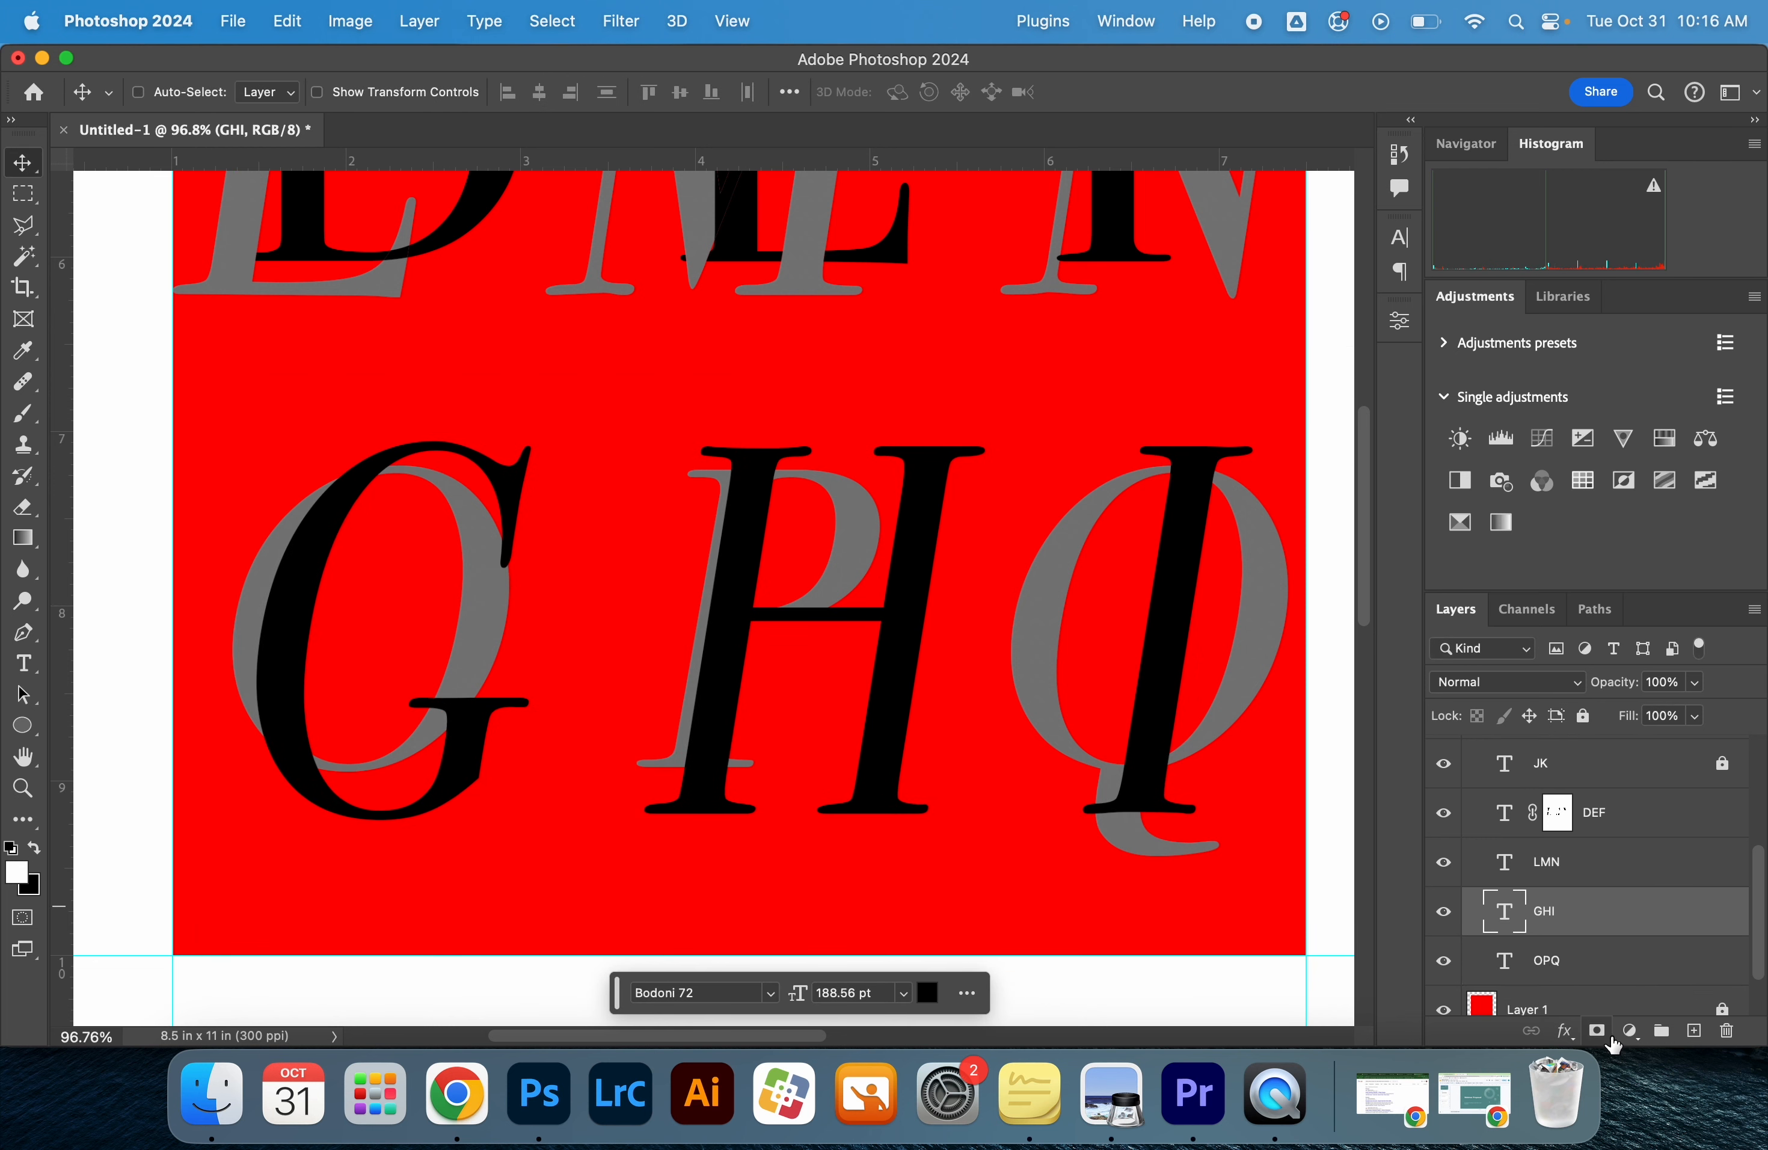
left_click(1598, 1034)
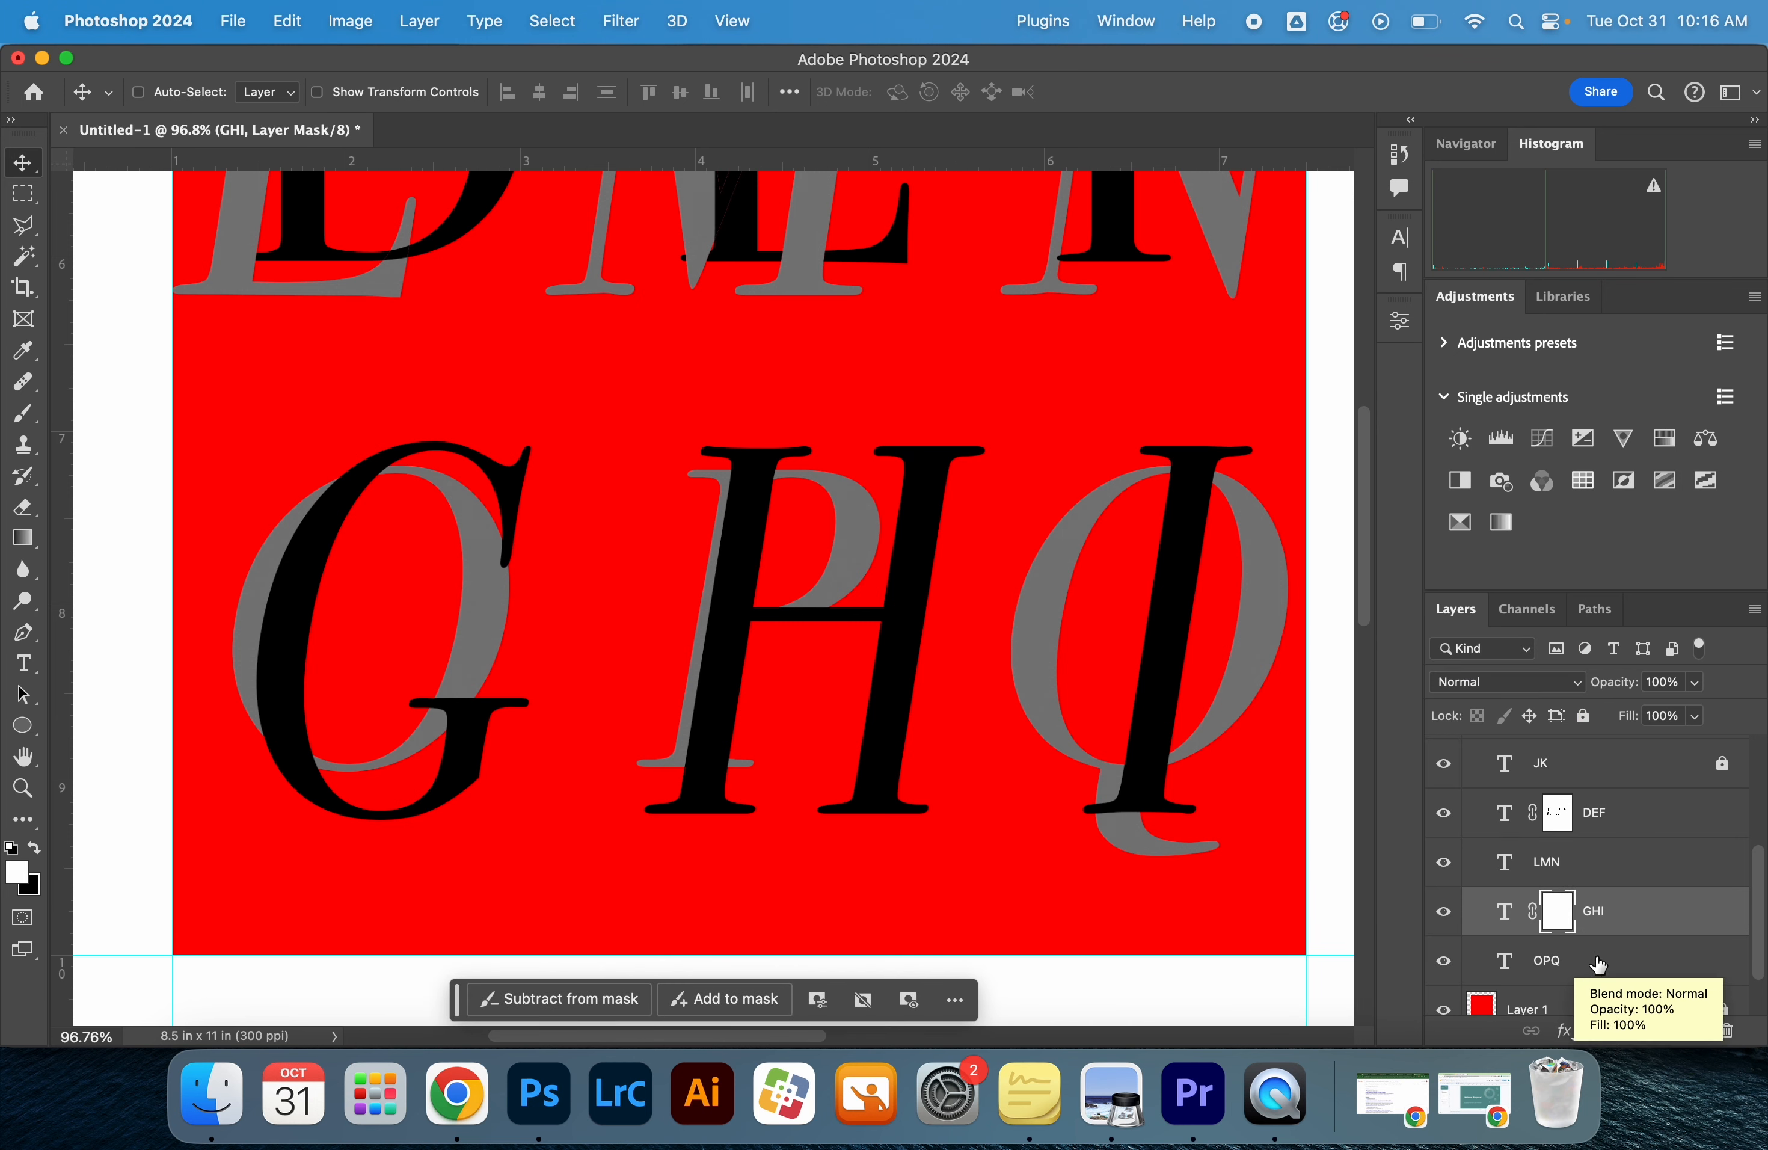
left_click(1582, 970)
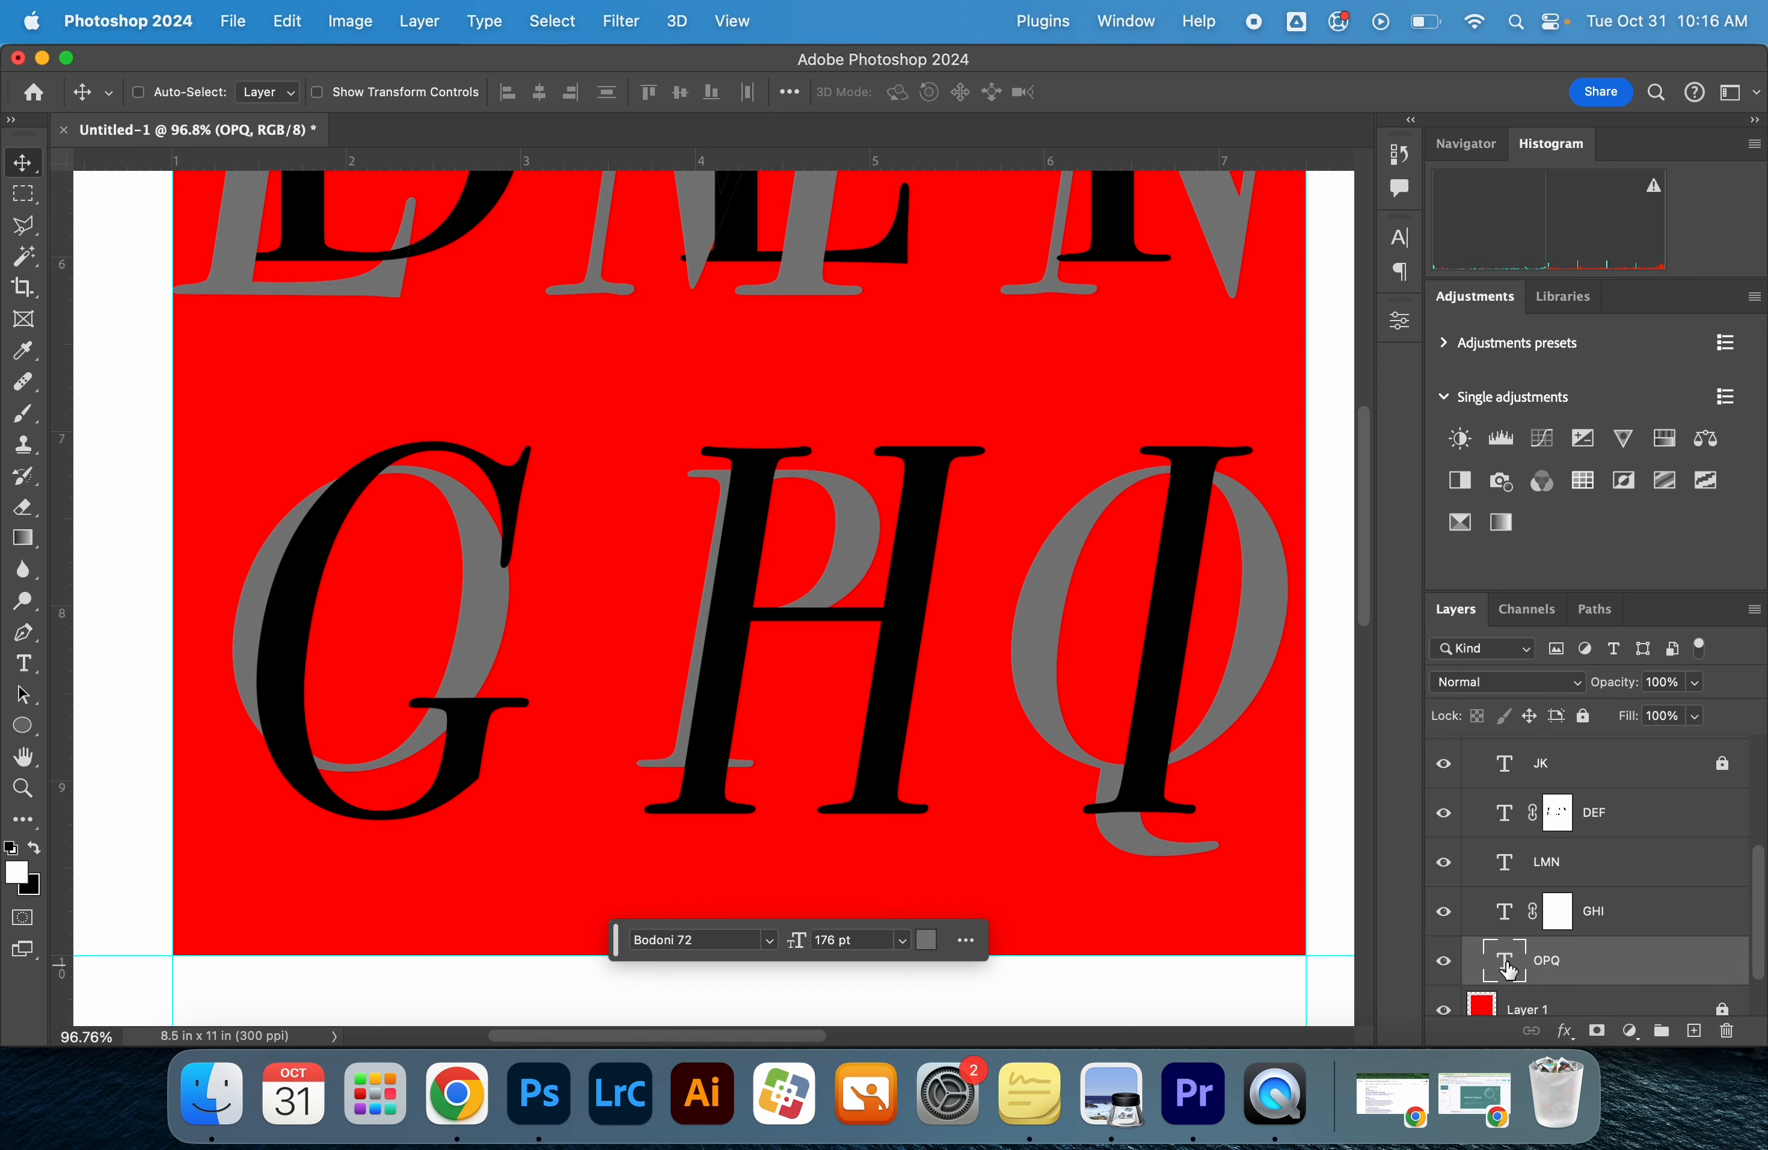
left_click(1505, 966, "super")
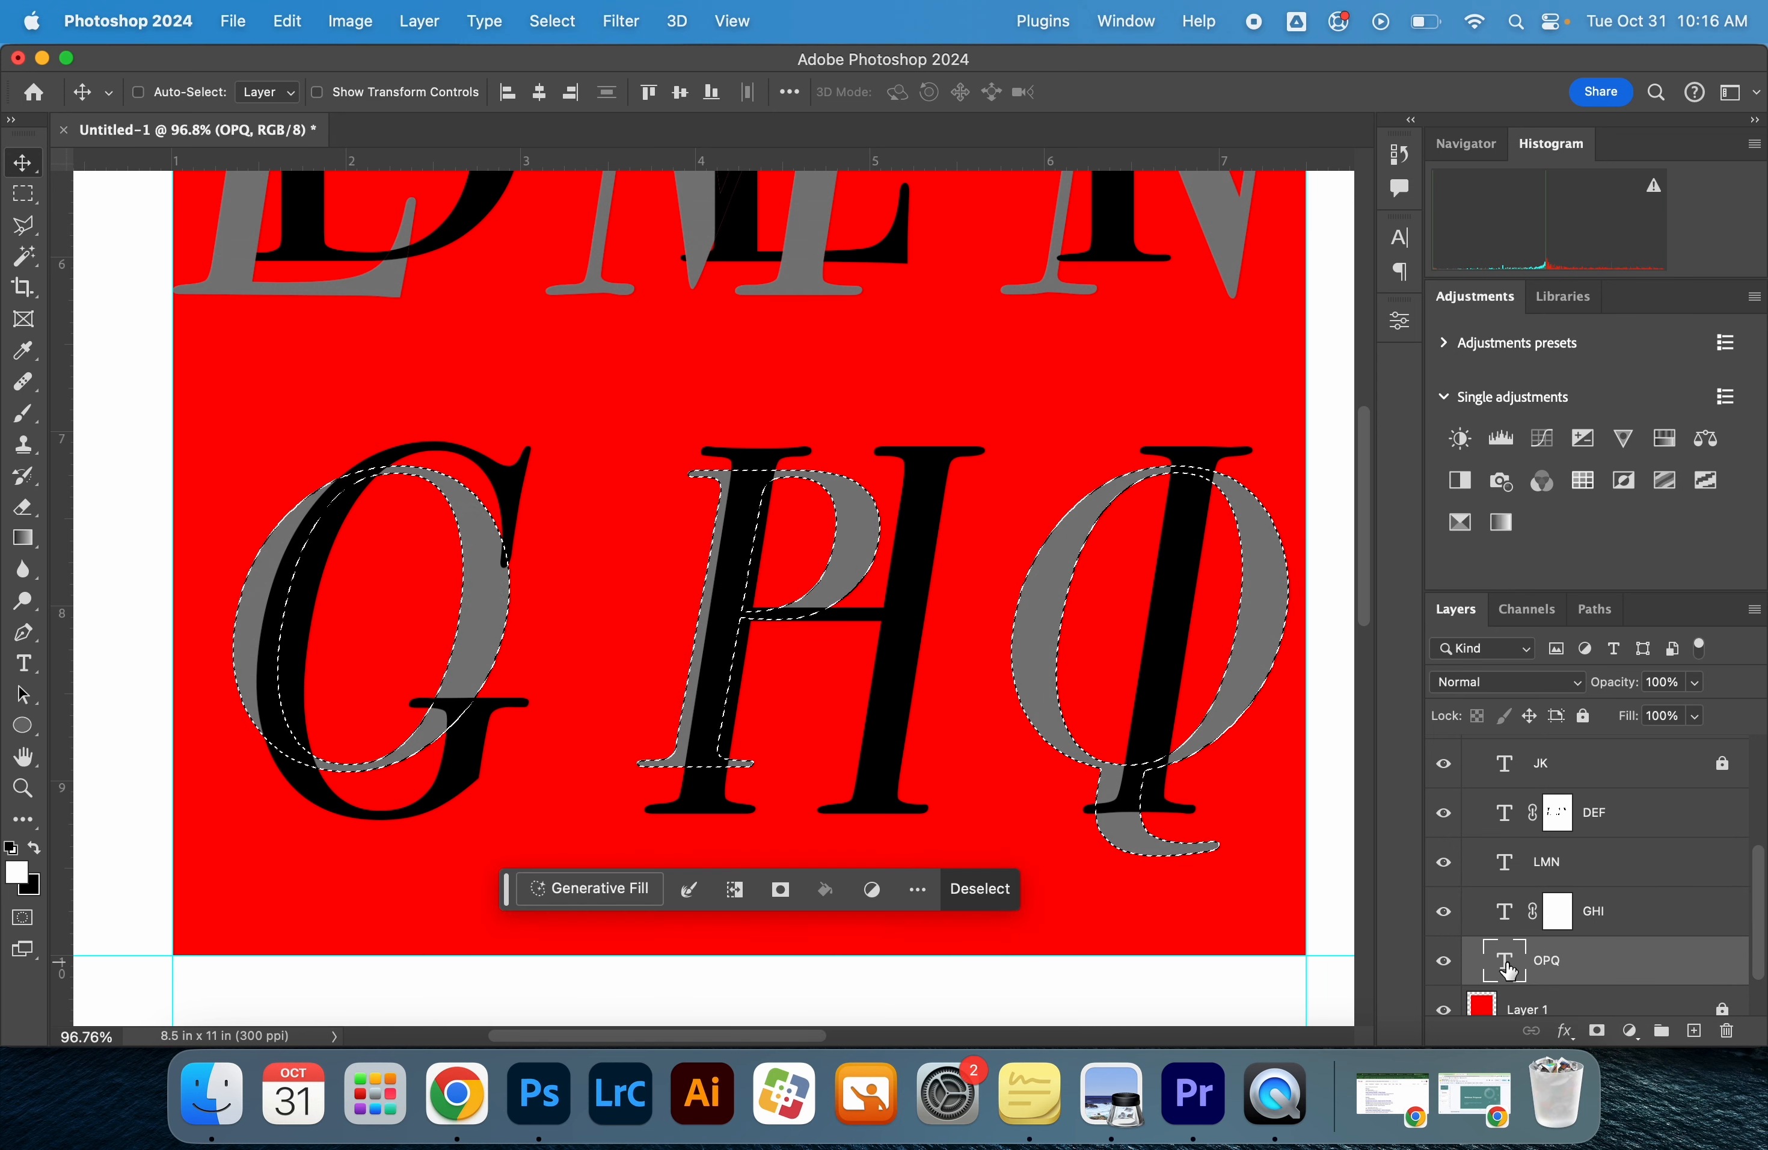
left_click(1556, 924)
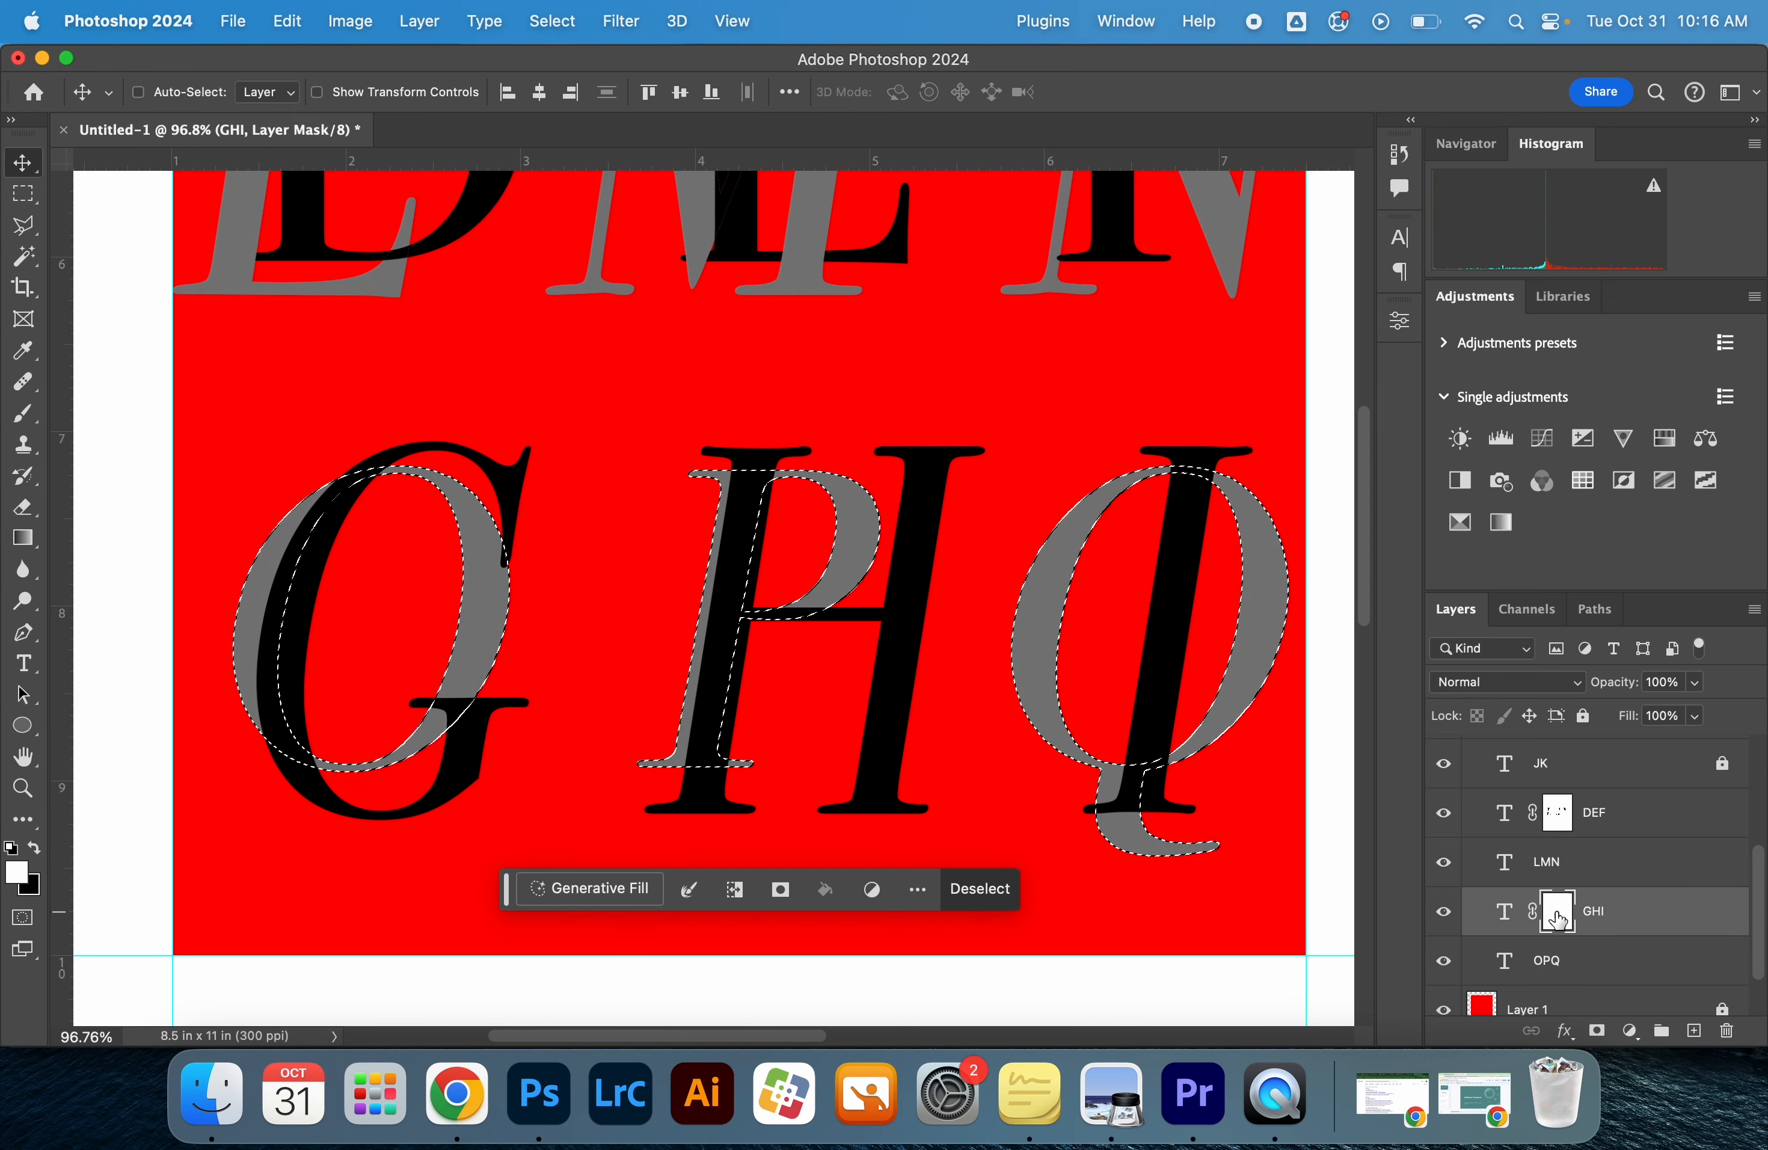
Paint black on the GHI mask with a 250 px brush where the O crosses the G and the P crosses the H
key("b")
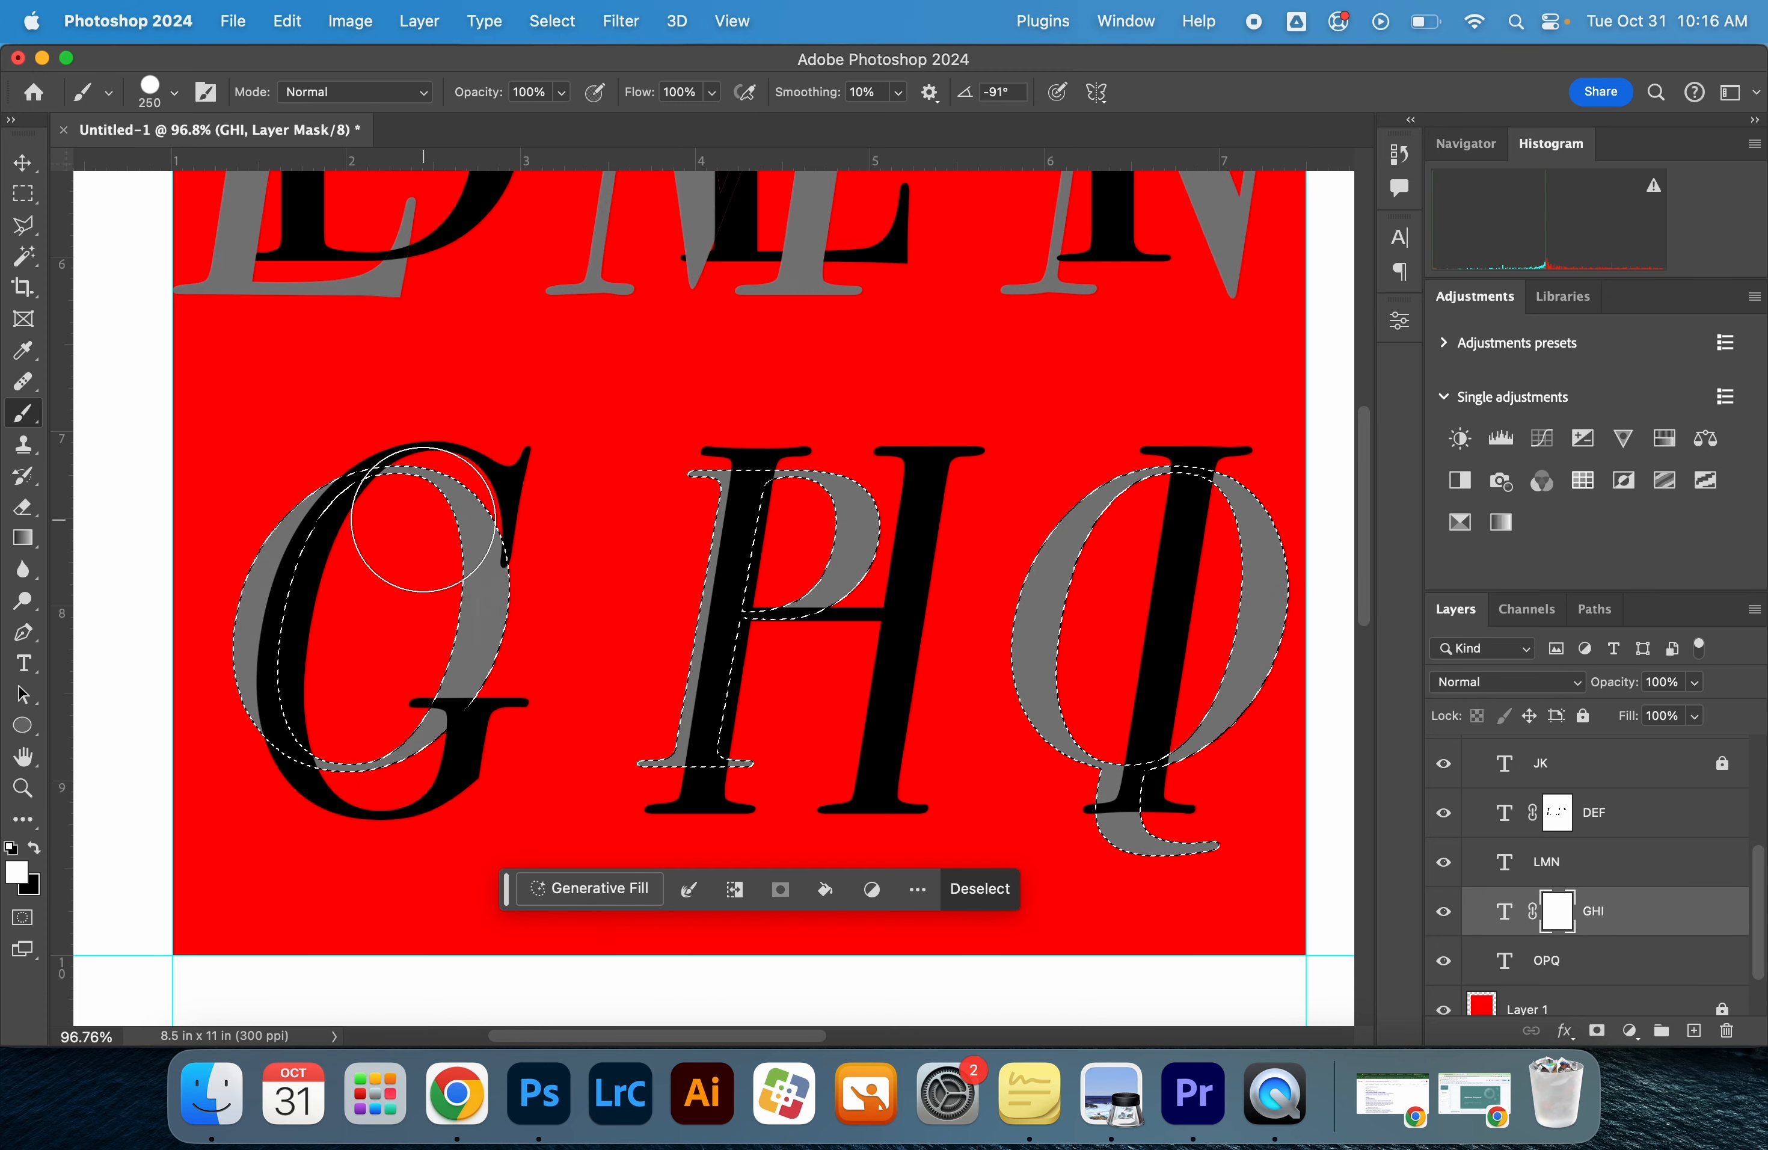
key("x")
mouse_move(296, 612)
left_mouse_down()
mouse_move(316, 671)
mouse_move(308, 553)
mouse_move(340, 487)
mouse_move(316, 612)
mouse_move(323, 718)
mouse_move(395, 750)
mouse_move(418, 739)
left_mouse_up()
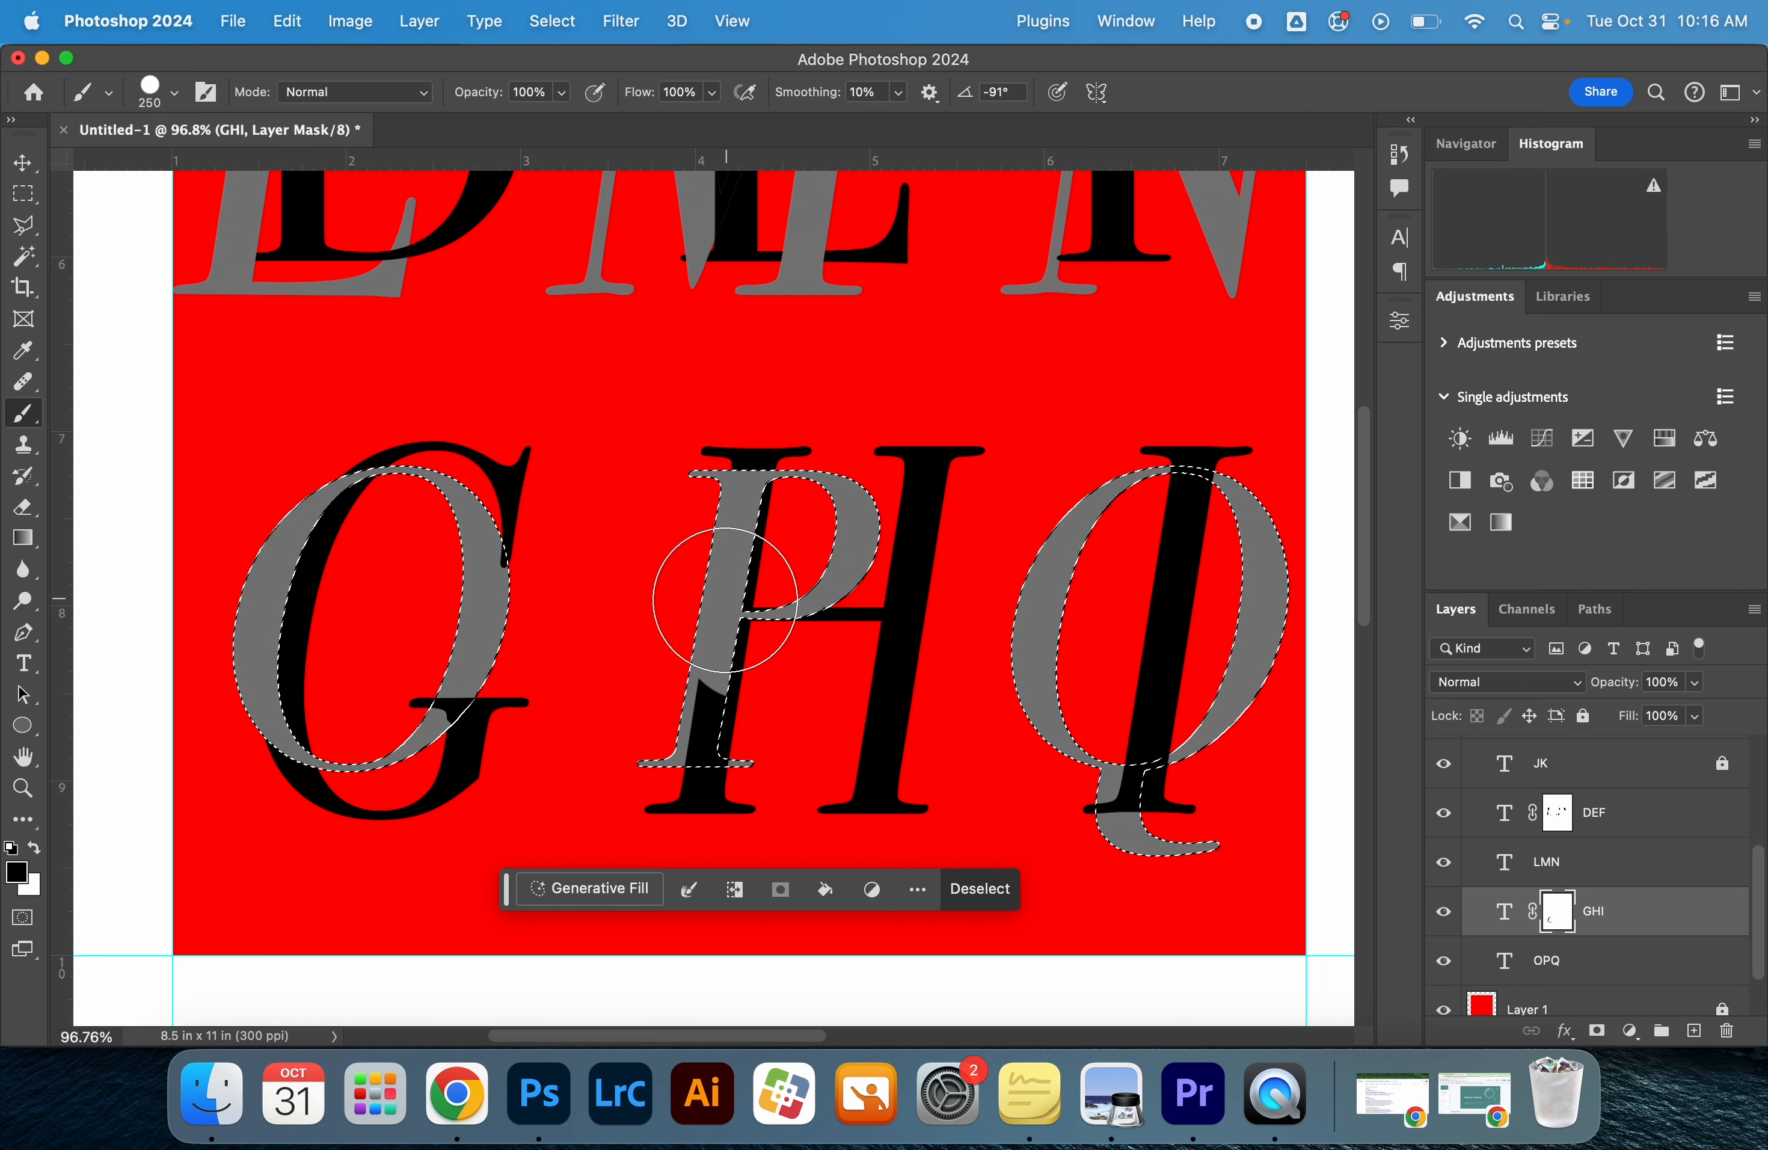
left_click_drag(718, 704, 777, 793)
key("x")
left_click_drag(884, 652, 881, 682)
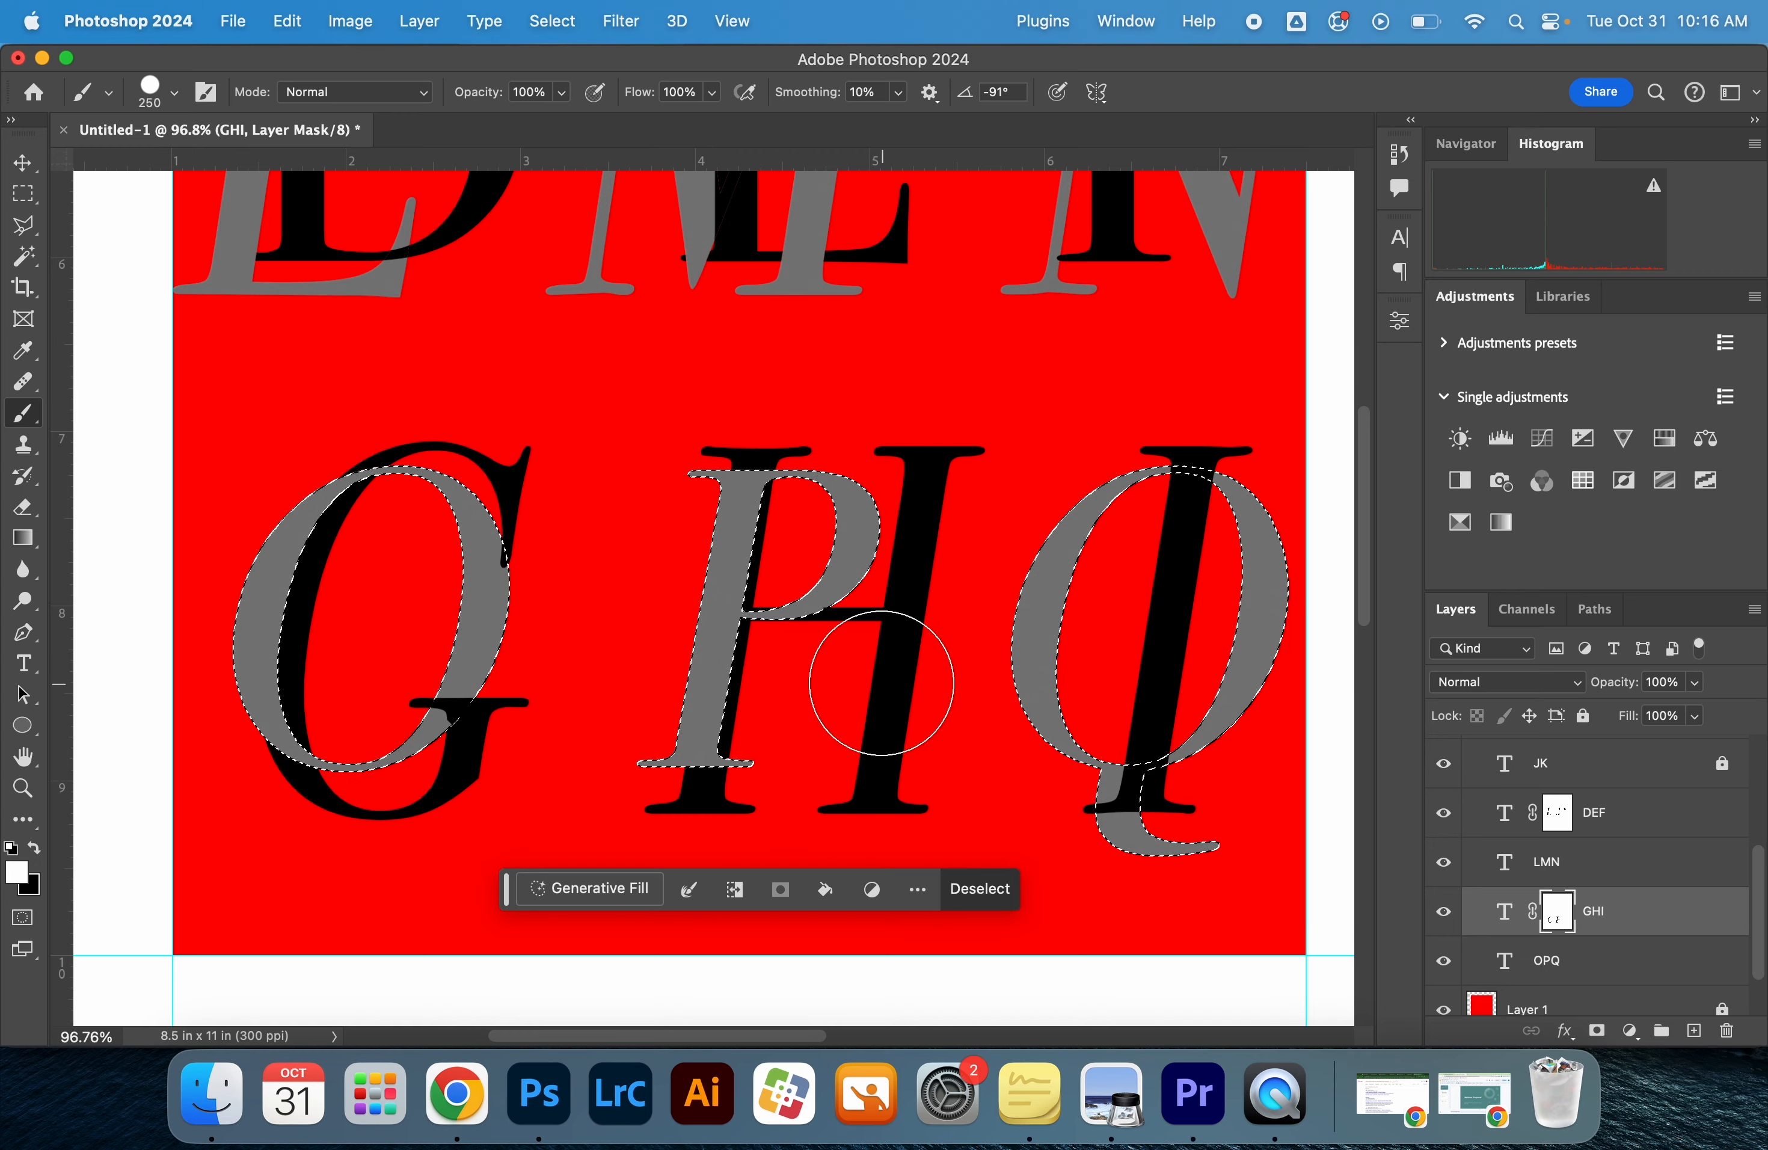
Paint black on the GHI mask where the Q crosses the I, and clear the letter selection
key("x")
left_click_drag(1193, 486, 1097, 779)
key("super+d")
key("super+shift+d")
key("x")
key("x")
key("super+d")
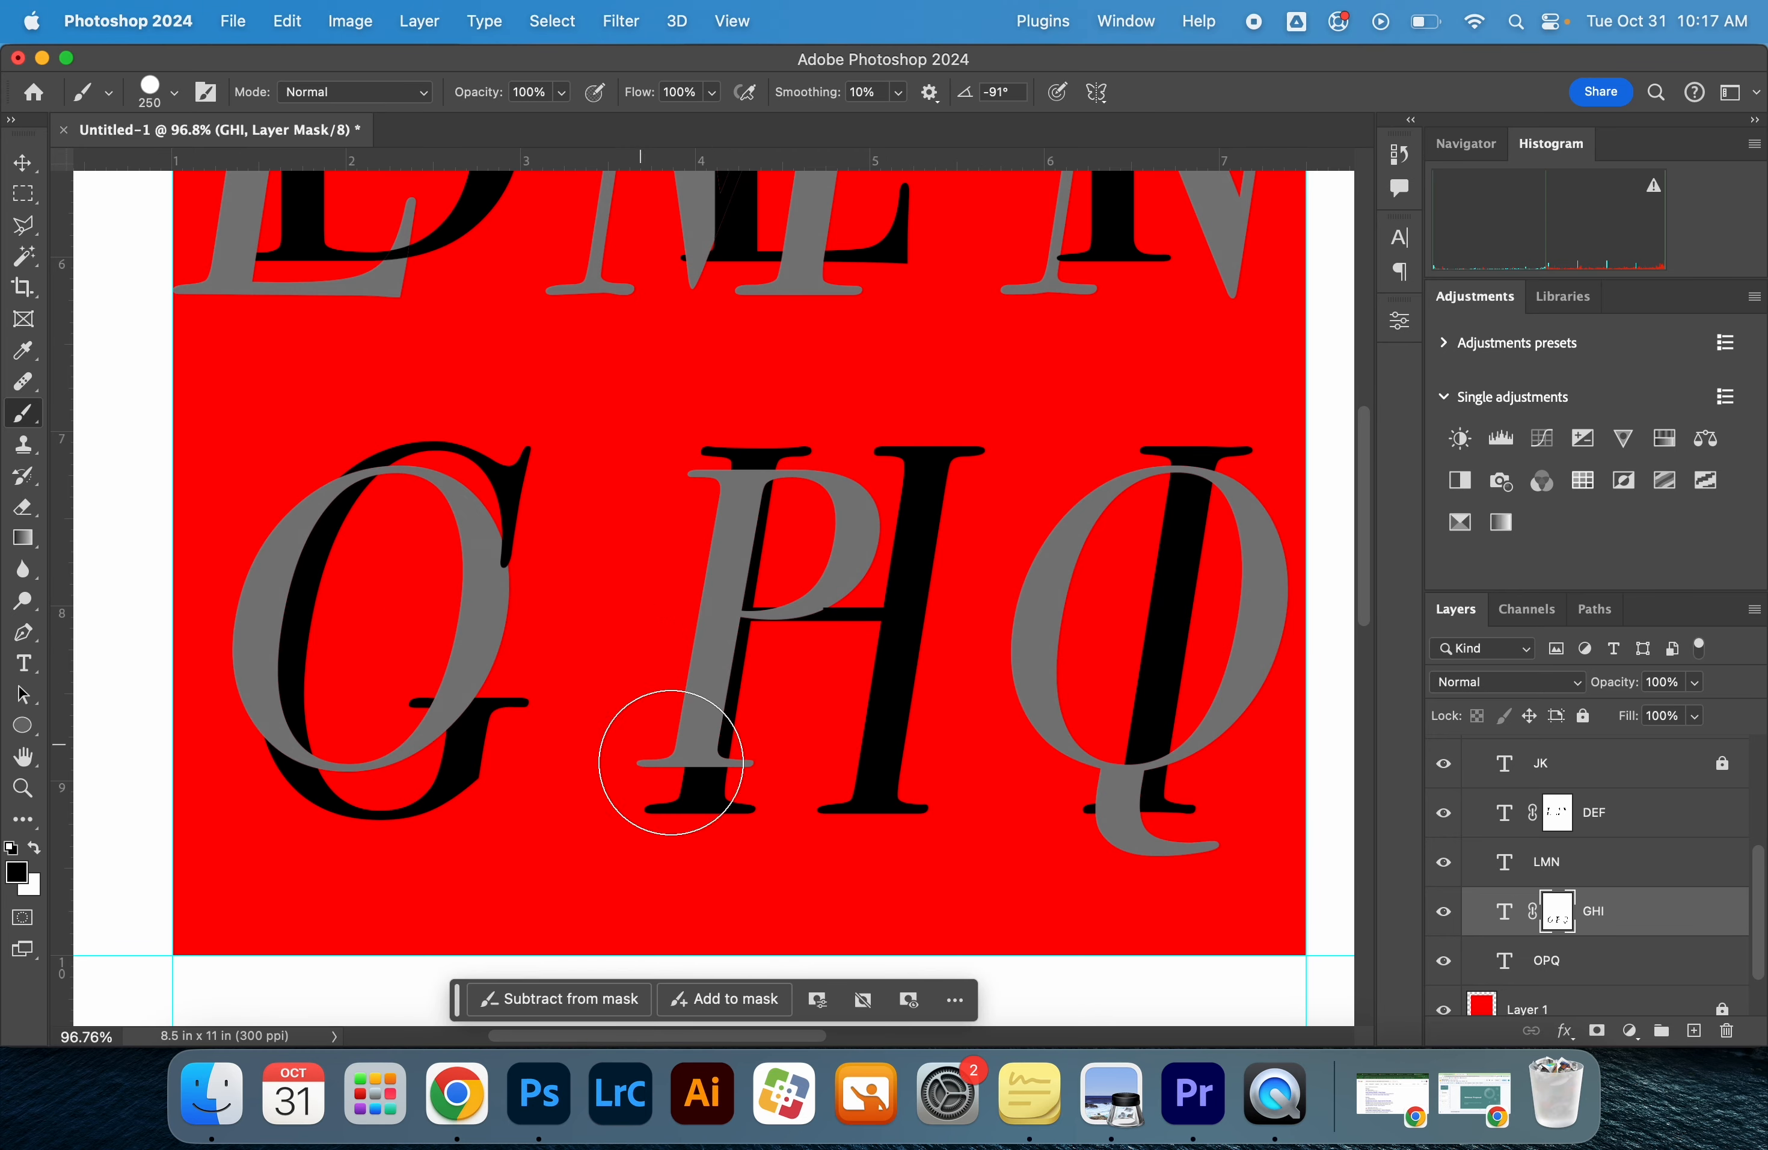
Reload the OPQ selection and paint white on the GHI mask to bring the H's stem and crossbar over the P
key("x")
key("z")
key("b")
left_click_drag(761, 519, 735, 791)
key("super+shift+d")
key("x")
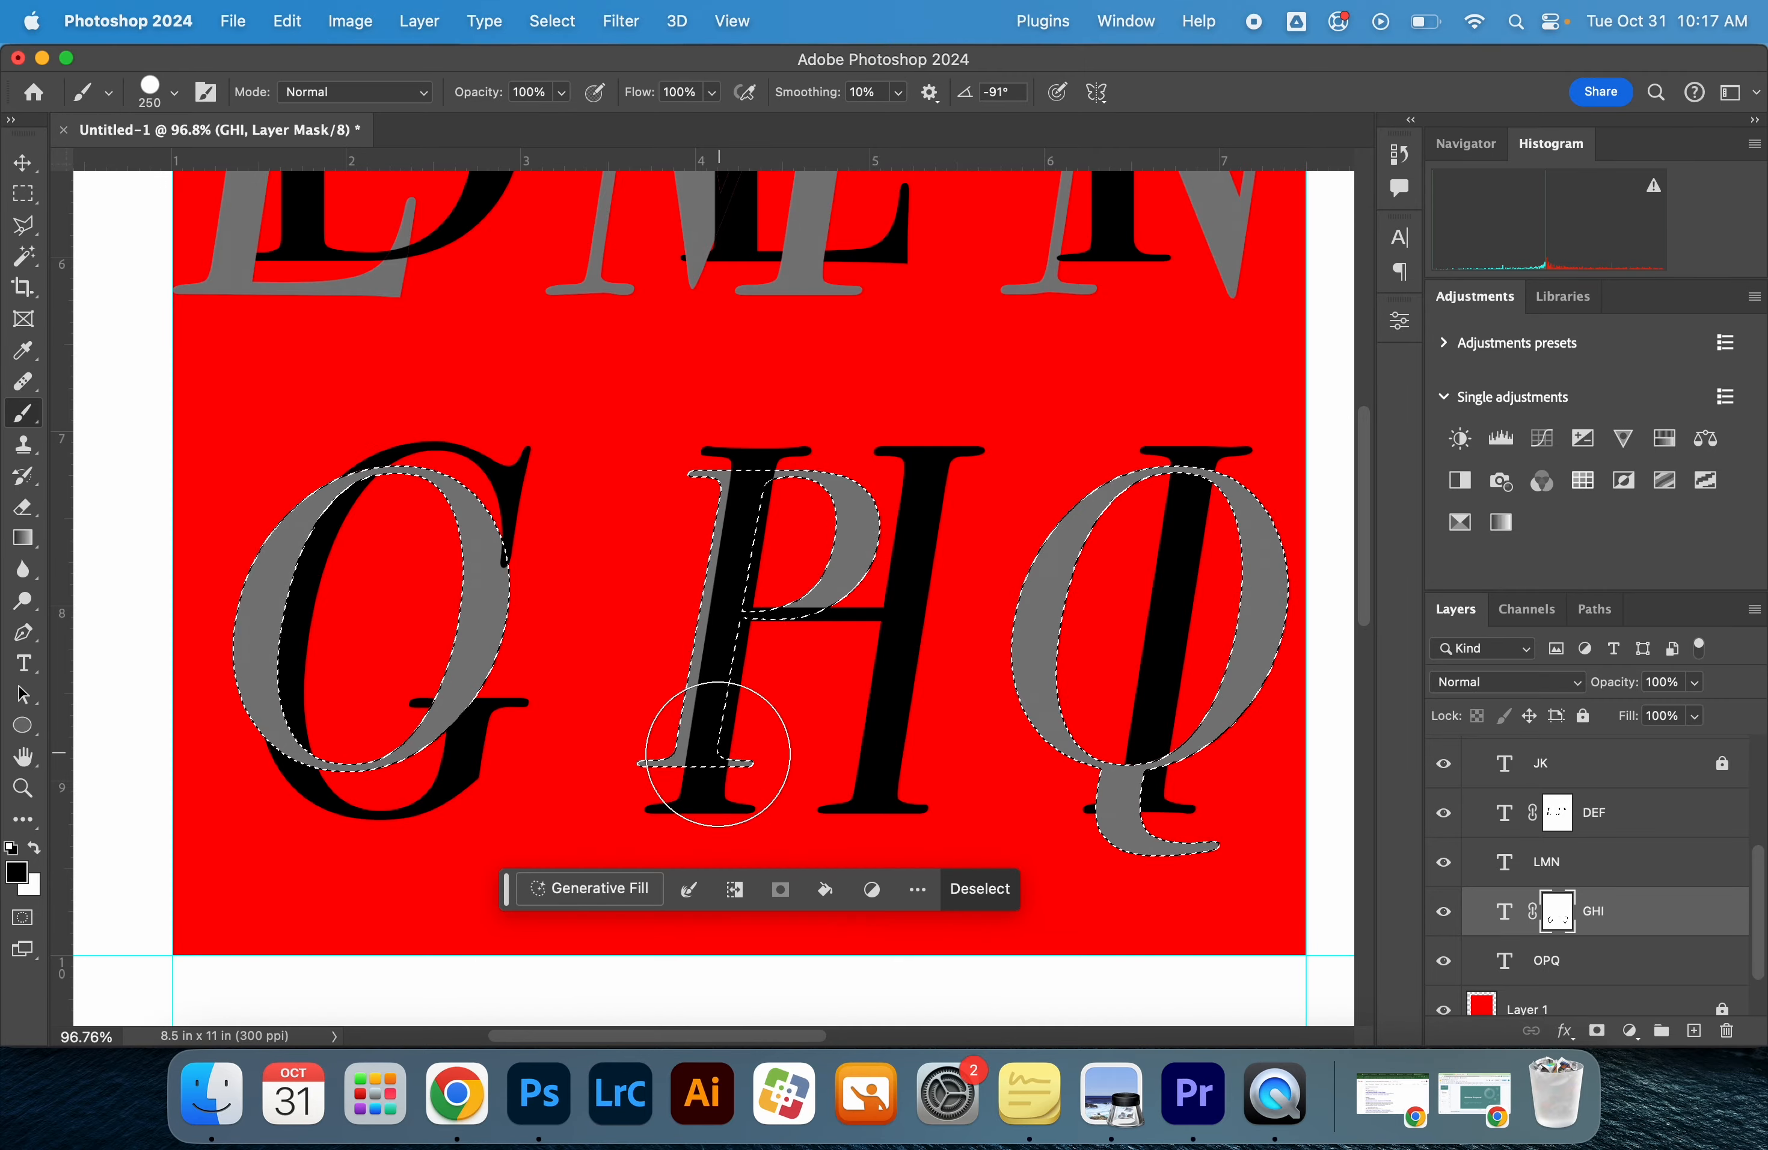
left_click_drag(802, 612, 823, 598)
key("super+z")
key("super+z")
key("super+shift+d")
key("x")
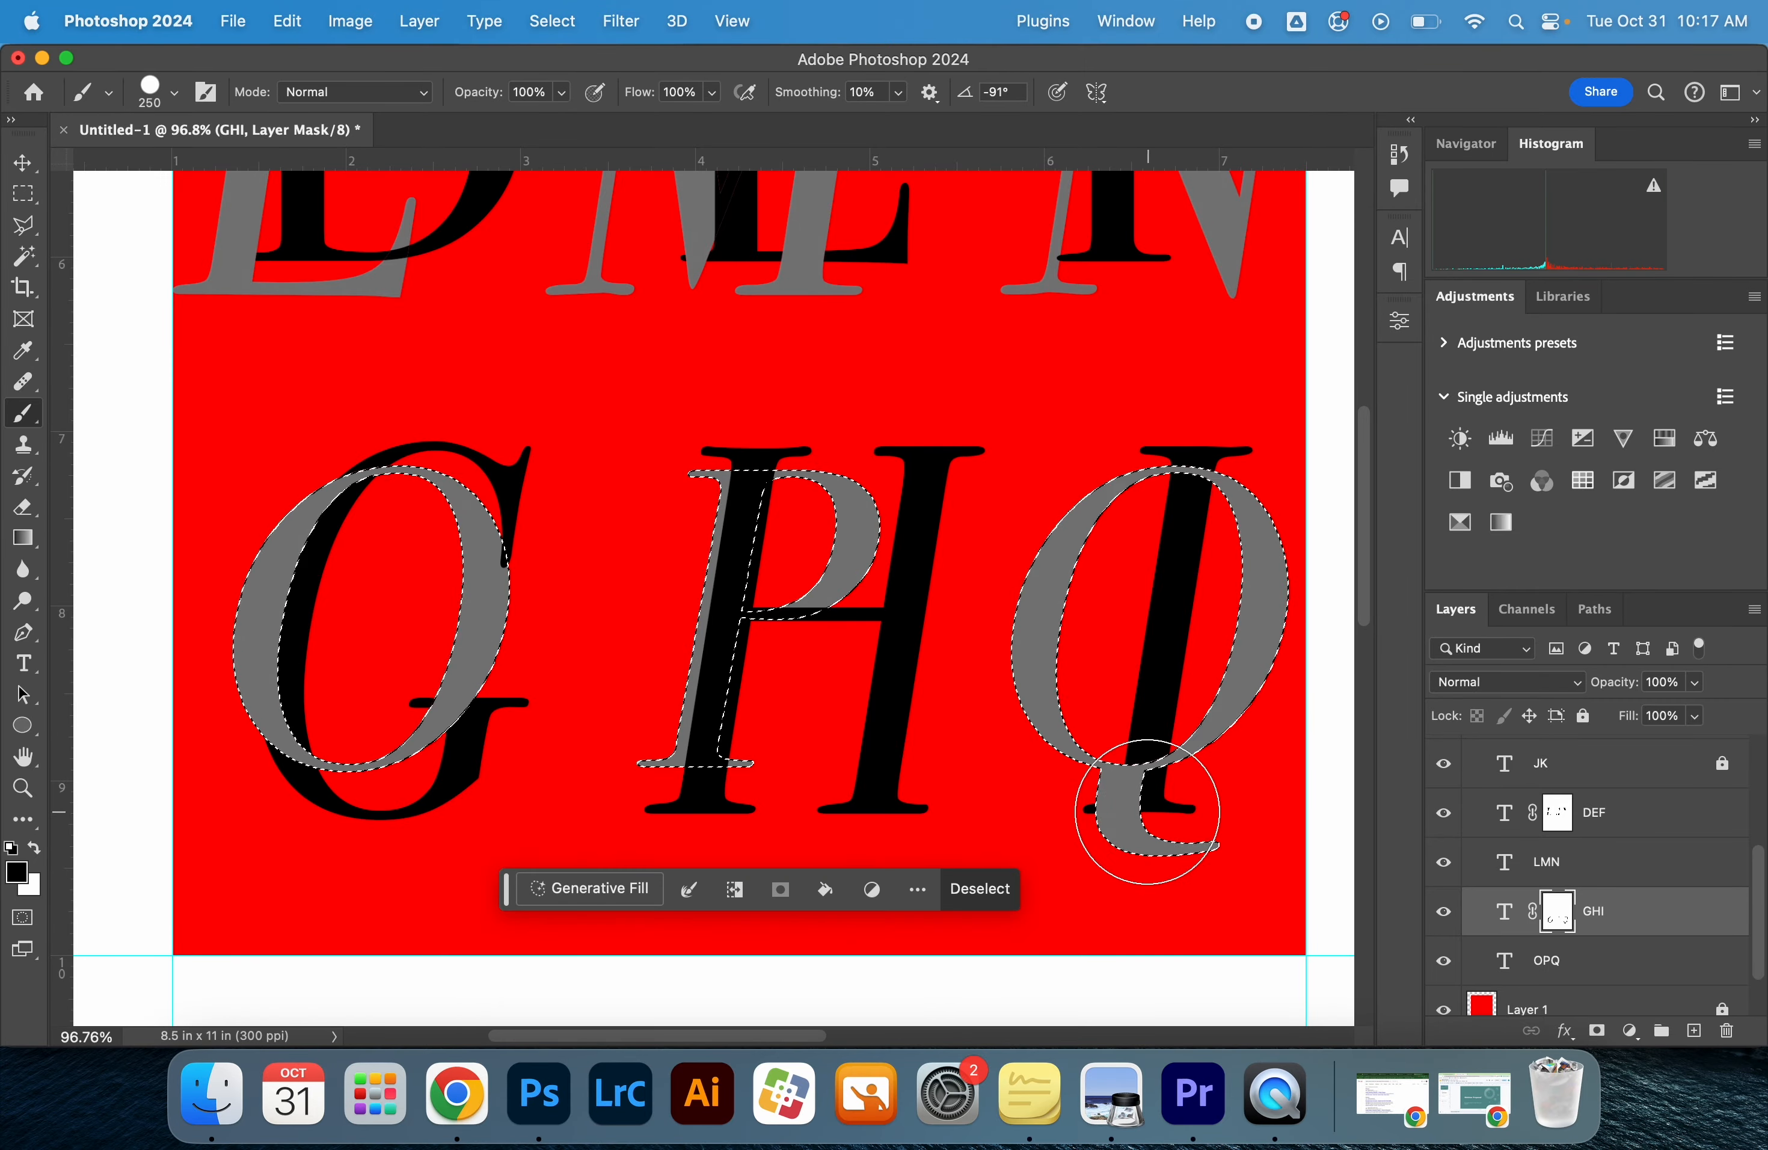
Paint white on the GHI mask where the I's base crosses the Q's tail, and deselect
left_click_drag(1147, 810, 1196, 840)
key("super+d")
key("super+shift+d")
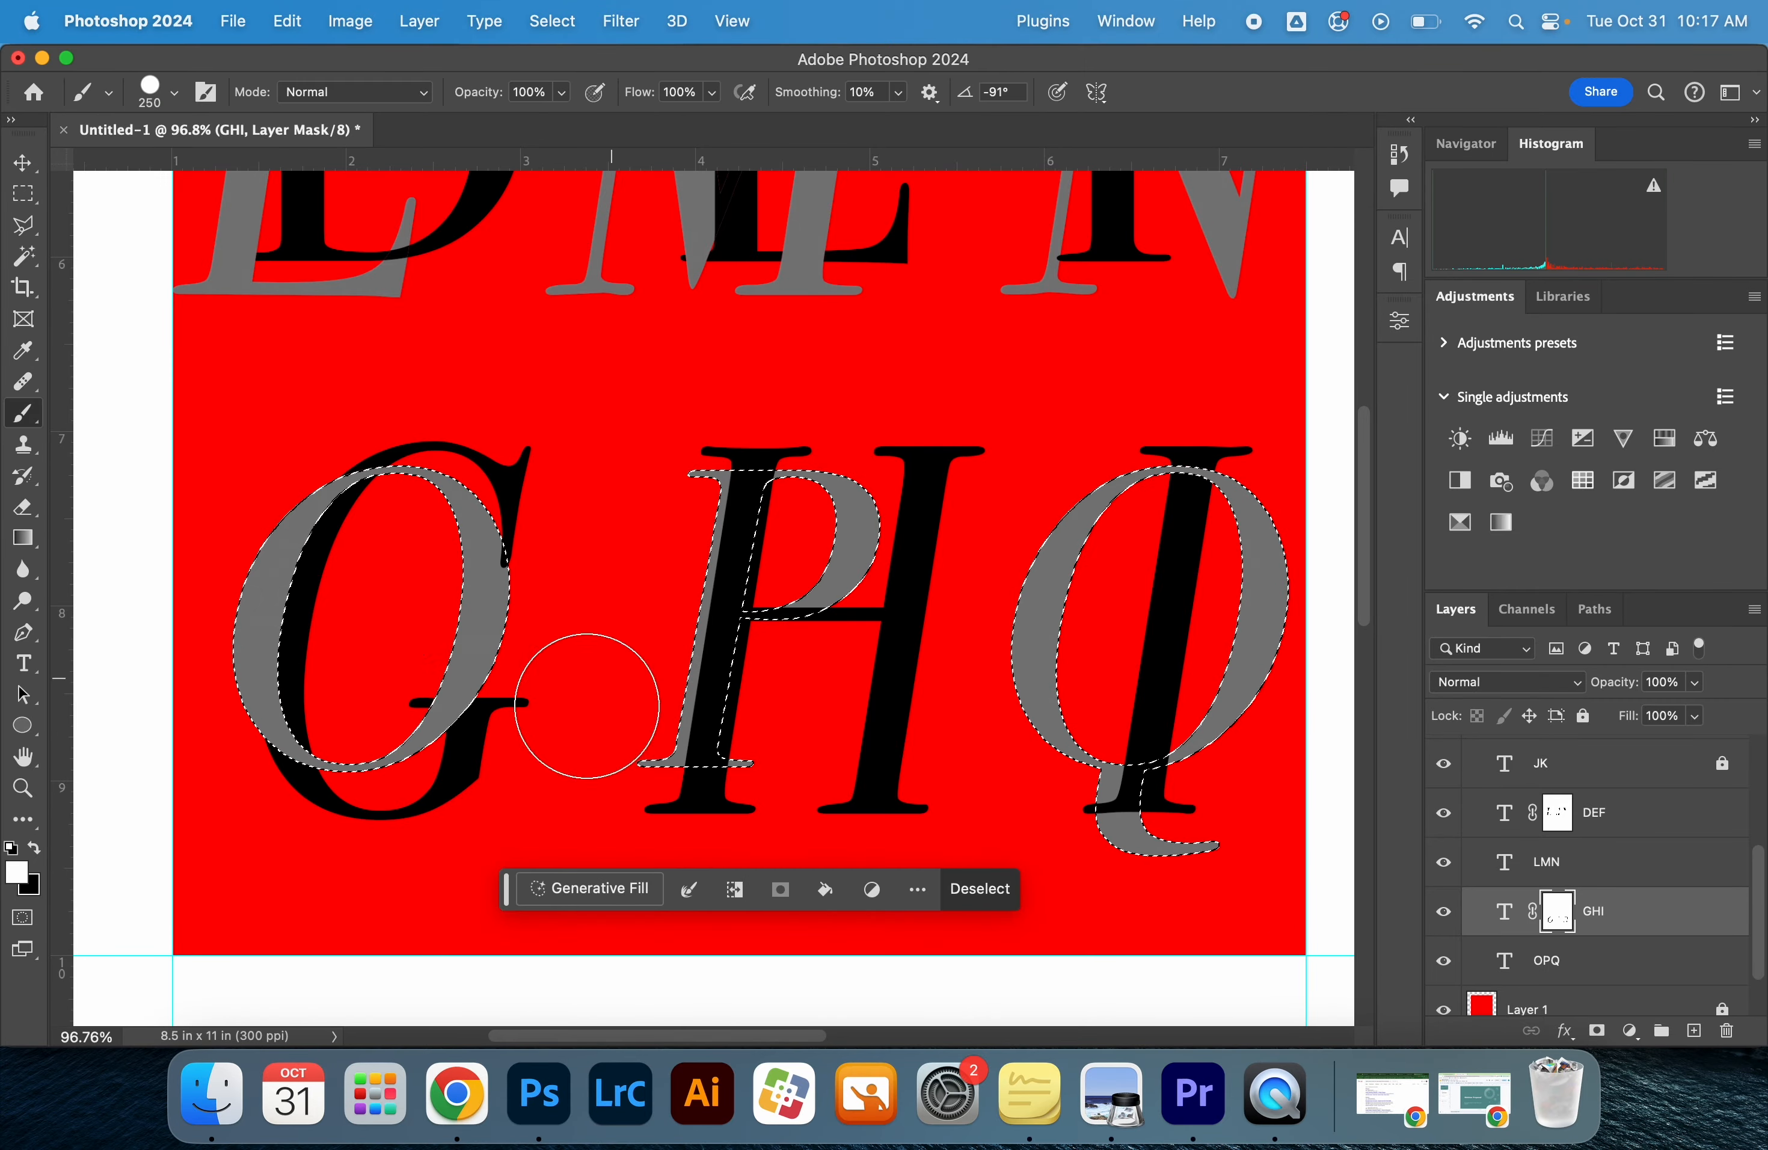
key("super+d")
Collapse the Alphabet layer group, with the white margin below the red rectangle in view
scroll(733, 623, "down", 3)
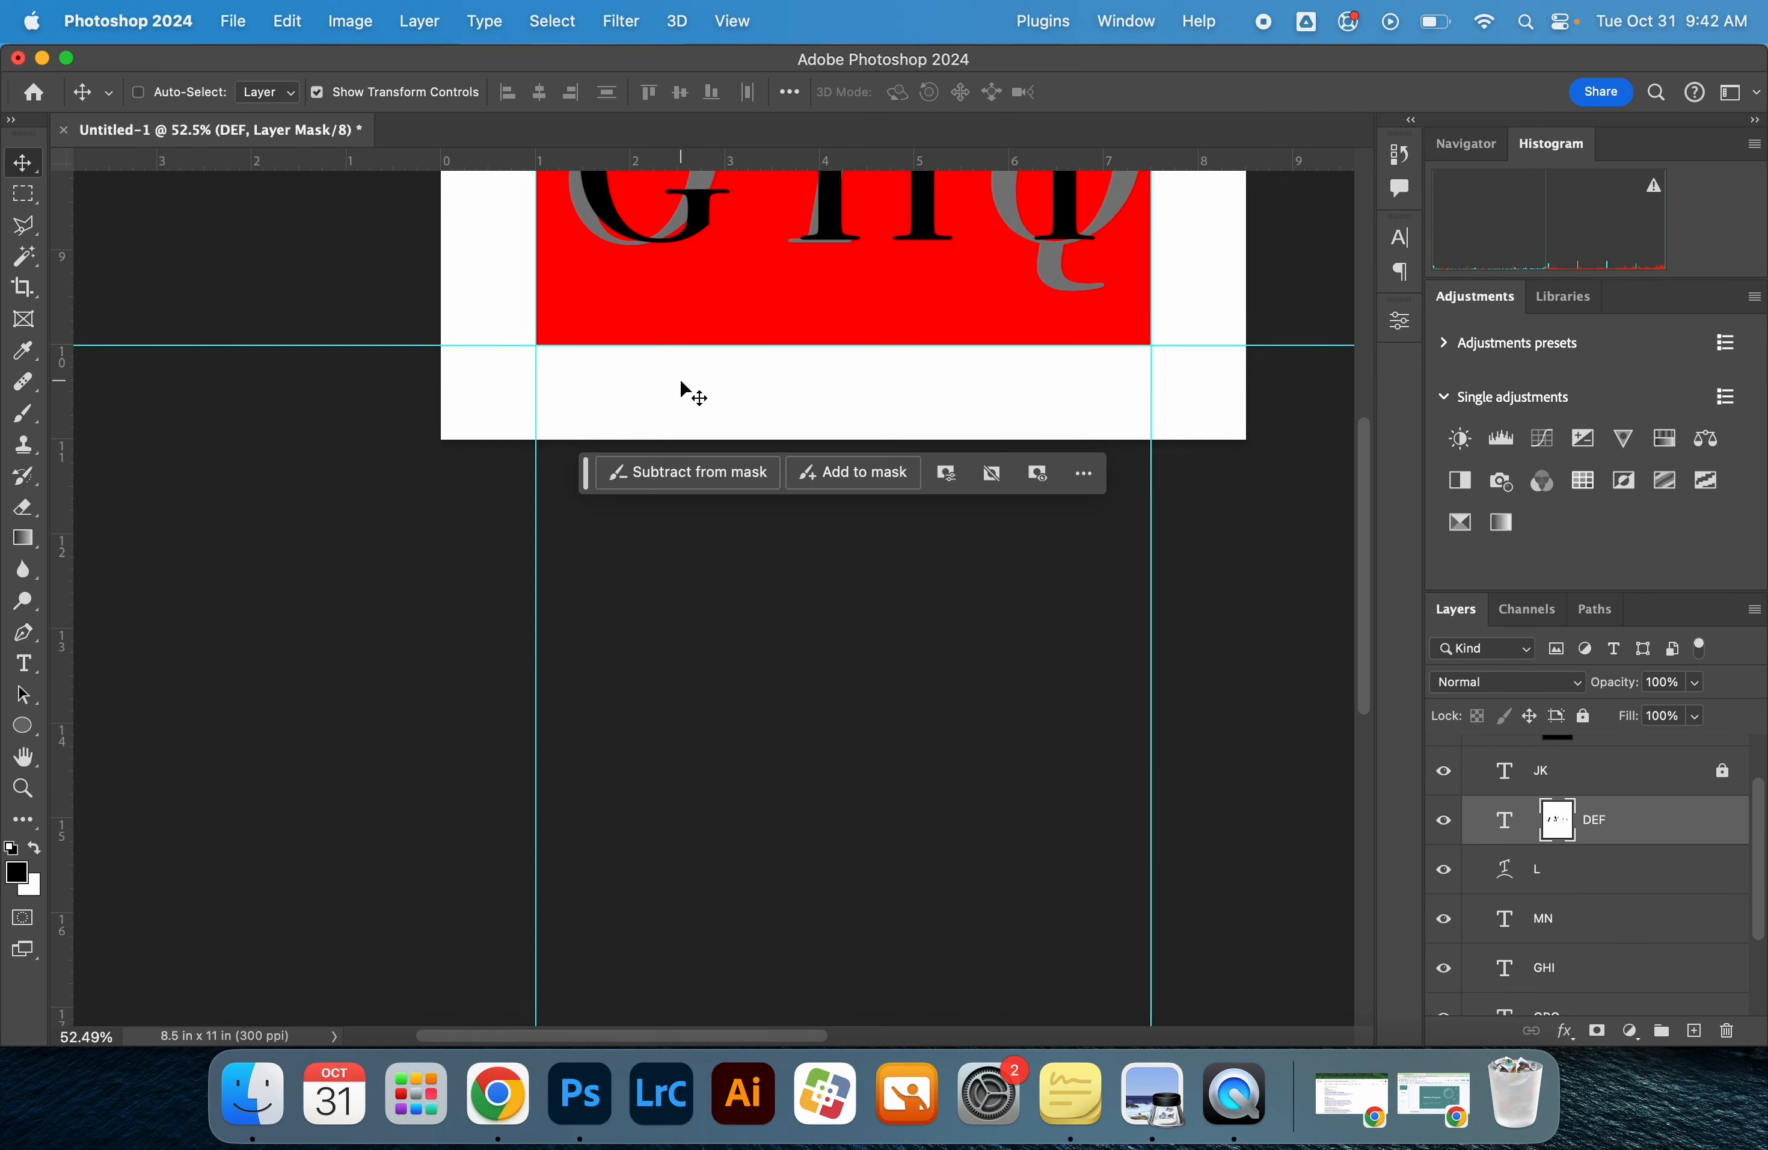
key("z")
left_click(683, 382)
left_click(683, 380)
left_click(683, 380)
left_click_drag(674, 381, 662, 464)
left_click(738, 427, "alt")
key("v")
scroll(1668, 821, "up", 2)
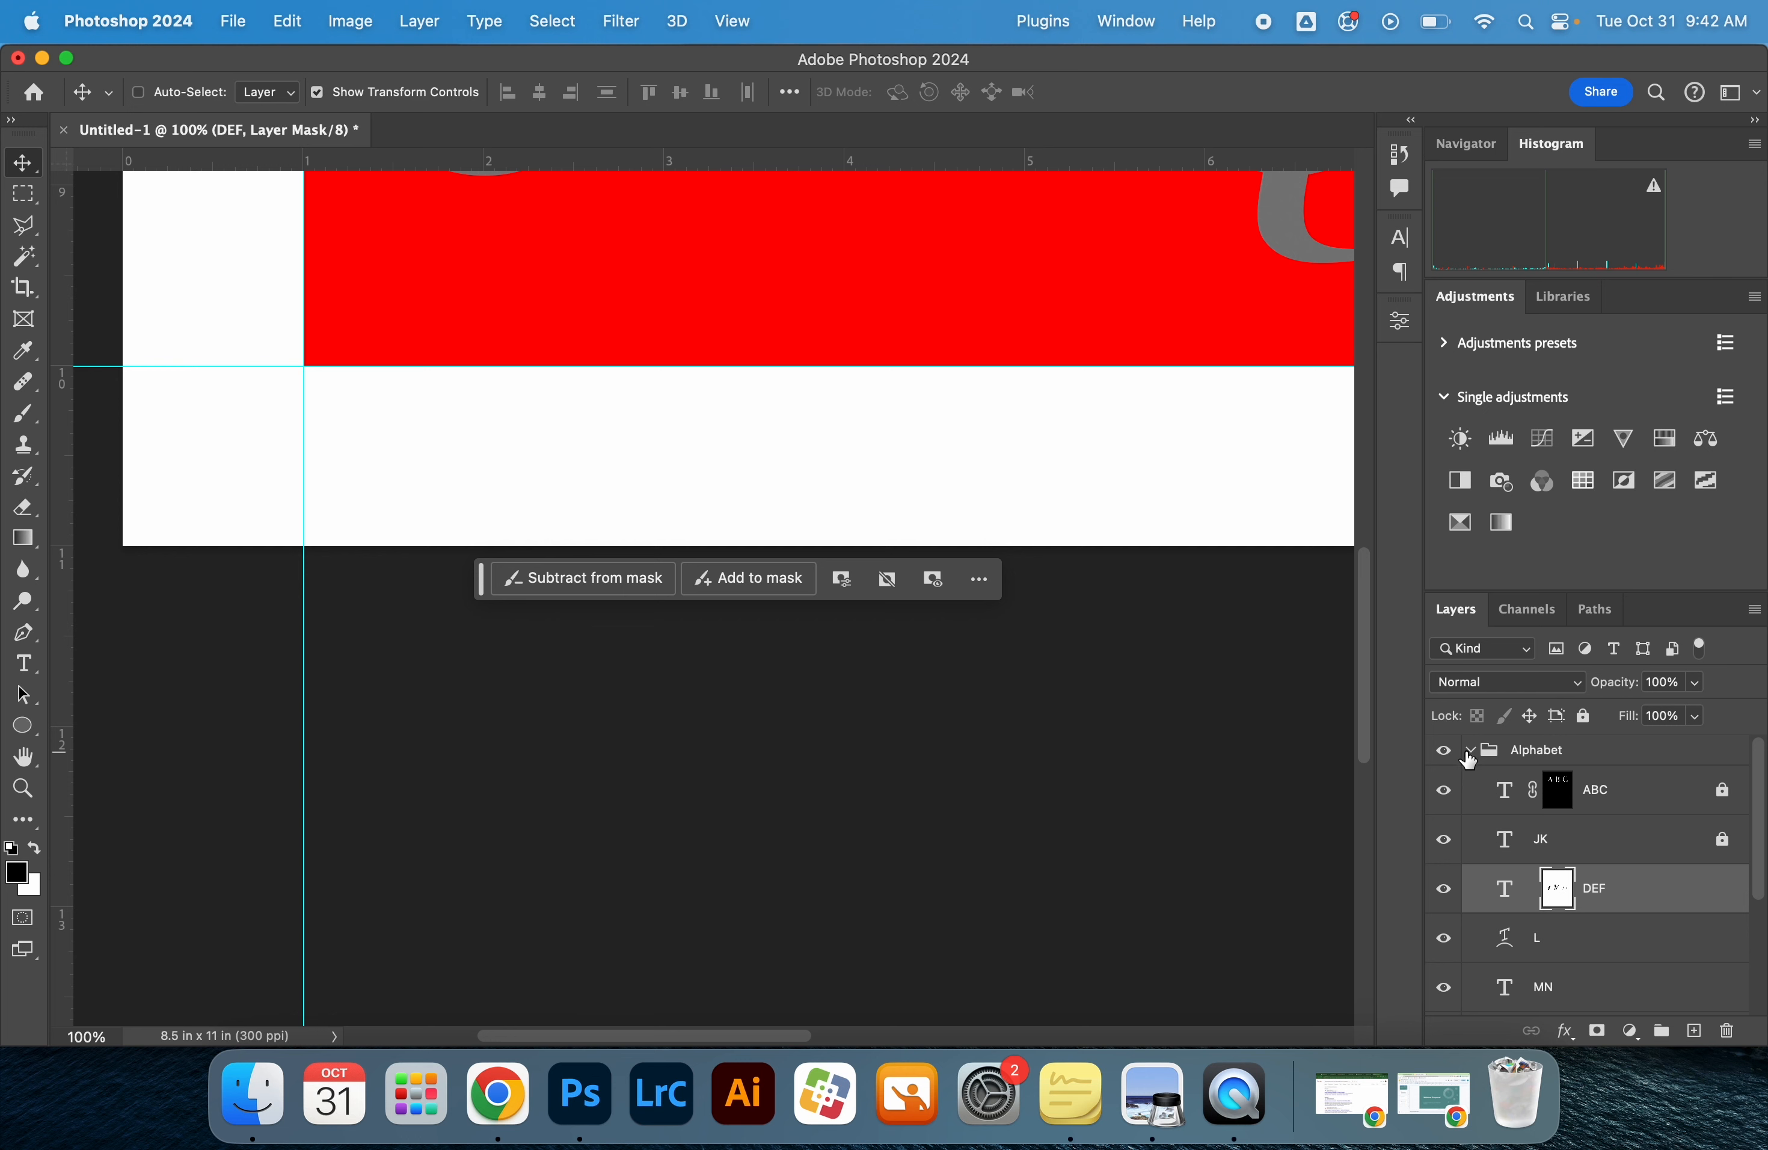
left_click(1470, 750)
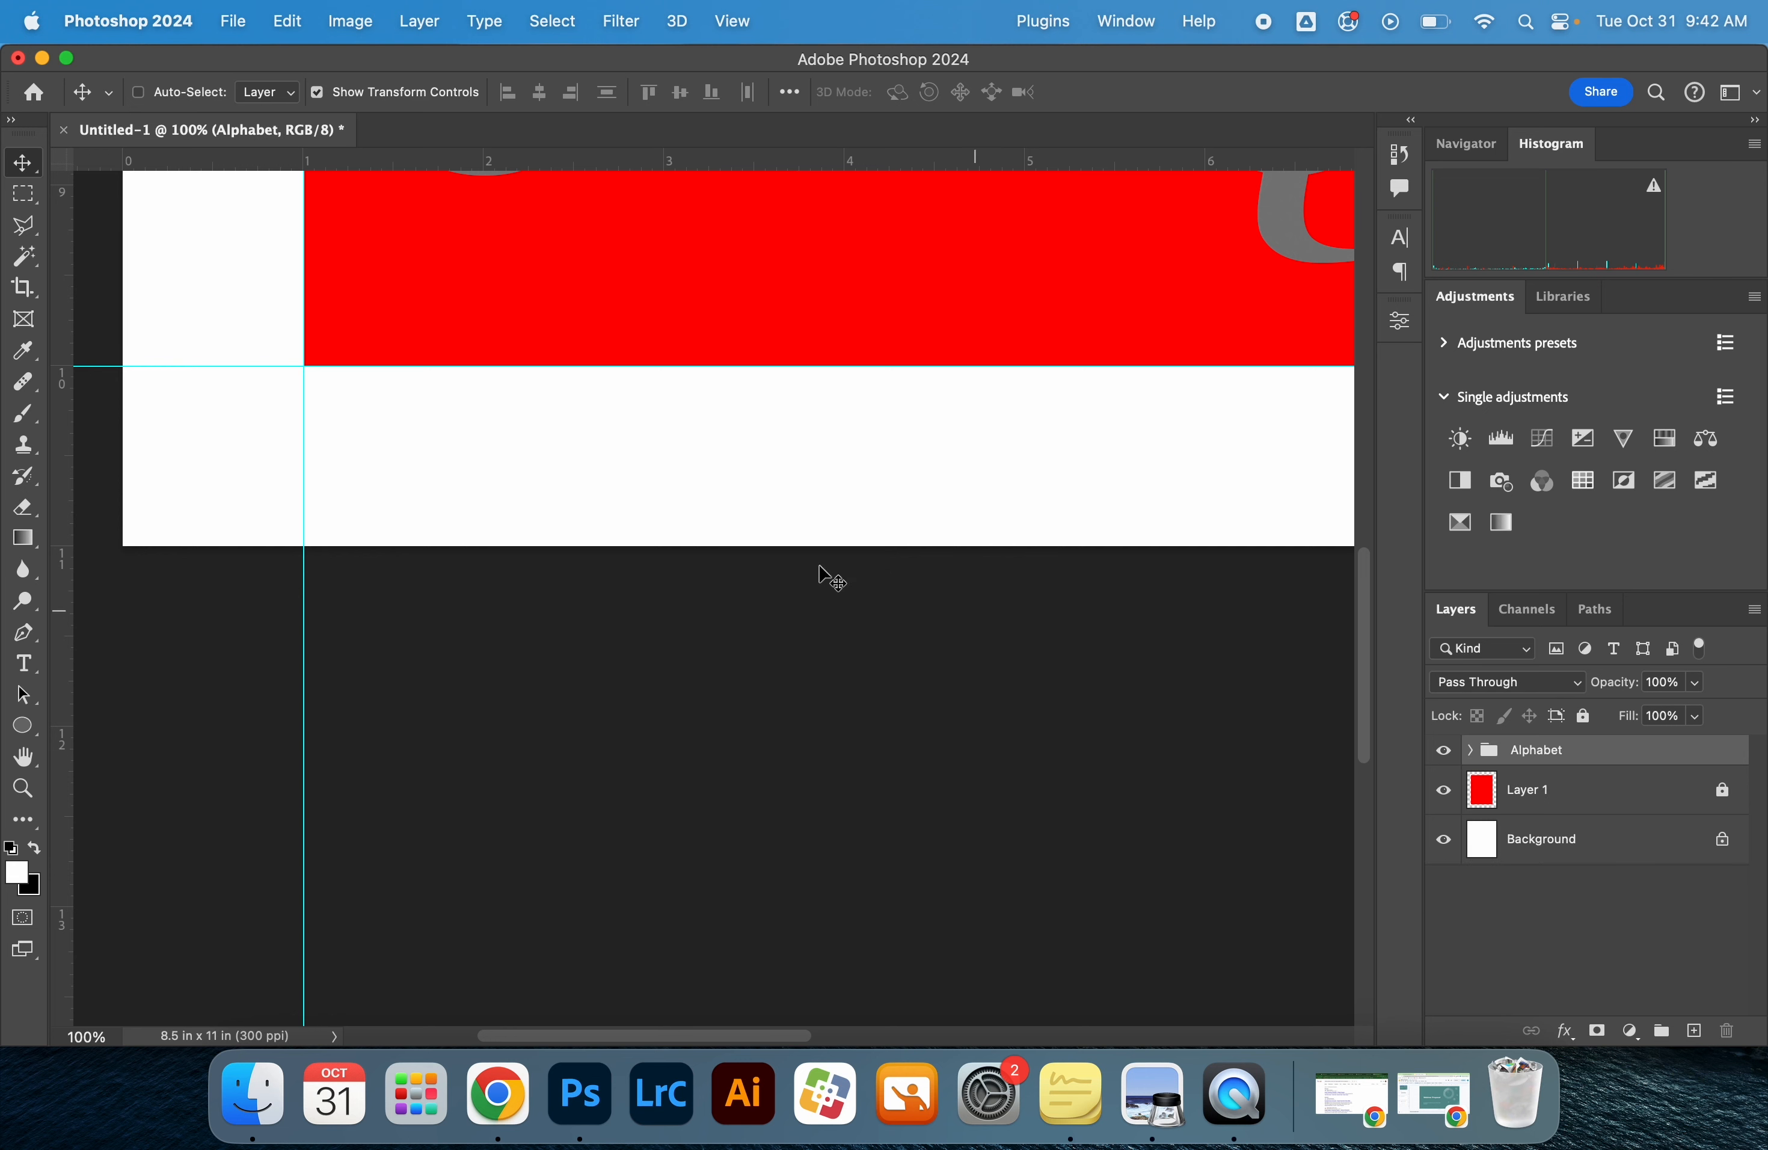
Create a text line with the person's name in the white margin below the red rectangle
key("t")
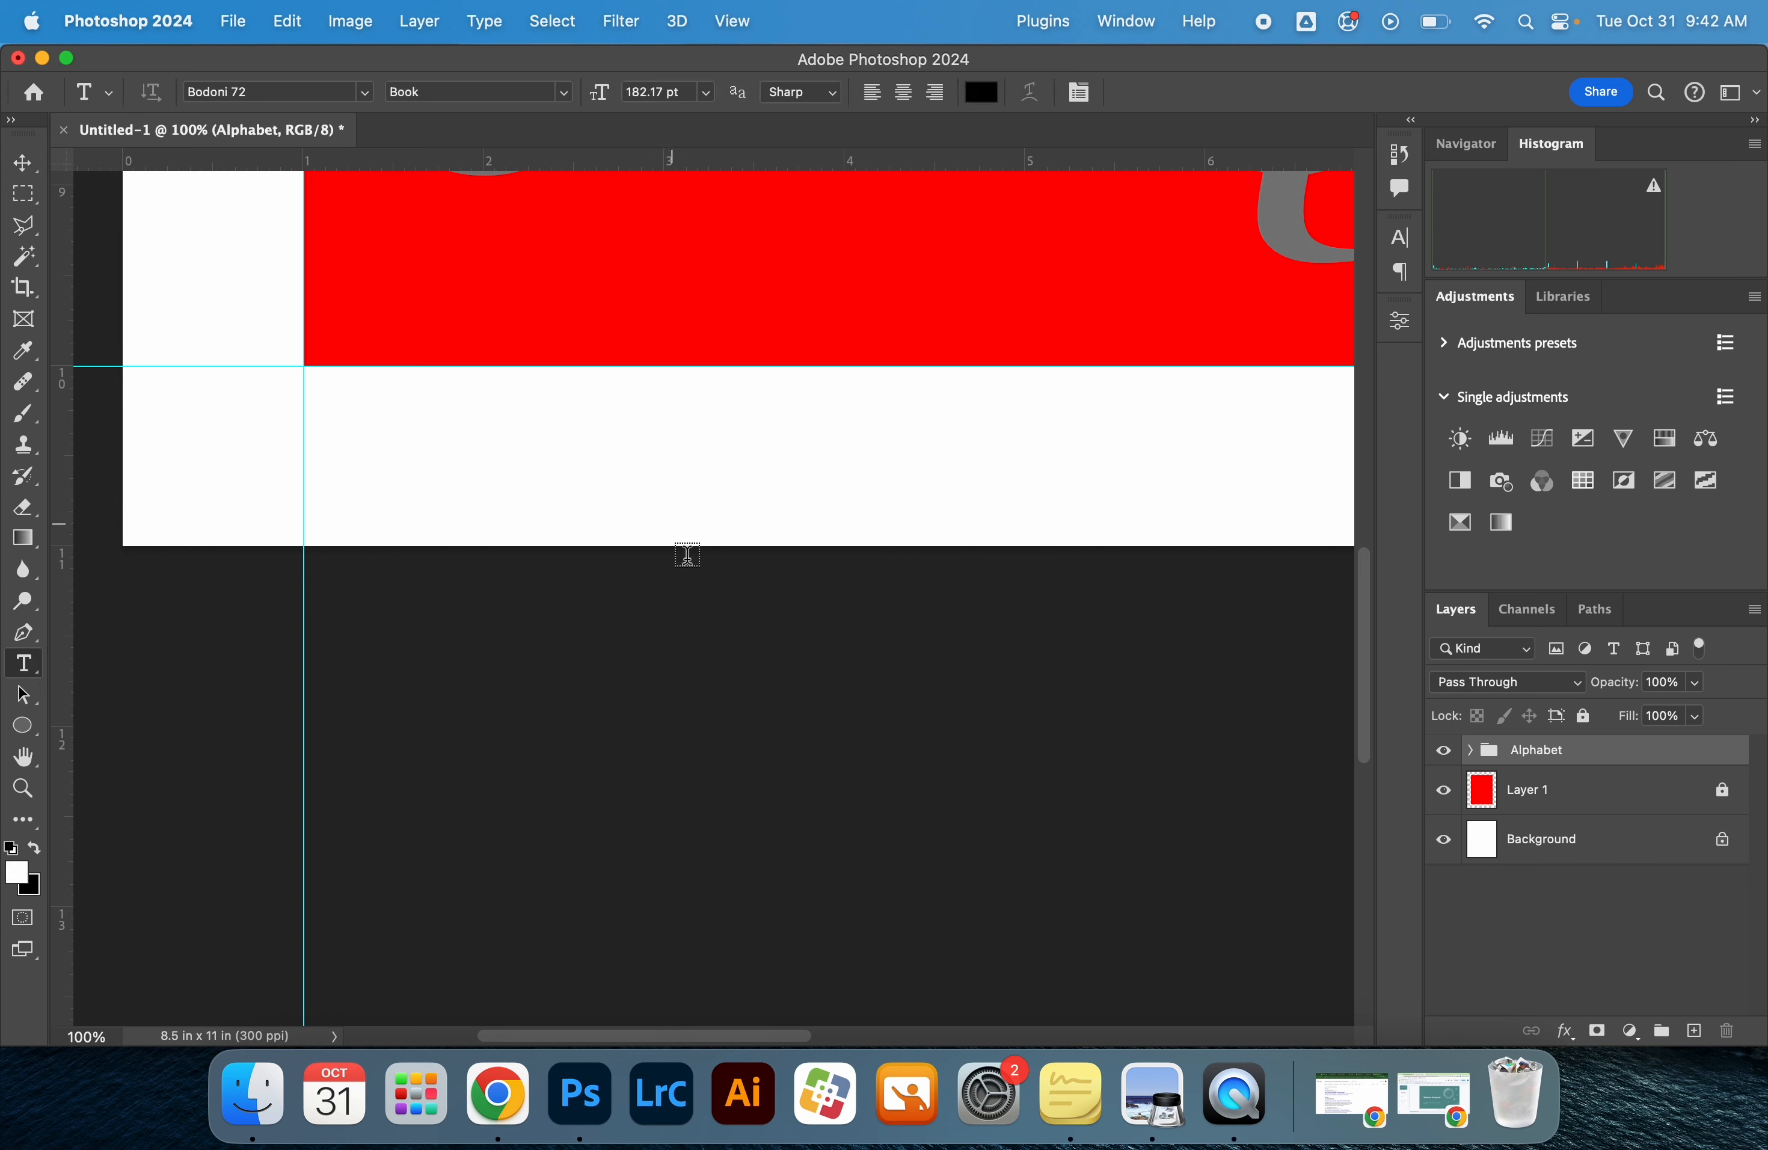
left_click(350, 448)
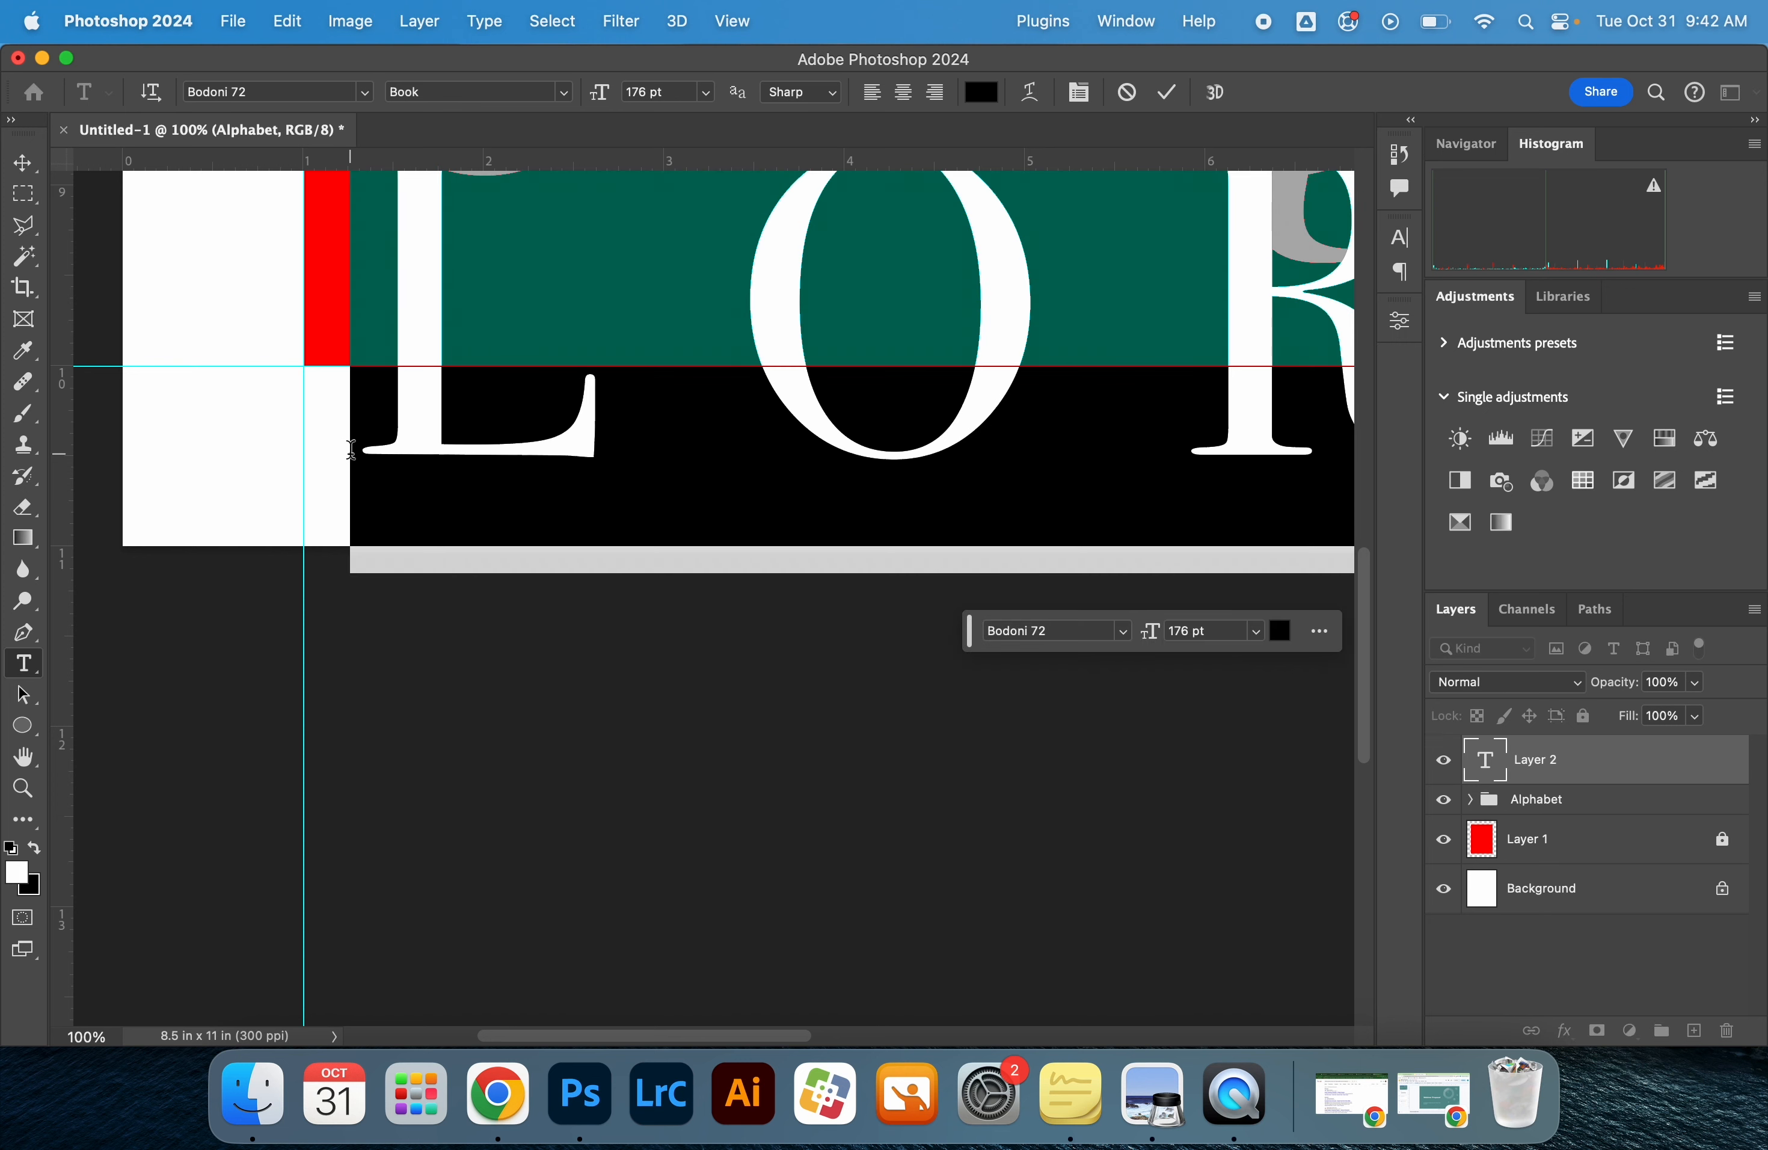
type("MR.")
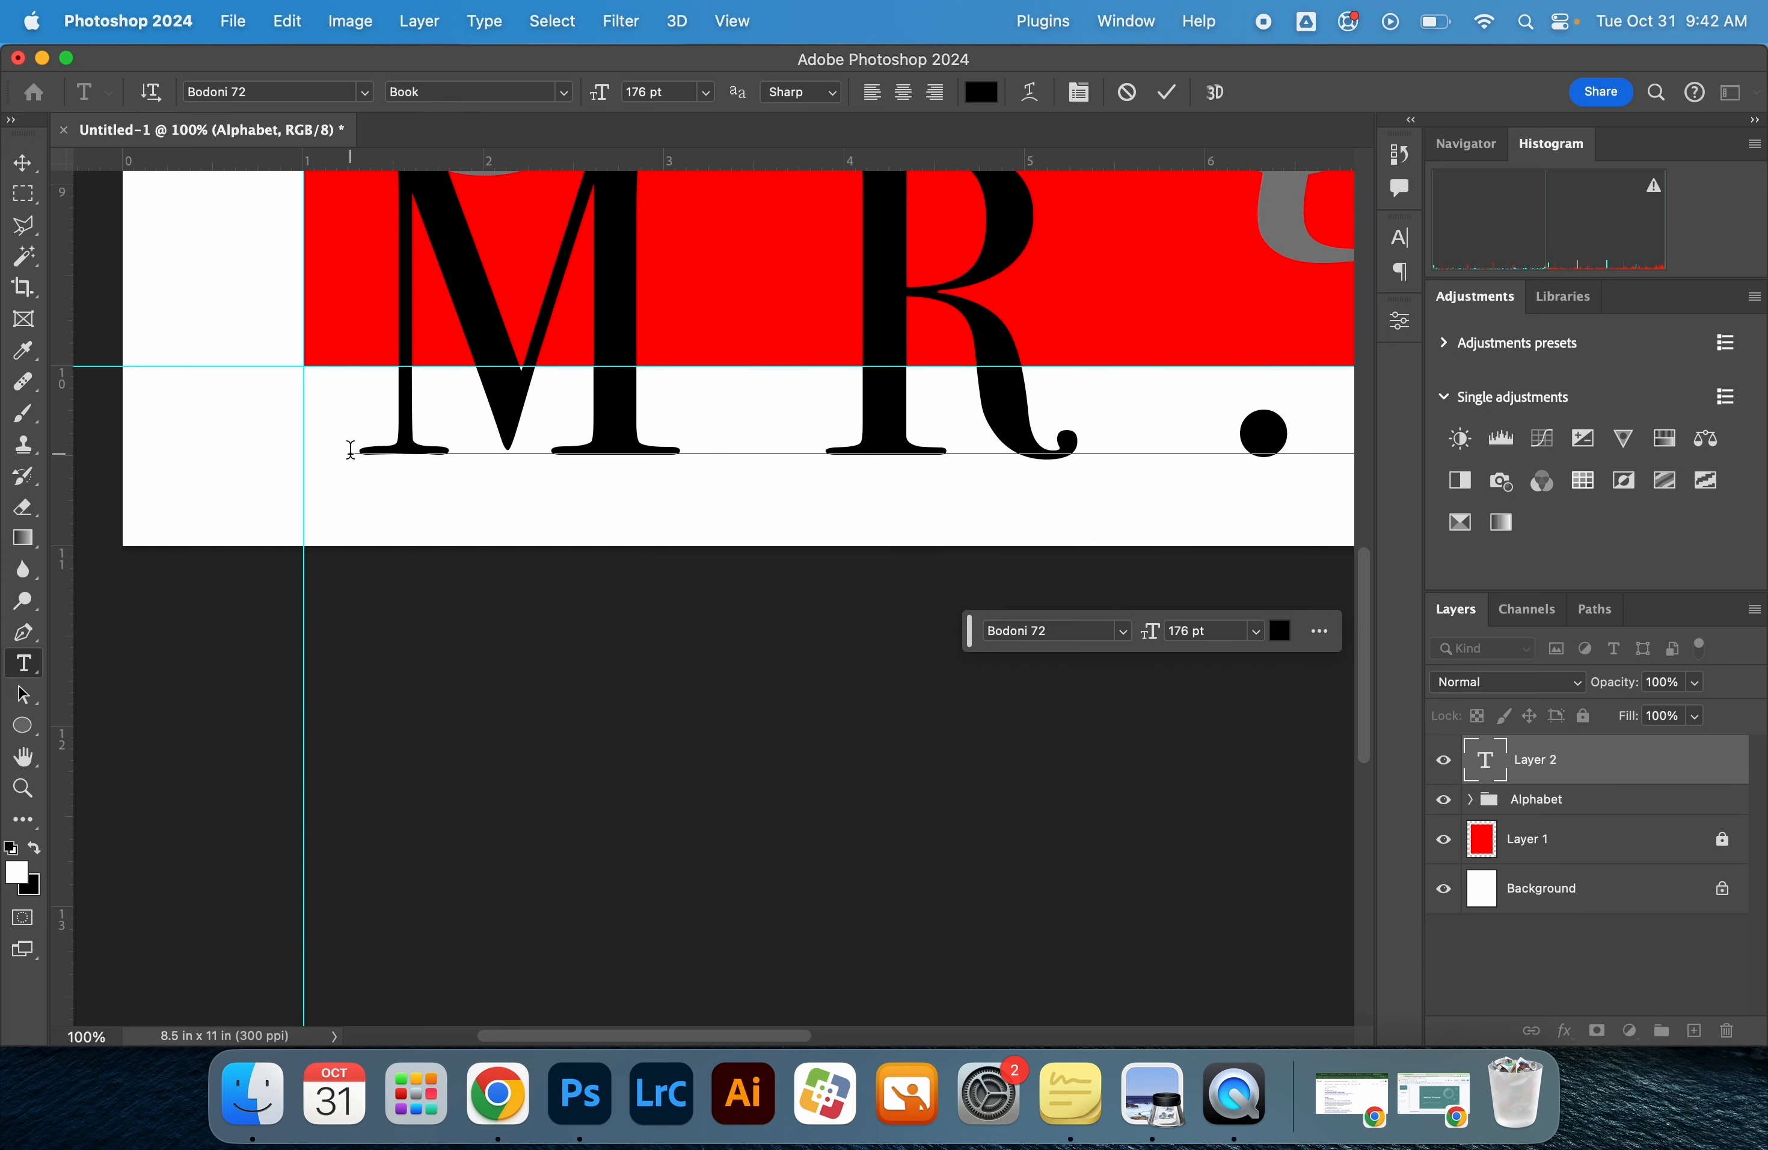
scroll(457, 455, "down", 5)
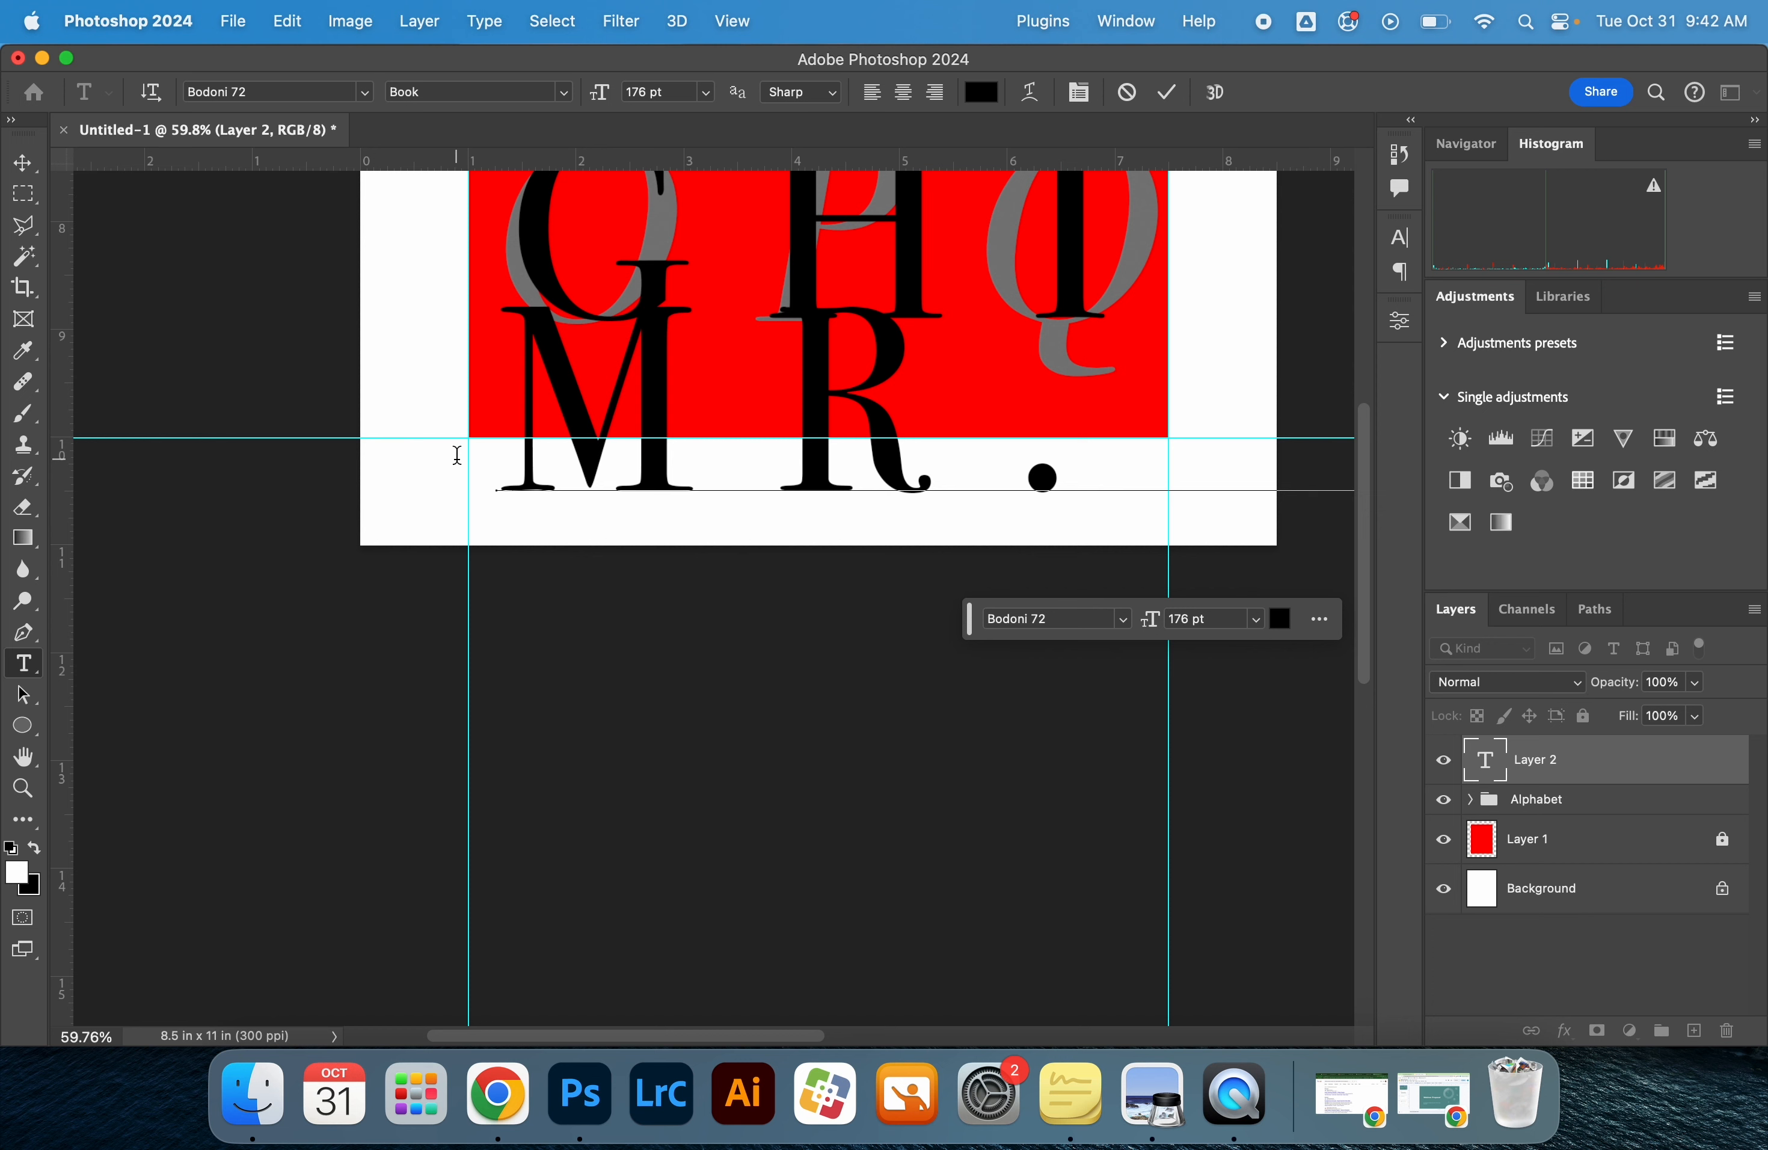
Set the name text to 14 pt and align its left edge with the left margin guide
key("super+a")
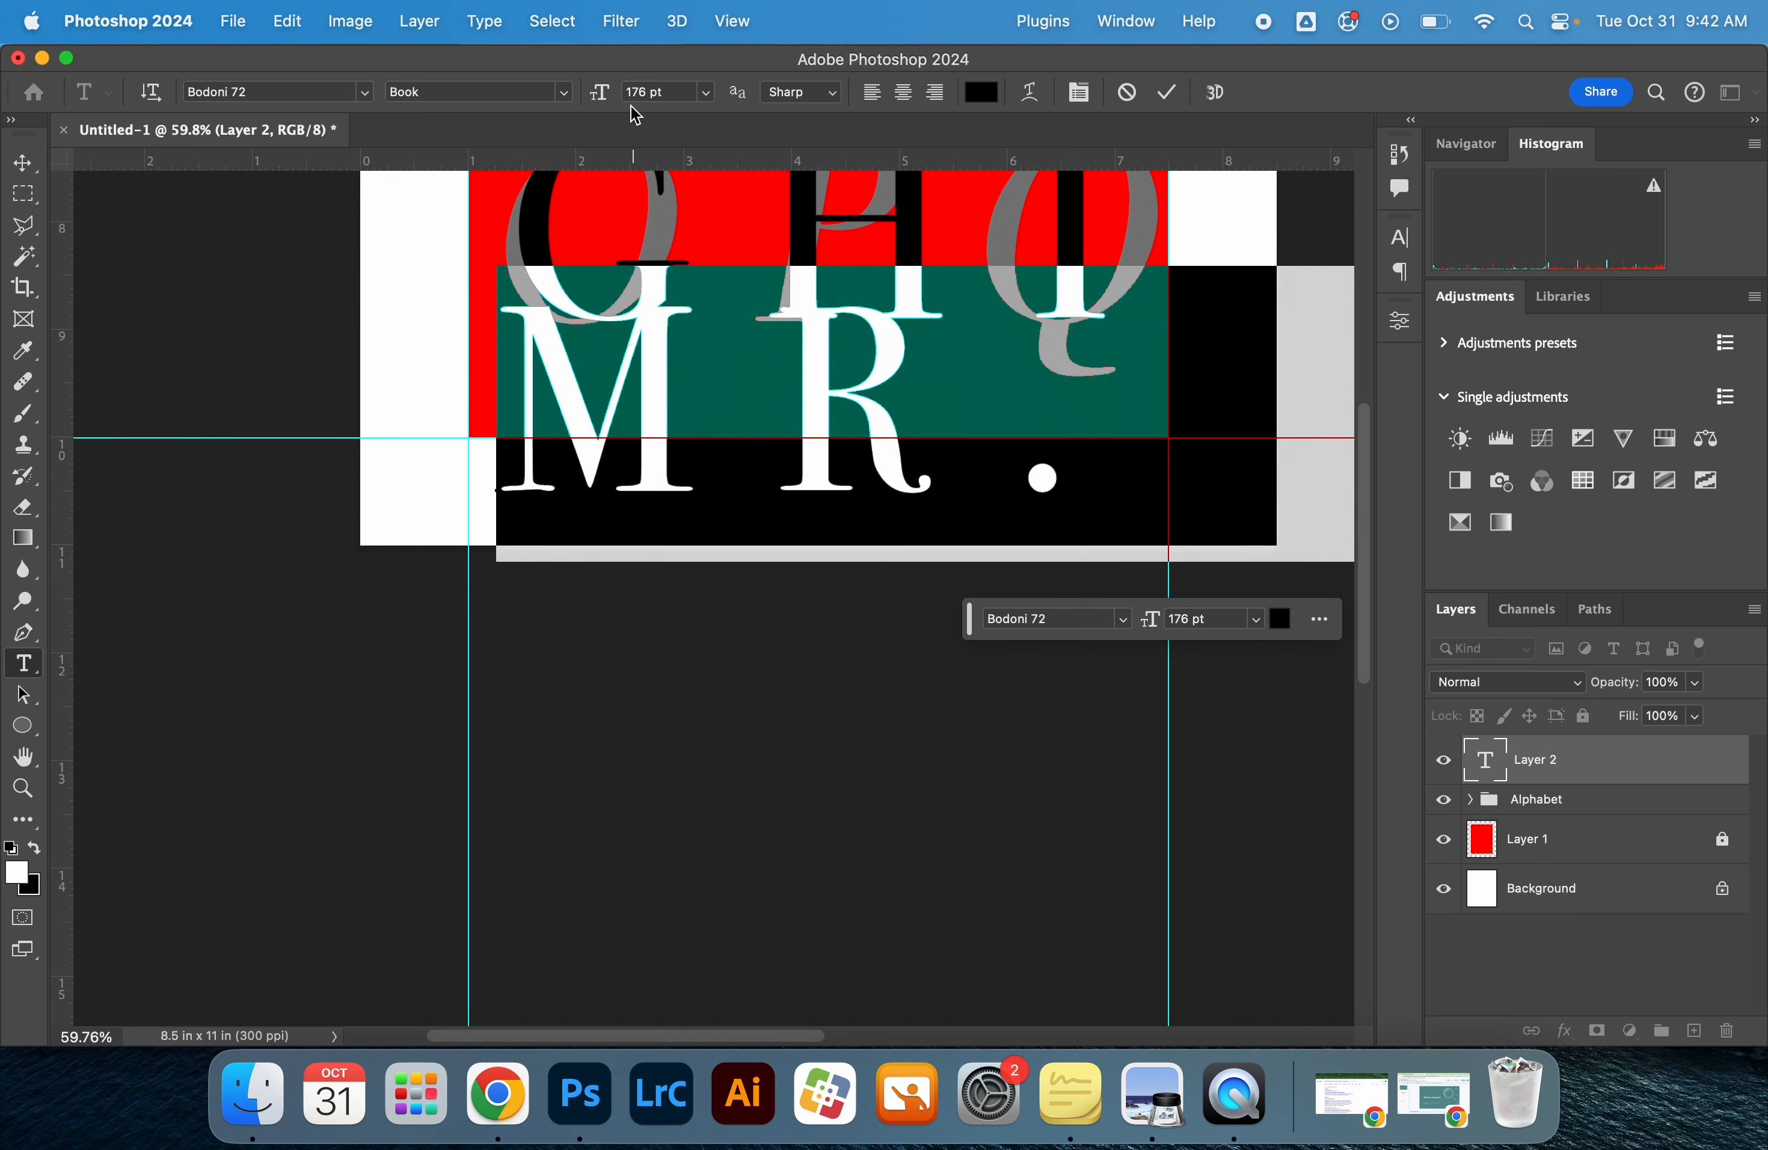
left_click_drag(612, 96, 412, 130)
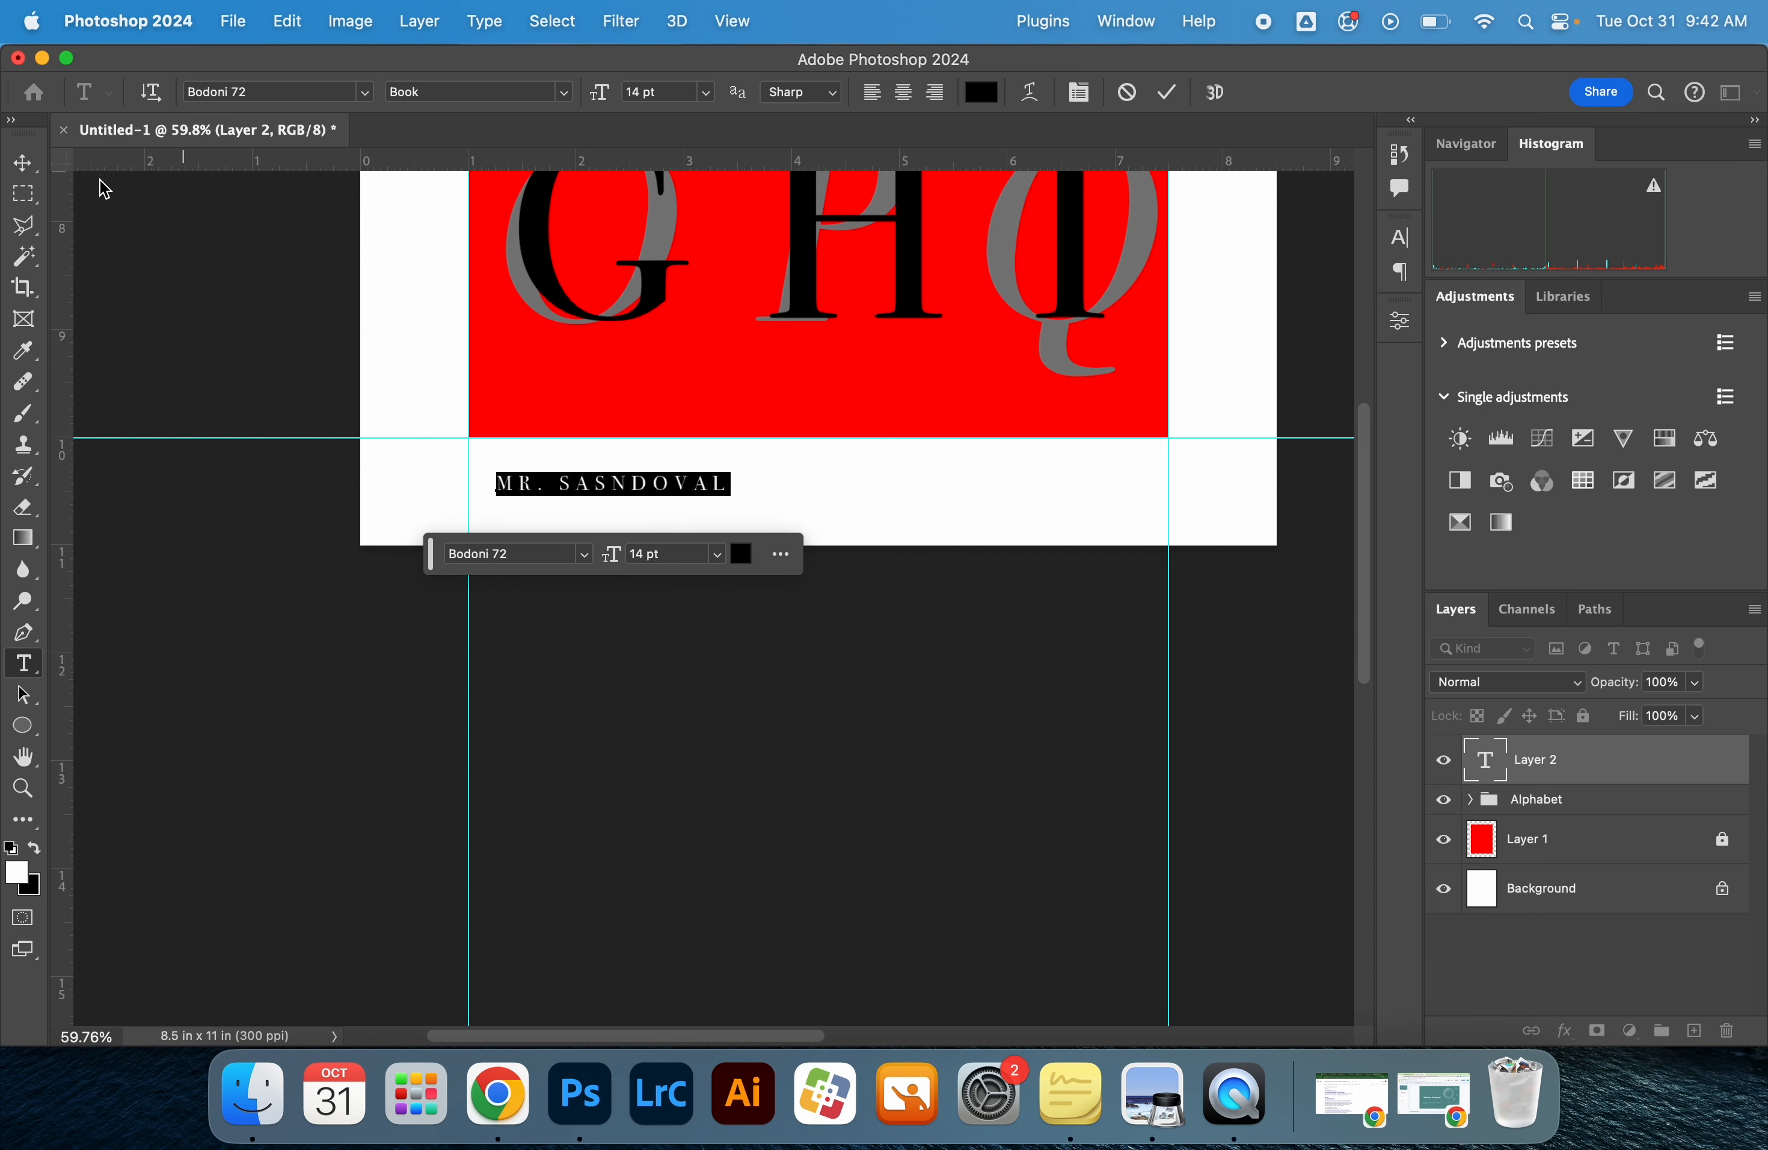
left_click(23, 165)
scroll(711, 475, "up", 5)
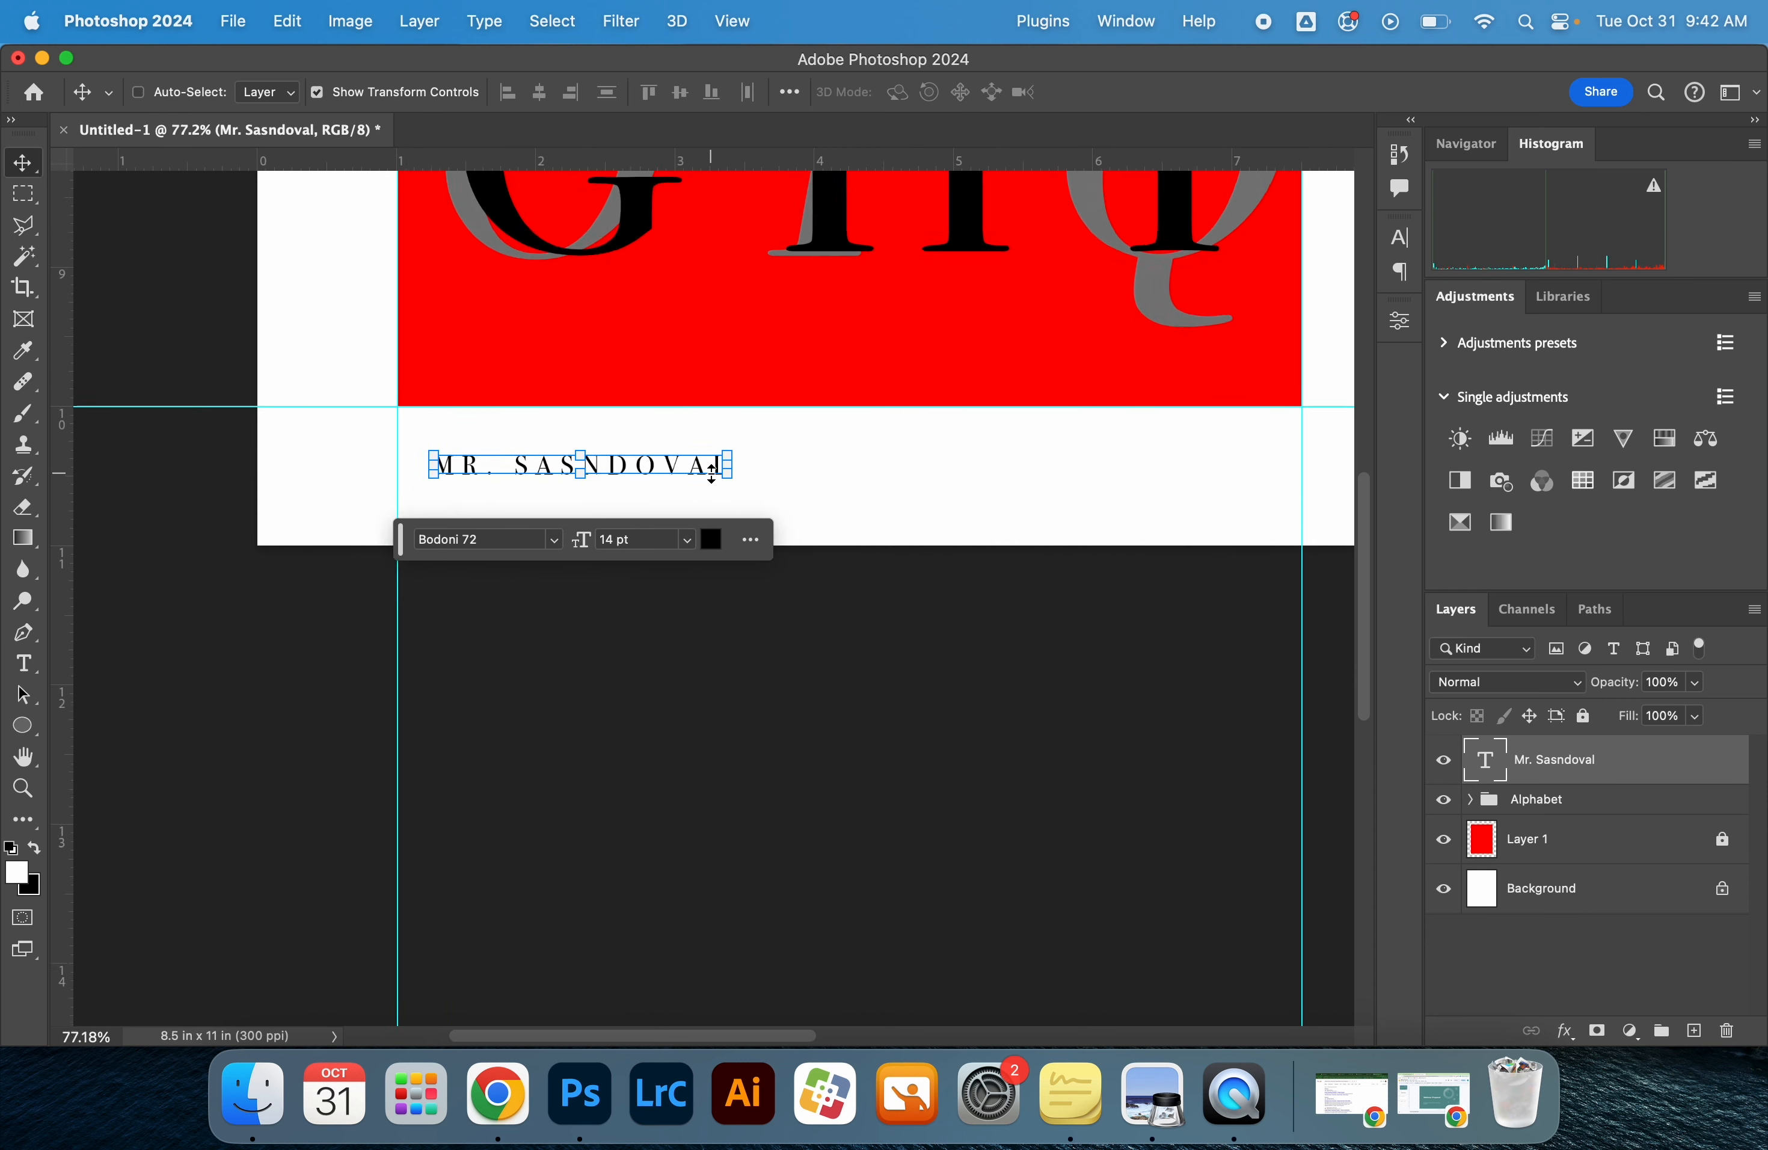
left_click_drag(594, 442, 563, 441)
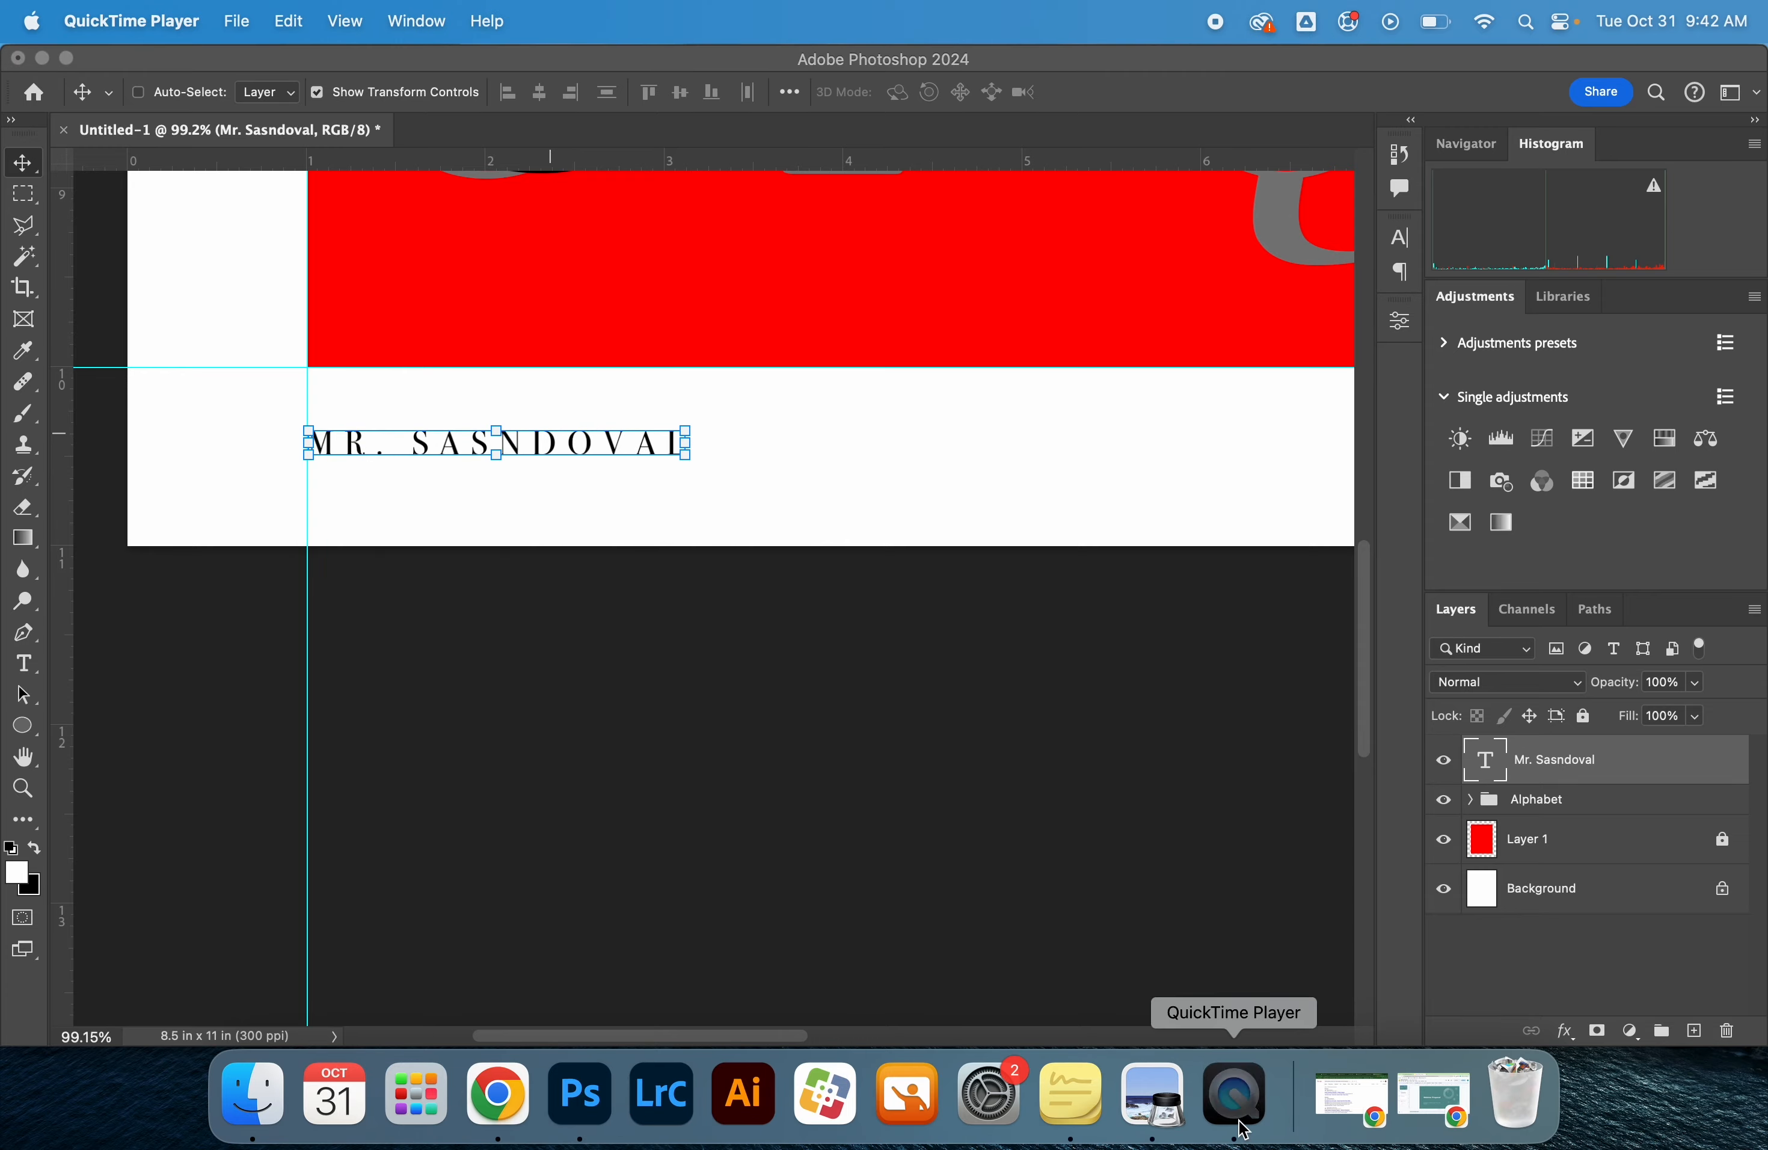
Switch to Preview and examine the small footer text at the bottom of the reference poster image
left_click(1153, 1096)
scroll(844, 957, "up", 5)
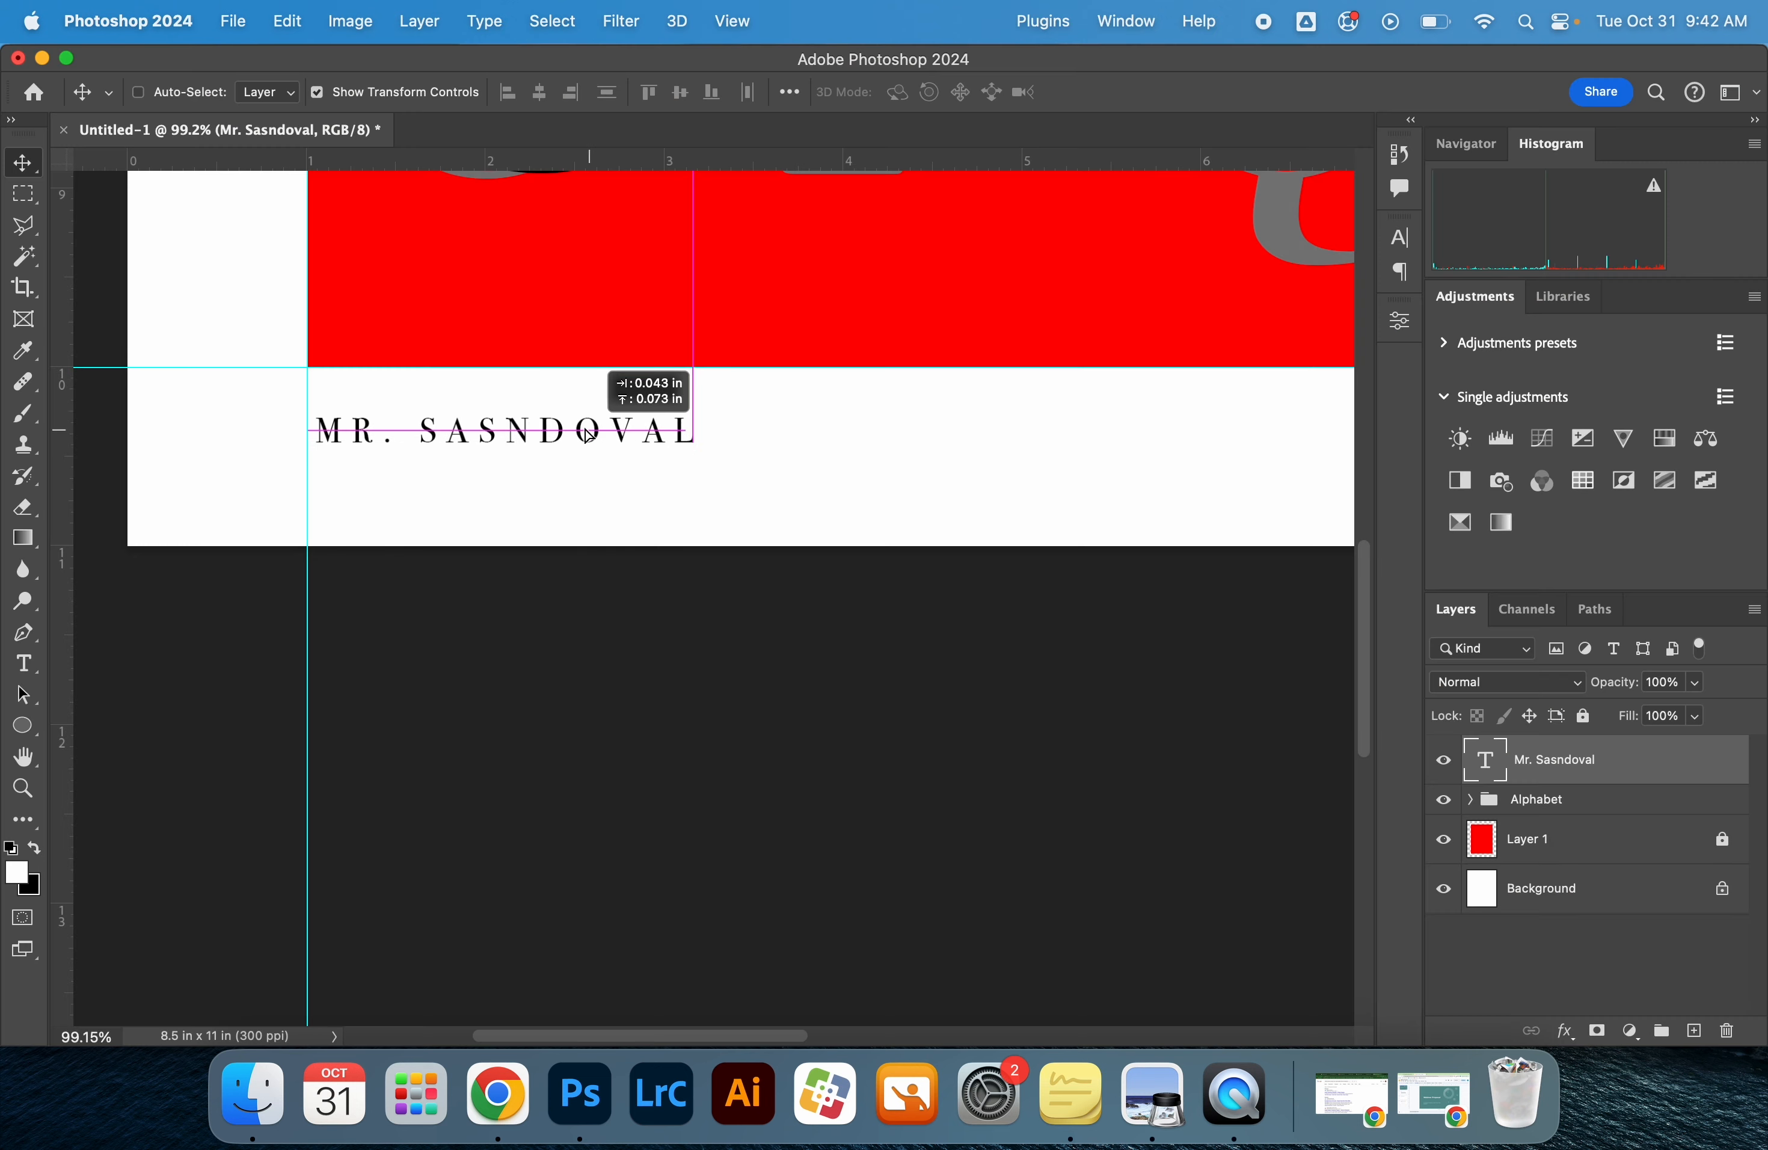
Duplicate the name text directly below itself and change the copy's wording to "Graphic Design"
left_click_drag(590, 433, 580, 495)
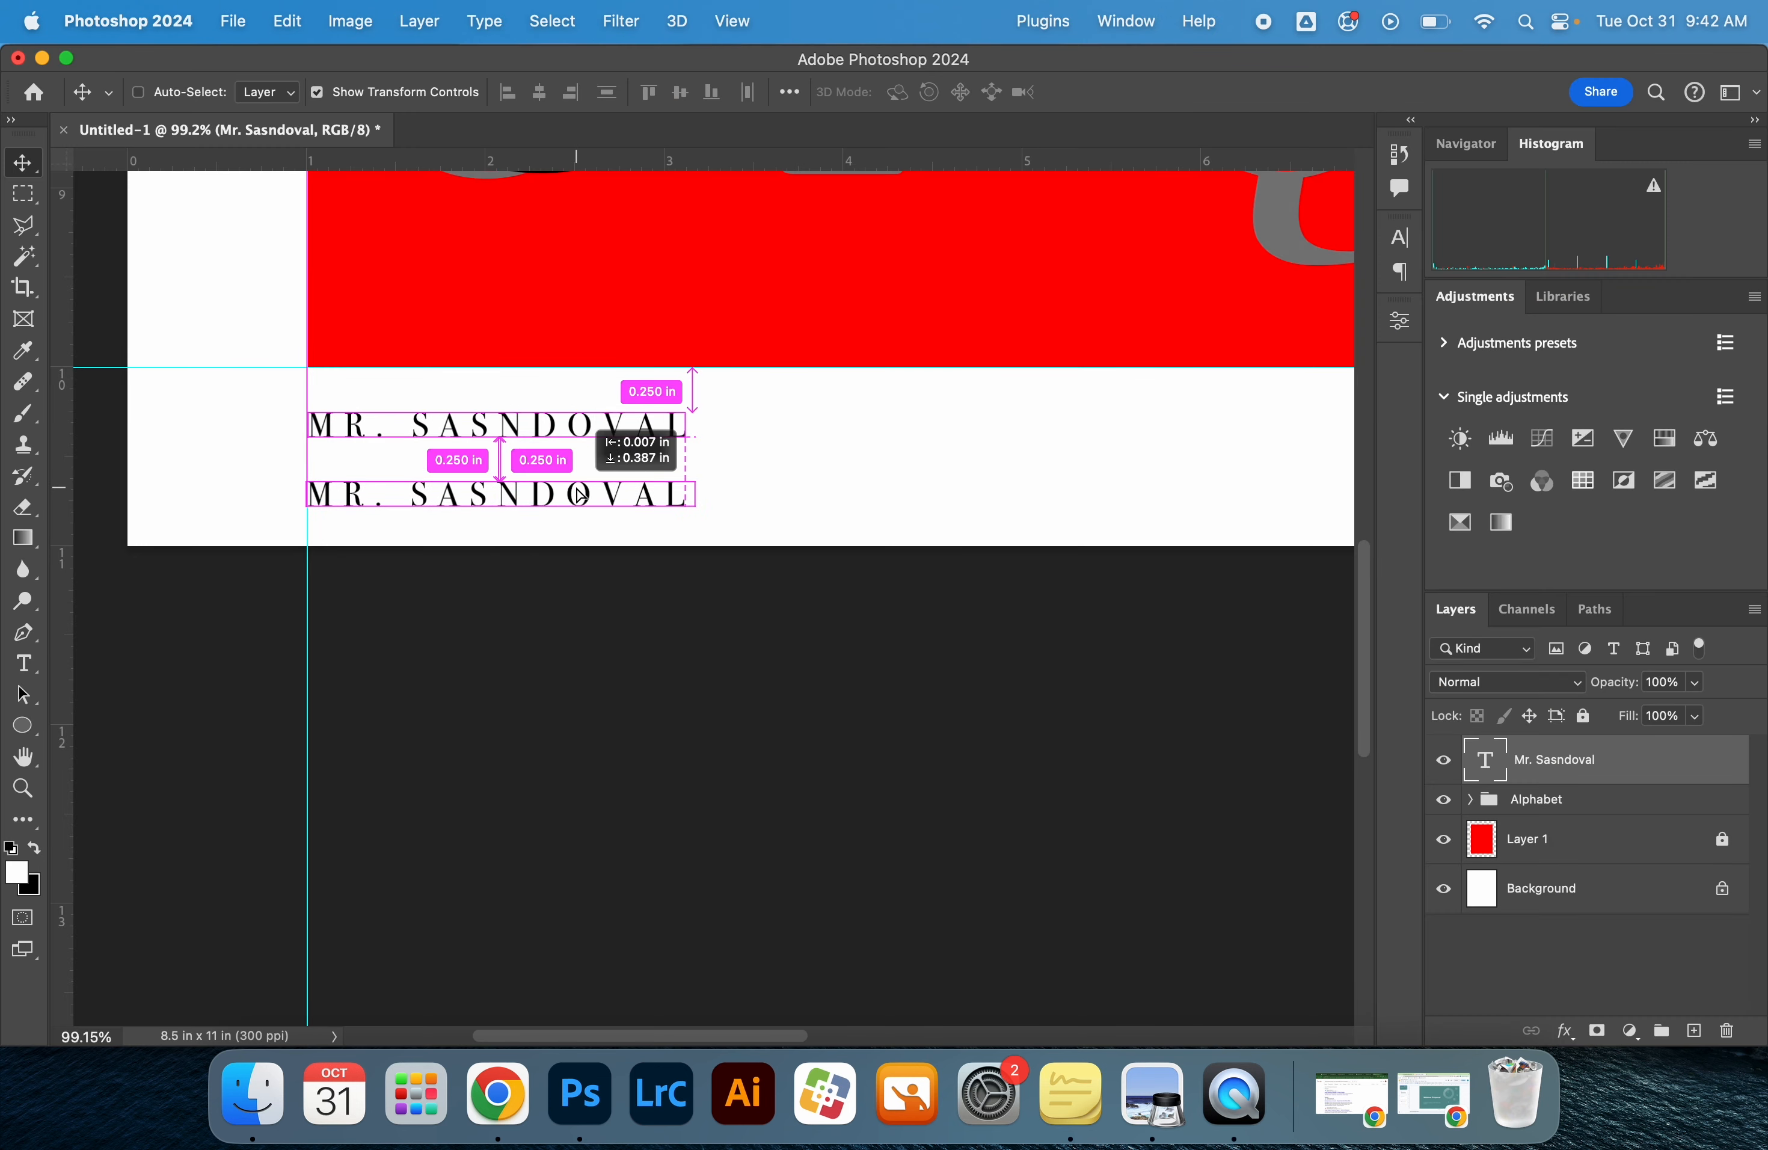
left_click_drag(581, 494, 582, 495)
double_click(582, 495)
type("GRAPHIC ")
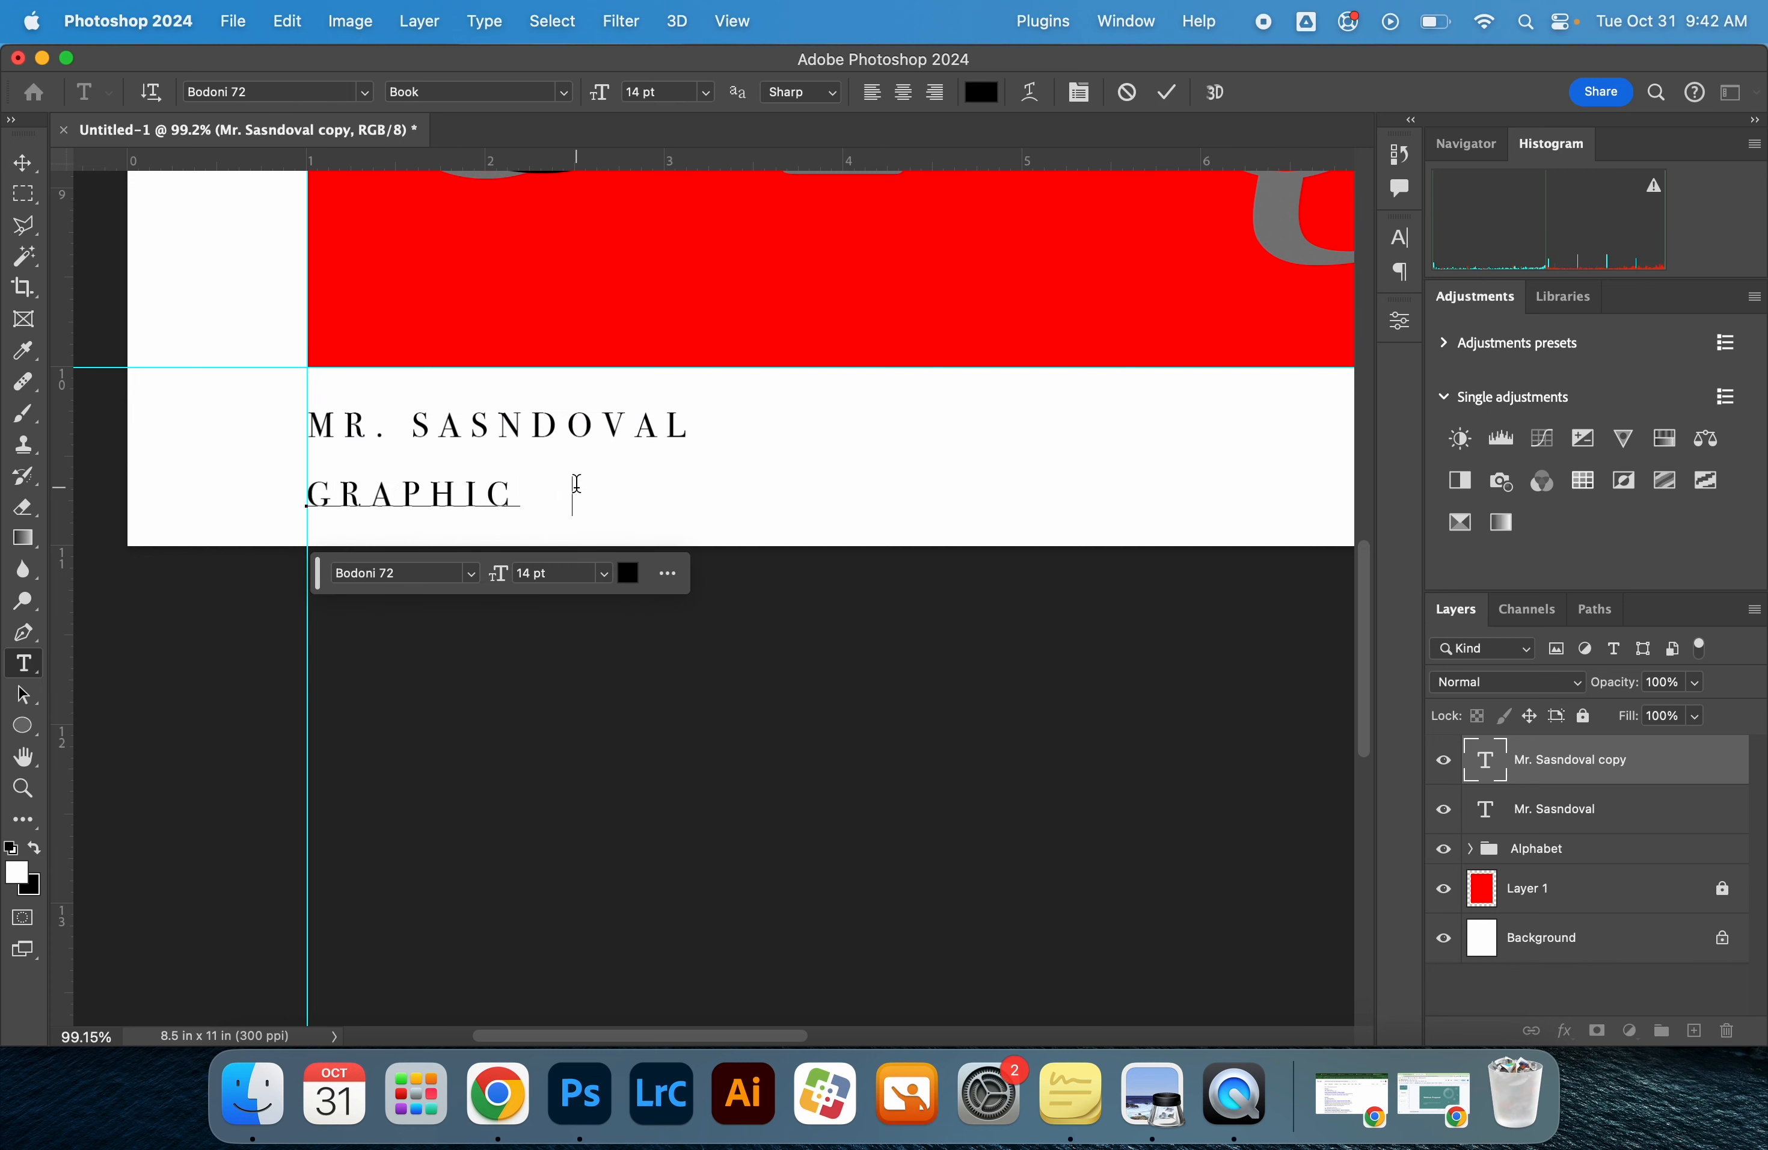
type("DESIGN")
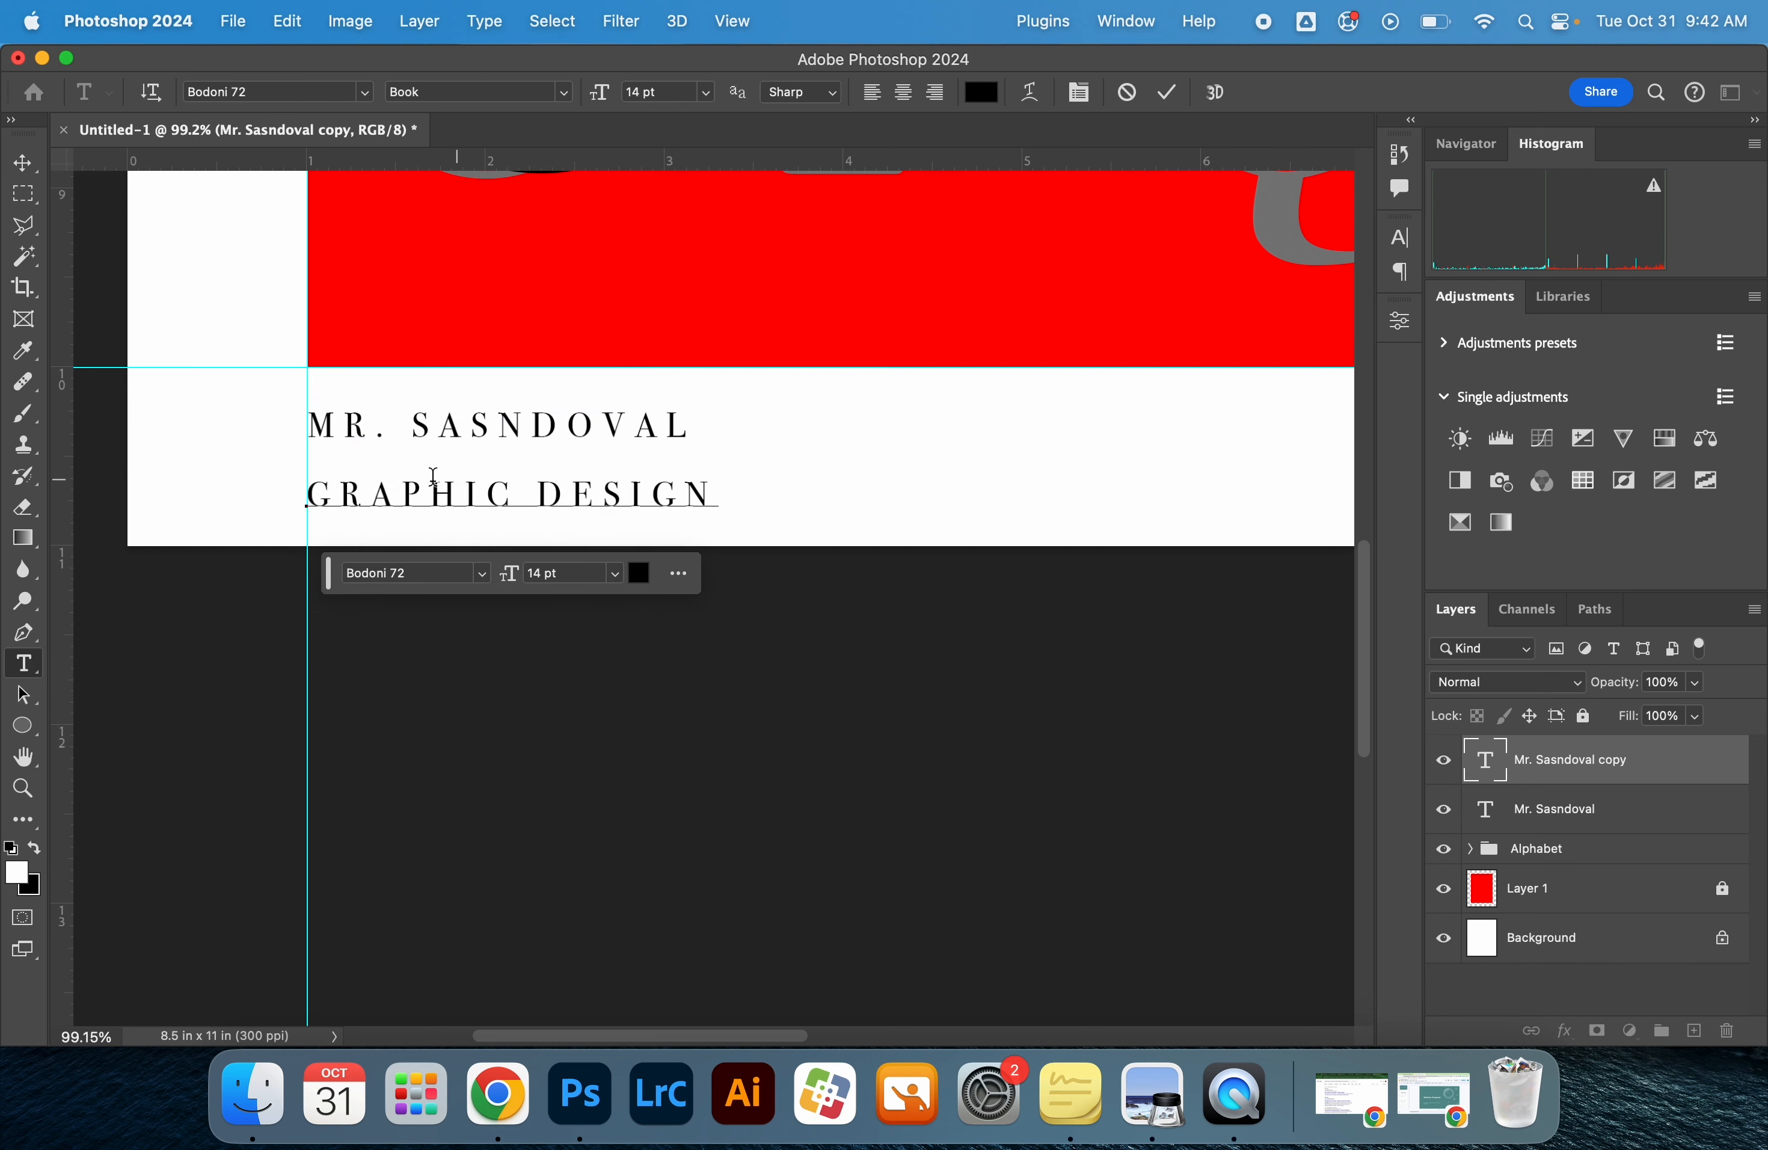
left_click(469, 706)
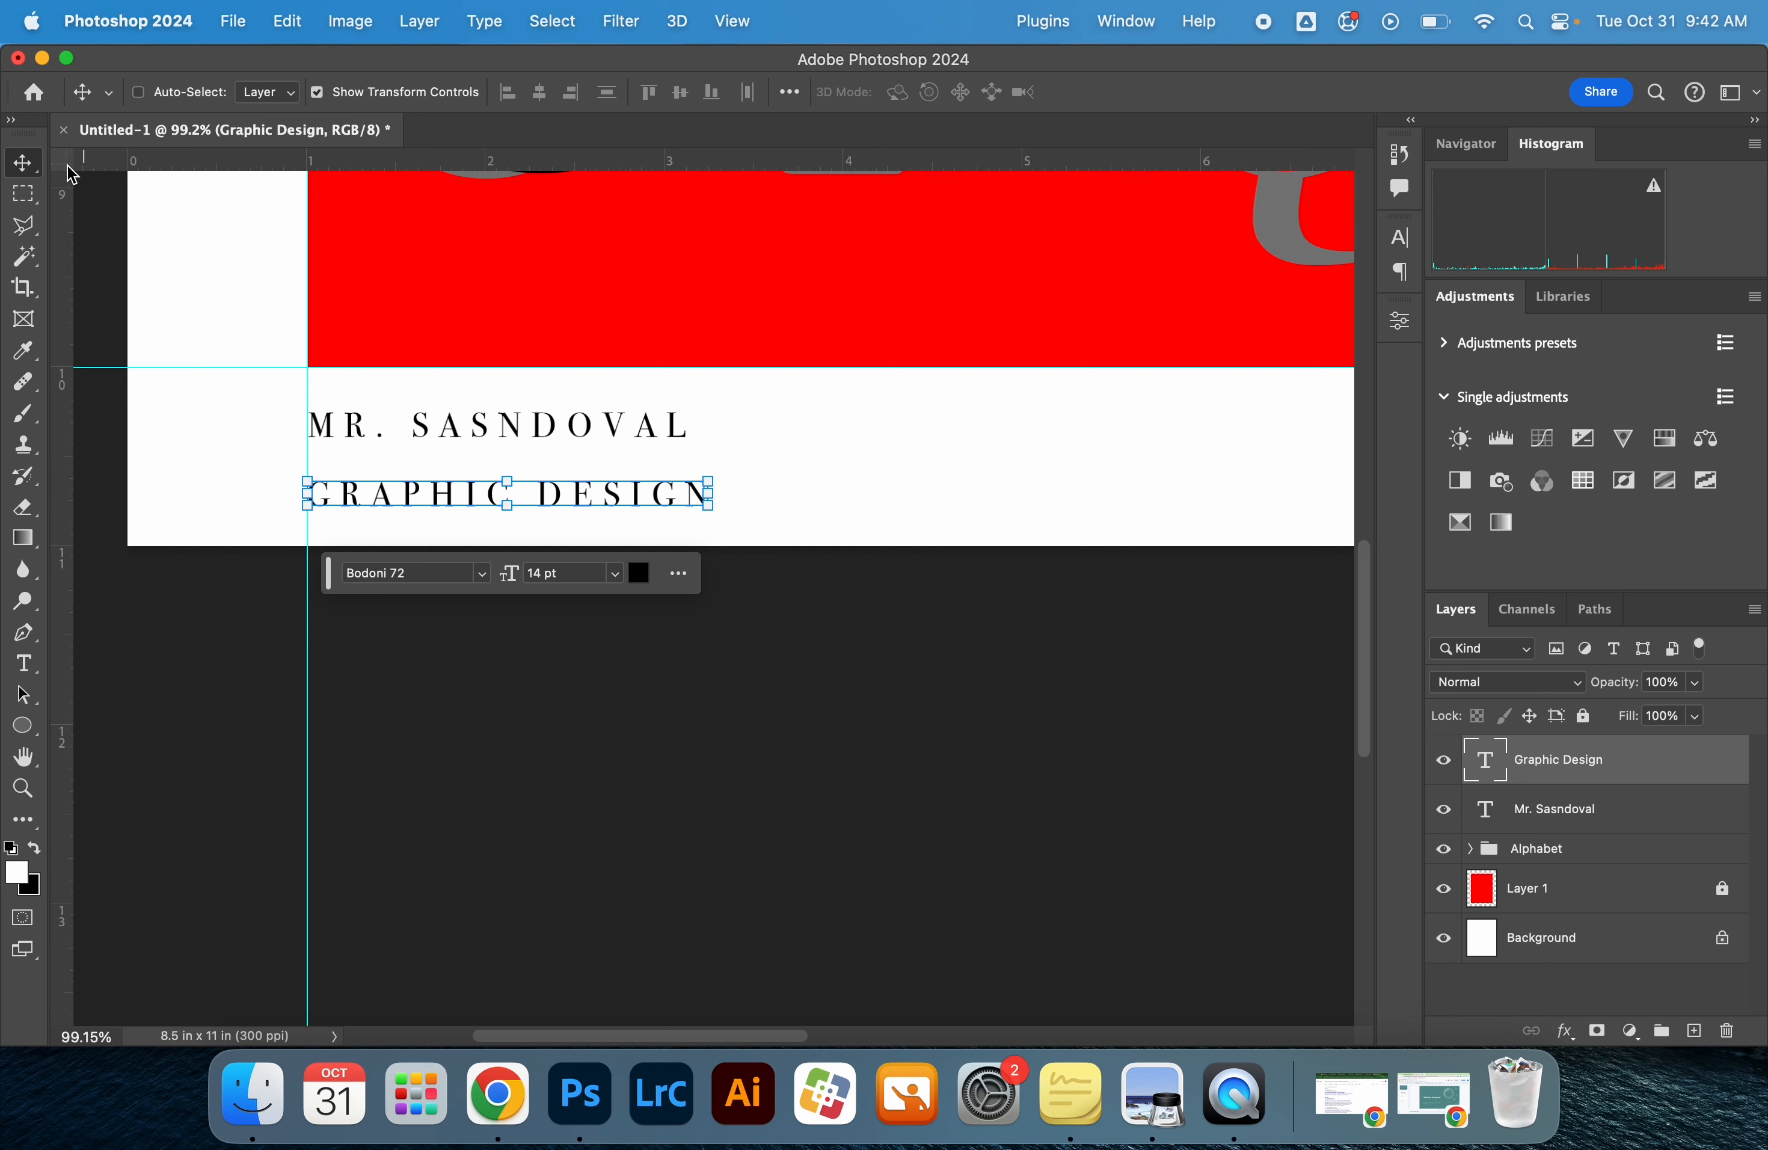
Move the "Graphic Design" line up closer to the name text and turn off its All Caps style
scroll(657, 750, "down", 3)
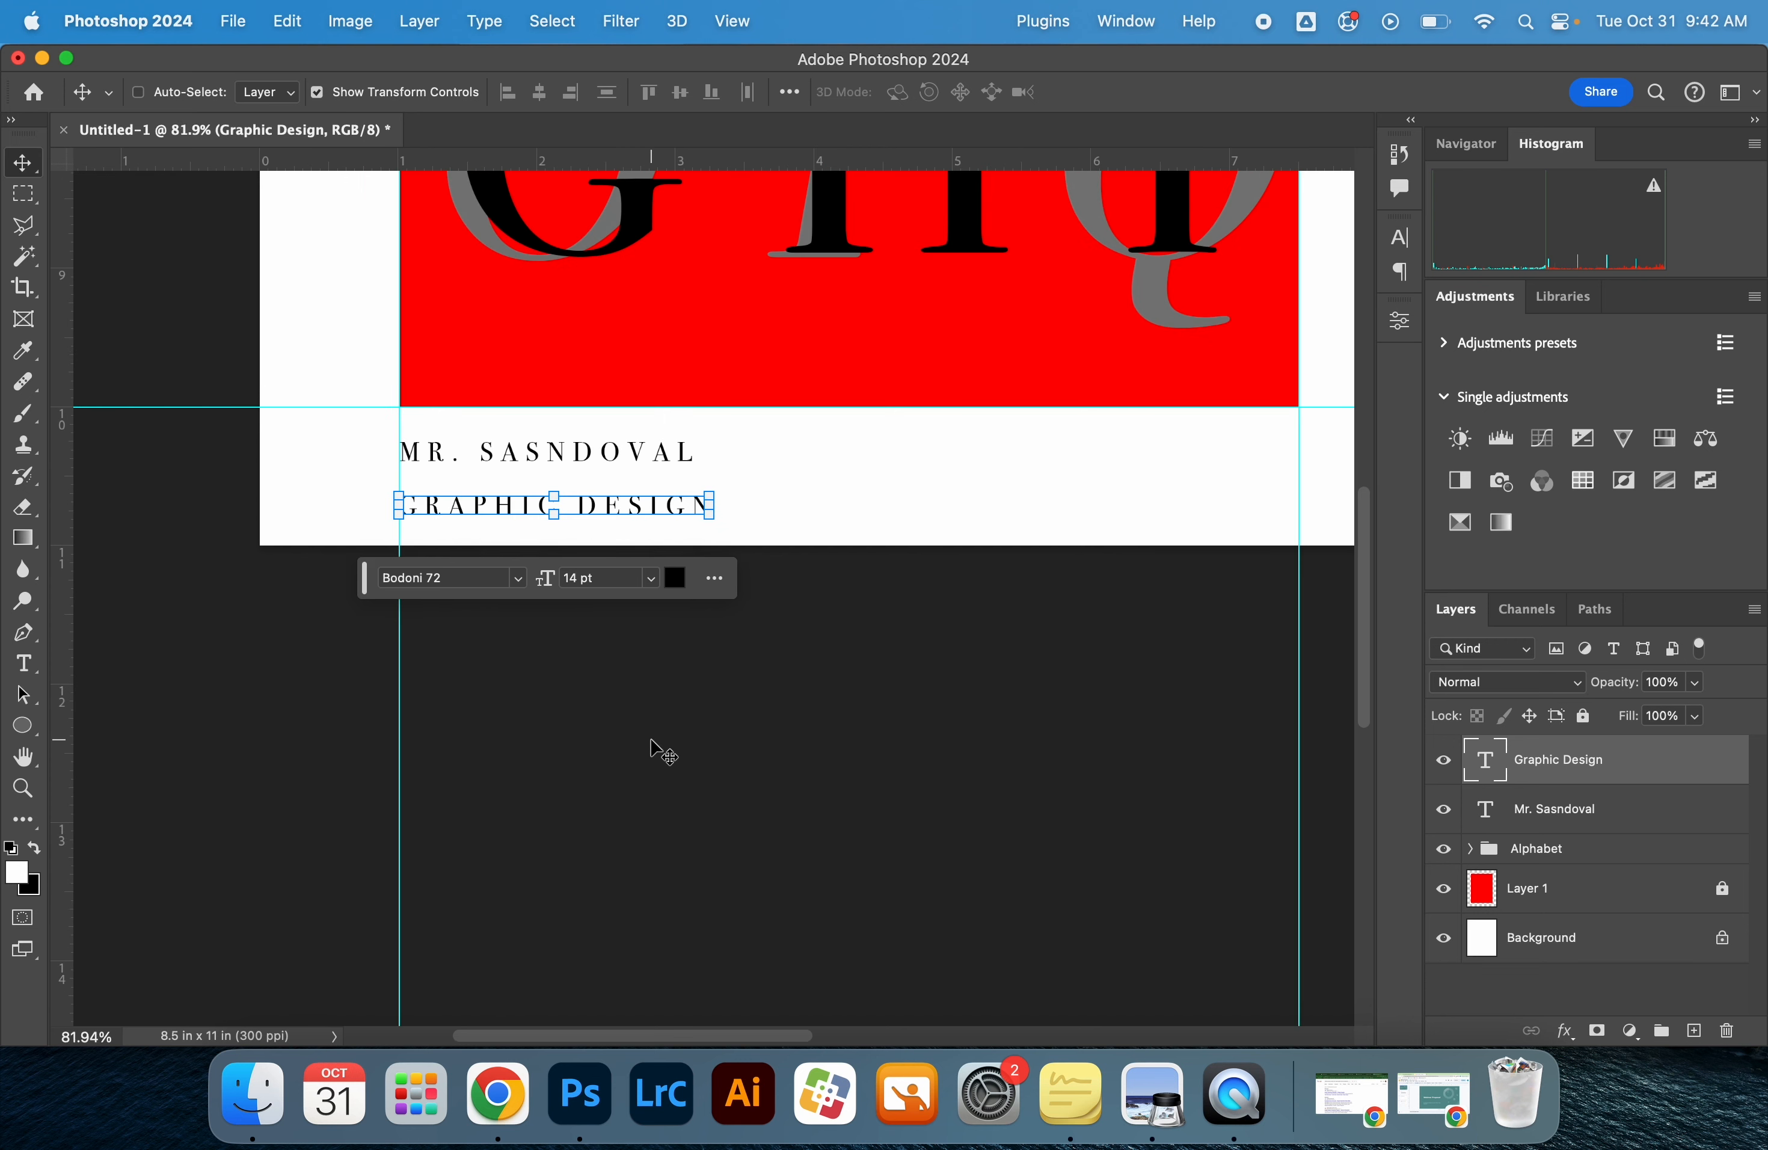
scroll(657, 751, "right", 3)
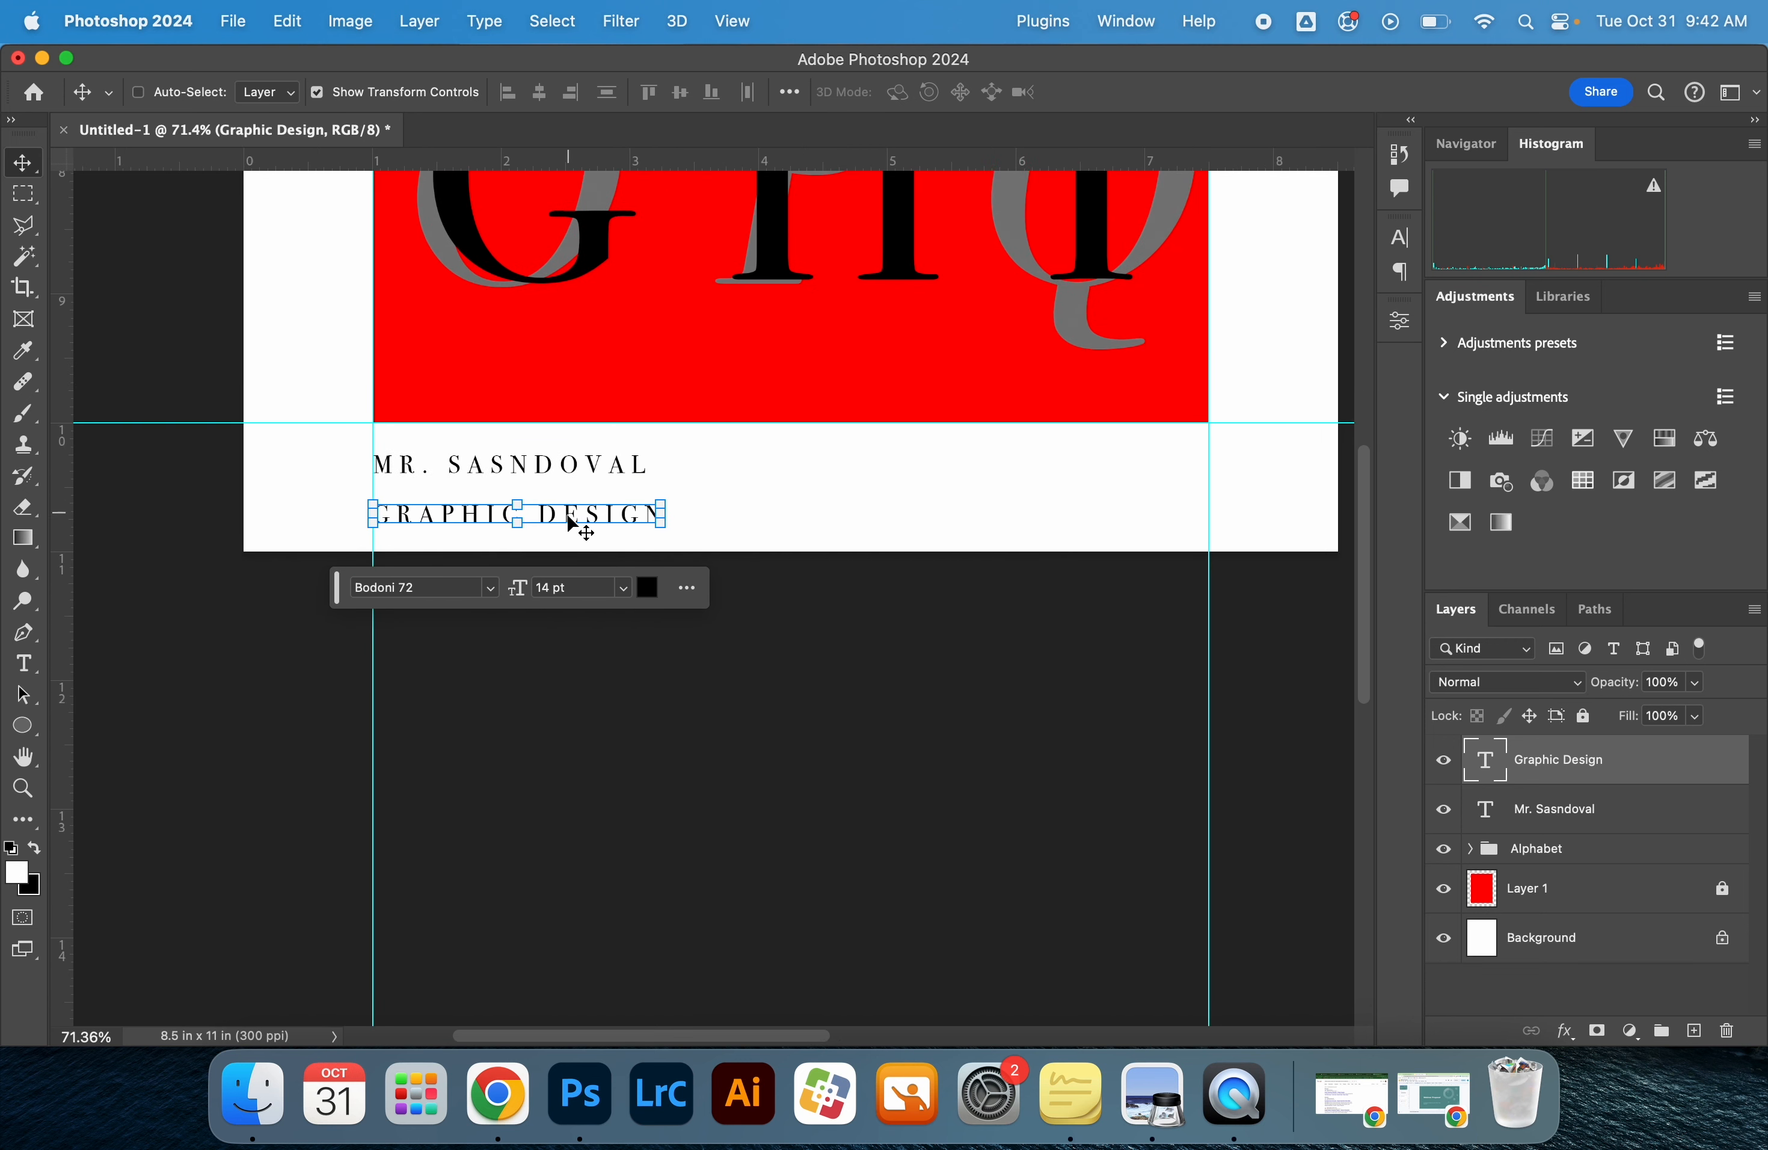
left_click_drag(572, 524, 572, 512)
double_click(570, 504)
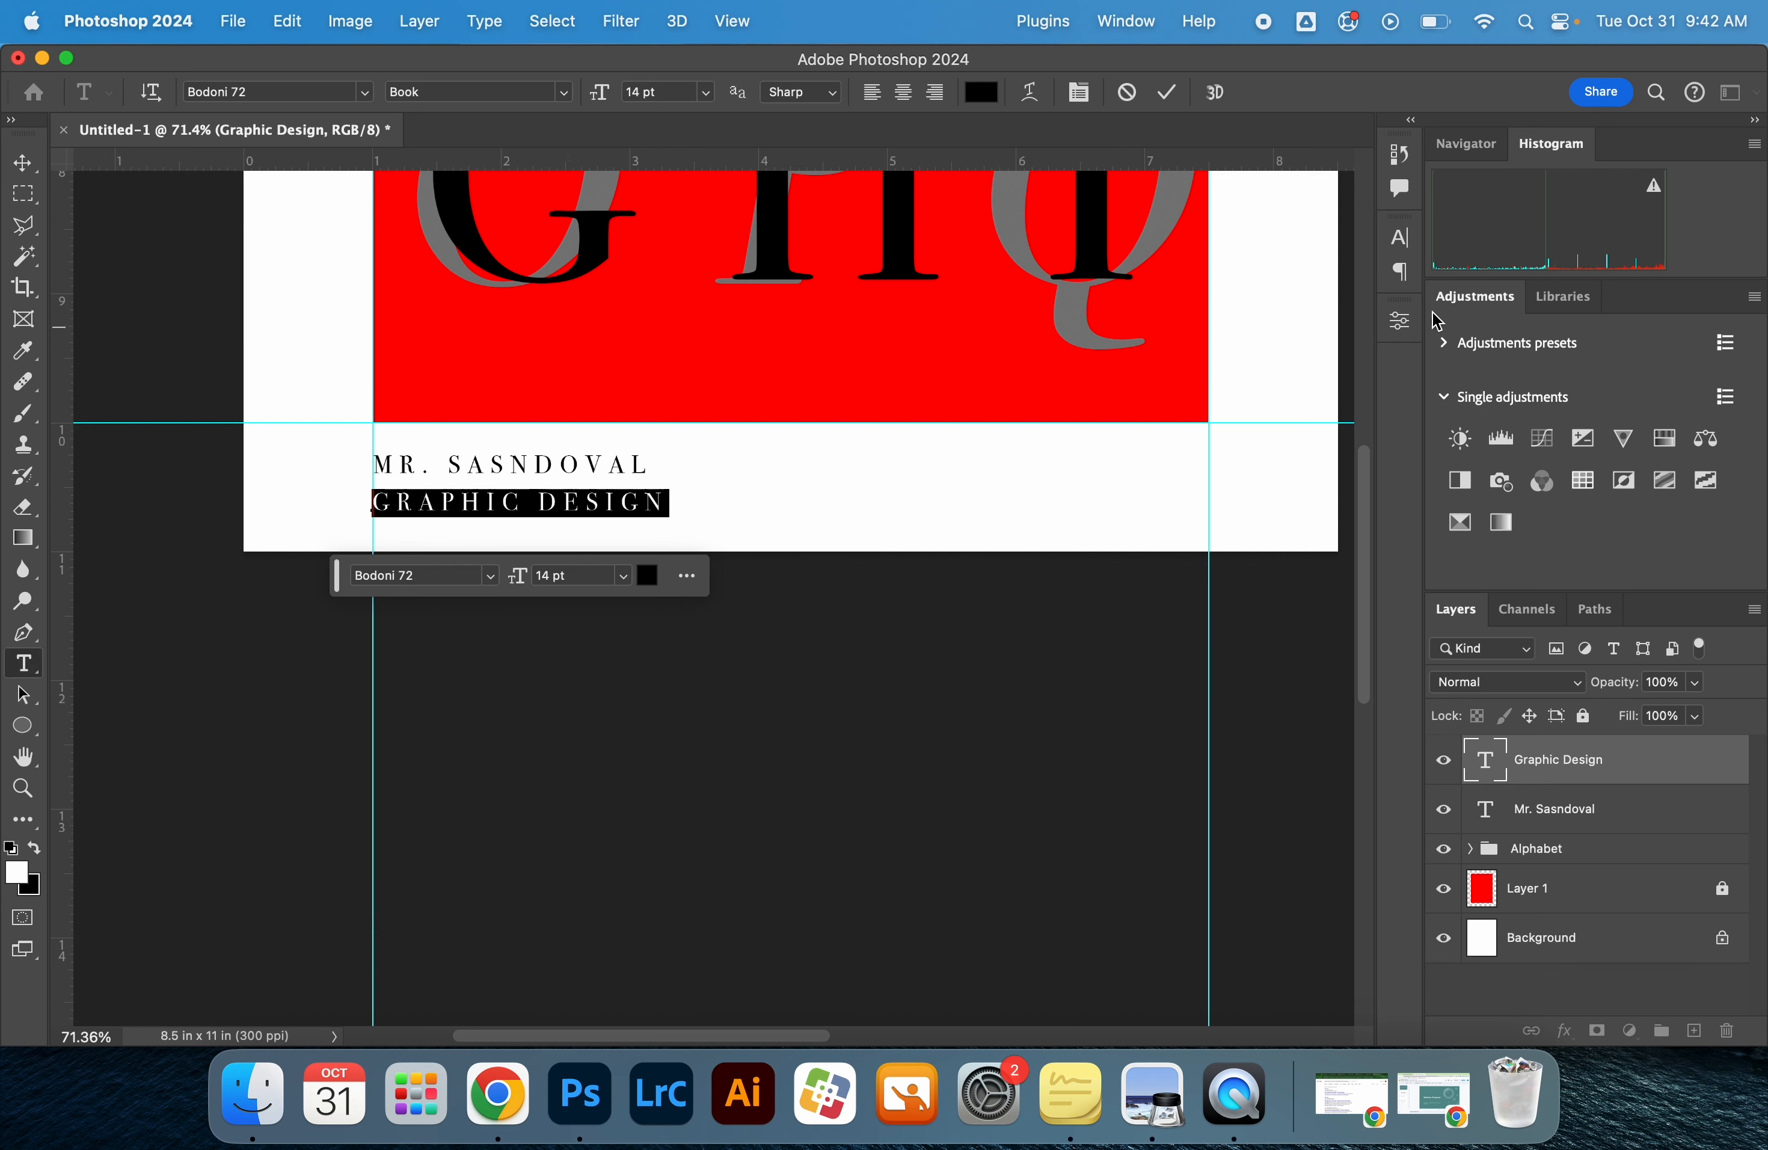
left_click(1400, 272)
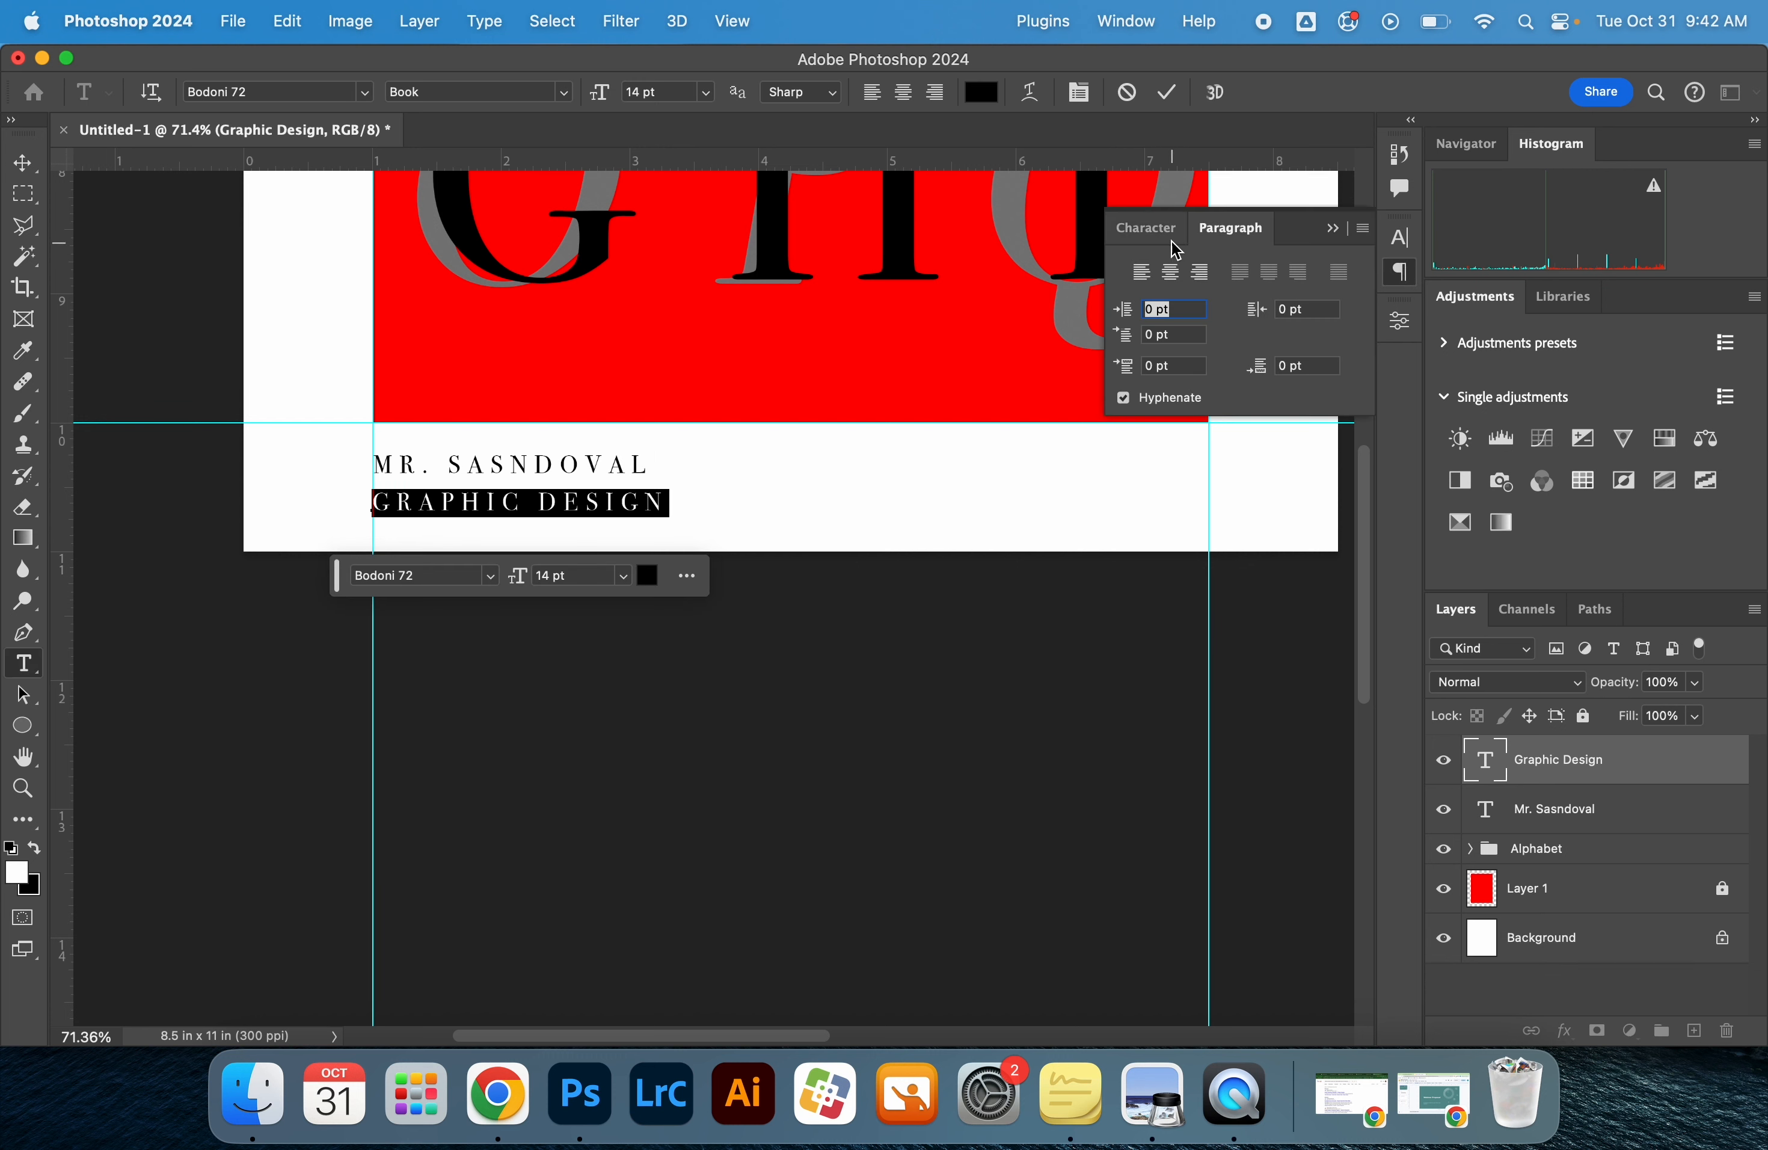
left_click(1153, 228)
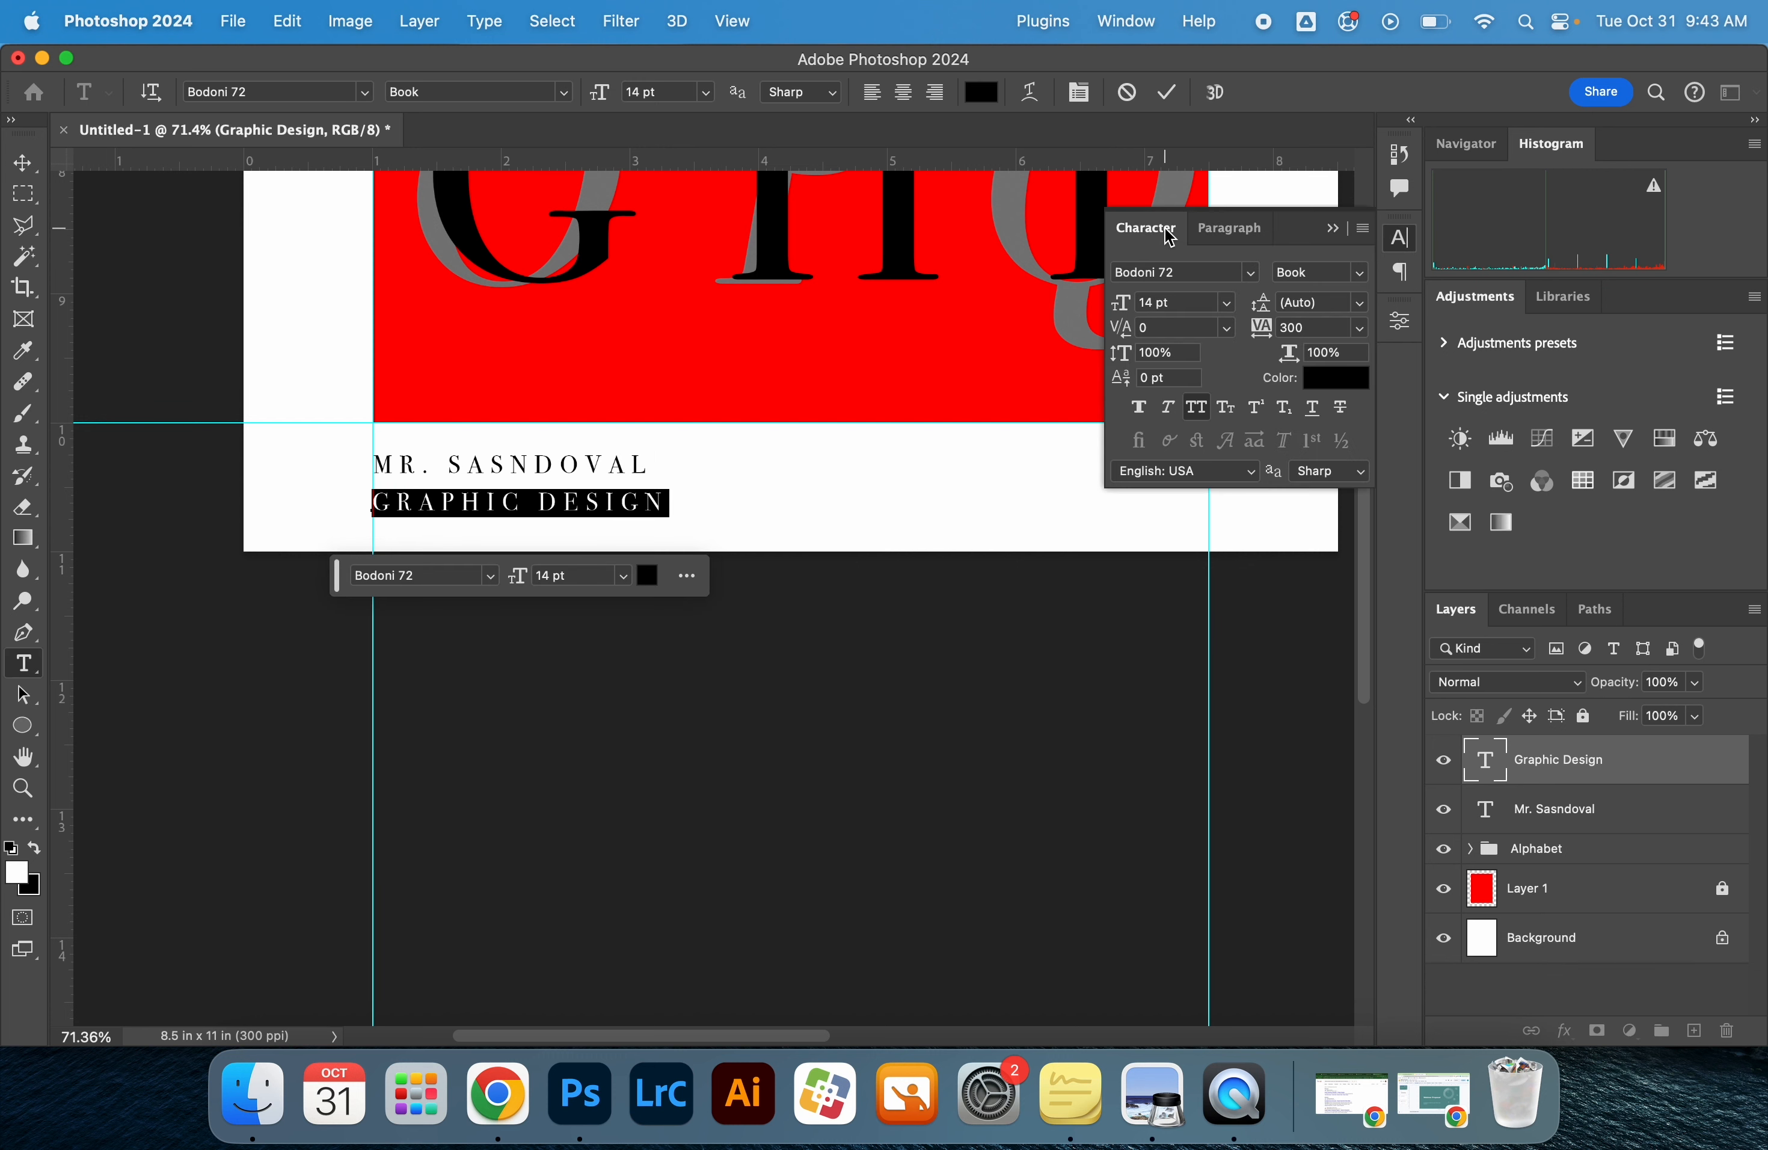
left_click(1200, 416)
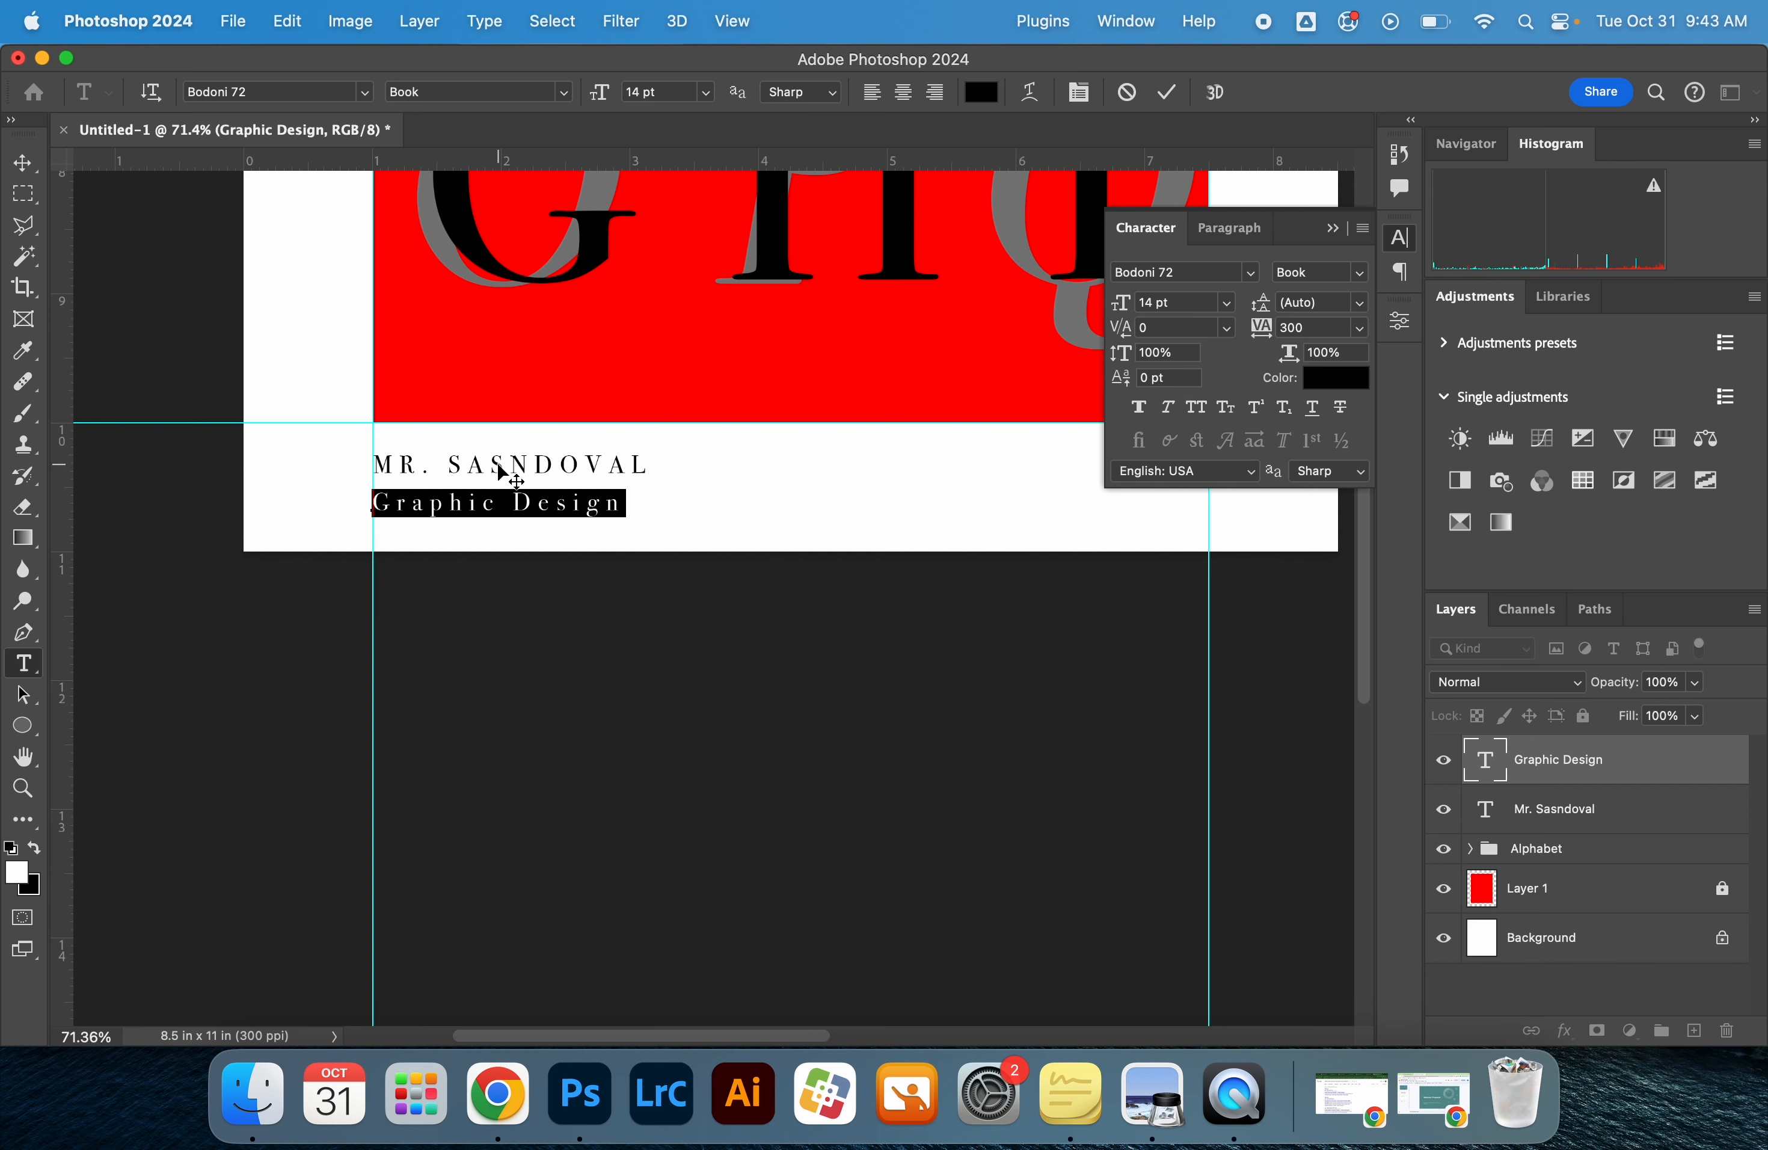
Turn off All Caps for the name text and delete the extra letter in the surname
left_click(1554, 814)
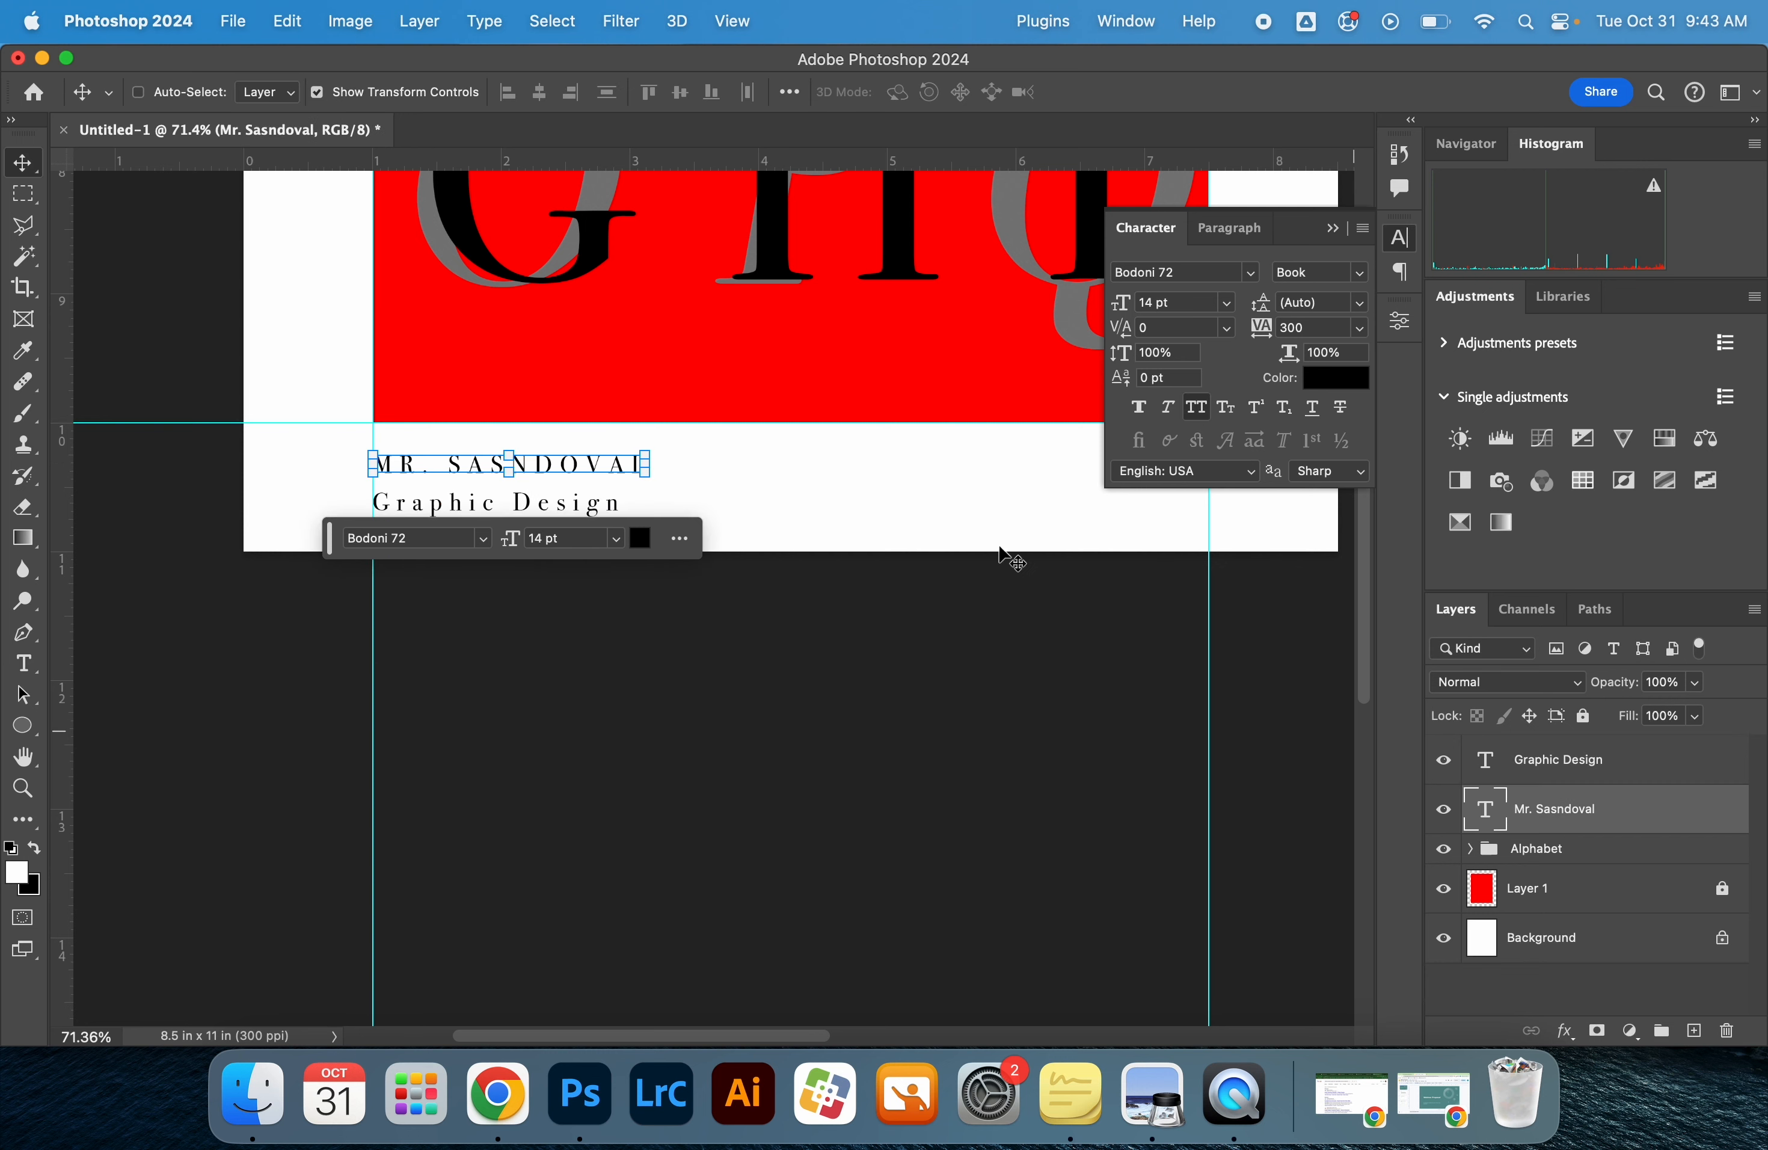
double_click(597, 470)
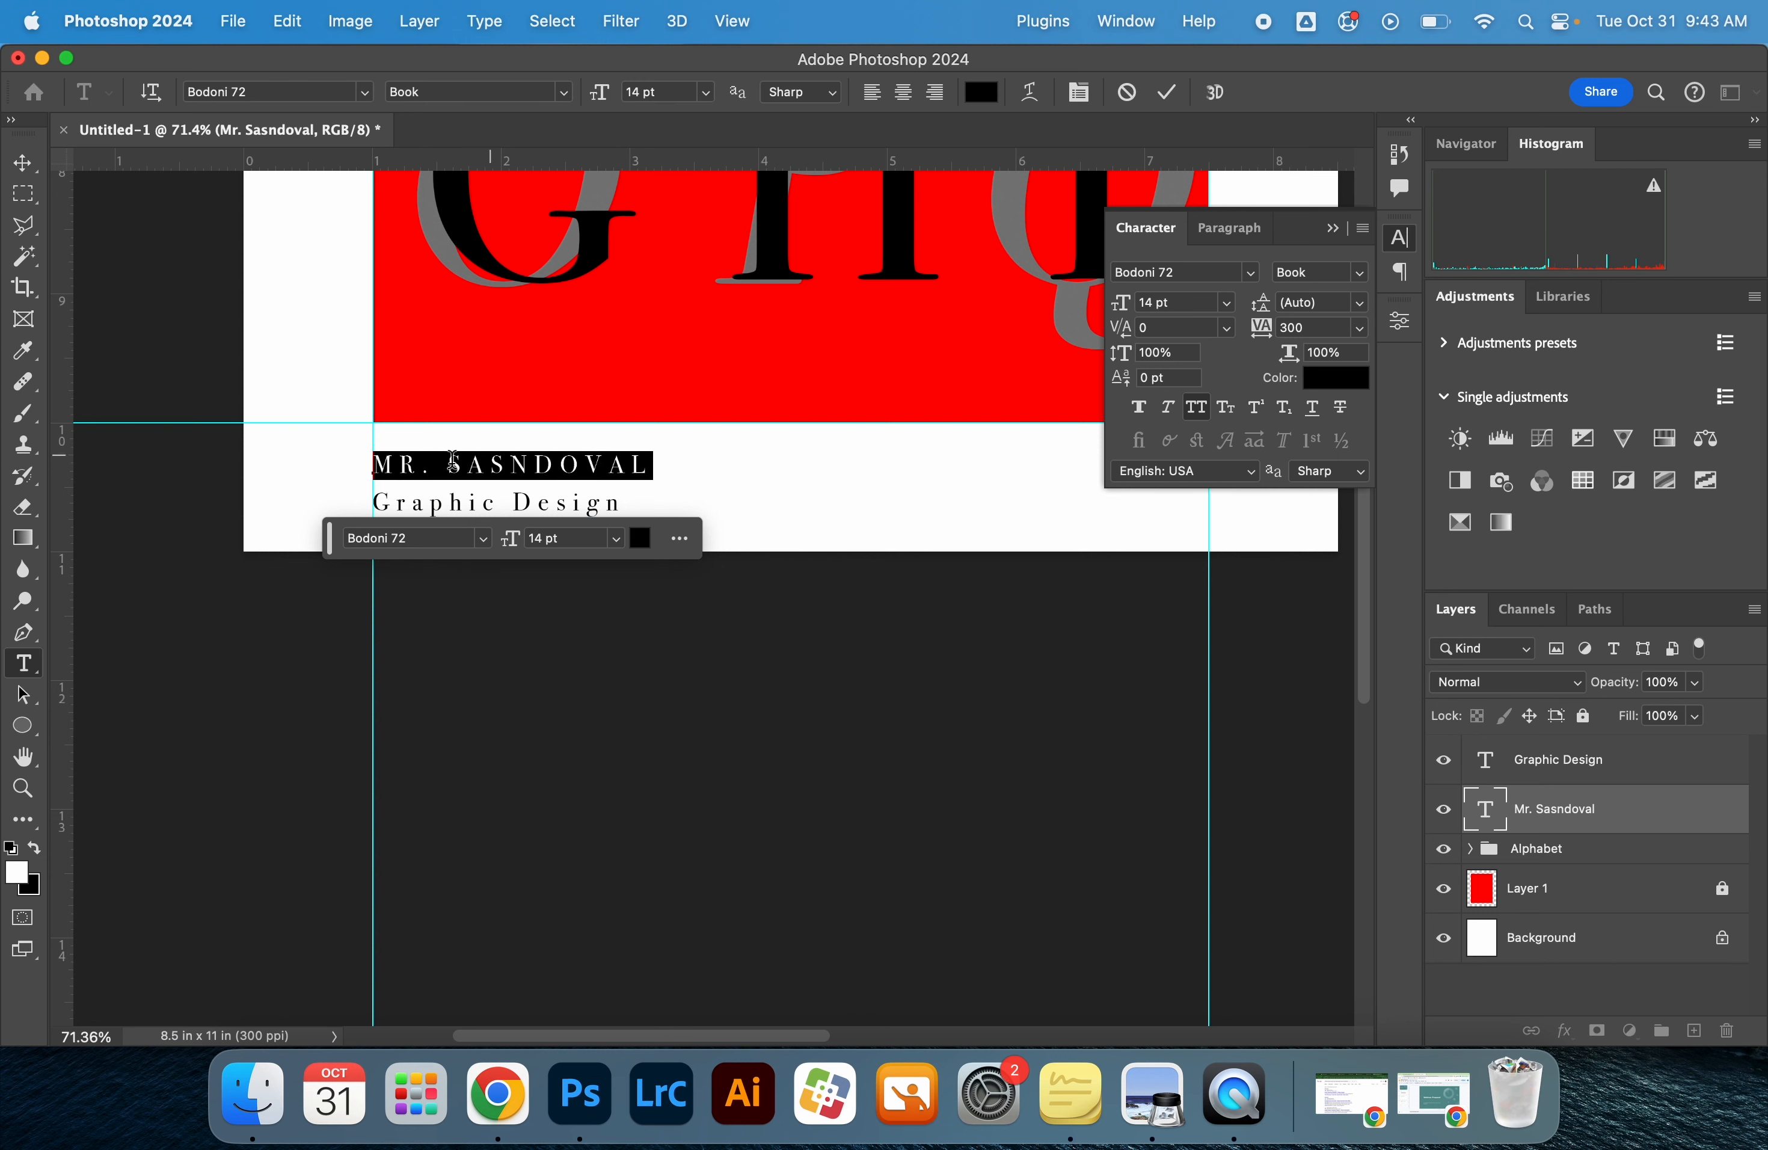
left_click(1196, 409)
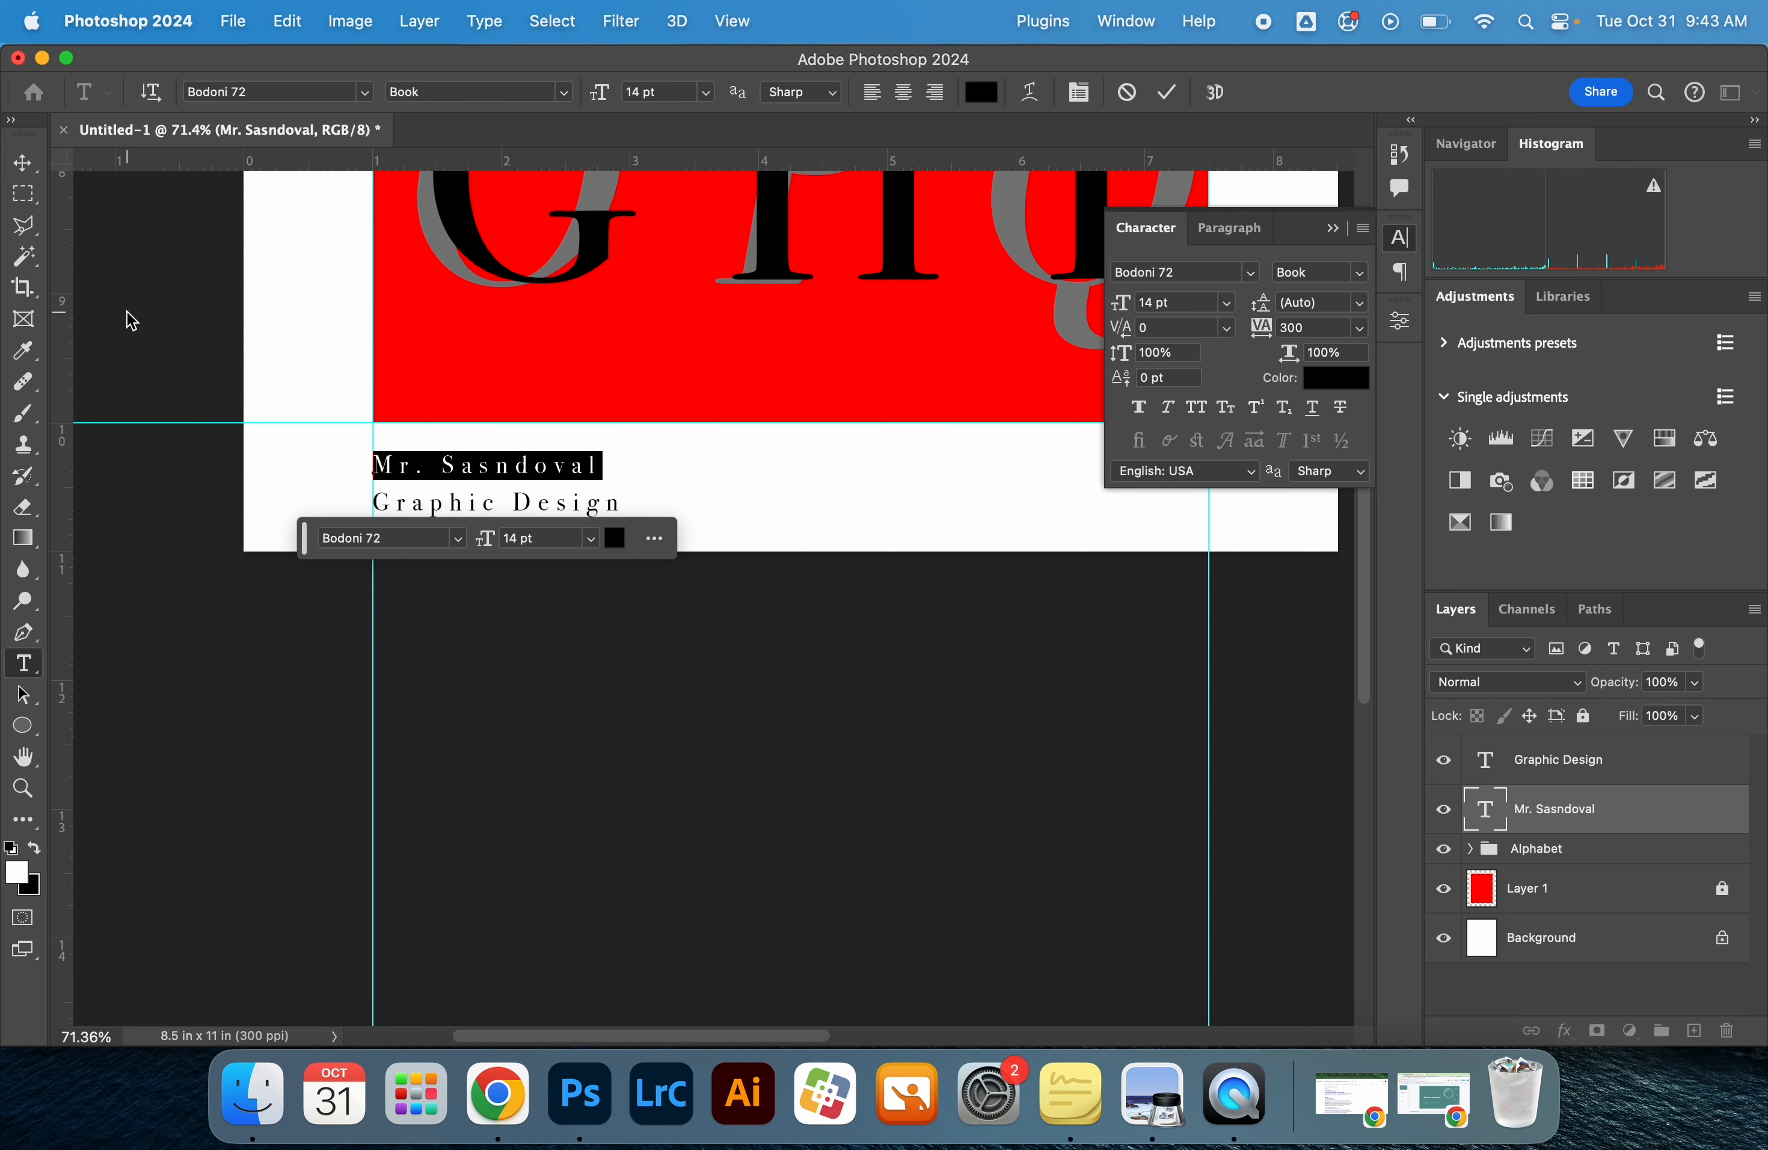
left_click(491, 464)
key("BackSpace")
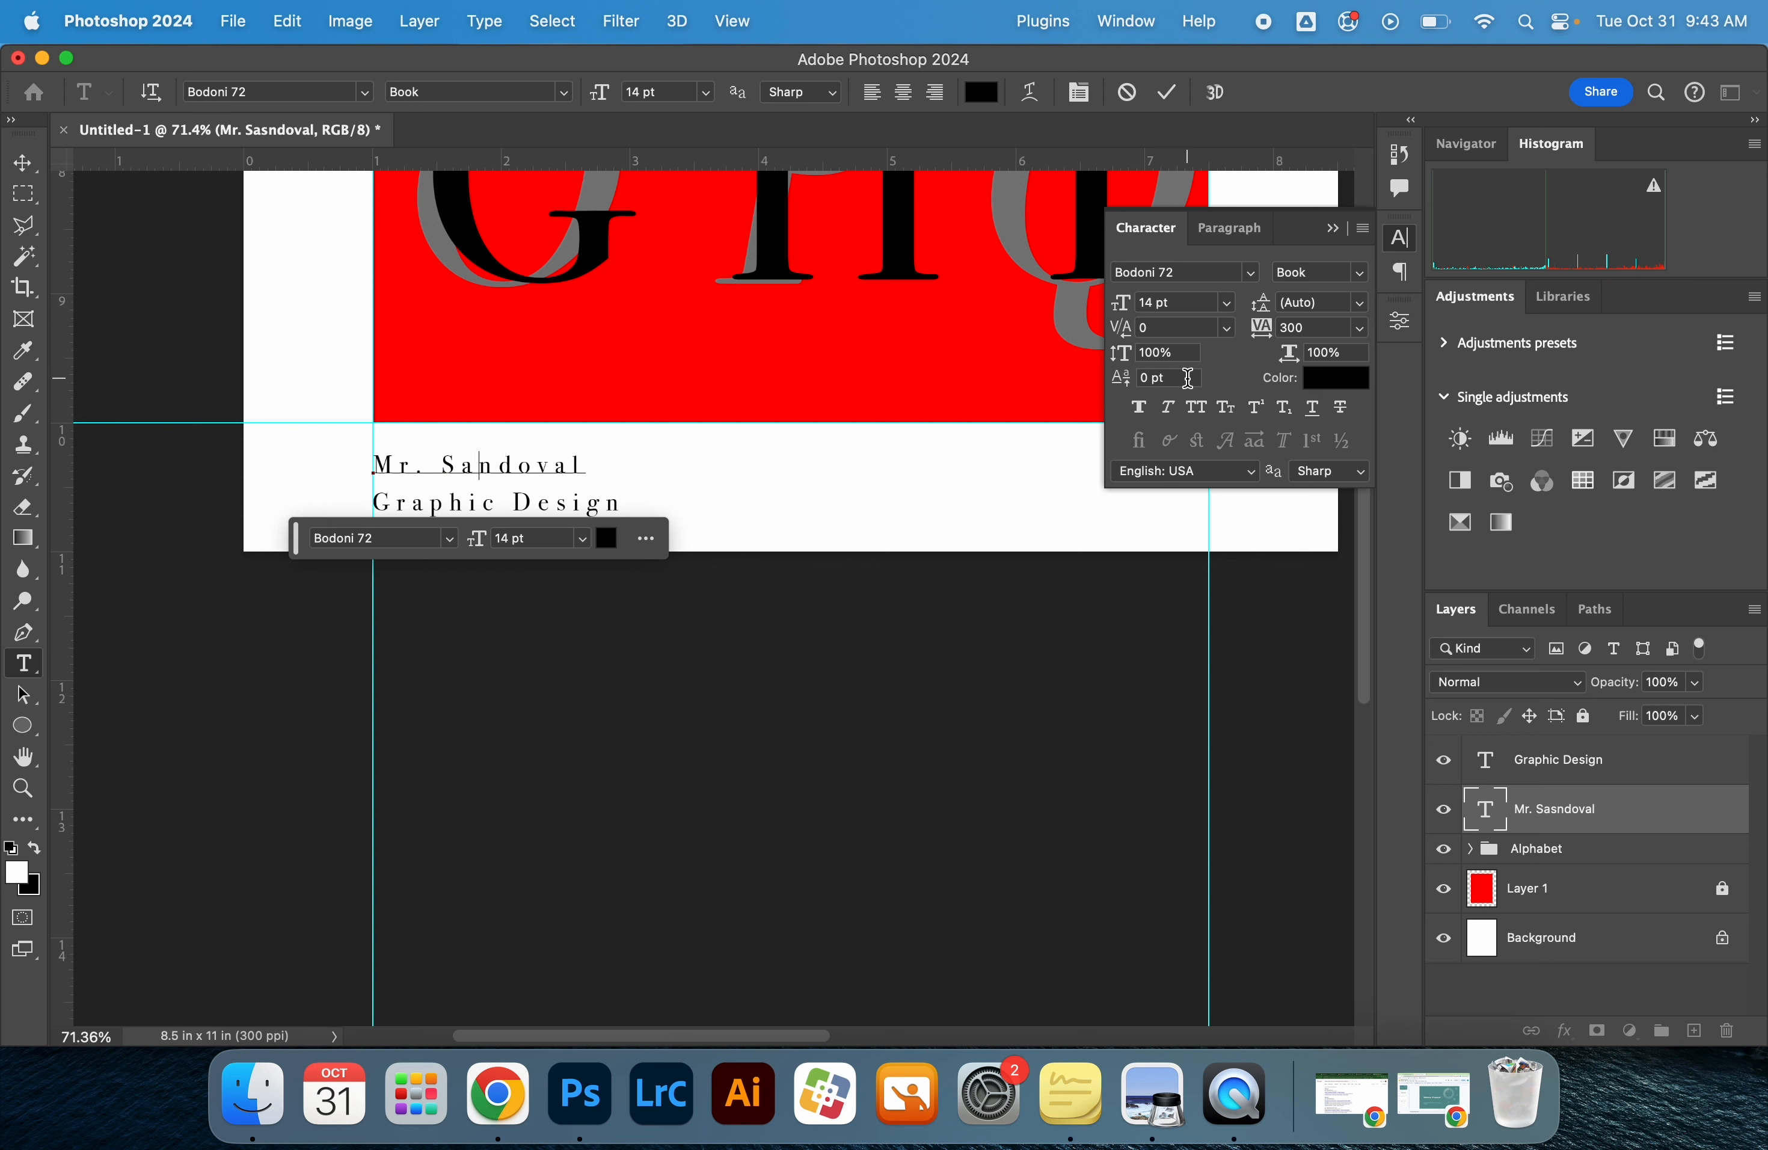
left_click(22, 163)
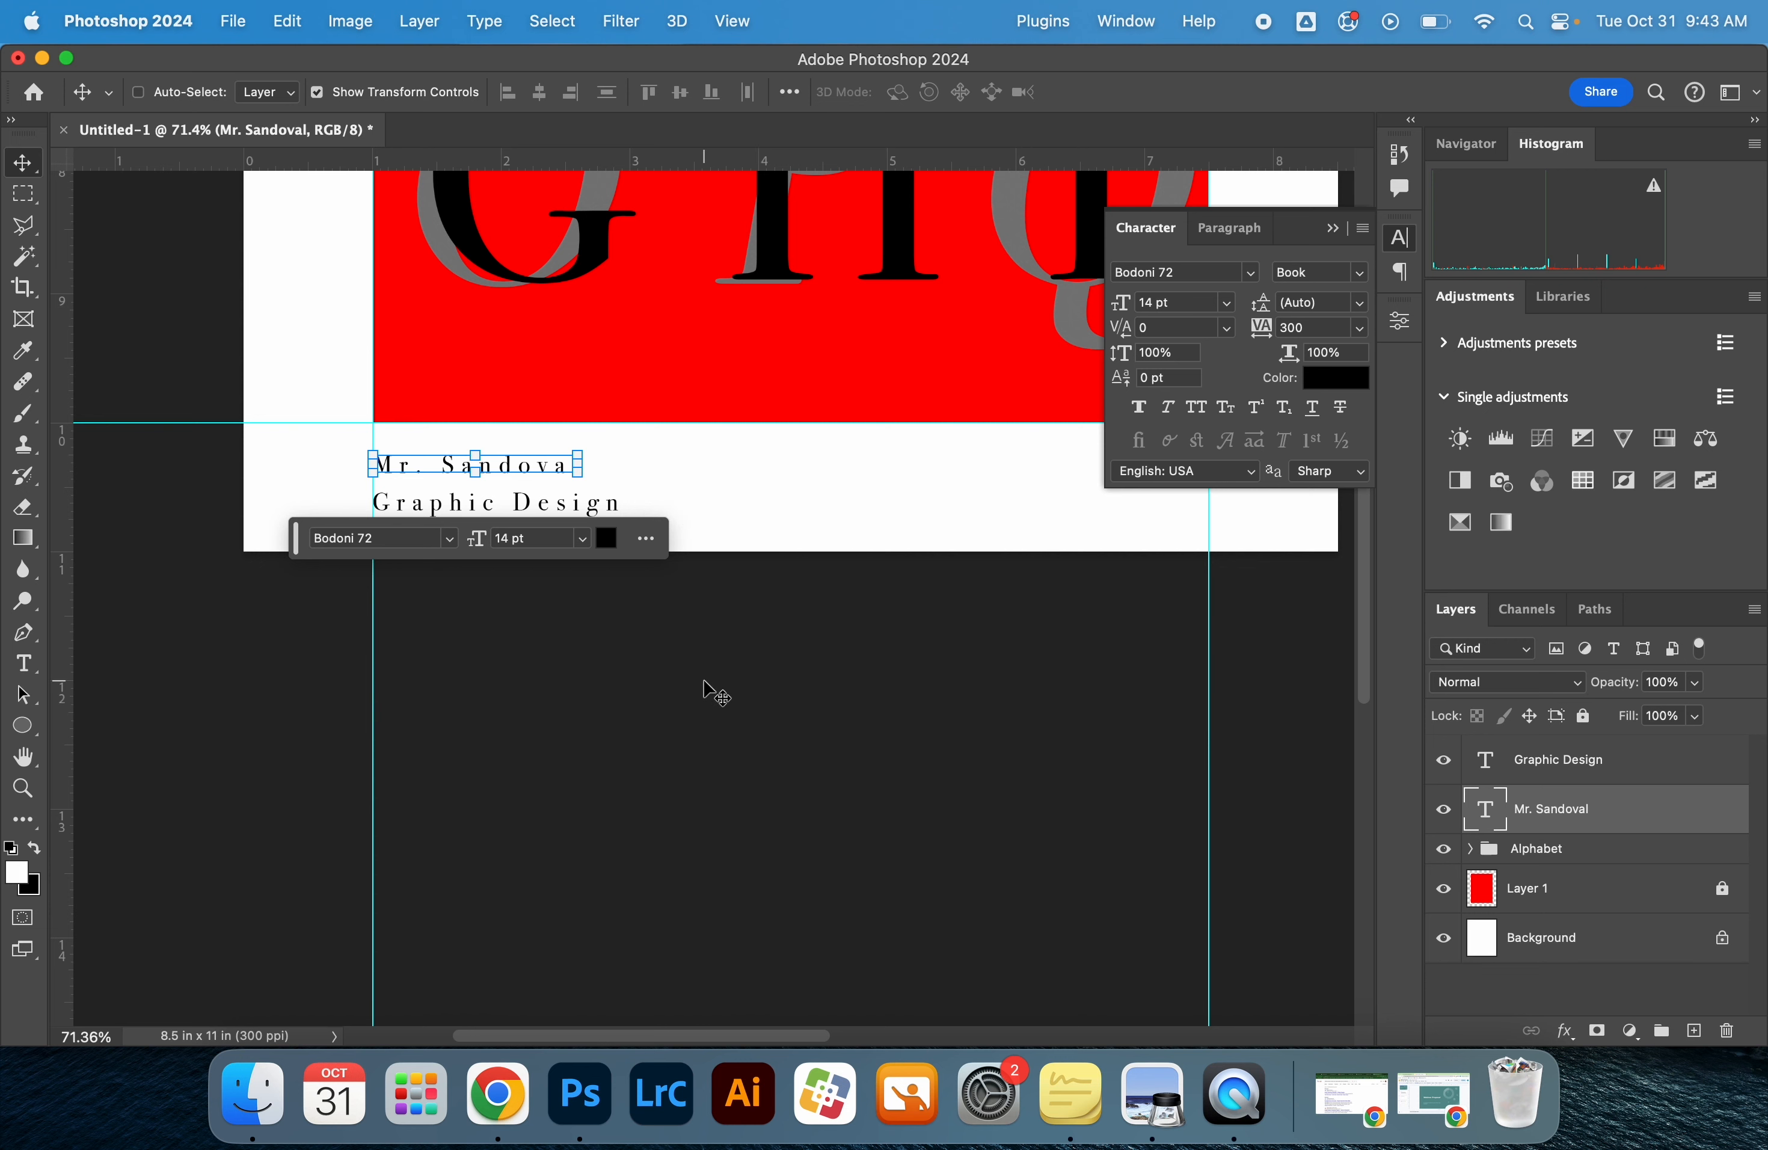
Hide the transform controls and duplicate the name text across to the right margin guide at the same height
scroll(917, 571, "up", 5)
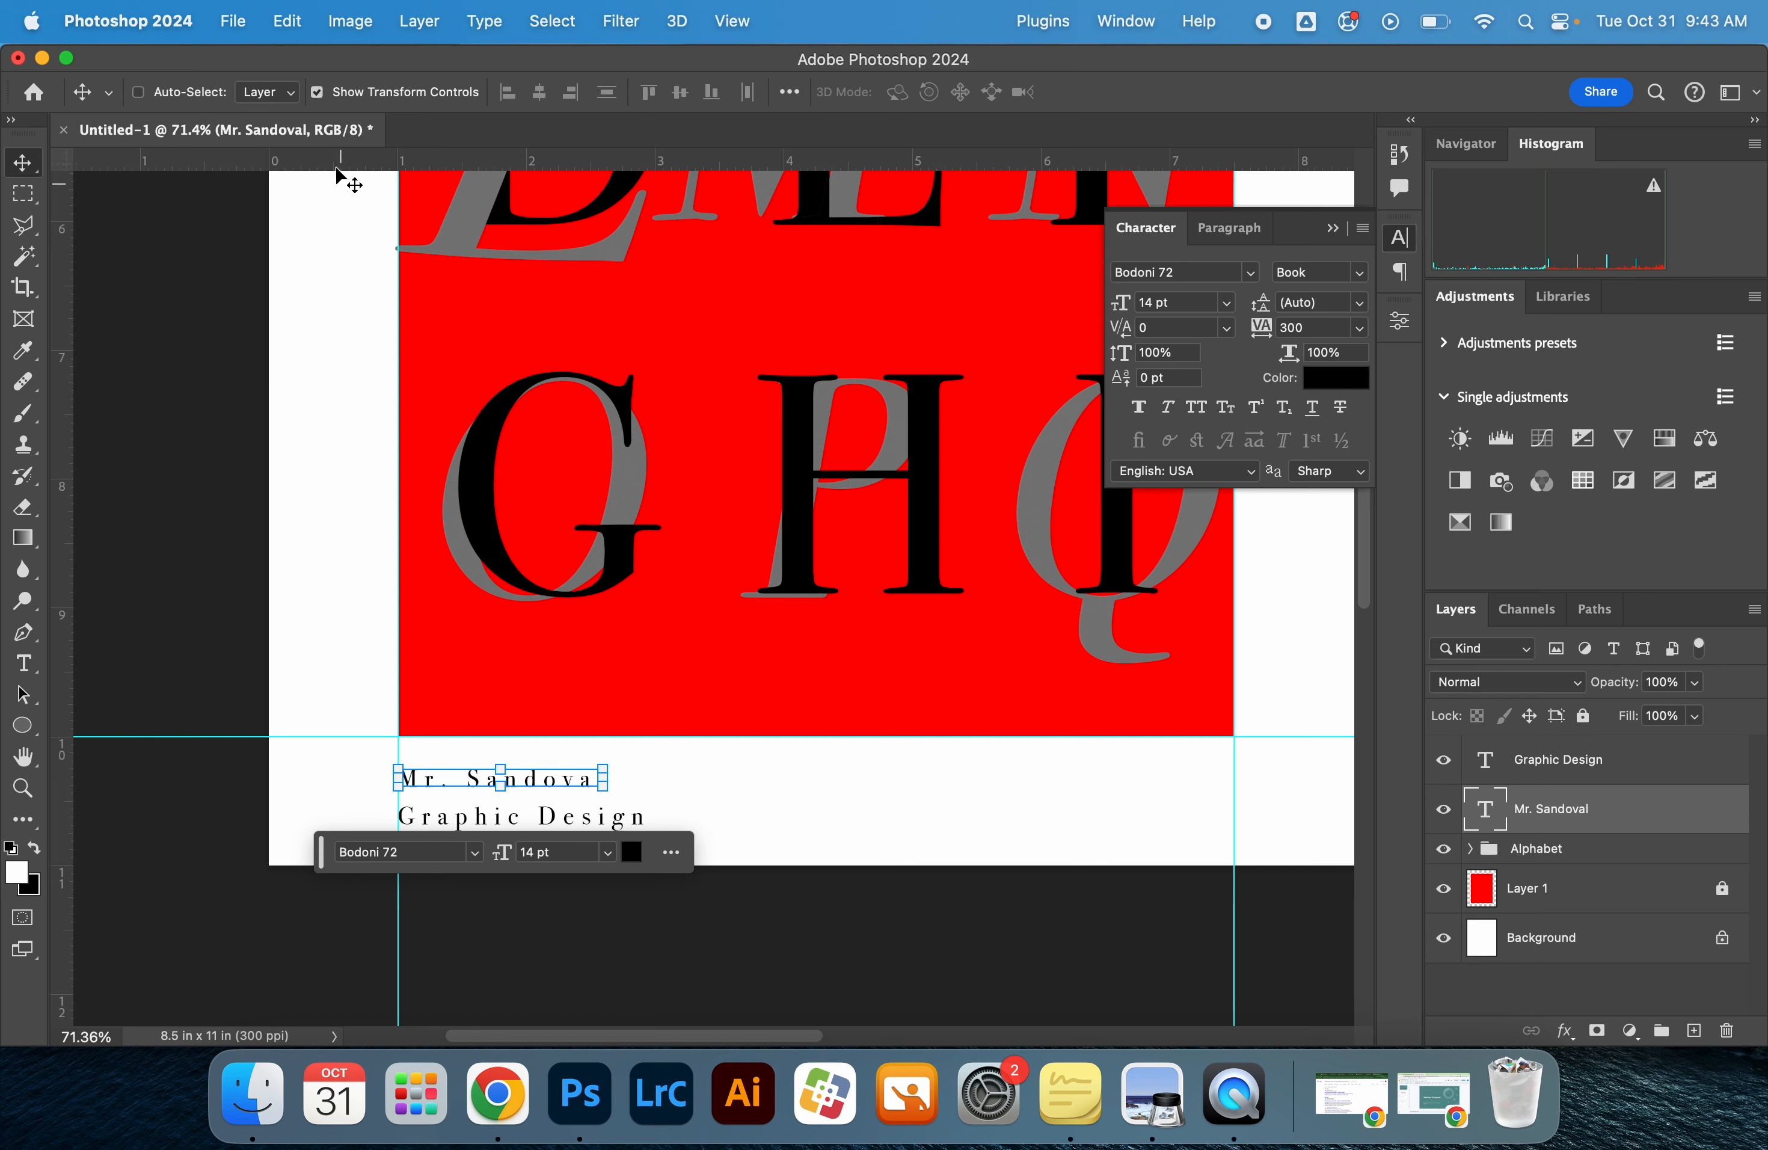
left_click(316, 97)
scroll(226, 438, "down", 2)
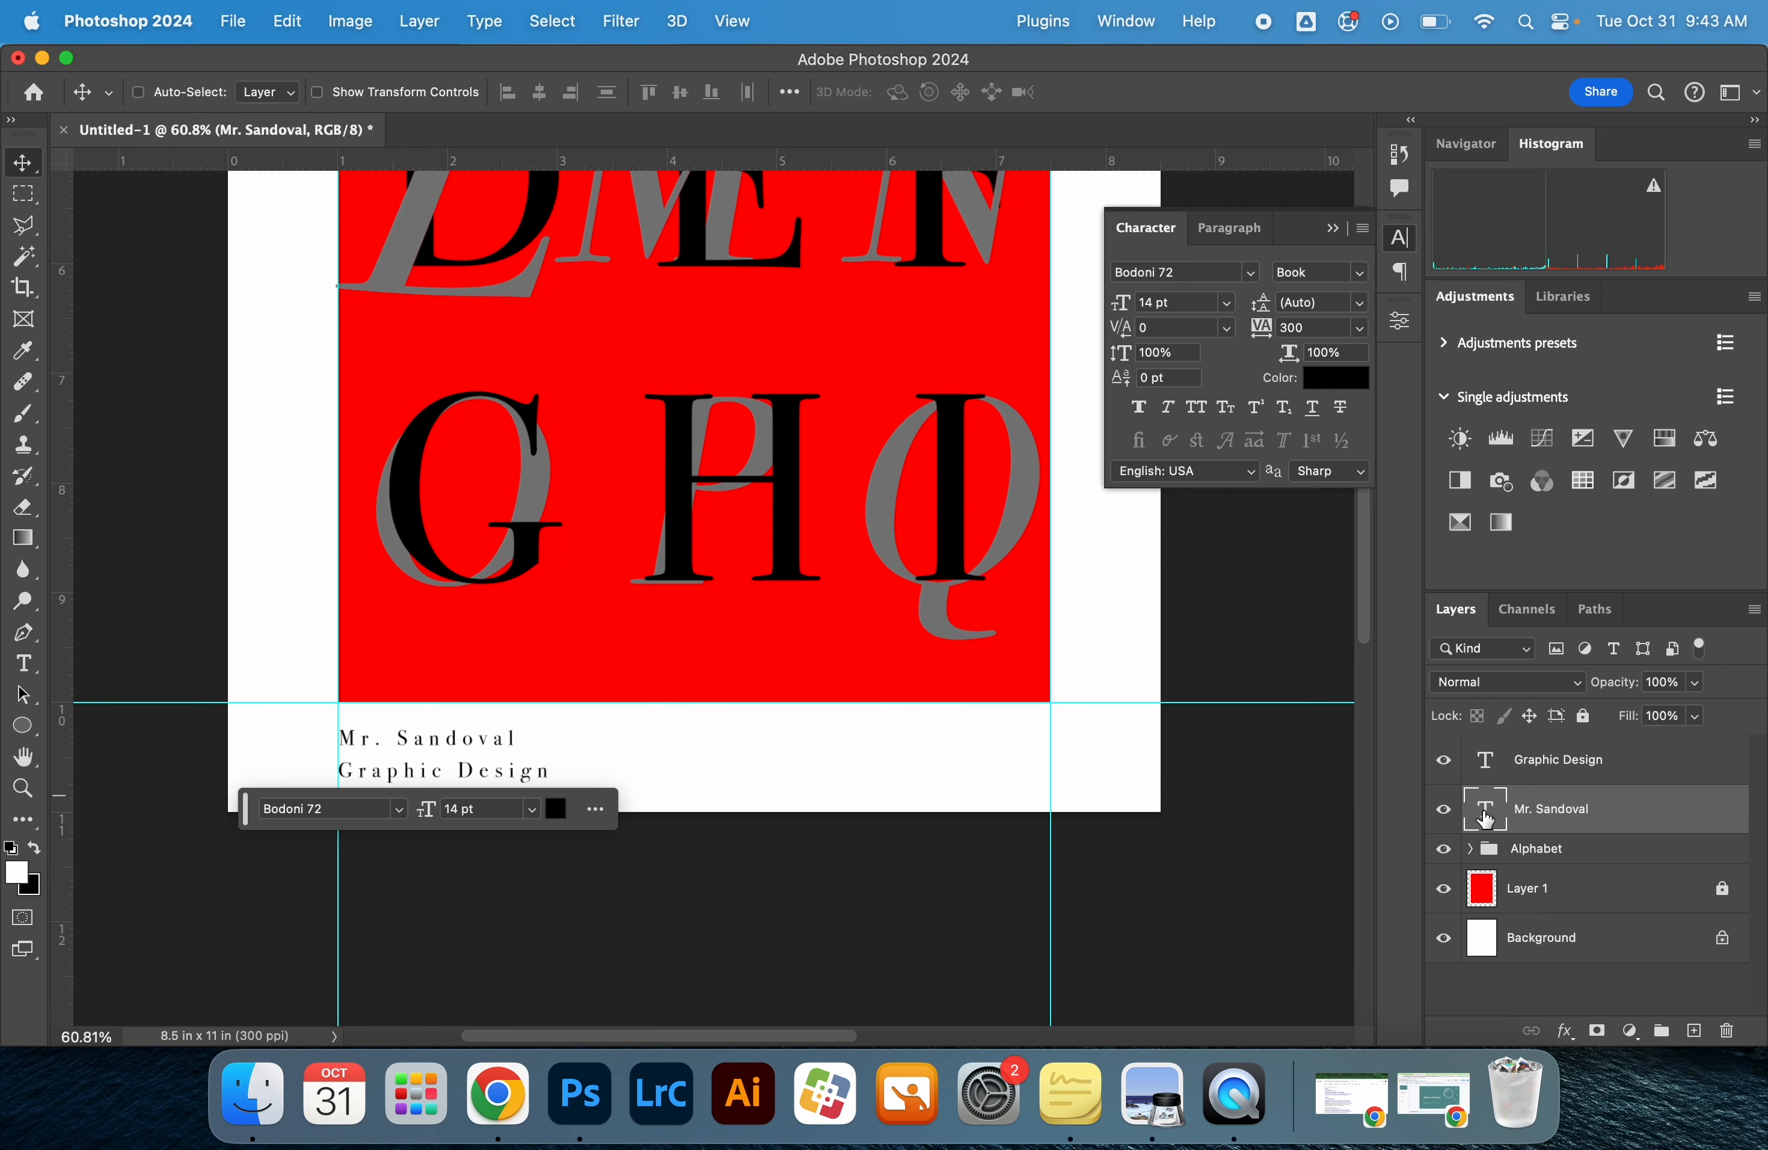
left_click_drag(426, 743, 956, 735)
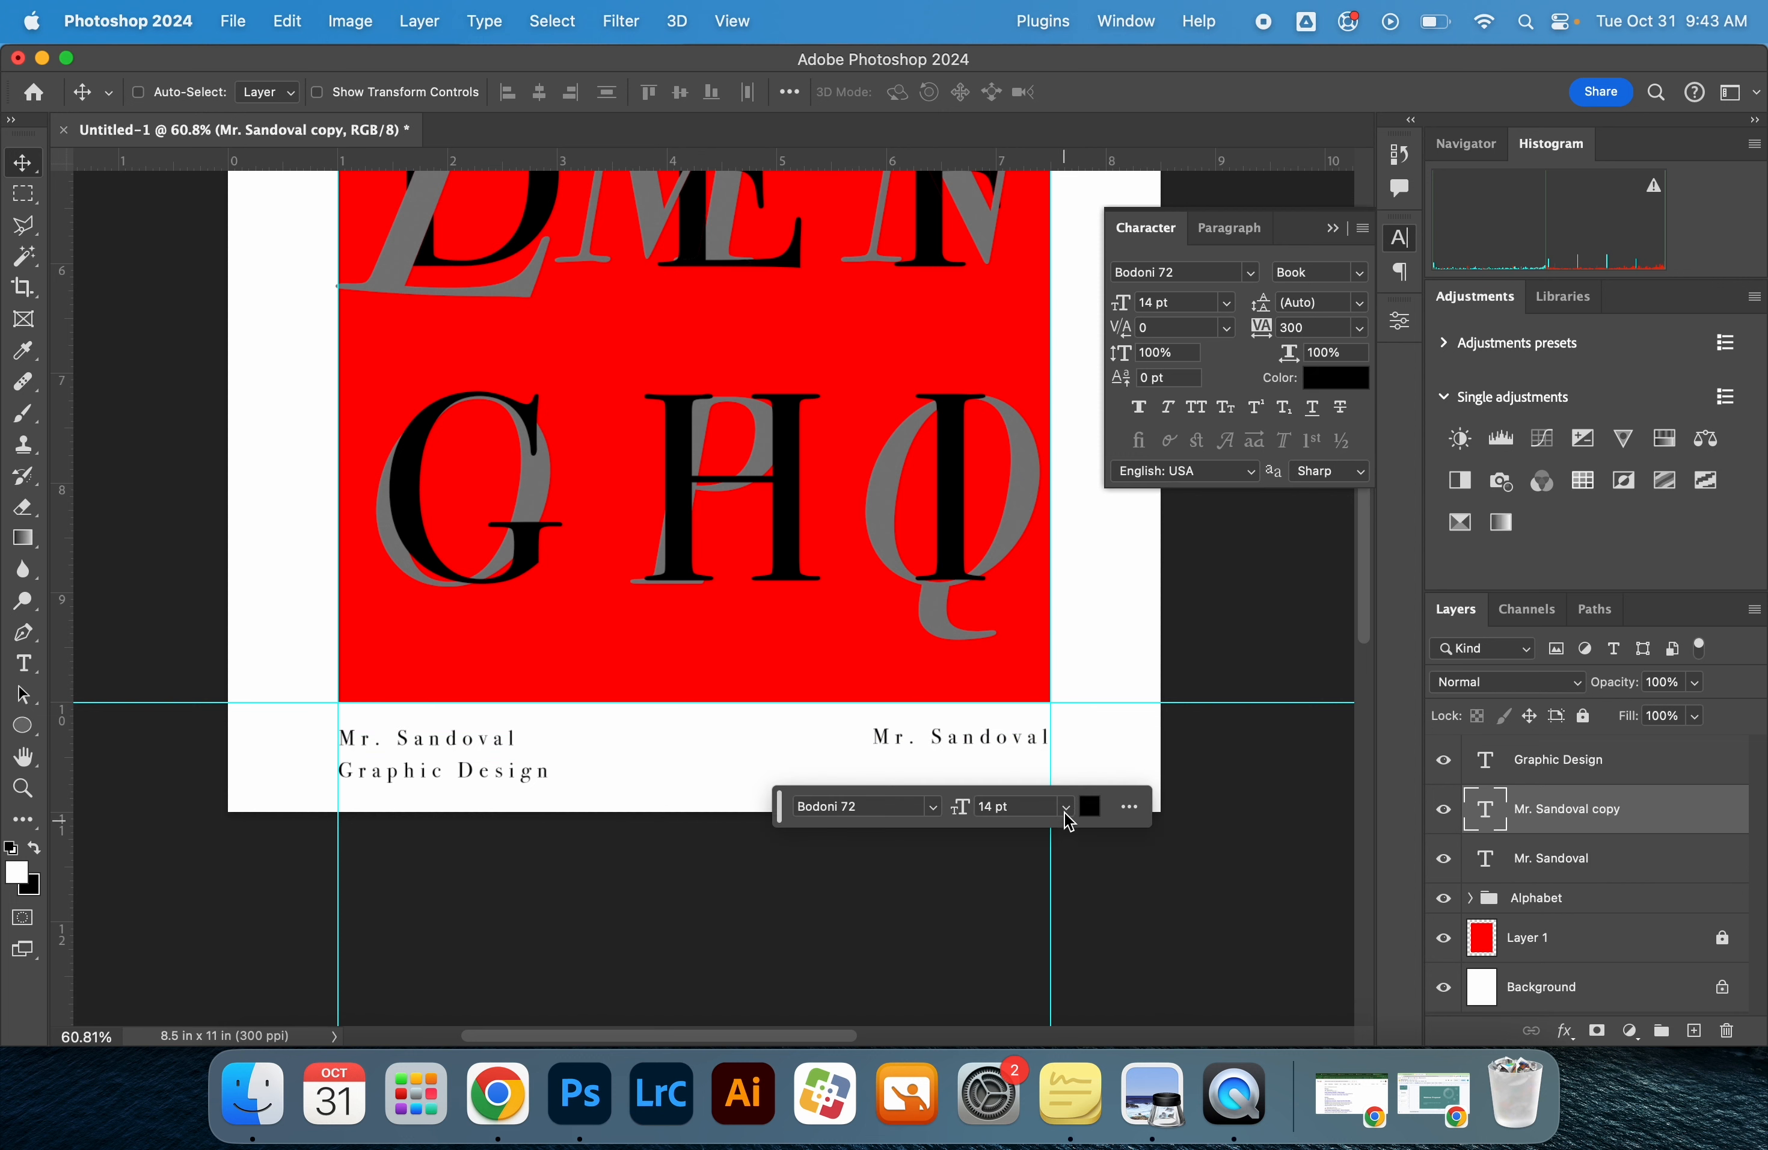
Replace the wording of the duplicated name text with the date "31 Oct. 2023"
double_click(1010, 742)
triple_click(1010, 738)
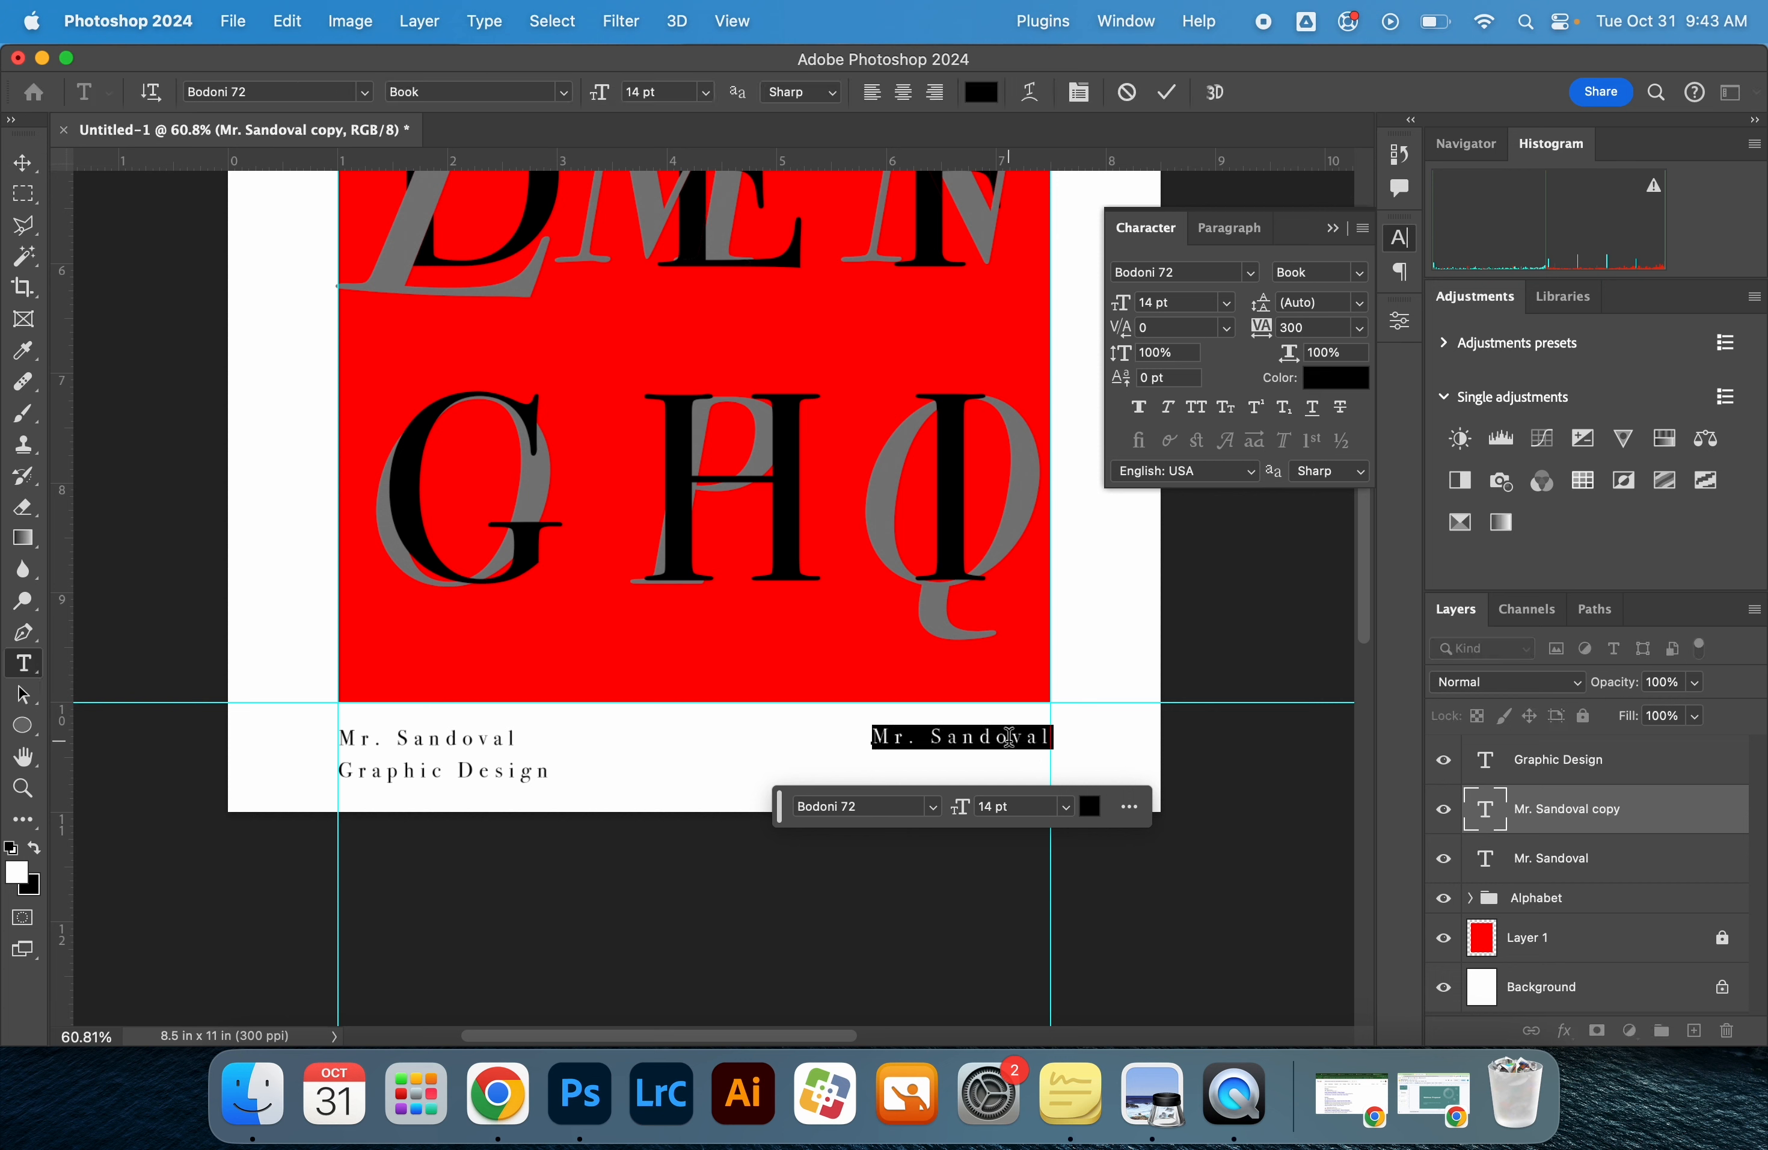
type("31 Oct. 2023")
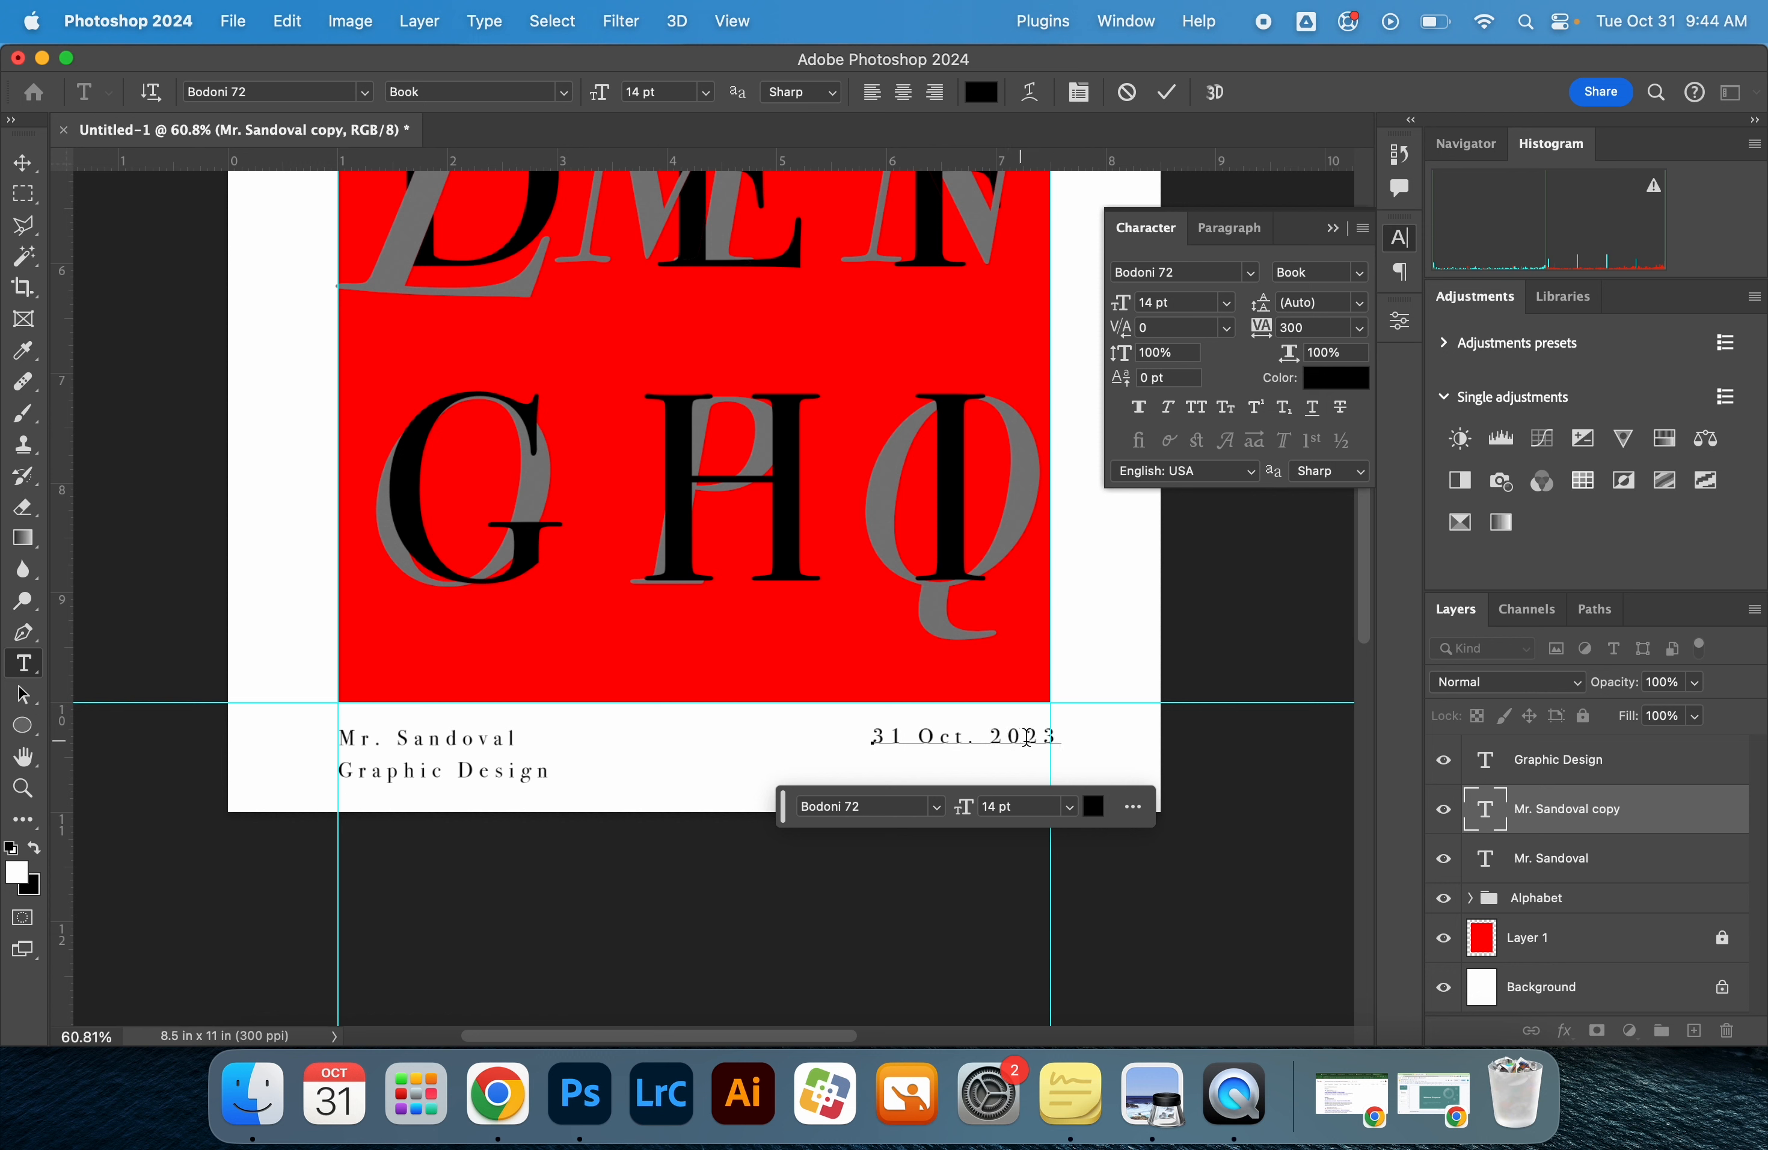
Right-align the date text and place its right end at the right margin guide
key("super+a")
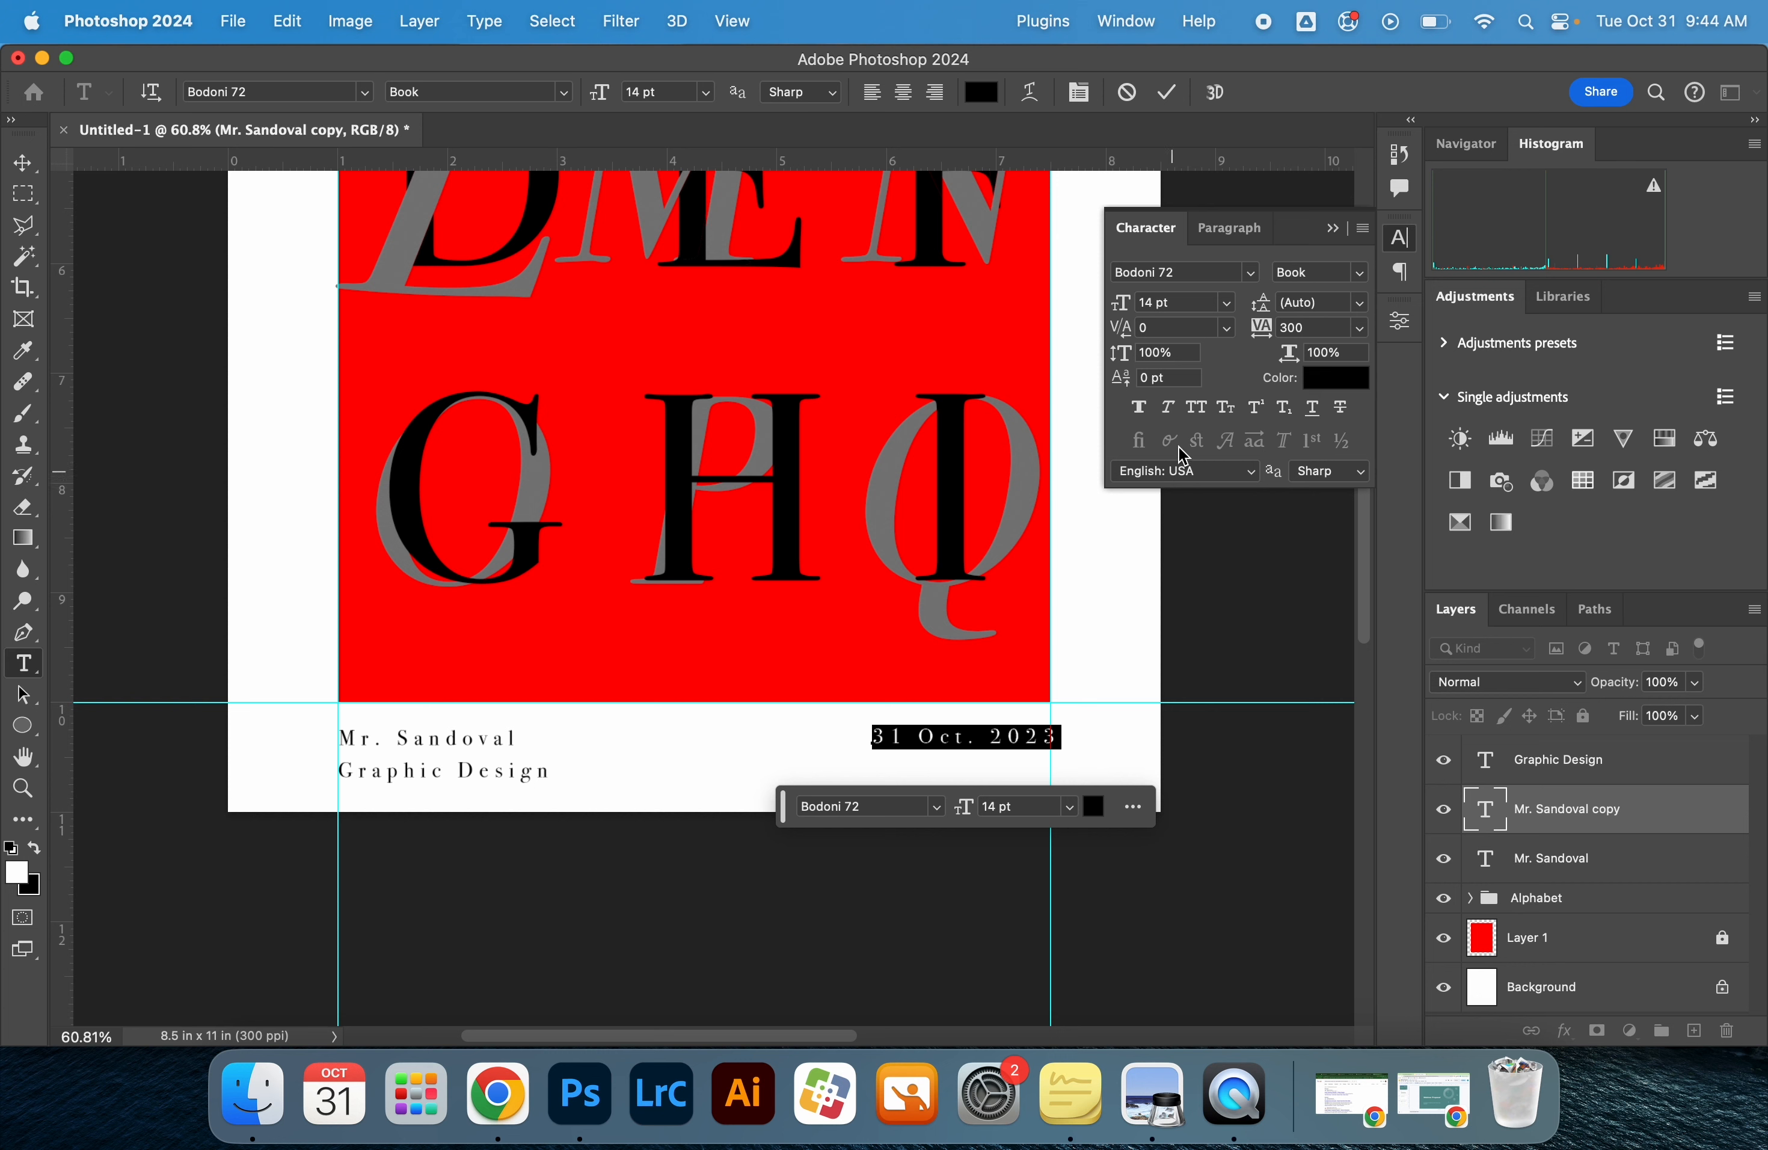
left_click(1229, 228)
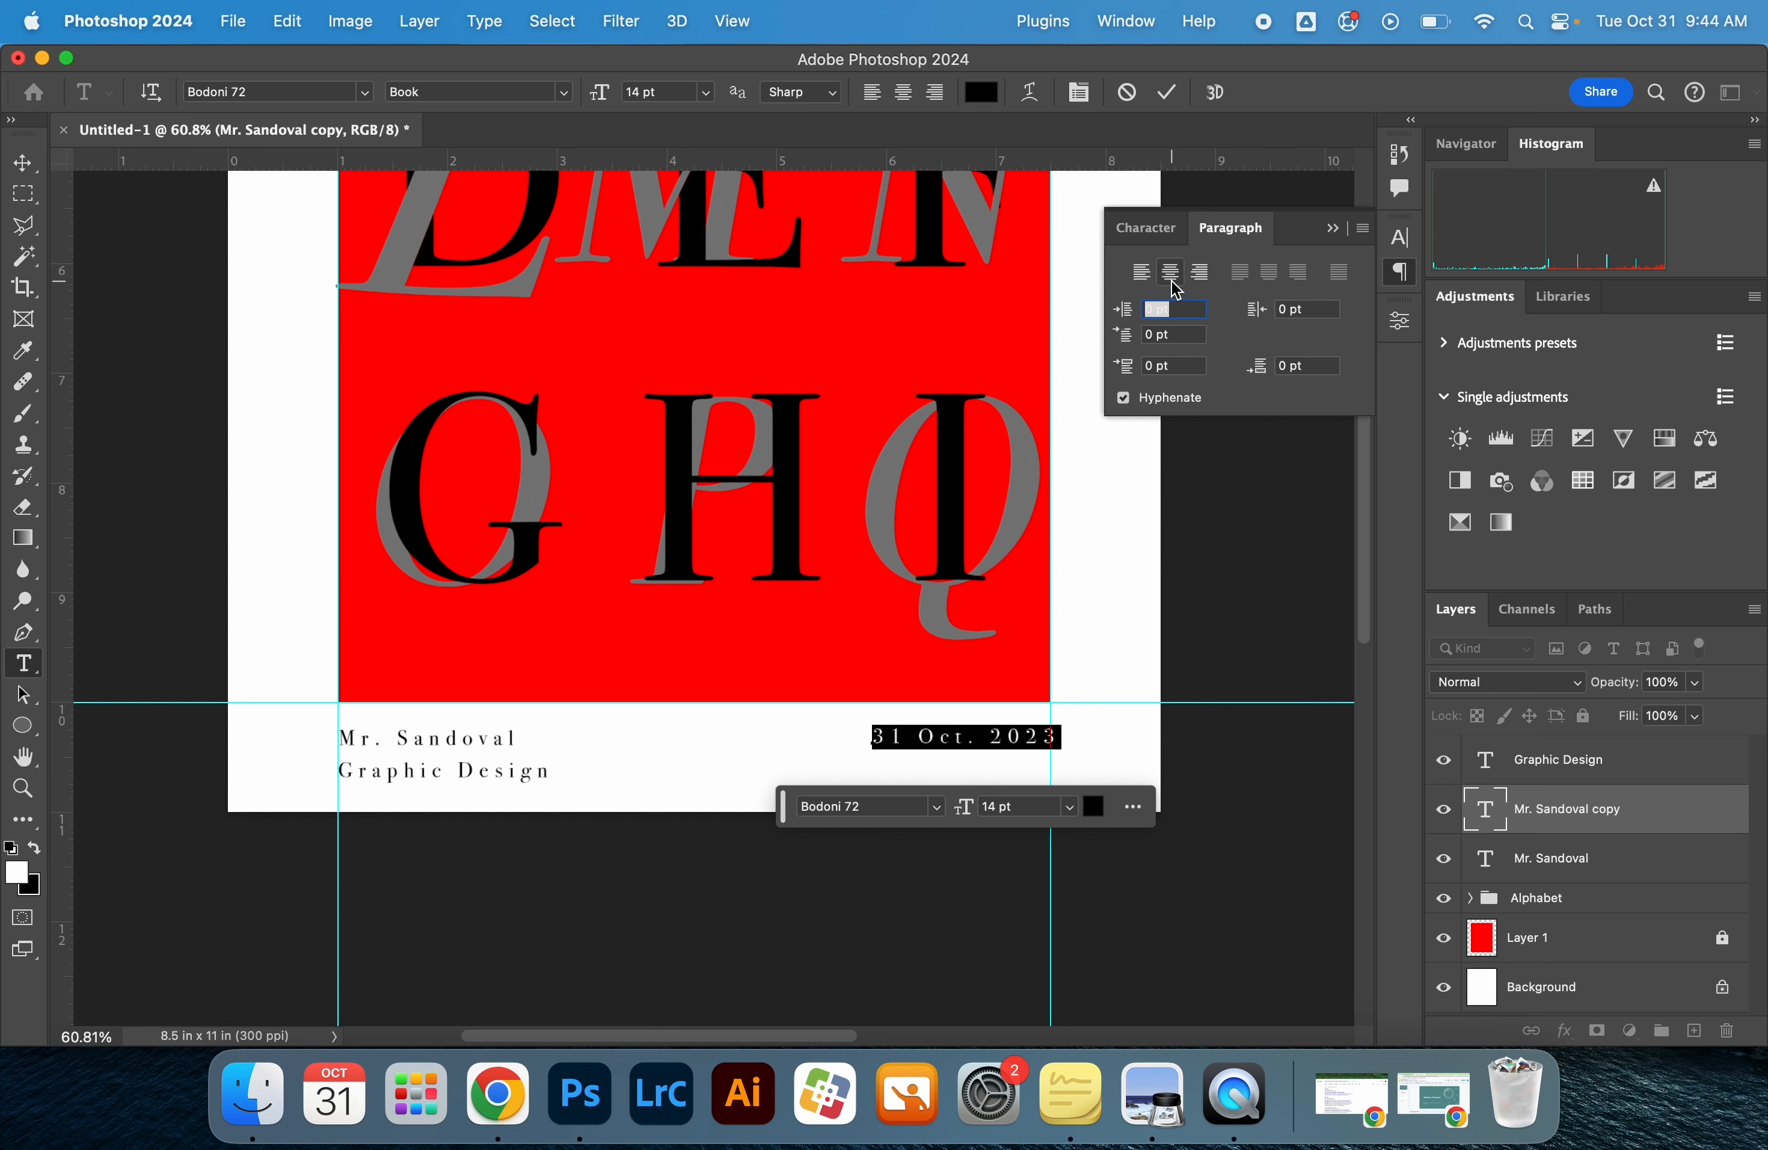
left_click(1202, 275)
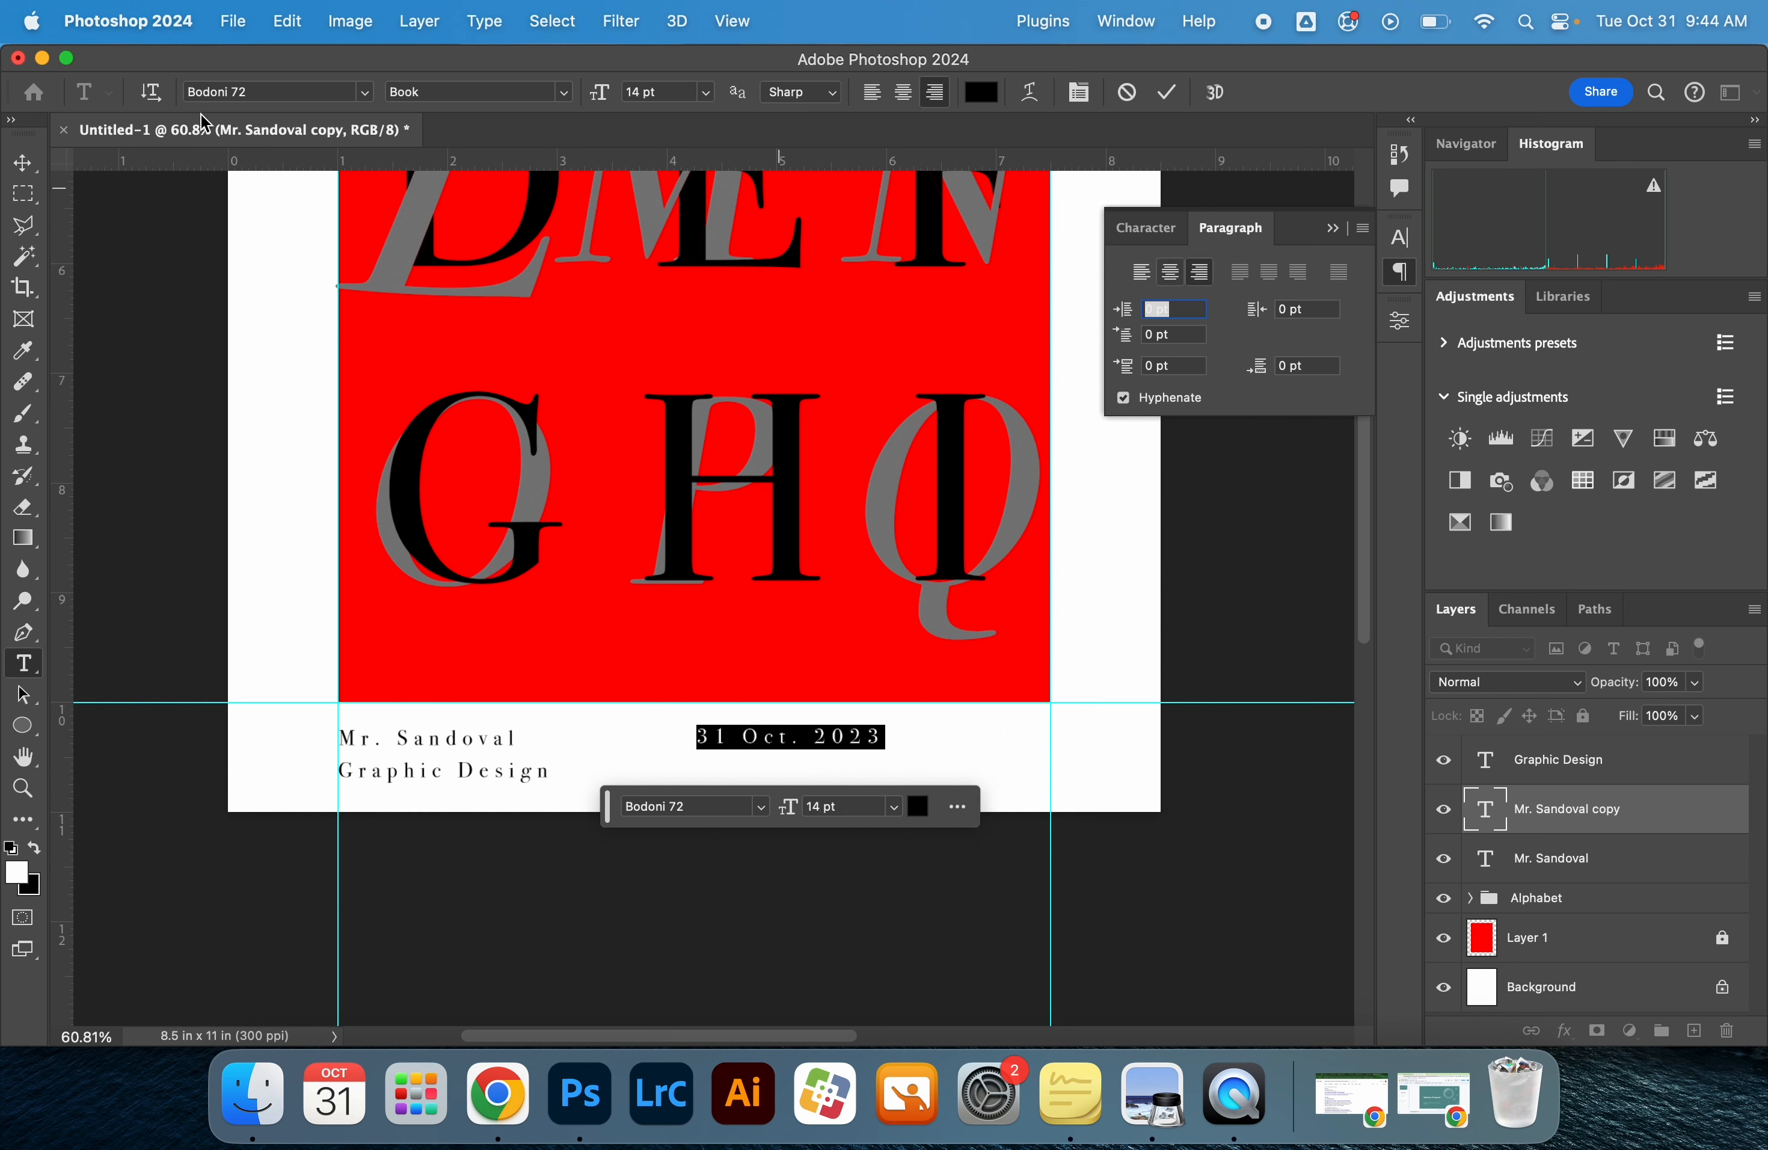
left_click(23, 164)
left_click_drag(877, 741, 1051, 742)
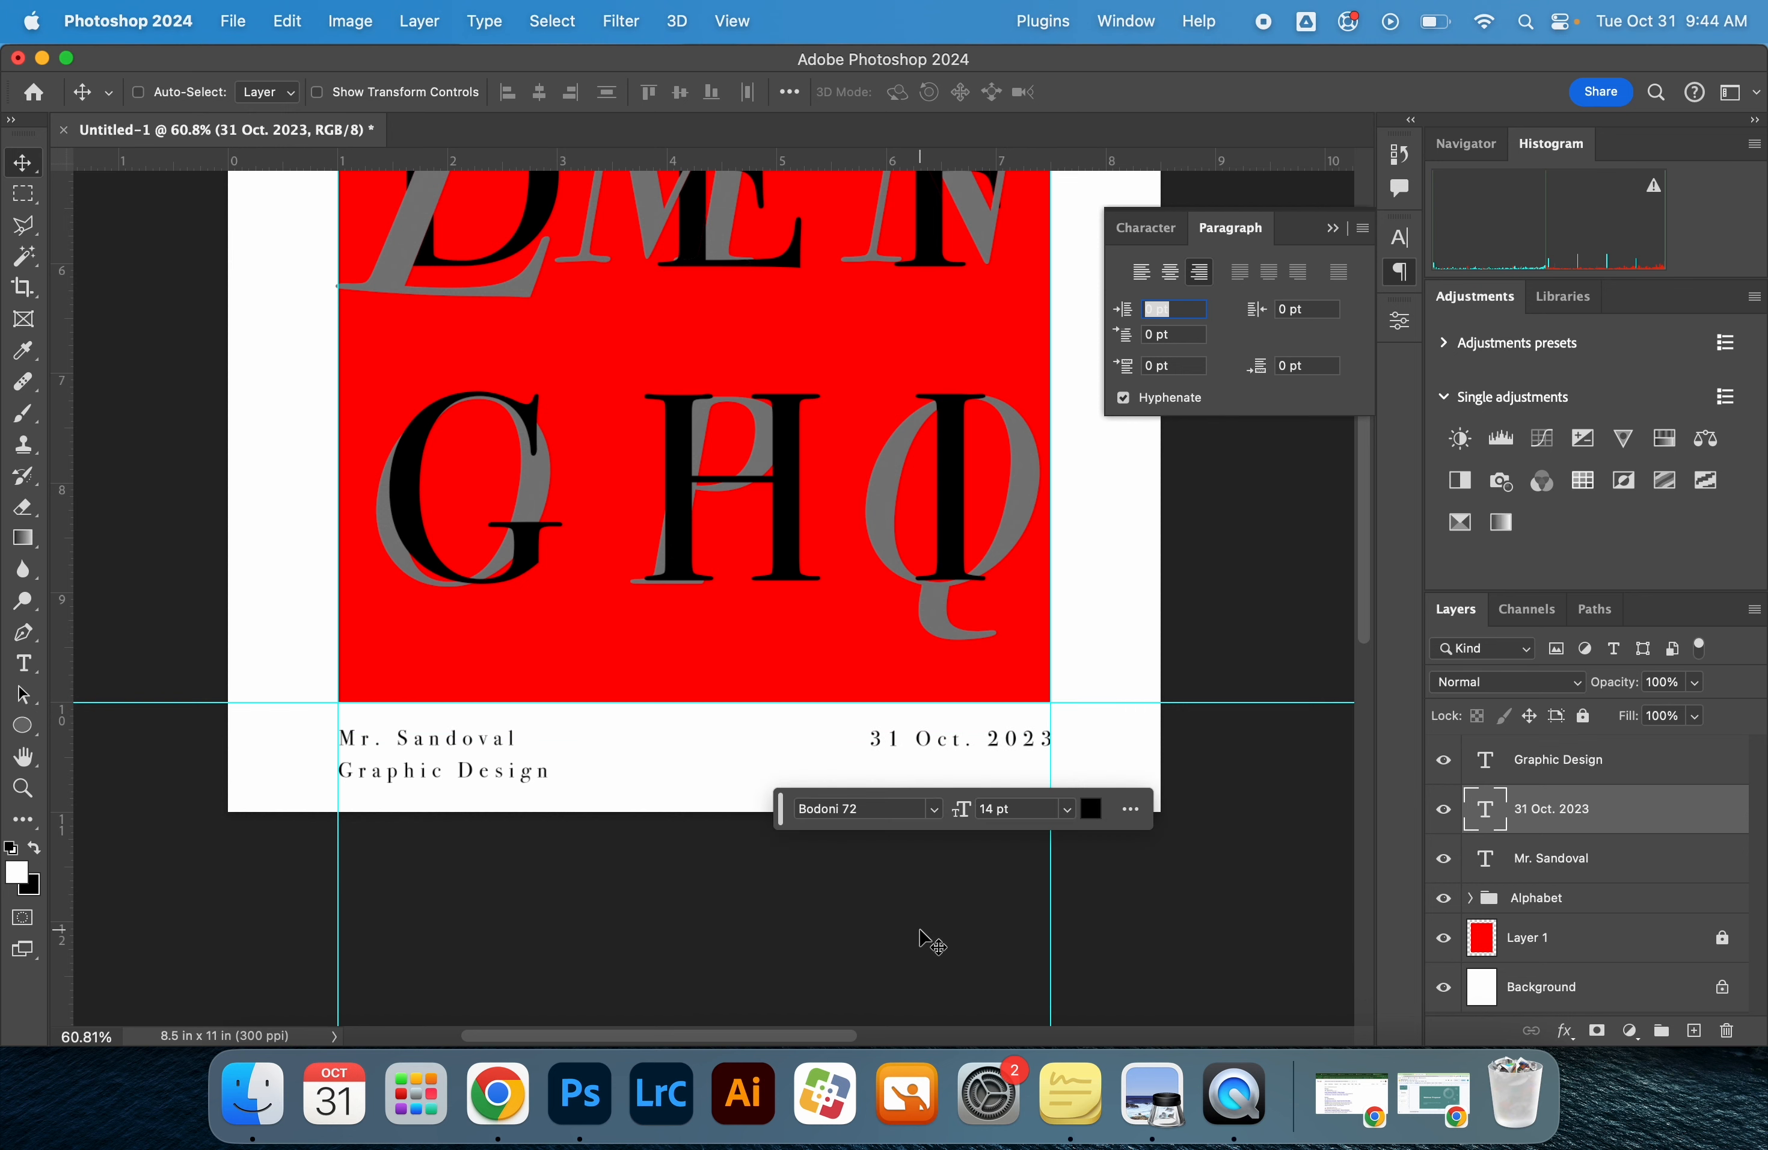
View the whole poster and compare it with the reference poster image in Preview, returning to Photoshop
key("super+0")
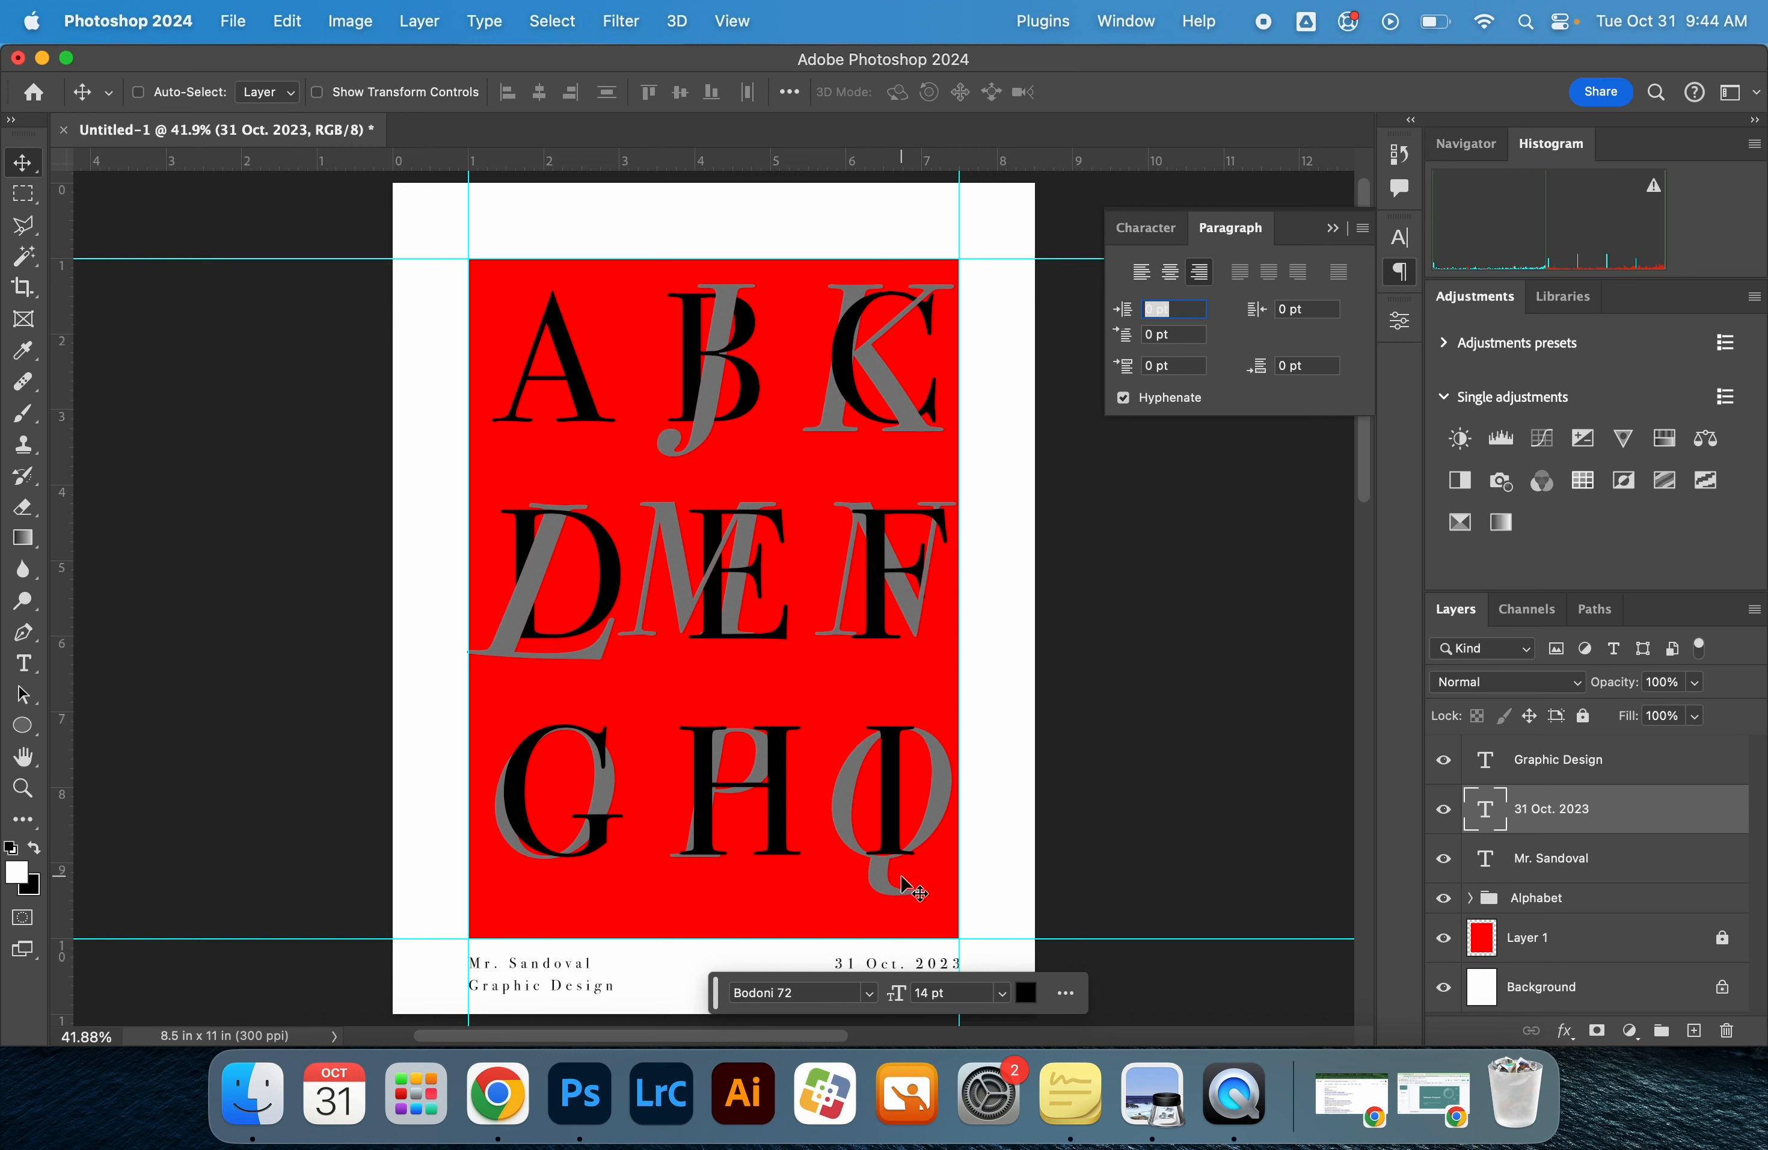
left_click(1157, 1105)
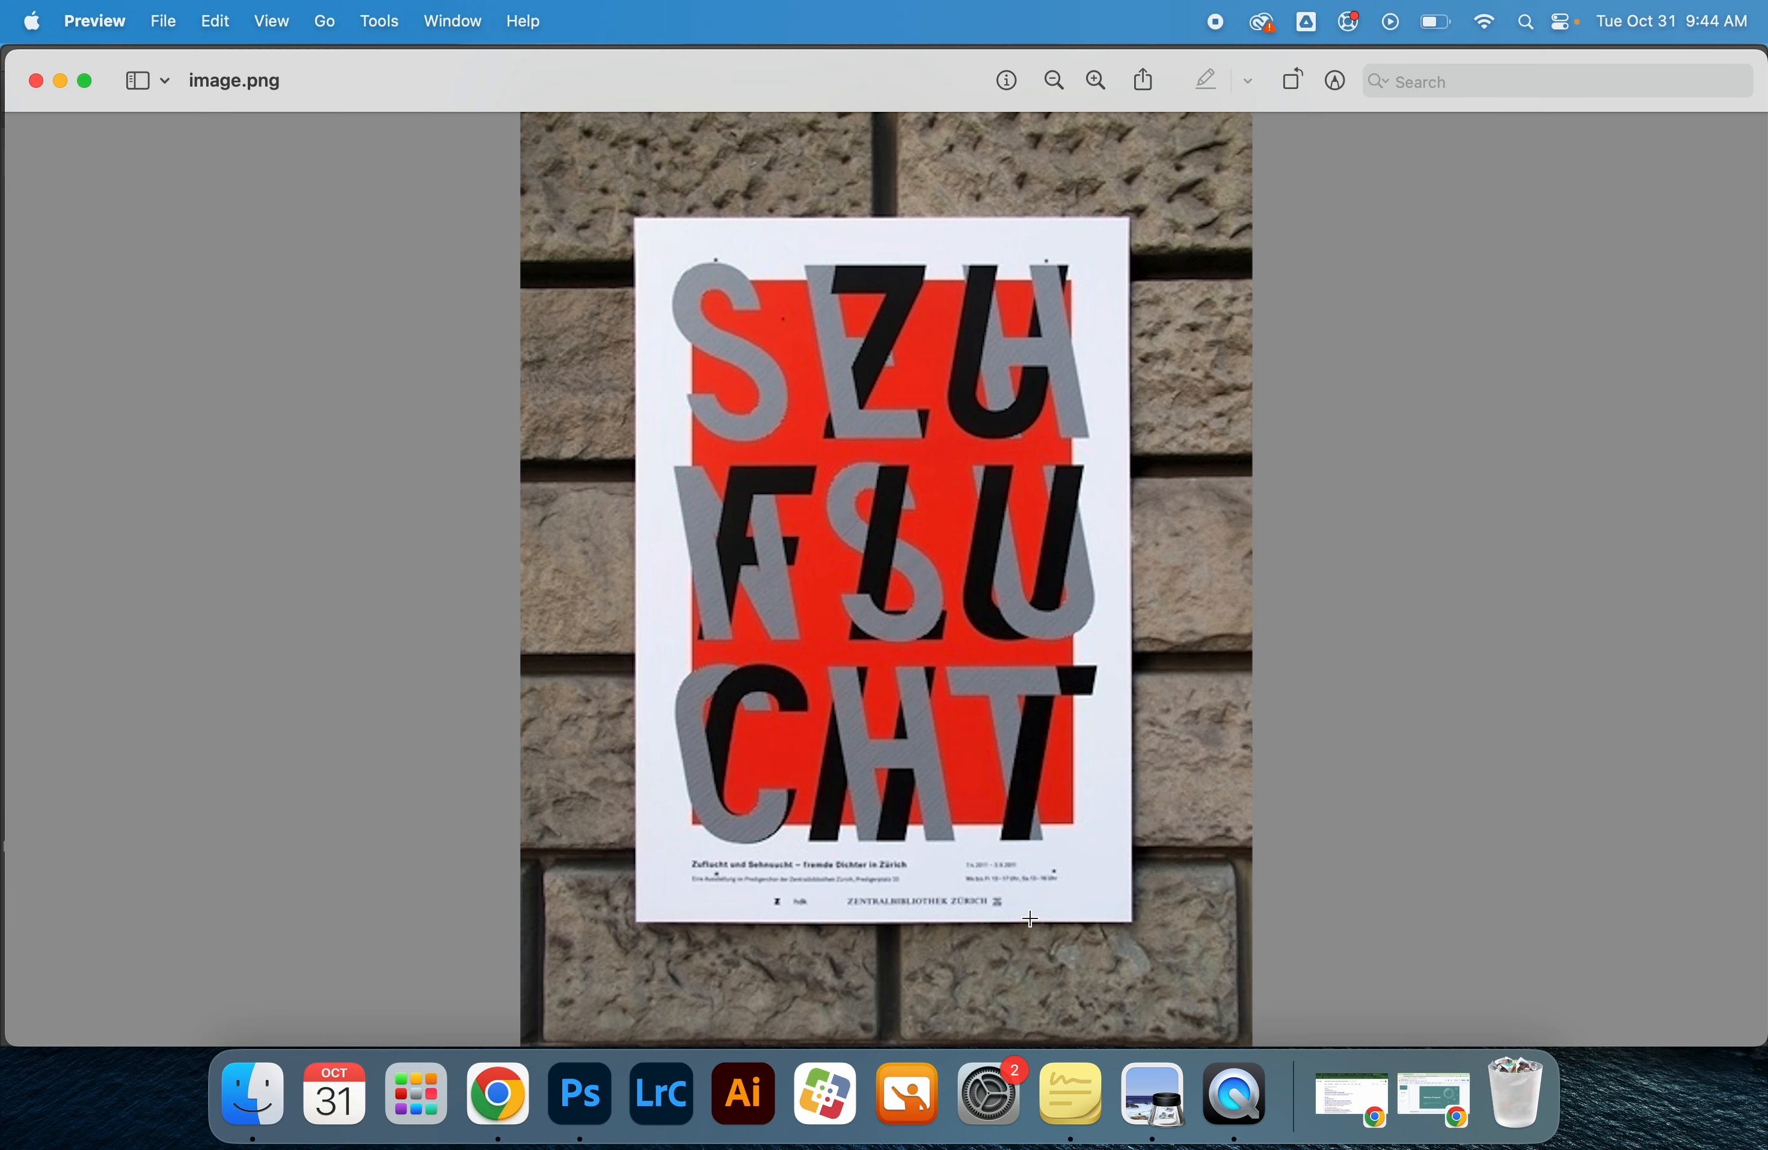
left_click(580, 1095)
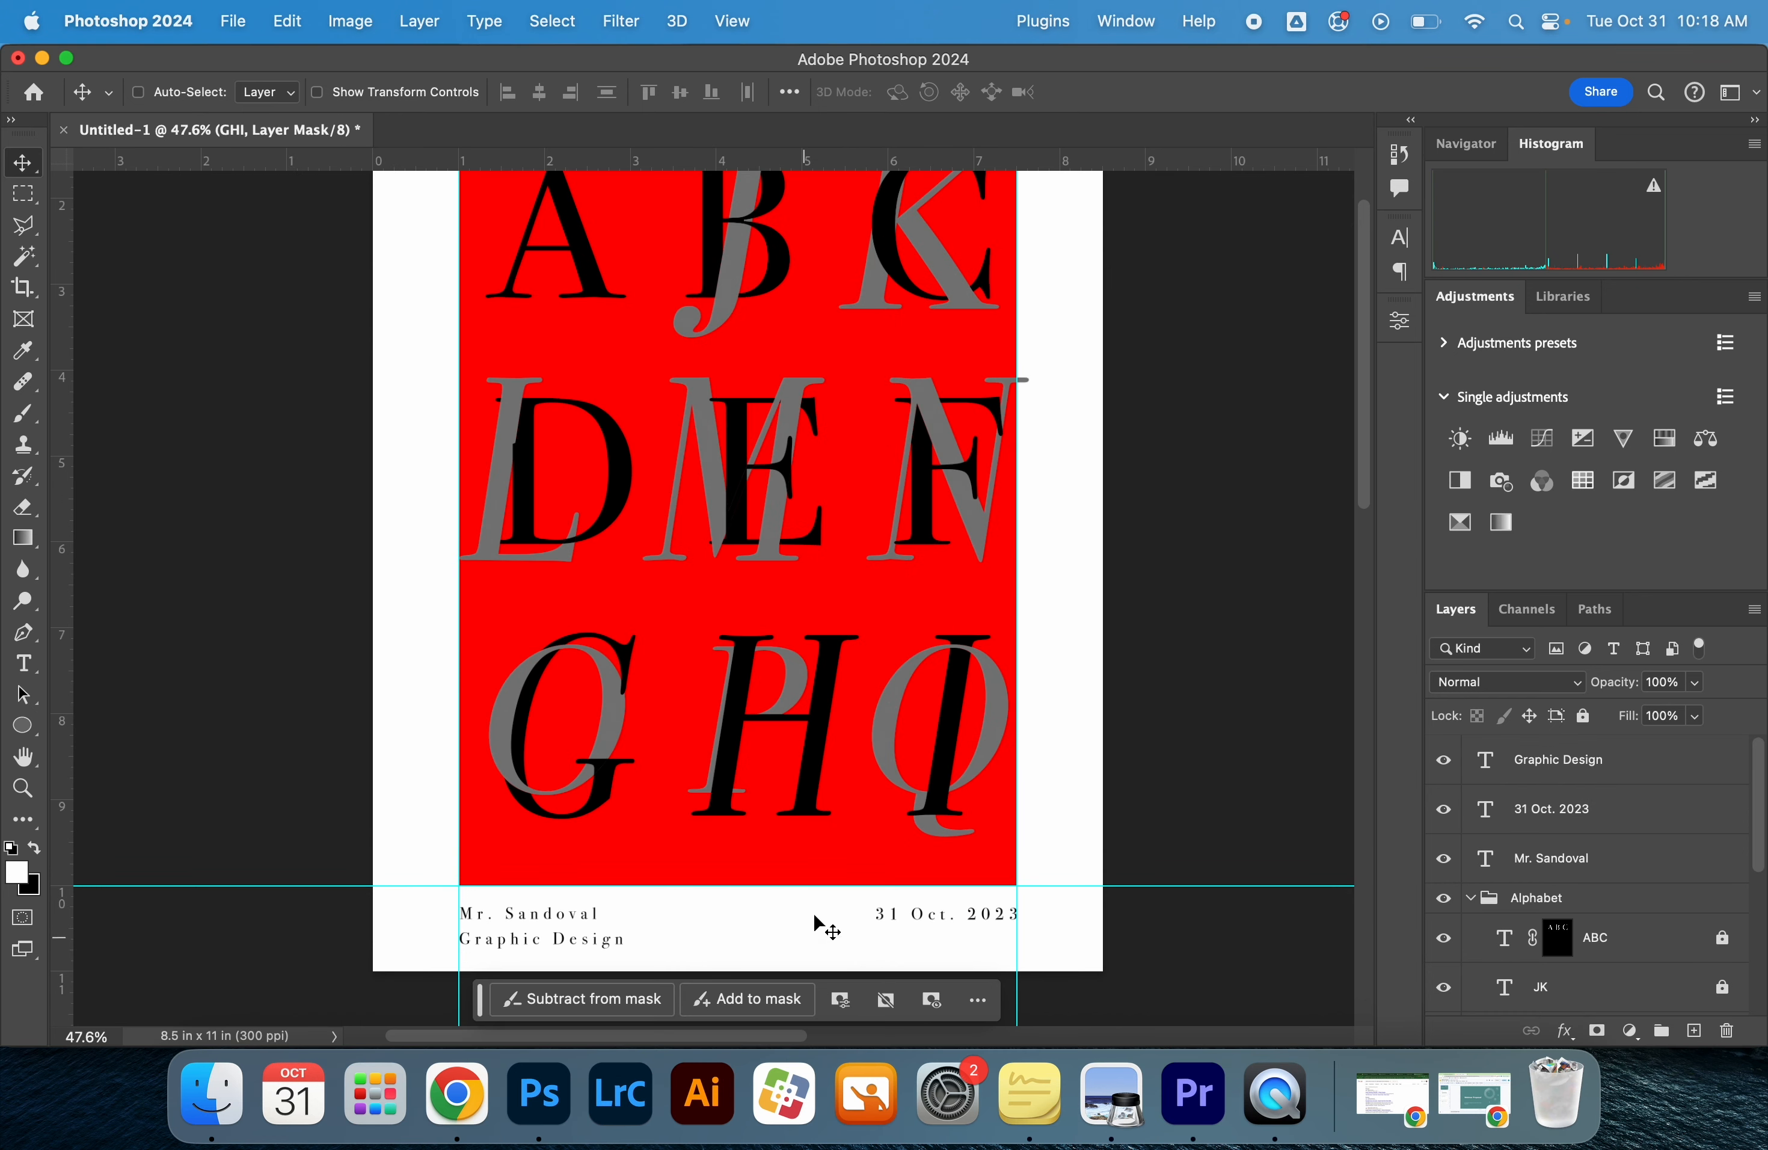
Collapse the Alphabet layer group and apply Faux Italic to the name text below the red rectangle
scroll(868, 888, "up", 3)
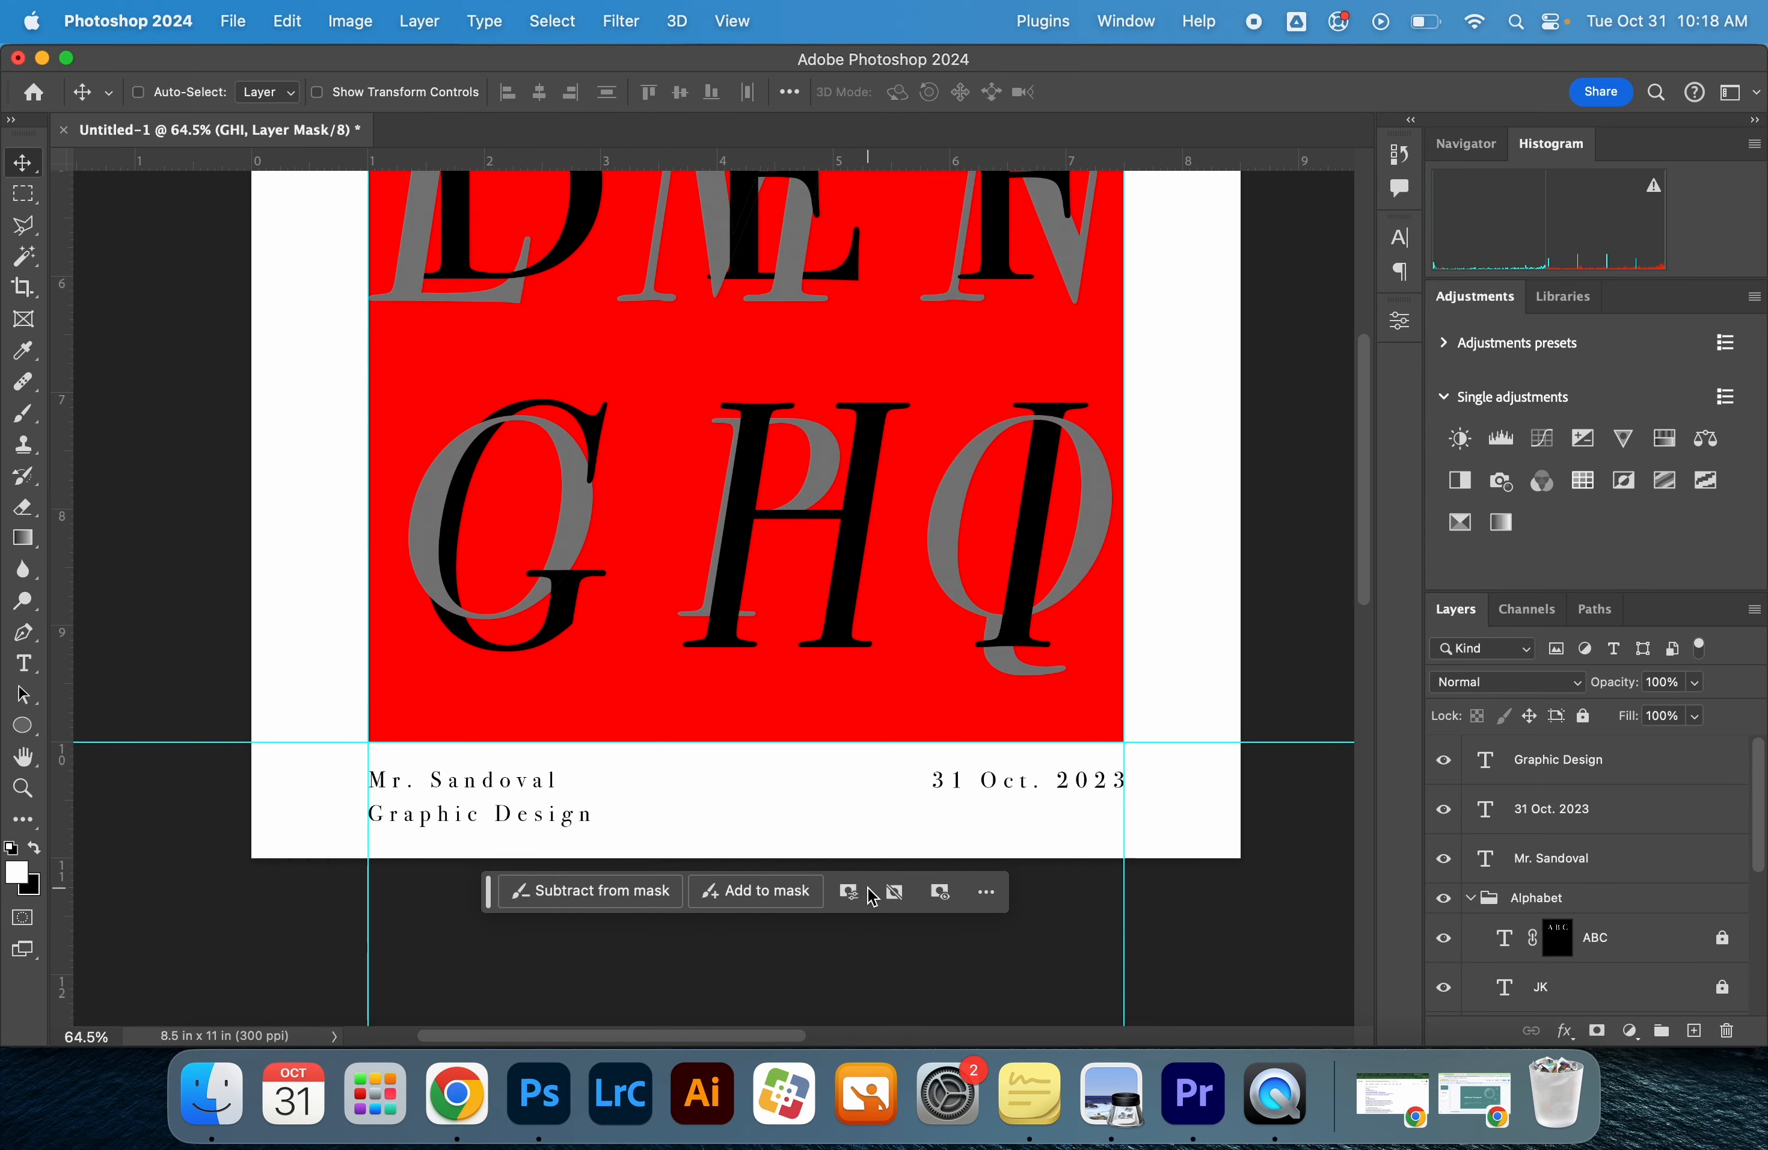
scroll(1060, 791, "down", 1)
key("t")
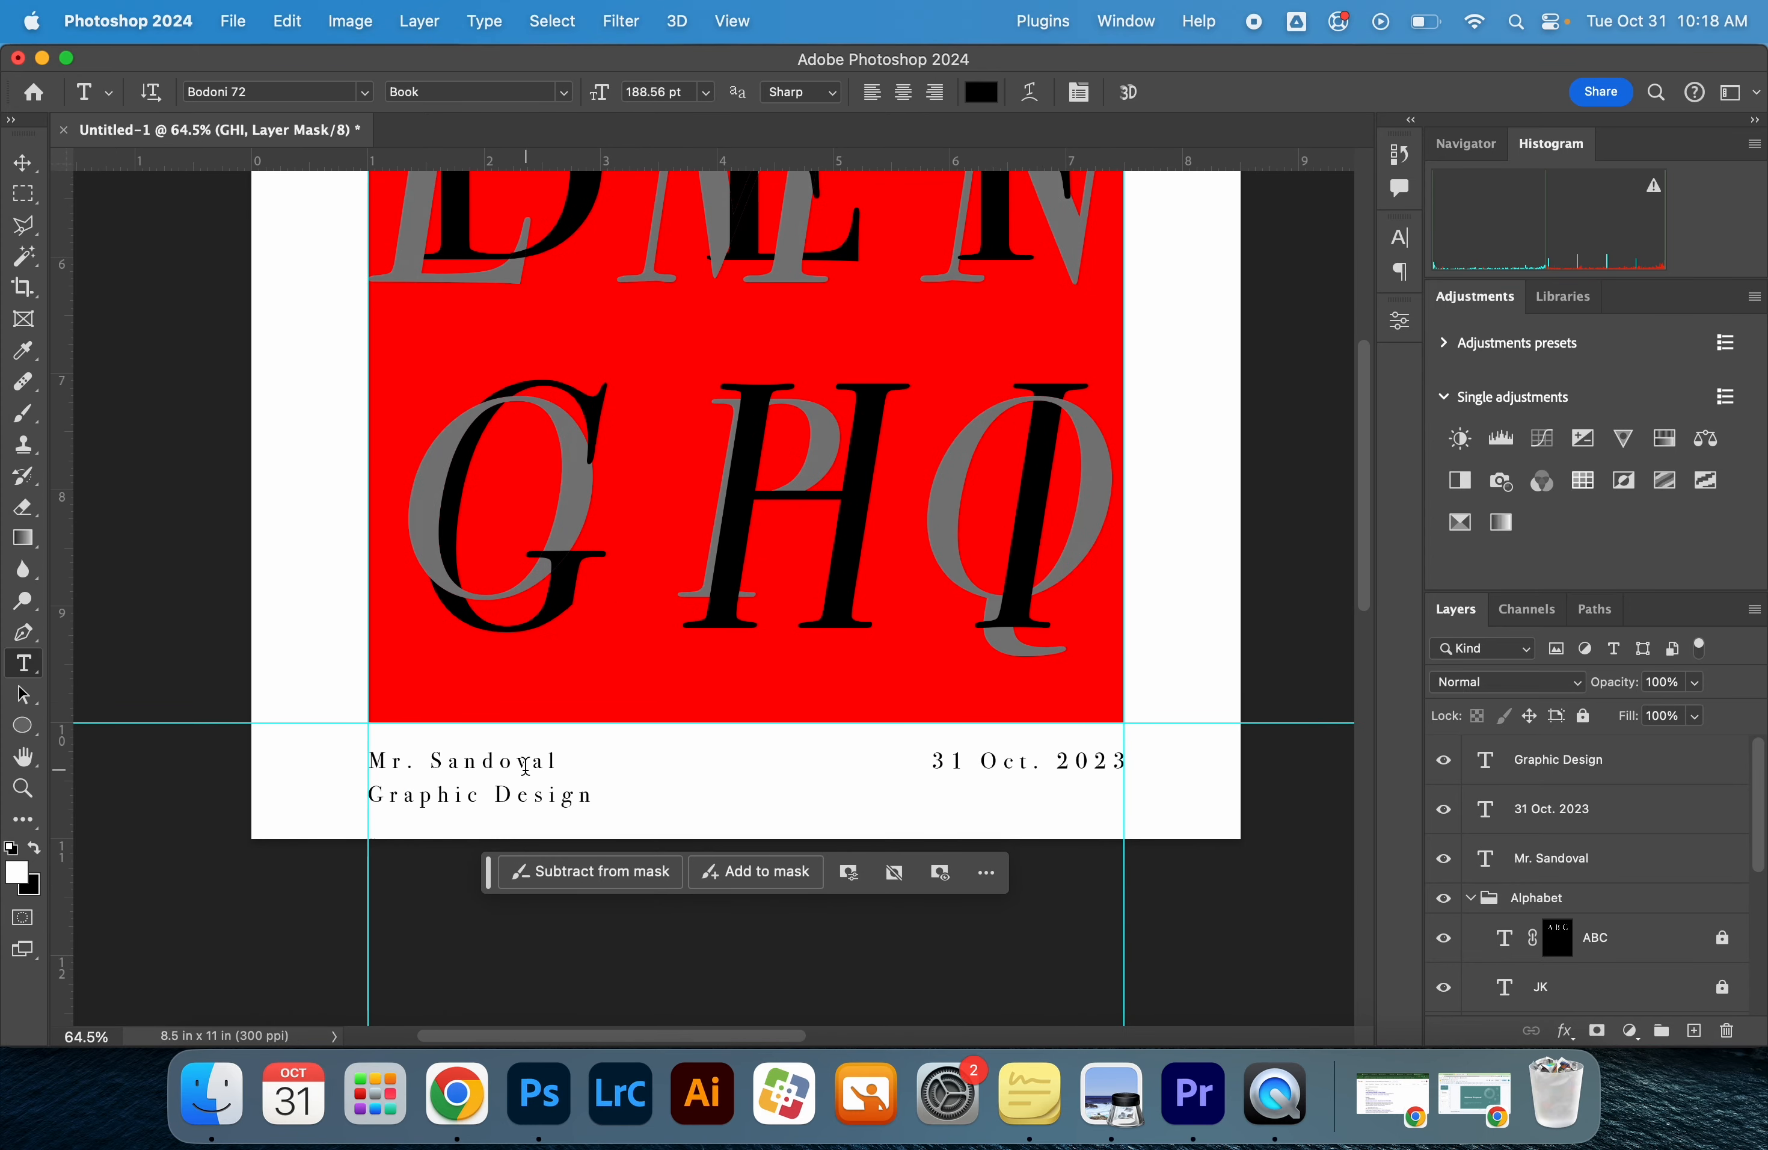
left_click(1471, 899)
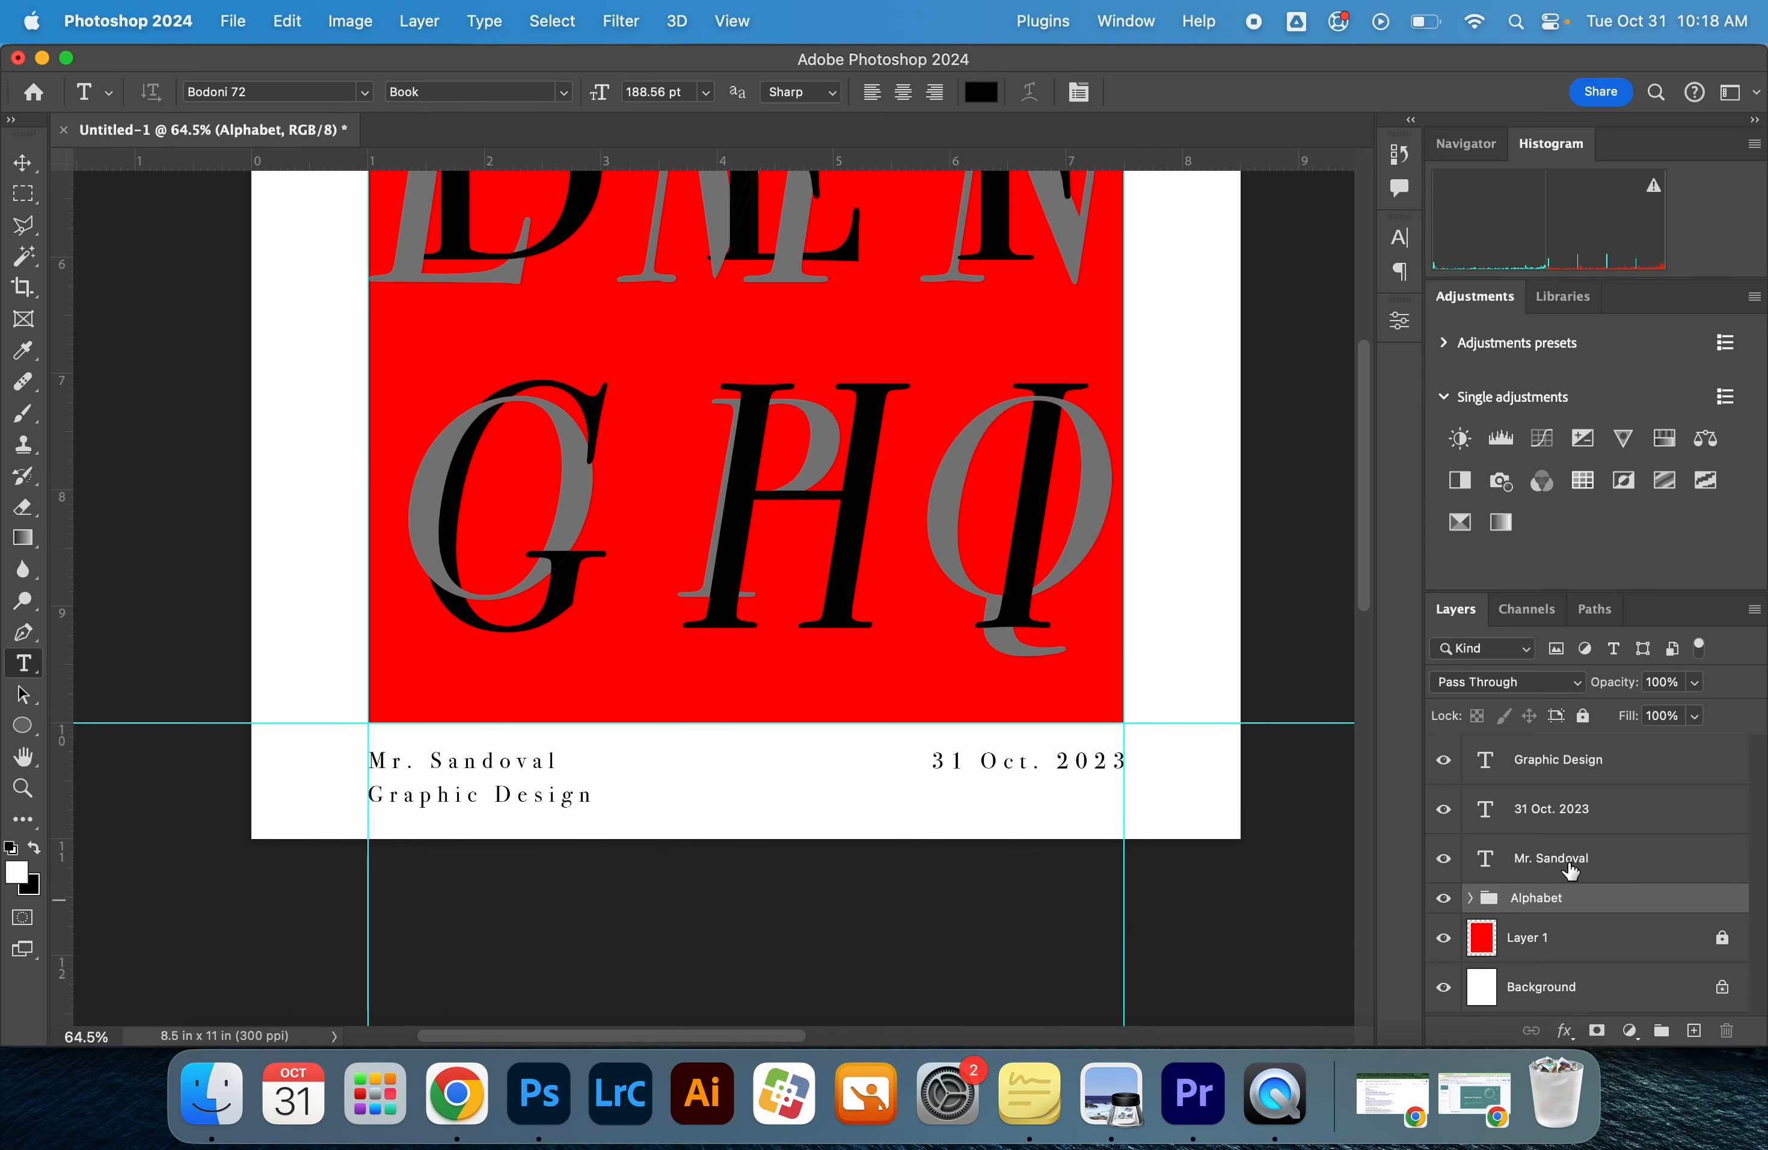
left_click(1574, 855)
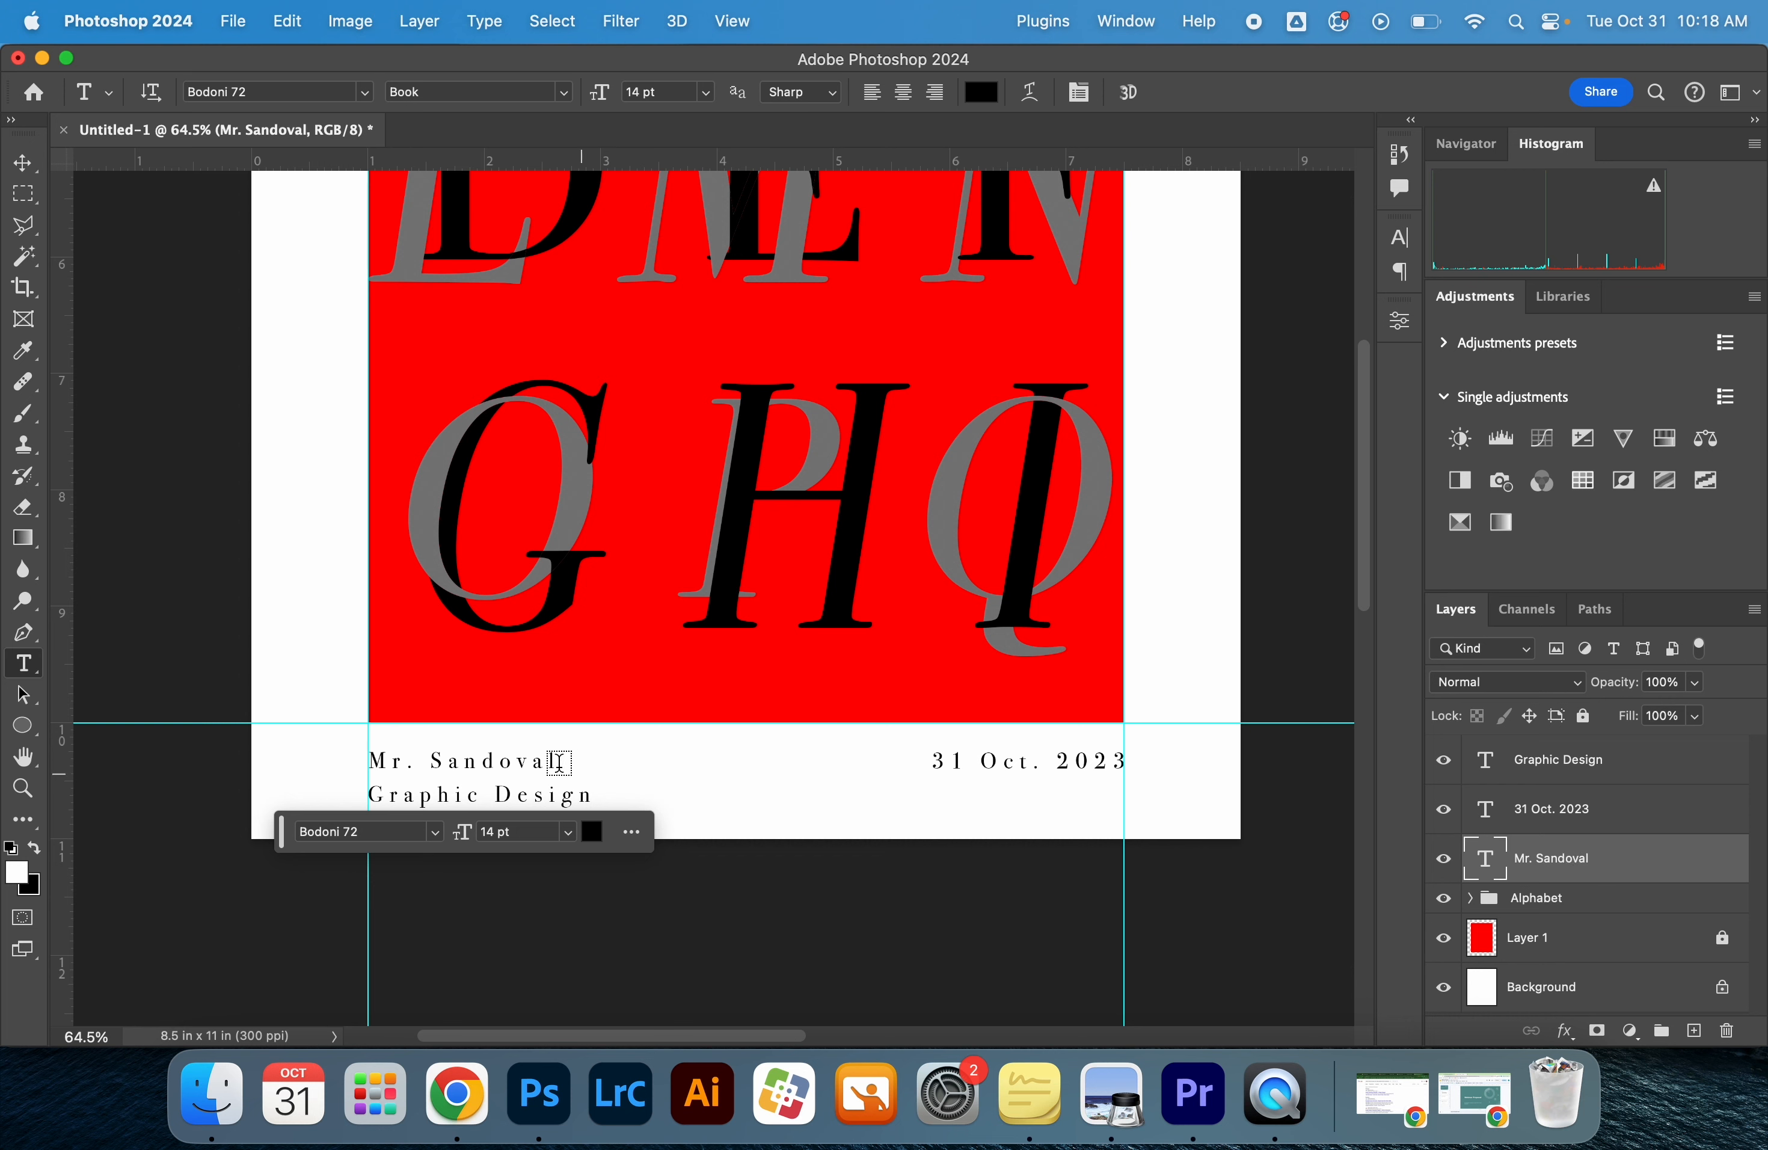
double_click(536, 761)
key("super+a")
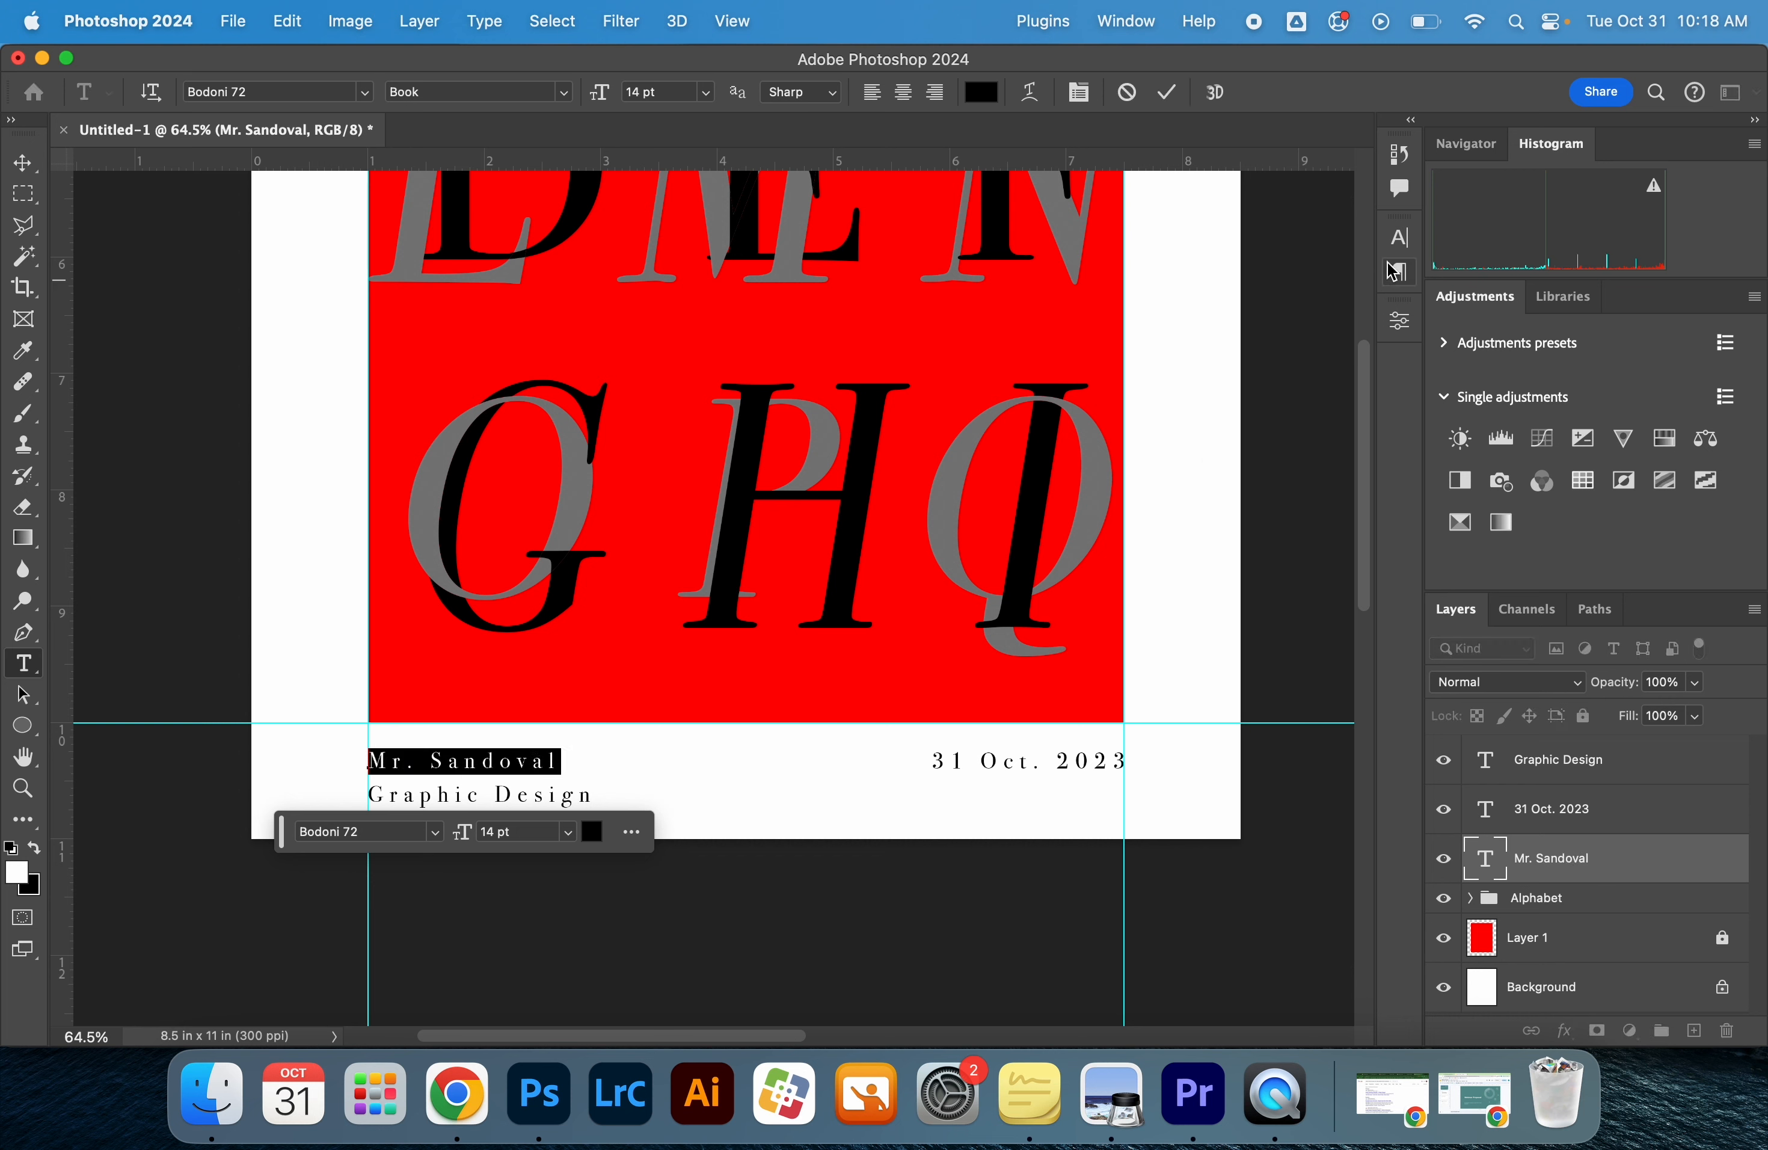
left_click(1399, 238)
left_click(1167, 407)
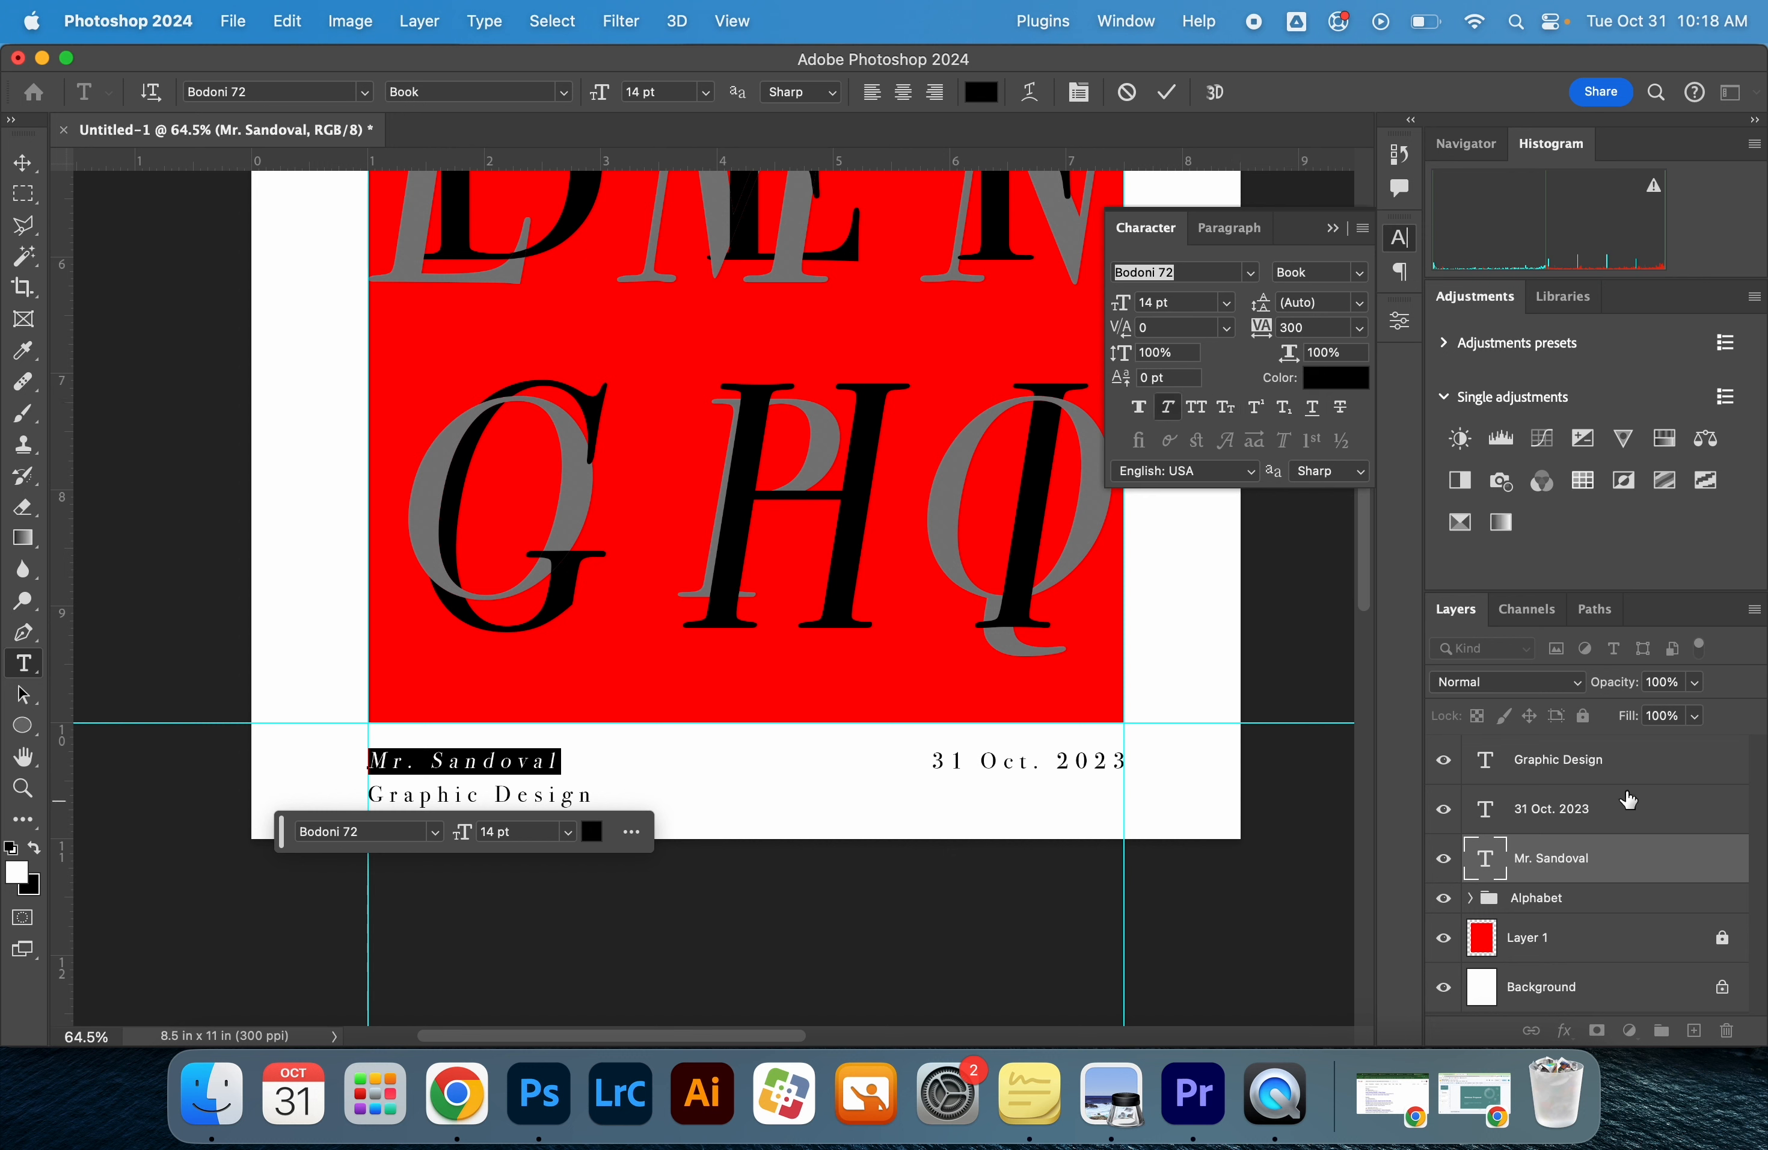
Apply Faux Italic to the "Graphic Design" text line
left_click(1626, 764)
double_click(520, 797)
key("super+a")
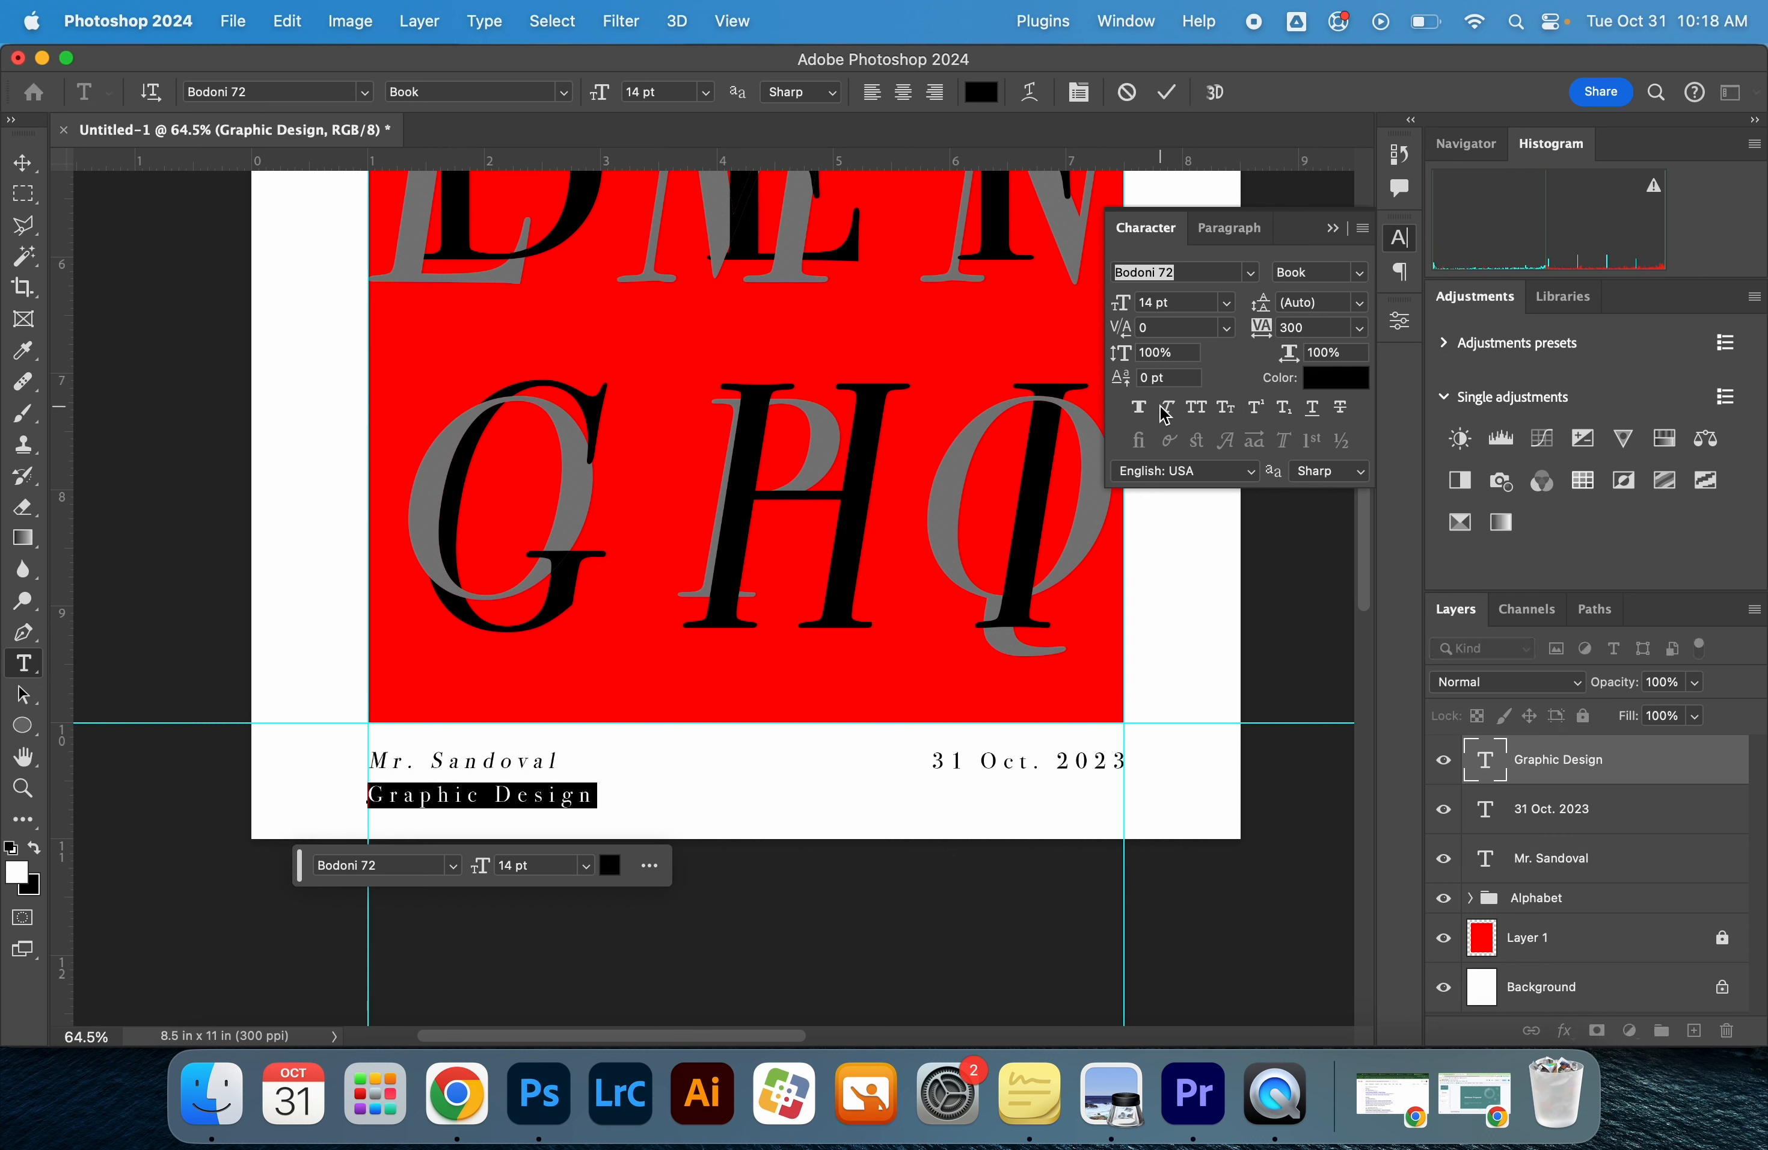
left_click(1167, 407)
key("Escape")
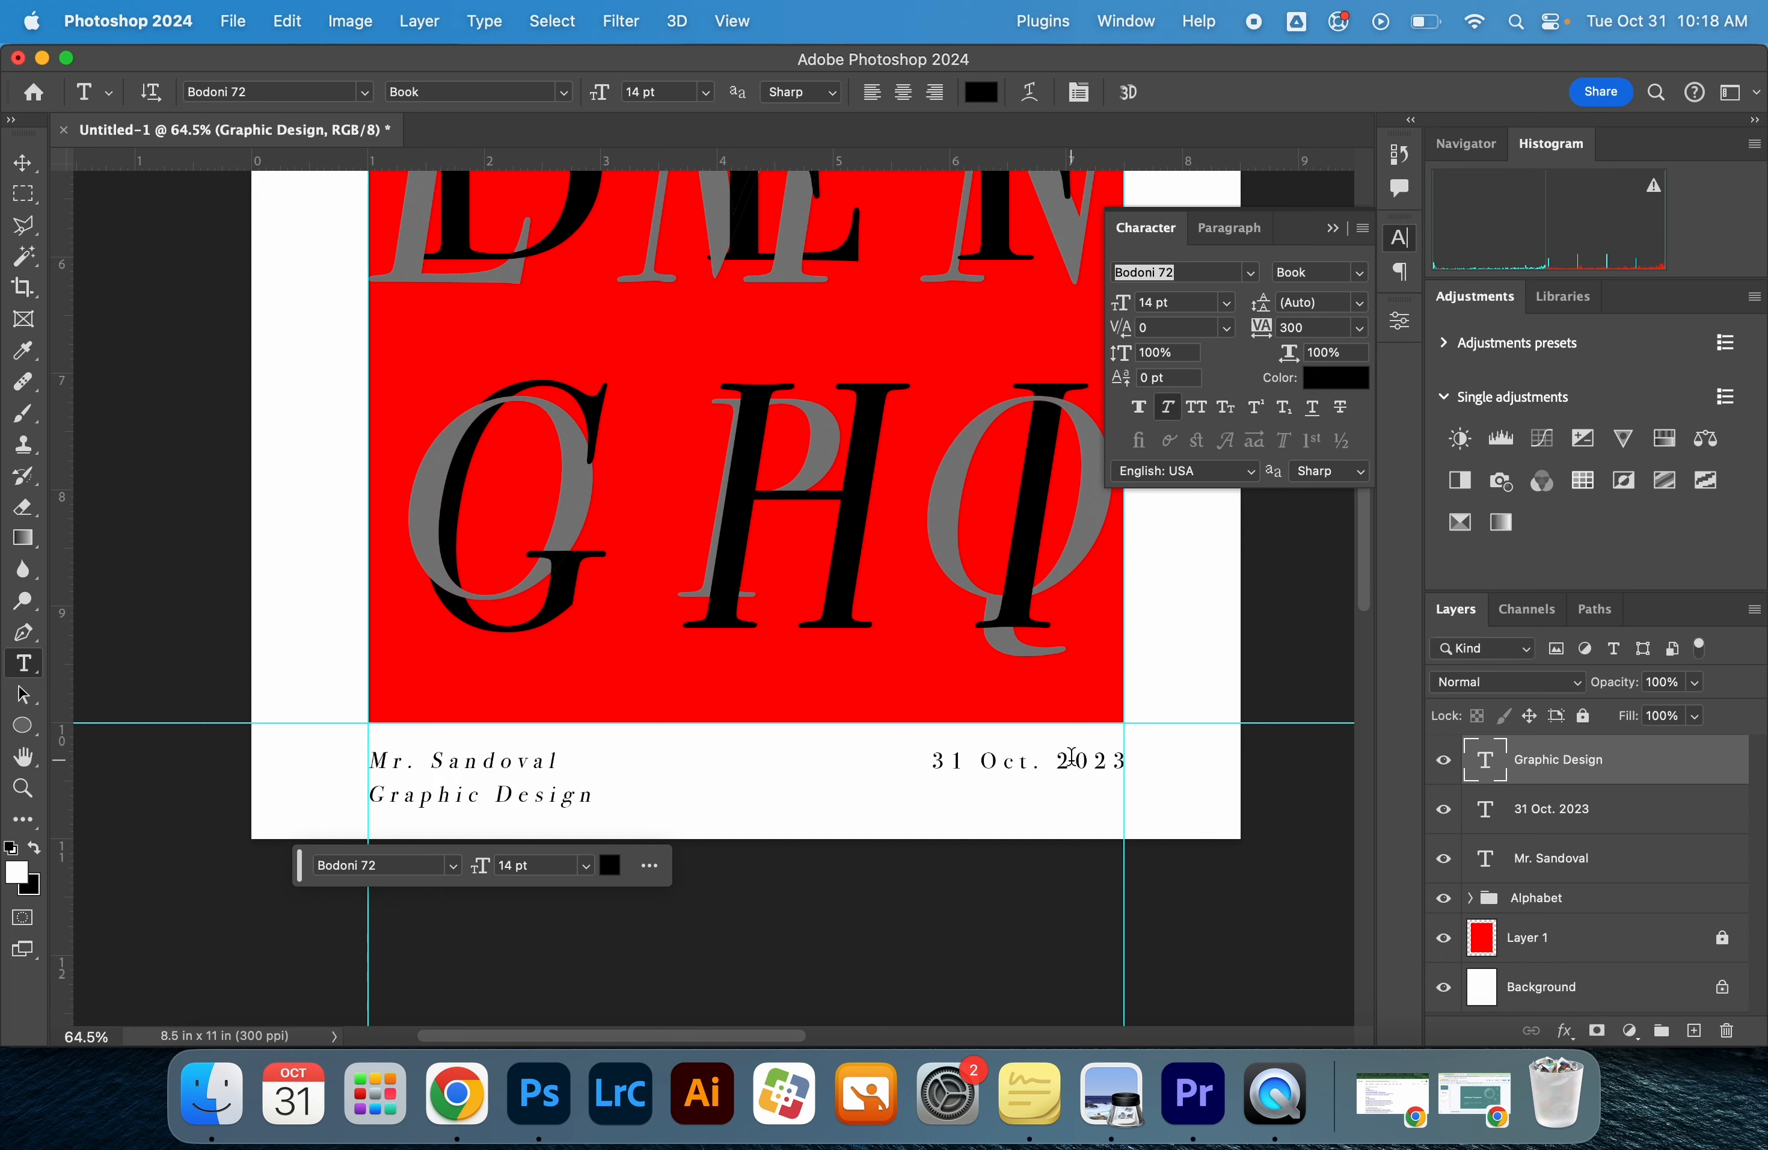
Apply Faux Italic to the whole date text line below the red rectangle and collapse the character settings
left_click(1544, 816)
double_click(1013, 760)
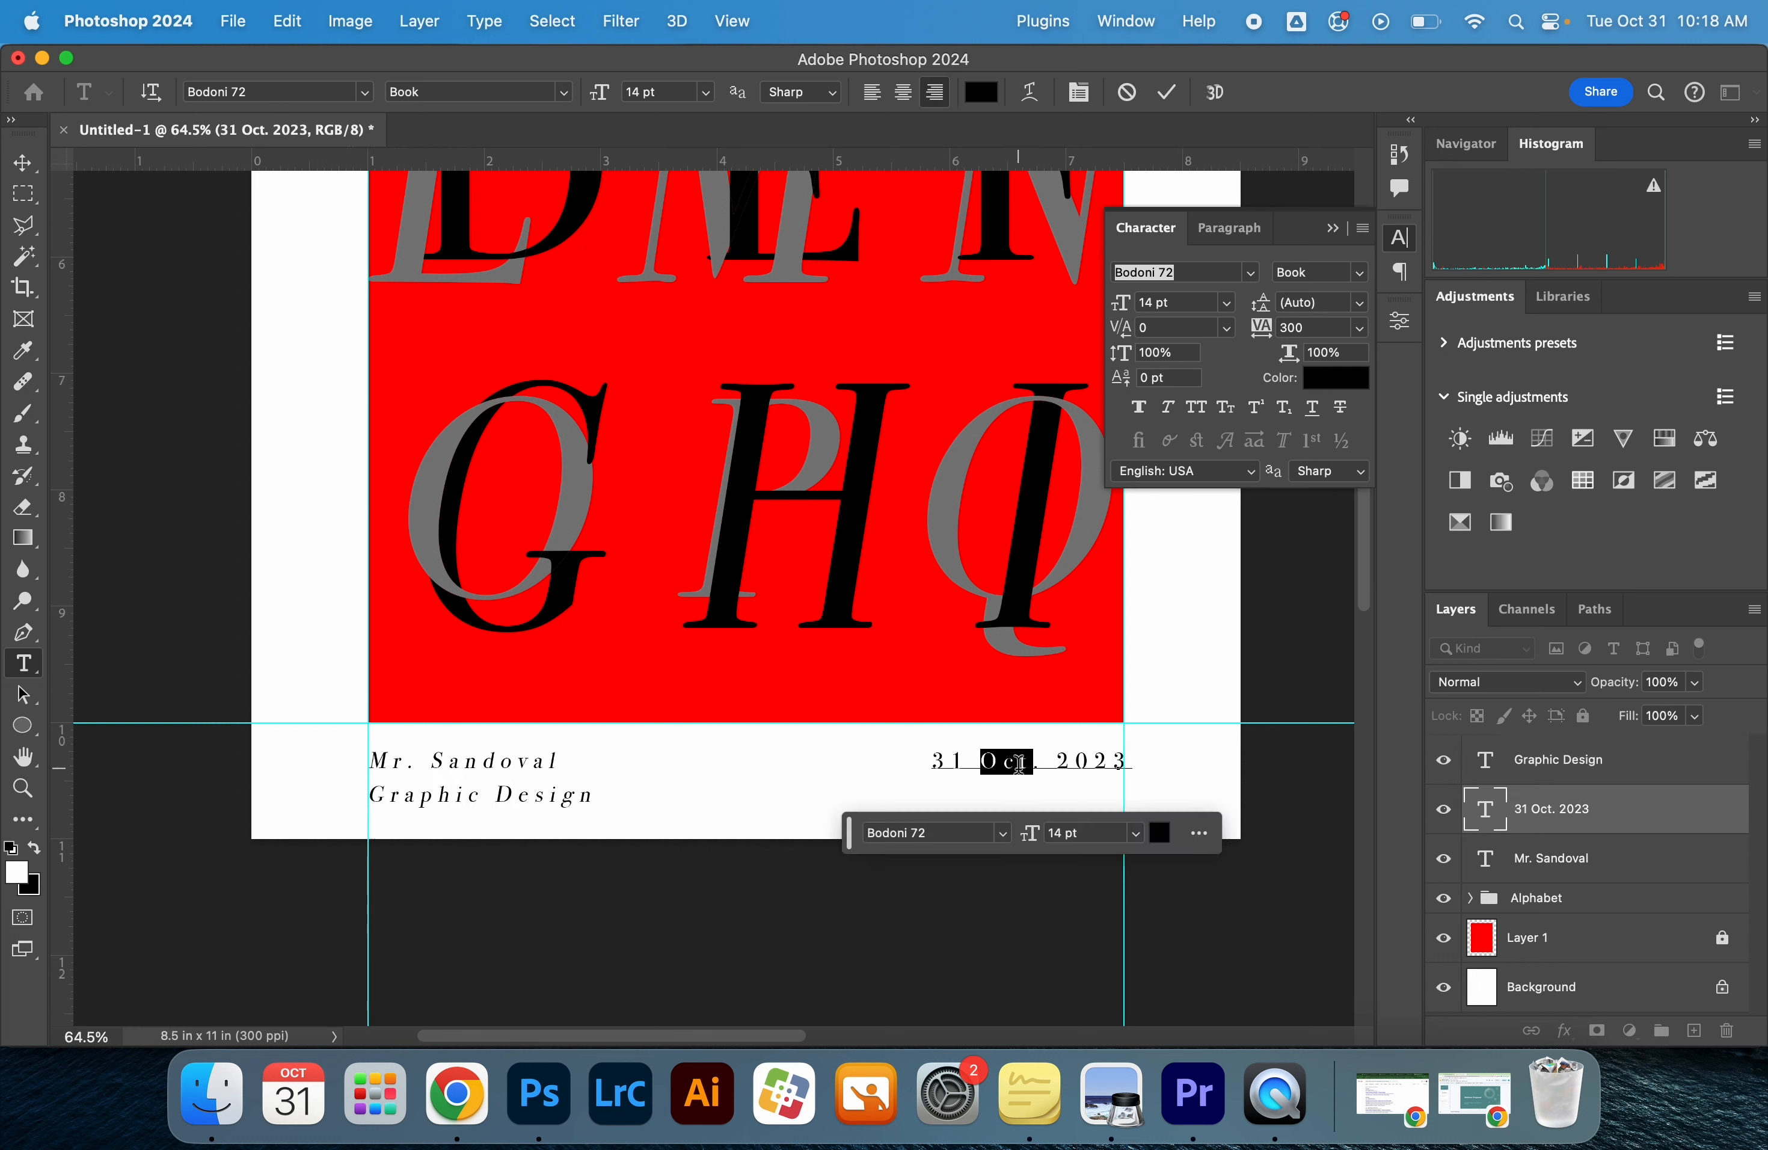
key("super+a")
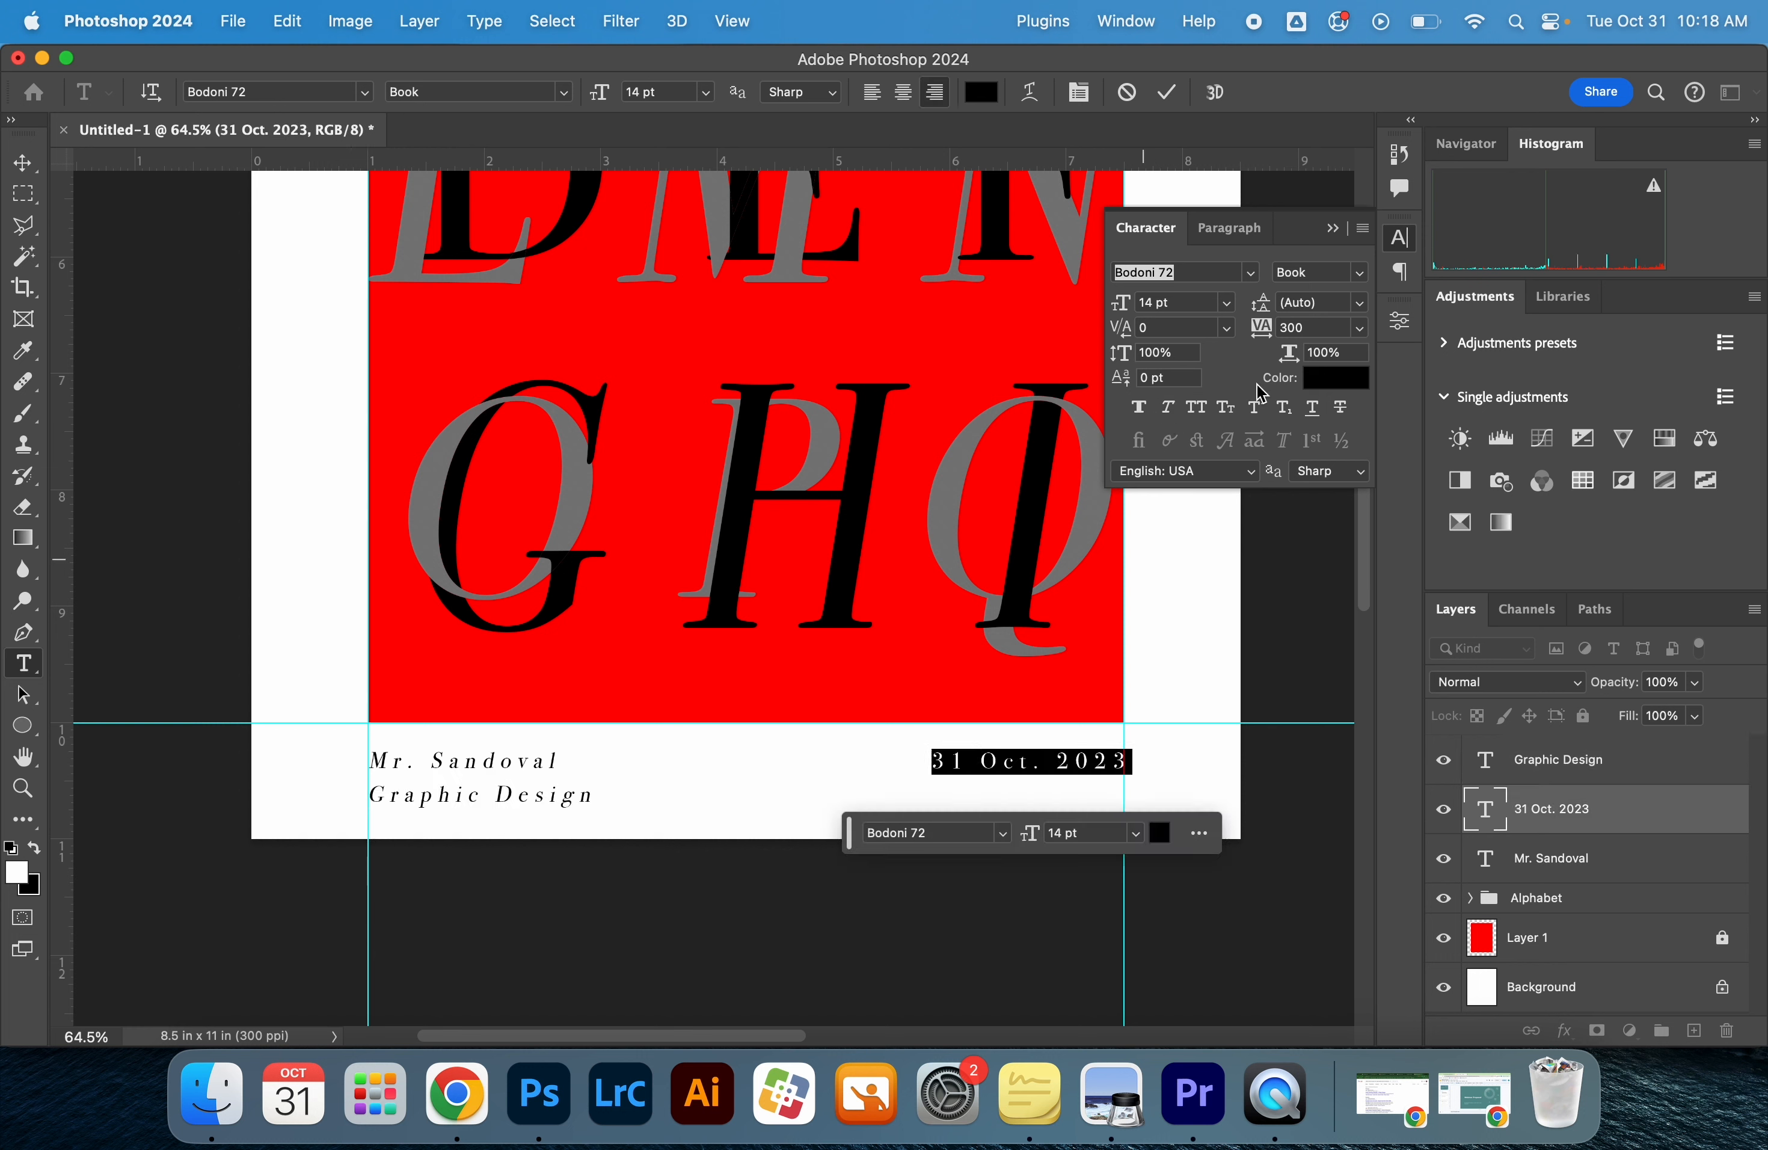
left_click(1167, 407)
left_click(30, 166)
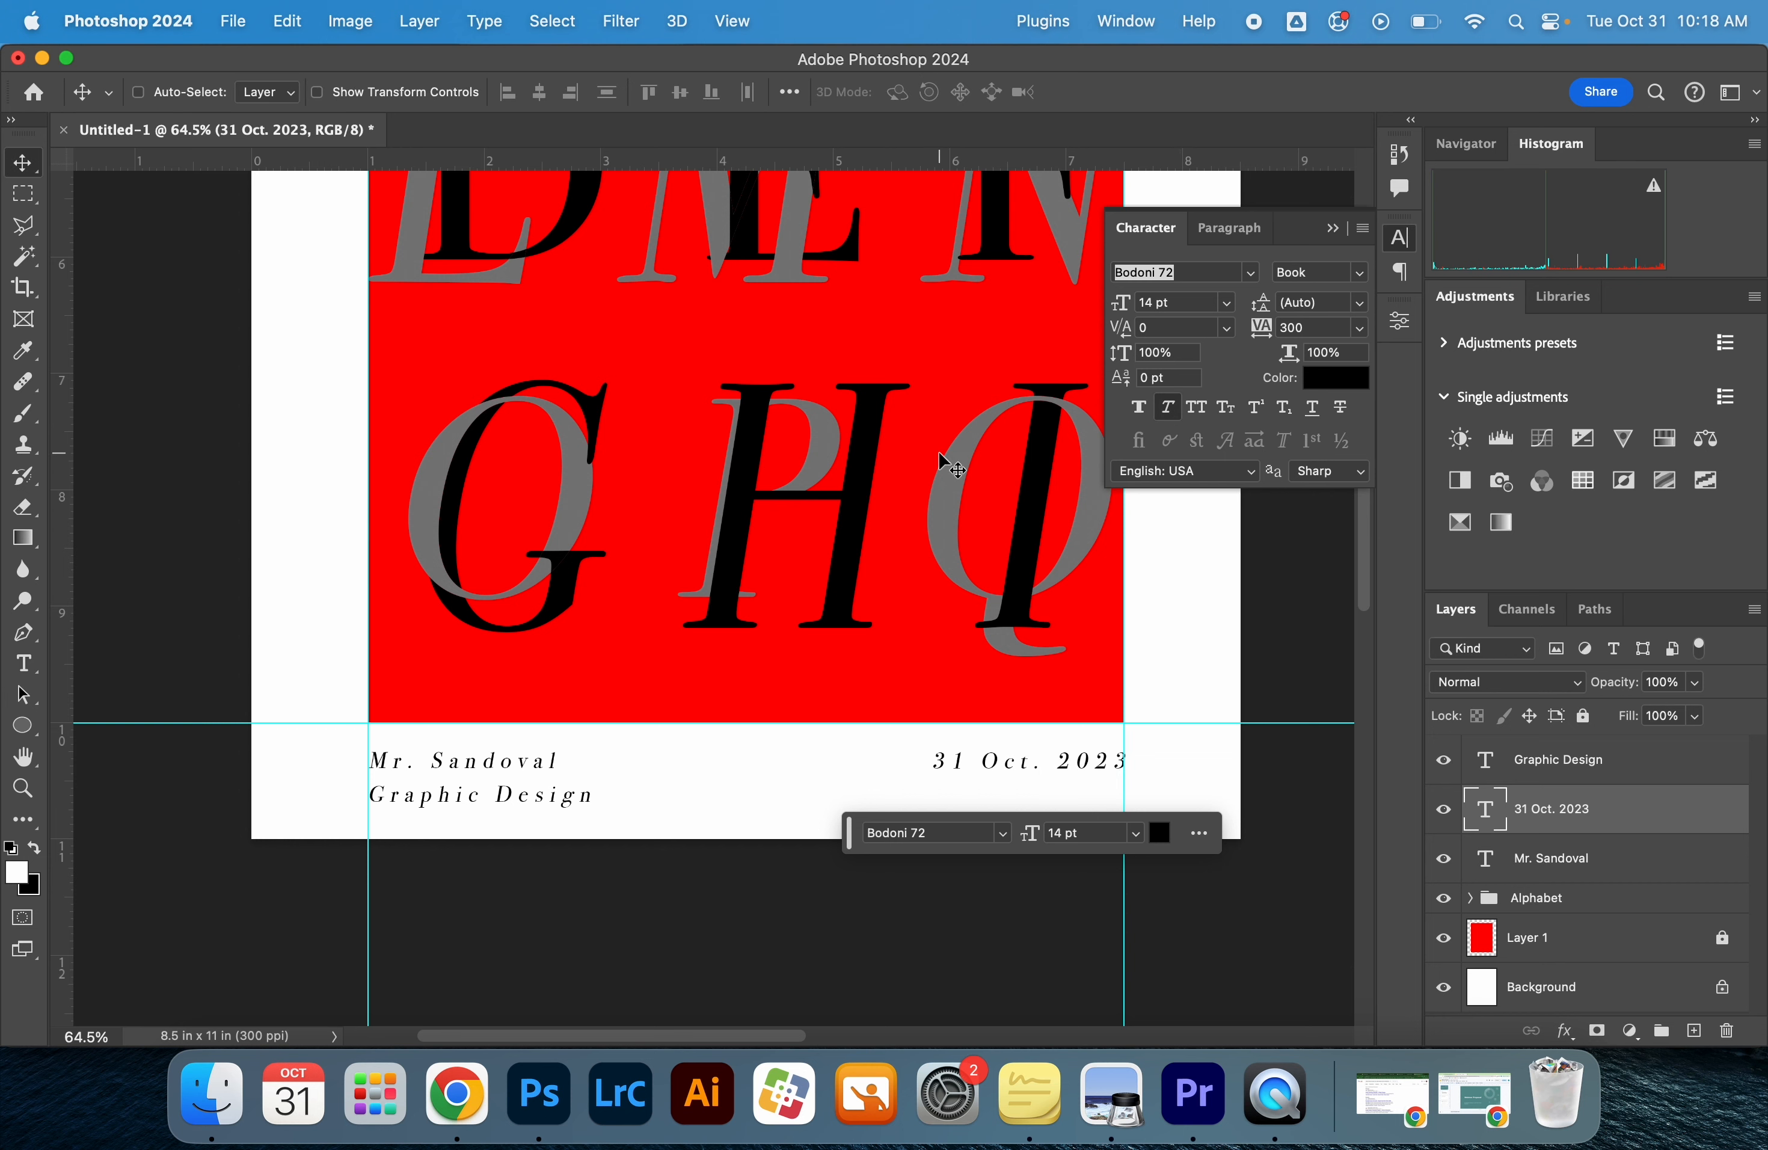
left_click(1332, 227)
Group the three footer text layers and name the group "credits"
left_click(1597, 866)
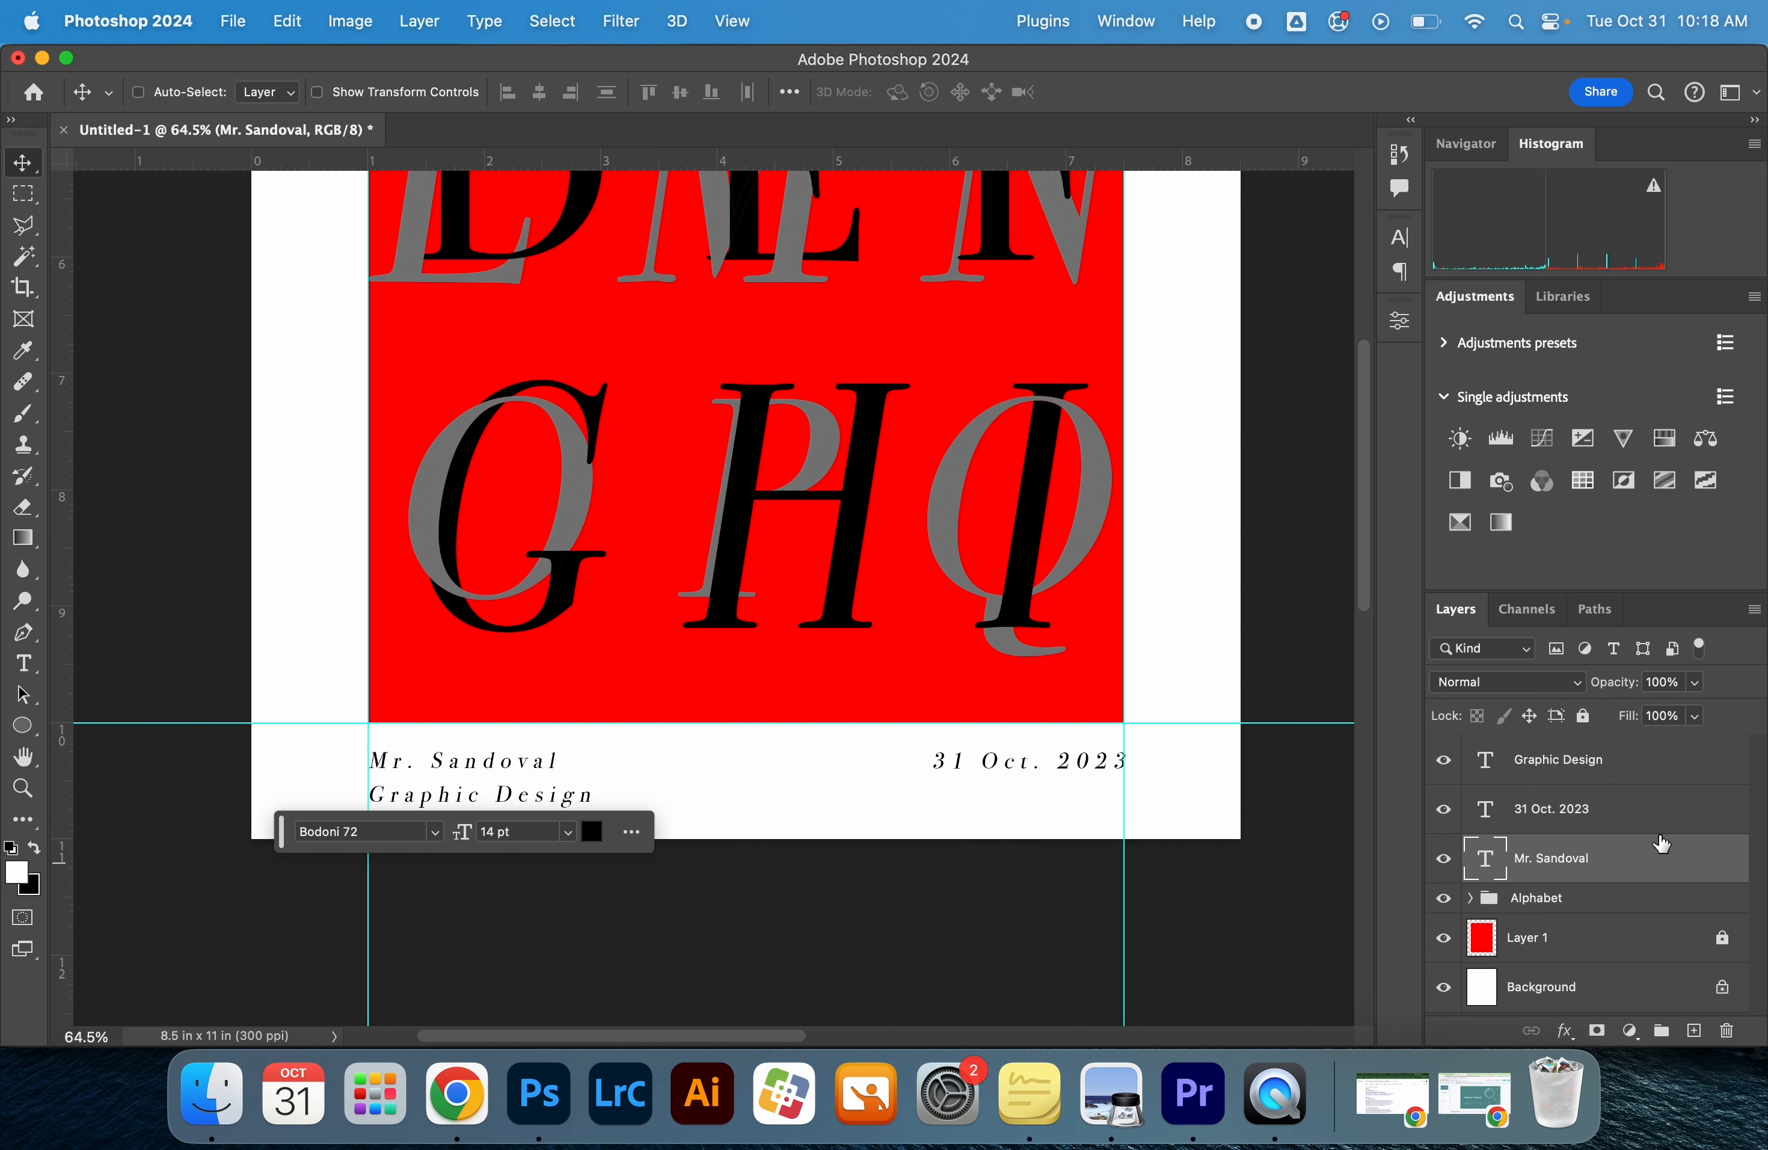
left_click(1666, 778, "shift")
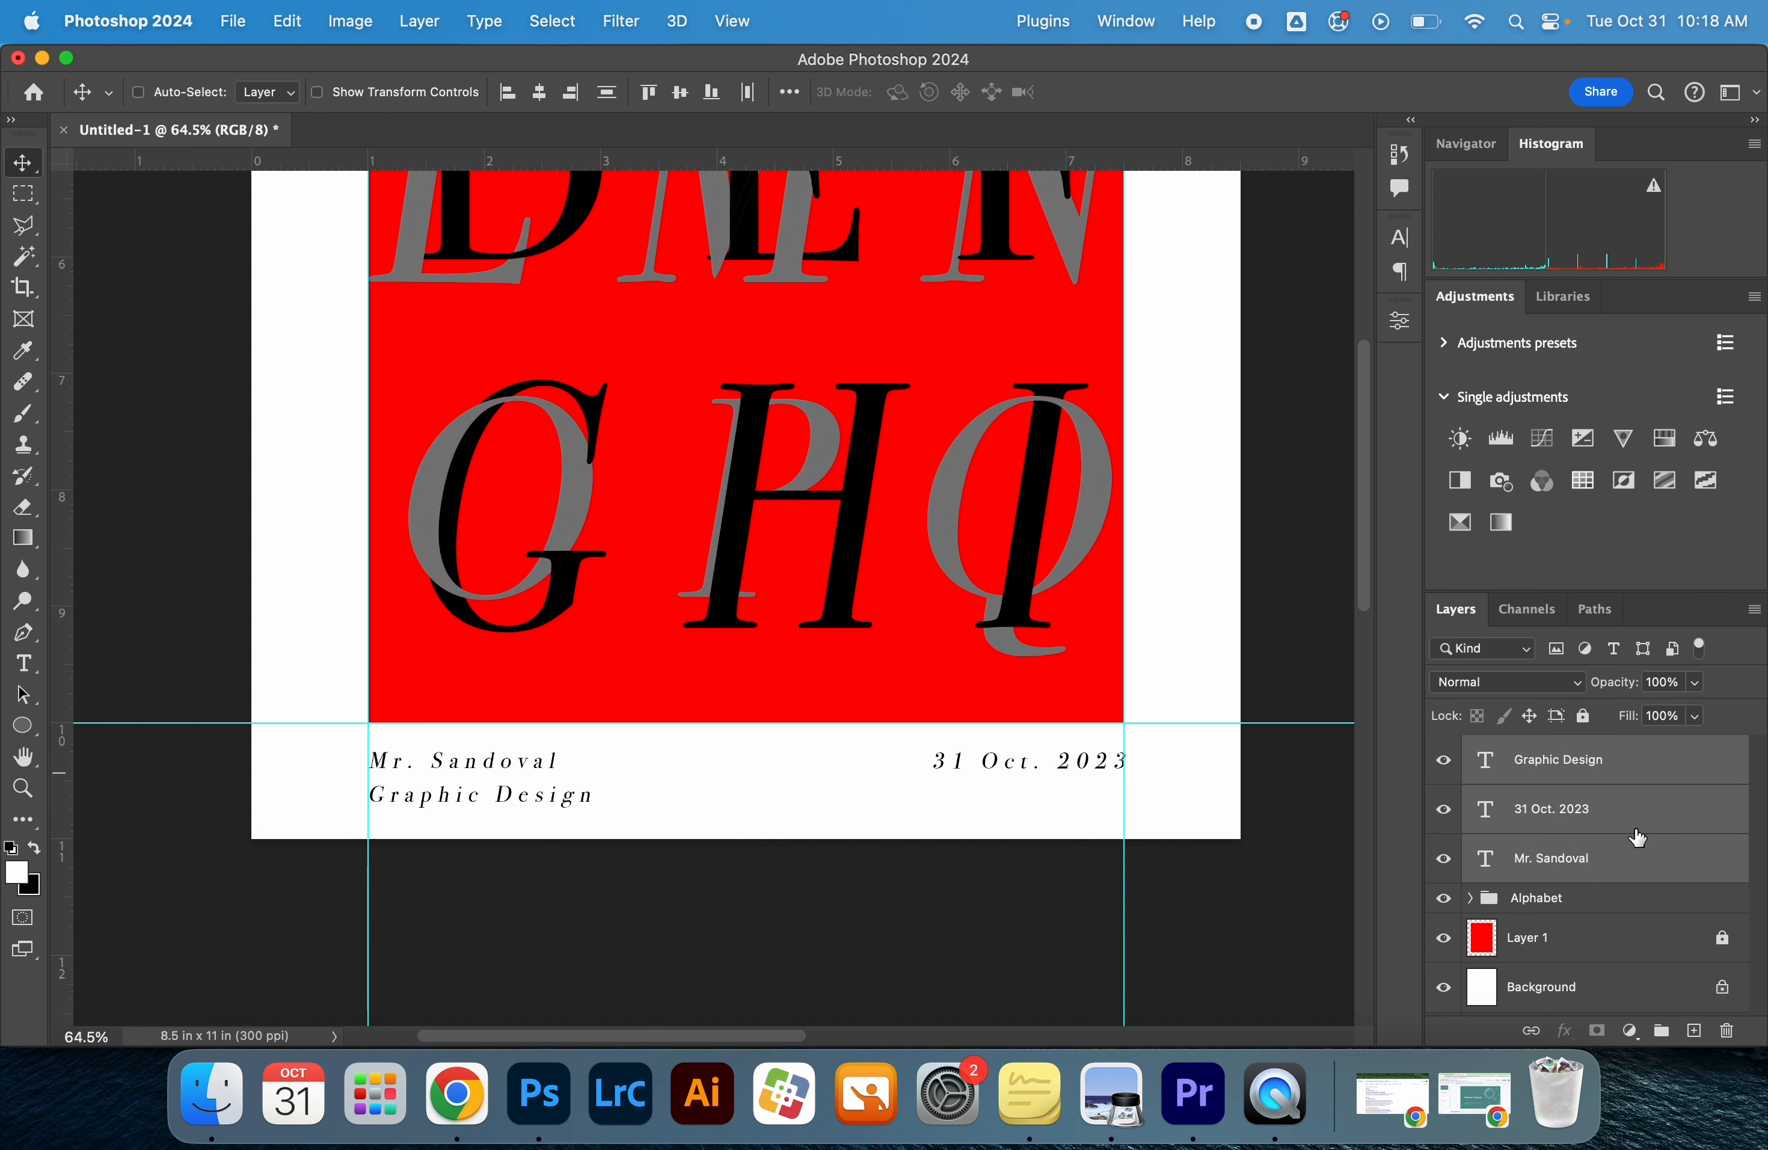
key("super+g")
double_click(1543, 750)
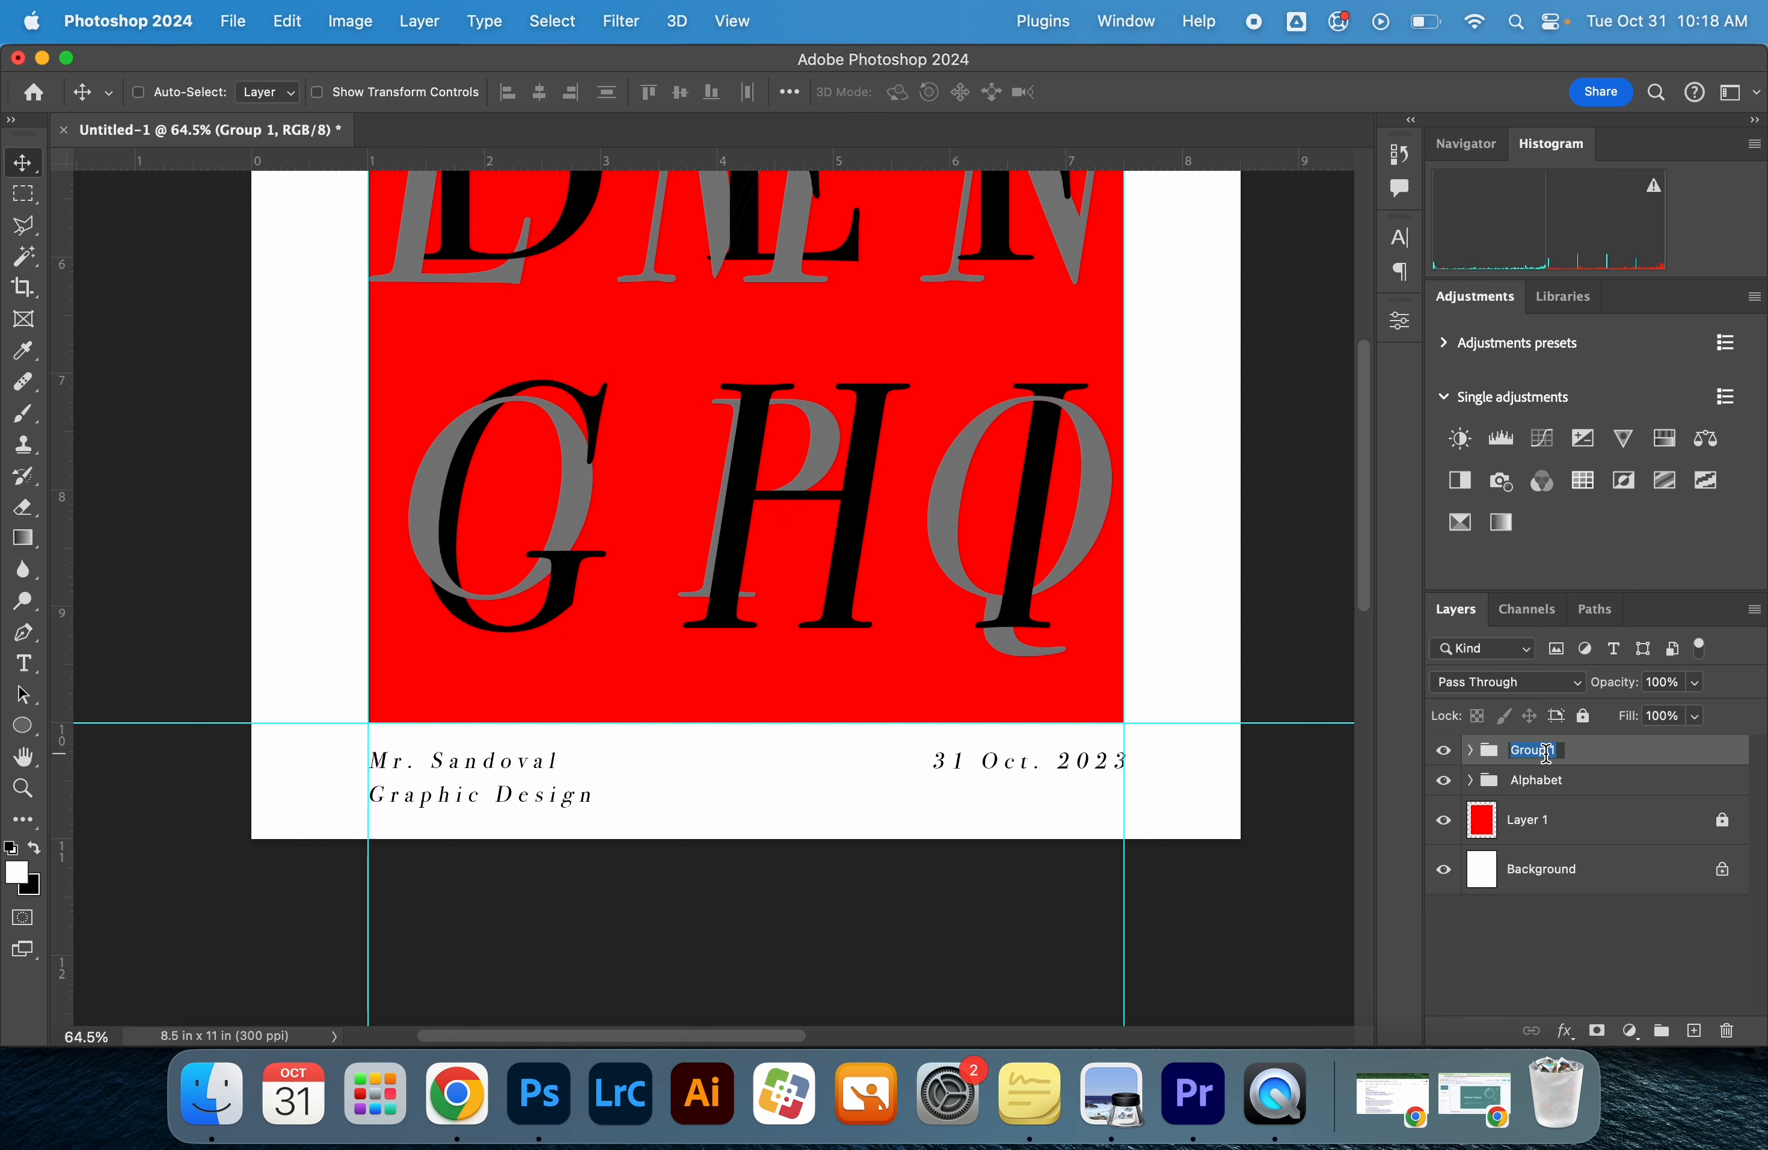
type("credits")
key("Return")
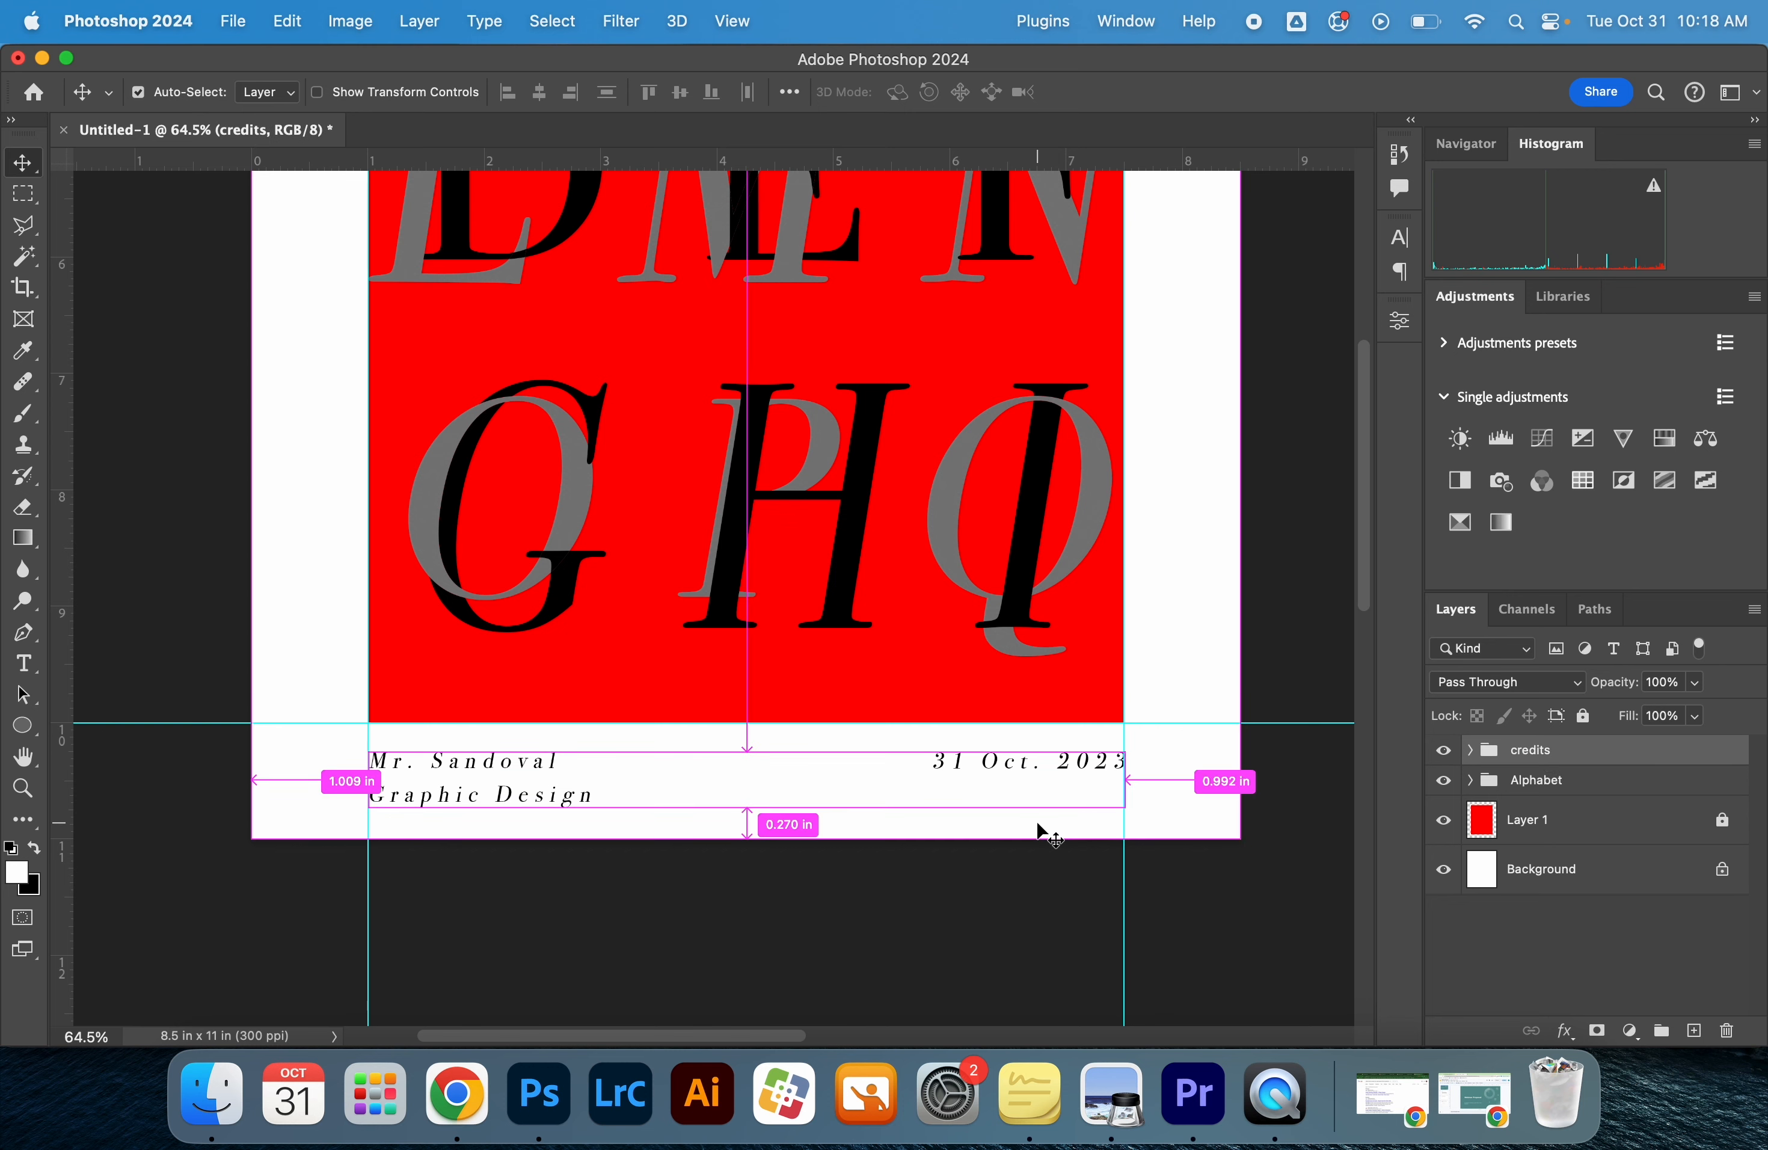
Hide the guides and rulers, inspect the whole poster enlarged in full-screen mode, and return to the standard screen mode
key("super+0")
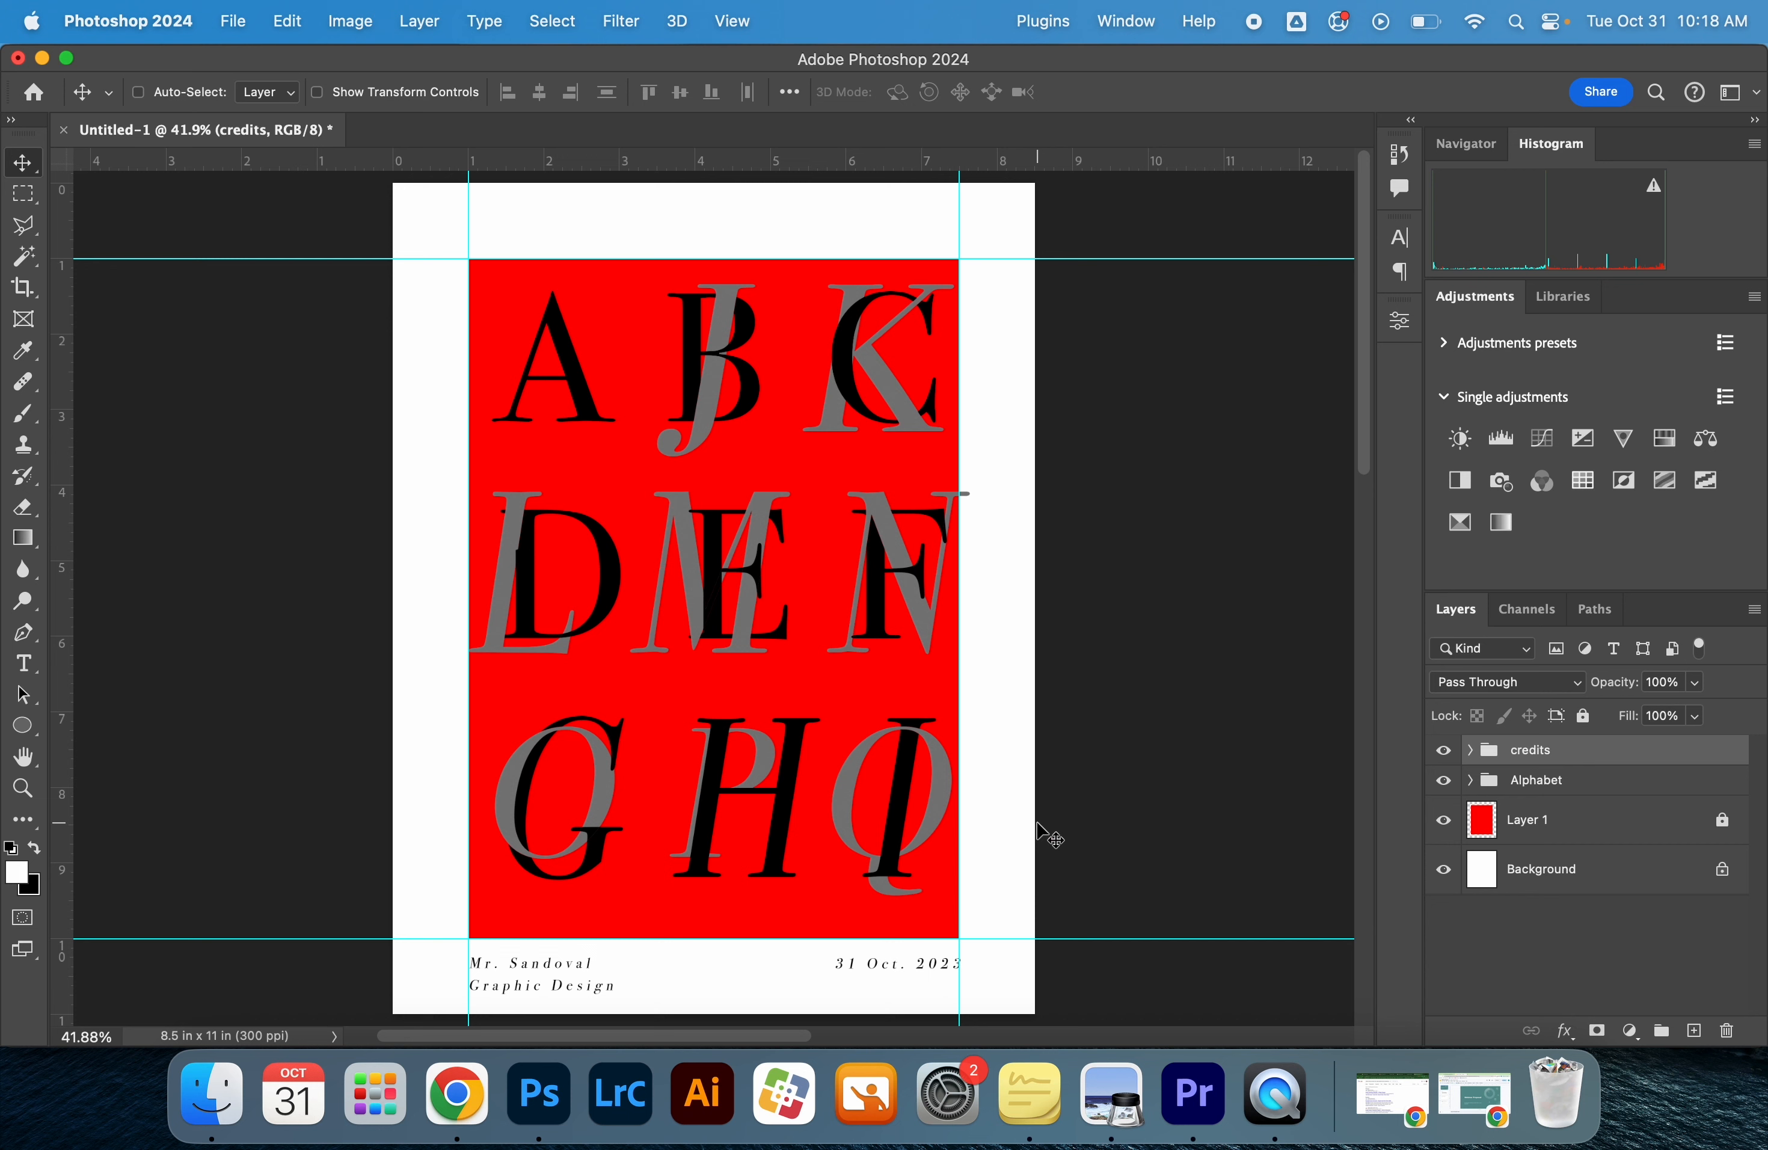
key("super+semicolon")
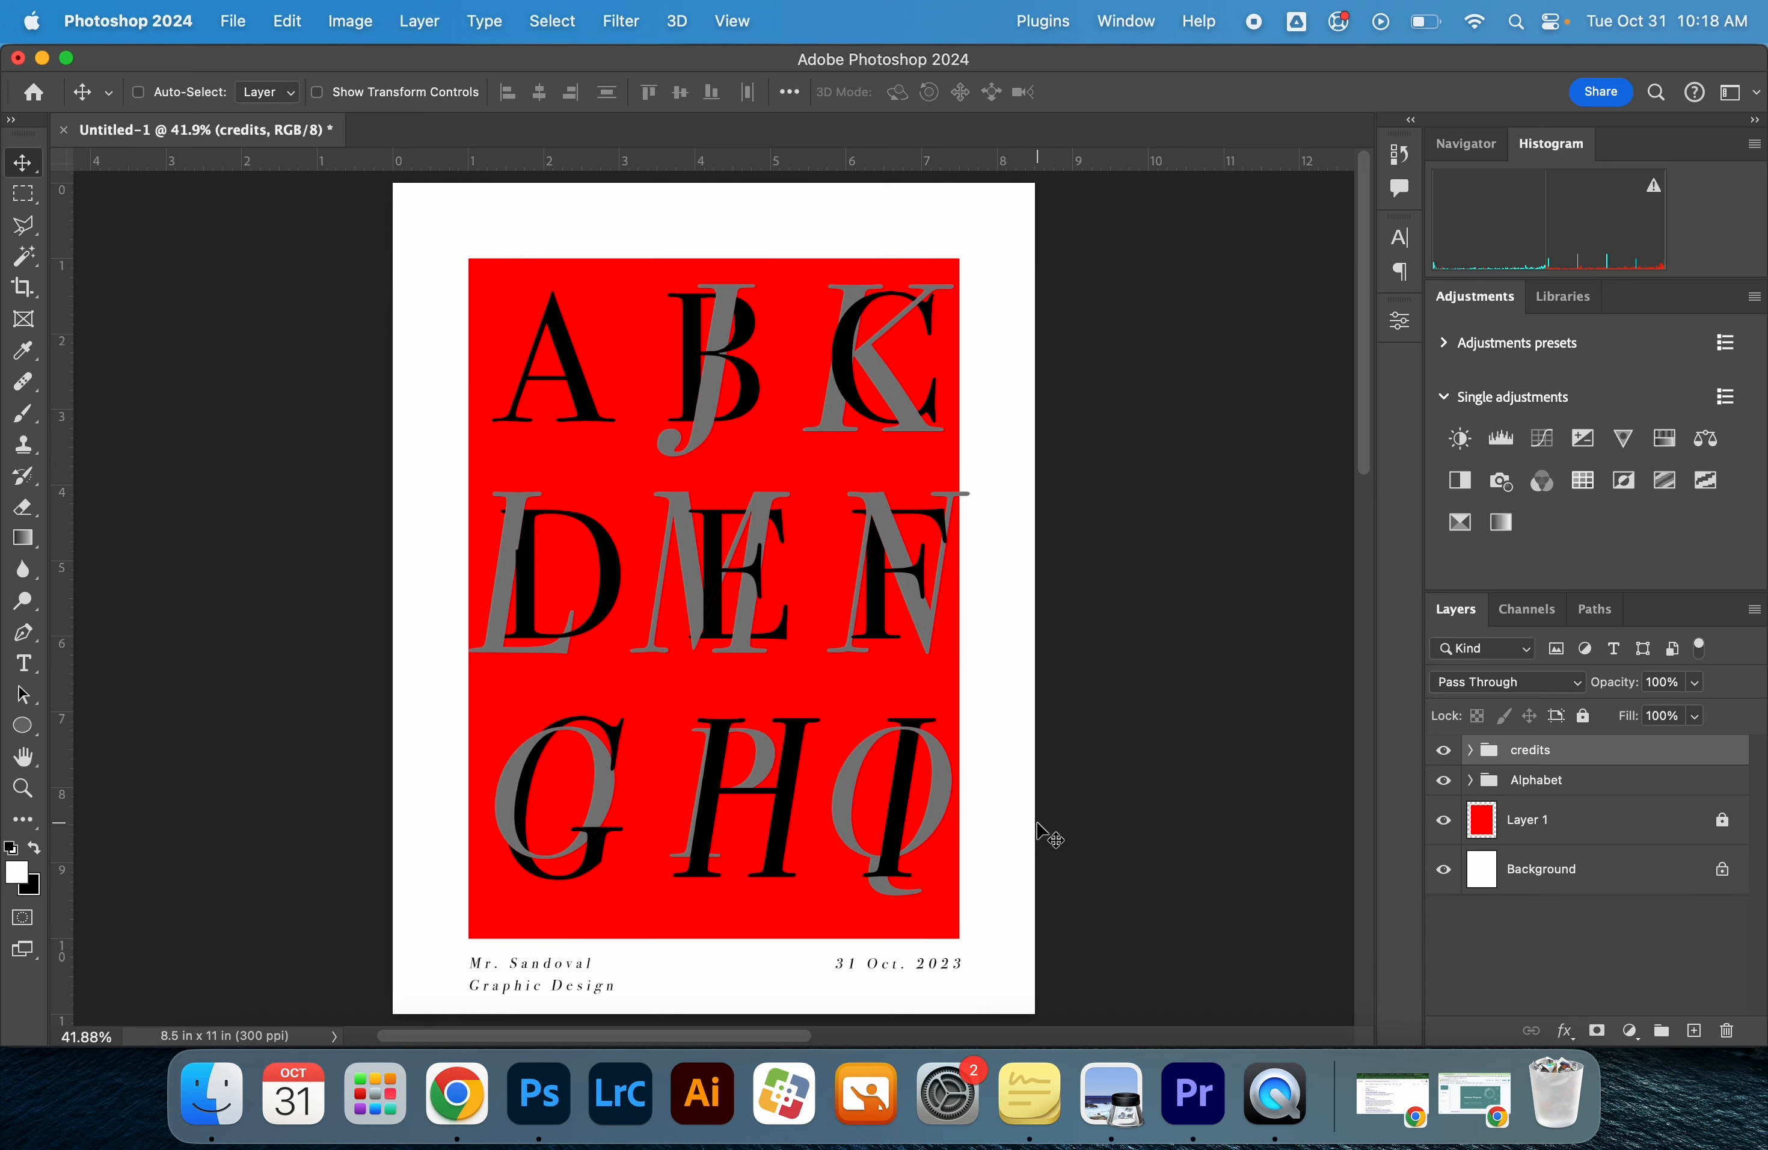
key("f")
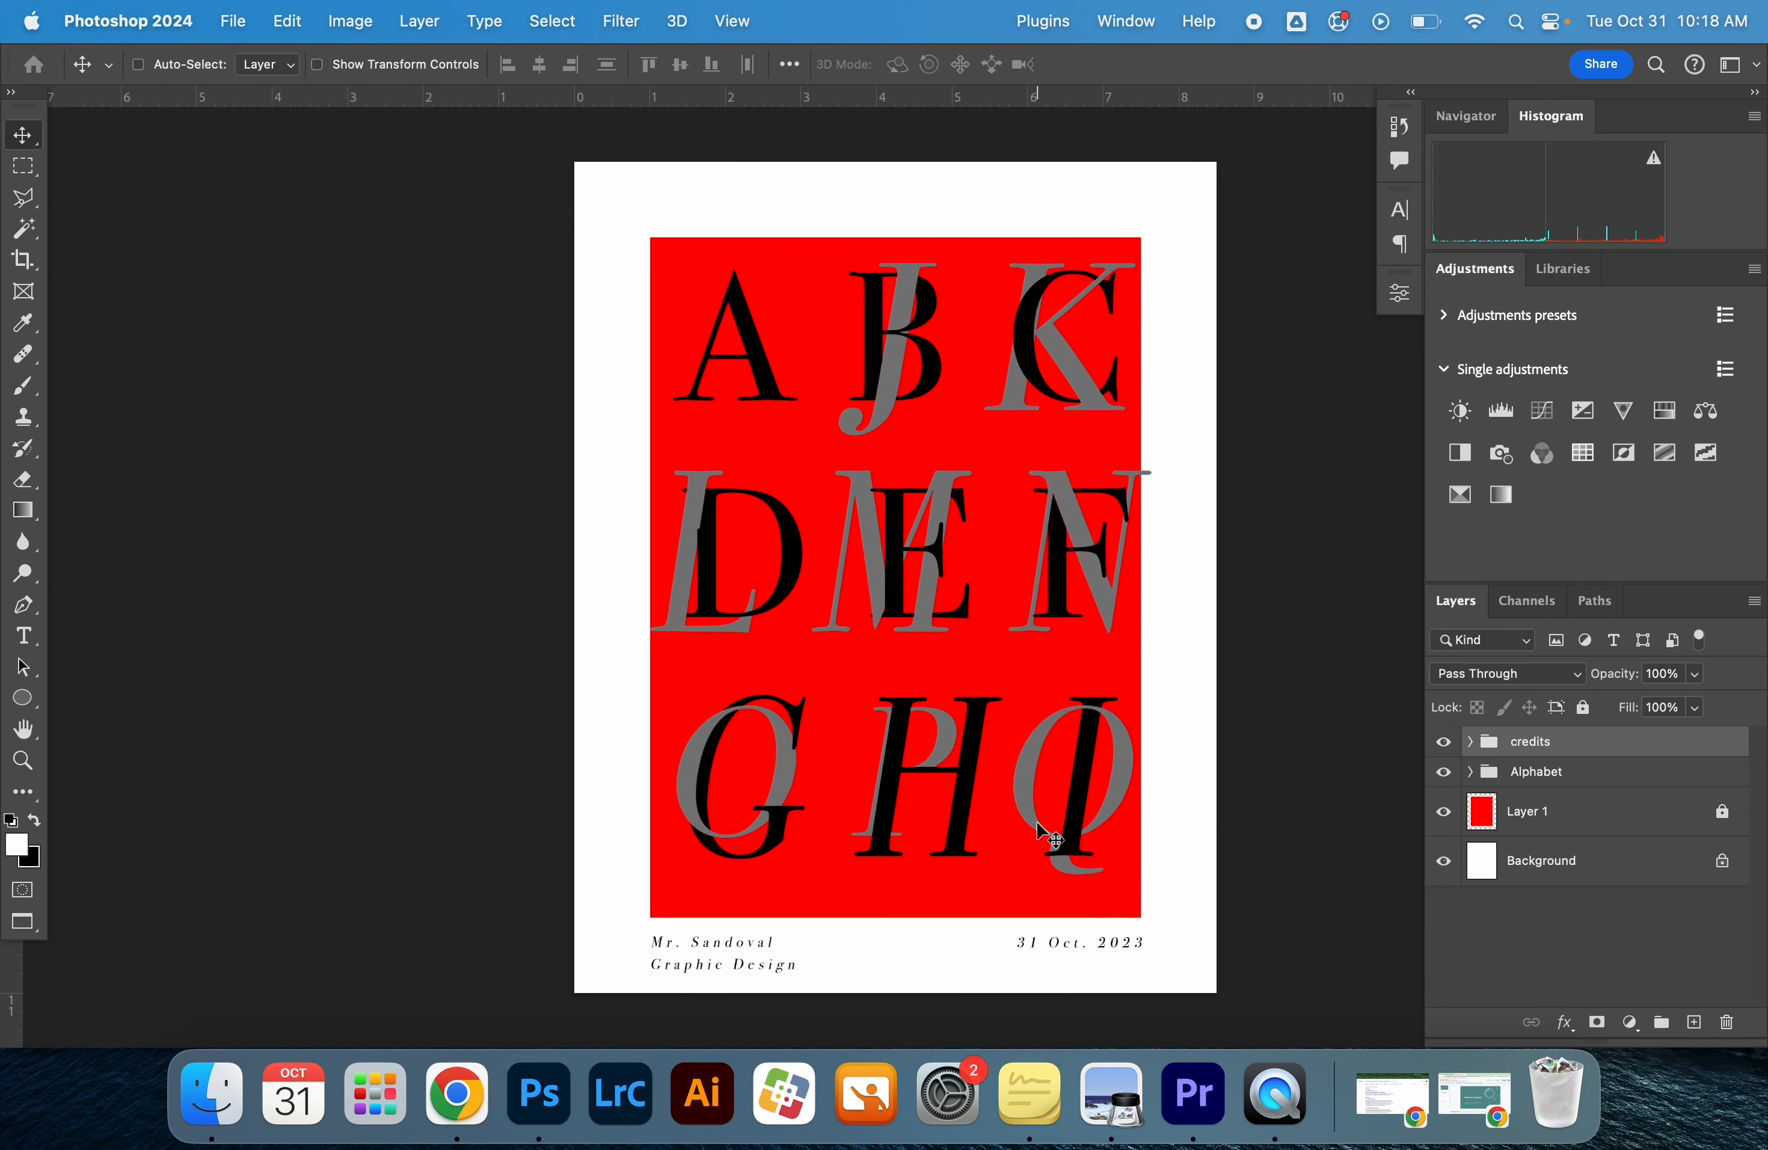
key("f")
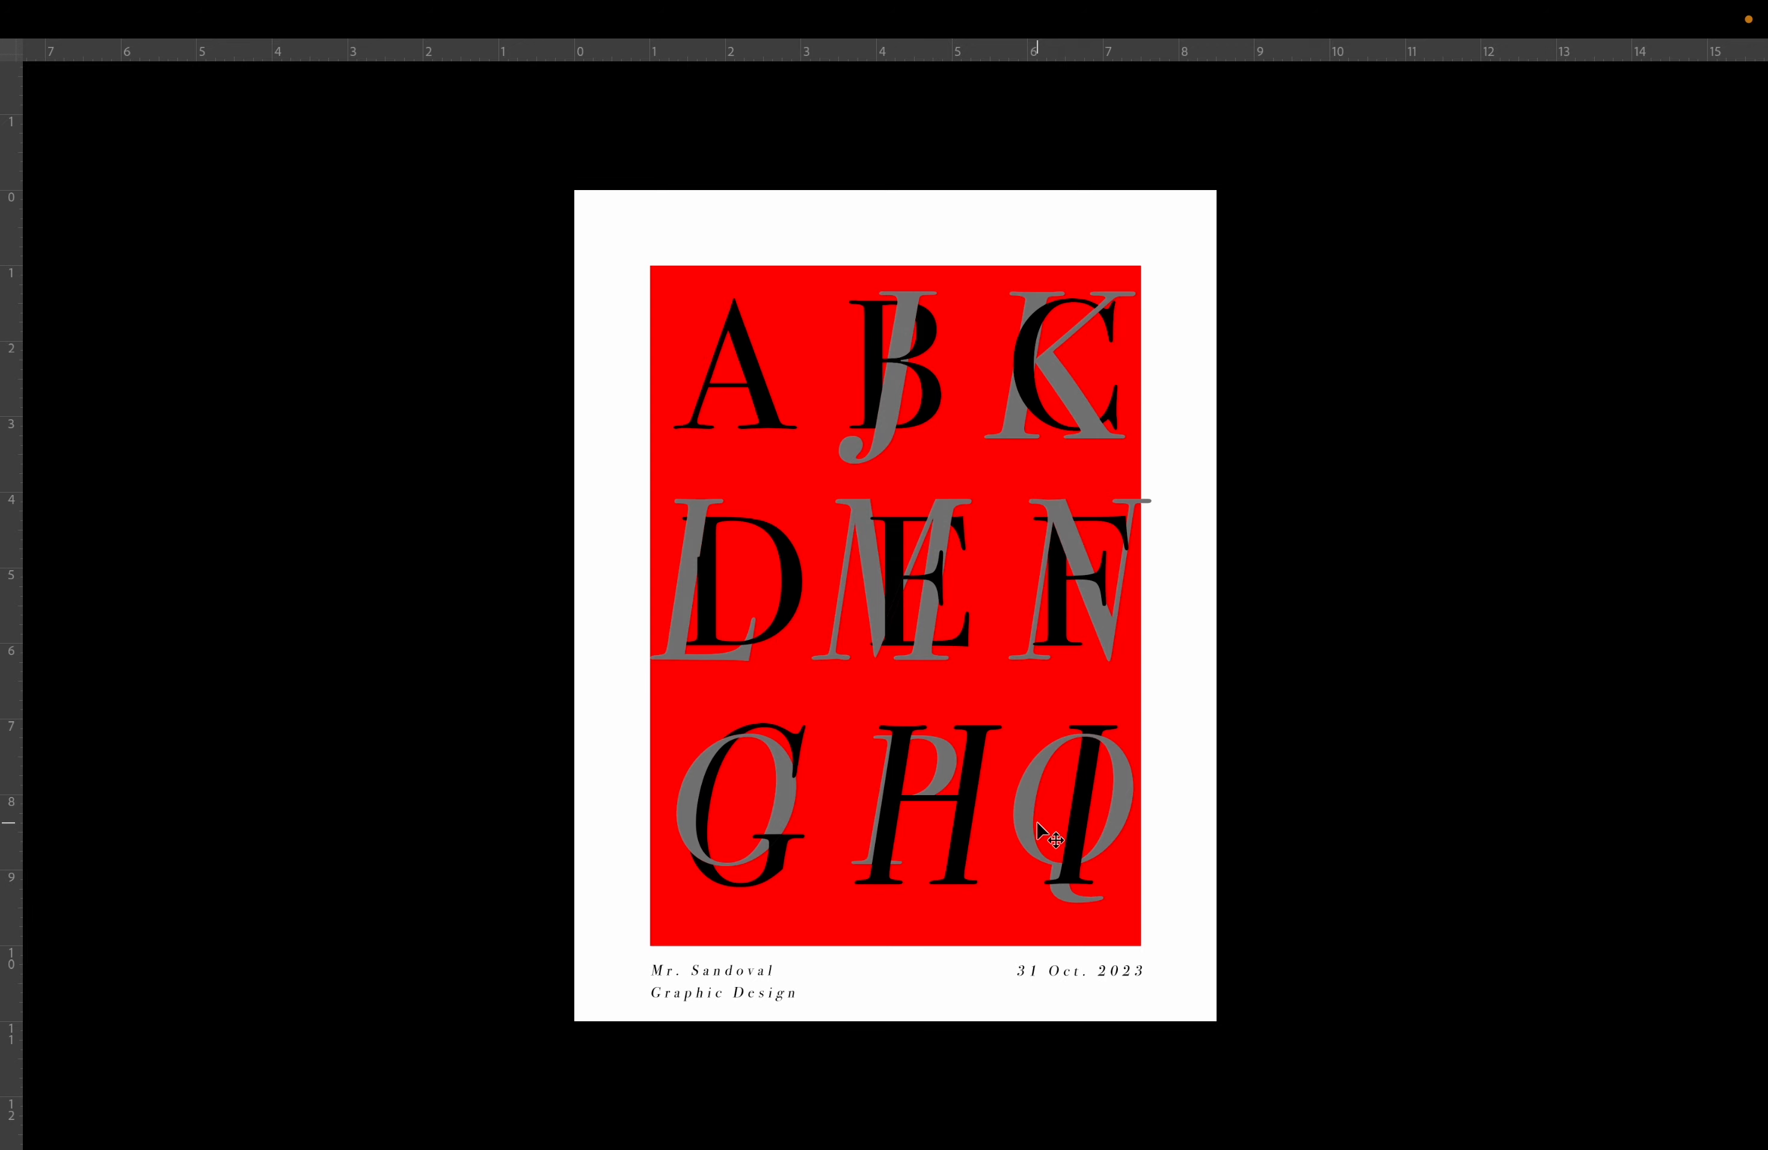
key("ctrl+r")
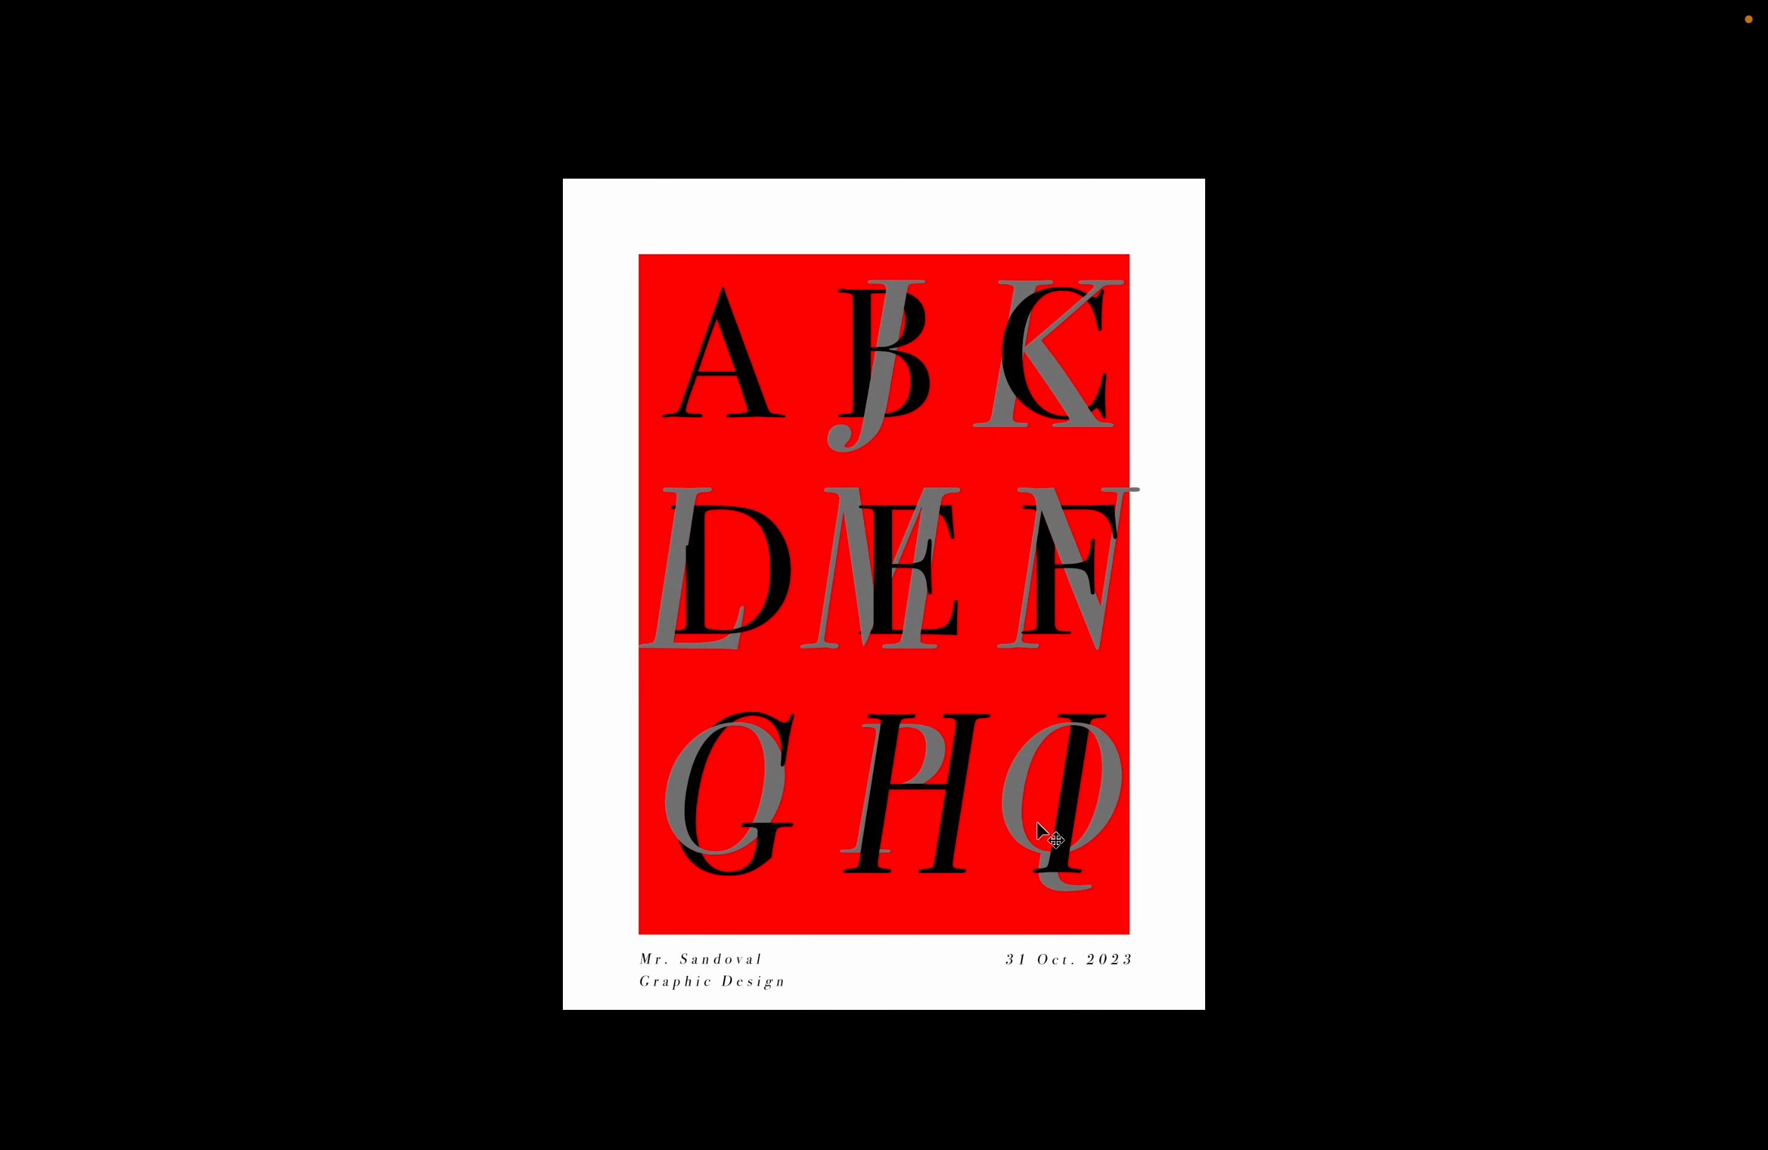
key("ctrl+plus")
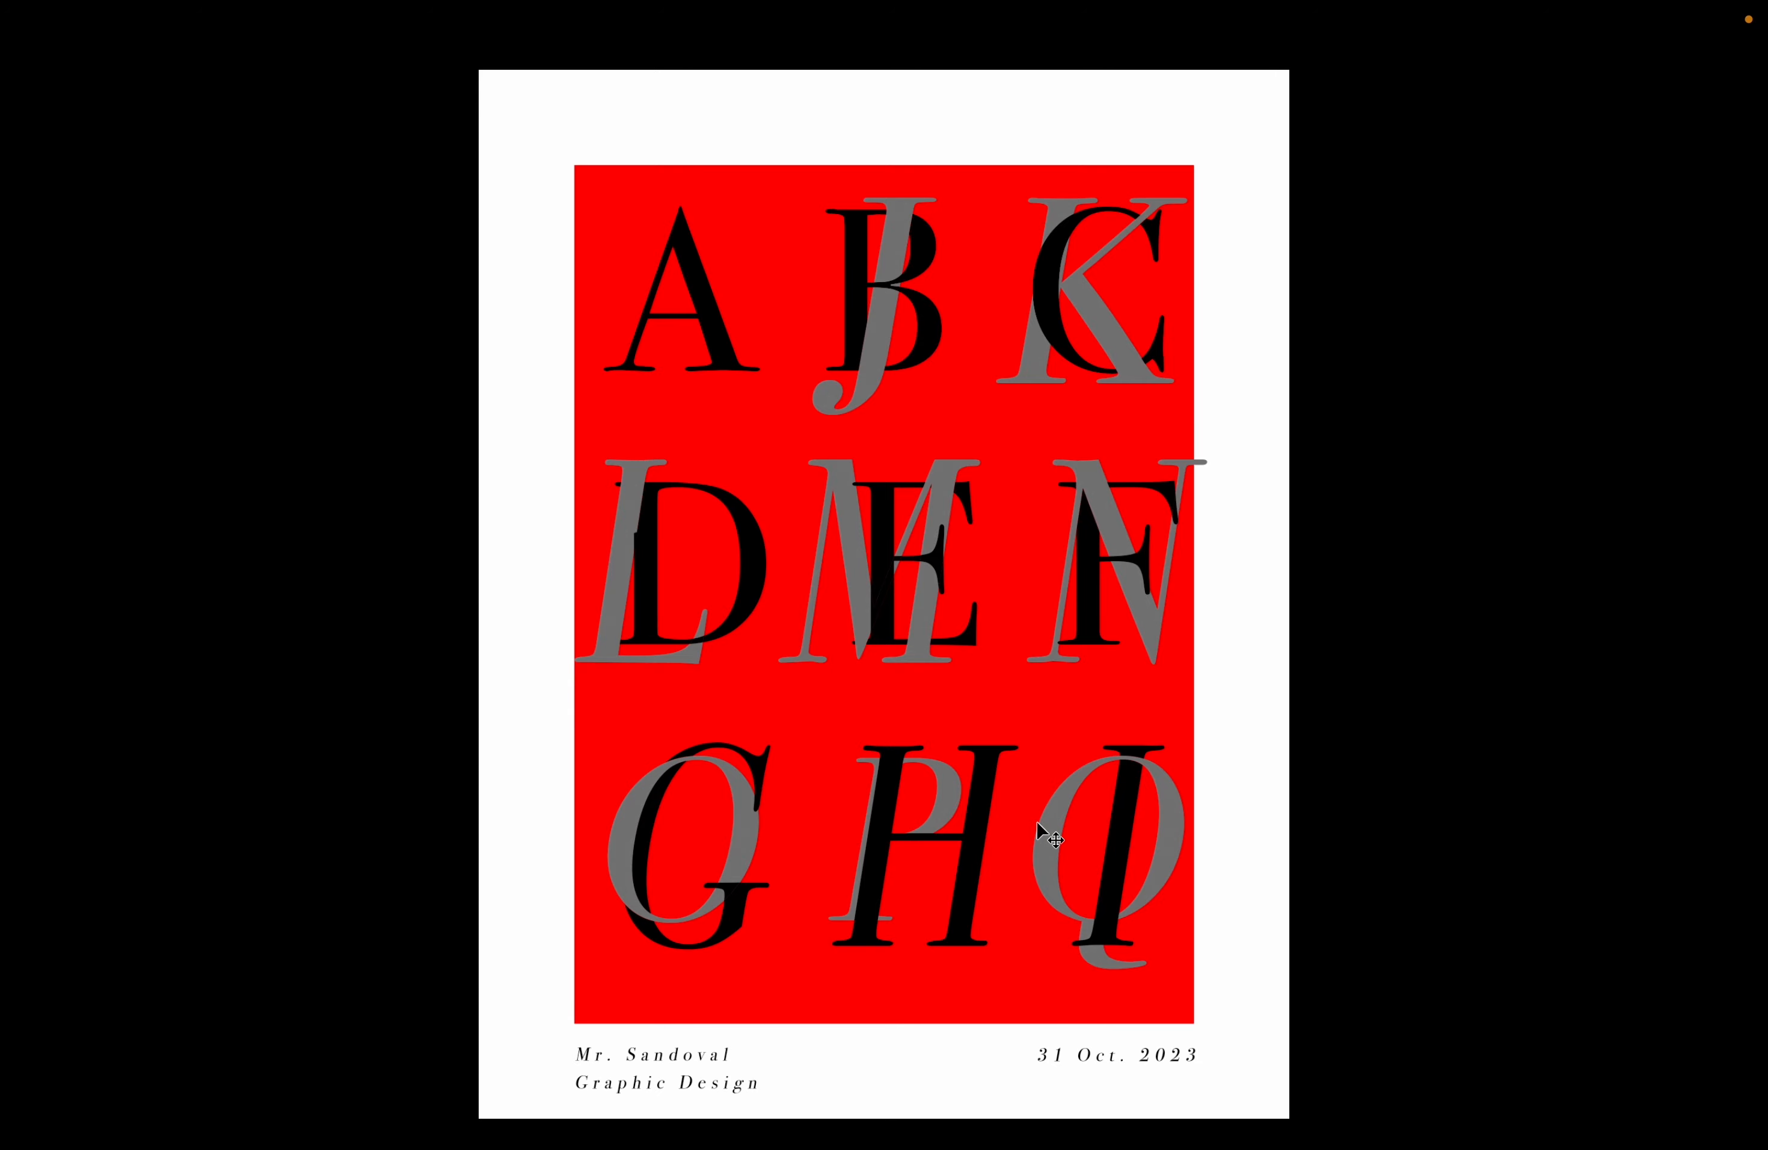
key("f")
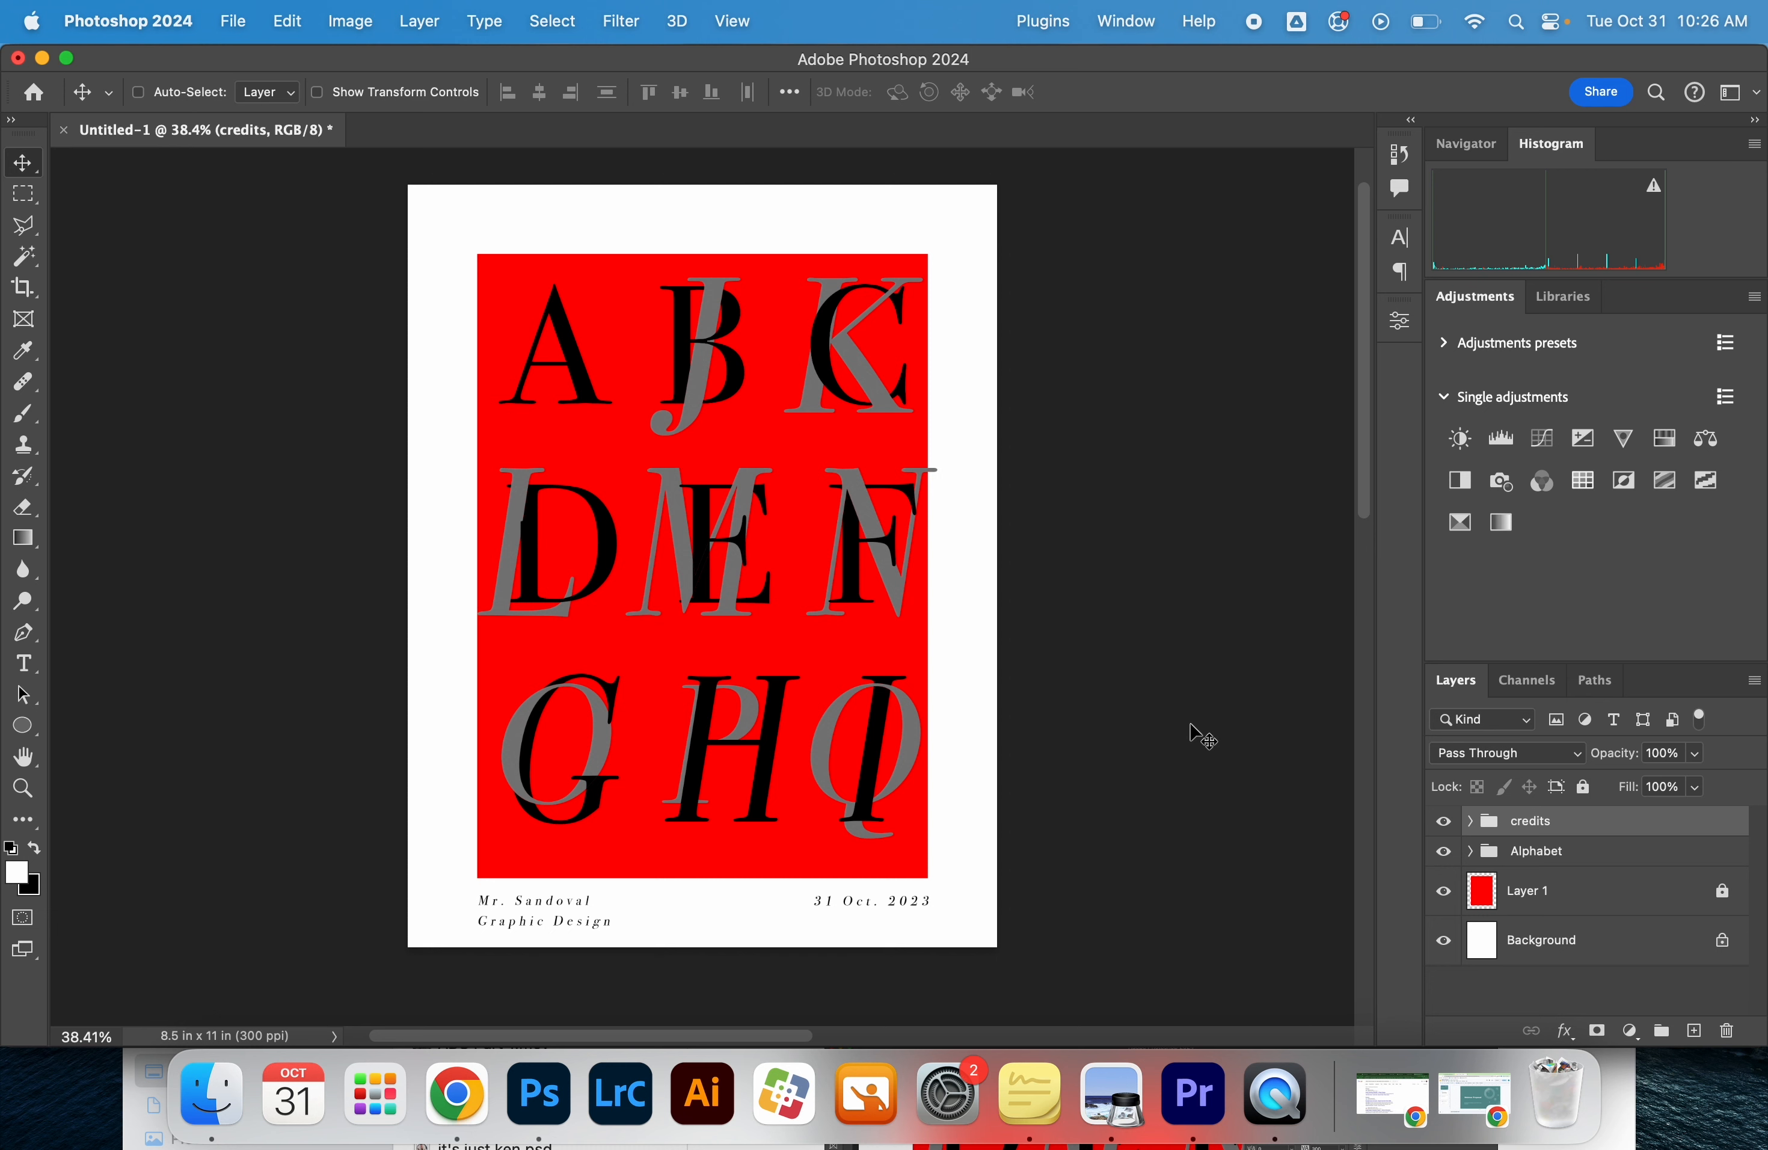
Start saving a copy of the poster in JPEG format with the file name "typography poster"
left_click(235, 16)
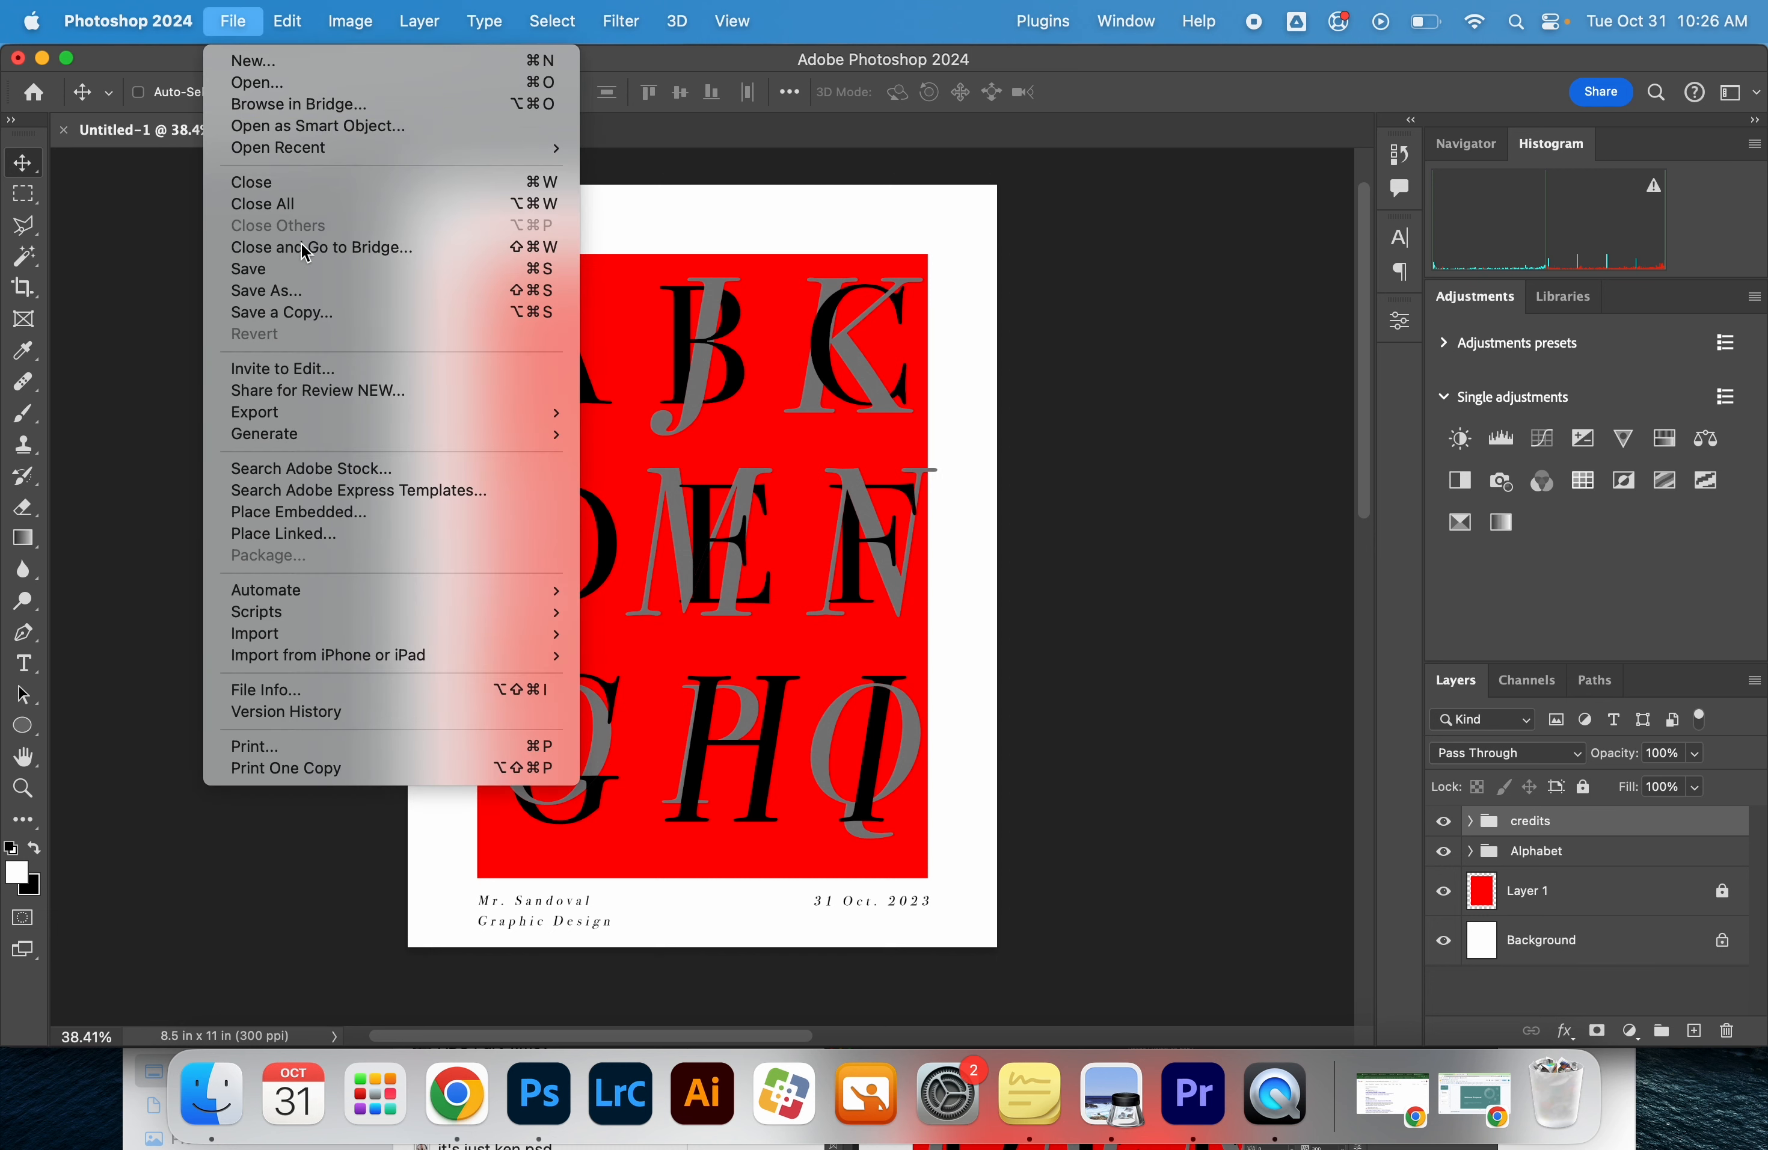
left_click(320, 313)
left_click(953, 482)
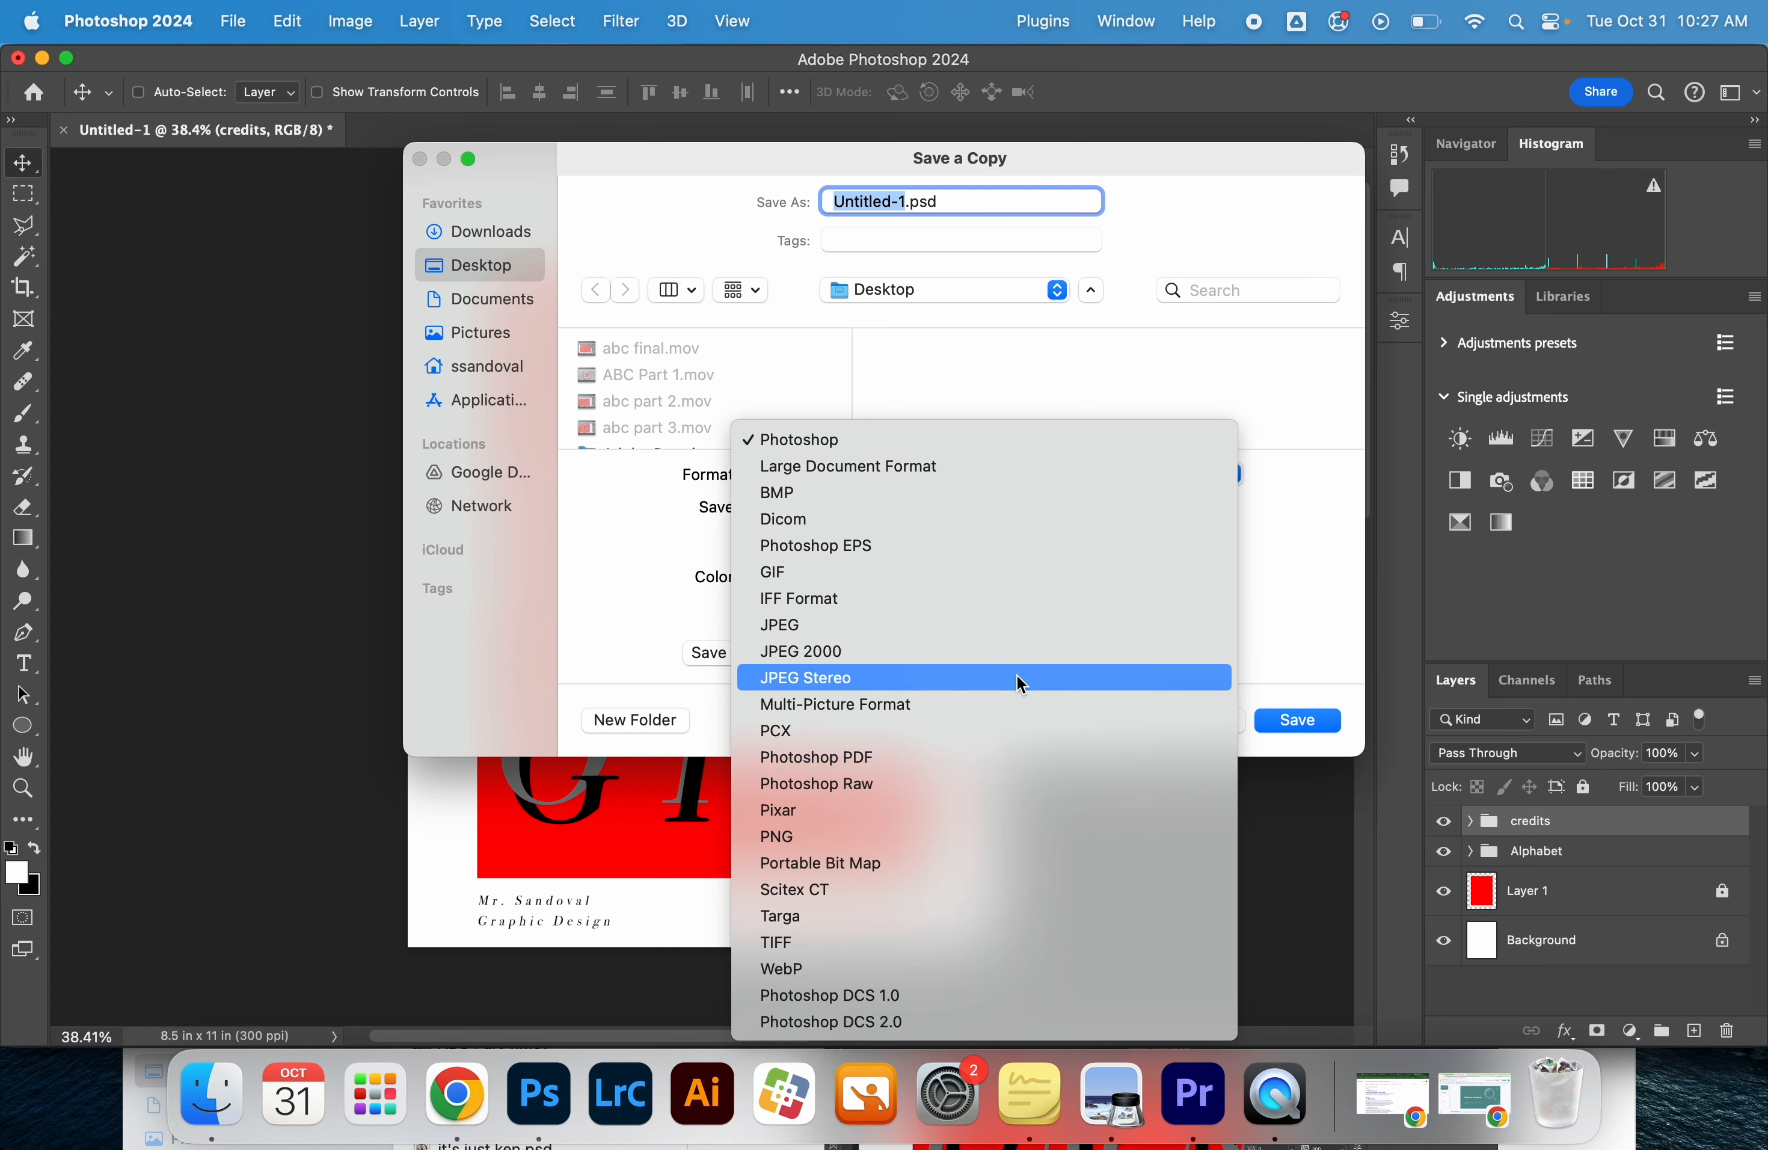
left_click(996, 625)
type("typograph")
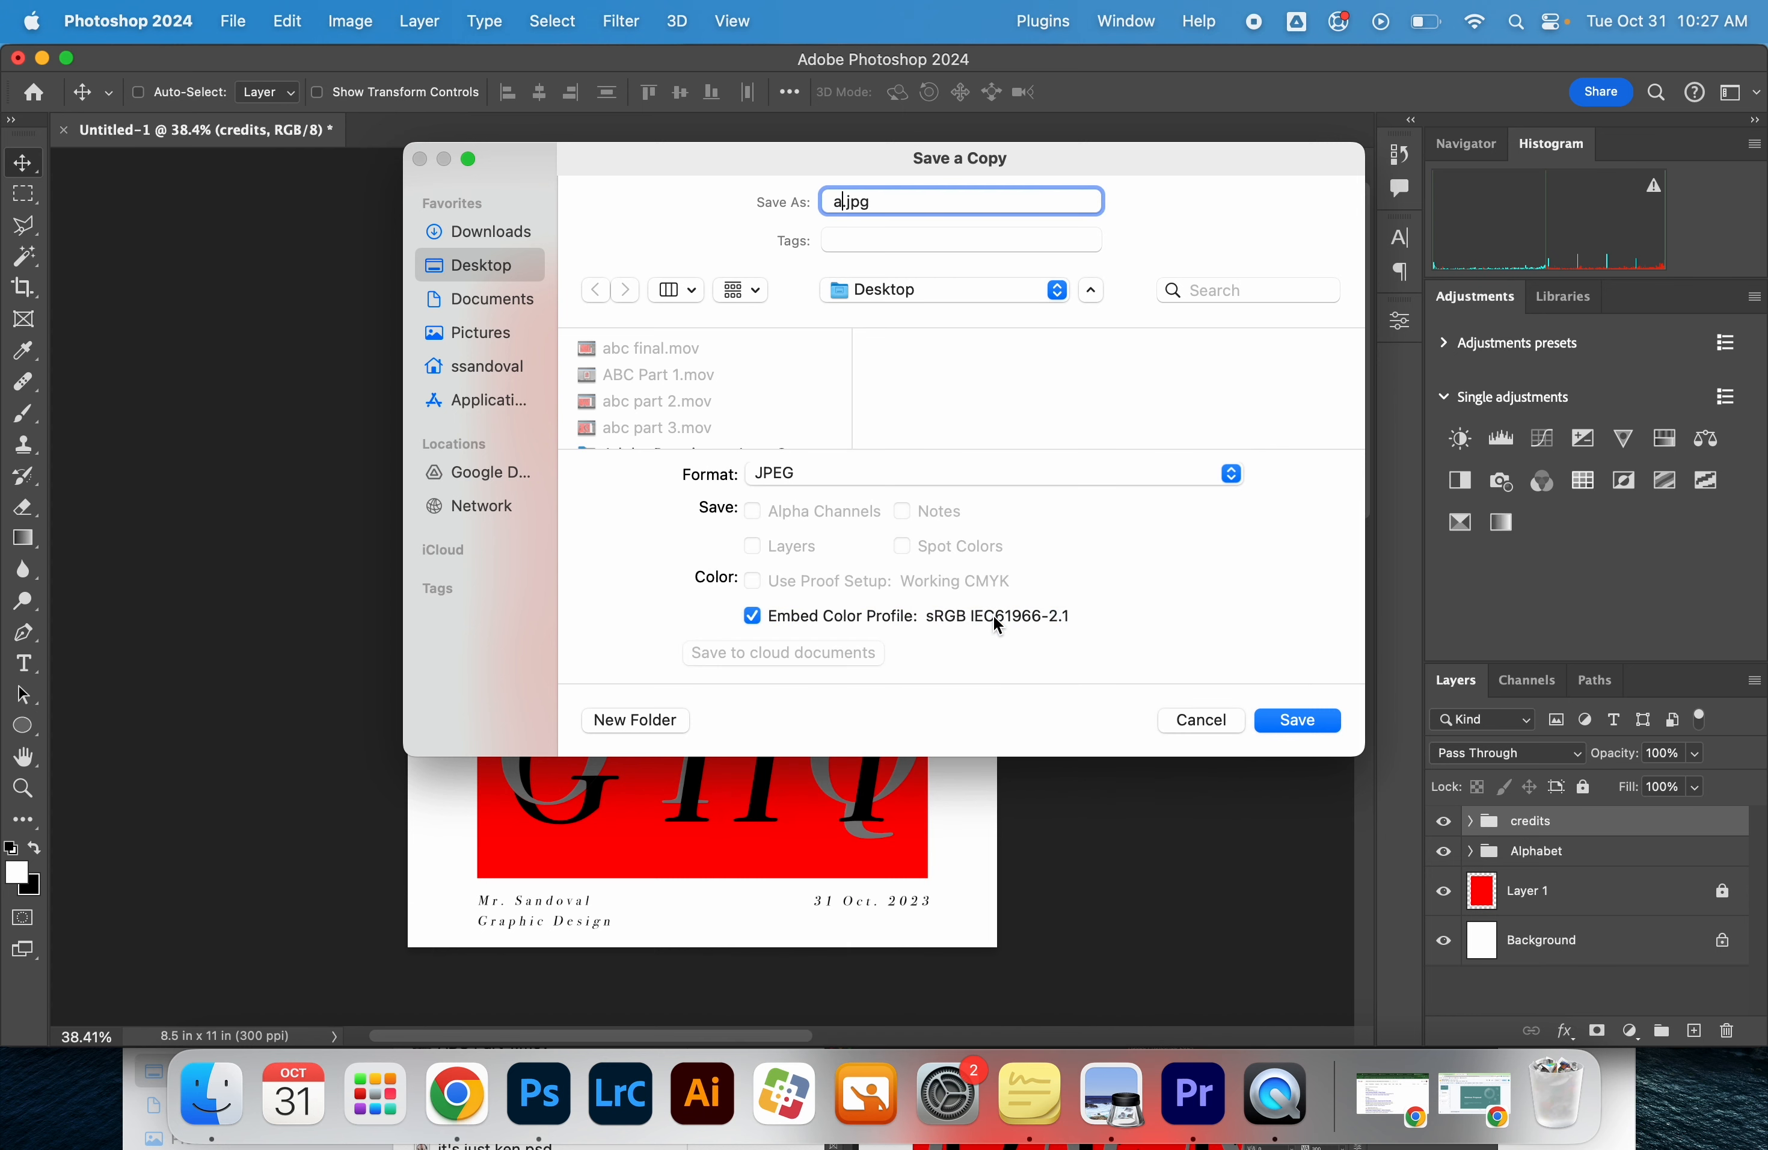
type("y poster")
Save the JPEG copy in the Downloads folder at Maximum quality, 12
left_click(520, 299)
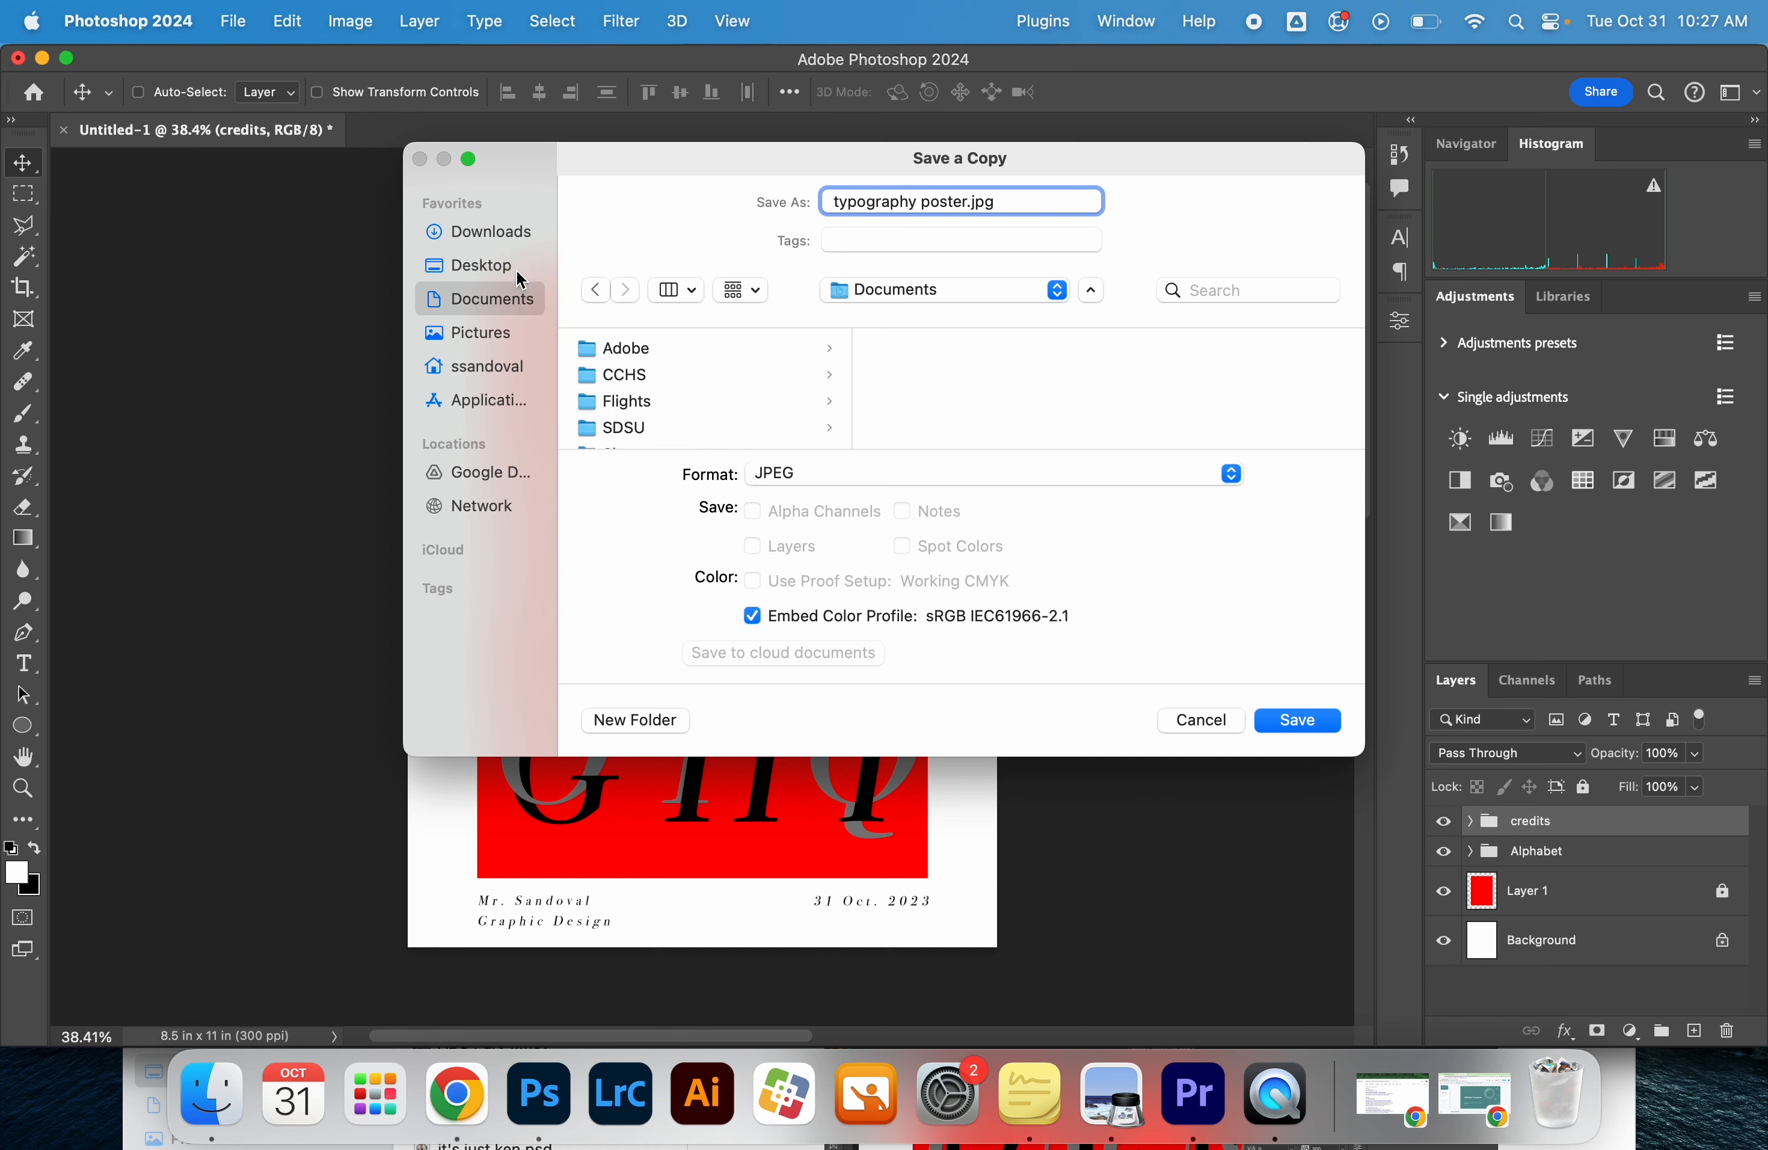
left_click(517, 266)
left_click(516, 295)
left_click(517, 263)
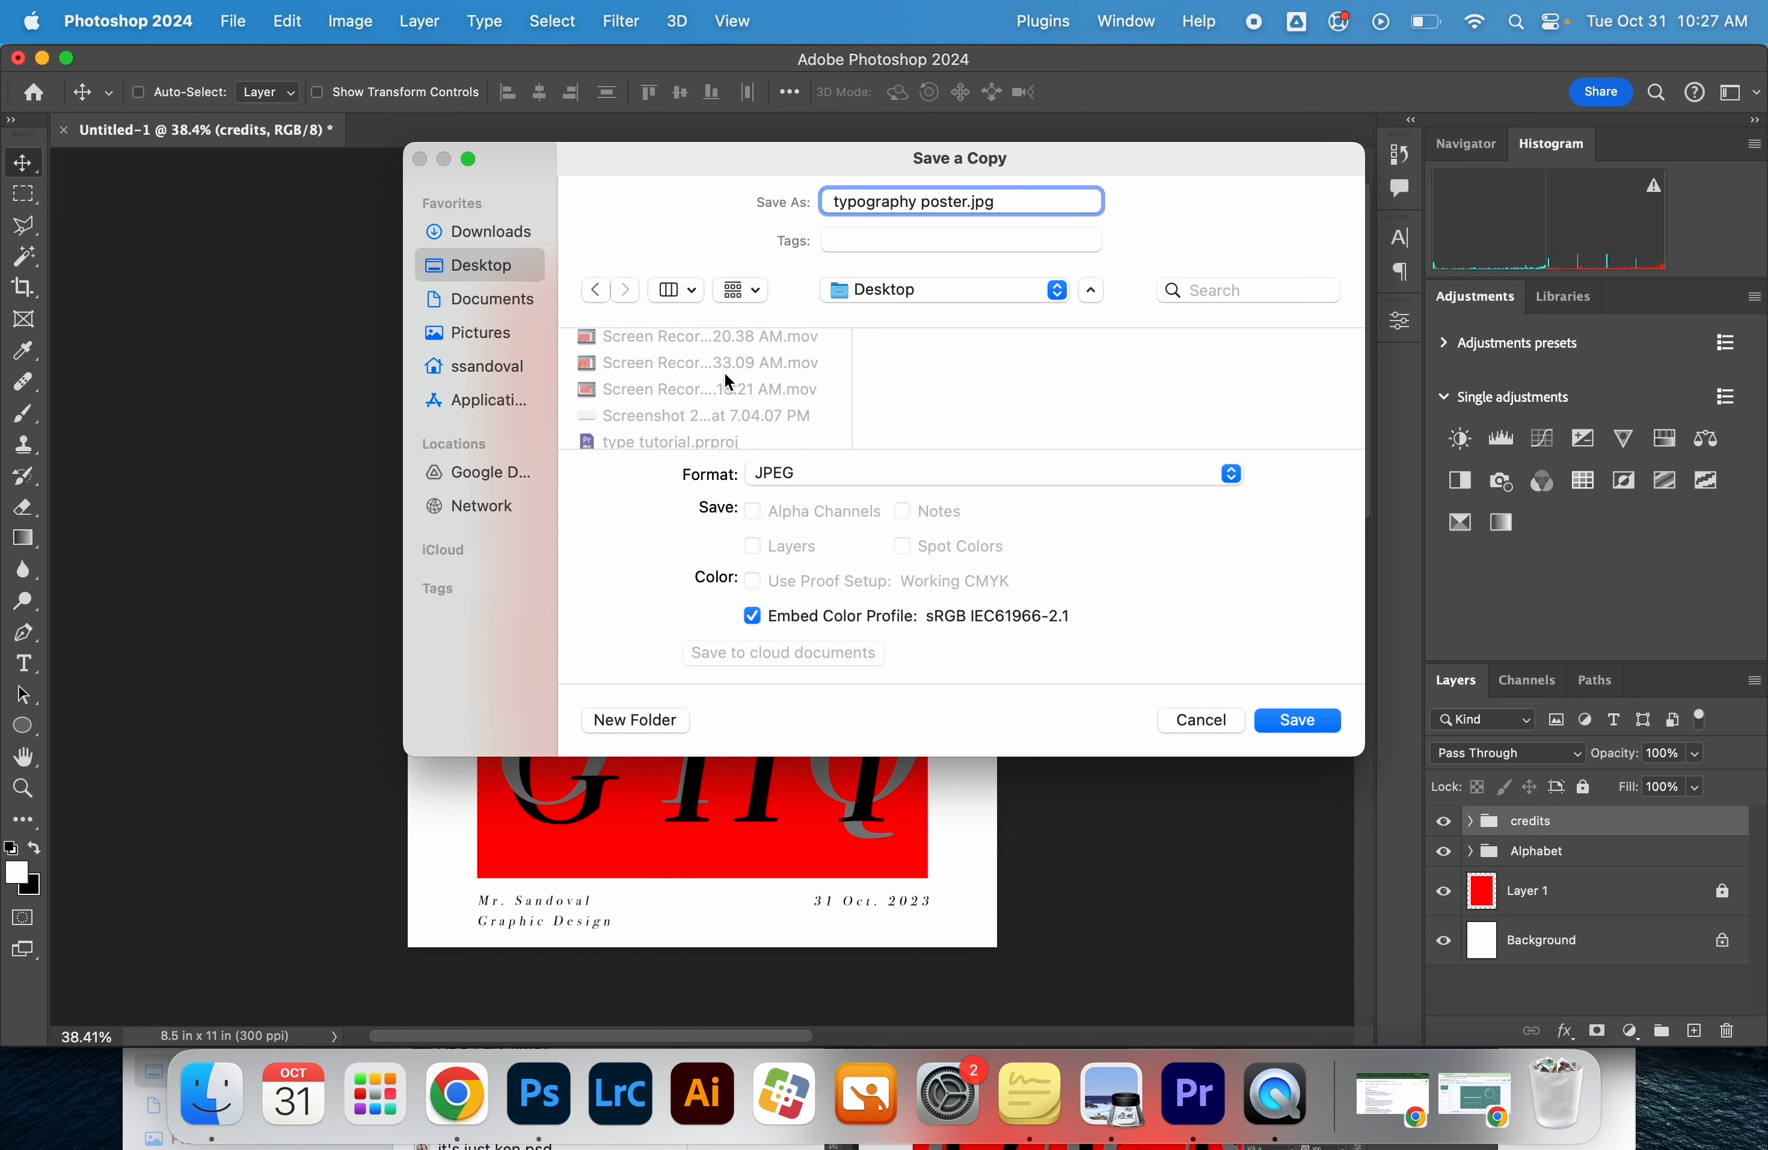
left_click(489, 232)
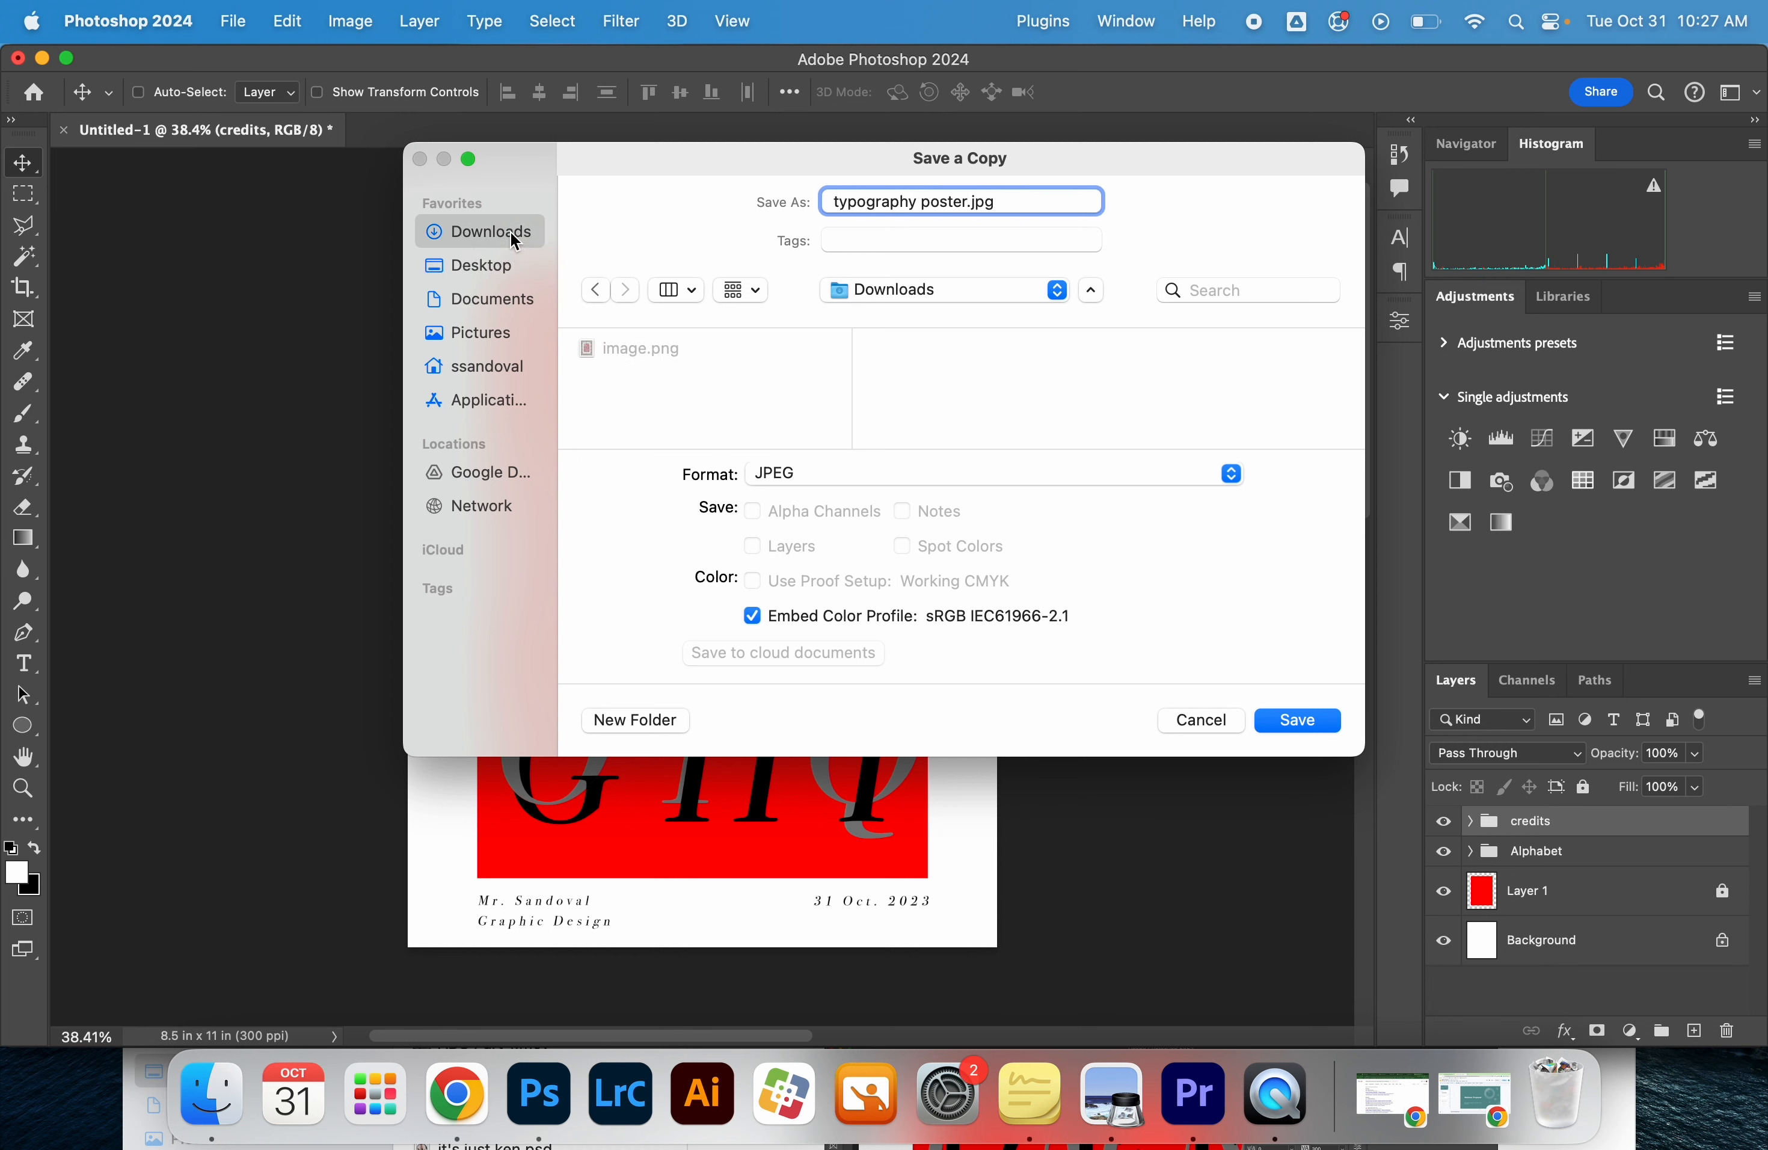
left_click(1300, 720)
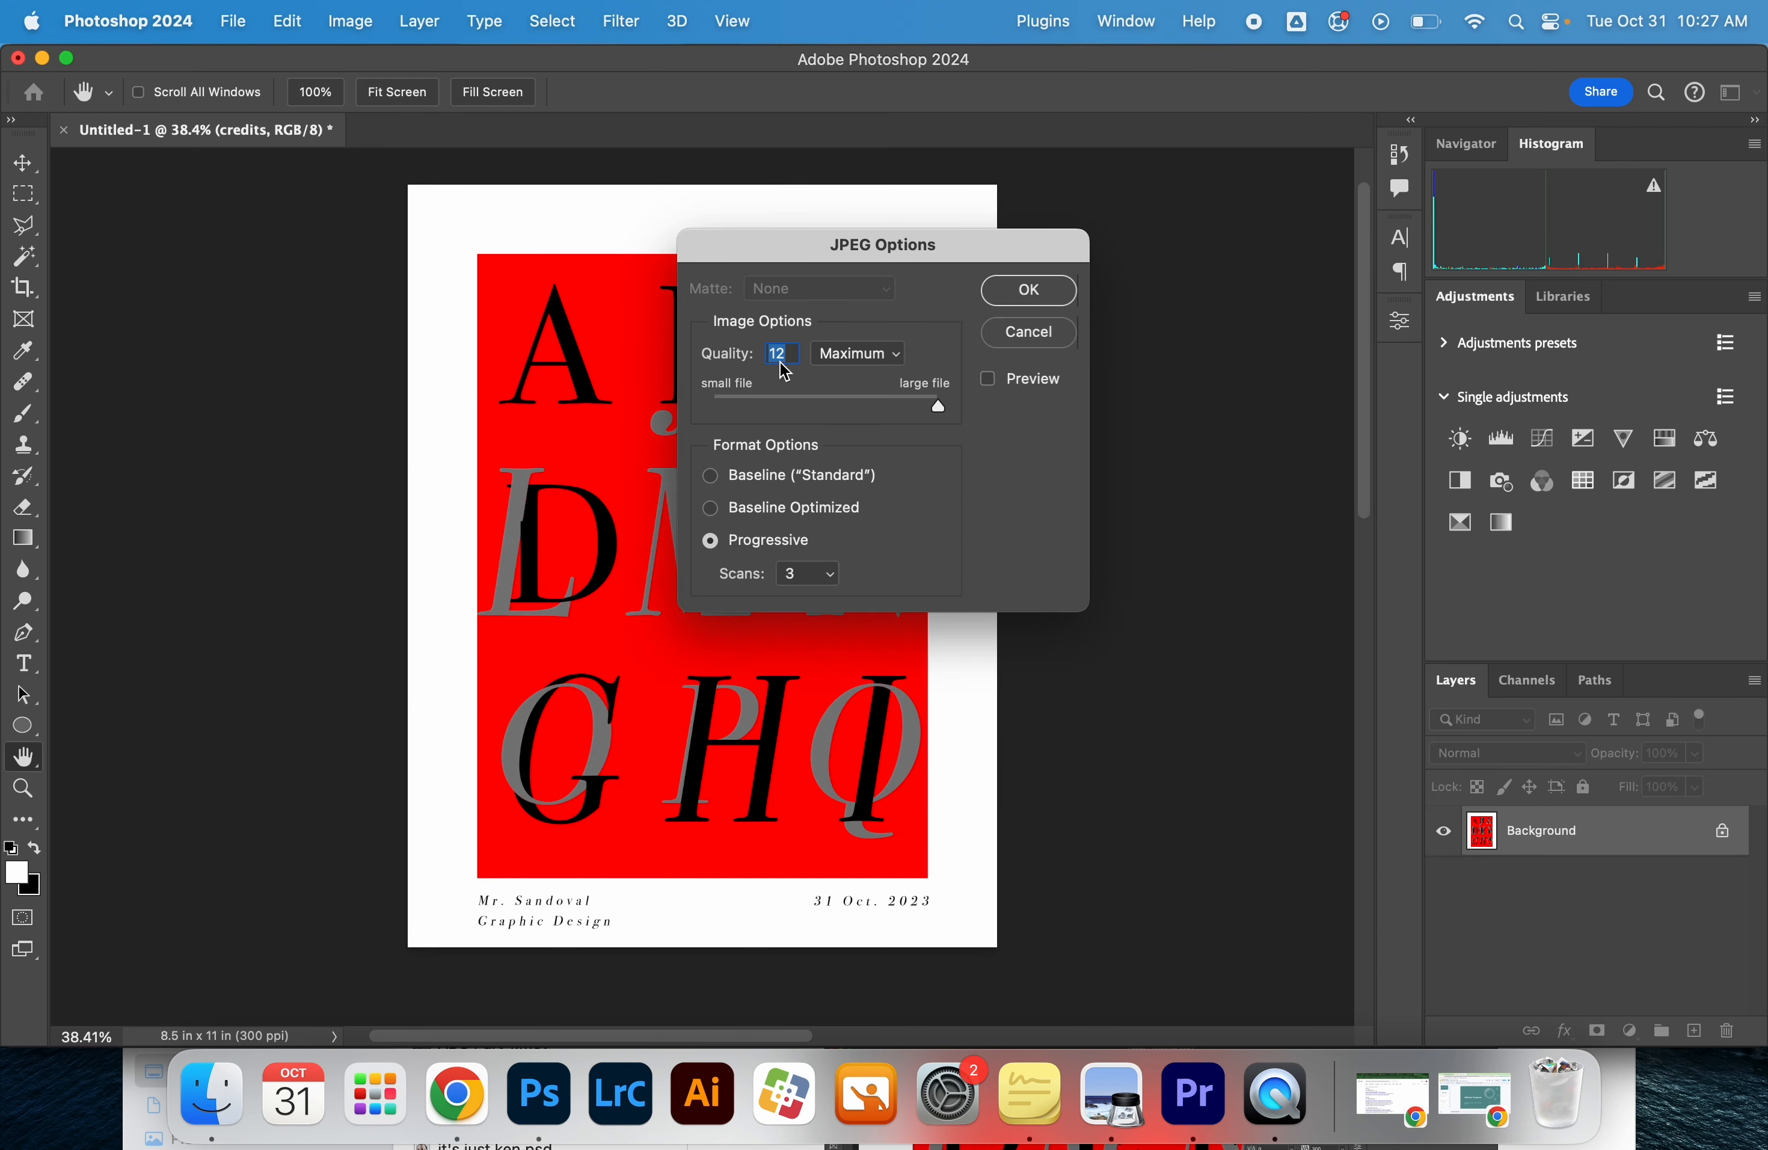
left_click_drag(934, 402, 1085, 423)
left_click(1041, 291)
Switch to Finder and preview "typography poster.jpg" in the Downloads folder with Quick Look
left_click(211, 1094)
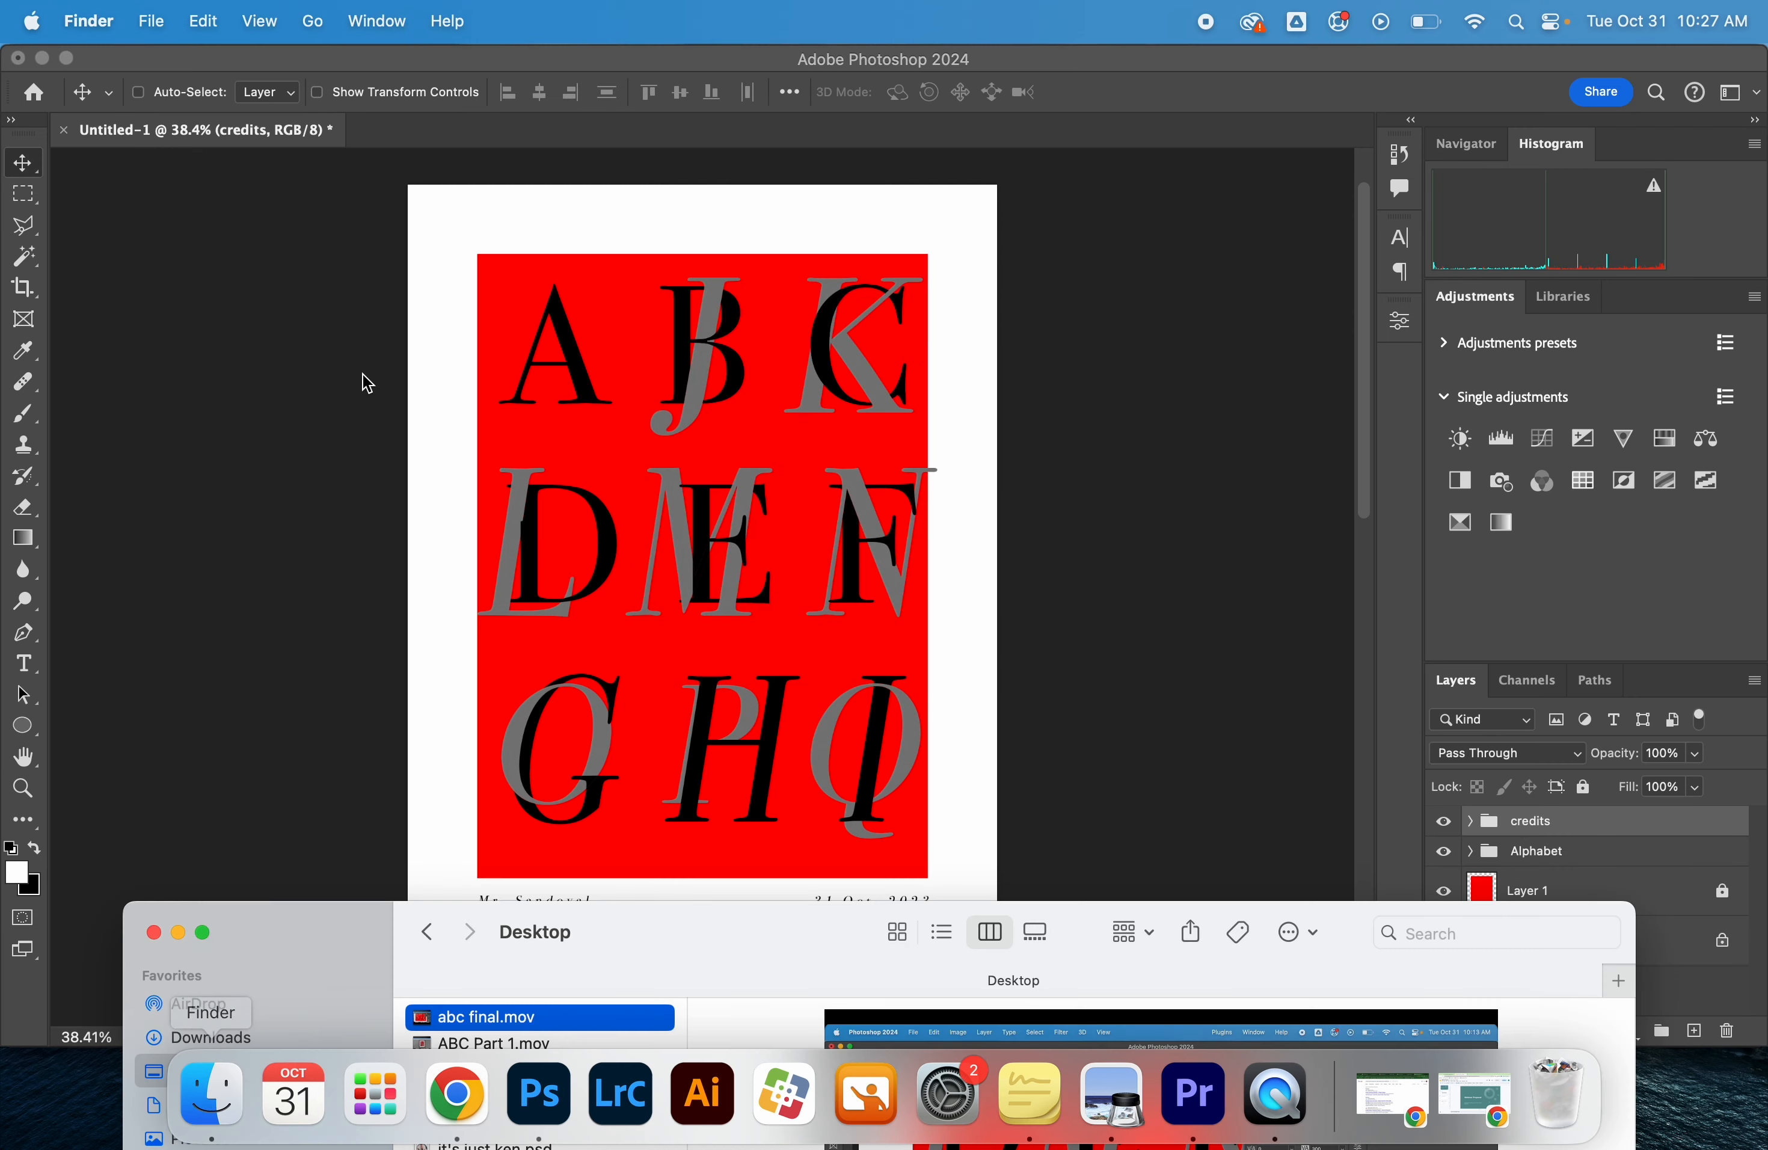
left_click(227, 1040)
left_click_drag(260, 958, 478, 224)
left_click(513, 296)
key("space")
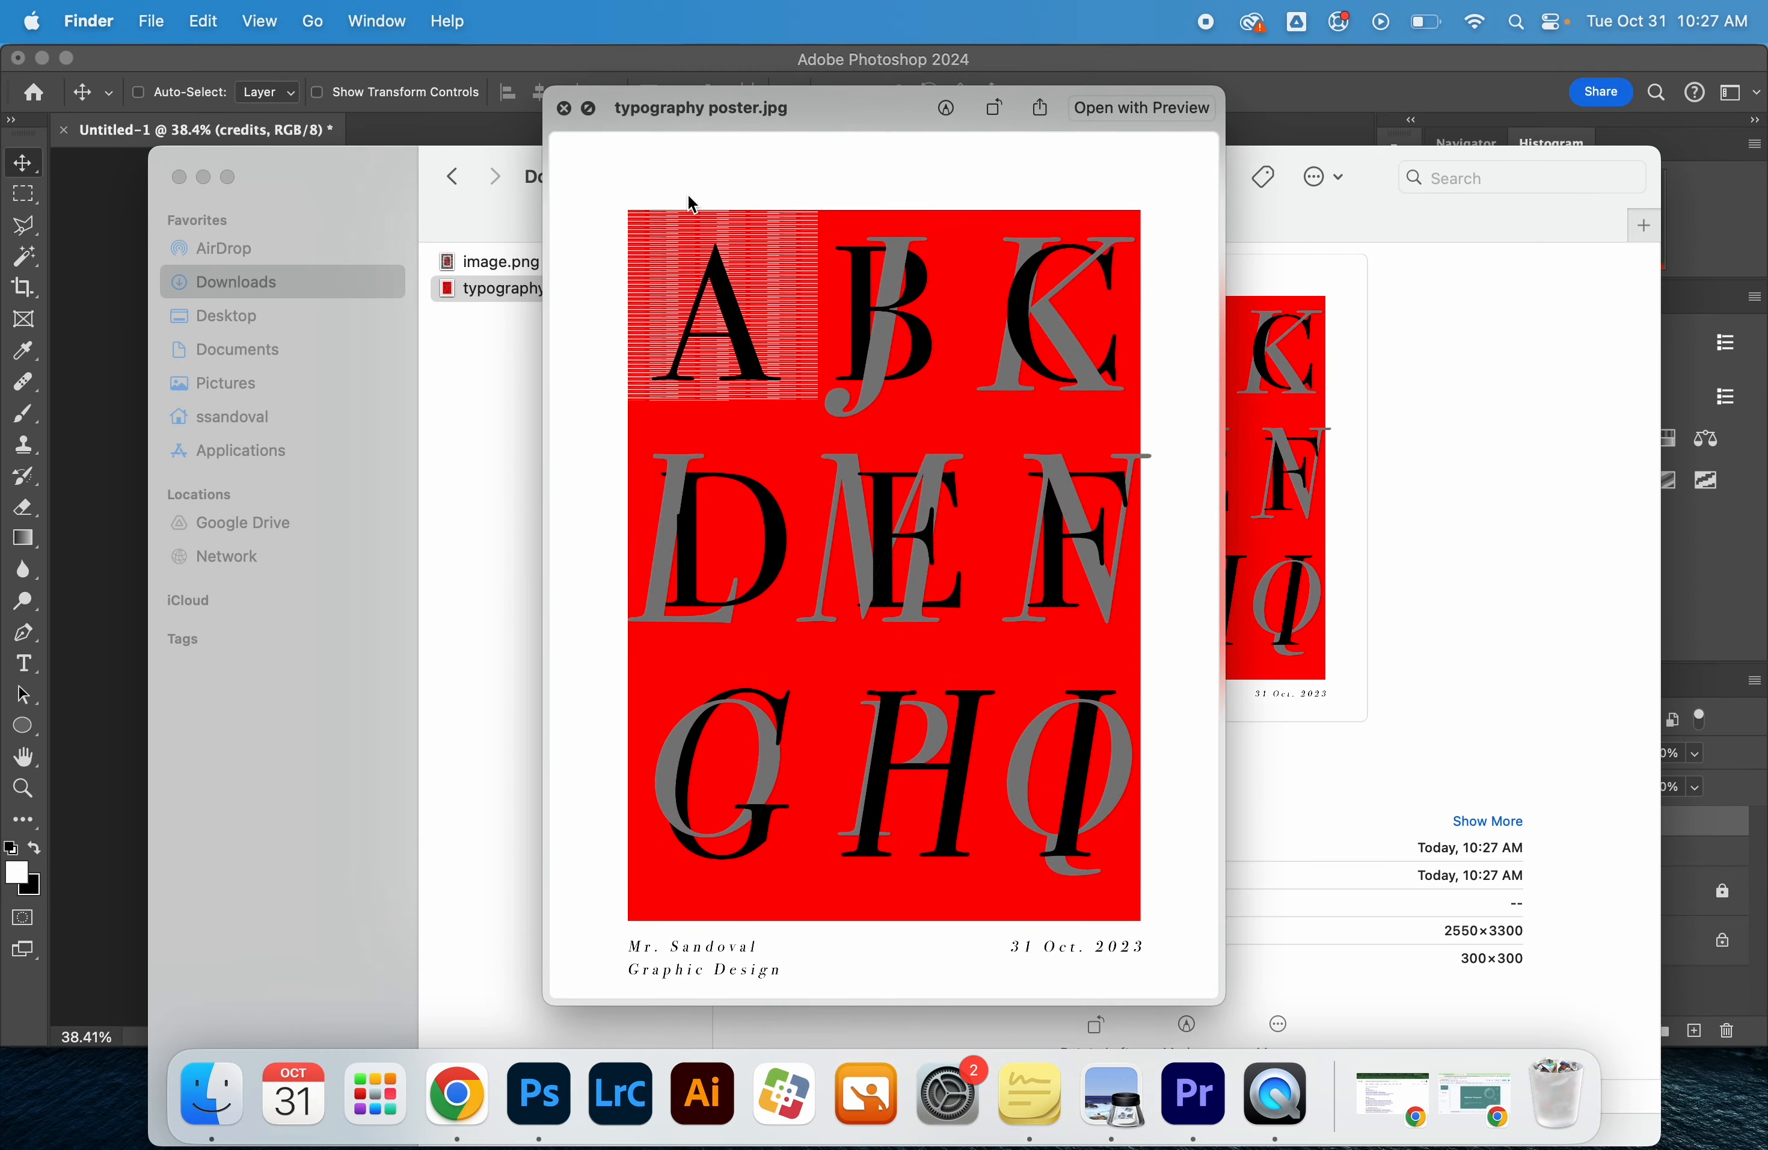
key("space")
key("space")
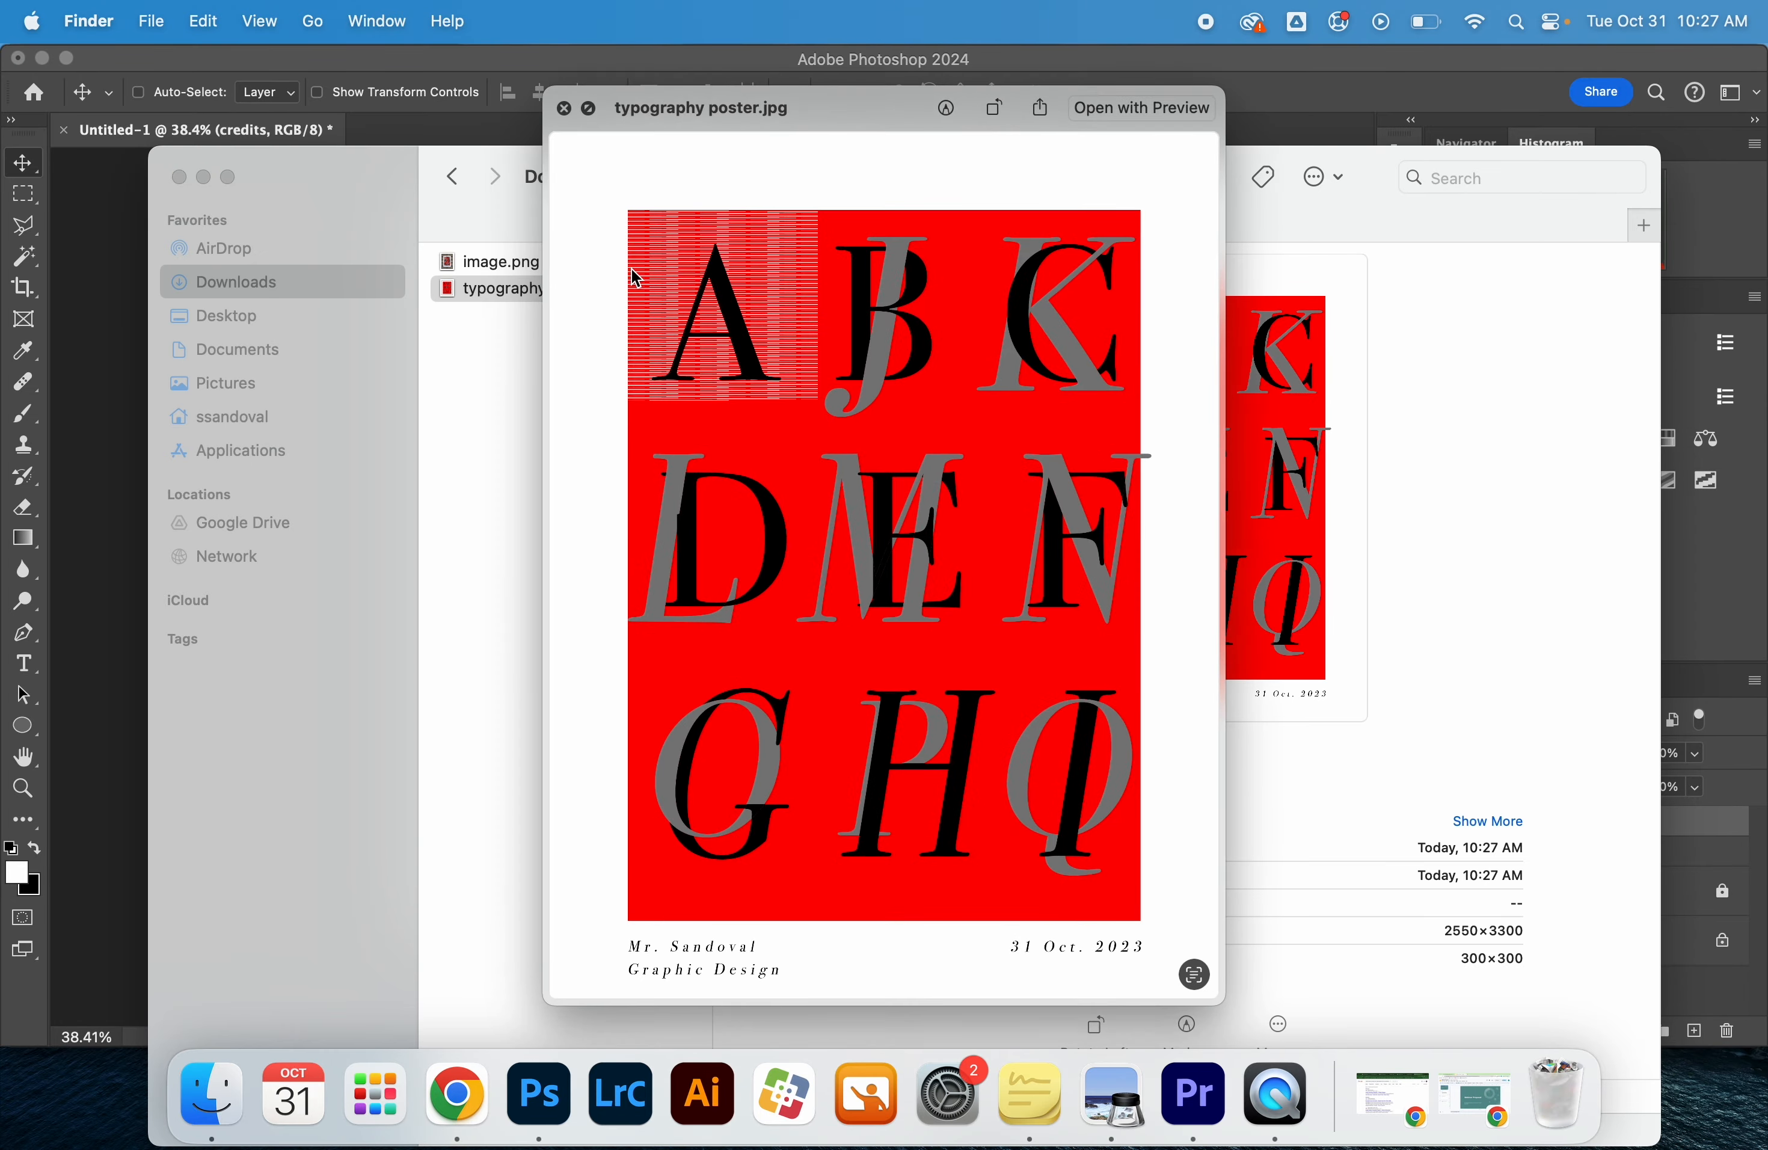